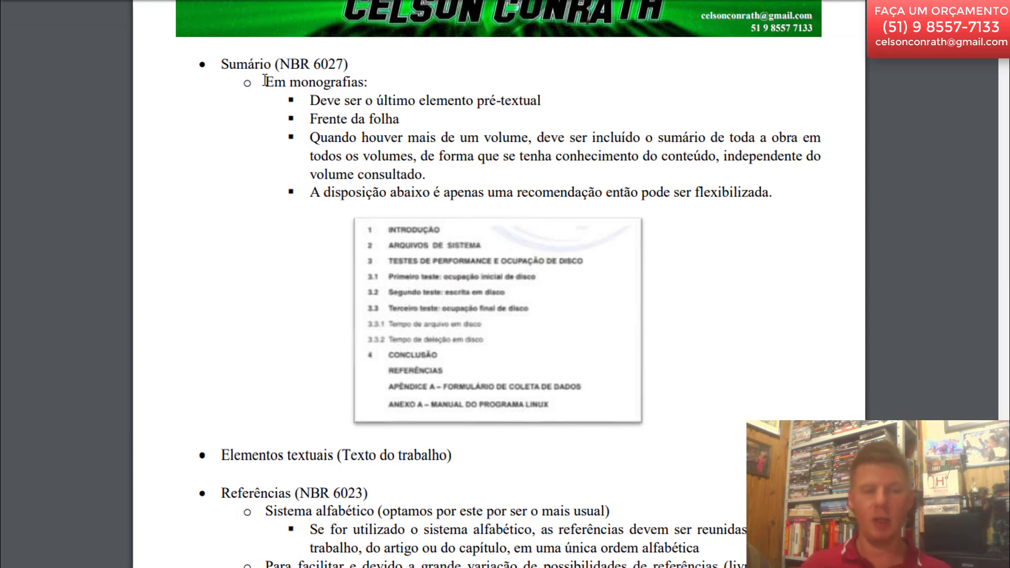
- Highlight "Elementos textuais (Texto do trabalho)" in the guide and switch to TCC Formatação Pura Vídeo.docx in Word, at the blank page after SUMÁRIO
left_click_drag(222, 455, 462, 460)
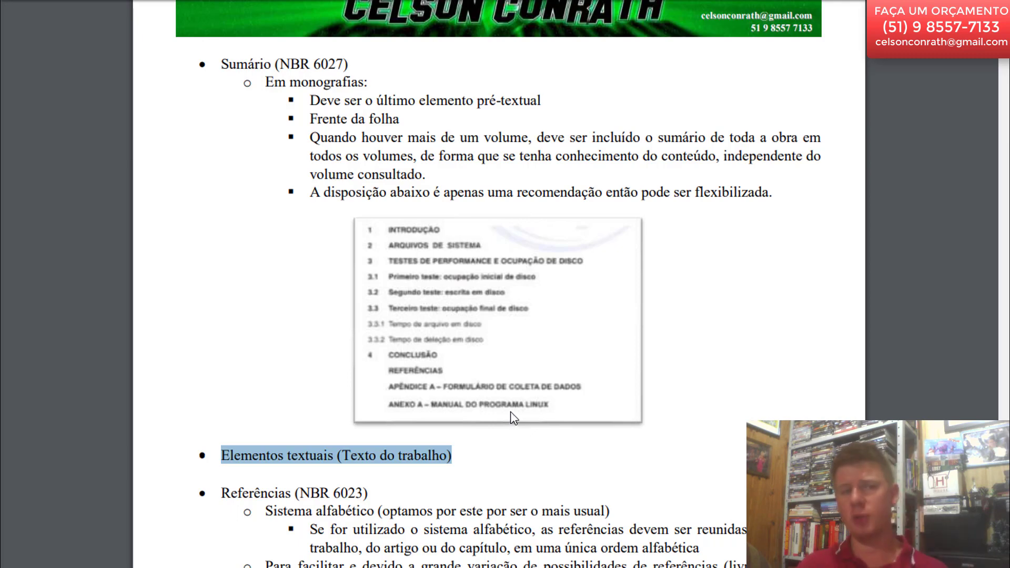
key("alt+Tab")
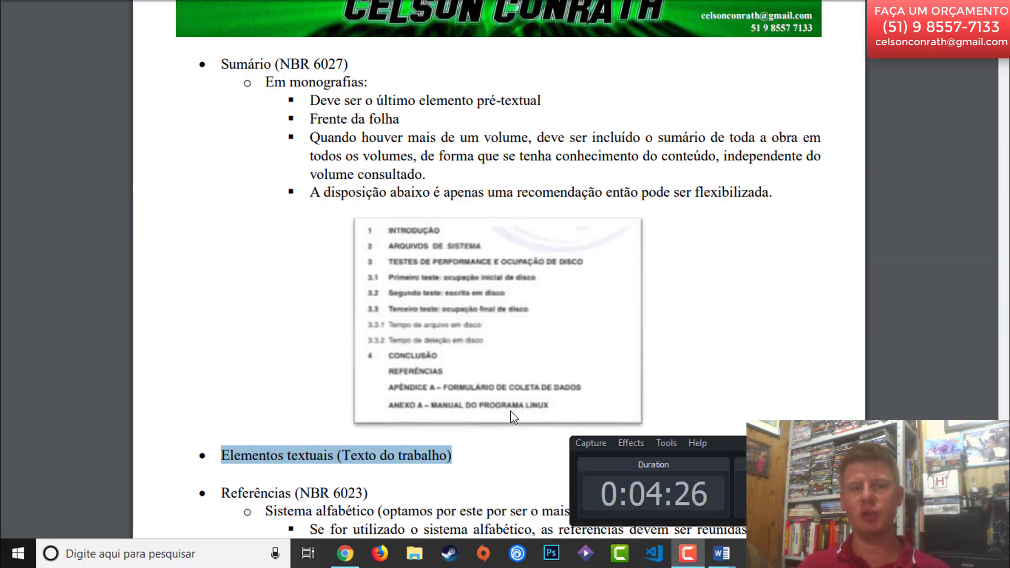
key("alt+Tab")
key("alt+Tab")
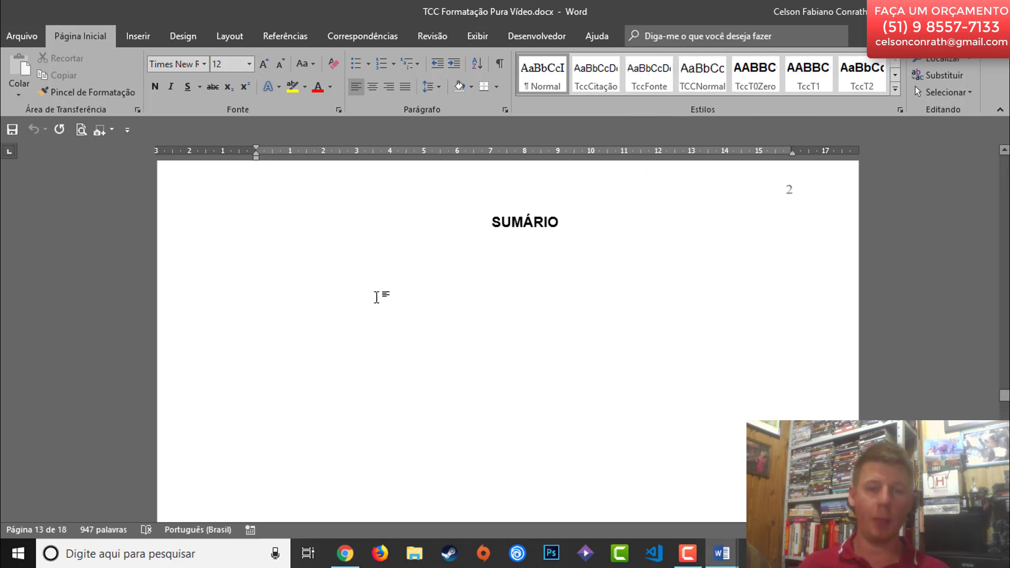
scroll(407, 333, "down", 10)
scroll(409, 331, "down", 3)
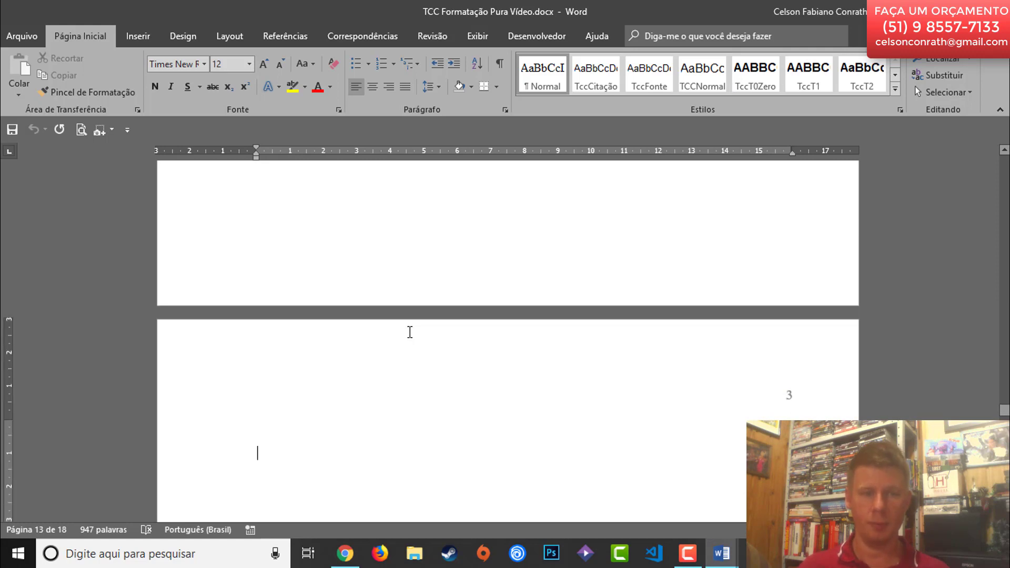
scroll(410, 332, "up", 4)
scroll(410, 334, "down", 6)
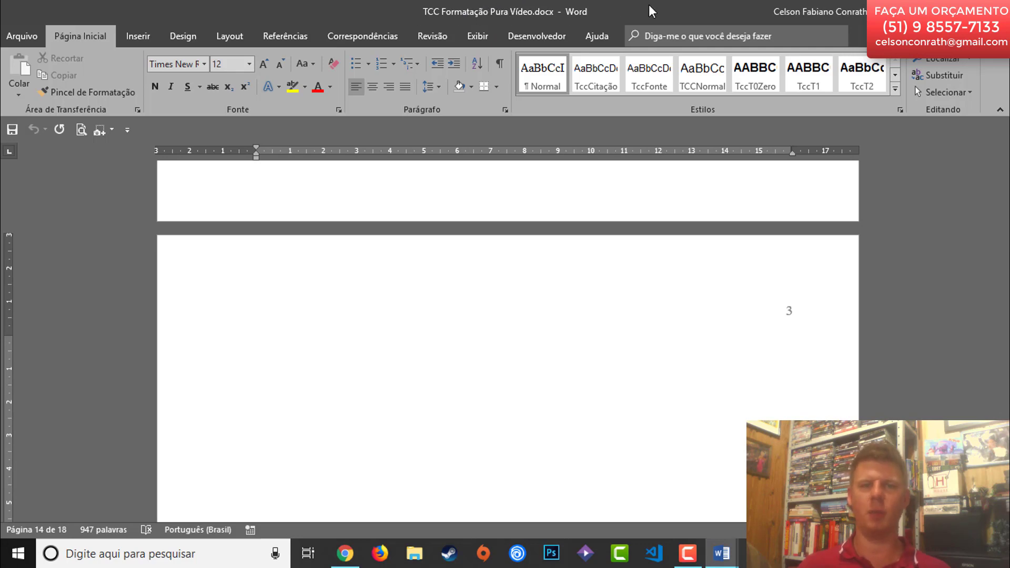
- Switch to Trabalho Para Formatar (Bruto).docx and find the Capítulo 1 heading after the opening page
key("alt+Tab")
key("alt+Tab")
key("alt+Tab")
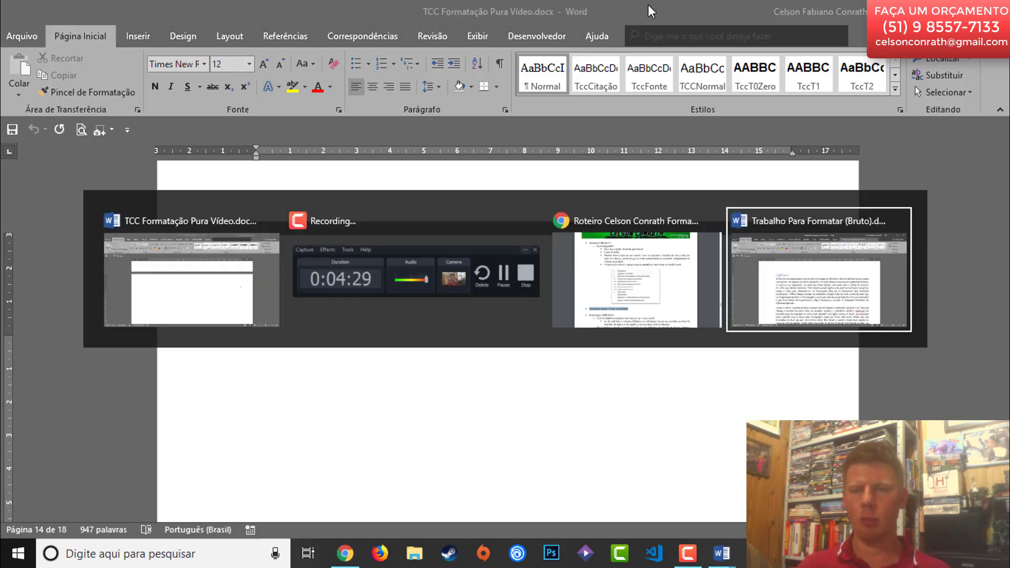
scroll(314, 285, "up", 17)
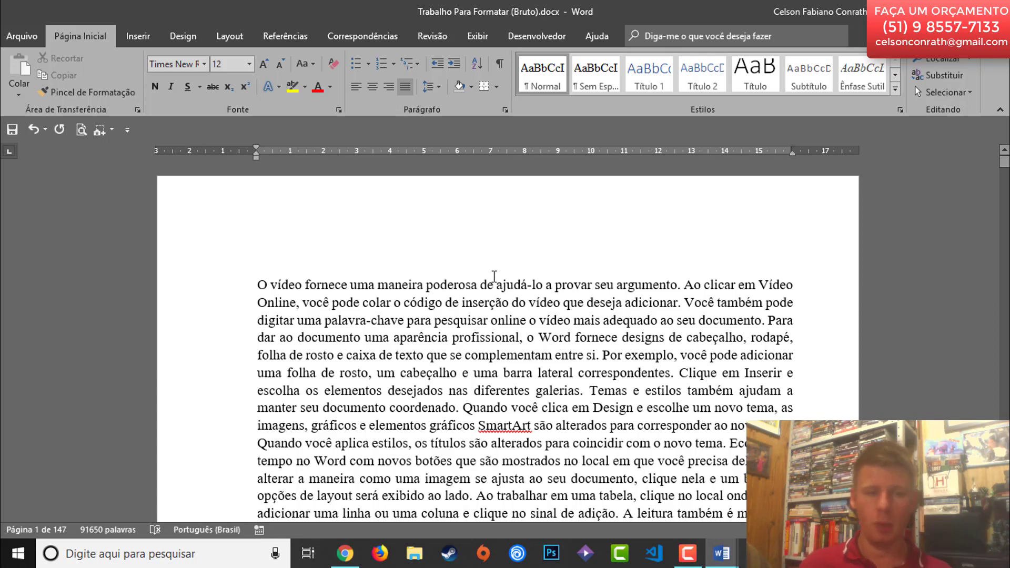
scroll(493, 276, "down", 10)
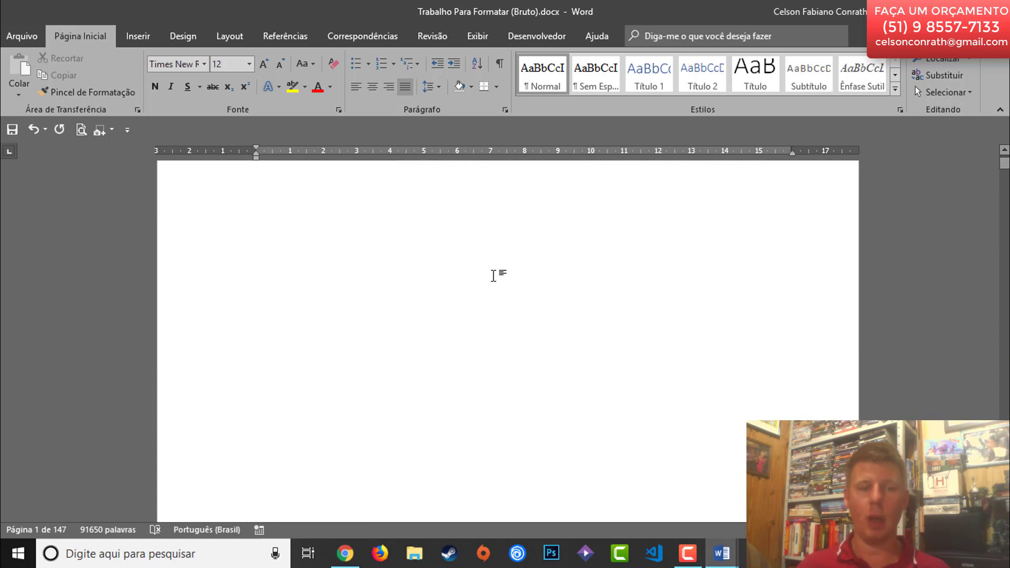
scroll(493, 276, "down", 10)
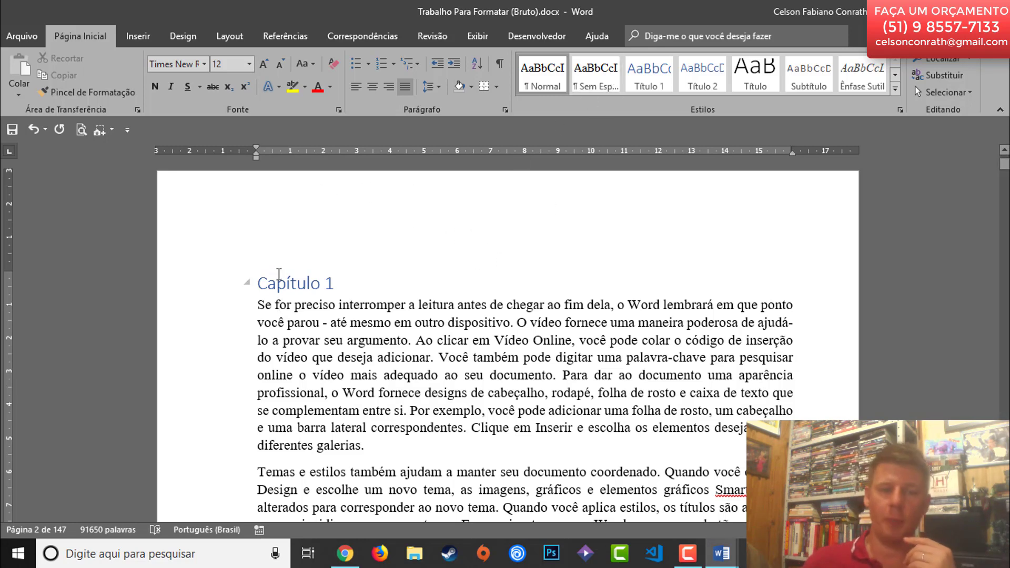
- Check the style of the Capítulo 1 heading and show the Navigation Pane
left_click(279, 283)
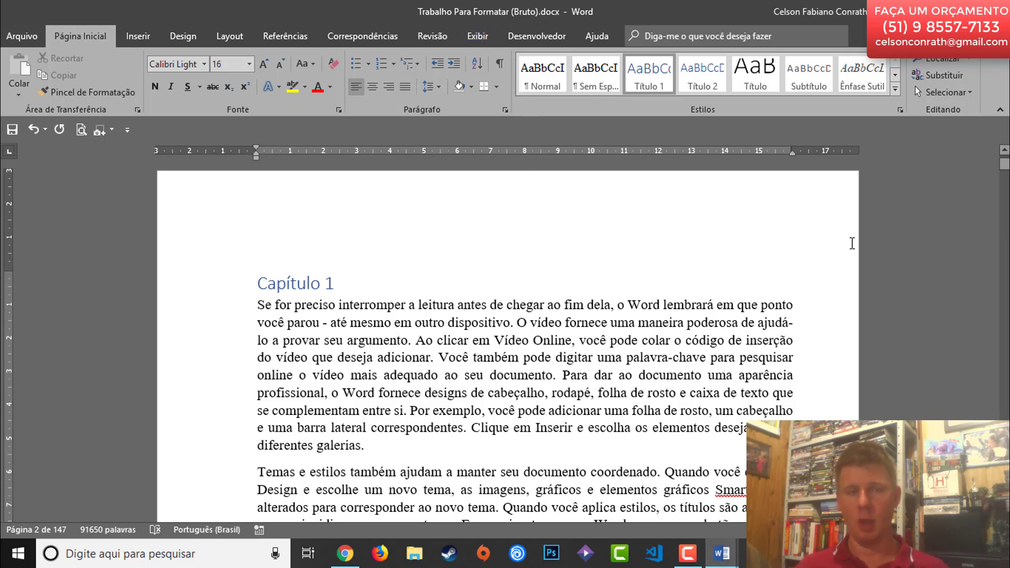
left_click(289, 283)
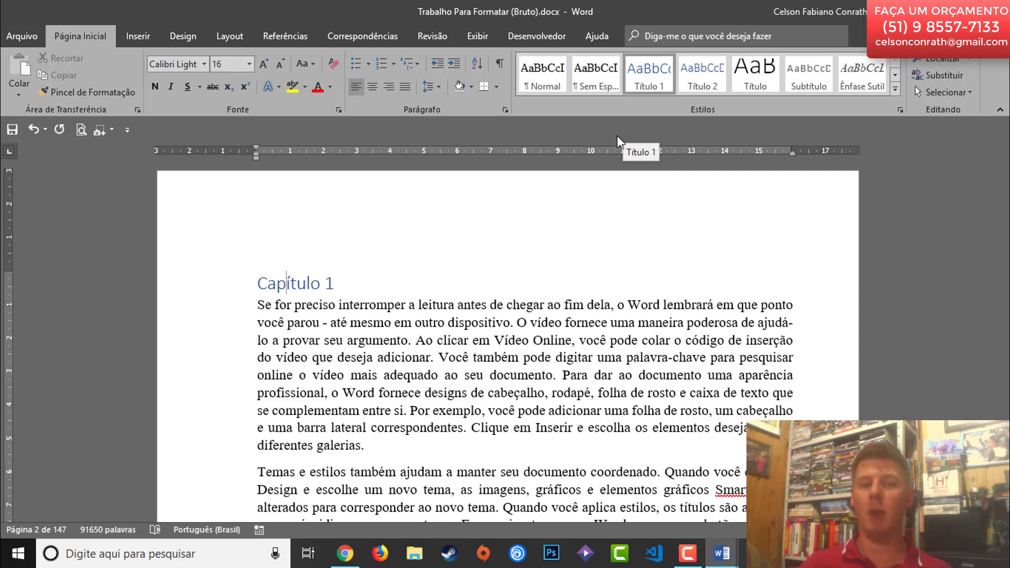
left_click(480, 34)
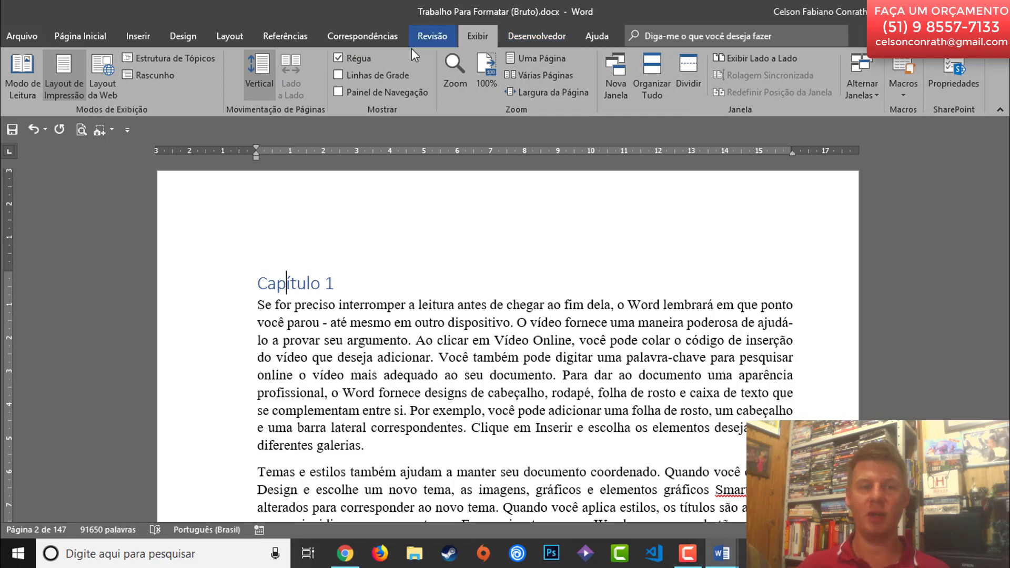
left_click(348, 89)
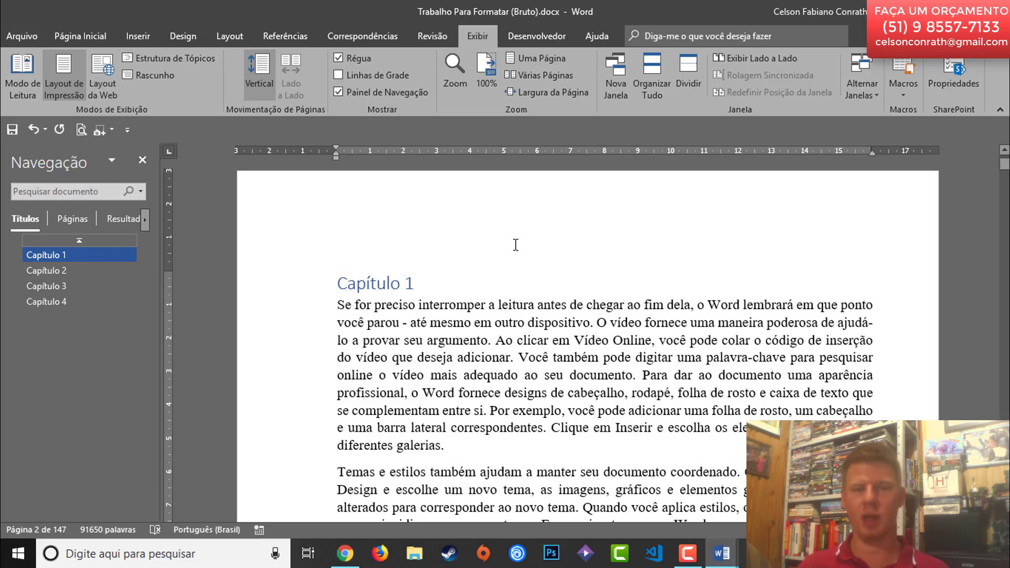
- Go to the Capítulo 2 heading through the document's heading list and look over the end of Capítulo 1 before it
scroll(402, 269, "down", 3)
scroll(401, 259, "down", 5)
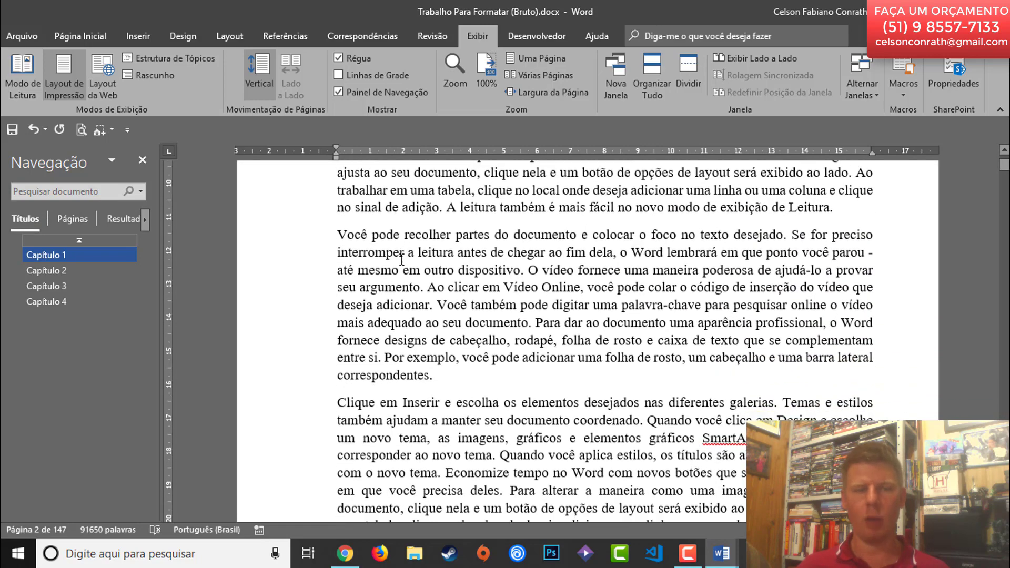
left_click(42, 271)
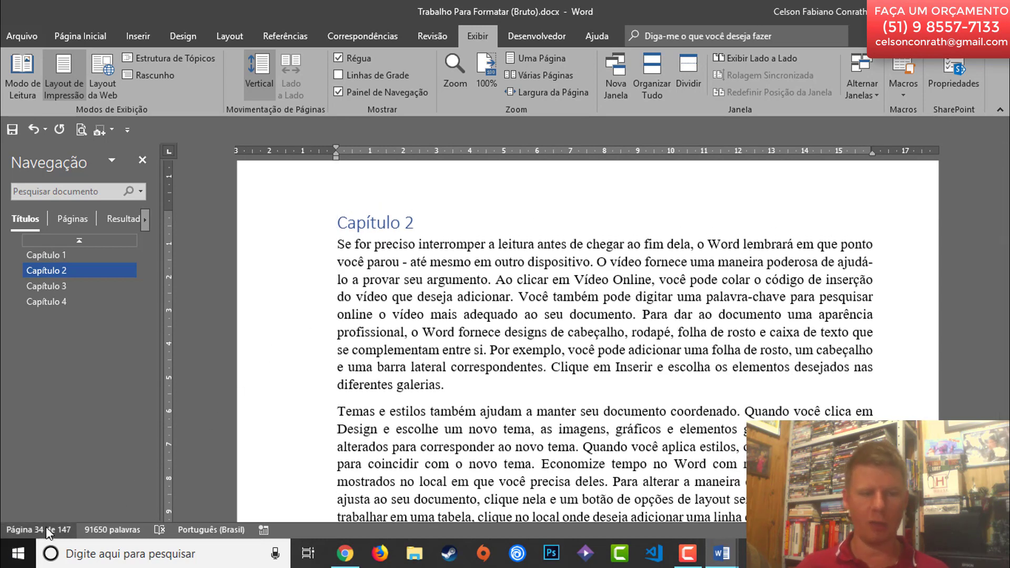
scroll(414, 352, "up", 5)
scroll(414, 351, "up", 10)
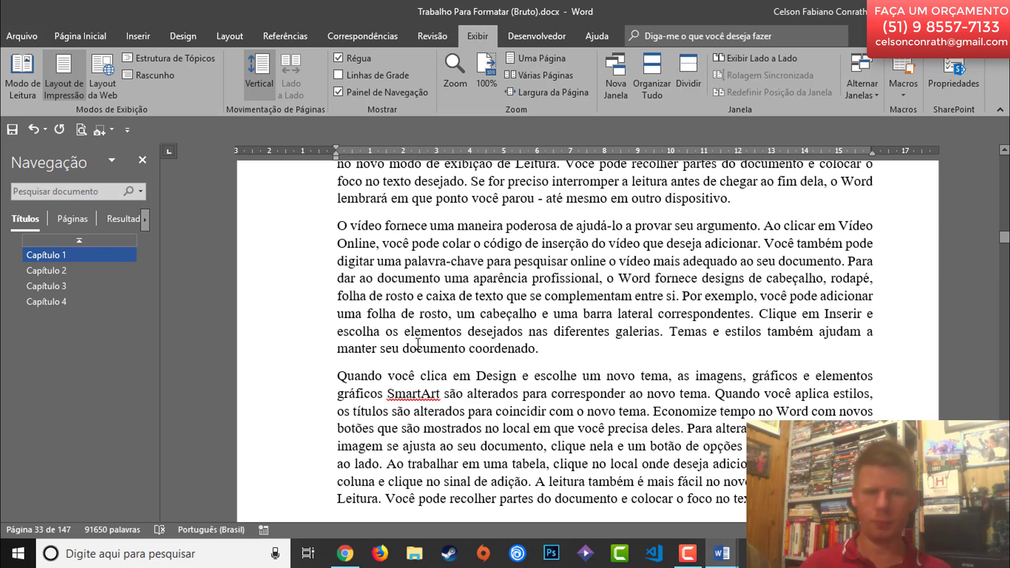
- Return to Capítulo 1 and try to select its heading and body text manually
key("ctrl+Home")
scroll(435, 321, "up", 1)
scroll(436, 319, "down", 10)
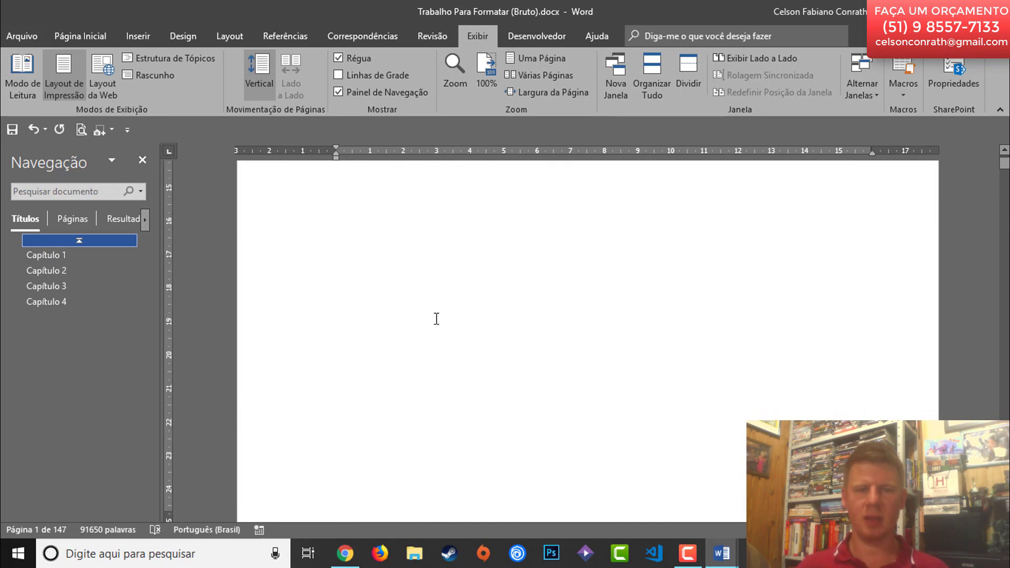
scroll(436, 318, "down", 15)
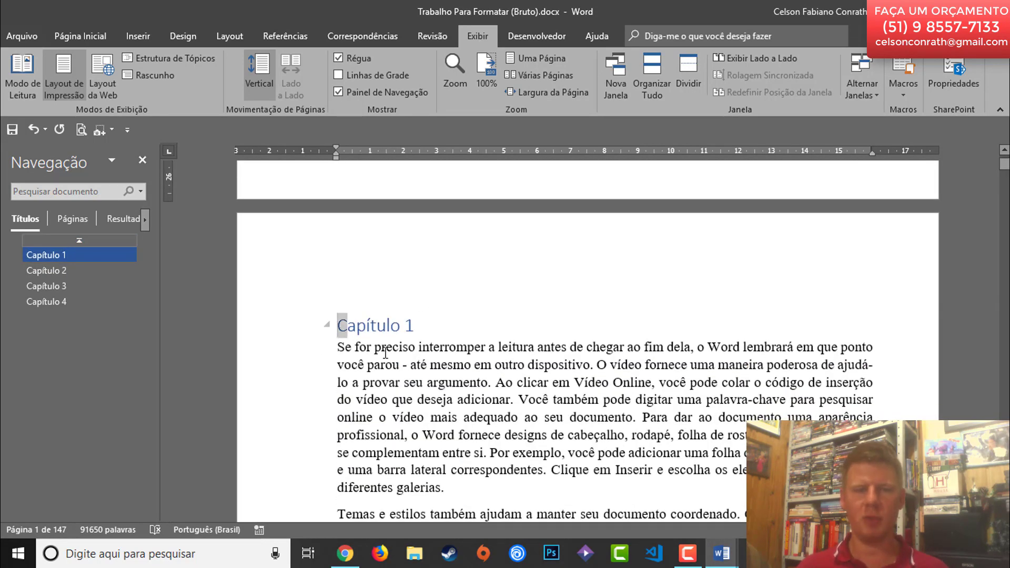
left_click_drag(386, 352, 511, 423)
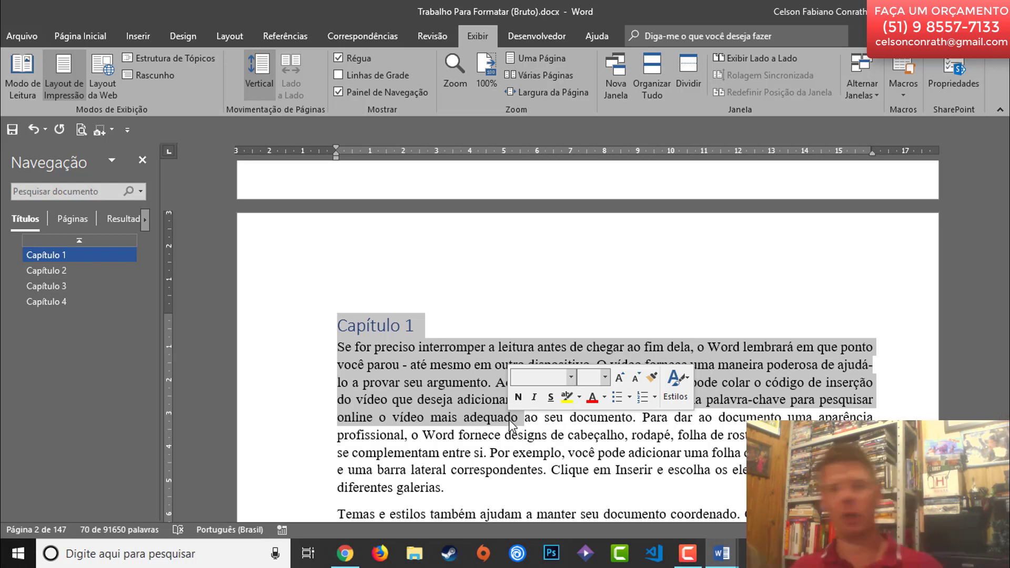
left_click(473, 293)
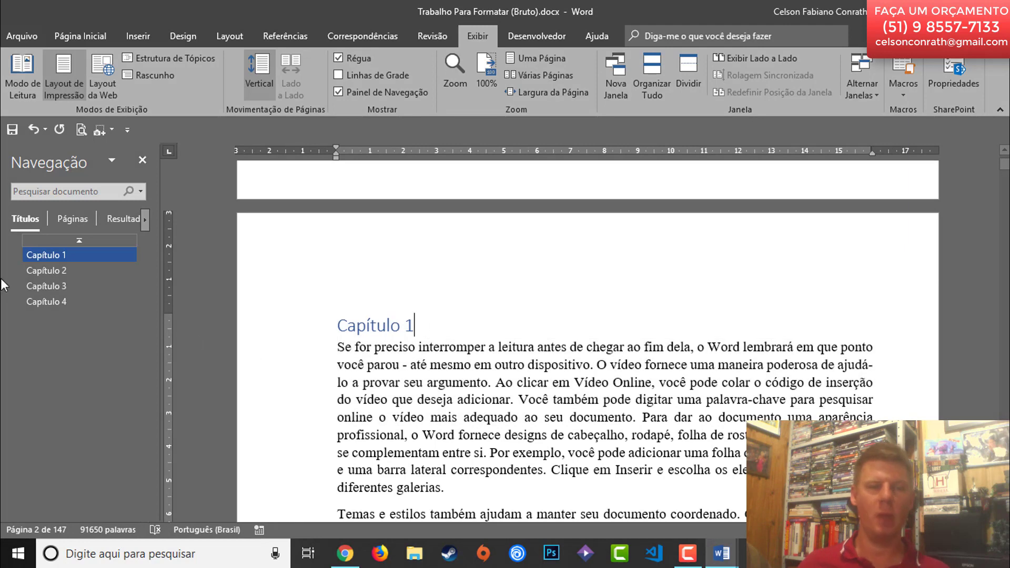
- Select the Capítulo 1 heading with all its content, check that the selection ends before Capítulo 2, and copy it
right_click(46, 255)
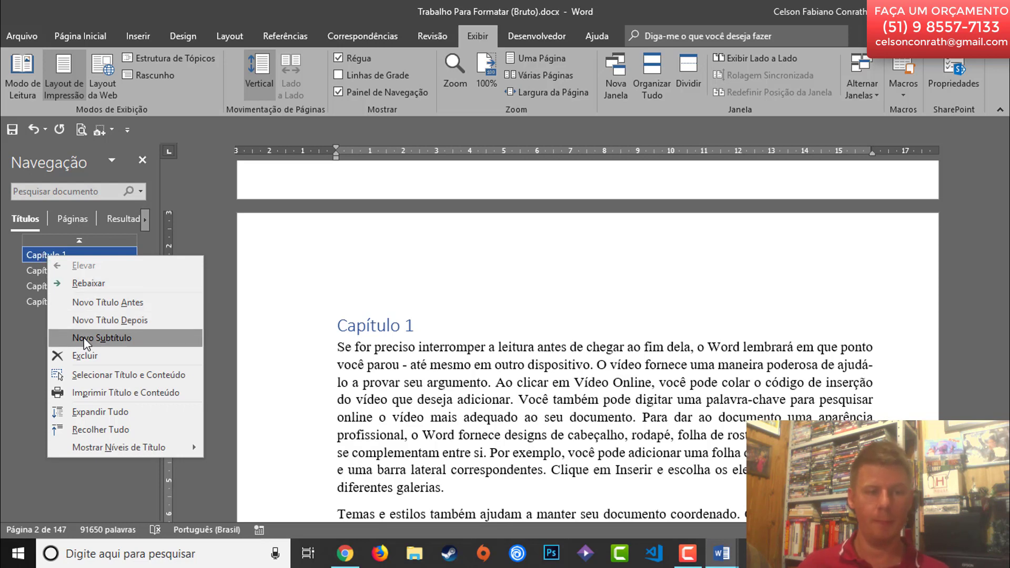
left_click(122, 373)
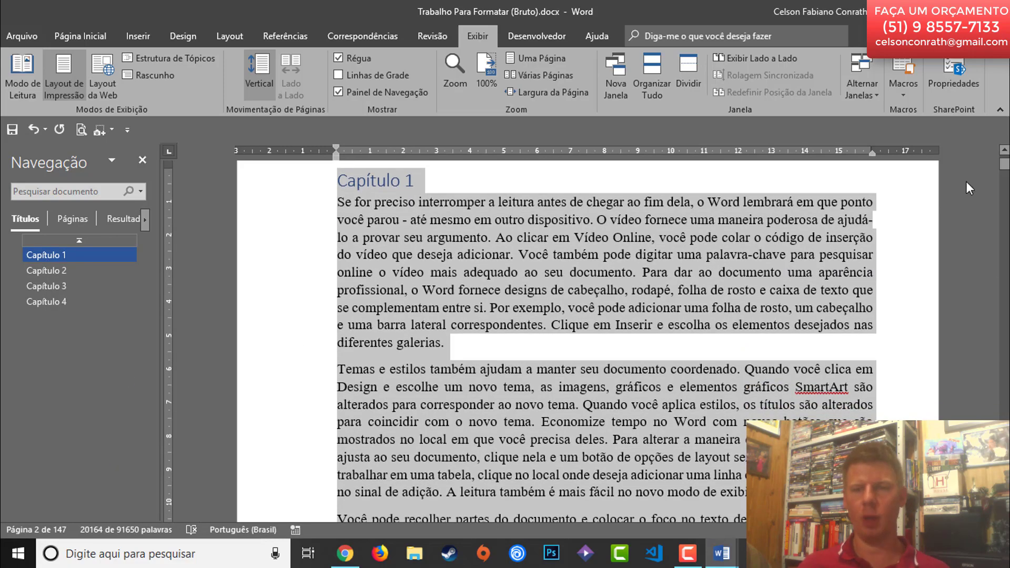
left_click_drag(1006, 170, 1006, 243)
scroll(742, 254, "up", 20)
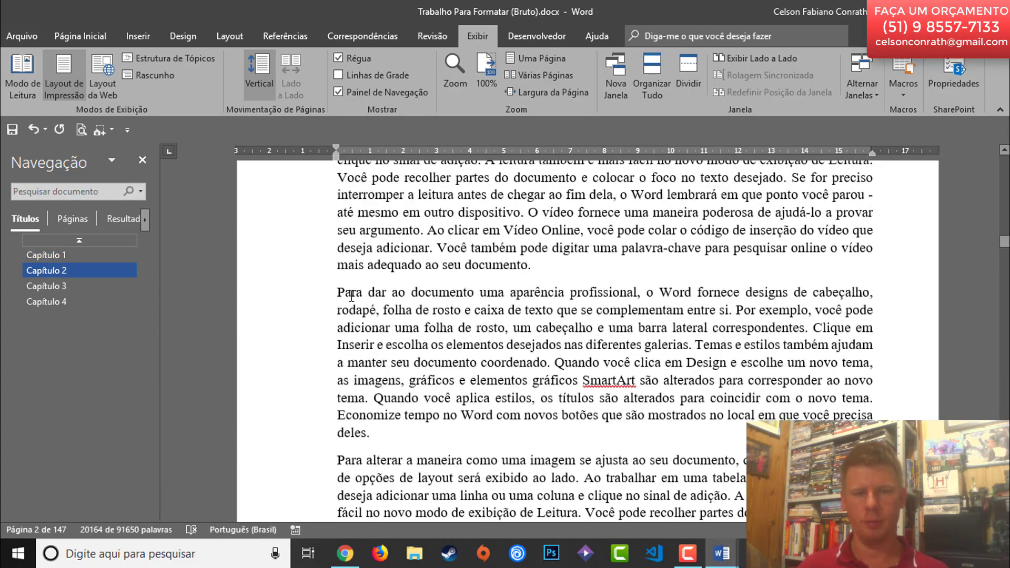
scroll(365, 278, "up", 15)
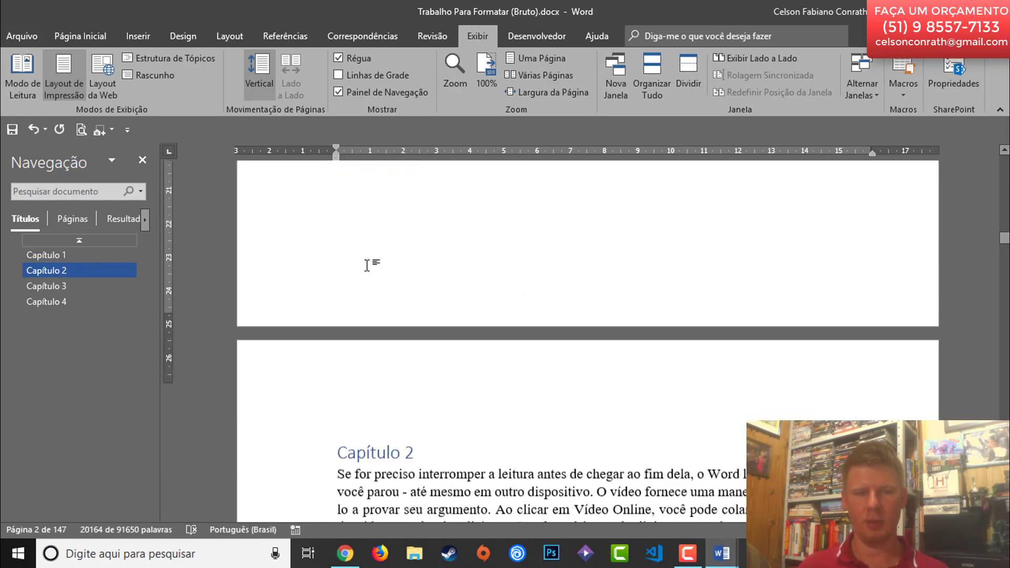
triple_click(368, 261)
scroll(378, 255, "up", 1)
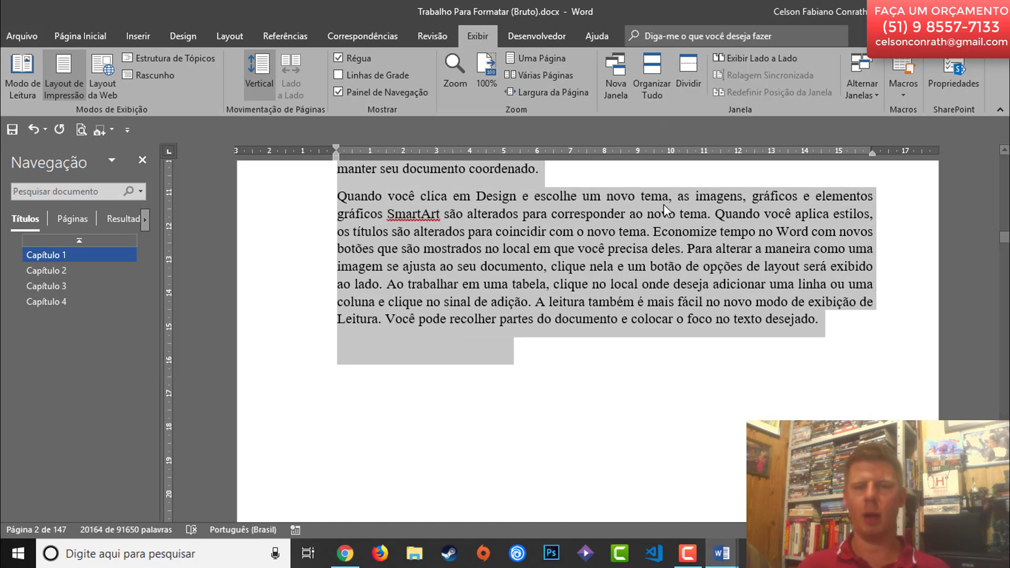
scroll(683, 221, "up", 5)
- Switch to TCC Formatação Pura Vídeo.docx and go to the blank page numbered 3
key("alt+Tab")
double_click(692, 228)
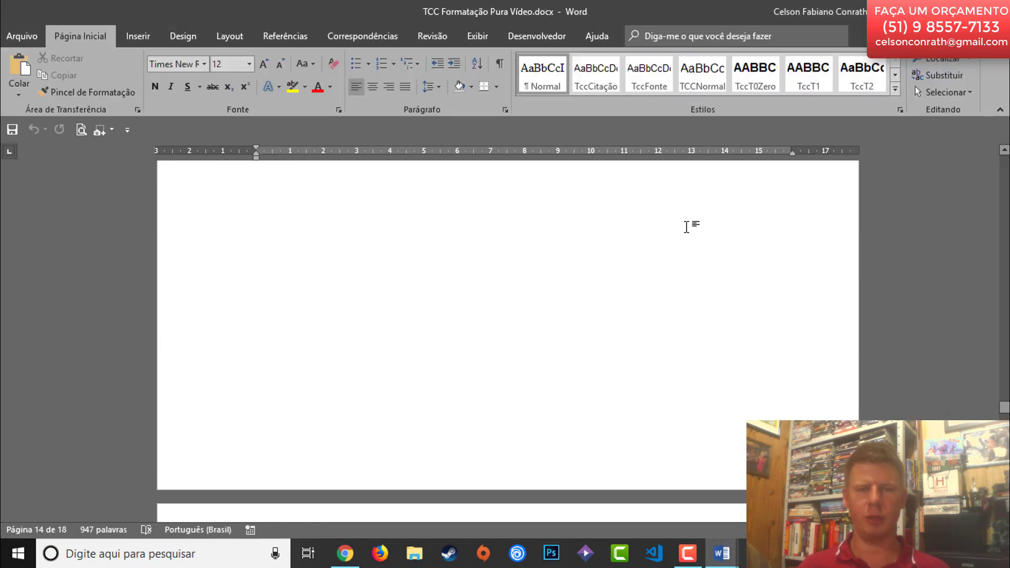
double_click(691, 216)
scroll(694, 215, "down", 20)
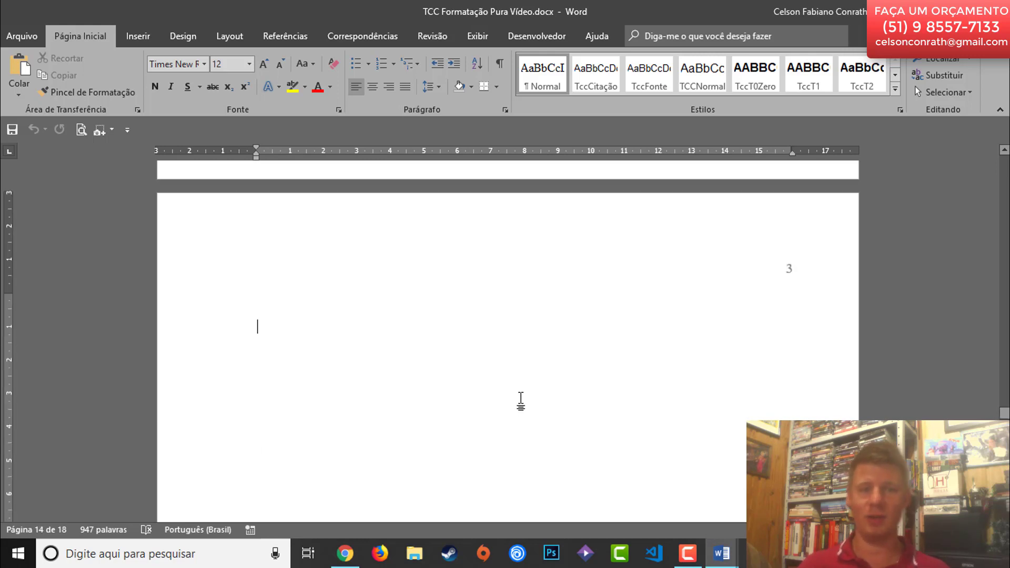
key("alt+Tab")
key("alt+Tab")
key("alt+Tab")
key("alt+Tab")
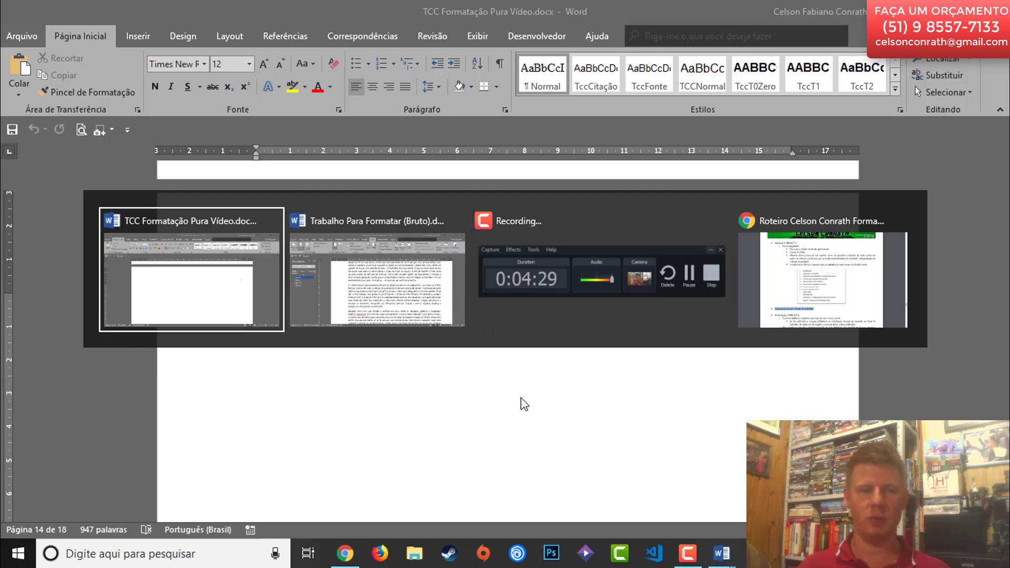
key("alt+Tab")
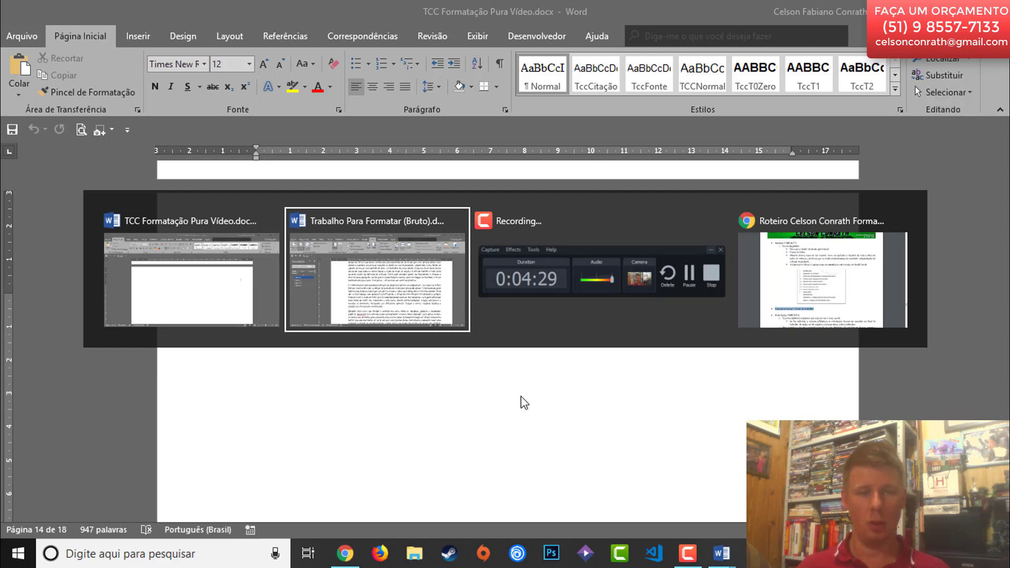
key("alt+shift+Tab")
- Place the cursor at the start of the blank page numbered 3 and paste the copied Capítulo 1 there
scroll(521, 401, "up", 5)
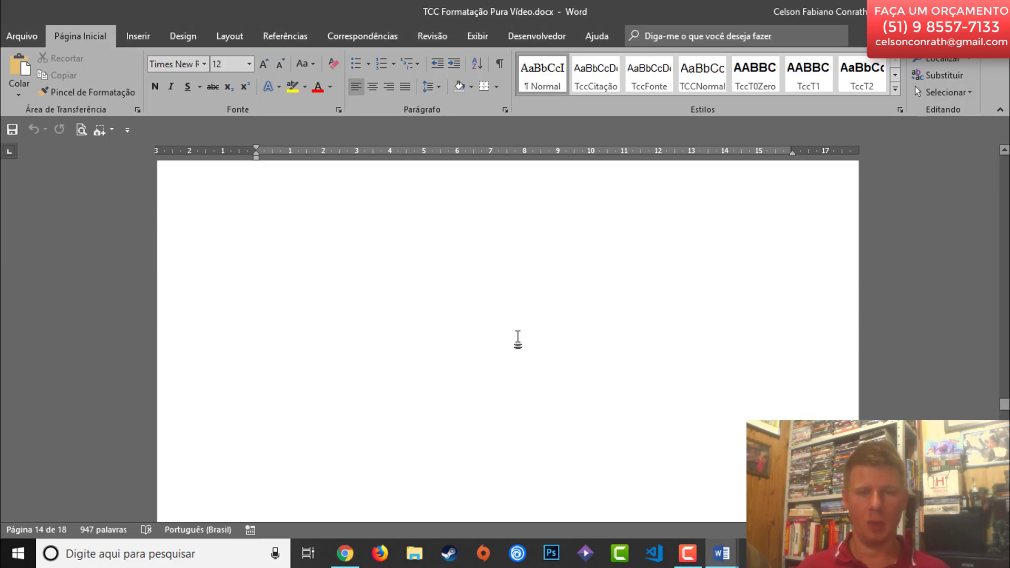
scroll(521, 342, "up", 8)
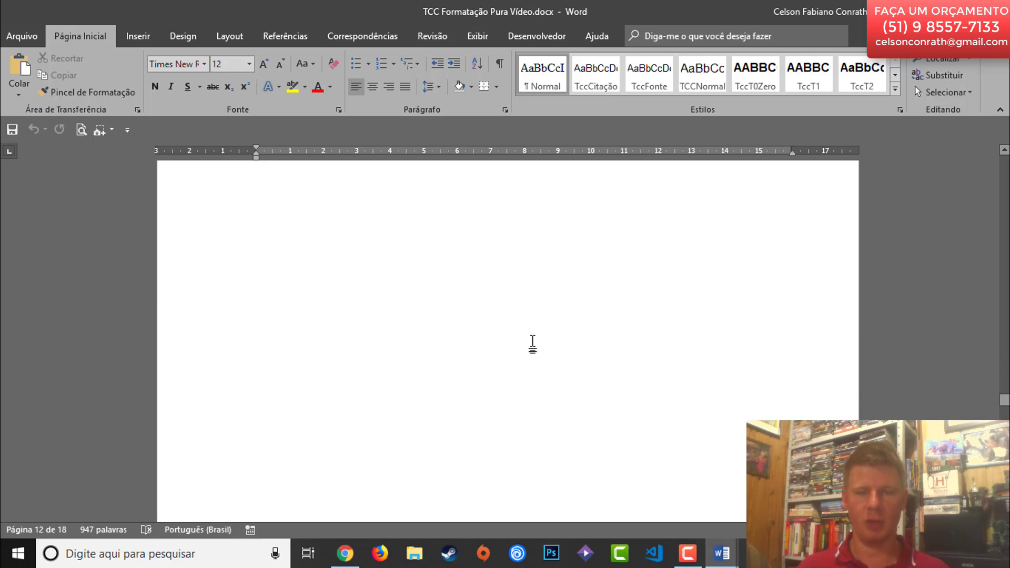
scroll(533, 341, "down", 8)
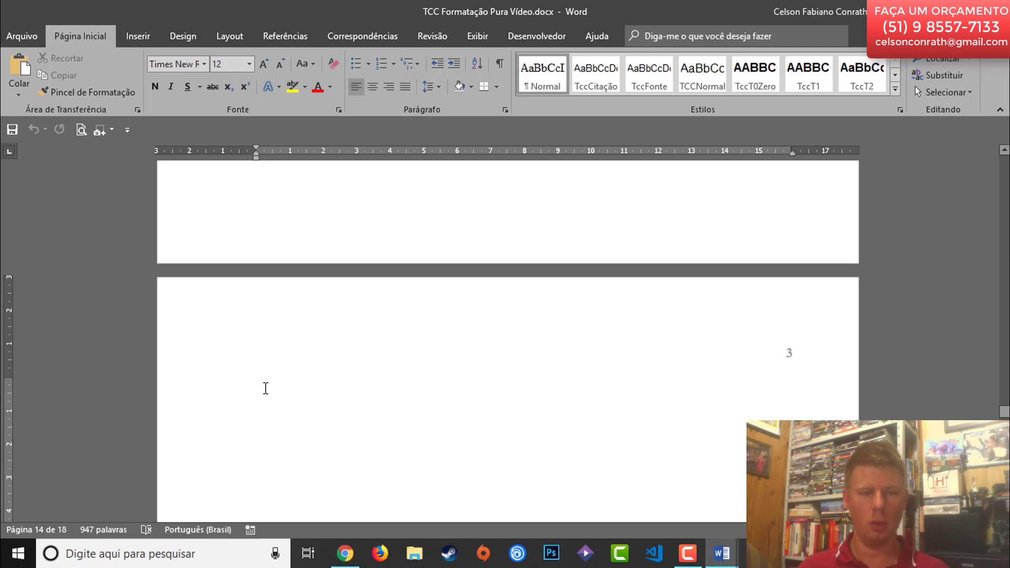
left_click(307, 375)
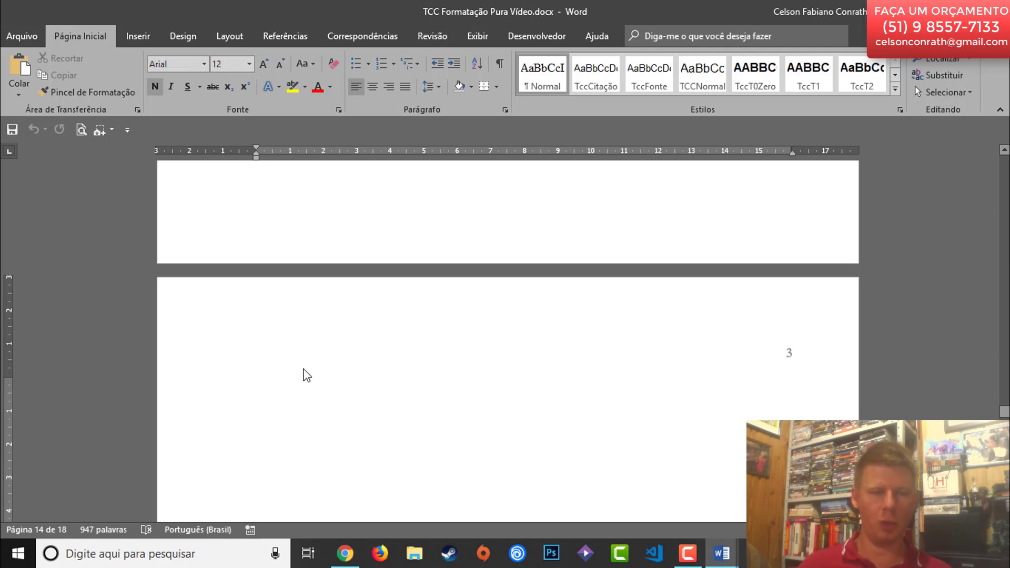
key("Up")
key("Down")
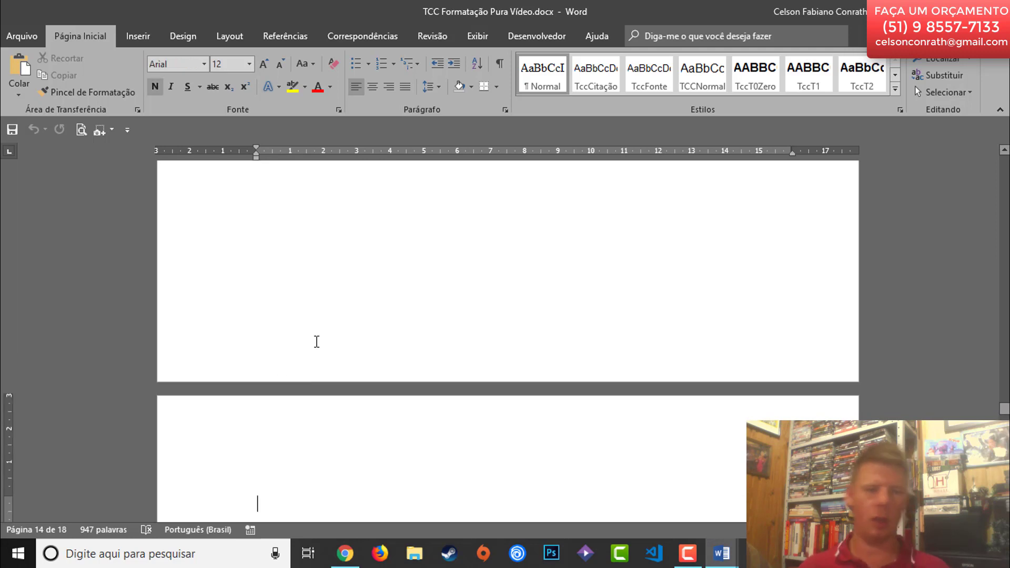
scroll(316, 342, "down", 2)
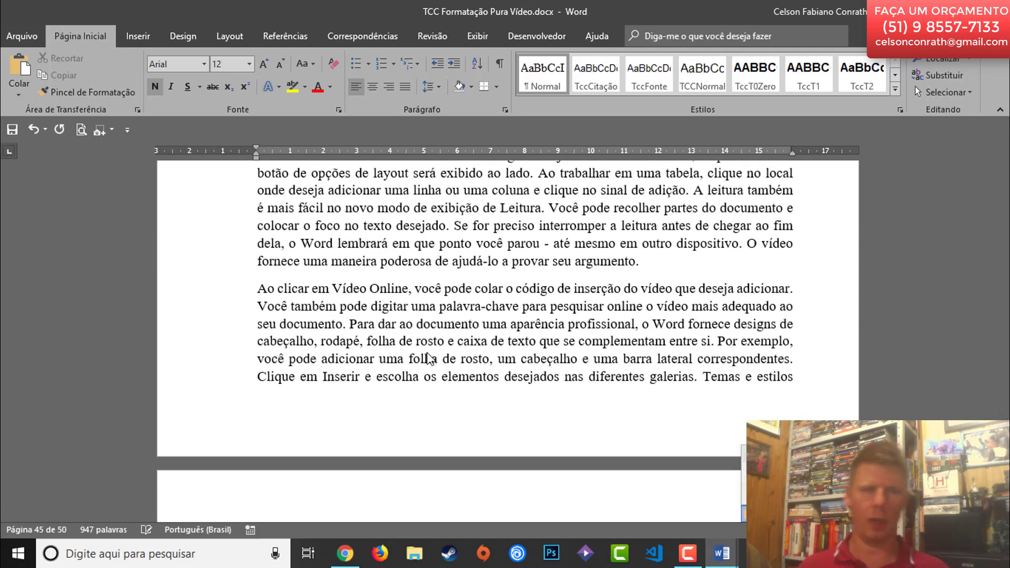
- Show the Navigation pane, jump to the Capítulo 1 heading on the page numbered 3 and review the pasted chapter
left_click(488, 37)
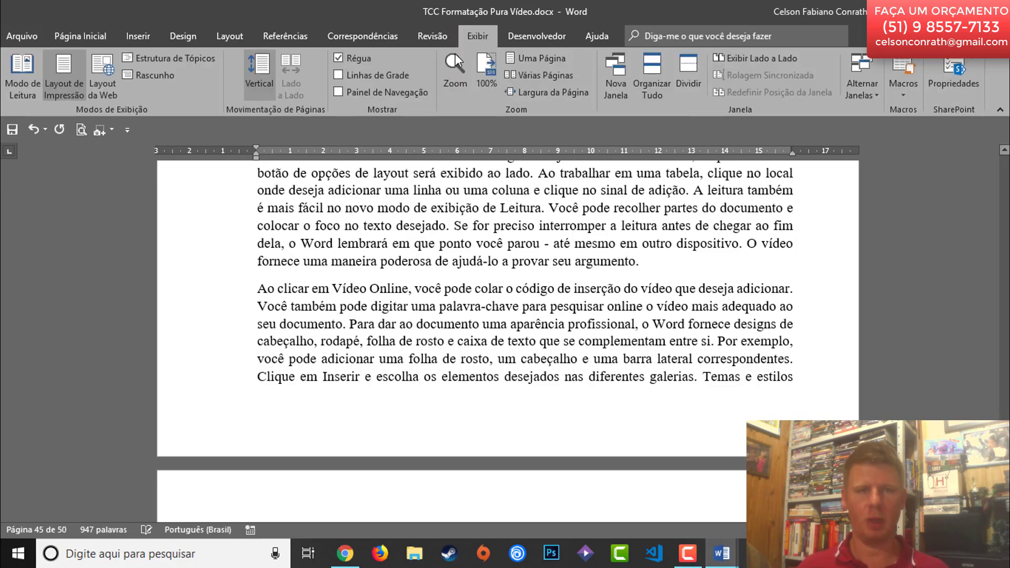
left_click(350, 93)
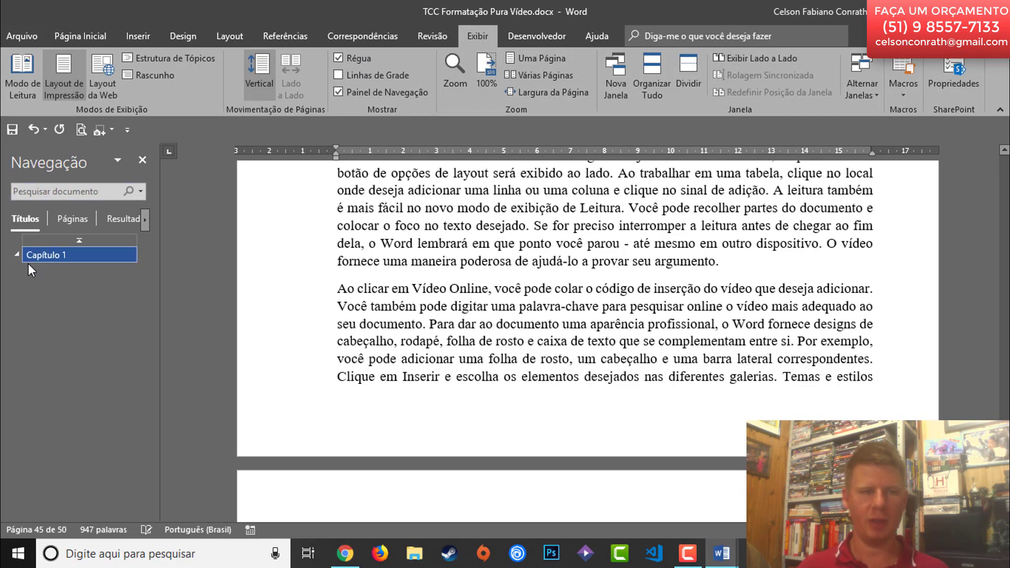
left_click(52, 254)
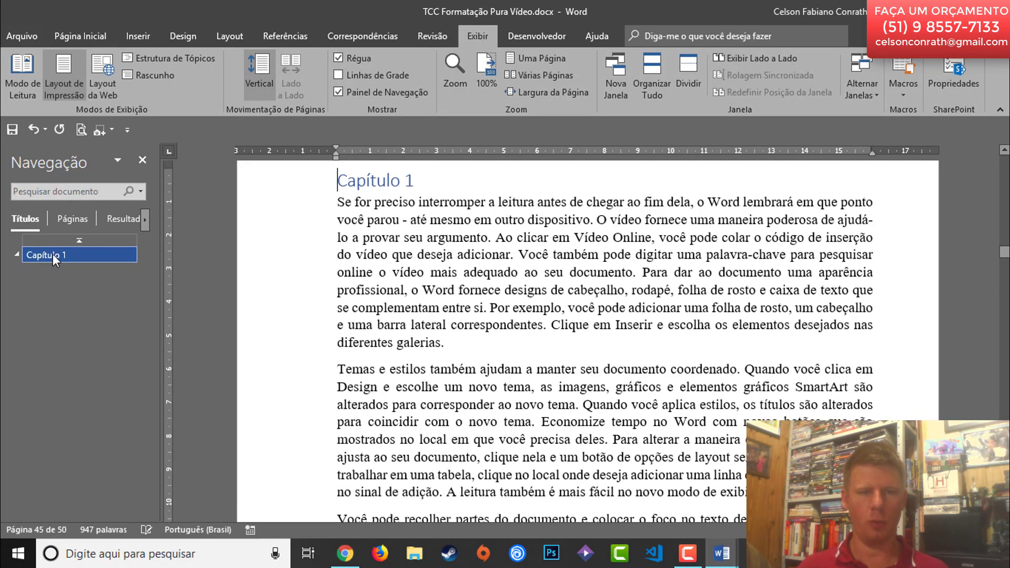
scroll(482, 318, "up", 3)
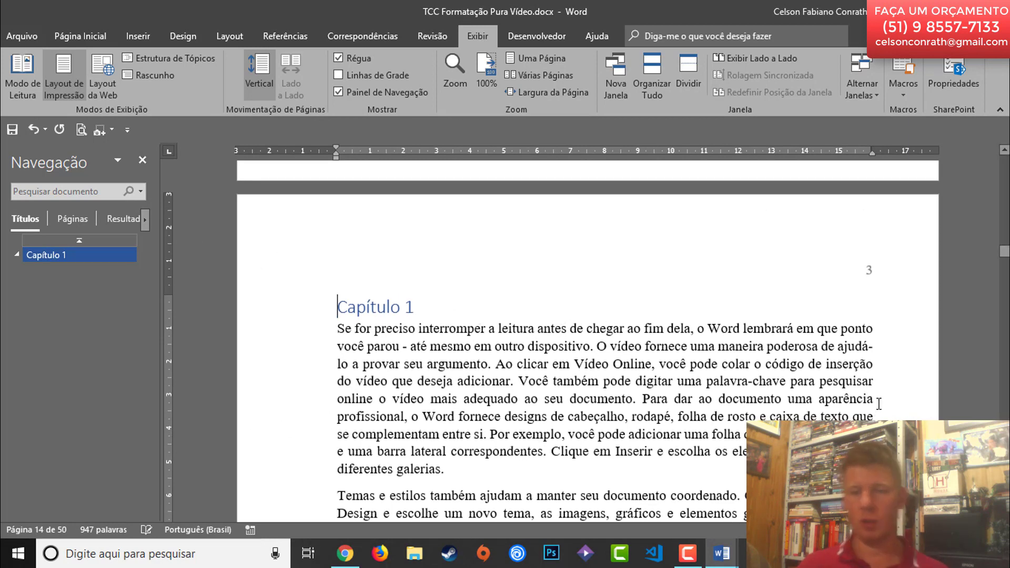
scroll(798, 399, "down", 7)
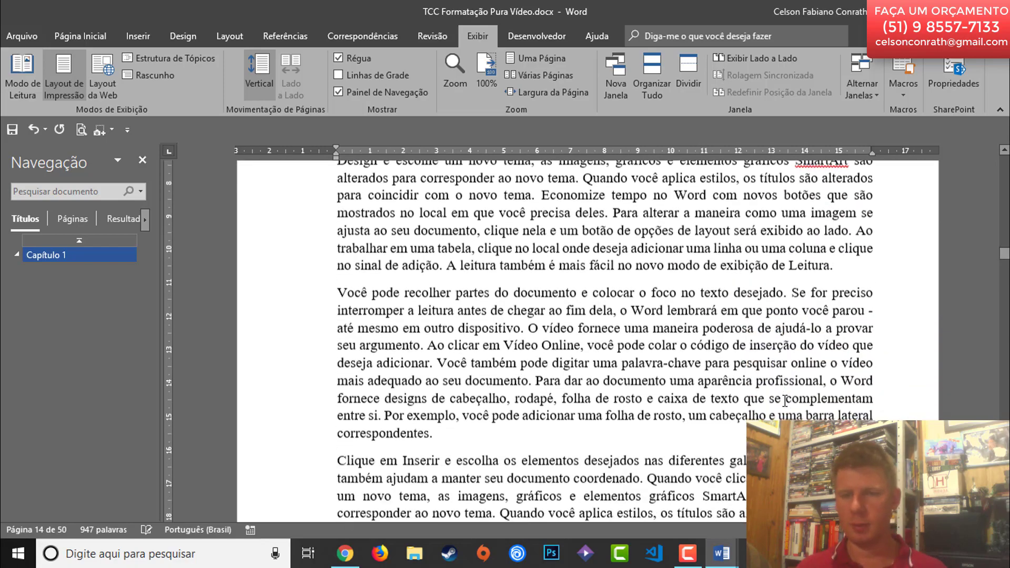
scroll(784, 401, "down", 3)
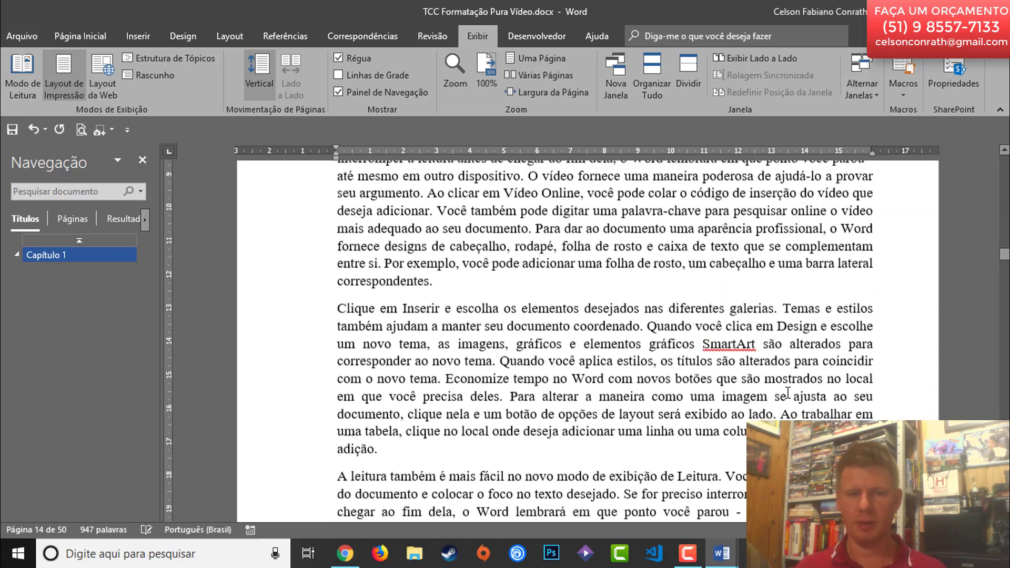
scroll(789, 392, "up", 9)
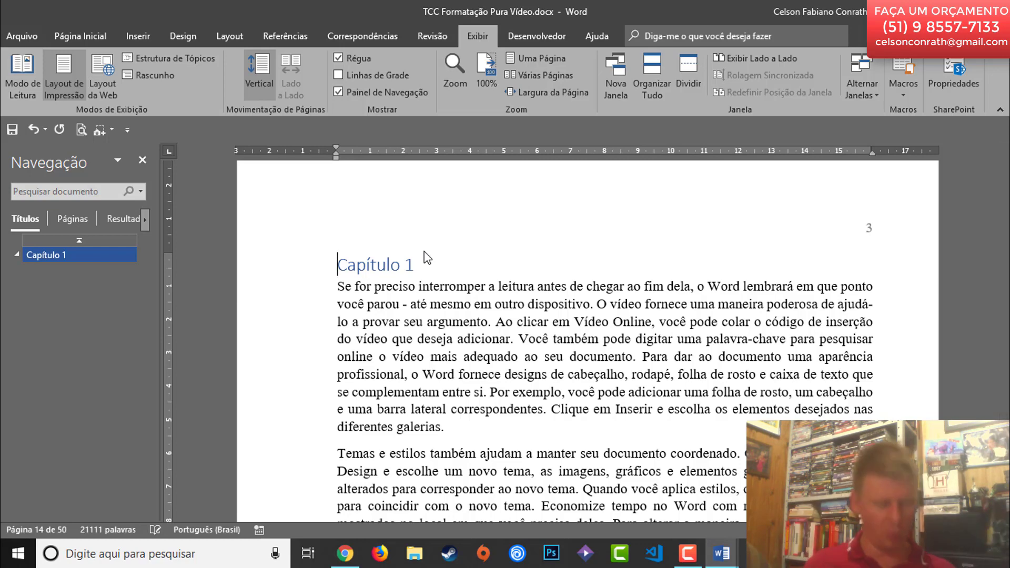
- Undo the Capítulo 1 paste, and switch to Trabalho Para Formatar (Bruto).docx with its Navigation pane closed
key("ctrl+z")
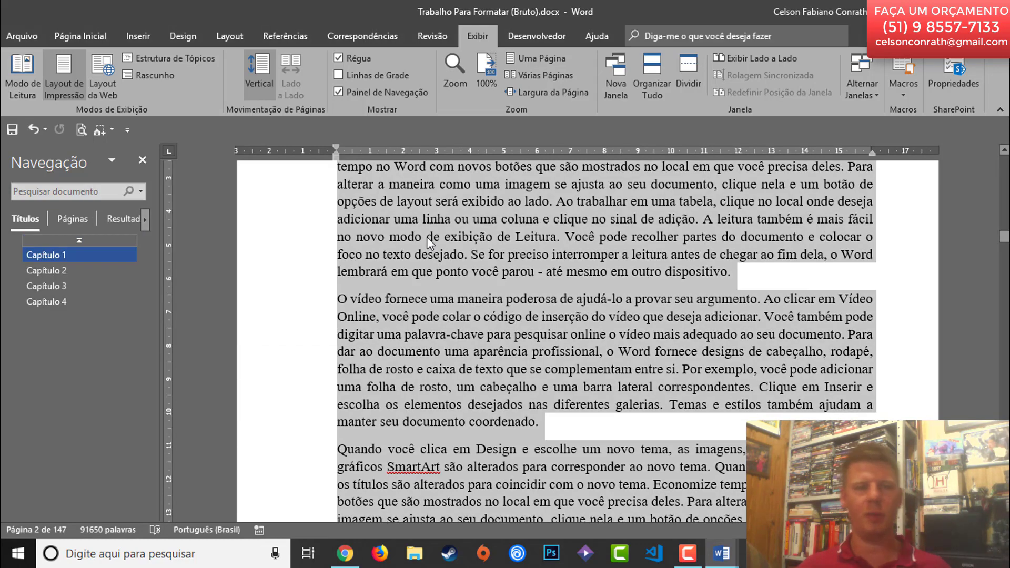
scroll(308, 327, "up", 5)
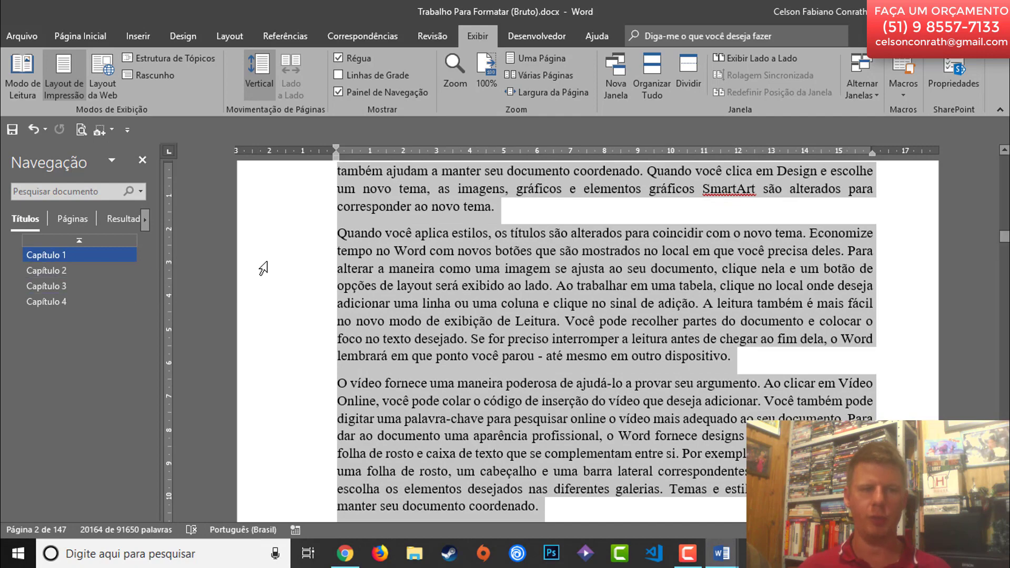
left_click(142, 160)
scroll(474, 322, "down", 4)
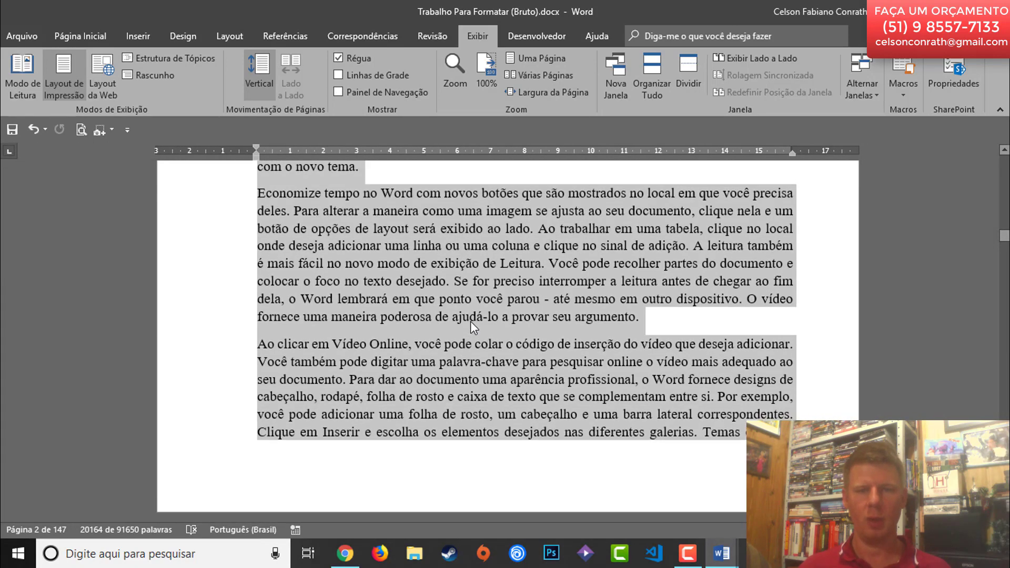
- Select everything from the Capítulo 1 heading to the end of the raw document and check where the selection starts
left_click_drag(996, 240, 1000, 156)
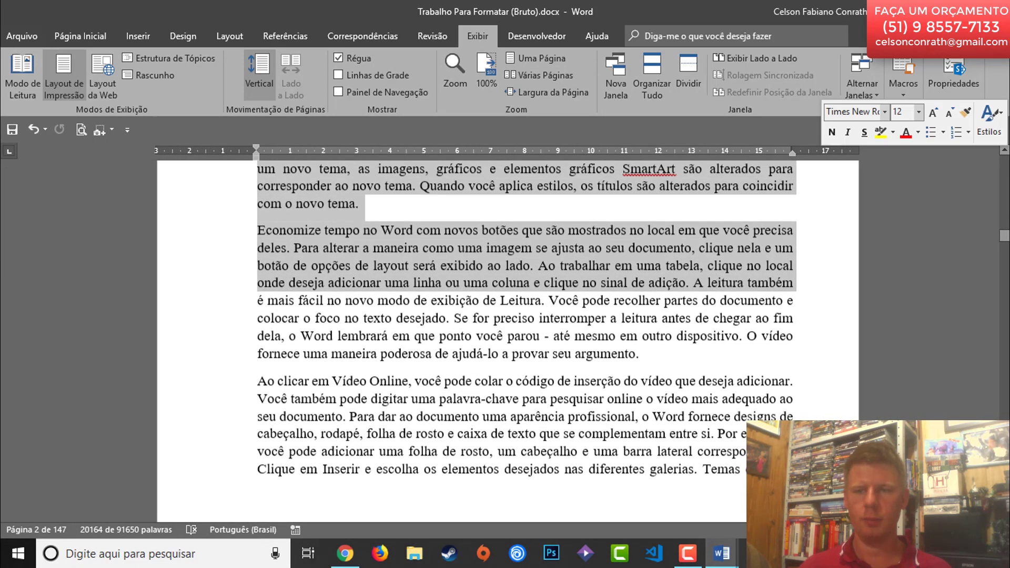
left_click_drag(1004, 240, 1003, 158)
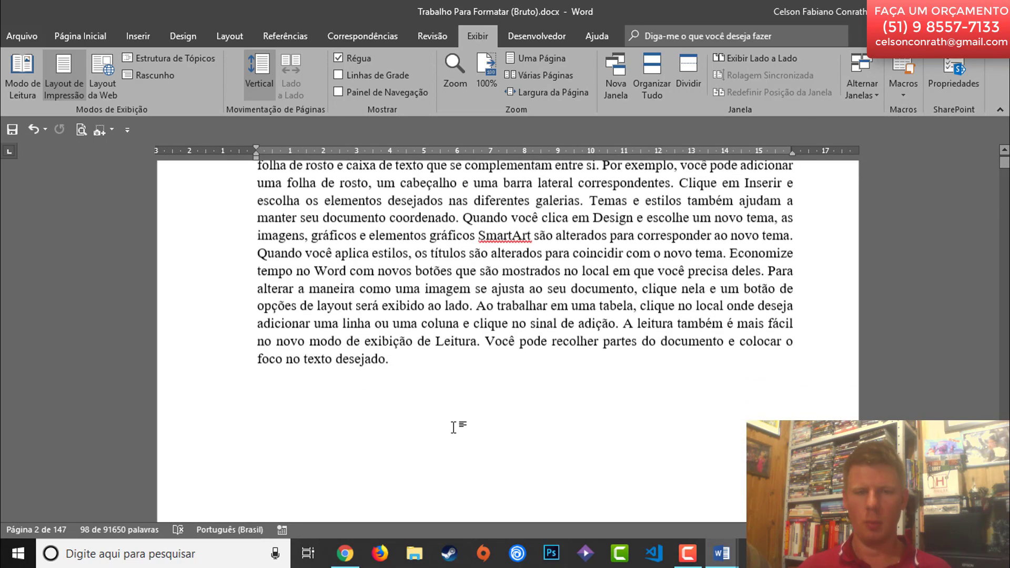
scroll(454, 424, "down", 20)
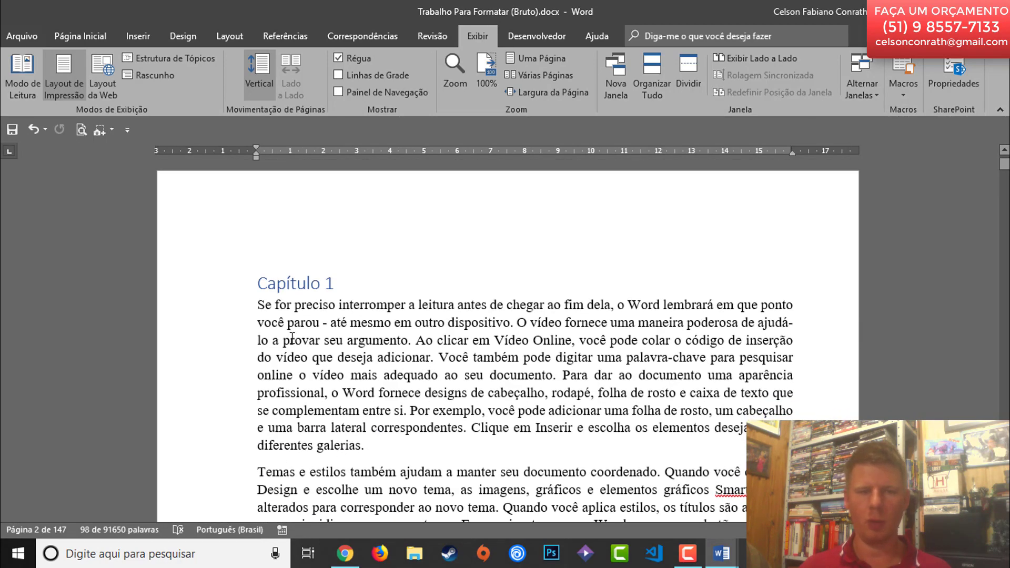
left_click(292, 339)
scroll(316, 293, "up", 18)
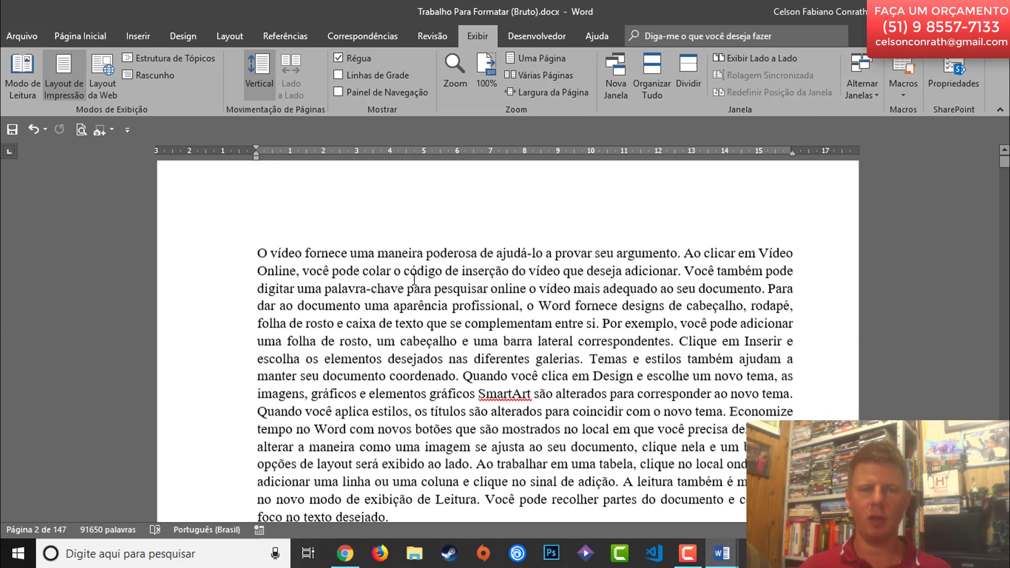
scroll(405, 311, "down", 18)
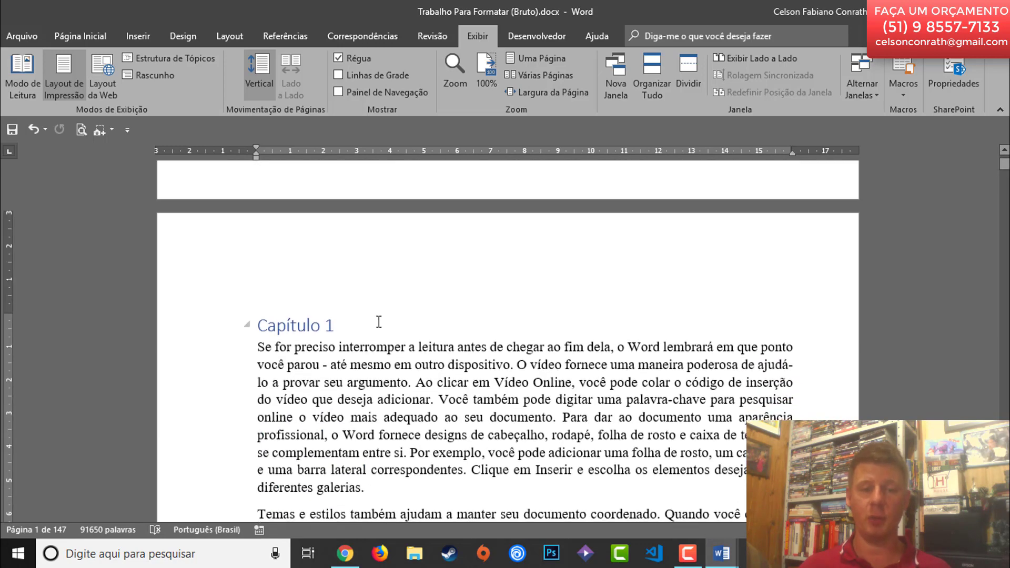
triple_click(282, 318)
key("ctrl+shift+Down")
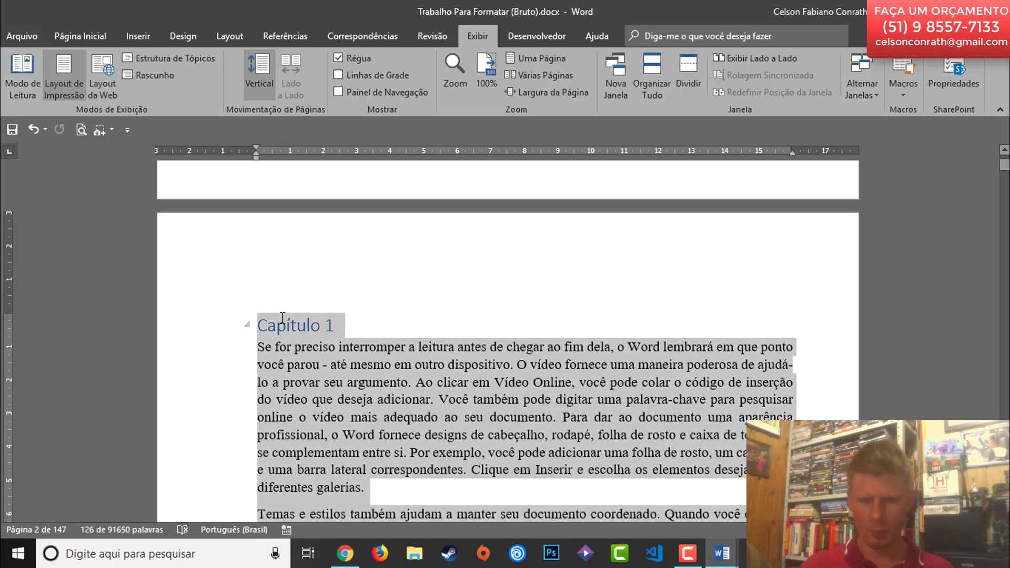
key("ctrl+shift+End")
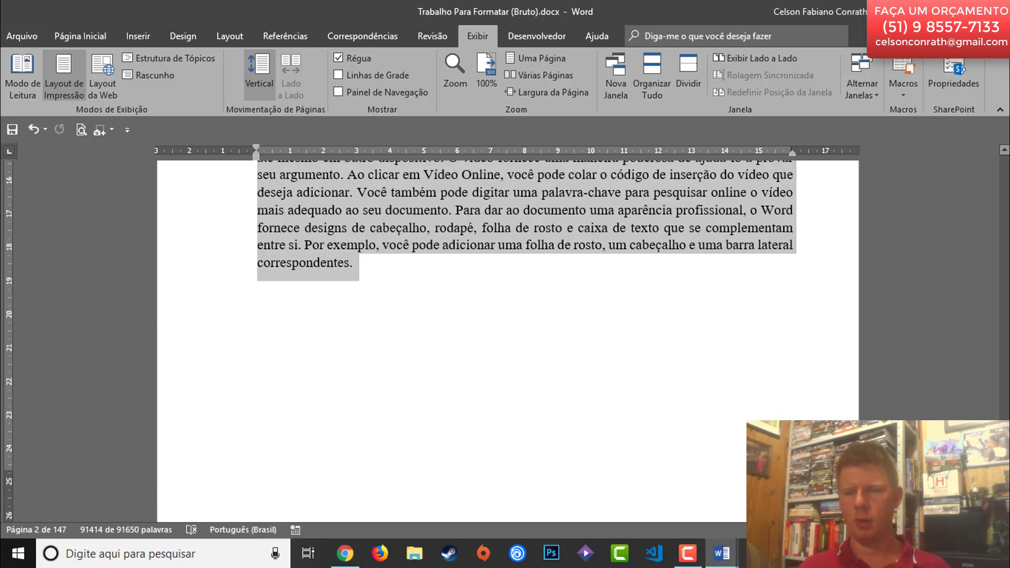
left_click_drag(1005, 506, 1004, 162)
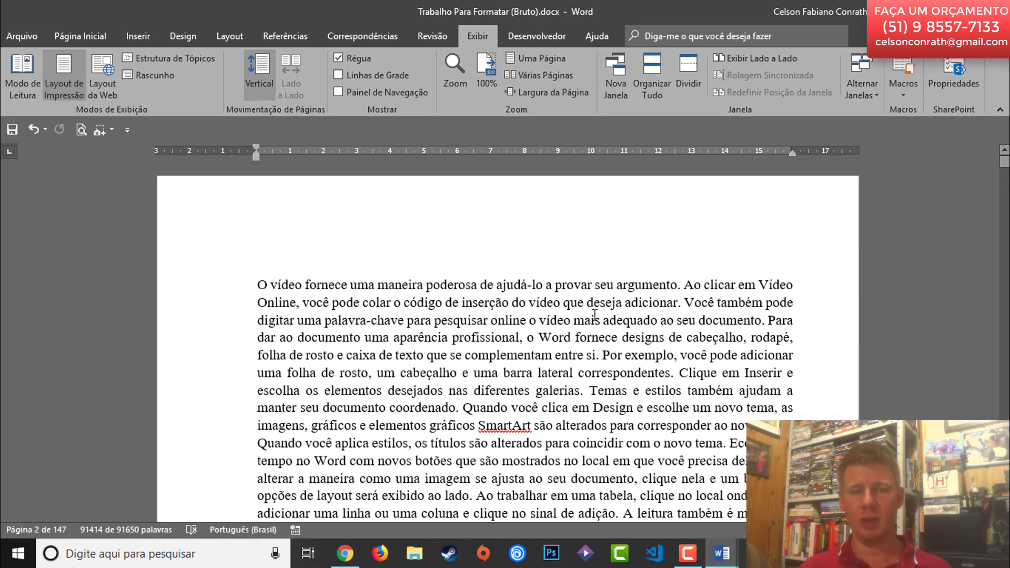
scroll(396, 377, "down", 10)
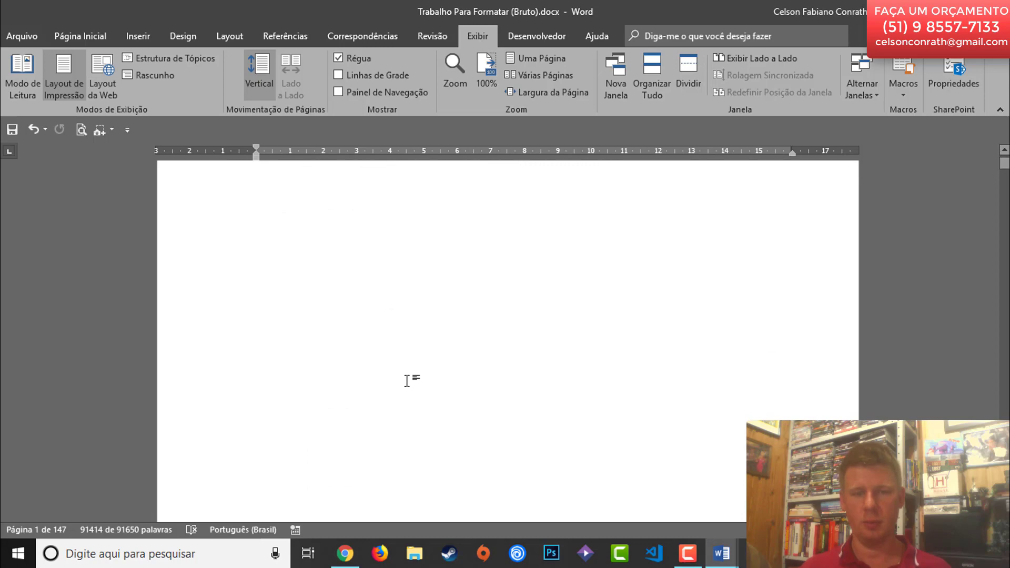
scroll(406, 381, "down", 8)
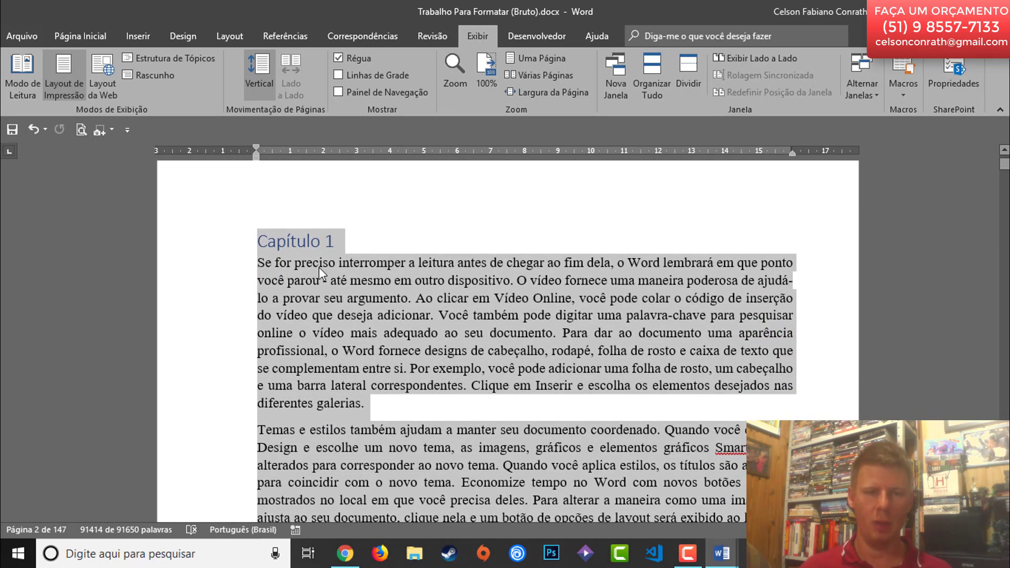
- Copy everything from the Capítulo 1 heading to the end of the raw document and paste it on page 3 of TCC Formatação Pura Vídeo.docx
left_click(279, 238)
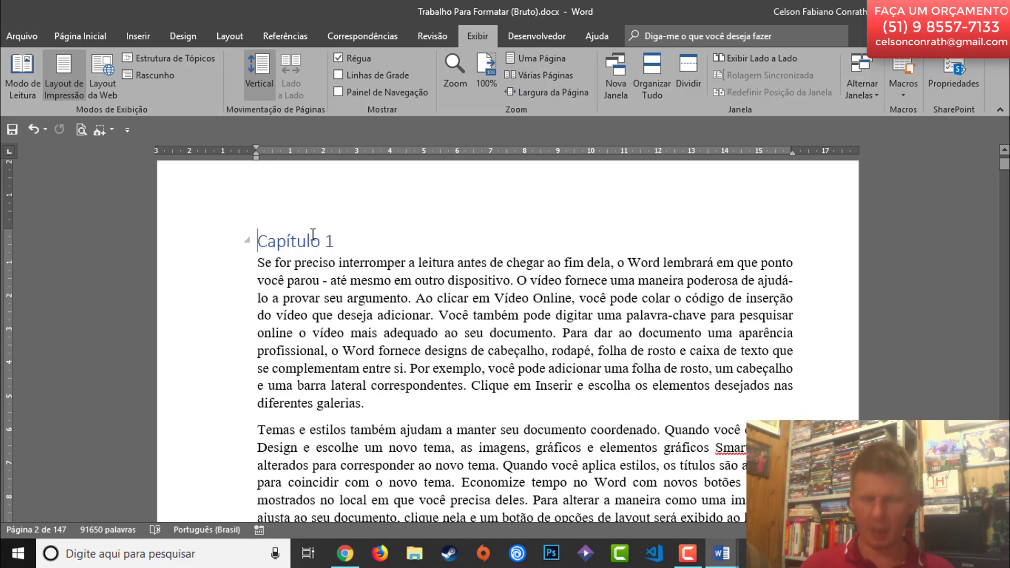
key("ctrl+shift+End")
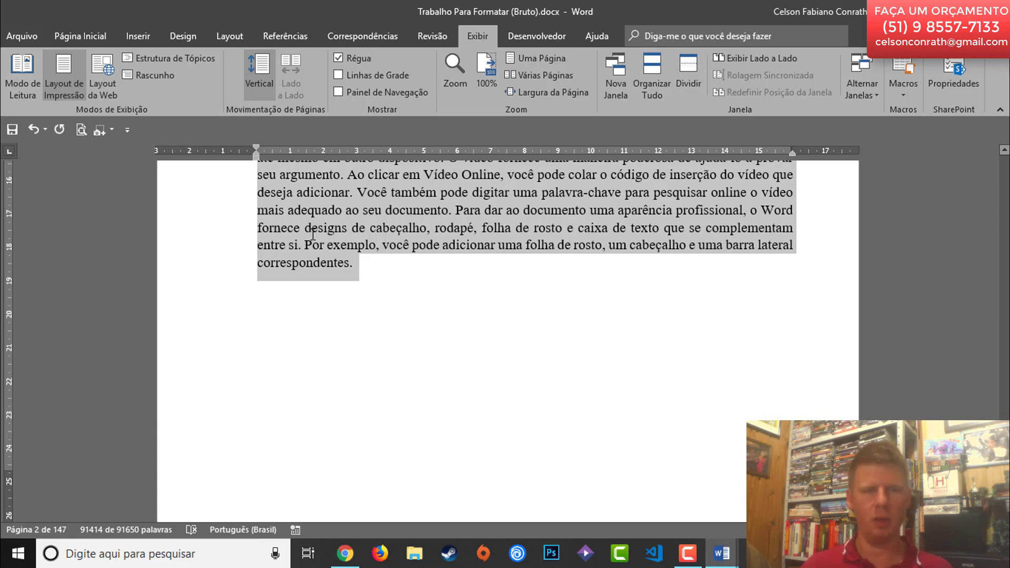
key("alt+Tab")
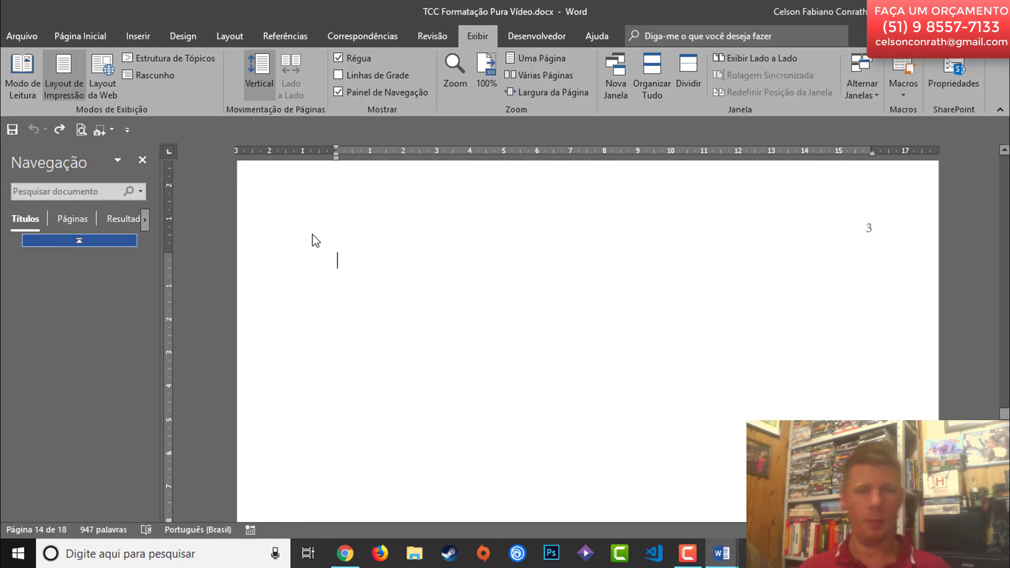
scroll(372, 317, "up", 2)
scroll(372, 317, "down", 2)
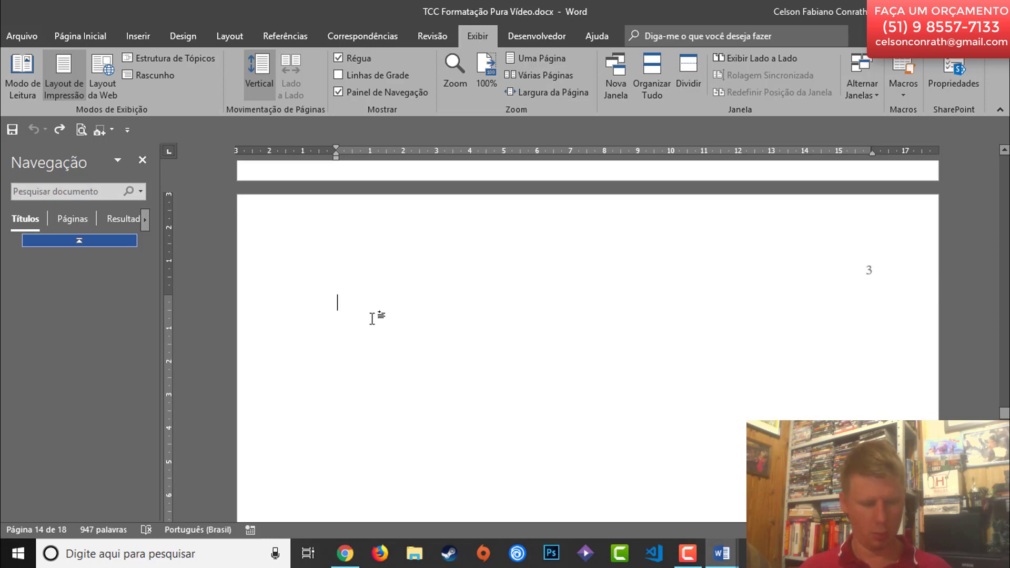
key("ctrl+v")
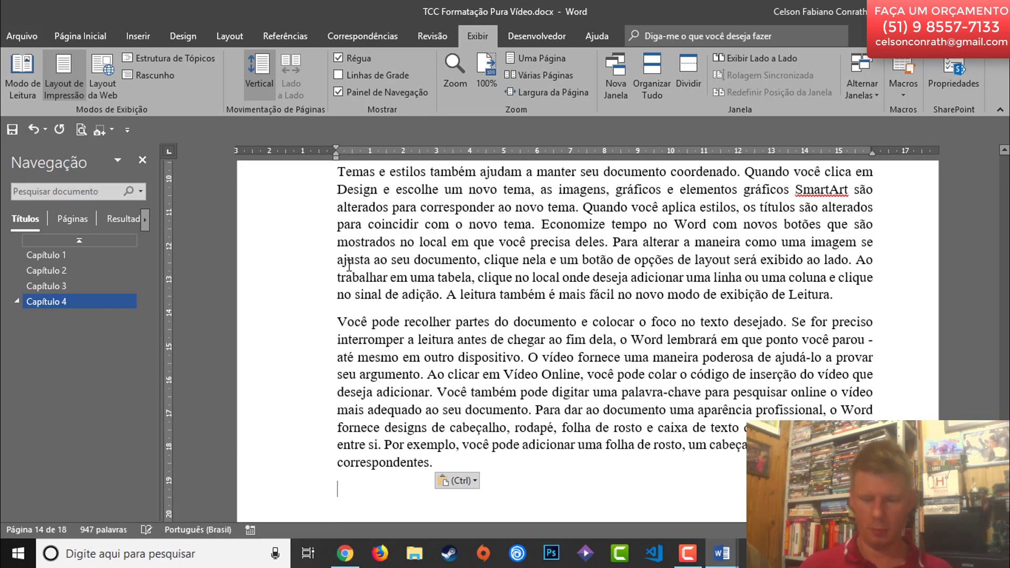
key("ctrl")
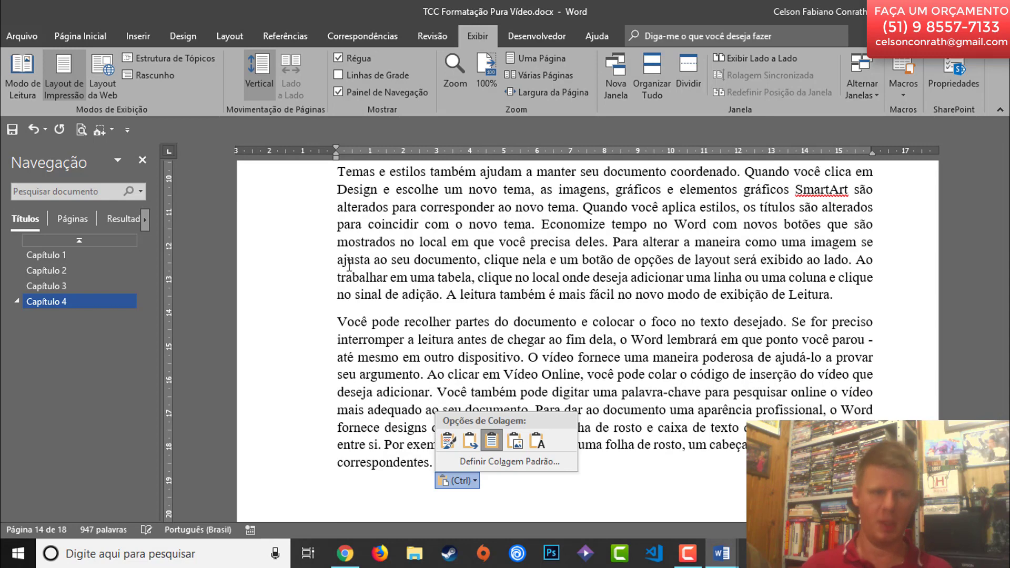
- Return to the Capítulo 1 heading and examine its pasted body text alongside the available text styles
left_click(62, 257)
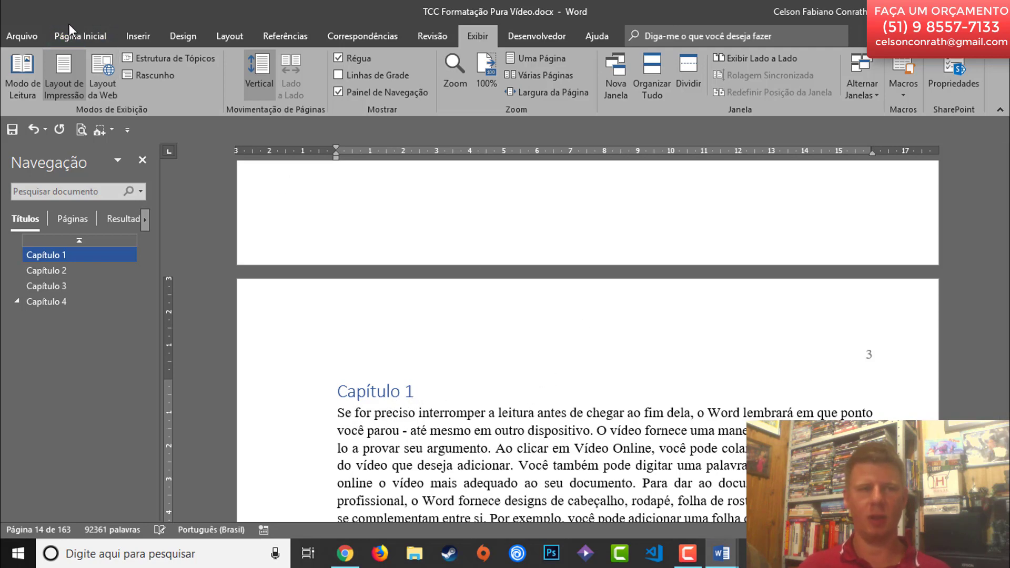
left_click(82, 35)
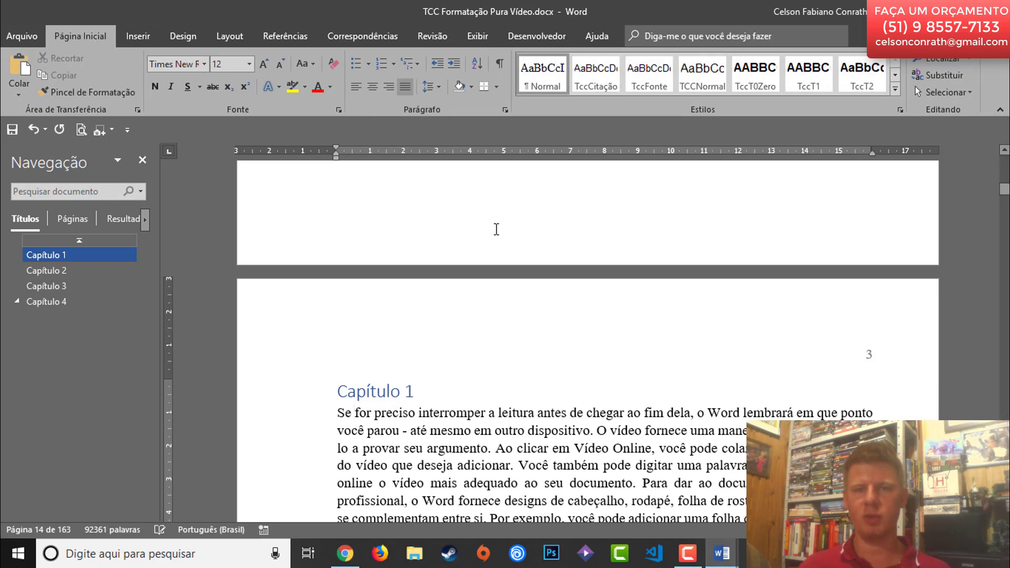
left_click_drag(375, 414, 524, 484)
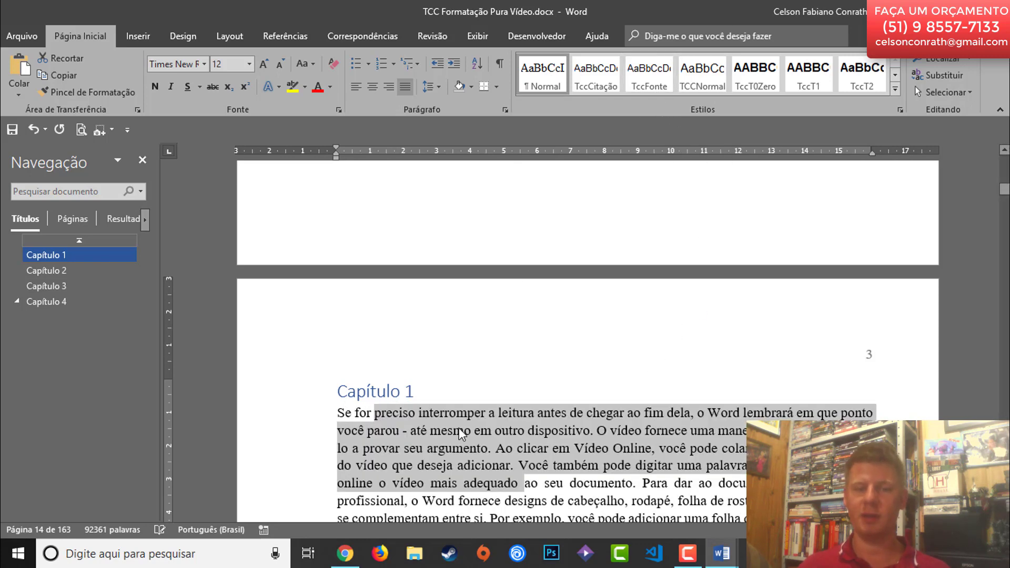
left_click(459, 427)
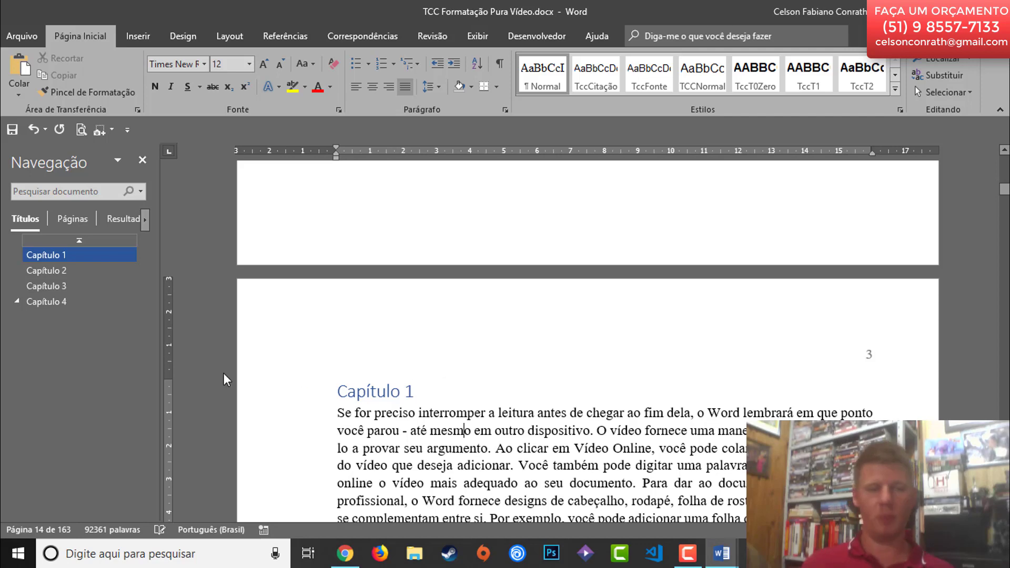
- Select the Capítulo 1 heading with all its content and apply the TCCNormal style
right_click(45, 253)
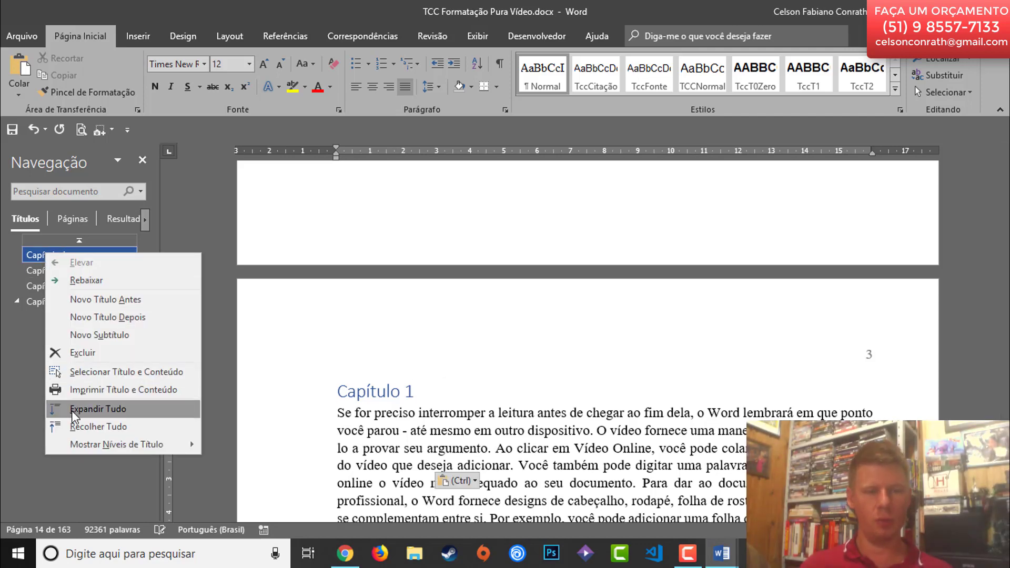
left_click(102, 372)
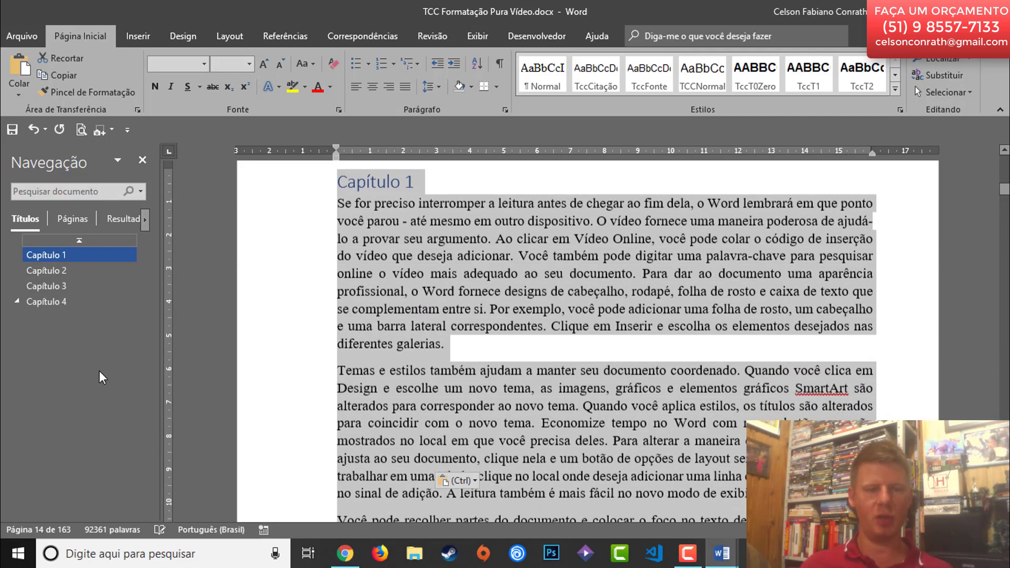
scroll(647, 346, "up", 2)
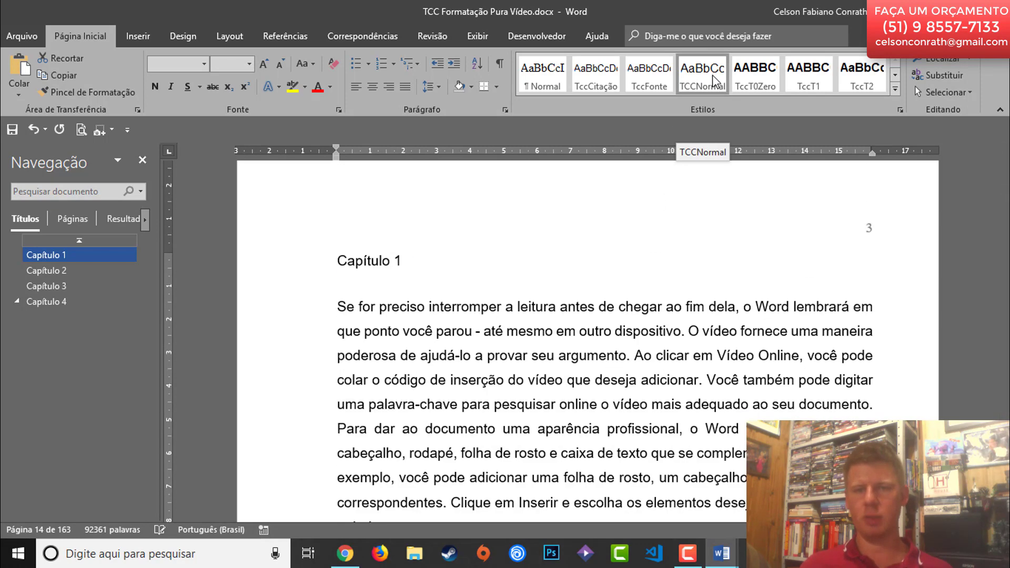
left_click(713, 75)
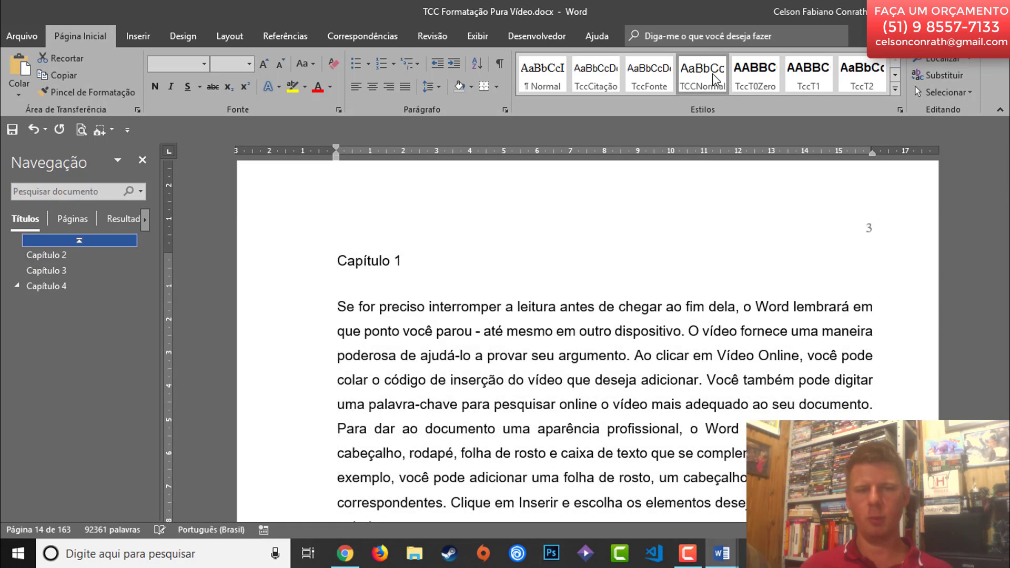
- Examine the Capítulo 1 heading and the first body paragraphs below it in their TCCNormal formatting
left_click(427, 272)
key("Left")
key("Left")
key("Left")
key("Left")
key("Left")
key("Left")
key("Left")
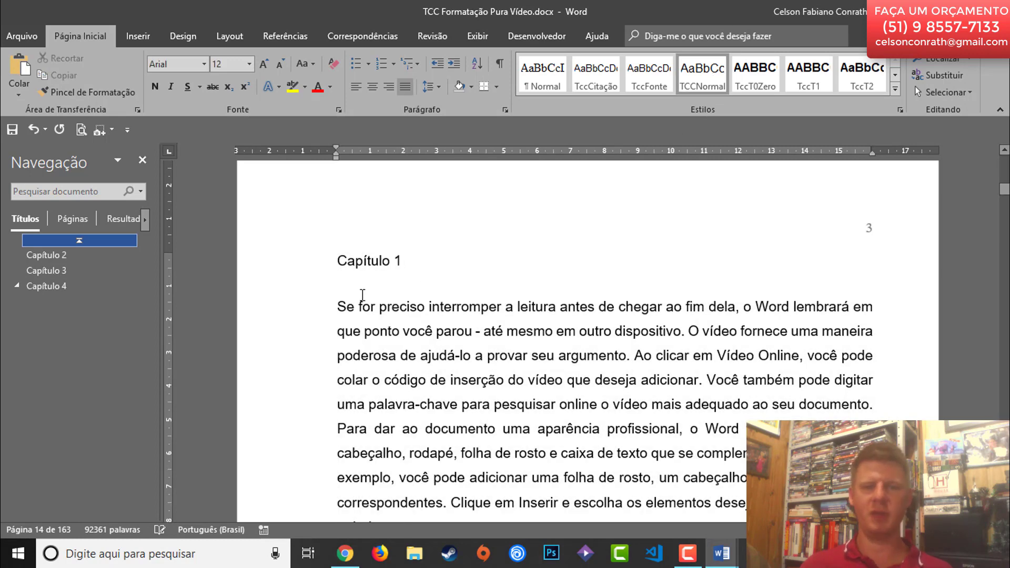
scroll(368, 309, "down", 3)
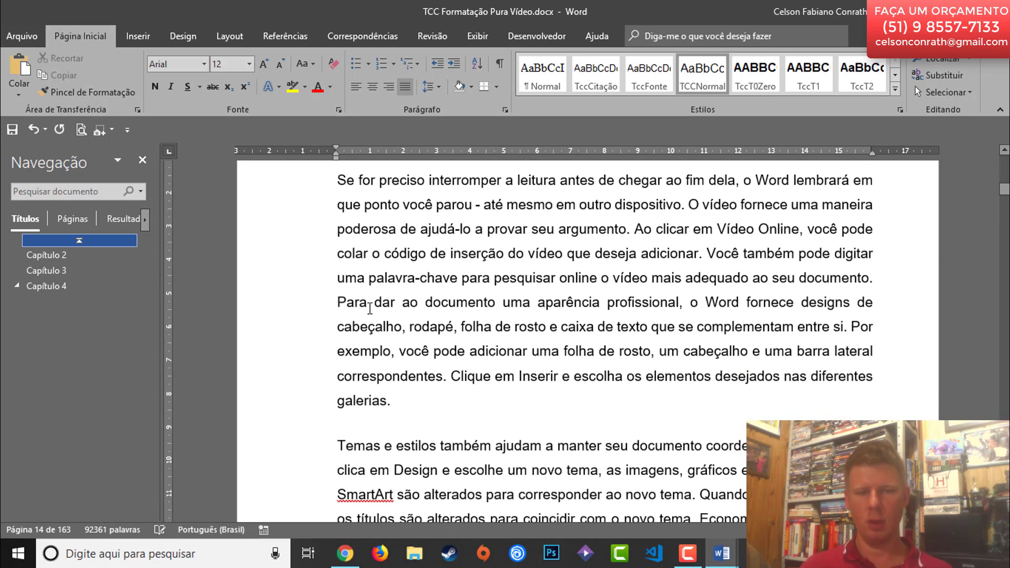
scroll(371, 307, "up", 2)
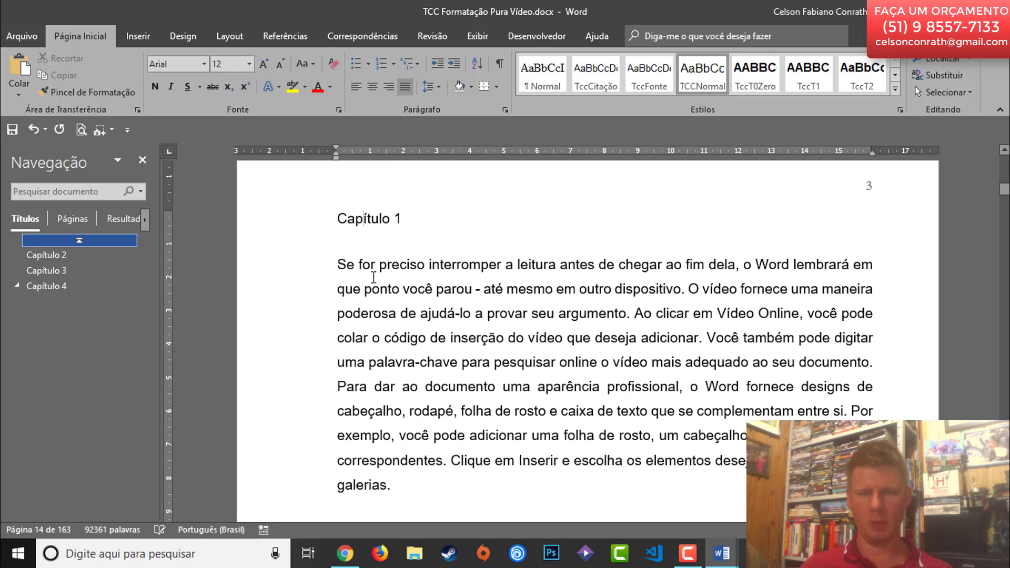
left_click(372, 269)
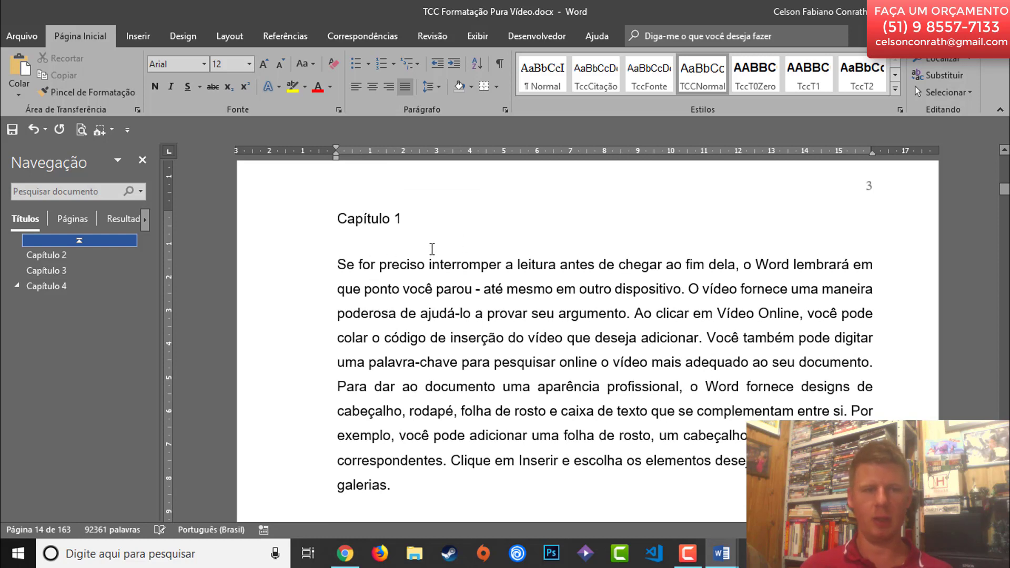
key("Down")
scroll(364, 310, "down", 3)
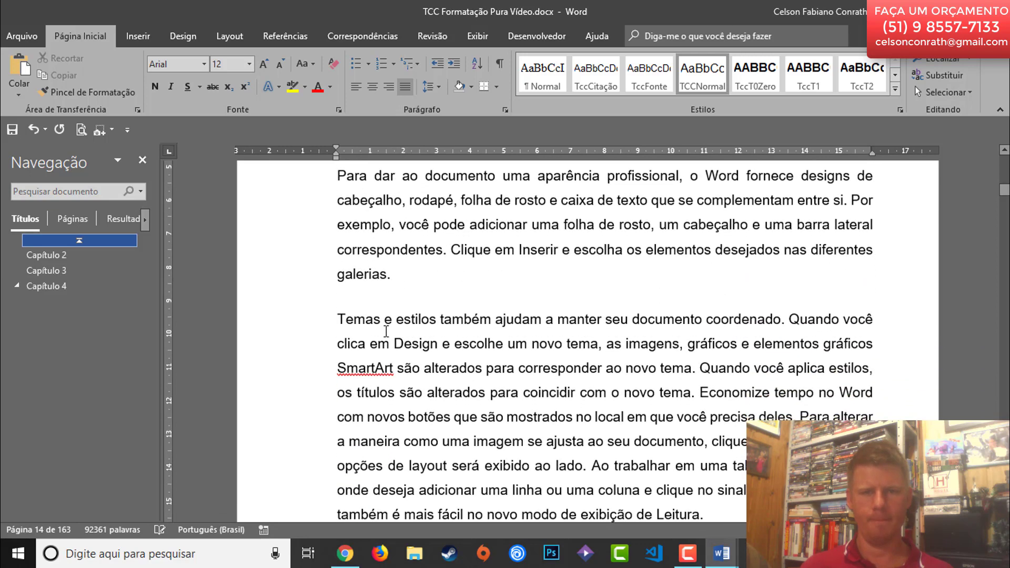
scroll(386, 330, "up", 1)
scroll(389, 330, "up", 3)
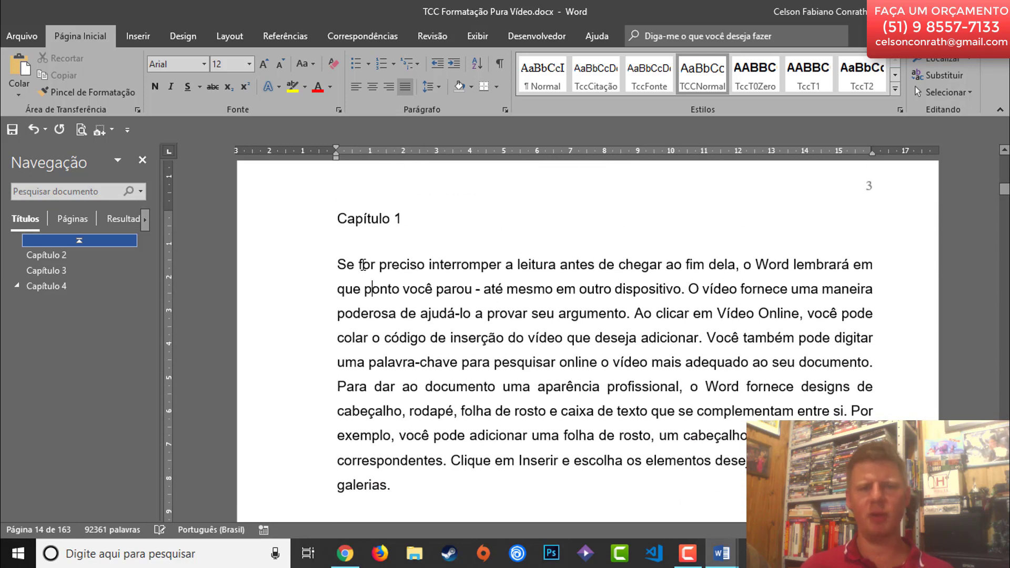
- Replace the Capítulo 1 heading text on page 3 with "1 Aqui o seu primeiro capítulo"
left_click(369, 217)
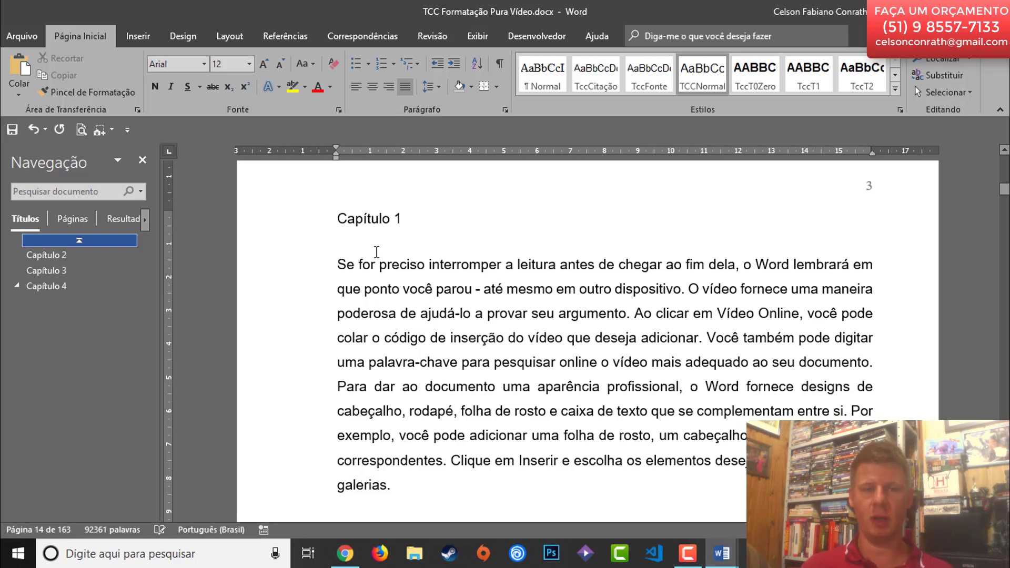
left_click_drag(337, 219, 409, 218)
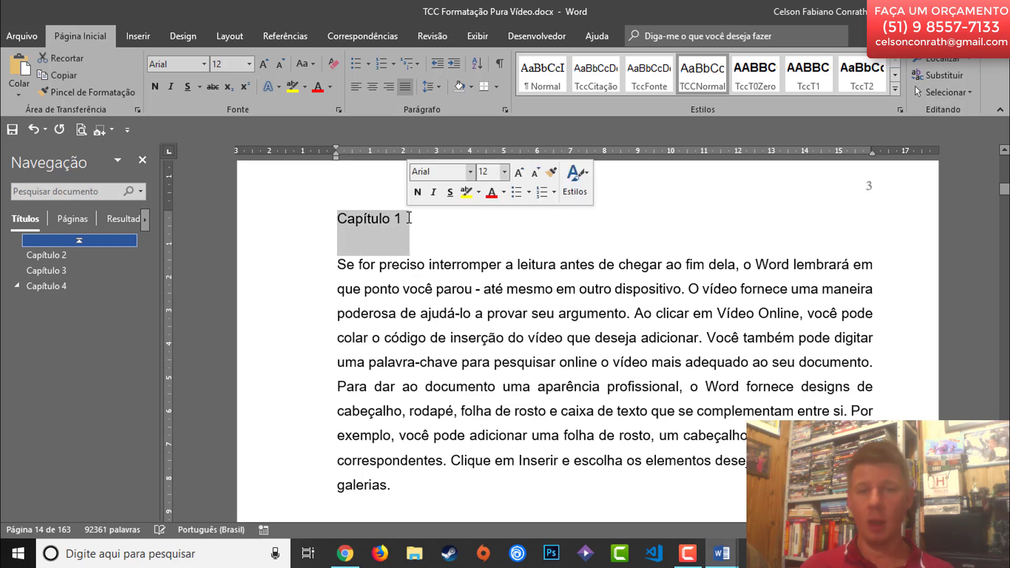
scroll(395, 224, "up", 3)
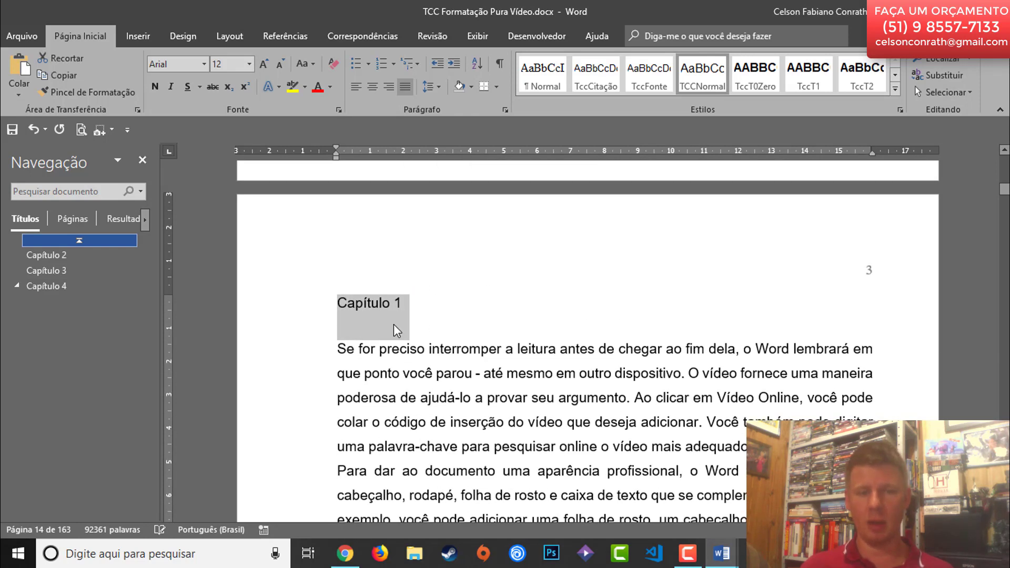
left_click(417, 299)
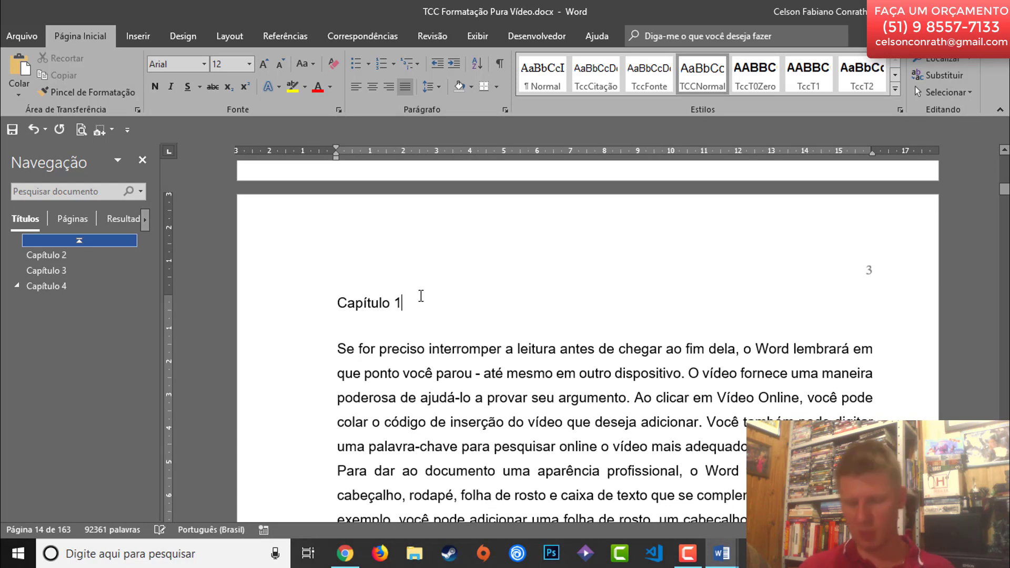
triple_click(421, 296)
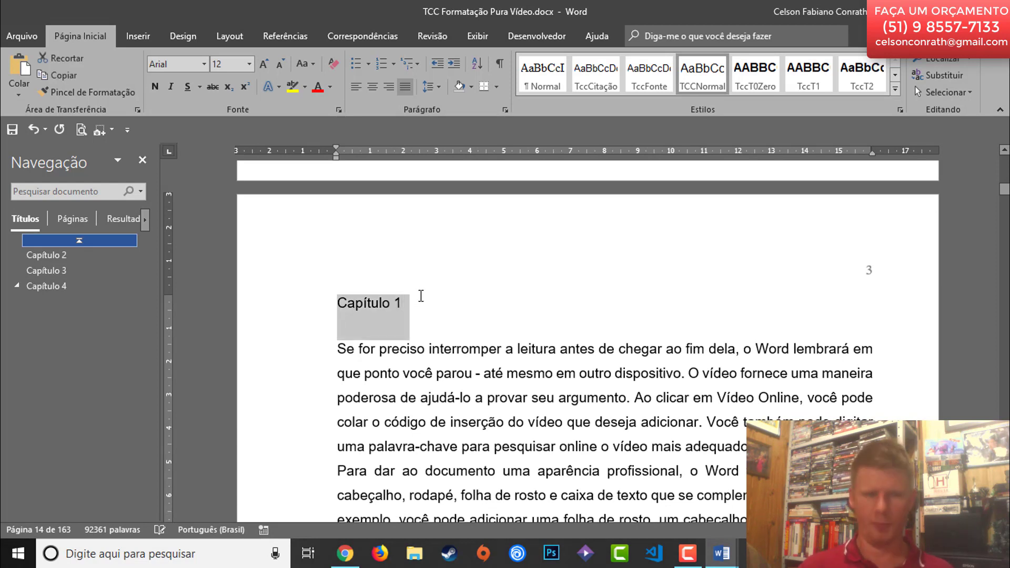
type("1")
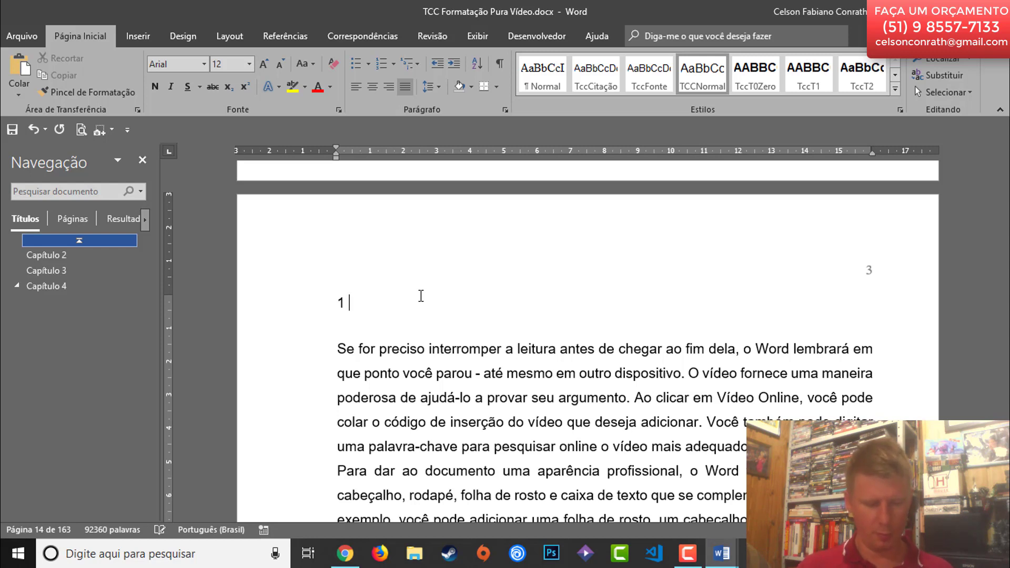
type("A hi")
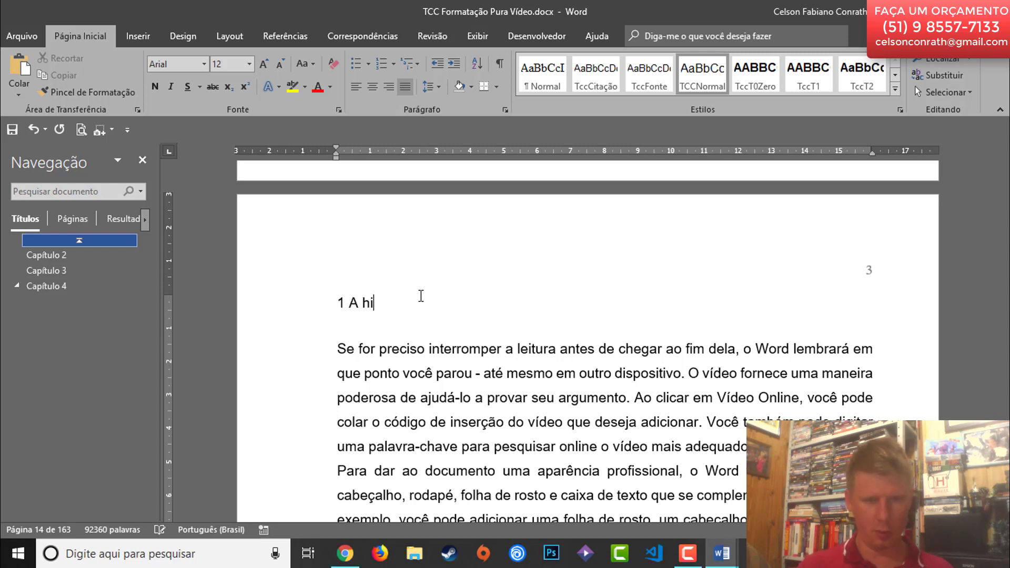
key("BackSpace")
key("BackSpace")
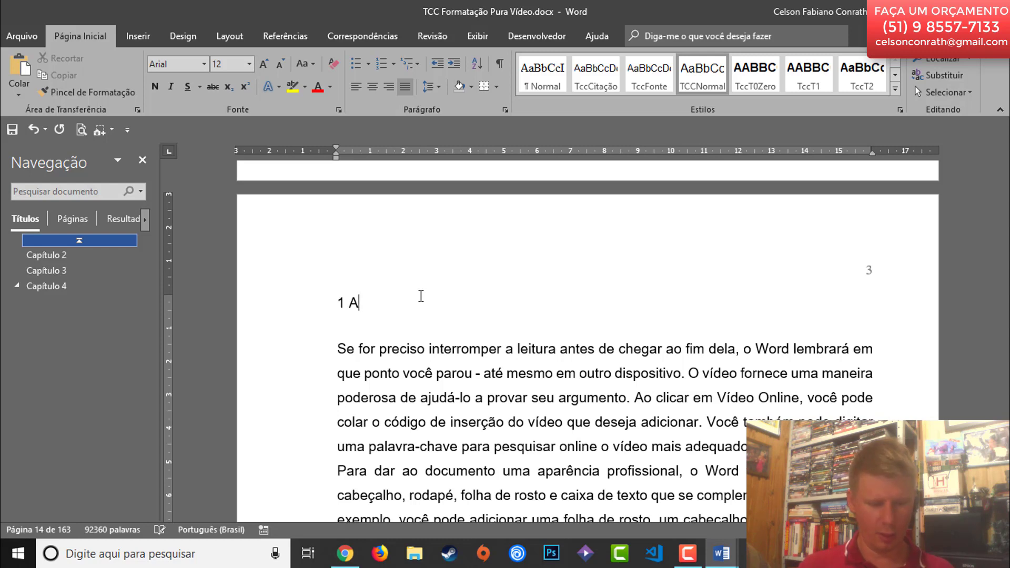
type("qui o seu ")
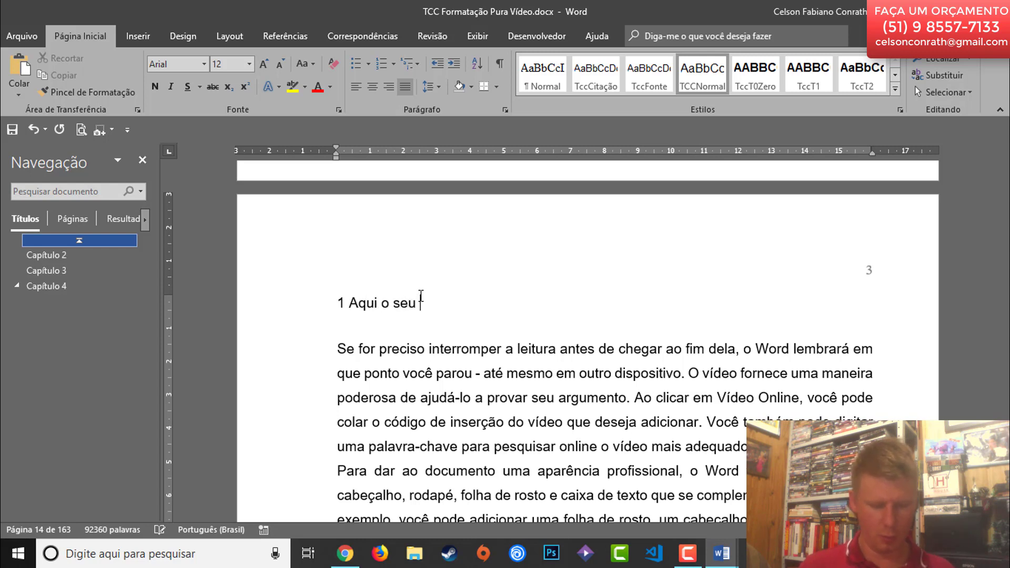
type("primeiro c")
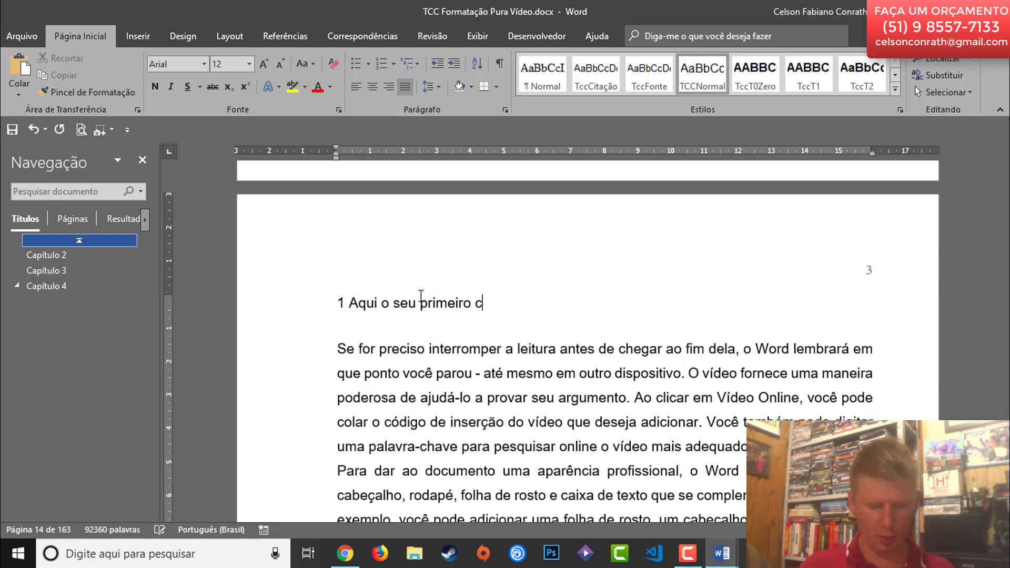
type("apítulo")
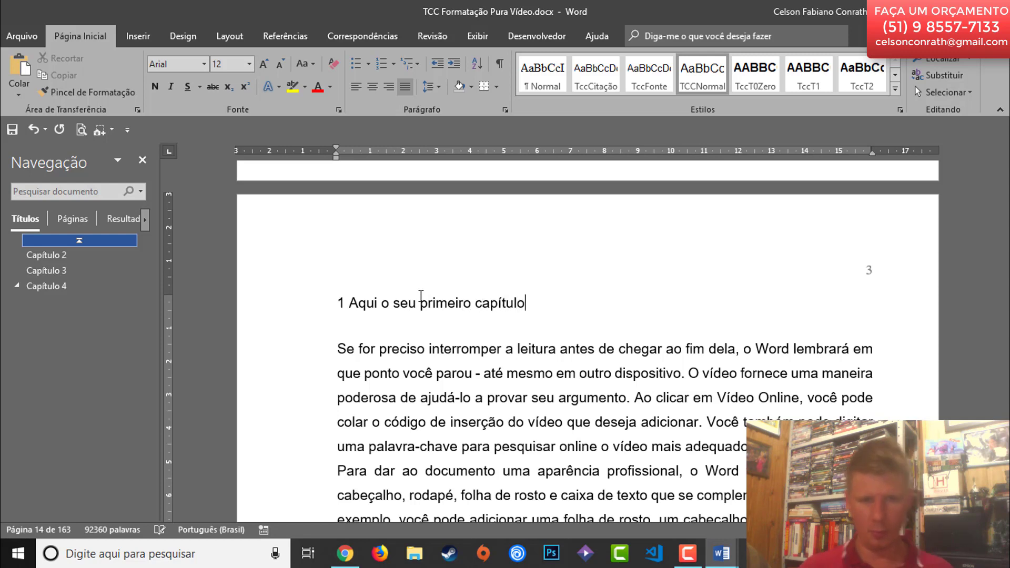
- Apply the TccT1 style to the heading "1 Aqui o seu primeiro capítulo"
triple_click(420, 299)
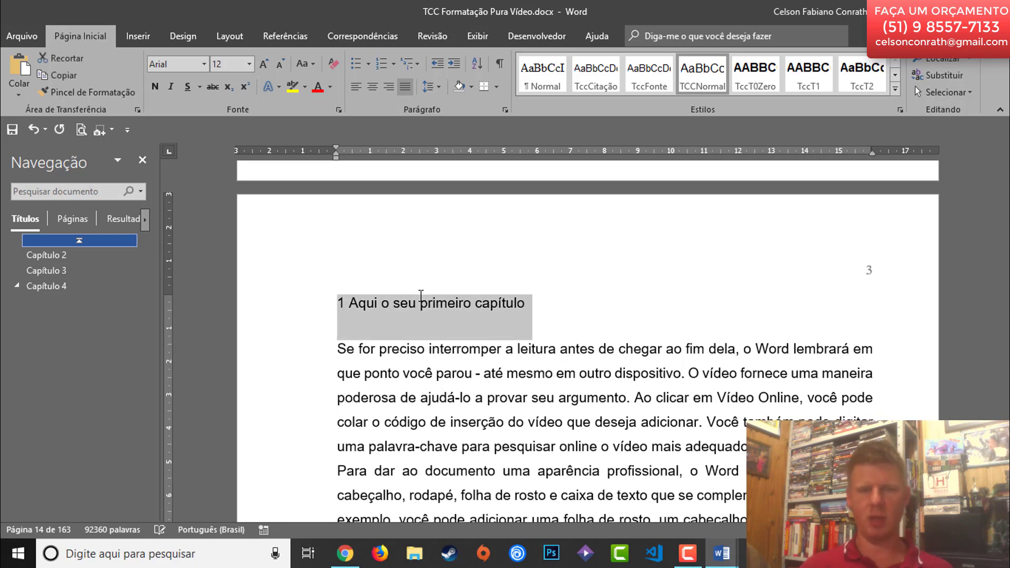
left_click(816, 83)
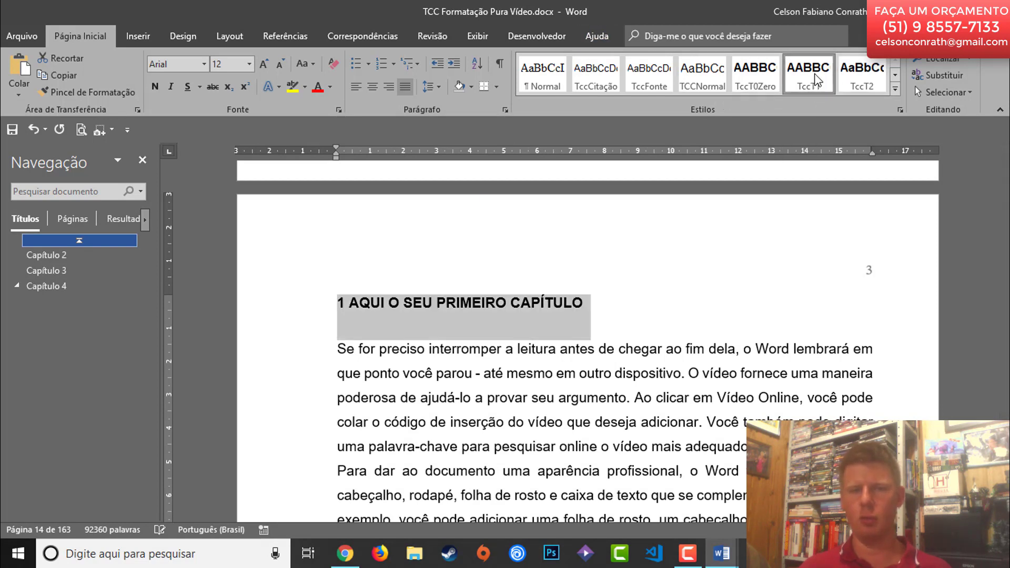
left_click(591, 303)
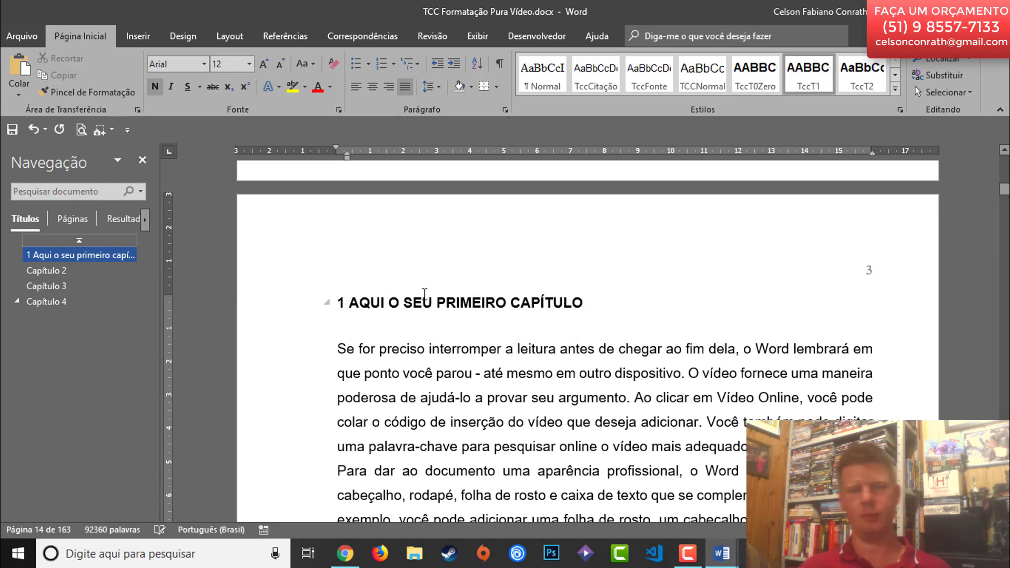
- Select the Capítulo 2 heading with all its content and apply the TCCNormal style
left_click(53, 269)
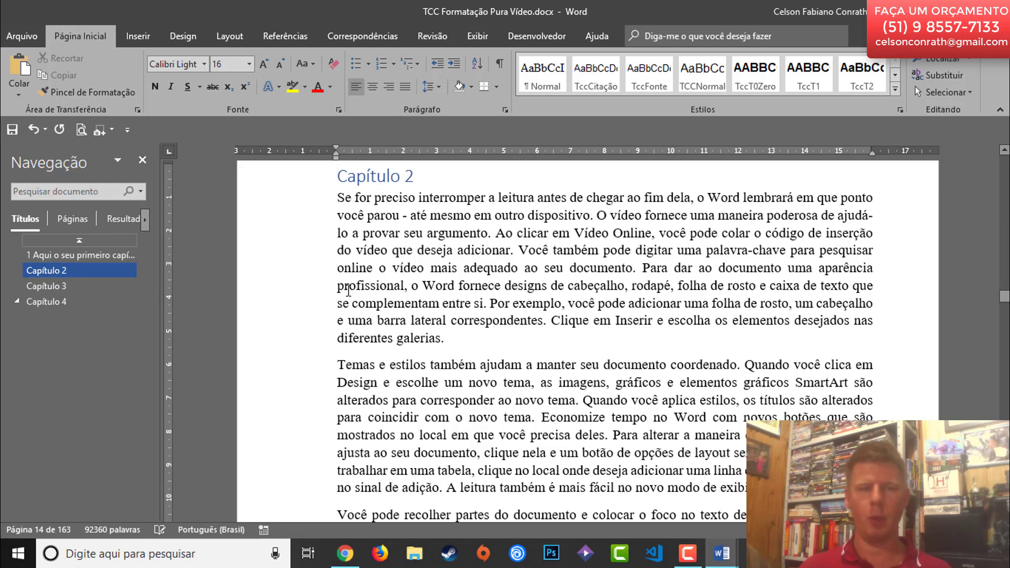
right_click(40, 271)
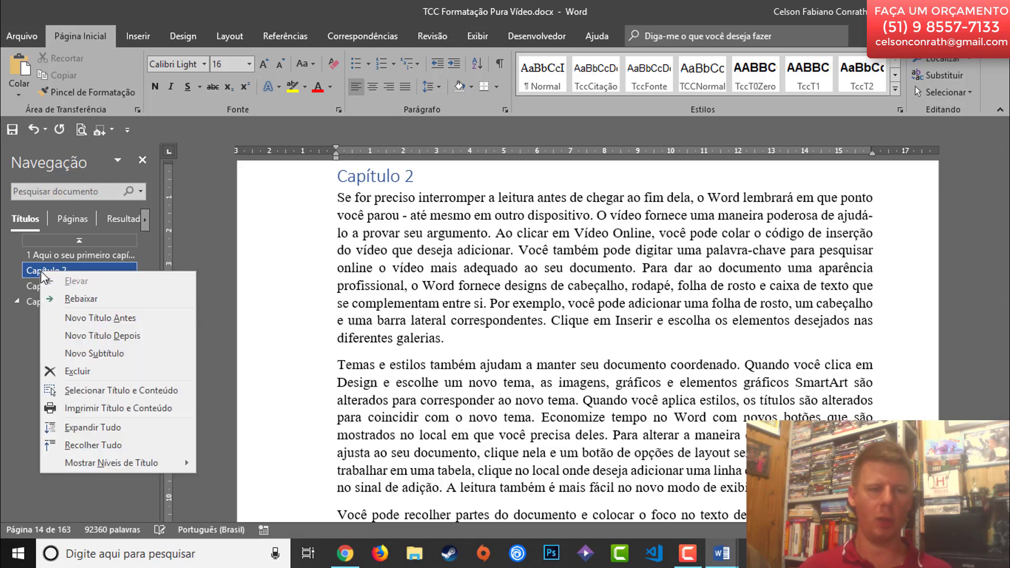
left_click(108, 391)
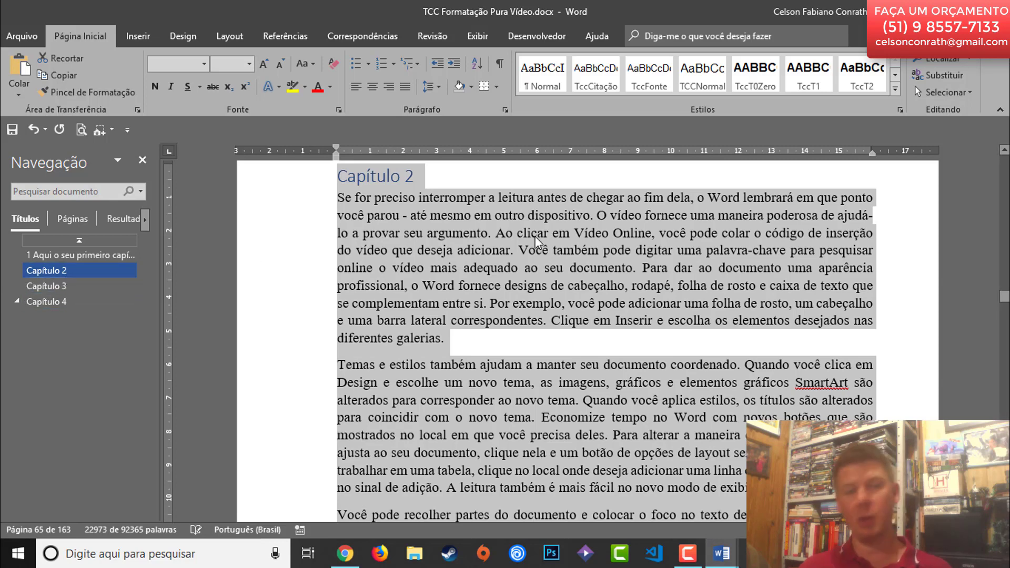
scroll(528, 242, "up", 1)
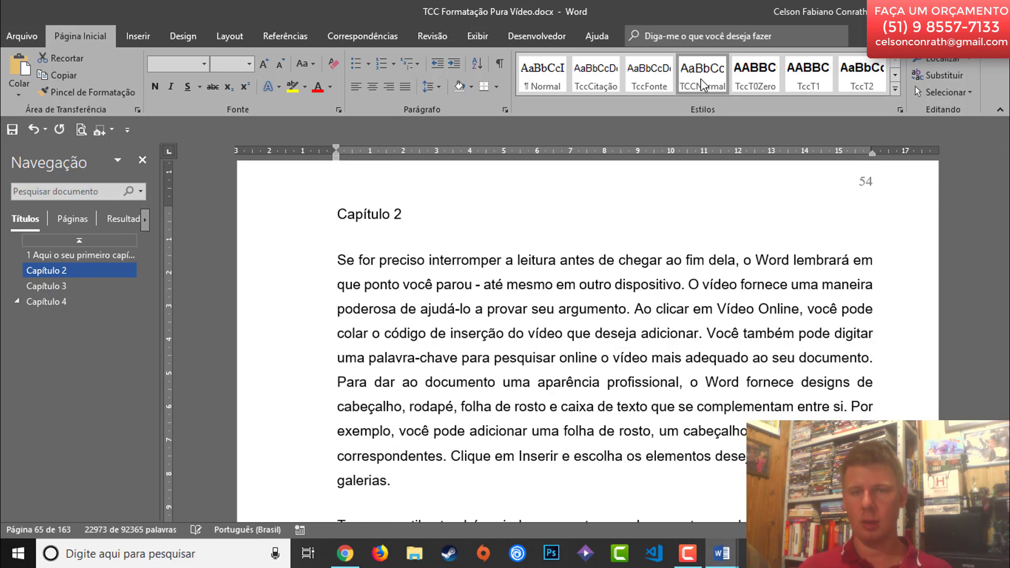
left_click(700, 85)
- Replace the Capítulo 2 heading text with "2 Aqui temos o capítulo dois" and apply the TccT1 style to it
left_click(404, 214)
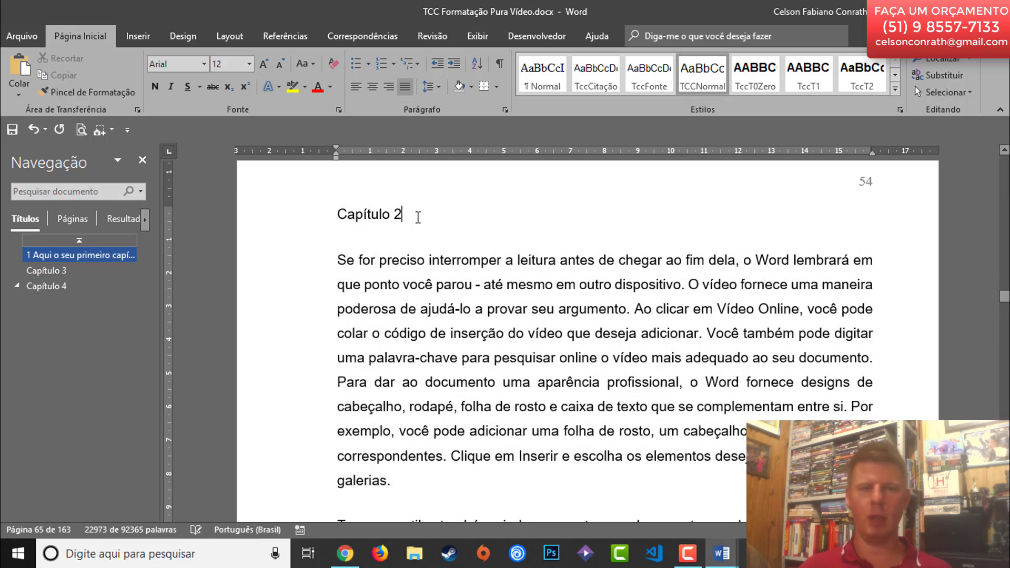
left_click_drag(390, 214, 396, 214)
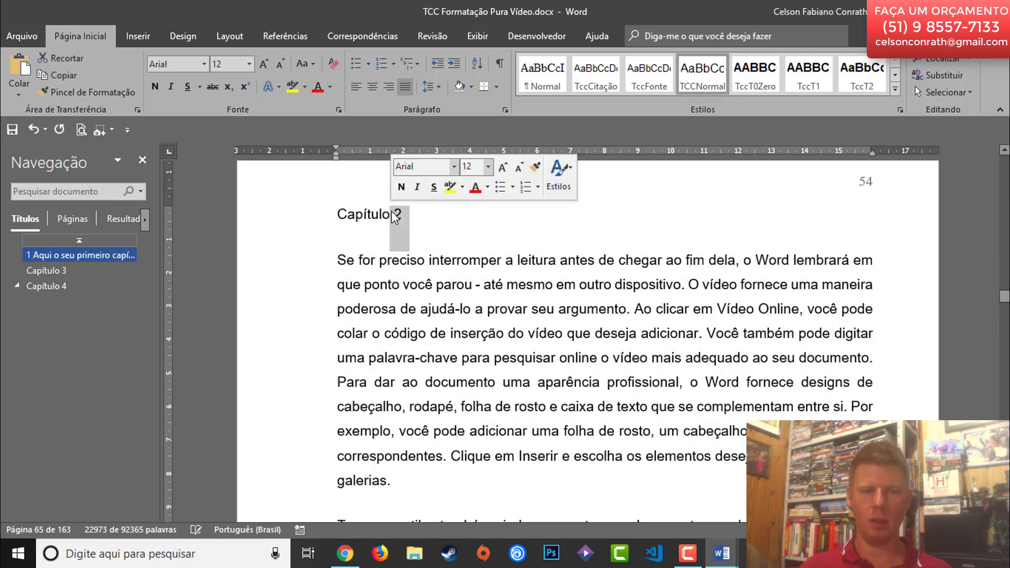
left_click(427, 212)
triple_click(430, 217)
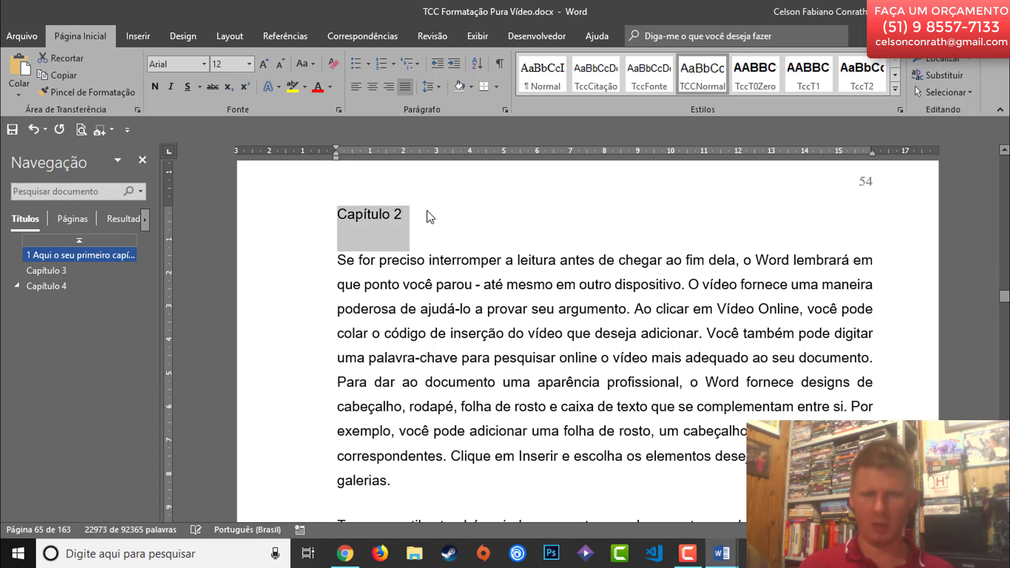
type("2 ")
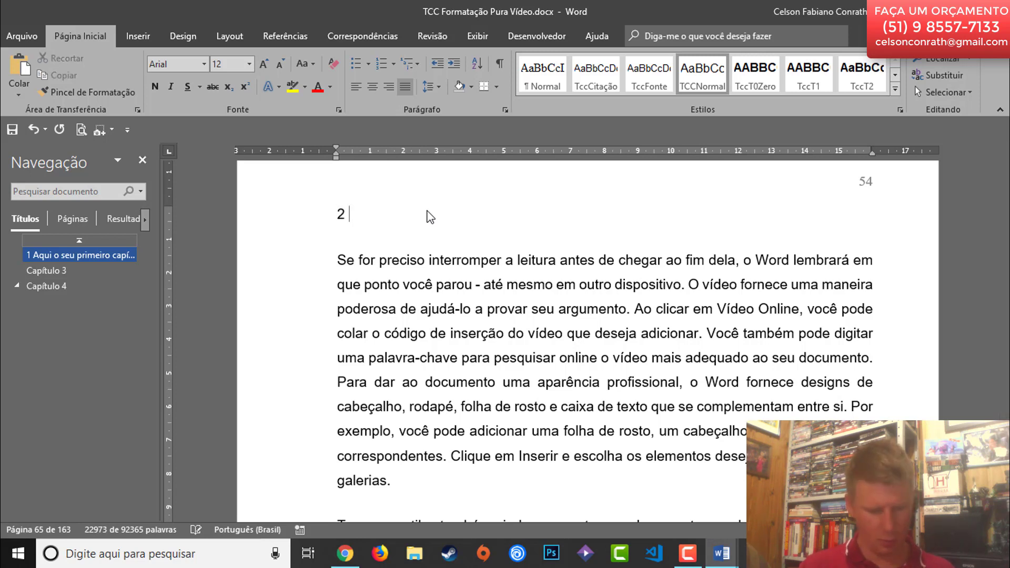
type("Aqui temos ")
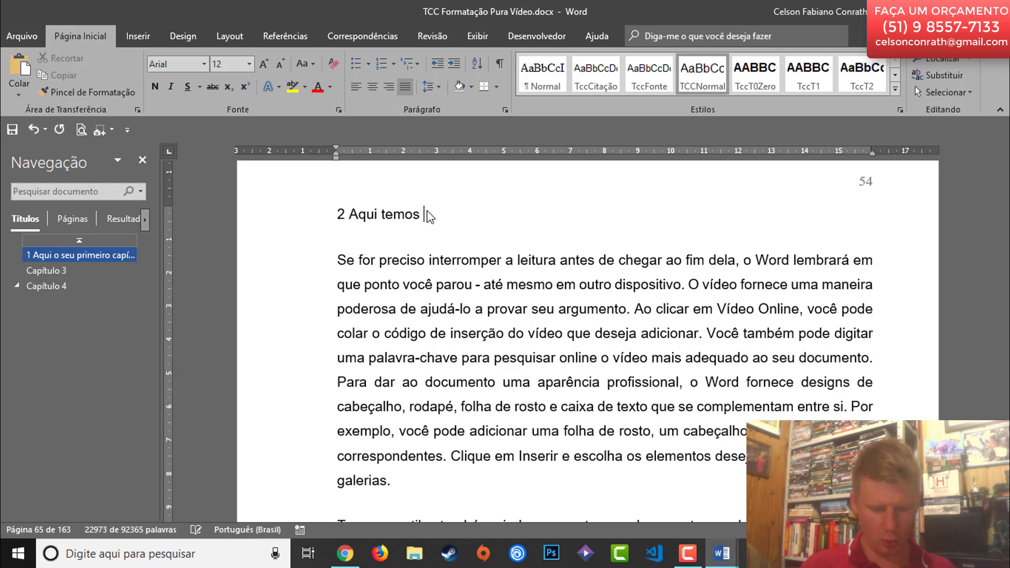
type("o cap")
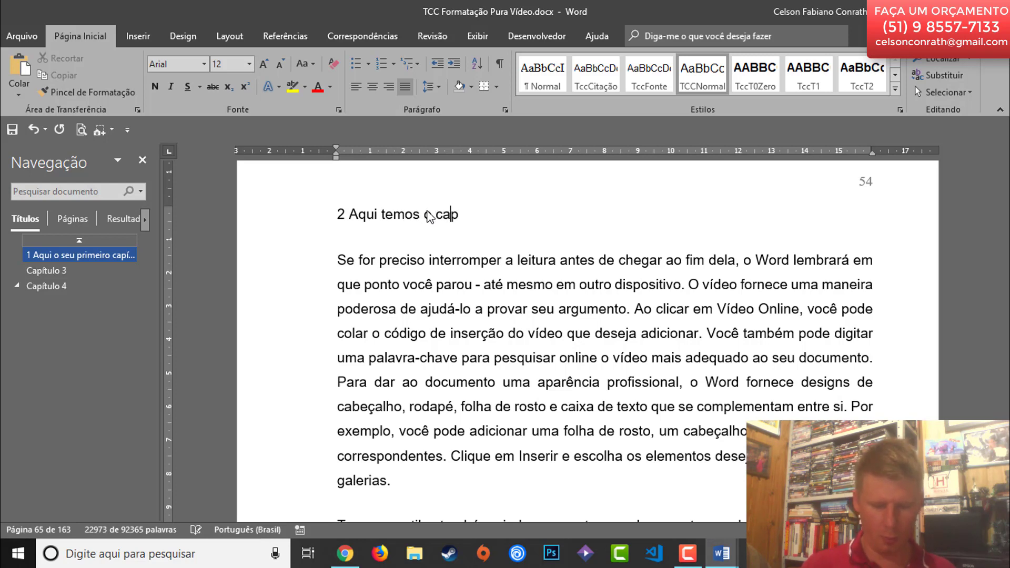
type("ítulo")
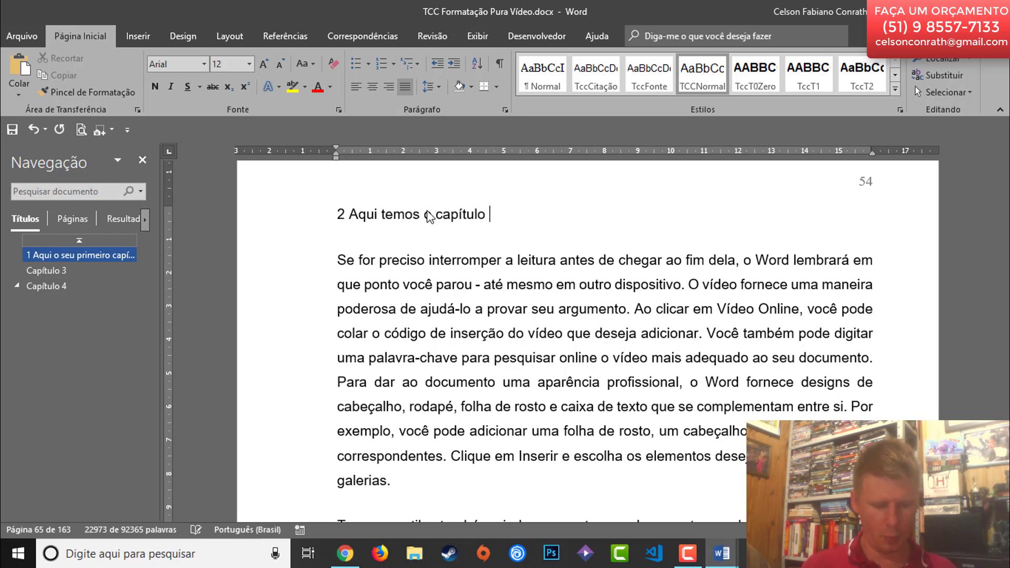
type(" dois")
triple_click(429, 216)
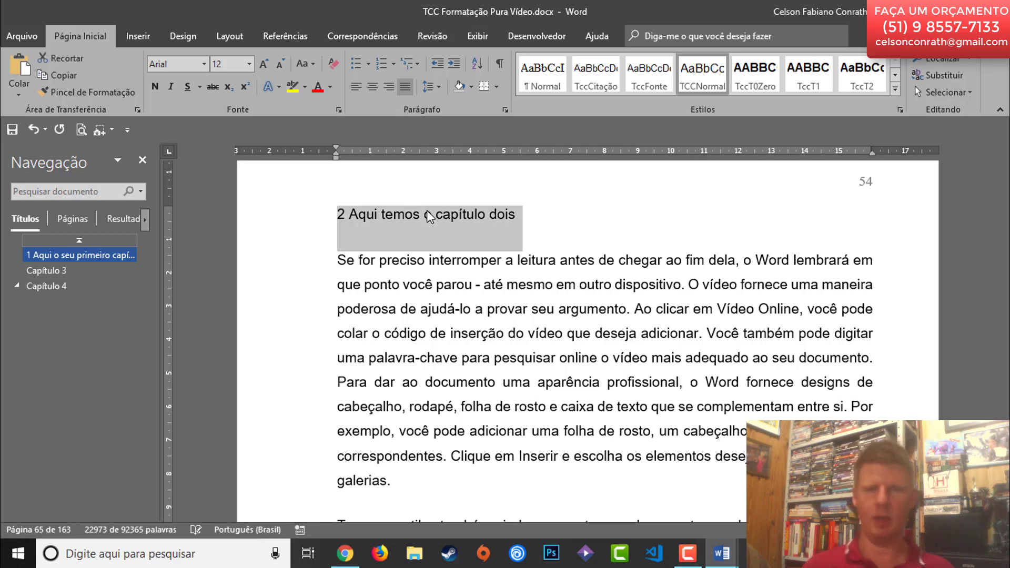
left_click(822, 85)
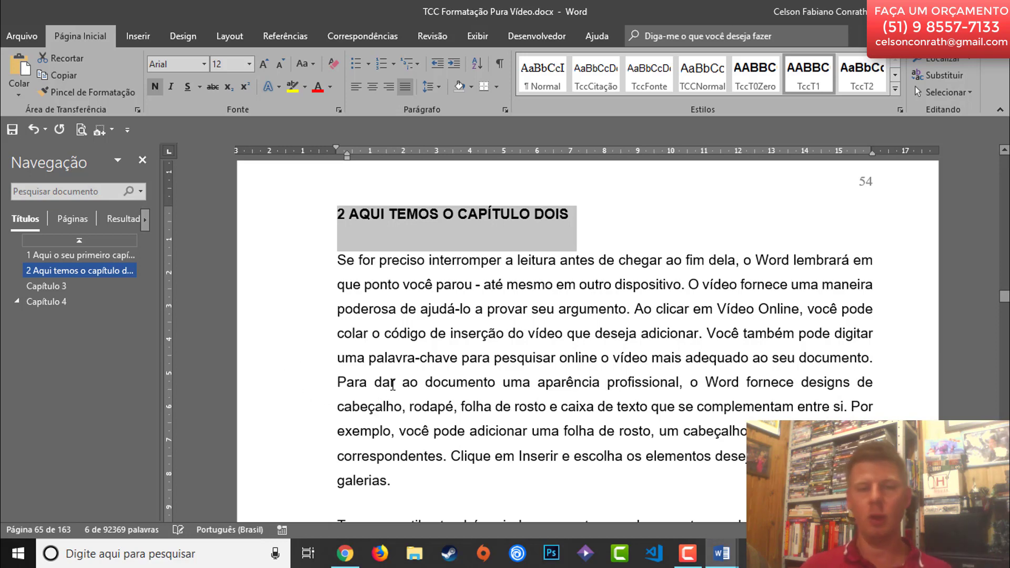
scroll(394, 383, "up", 4)
scroll(606, 300, "up", 3)
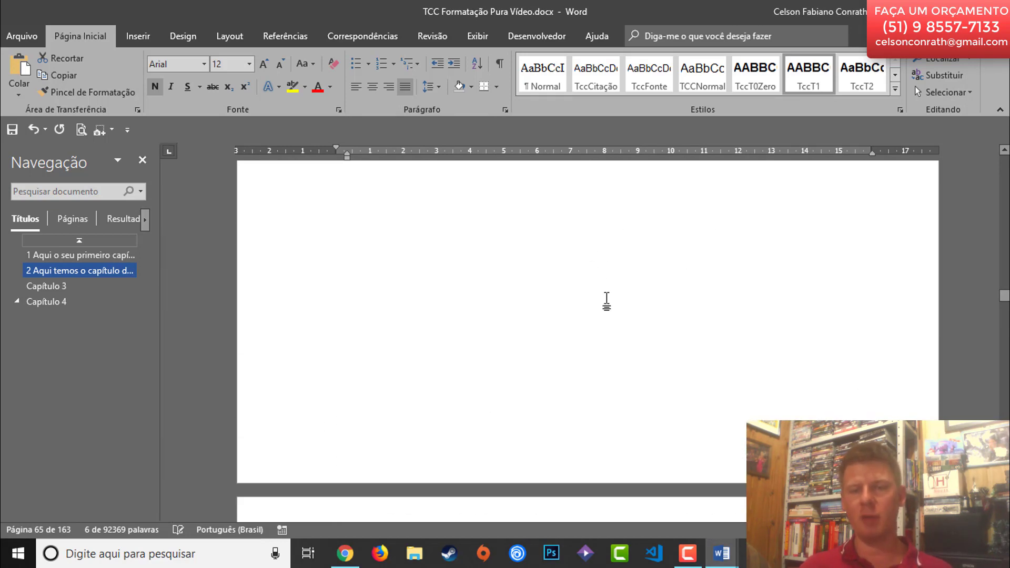
scroll(606, 299, "up", 8)
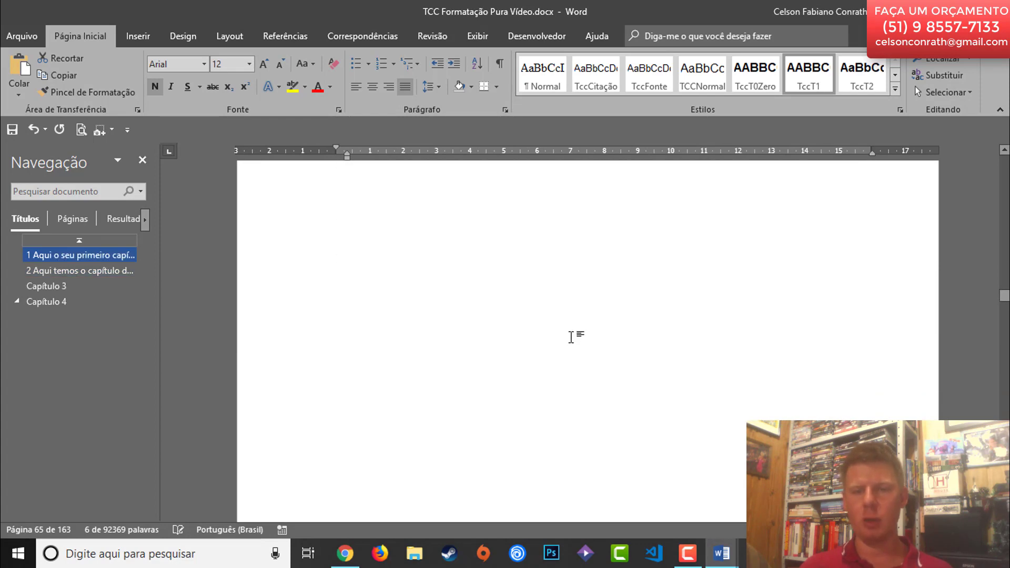
scroll(571, 337, "down", 8)
scroll(449, 342, "down", 3)
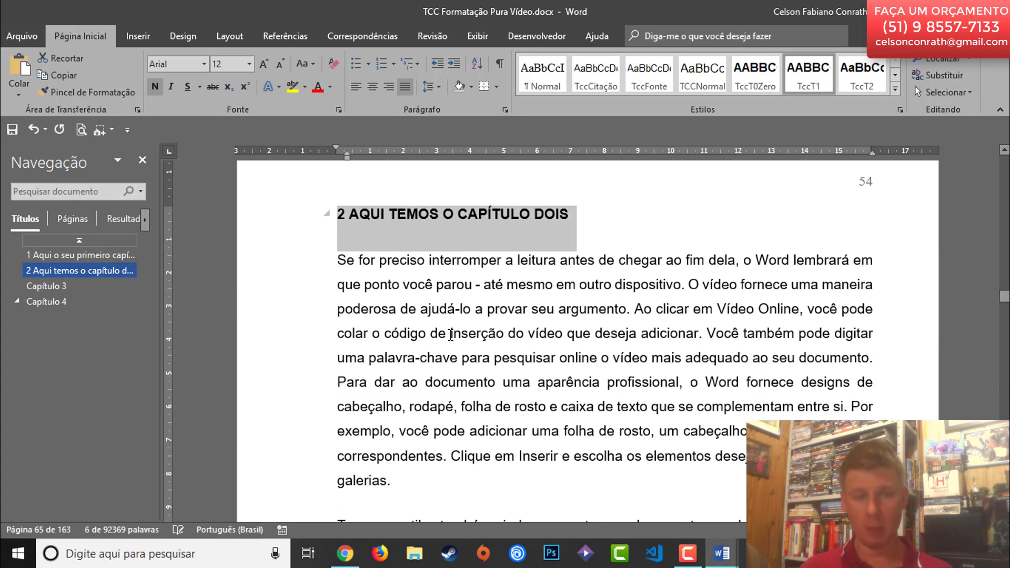
left_click(379, 281)
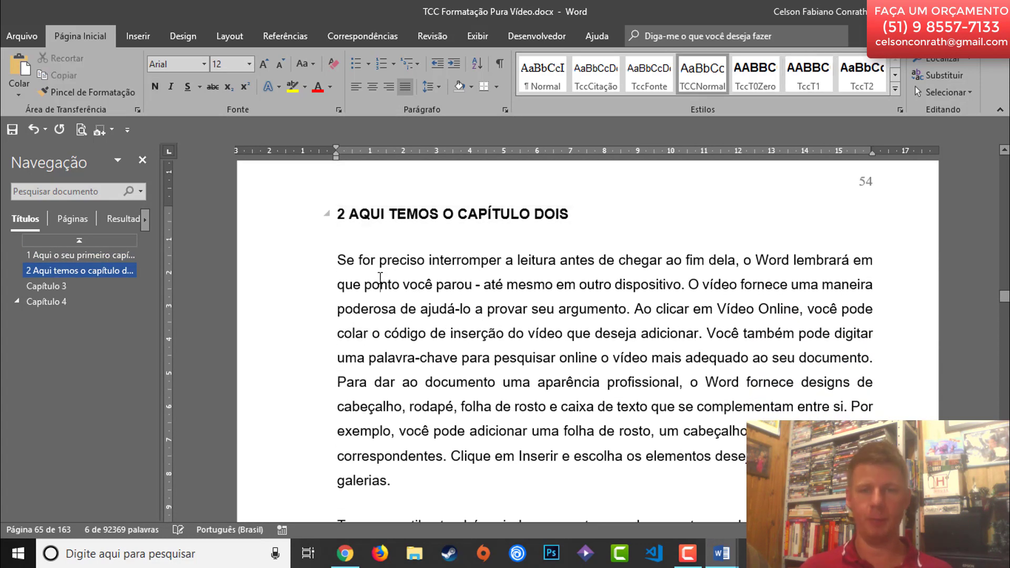
- Select the Capítulo 3 heading with all its content and apply the TCCNormal style
left_click(52, 287)
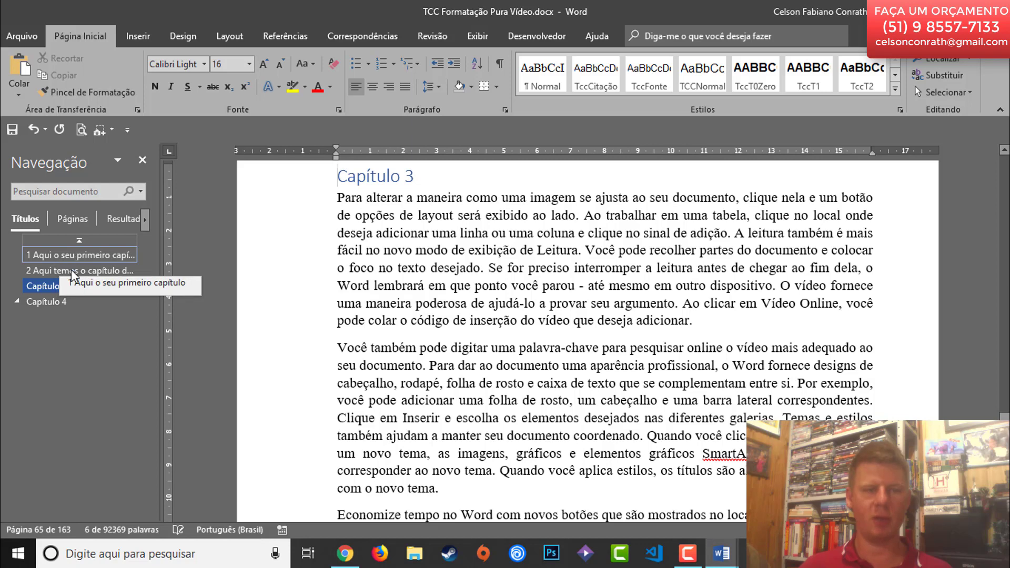
right_click(62, 285)
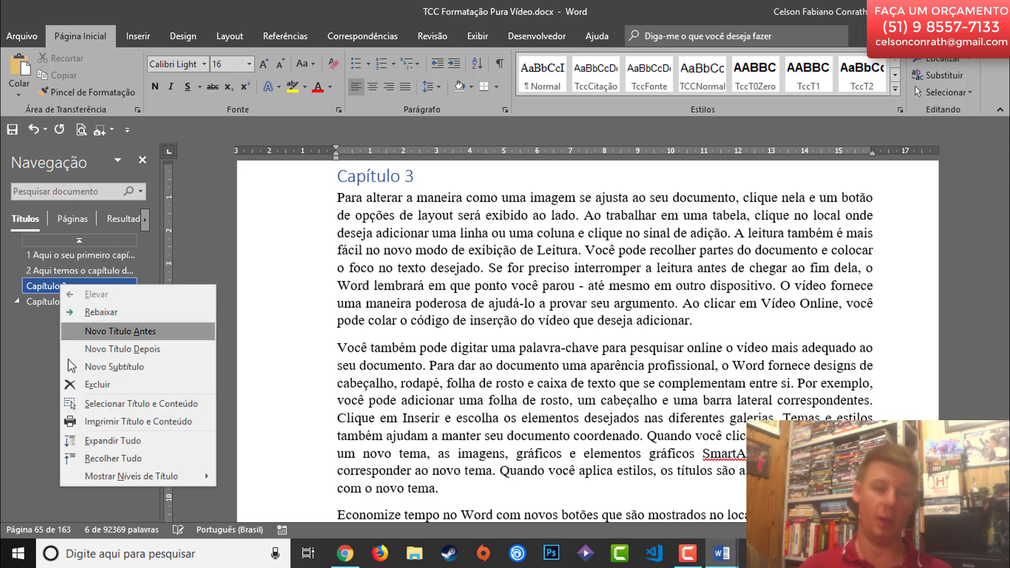
left_click(117, 408)
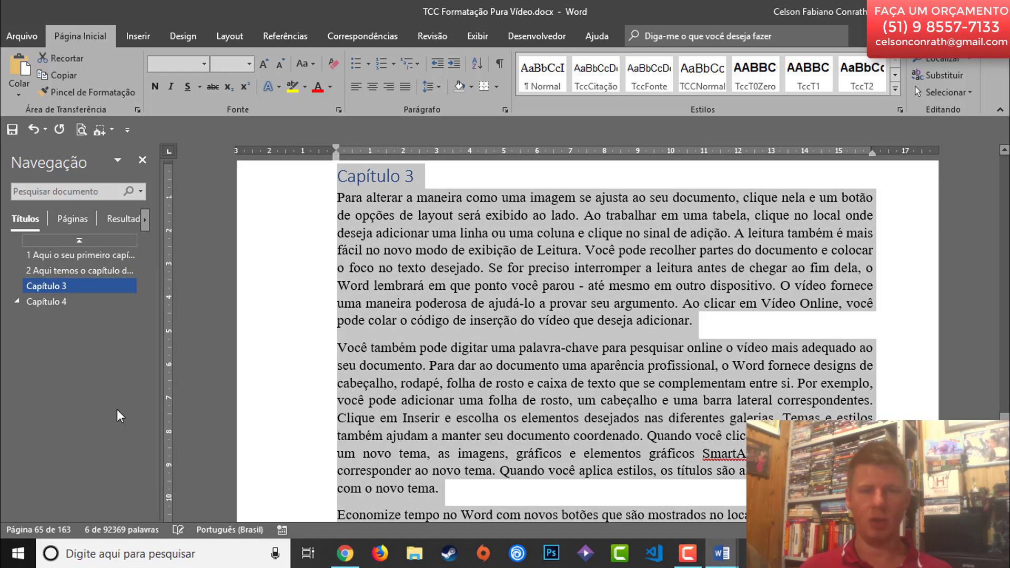
left_click(702, 78)
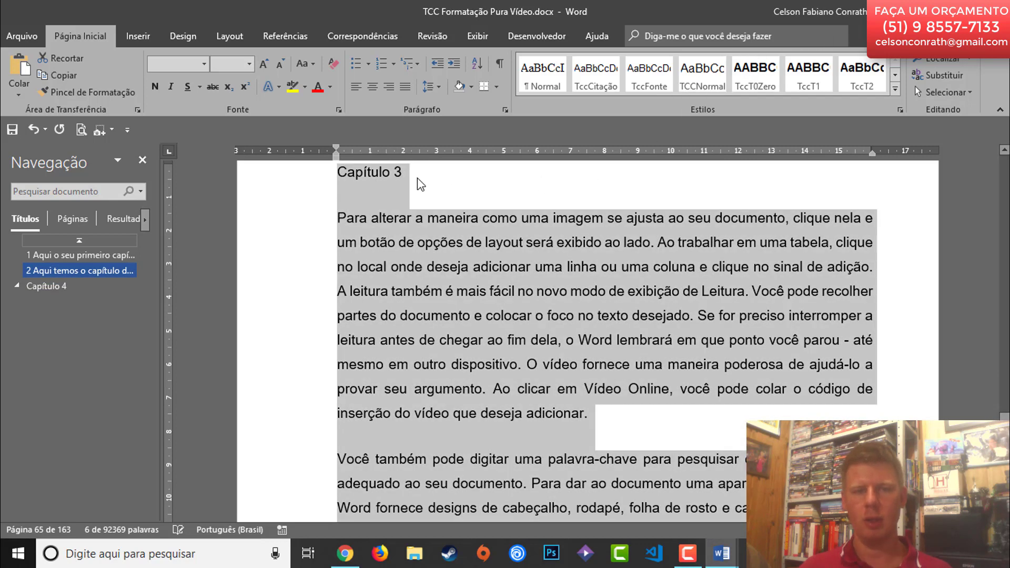
- Replace the Capítulo 3 heading text with "3 Aqui é o título trÊs"
left_click(418, 178)
left_click_drag(410, 176, 351, 176)
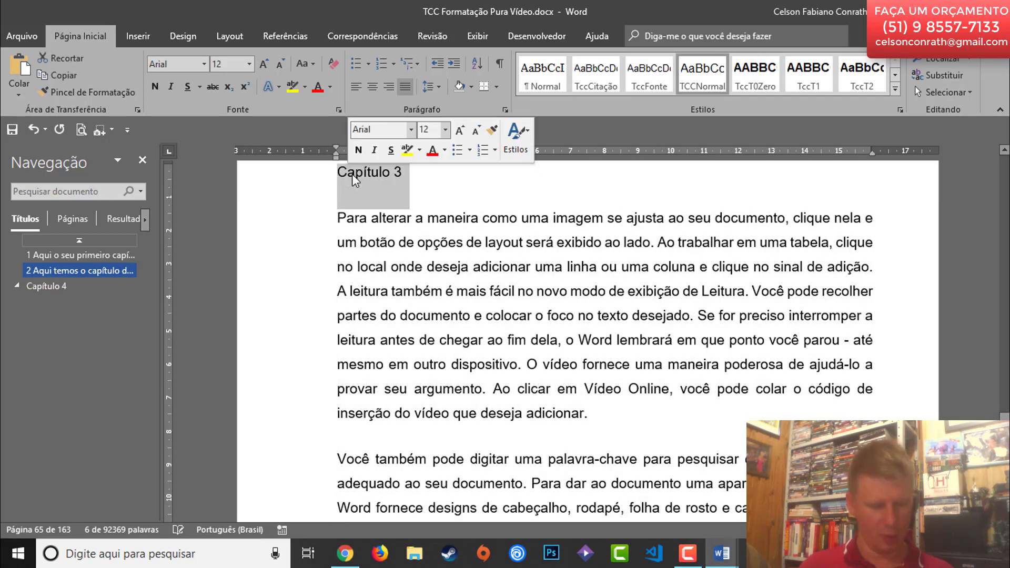
type("3 ")
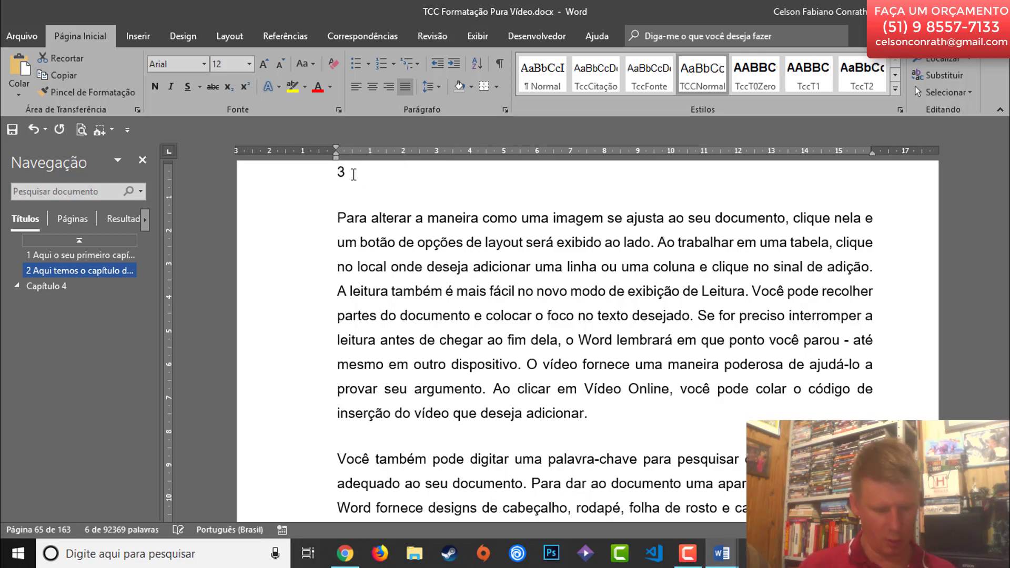
type("Aqui é o")
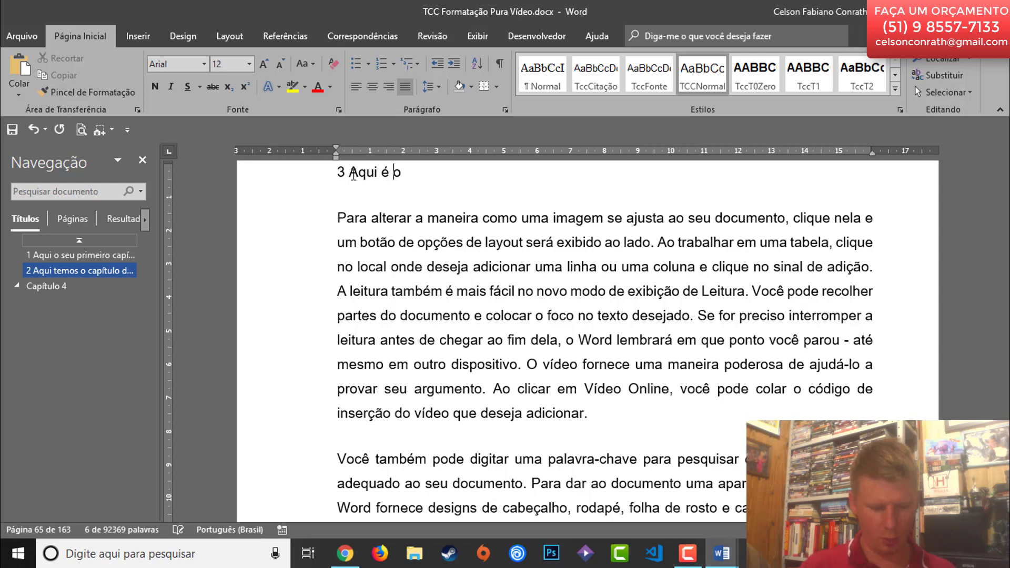
type(" títul")
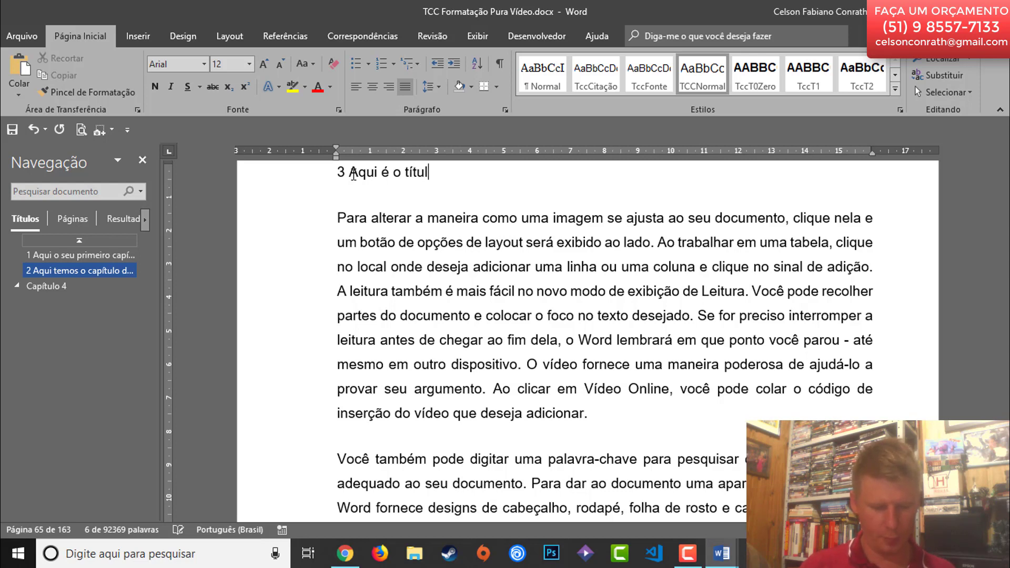
type("o trÊs")
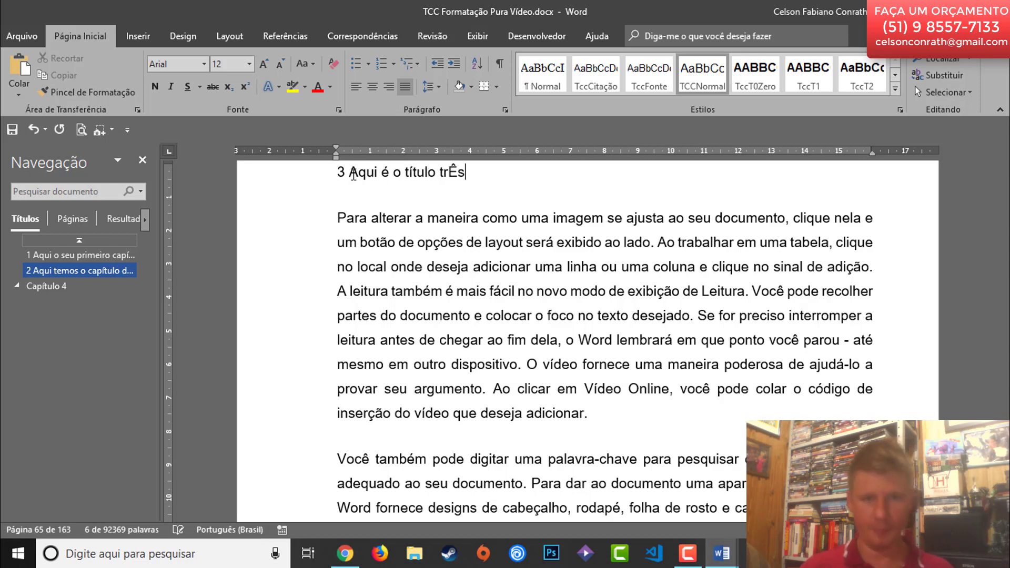
- Apply the TccT1 style to the heading "3 Aqui é o título trÊs"
triple_click(353, 174)
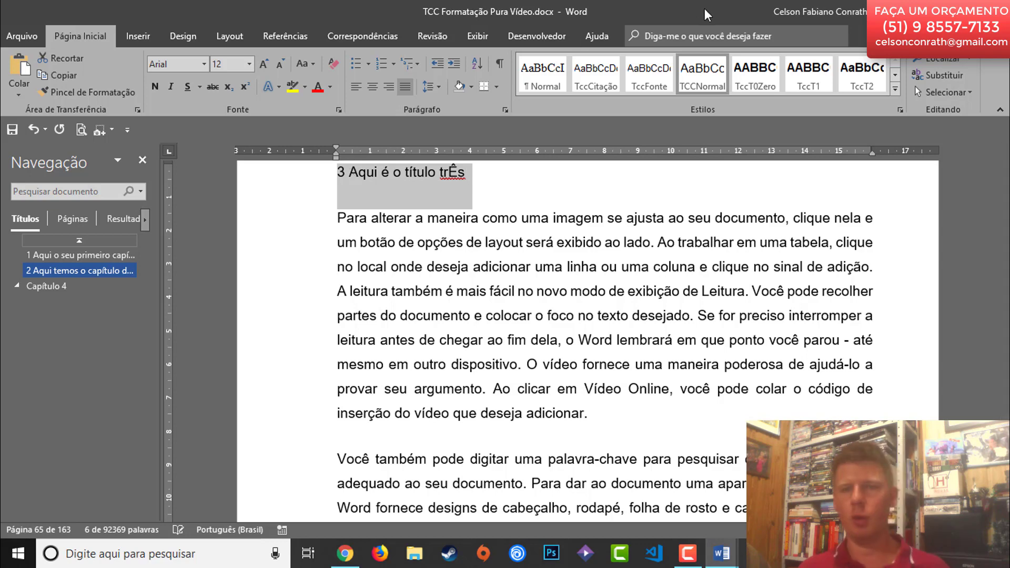
left_click(812, 76)
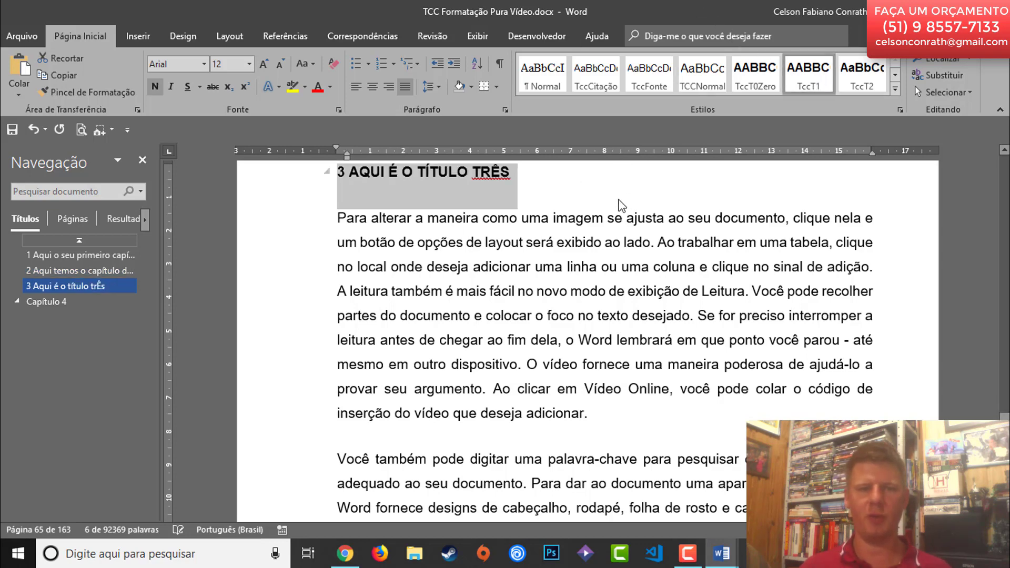
scroll(619, 206, "up", 2)
left_click(552, 263)
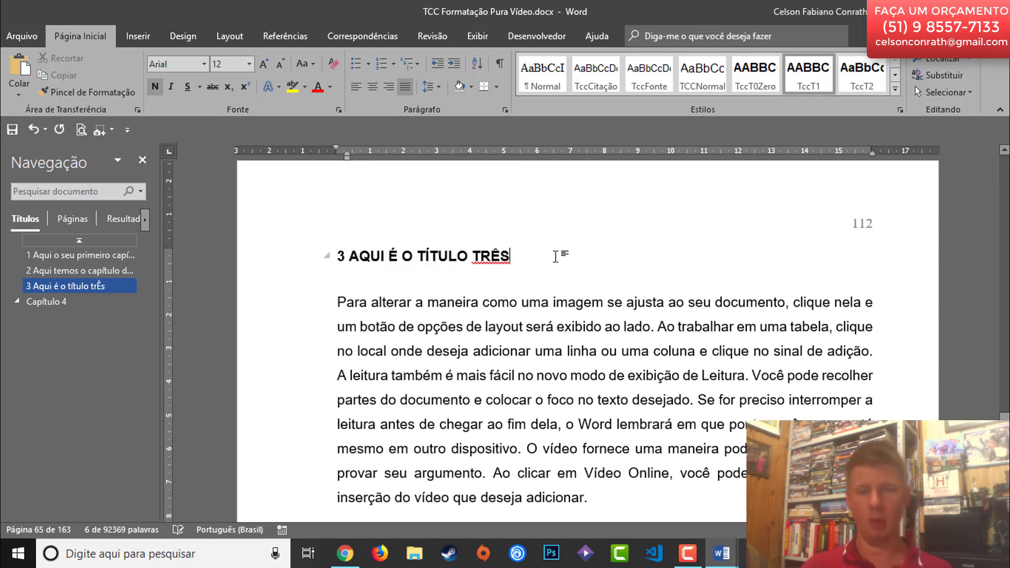
left_click(450, 320)
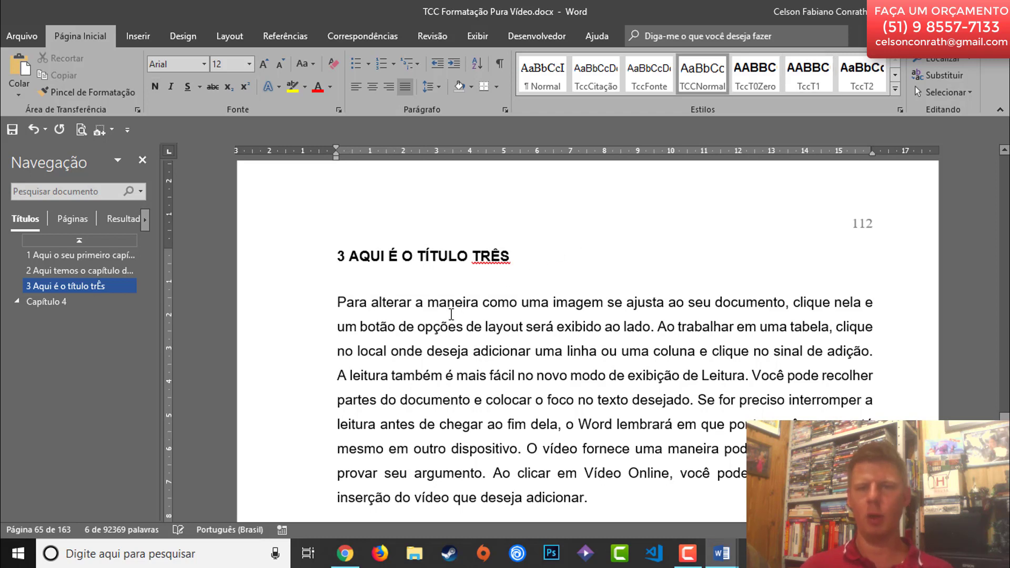
- Replace the Capítulo 4 heading text with "4 CONSIDERAÇÕES FINAIS"
left_click(51, 302)
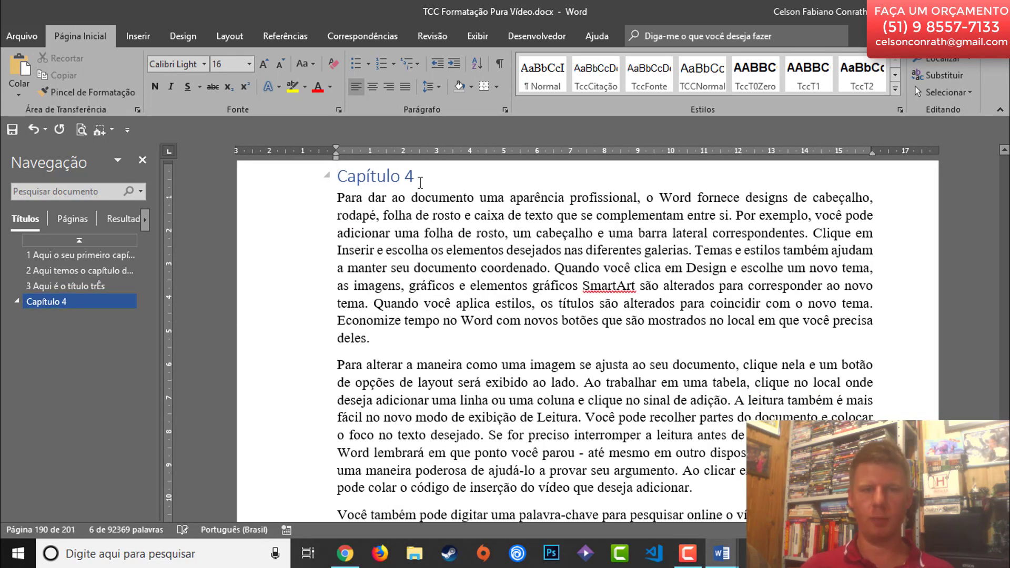
left_click_drag(420, 180, 373, 178)
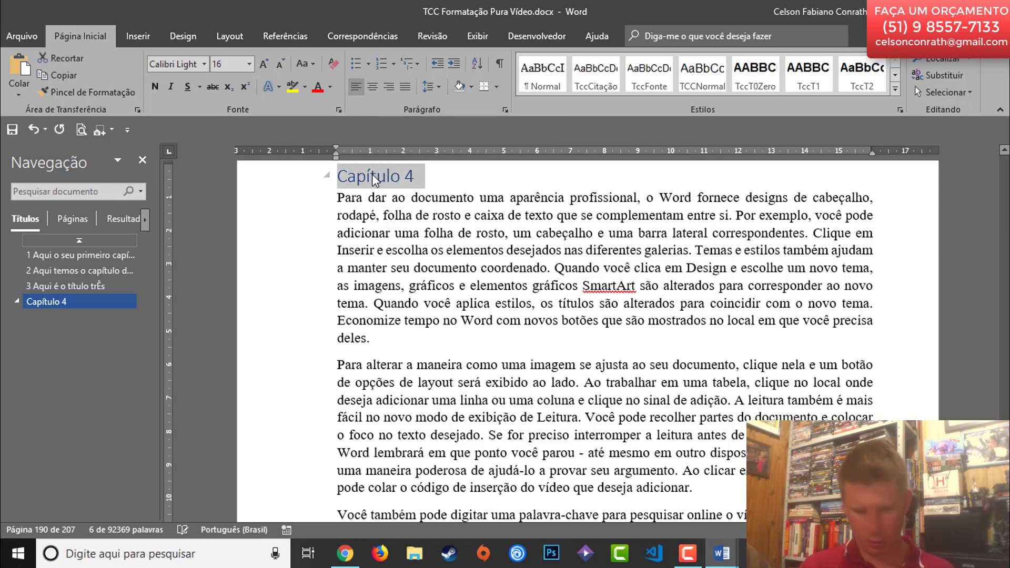
type("CONSI")
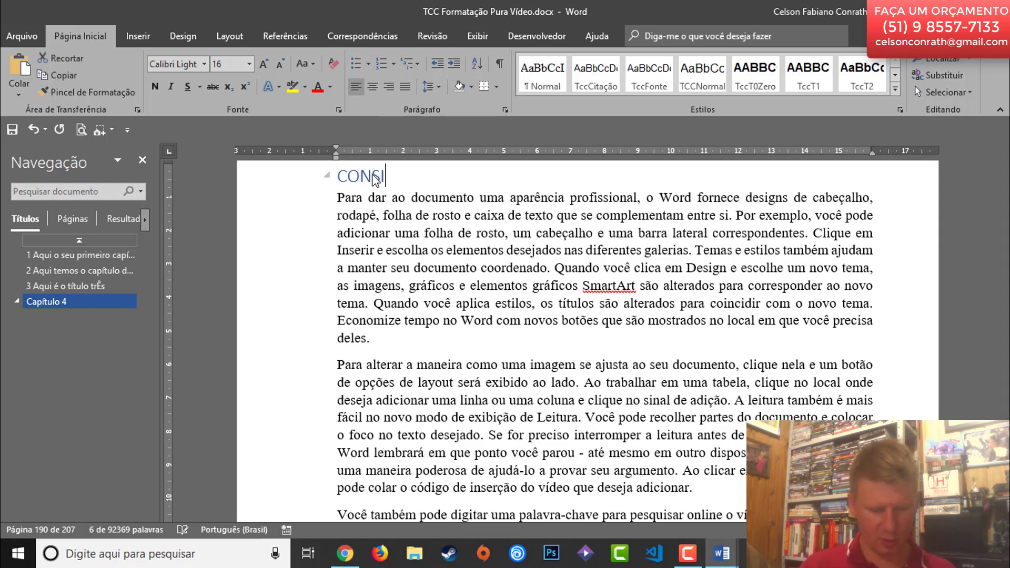
type("DERAÇÕES FINAIS")
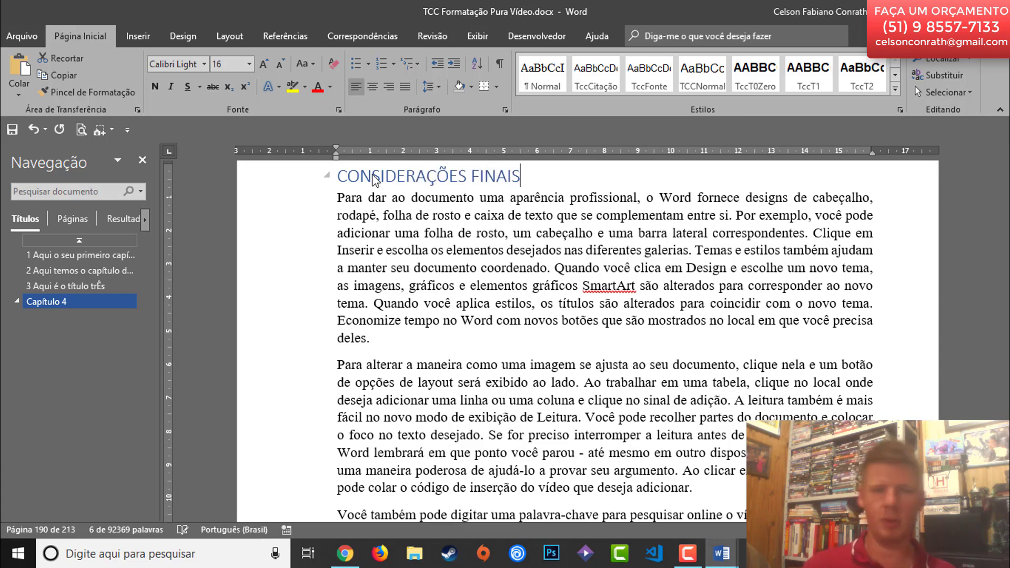
triple_click(373, 177)
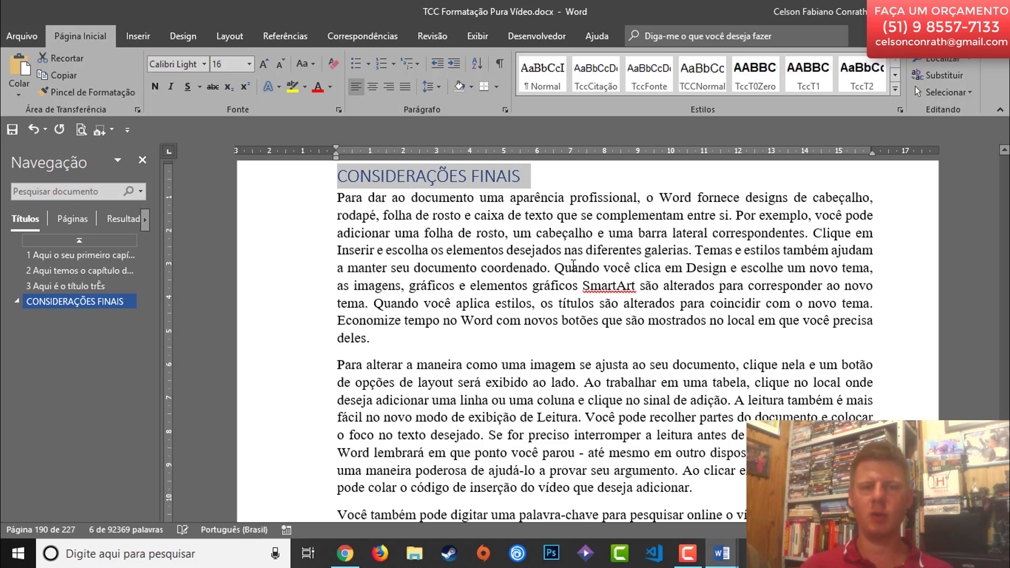
scroll(359, 297, "up", 2)
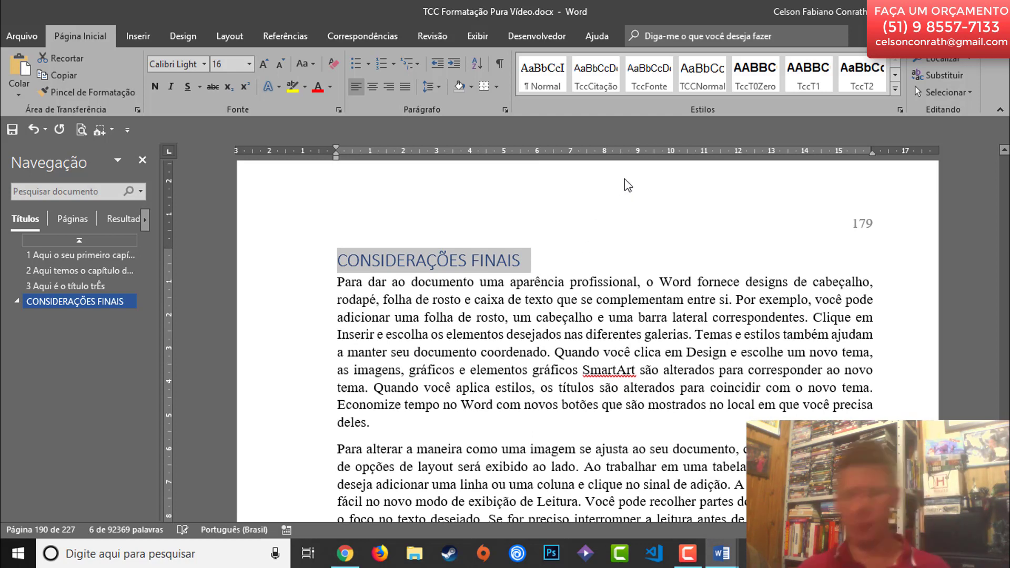
key("Left")
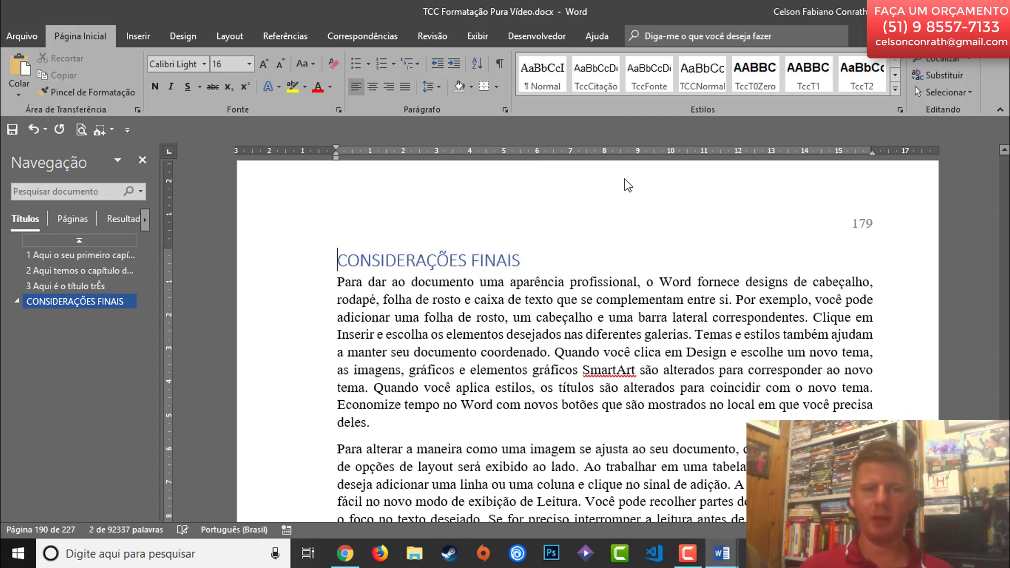
type("4")
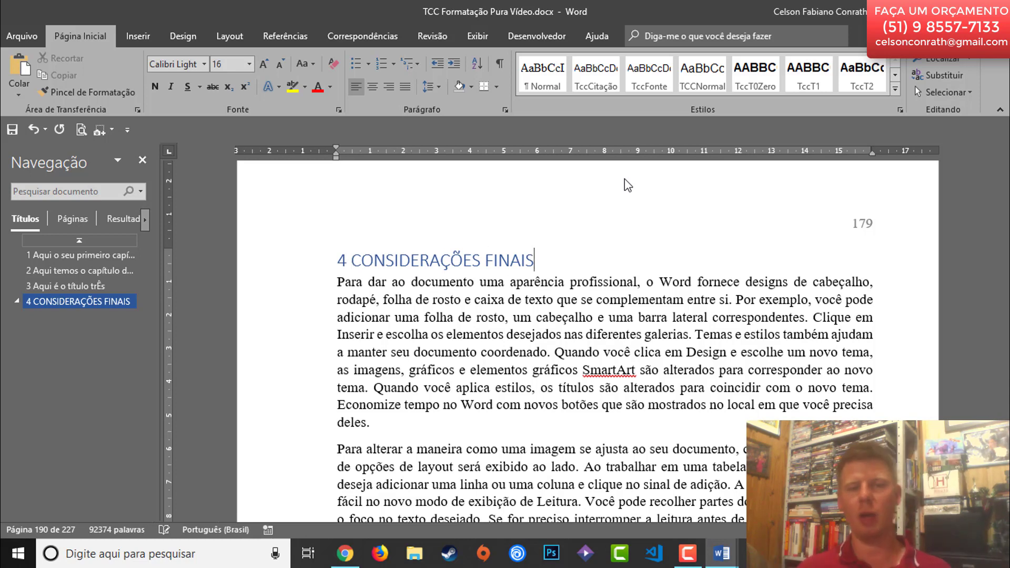
- Apply the TccT1 style to the heading "4 CONSIDERAÇÕES FINAIS"
key("shift+Home")
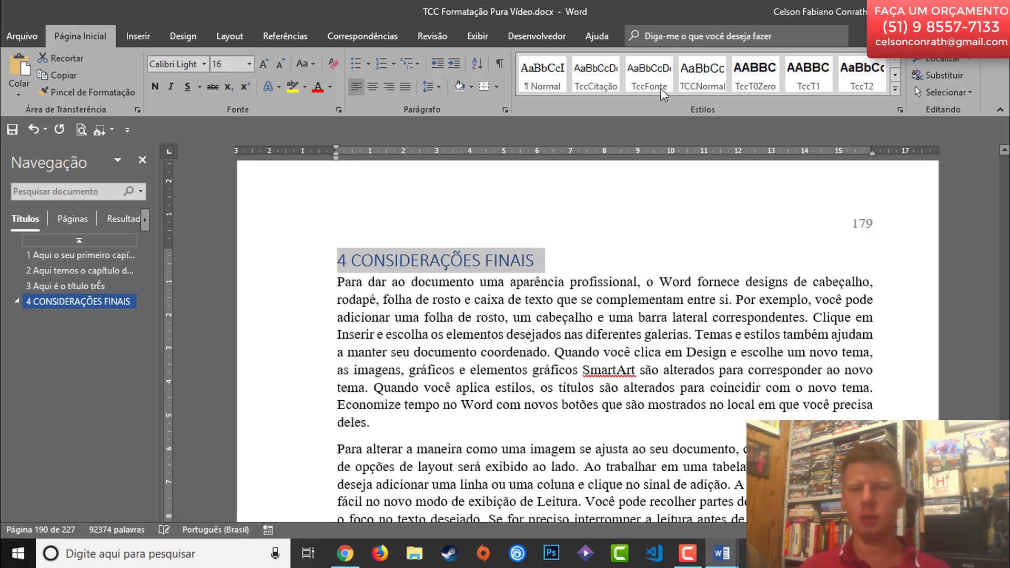
left_click(818, 75)
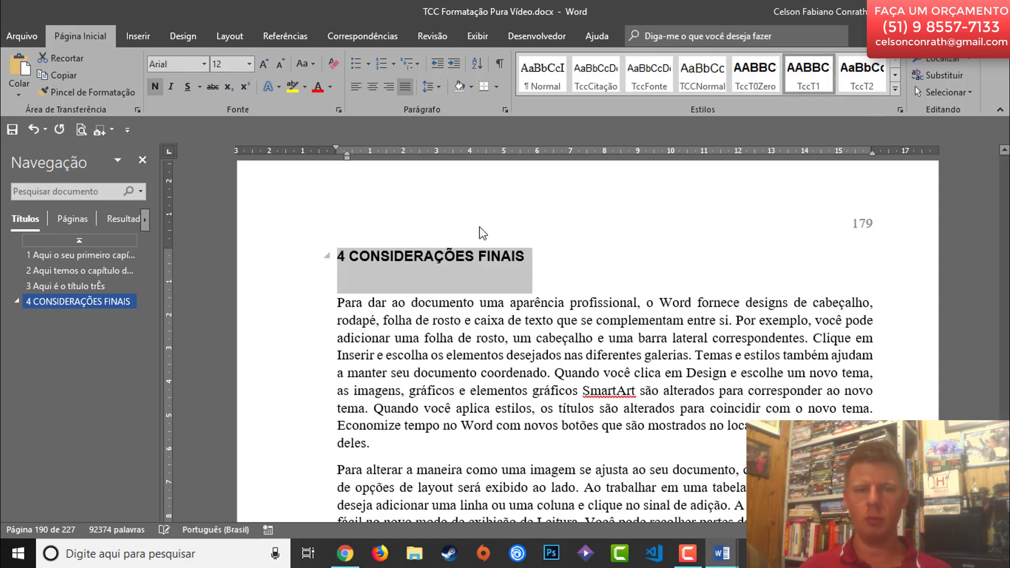
left_click(577, 280)
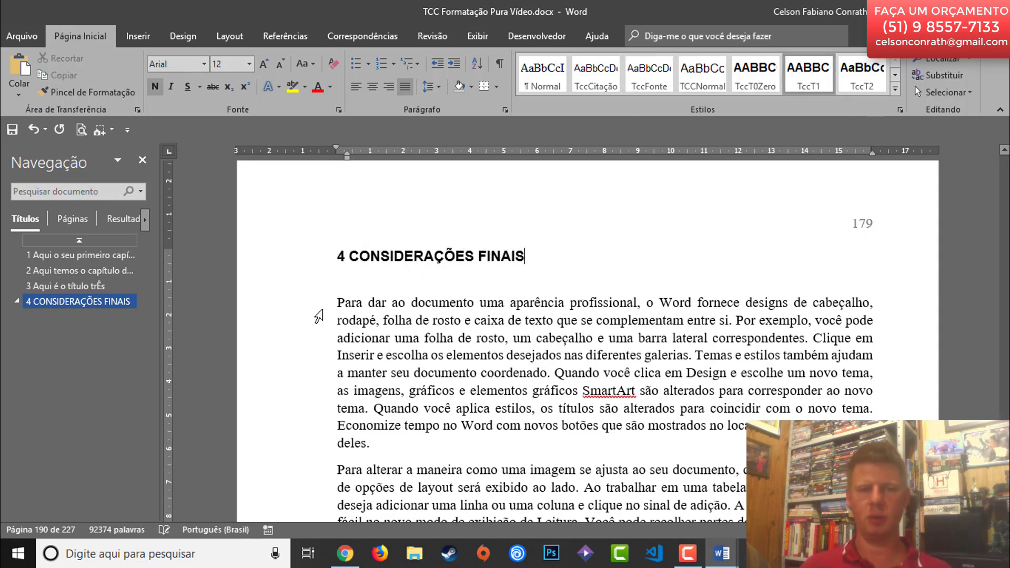
- Select the "4 CONSIDERAÇÕES FINAIS" heading with all its content and apply the TCCNormal style
left_click(340, 299)
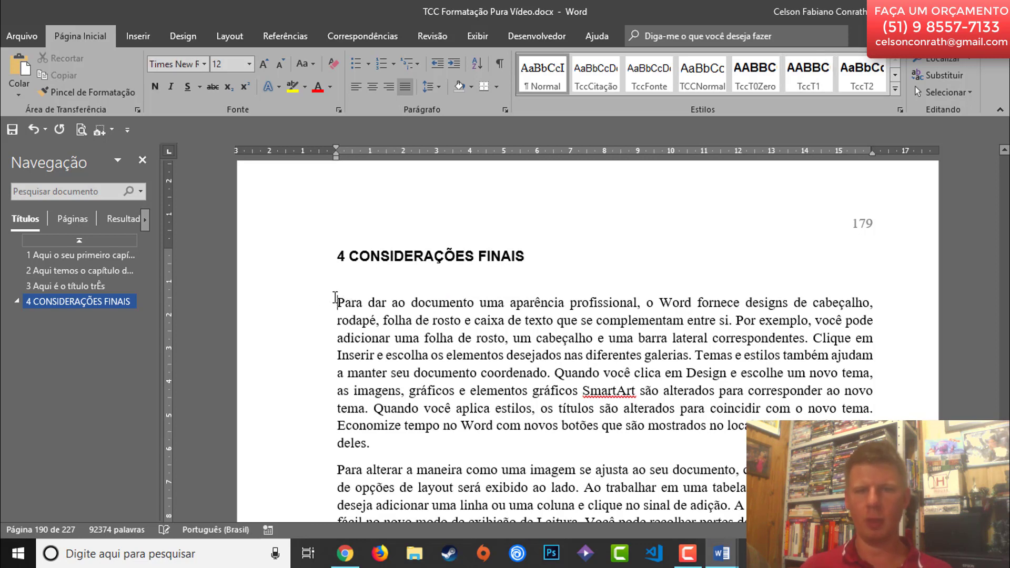
right_click(46, 298)
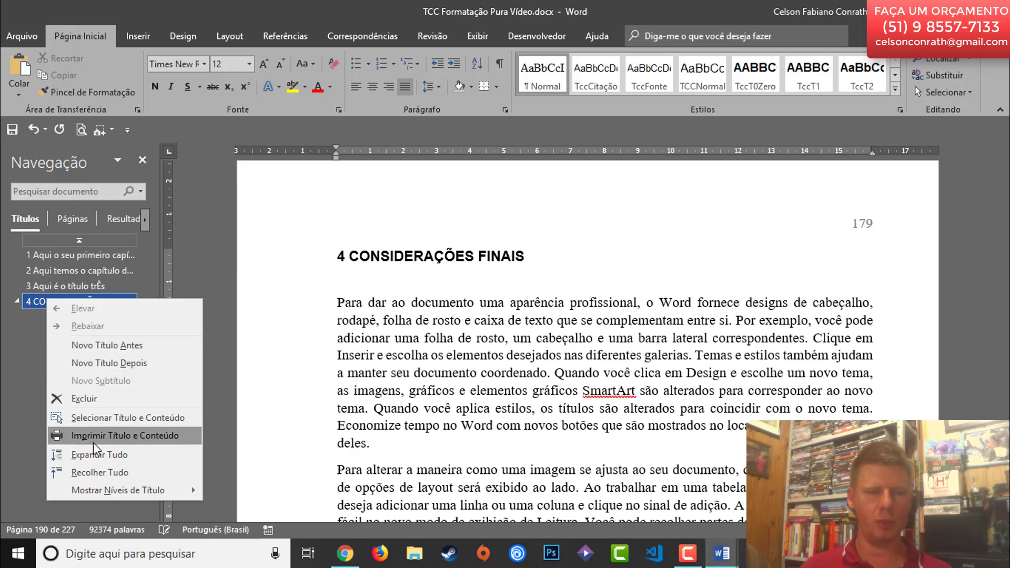
left_click(116, 418)
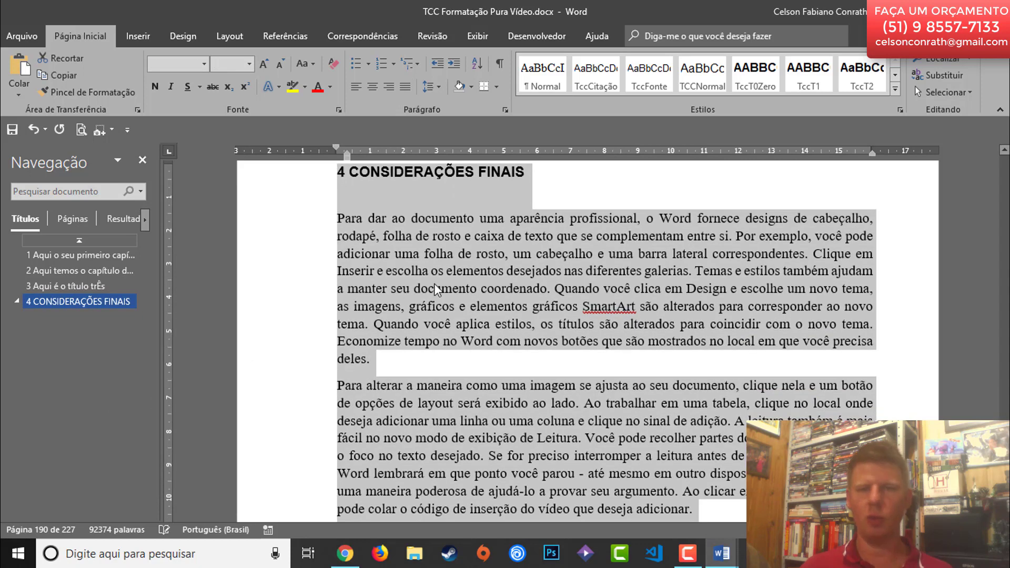
left_click(702, 73)
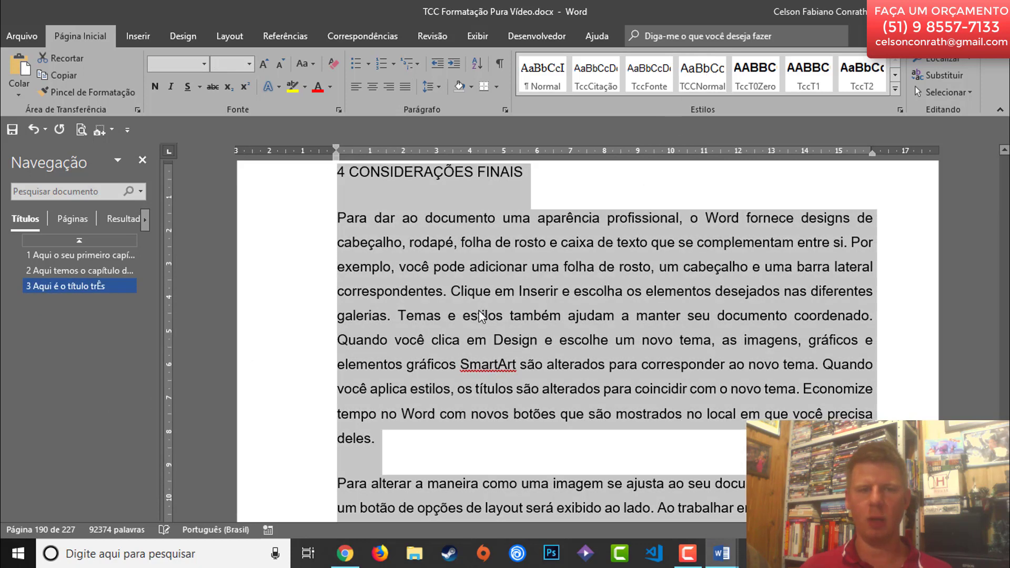
- Reapply the TccT1 style to only the heading line "4 CONSIDERAÇÕES FINAIS"
left_click_drag(542, 180, 309, 184)
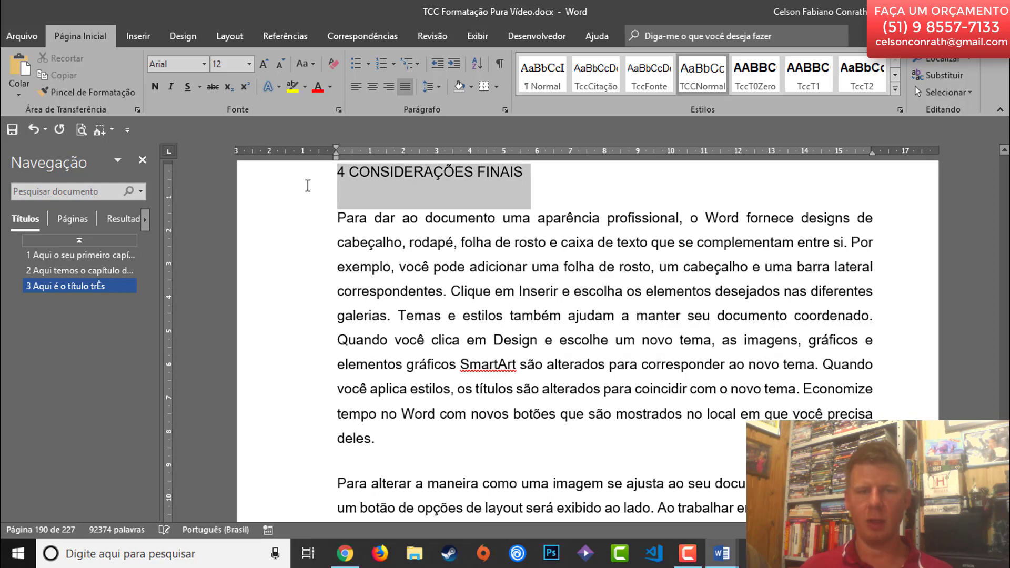
left_click(808, 74)
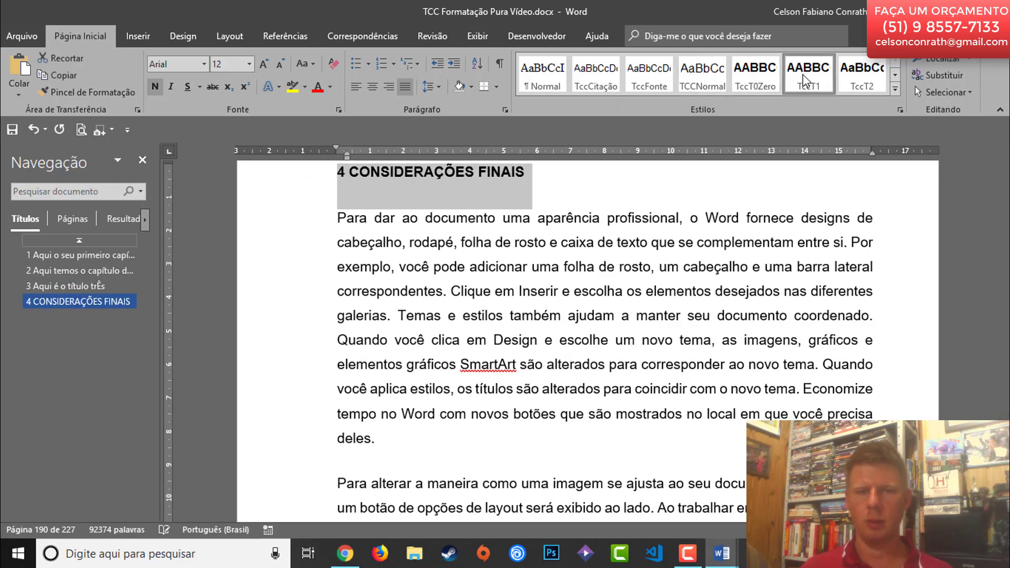
left_click(567, 258)
scroll(566, 255, "up", 3)
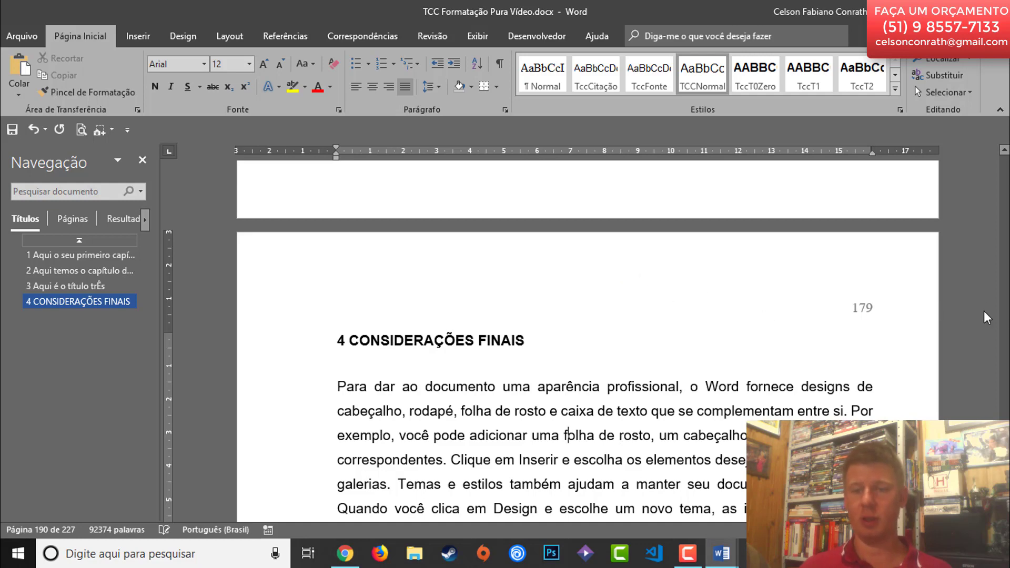
- Examine the body text under "4 CONSIDERAÇÕES FINAIS" page by page to check its TCCNormal formatting
scroll(651, 308, "down", 5)
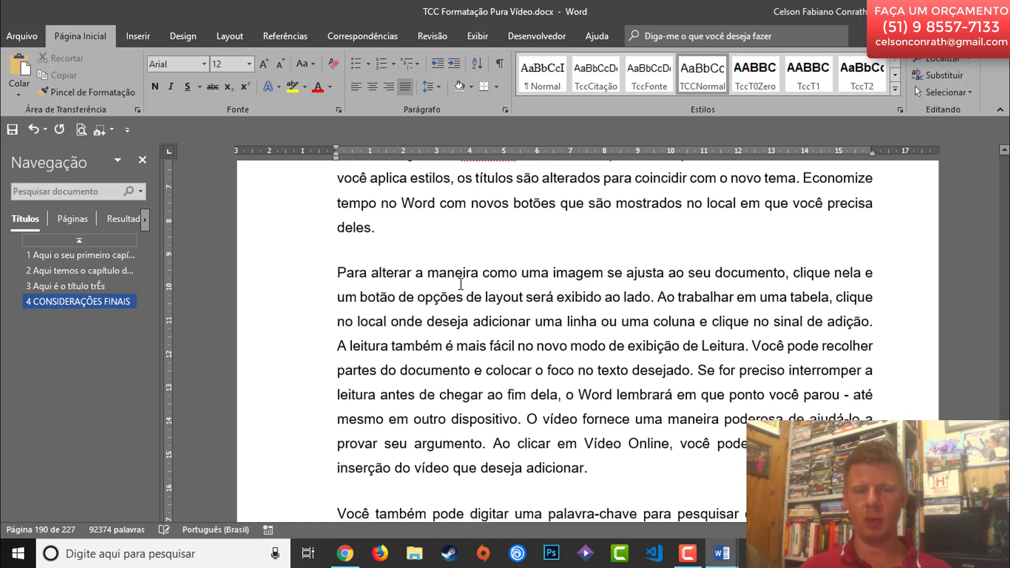
scroll(461, 284, "up", 9)
scroll(485, 260, "down", 2)
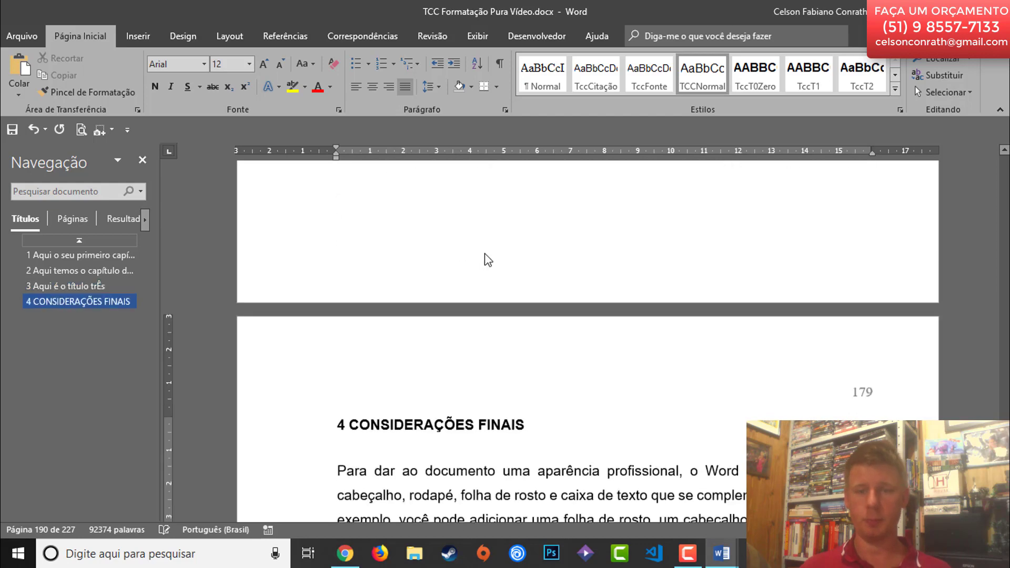
scroll(488, 260, "down", 5)
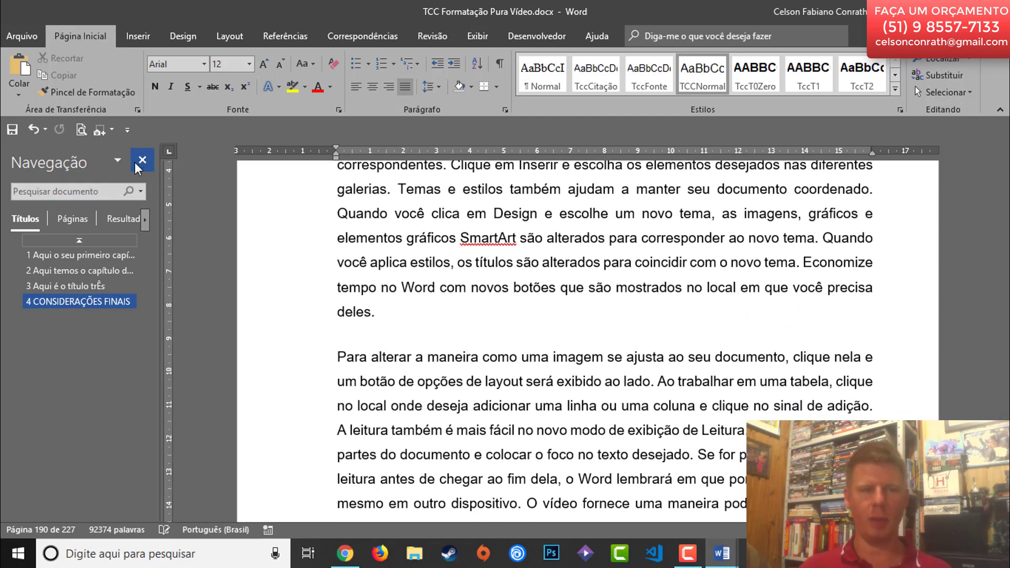
scroll(638, 369, "down", 3)
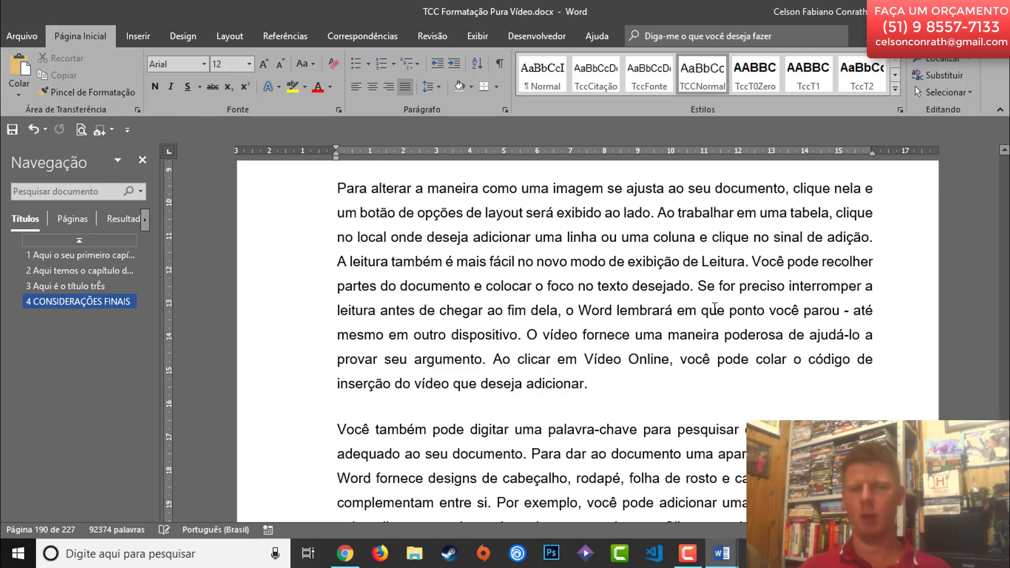
scroll(607, 312, "down", 10)
scroll(606, 312, "down", 15)
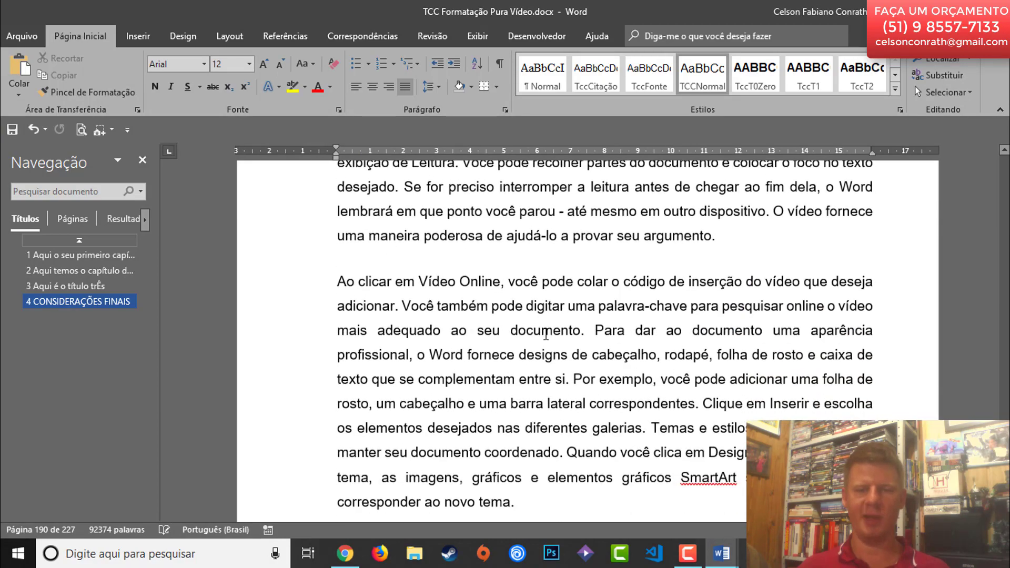
scroll(560, 327, "down", 15)
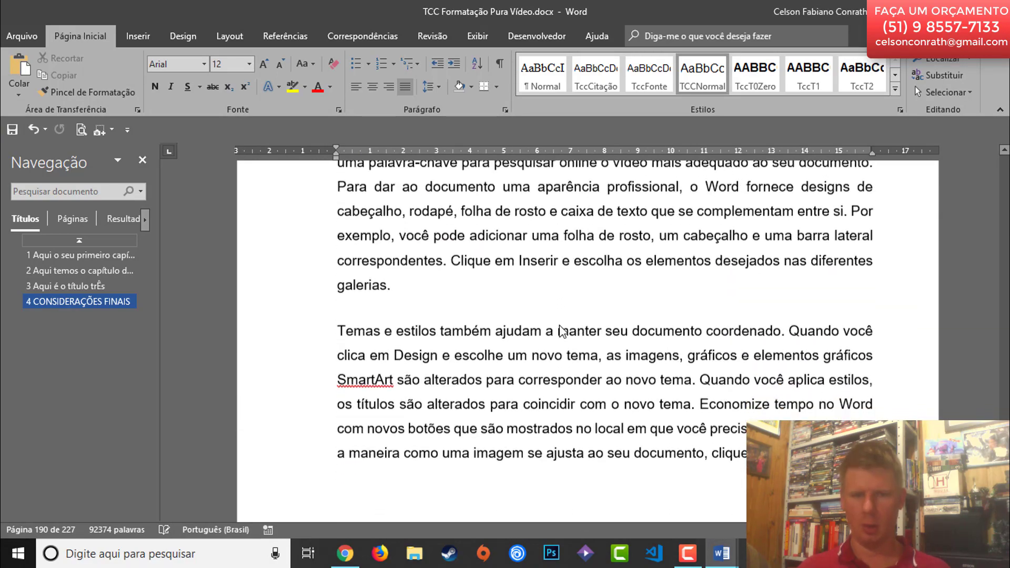
scroll(560, 314, "down", 15)
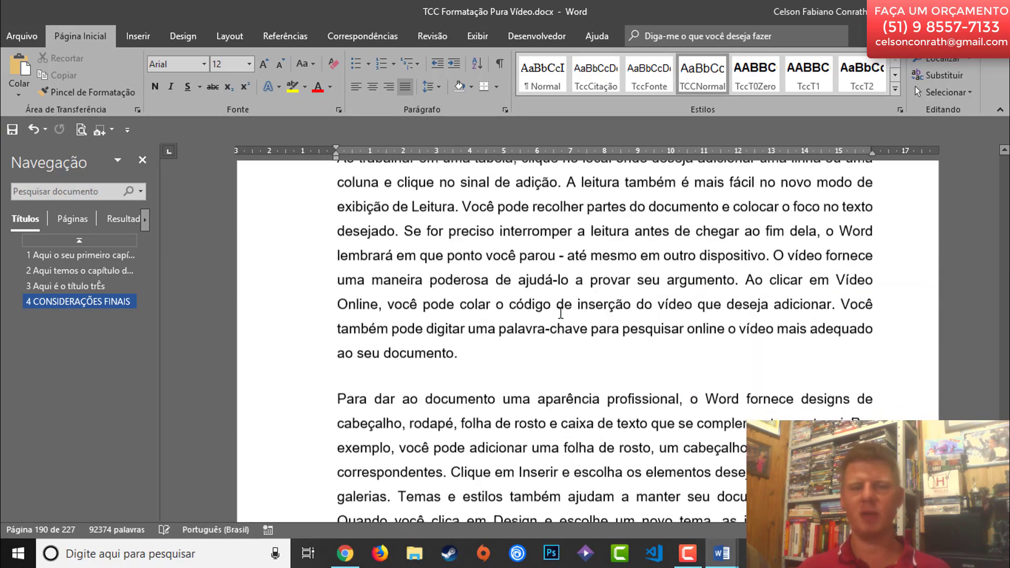
scroll(560, 312, "down", 15)
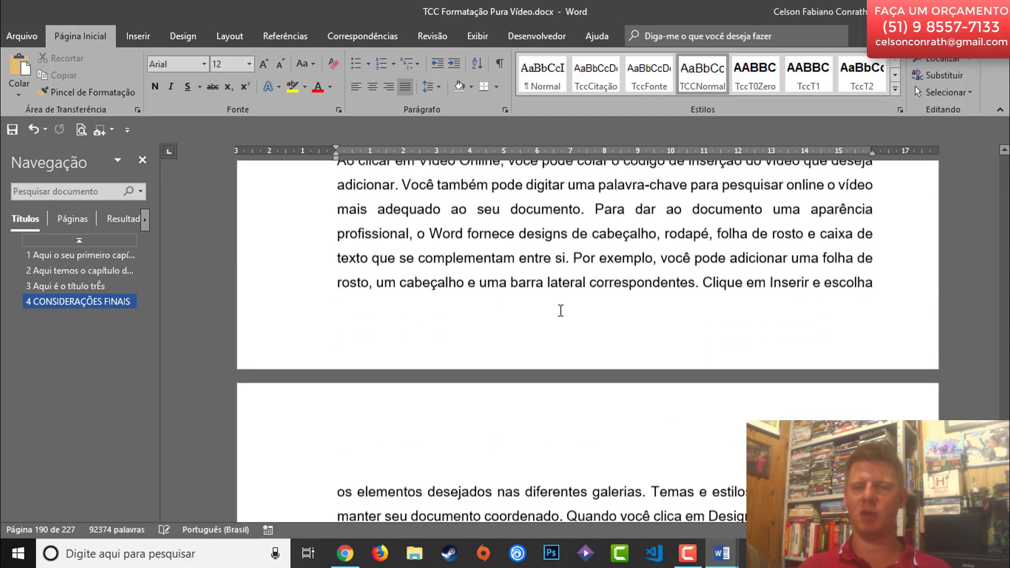
scroll(561, 308, "down", 15)
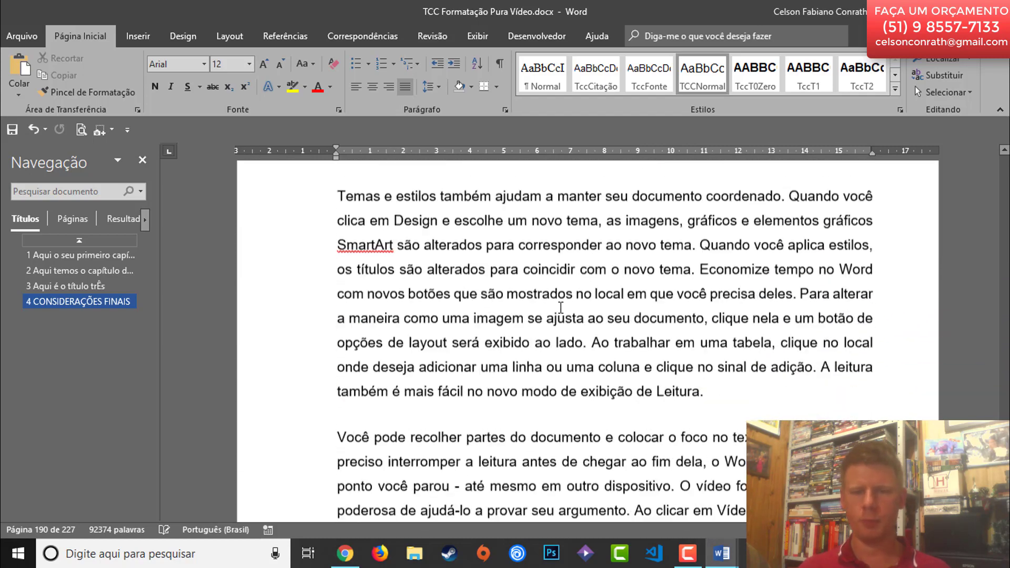
scroll(562, 306, "down", 15)
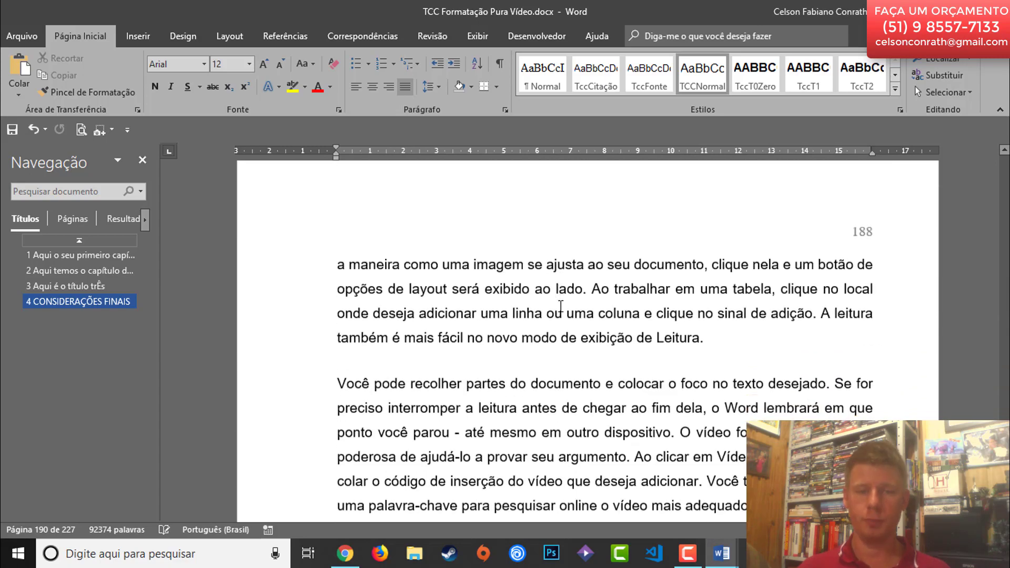
scroll(561, 303, "down", 15)
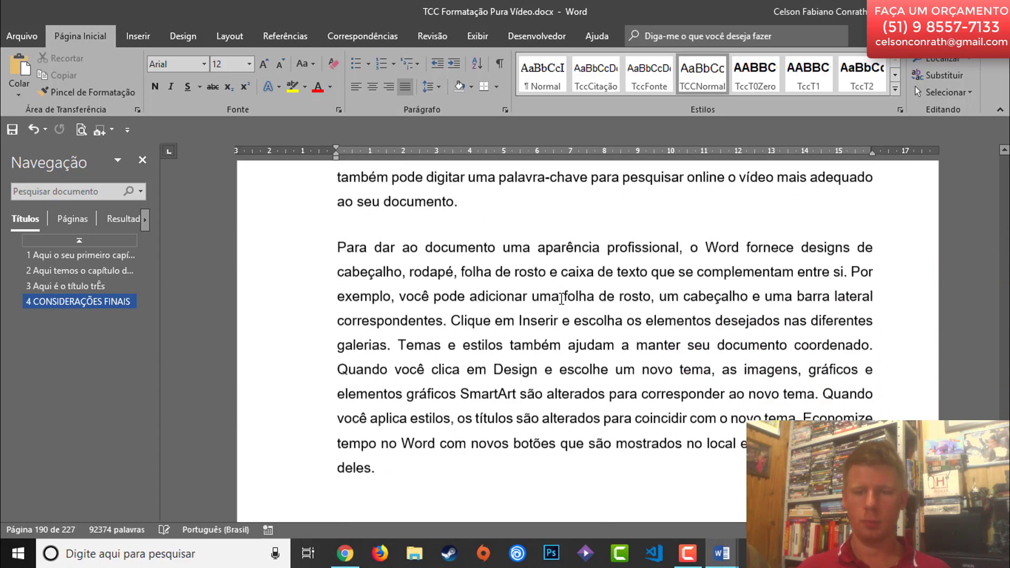
scroll(410, 321, "down", 15)
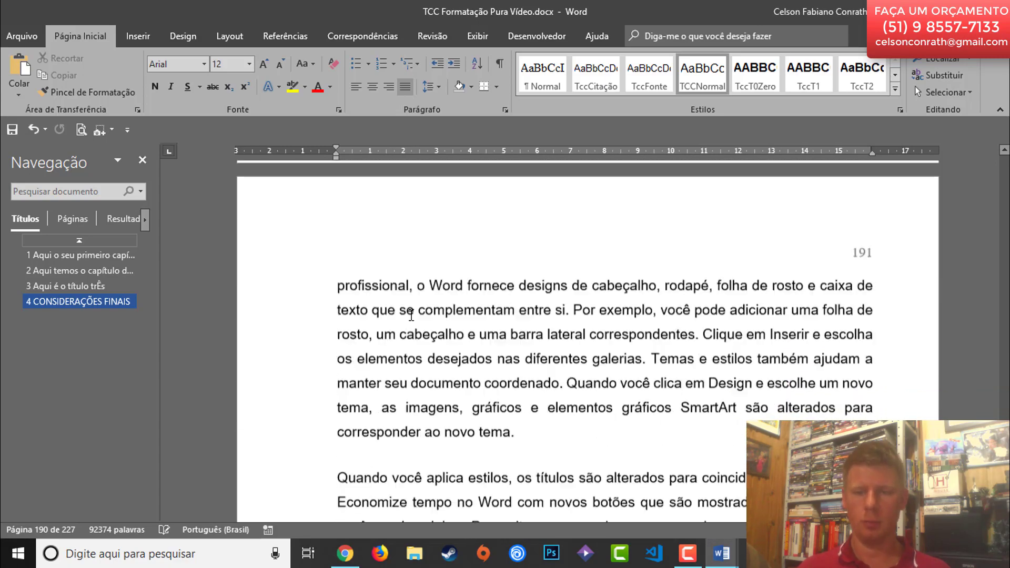
scroll(477, 326, "down", 8)
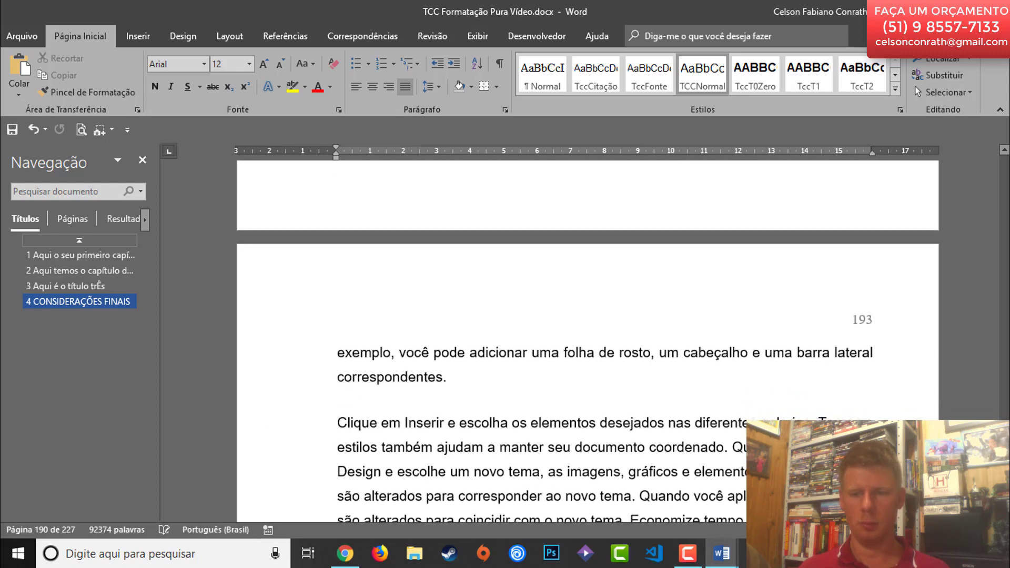
scroll(588, 342, "down", 4)
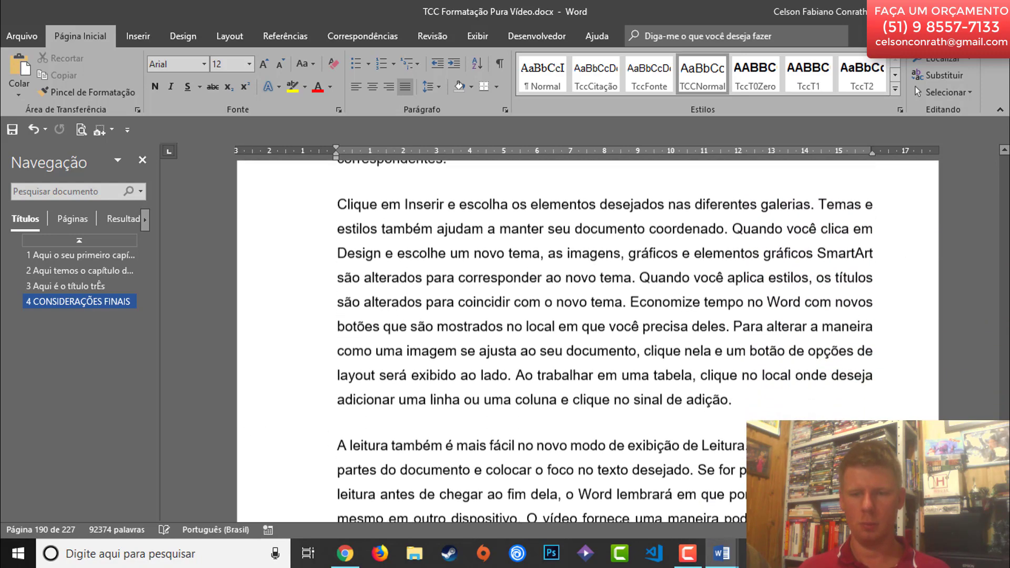
scroll(588, 342, "down", 5)
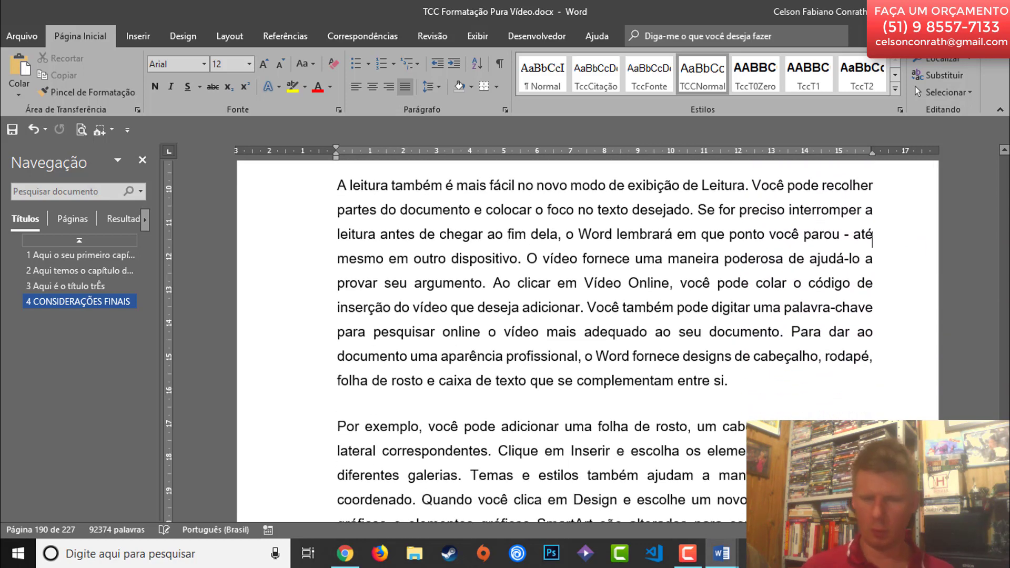
key("ctrl+Page_Down")
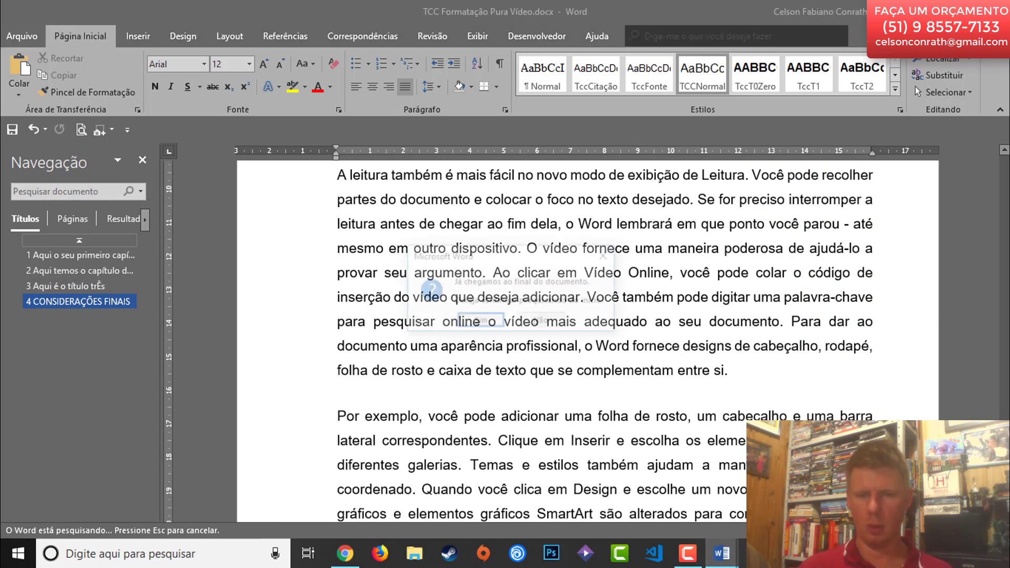
key("Return")
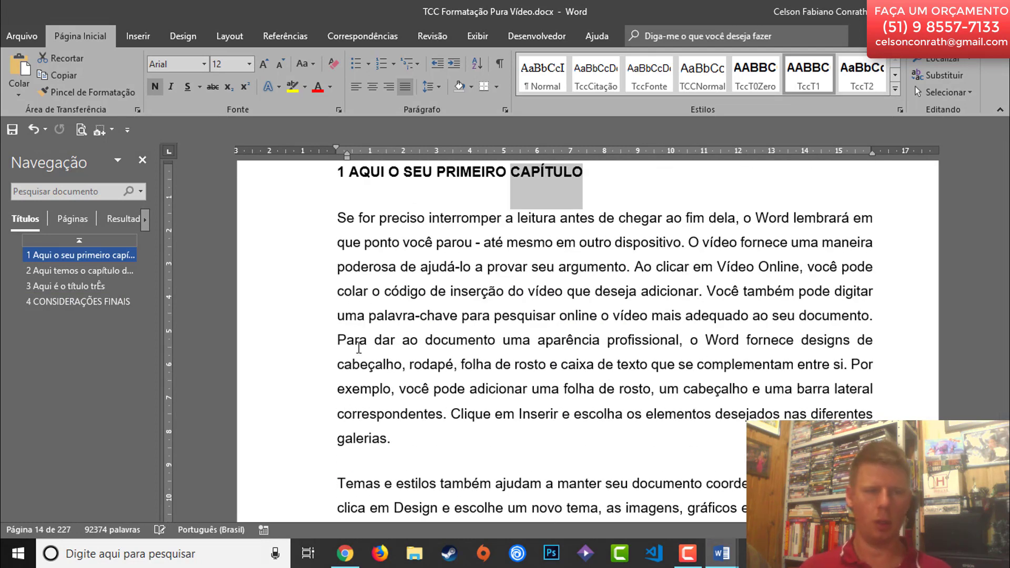
left_click(69, 304)
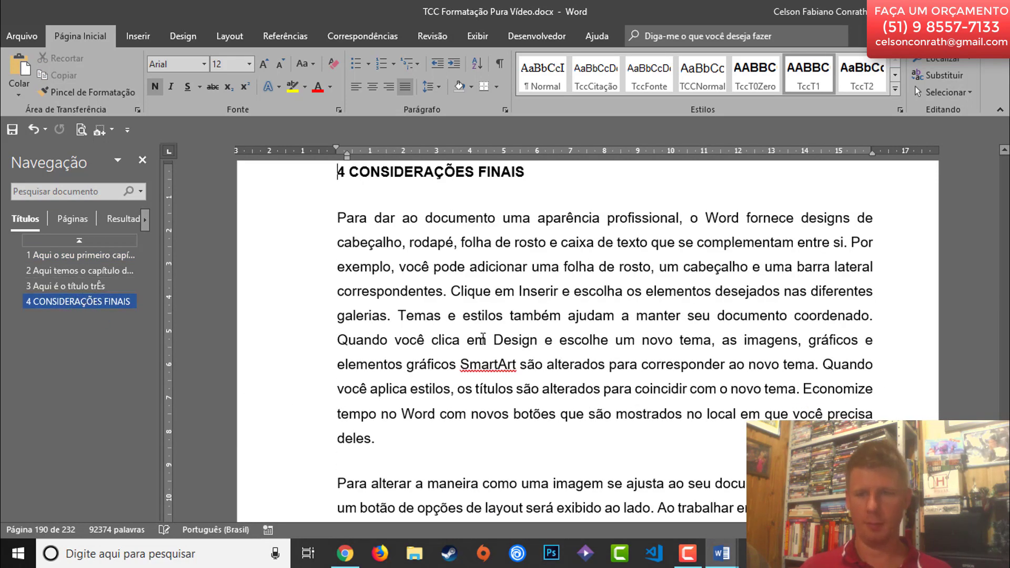
- Read through the remaining pages of the final considerations from the "4 CONSIDERAÇÕES FINAIS" heading towards the end of the chapter
scroll(516, 391, "down", 10)
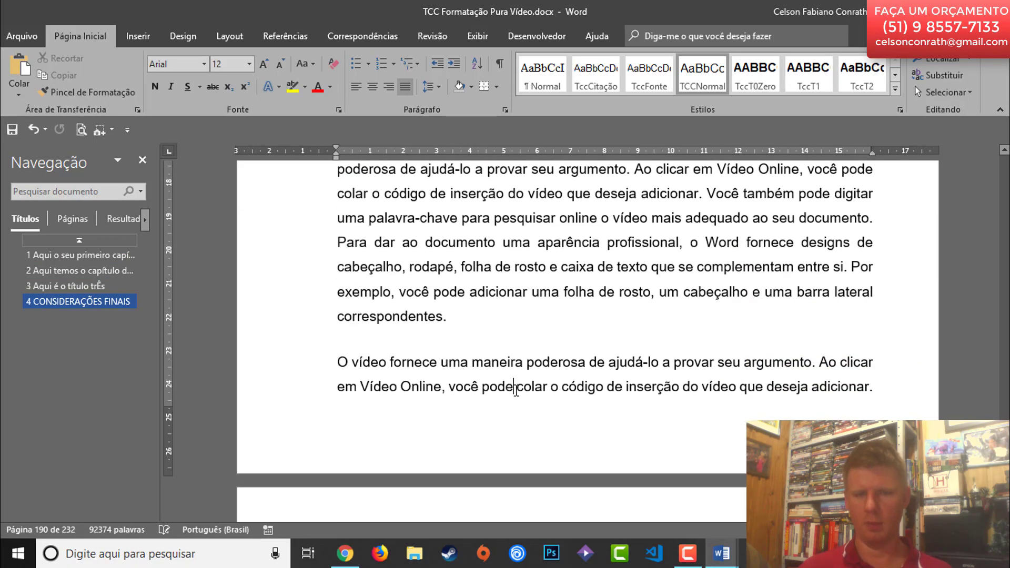
scroll(517, 391, "down", 15)
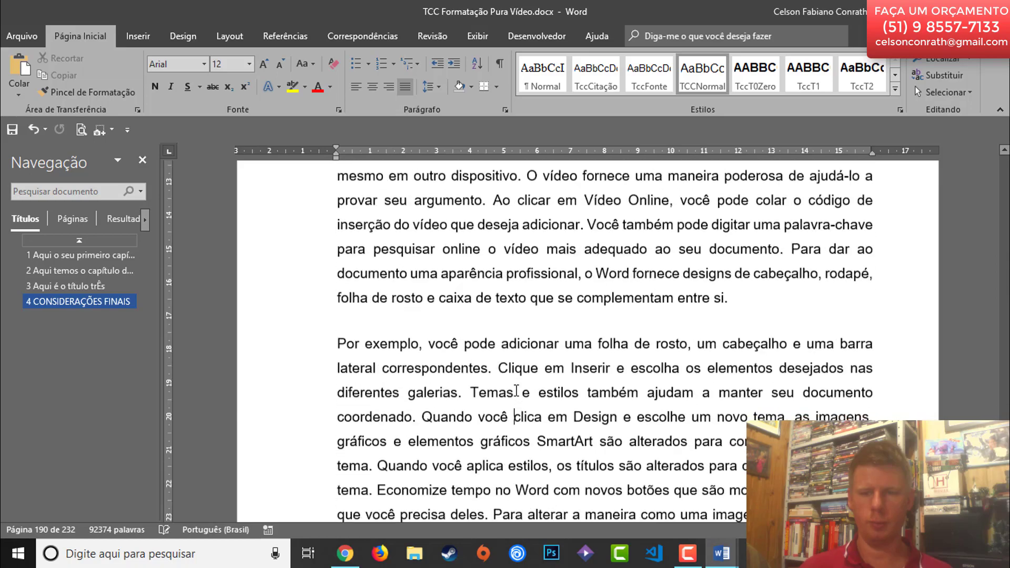
scroll(516, 391, "down", 15)
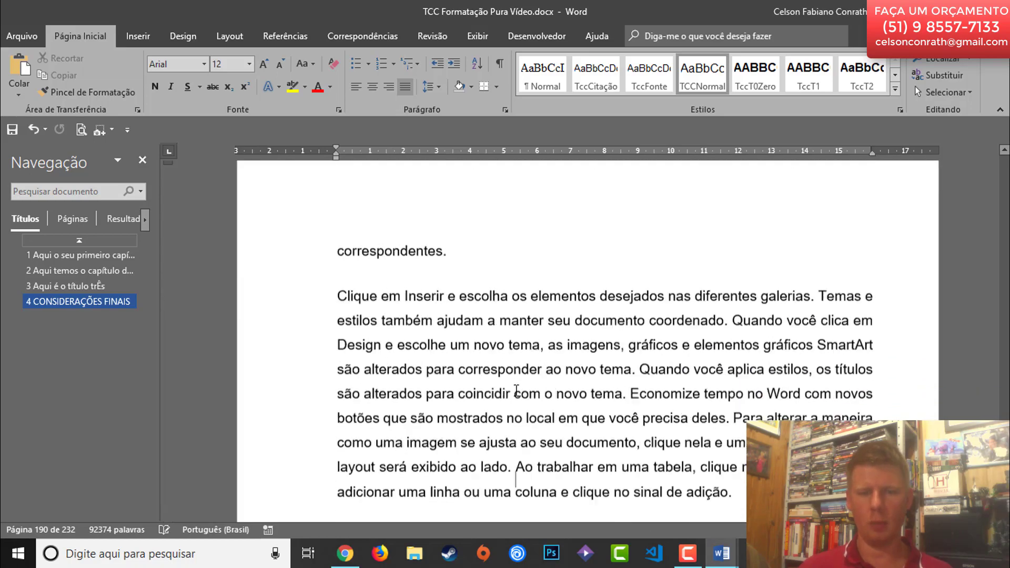
scroll(517, 390, "down", 5)
scroll(516, 391, "down", 15)
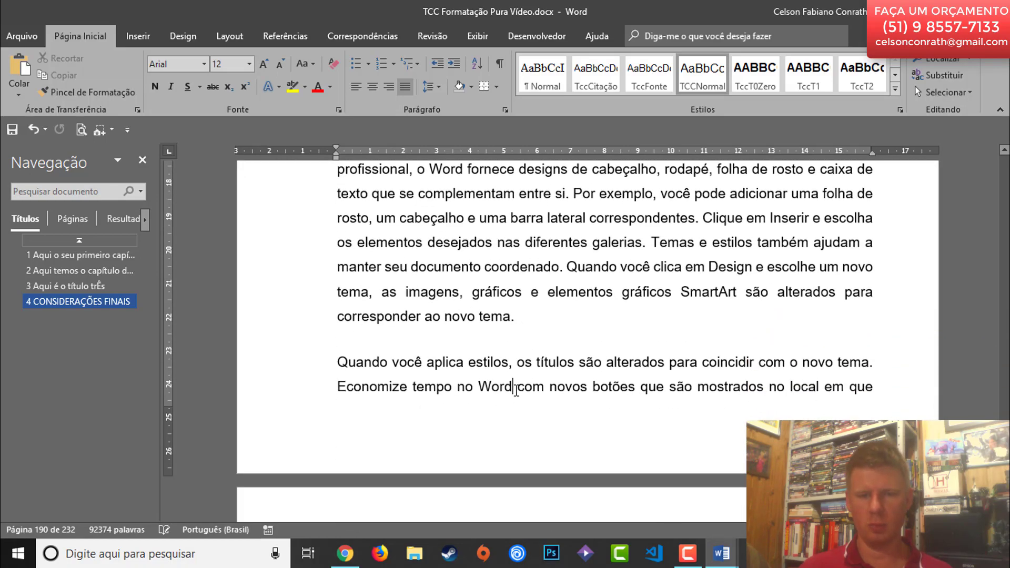
scroll(516, 390, "down", 15)
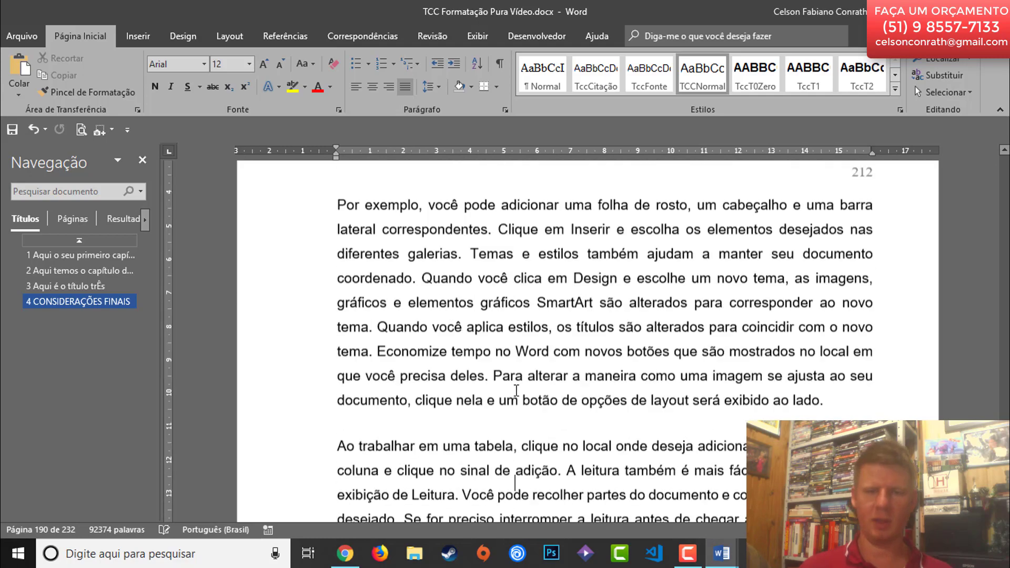
scroll(517, 391, "down", 15)
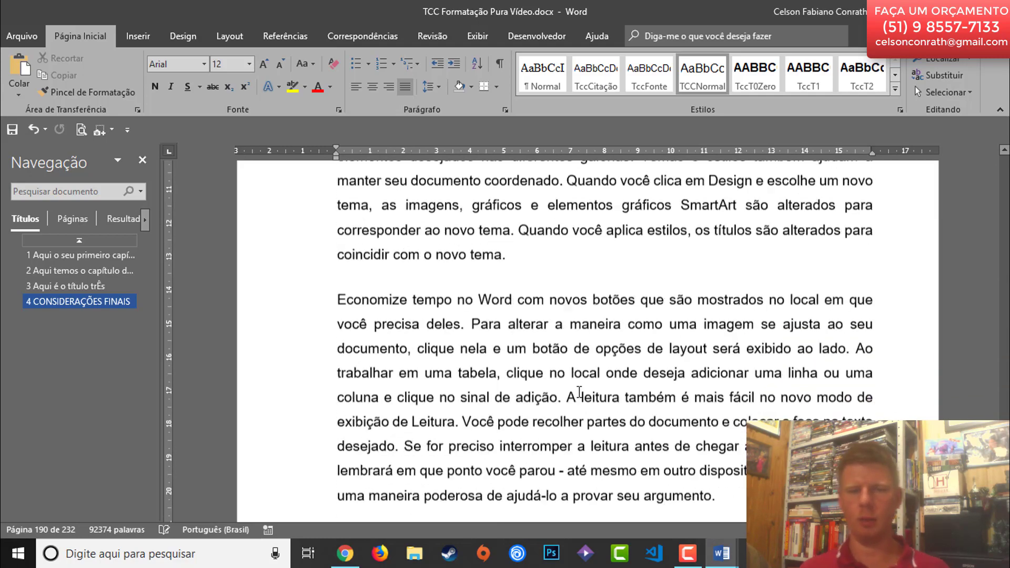
scroll(582, 382, "down", 15)
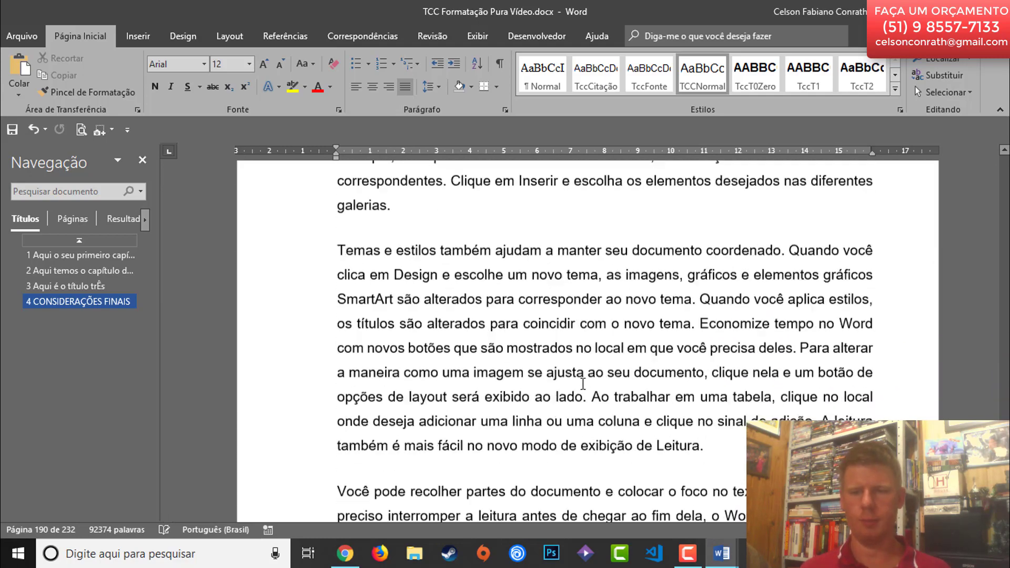
scroll(582, 382, "down", 15)
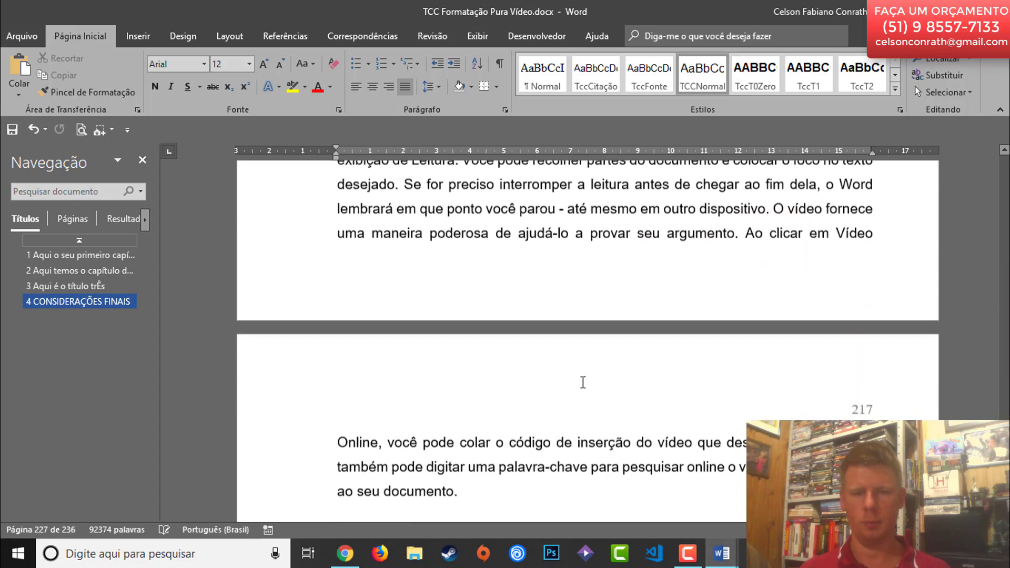
scroll(588, 342, "down", 6)
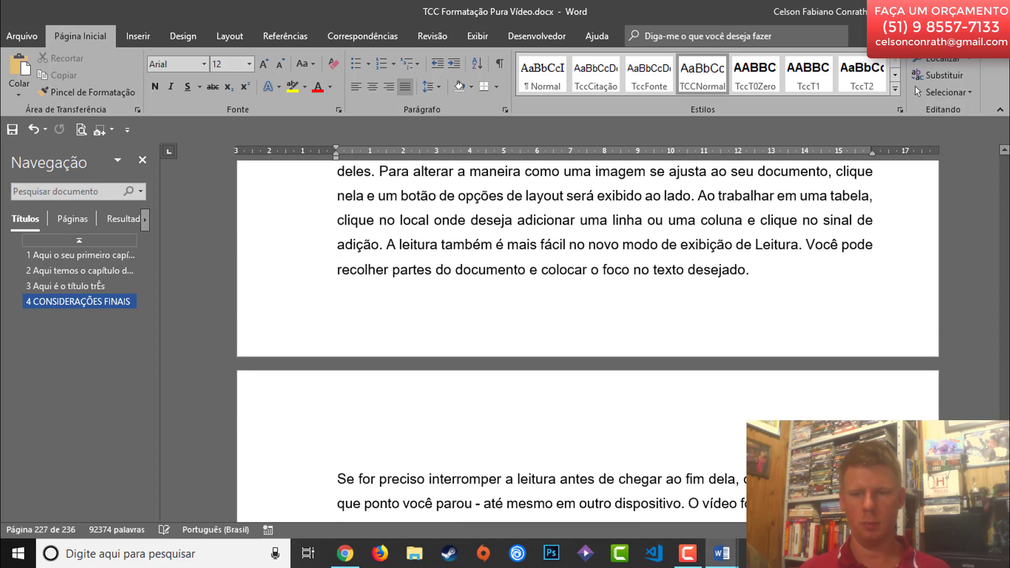
scroll(588, 342, "up", 15)
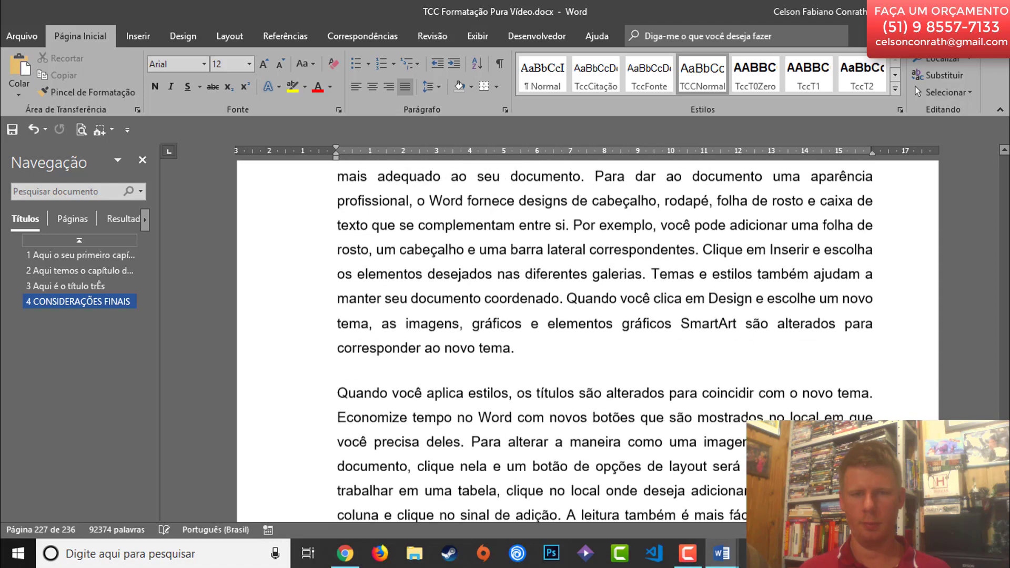
- Examine the sample chart, image caption and "Tabela 1 - Meses Vendas" pages at the end of the document
scroll(588, 342, "down", 10)
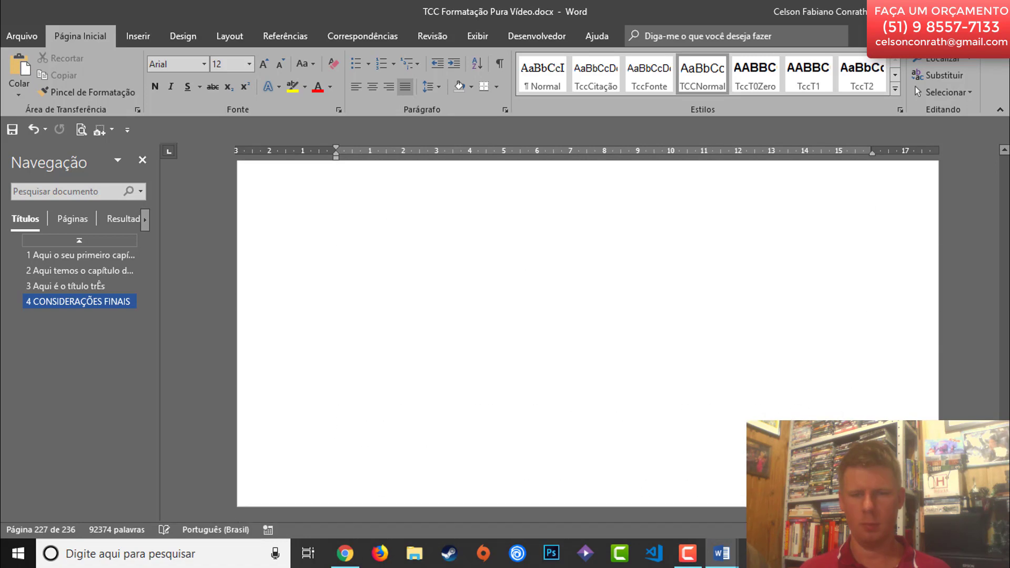
scroll(639, 433, "up", 10)
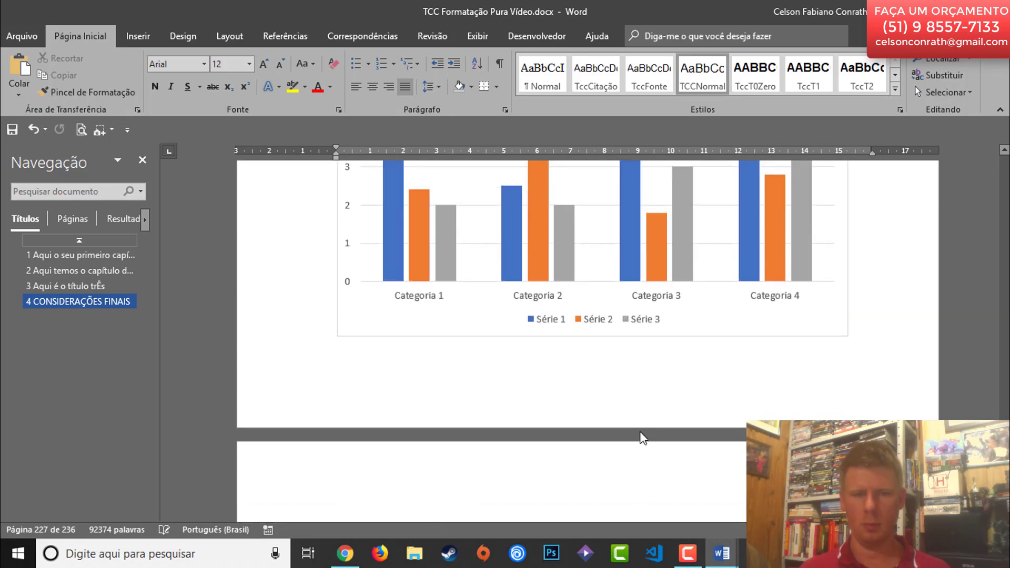
scroll(641, 424, "up", 10)
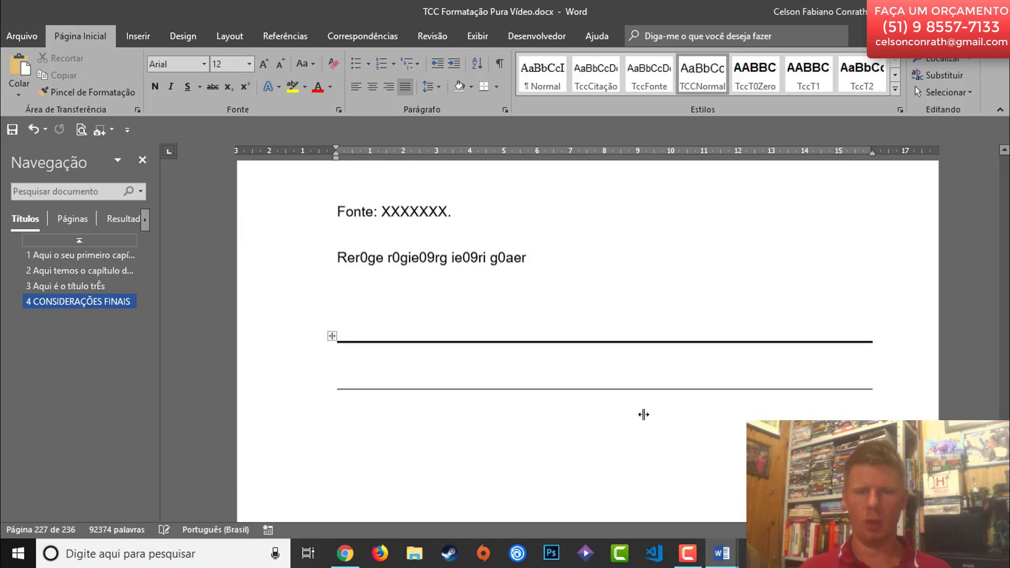
scroll(649, 409, "up", 15)
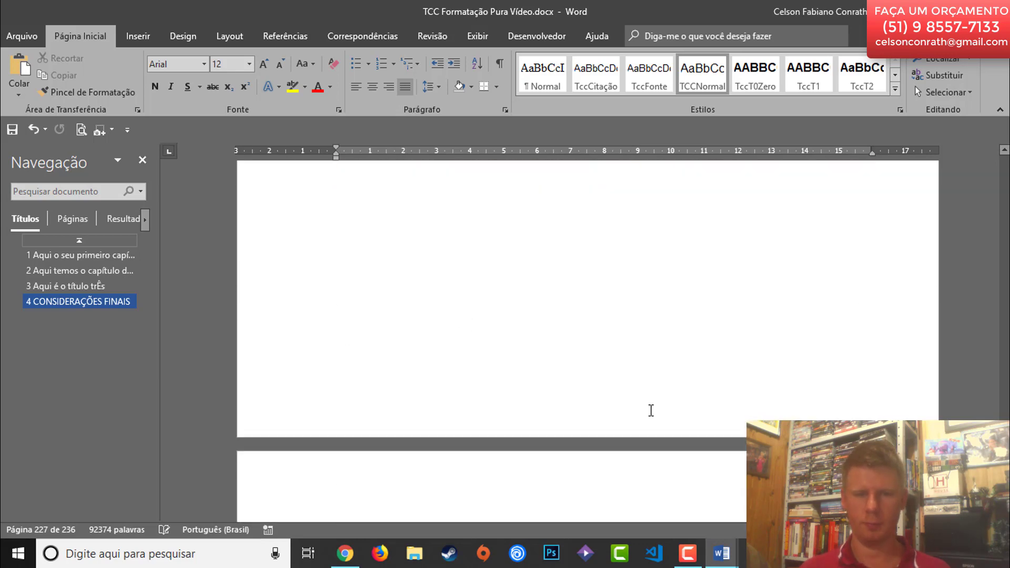
scroll(651, 406, "up", 15)
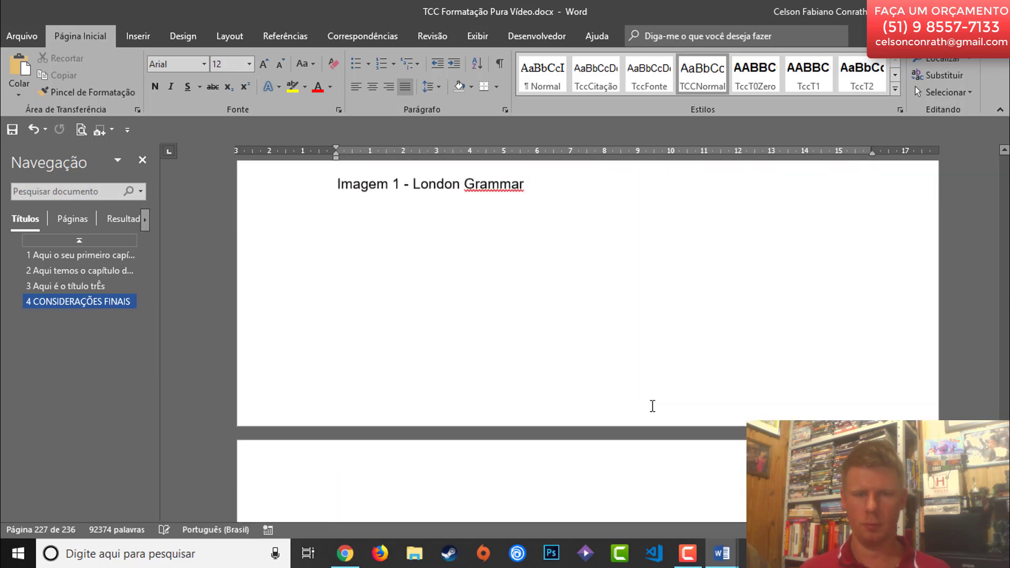
scroll(652, 405, "up", 10)
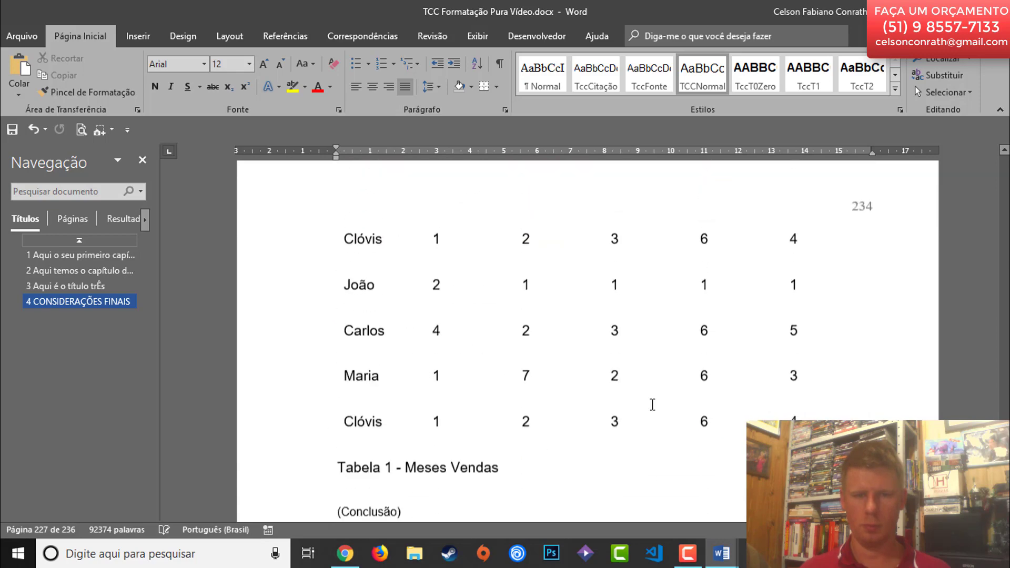
scroll(652, 404, "up", 8)
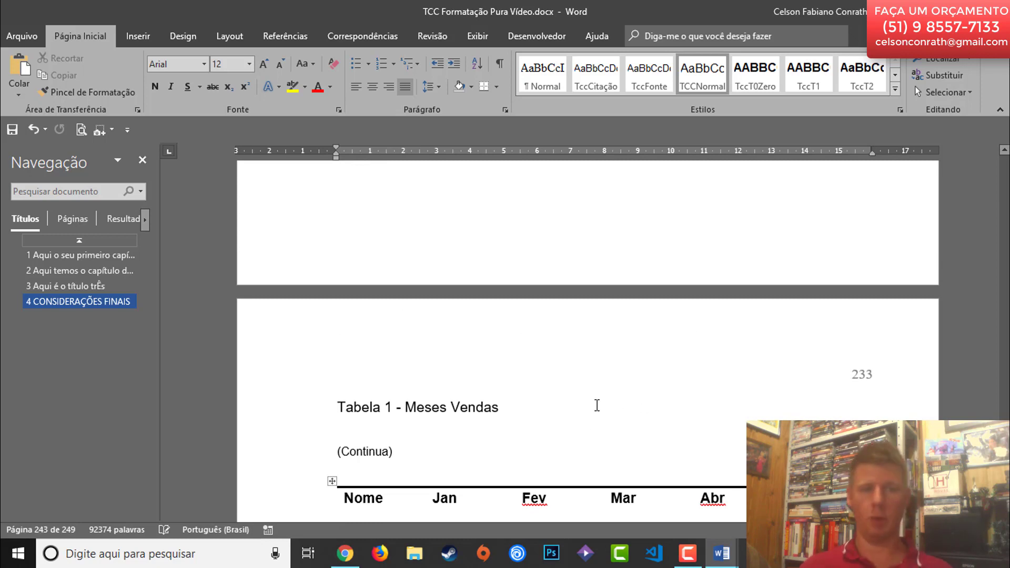
- Examine the "Tabela 1 - Meses Vendas" table and the blank page area above it
scroll(597, 405, "down", 8)
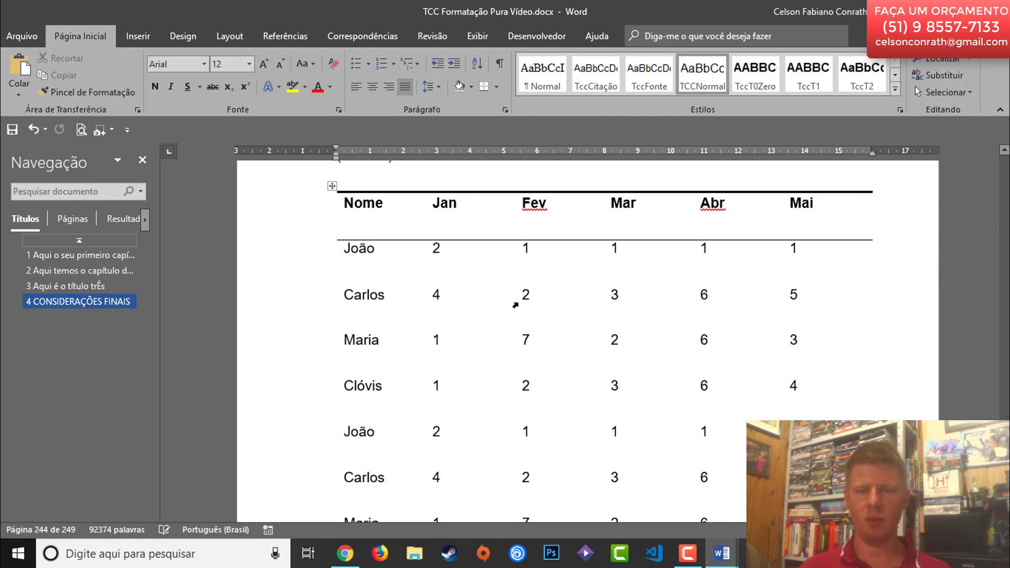
scroll(516, 305, "up", 8)
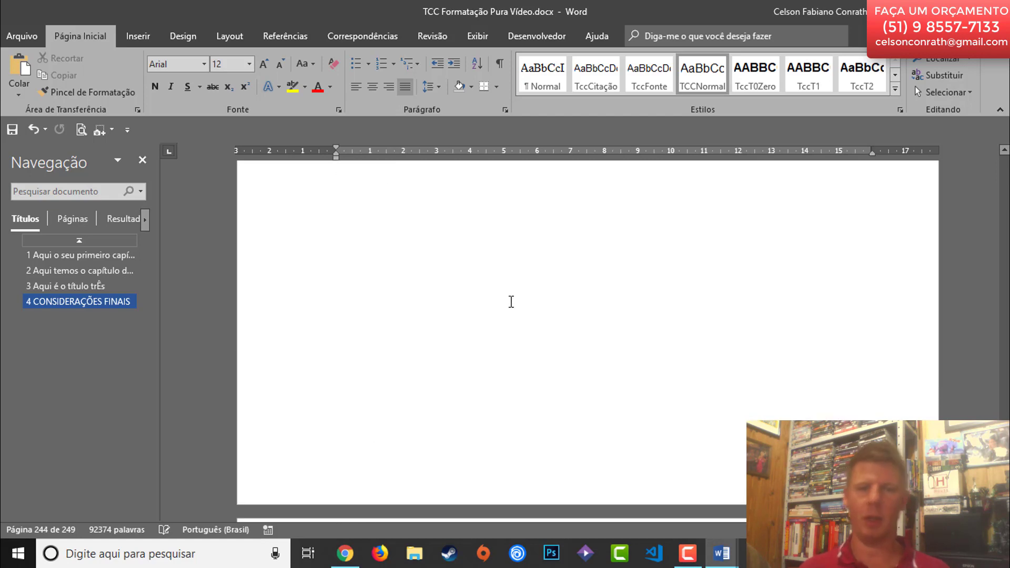
scroll(511, 301, "up", 10)
scroll(519, 295, "down", 10)
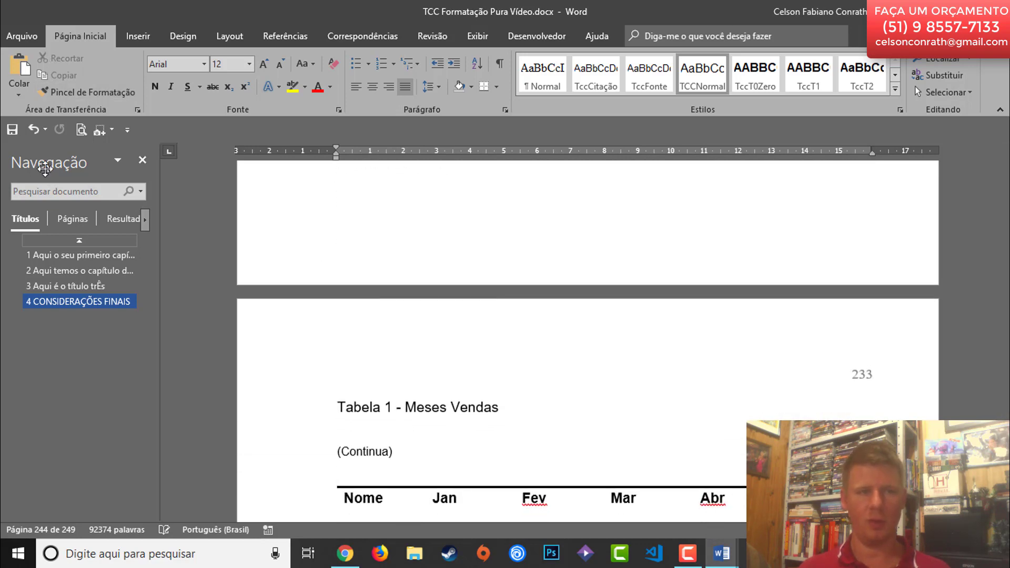
scroll(198, 180, "down", 3)
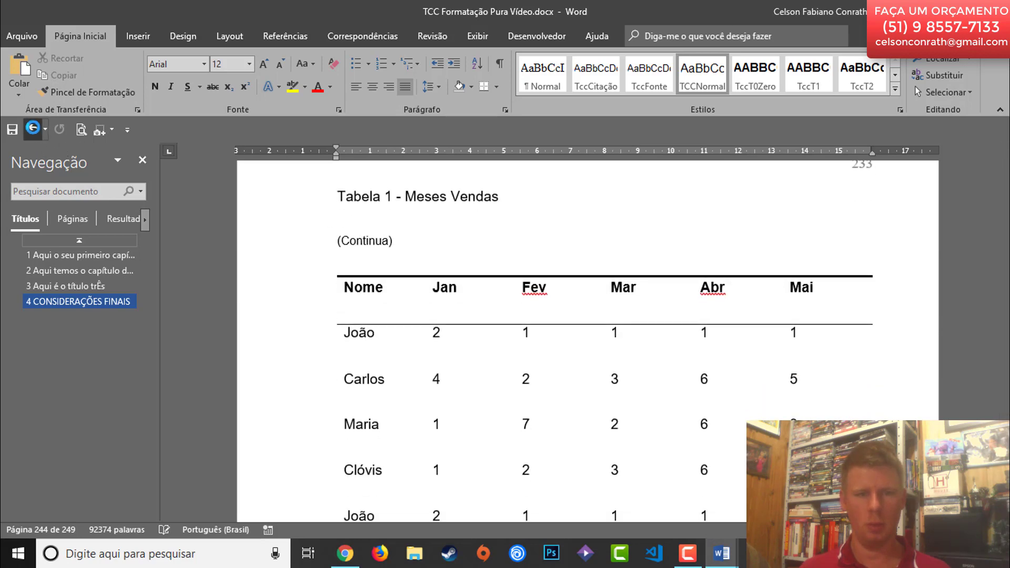
key("ctrl+z")
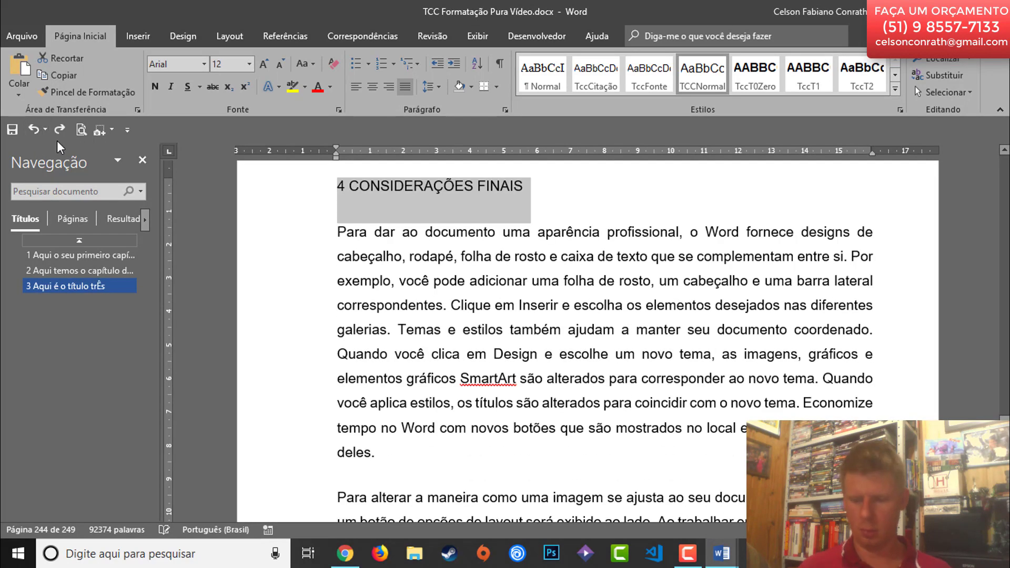
key("ctrl+z")
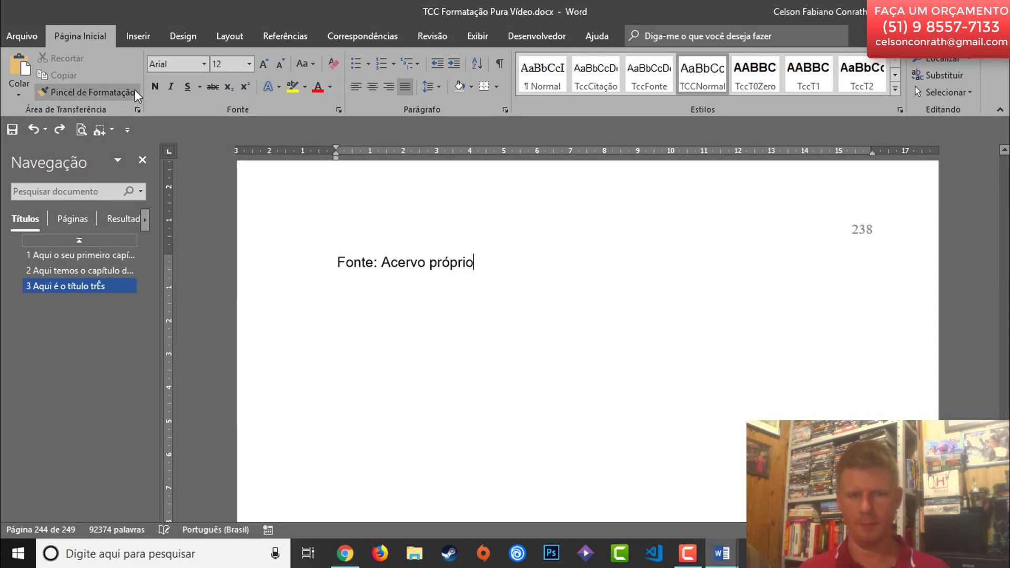
scroll(542, 346, "up", 10)
scroll(544, 344, "up", 10)
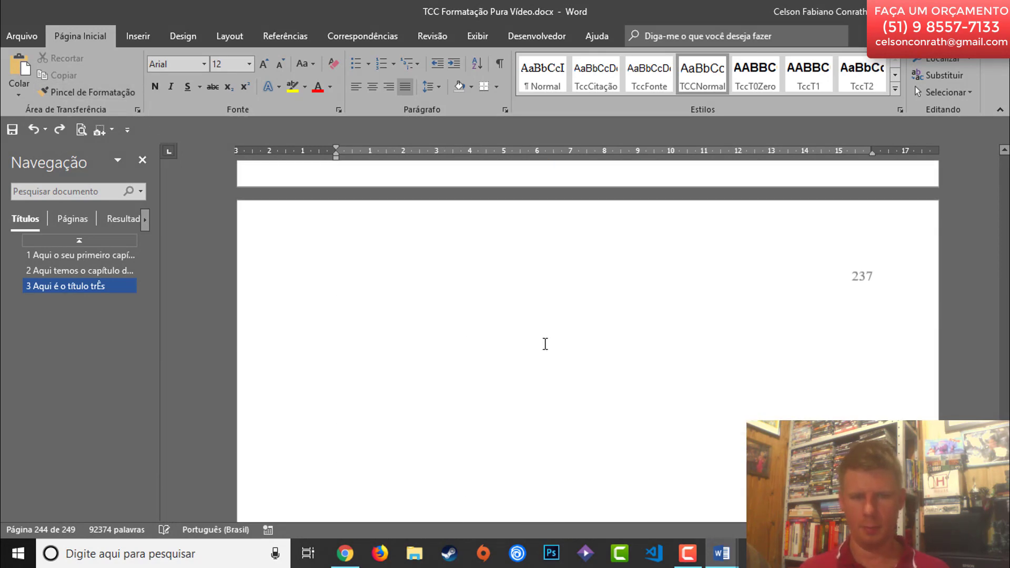
scroll(548, 345, "up", 15)
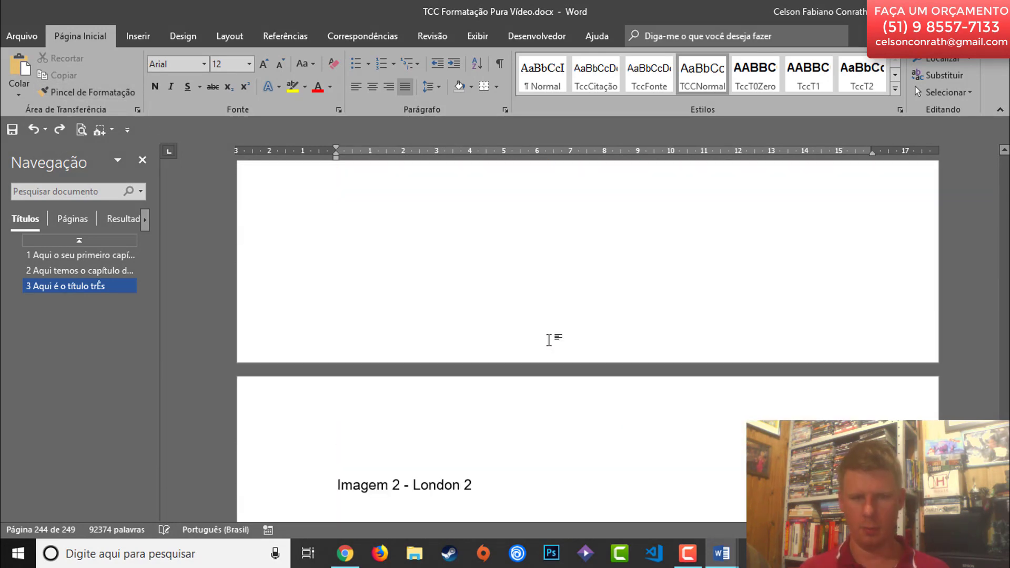
scroll(553, 347, "up", 15)
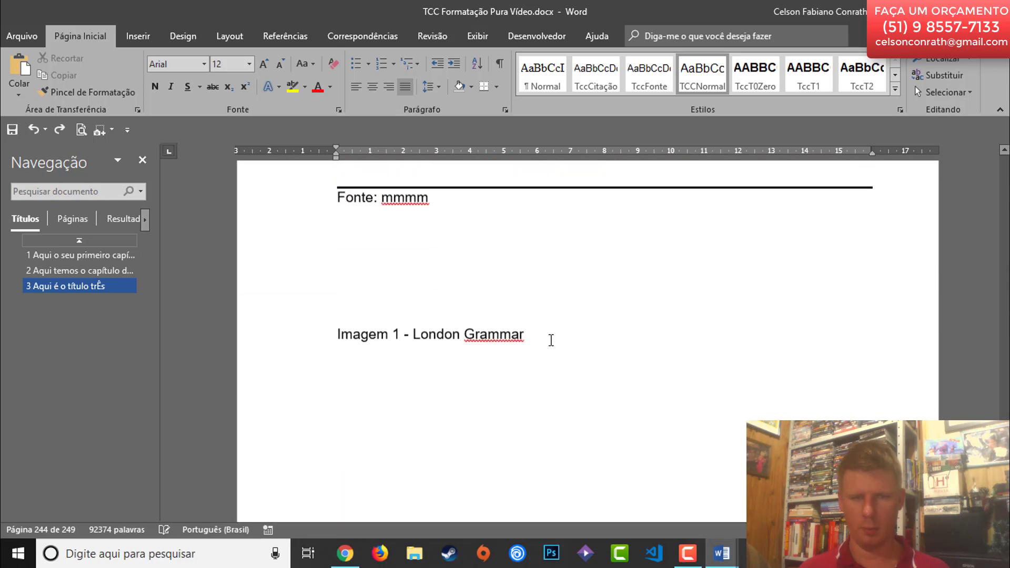
scroll(553, 345, "up", 10)
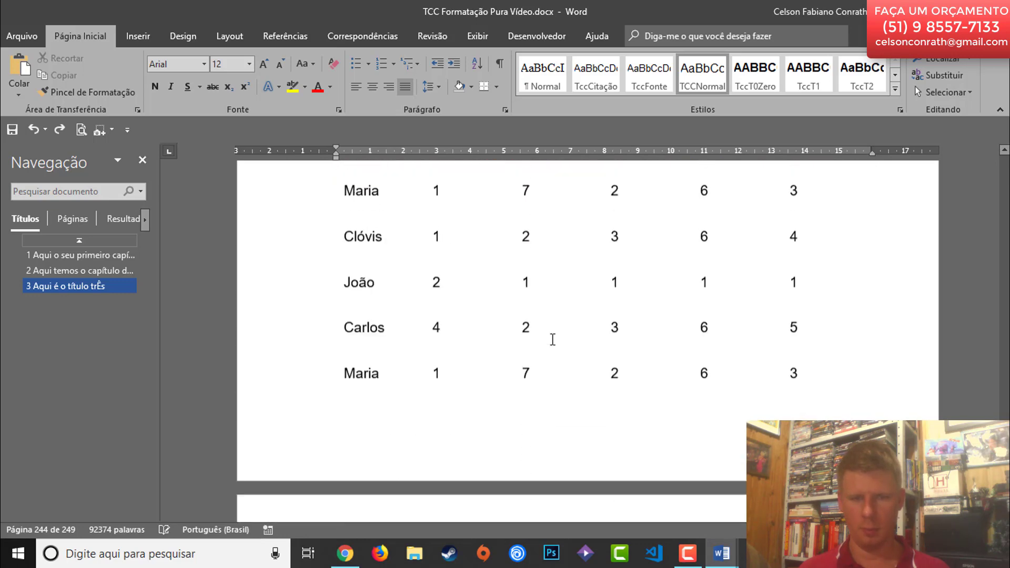
left_click(466, 351)
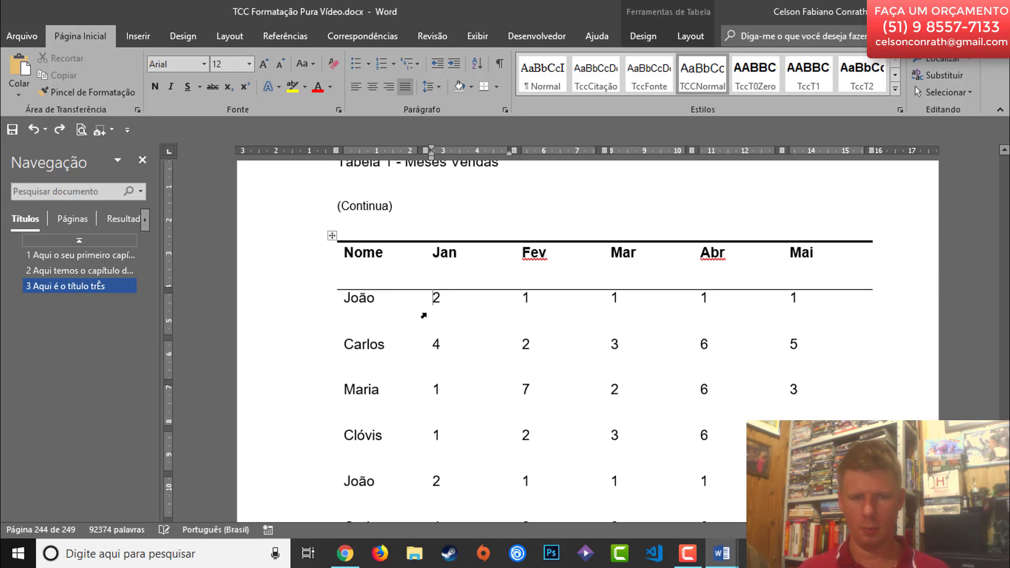
scroll(426, 316, "up", 10)
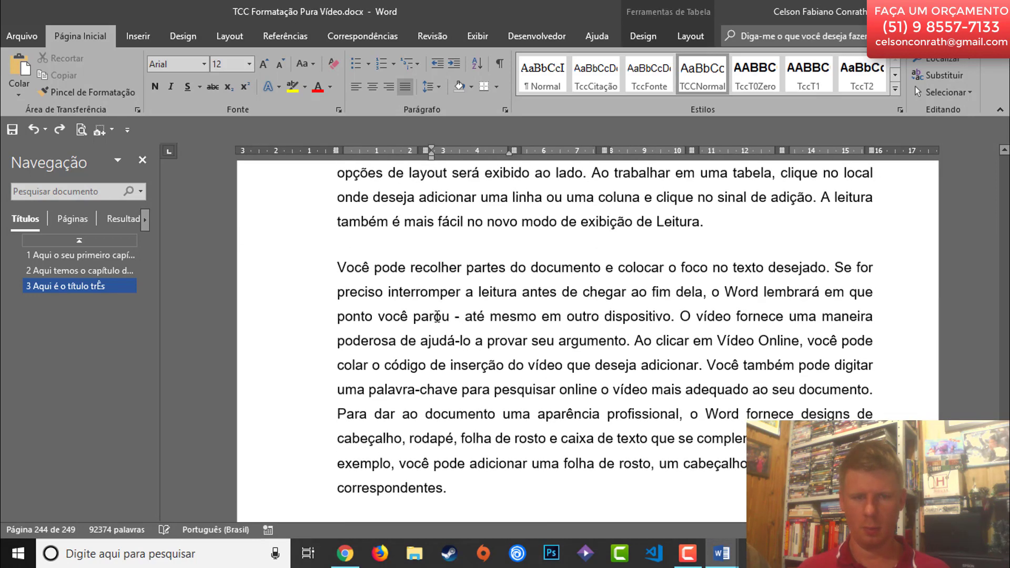
left_click(58, 126)
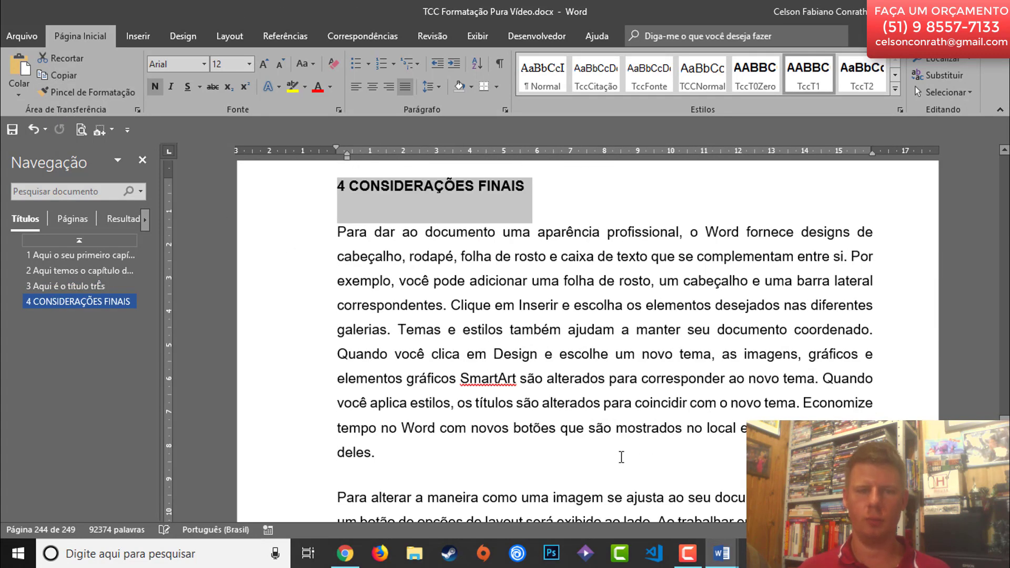
- Delete the filler line "Rer0ge r0gie09rg ie09ri g0aer" and the empty paragraph below the image source "Fonte: XXXXXXX." near the document's end
scroll(550, 379, "down", 6)
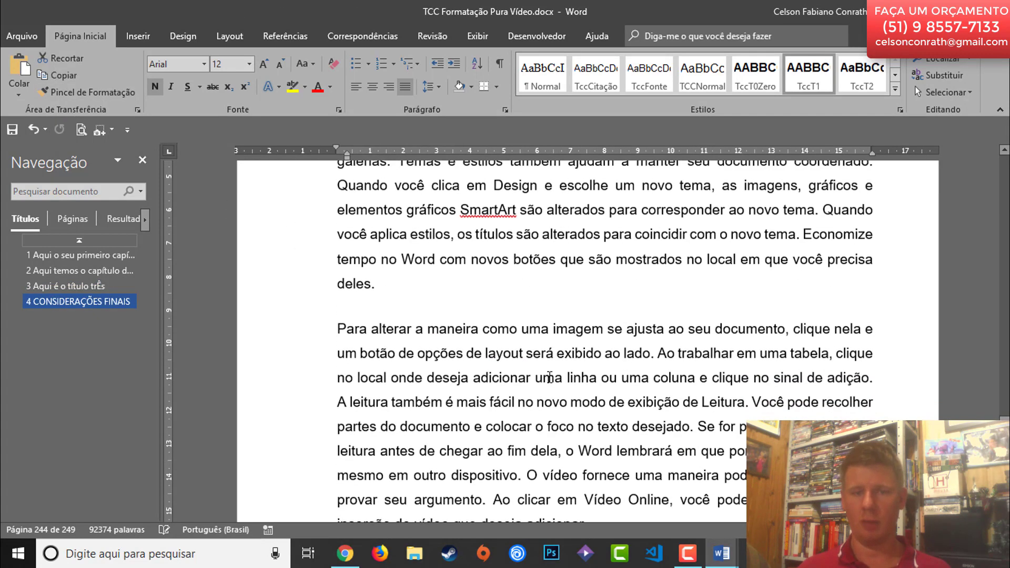
key("ctrl+z")
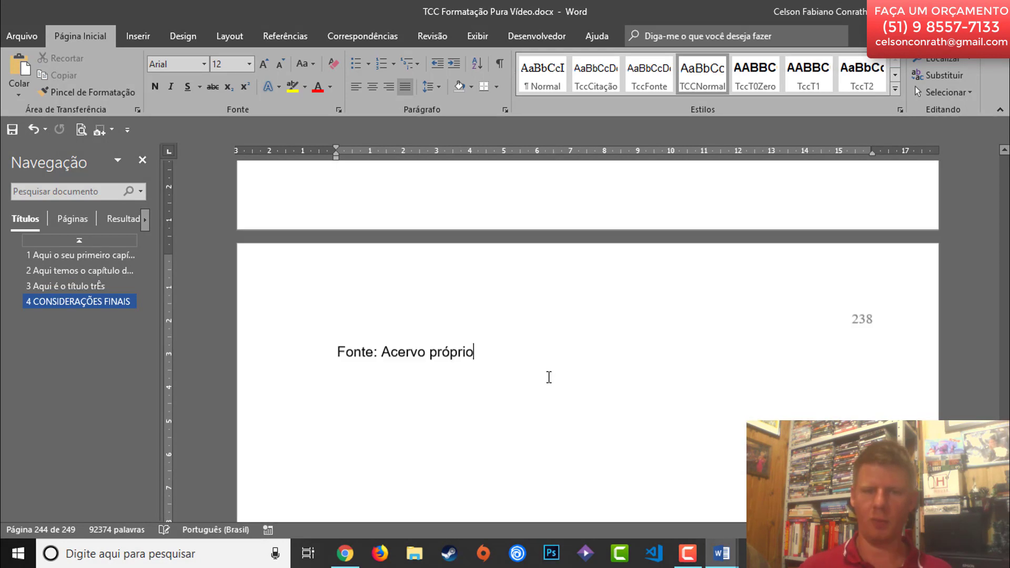
scroll(545, 377, "up", 12)
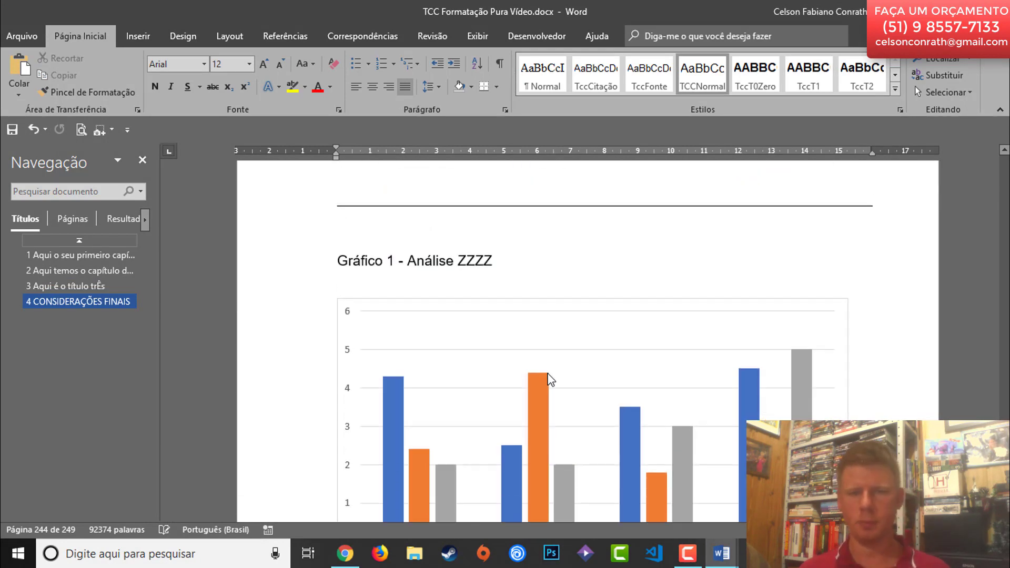
left_click(461, 431)
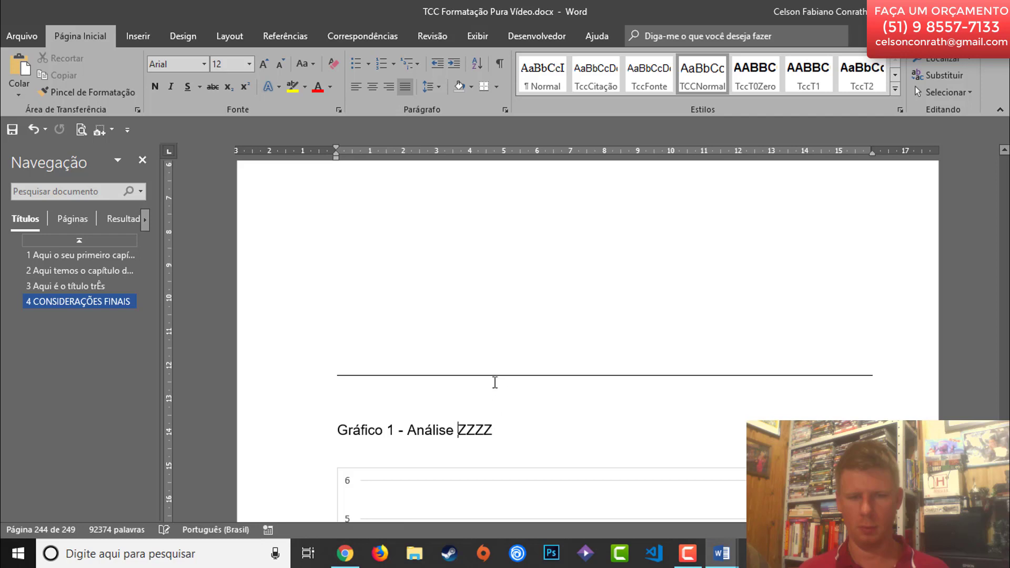
scroll(494, 380, "up", 12)
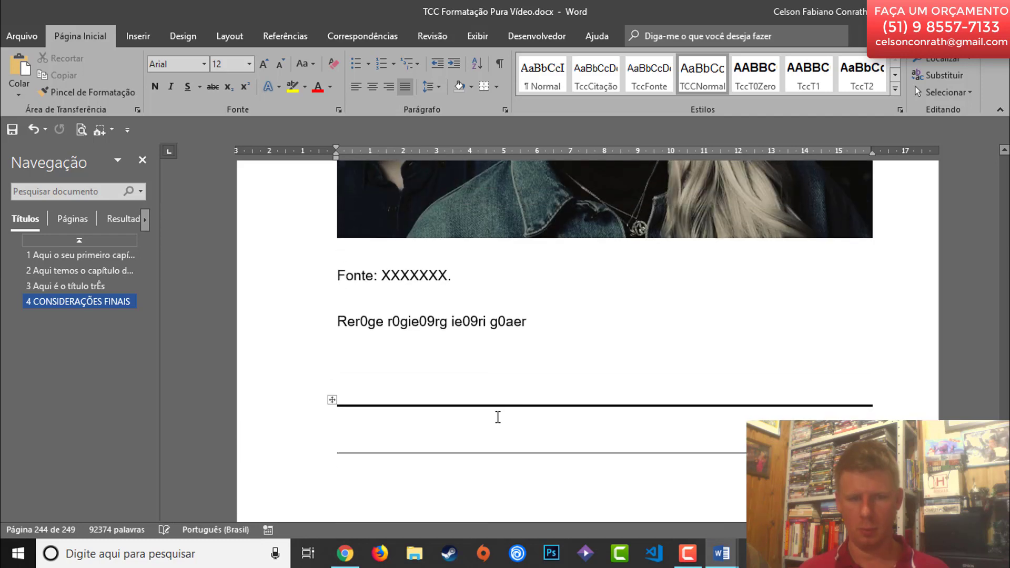
left_click(517, 317)
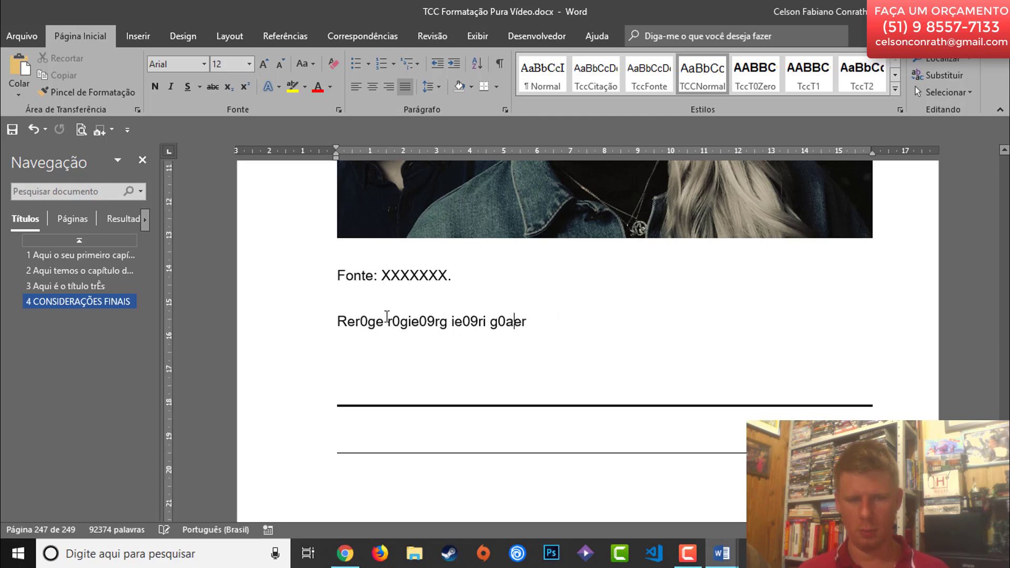
left_click_drag(541, 319, 346, 320)
key("Delete")
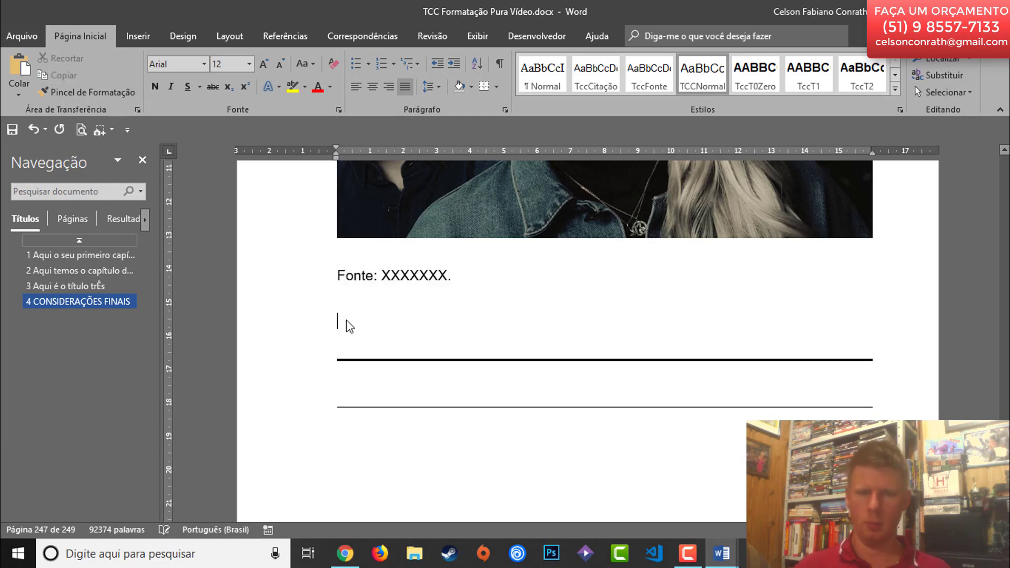
key("Delete")
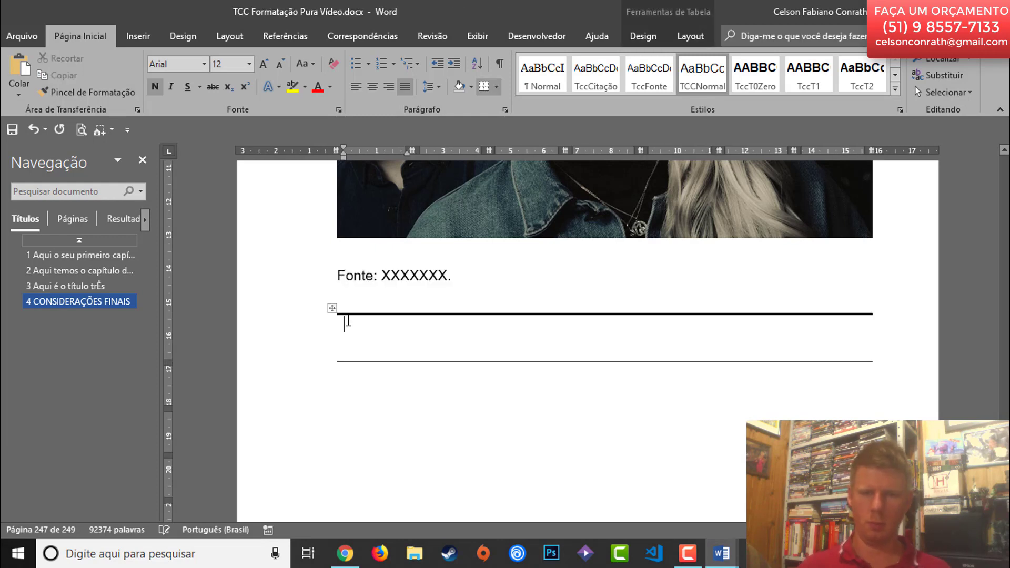
- Delete the caption "Gráfico 1 - Análise ZZZZ", its bar chart and the source line "Fonte: Acervo próprio" at the document's end
scroll(411, 343, "down", 5)
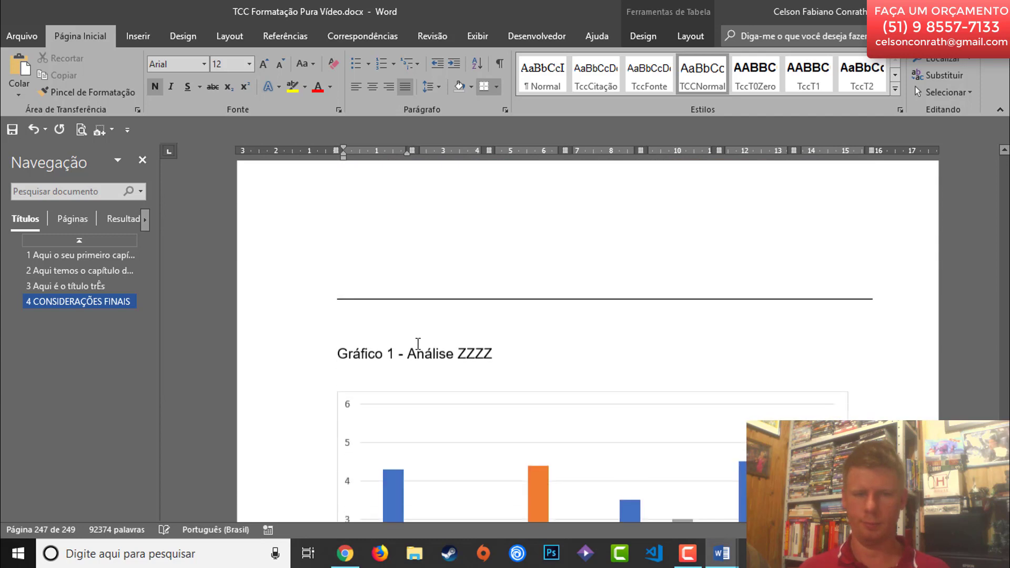
scroll(420, 345, "up", 1)
scroll(407, 368, "down", 6)
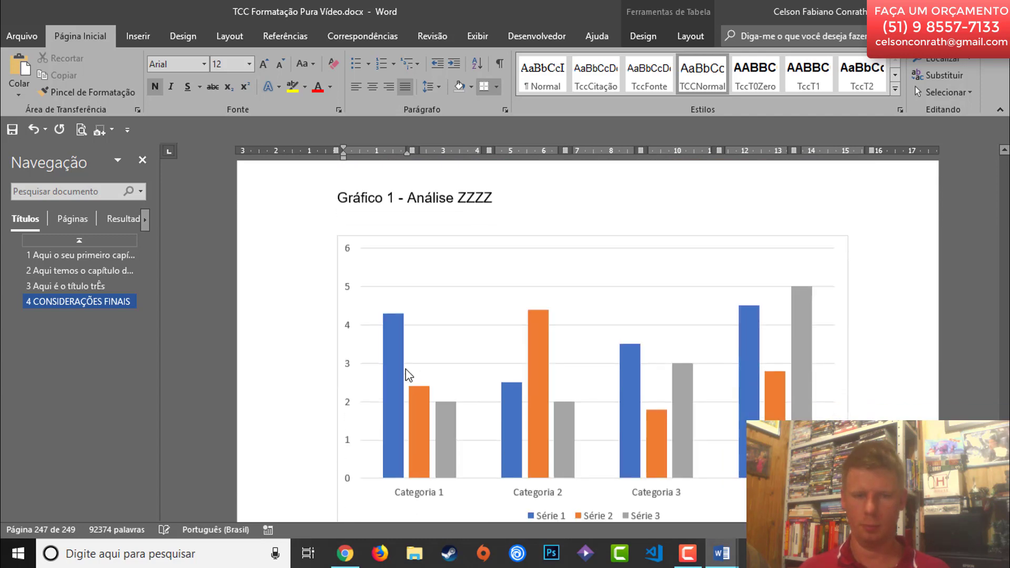
scroll(410, 365, "up", 3)
scroll(412, 362, "up", 4)
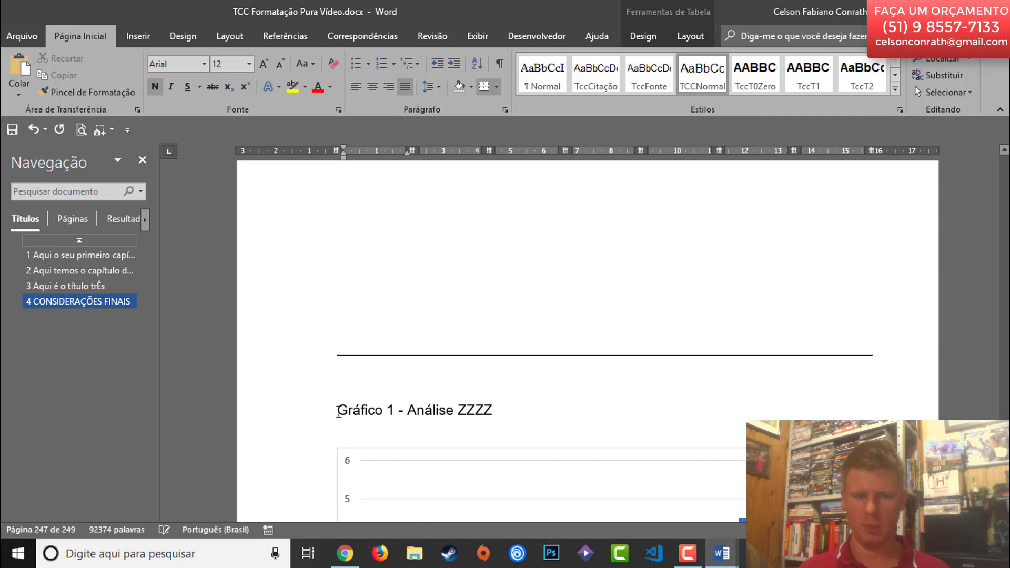
scroll(385, 420, "down", 7)
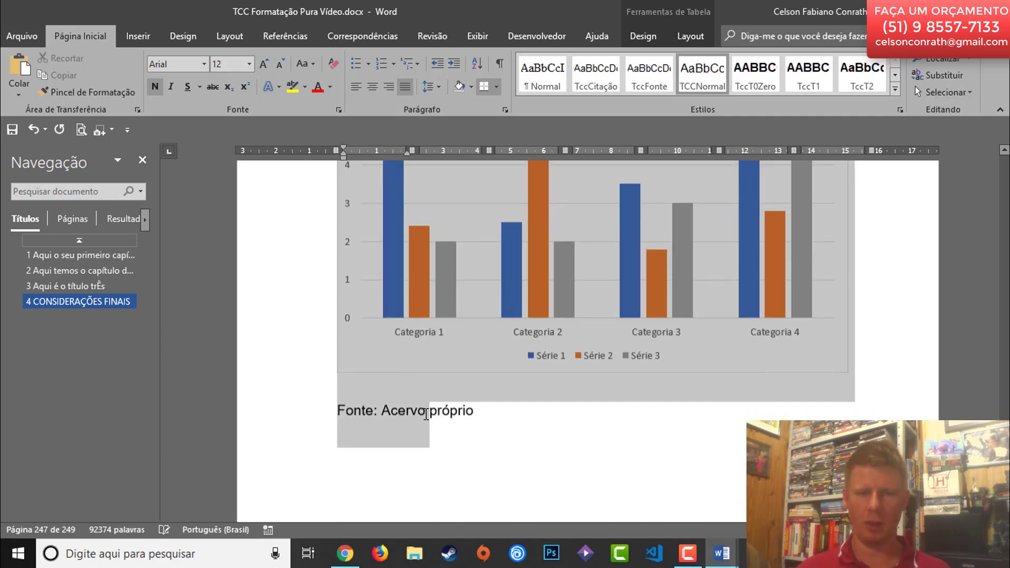
right_click(502, 411)
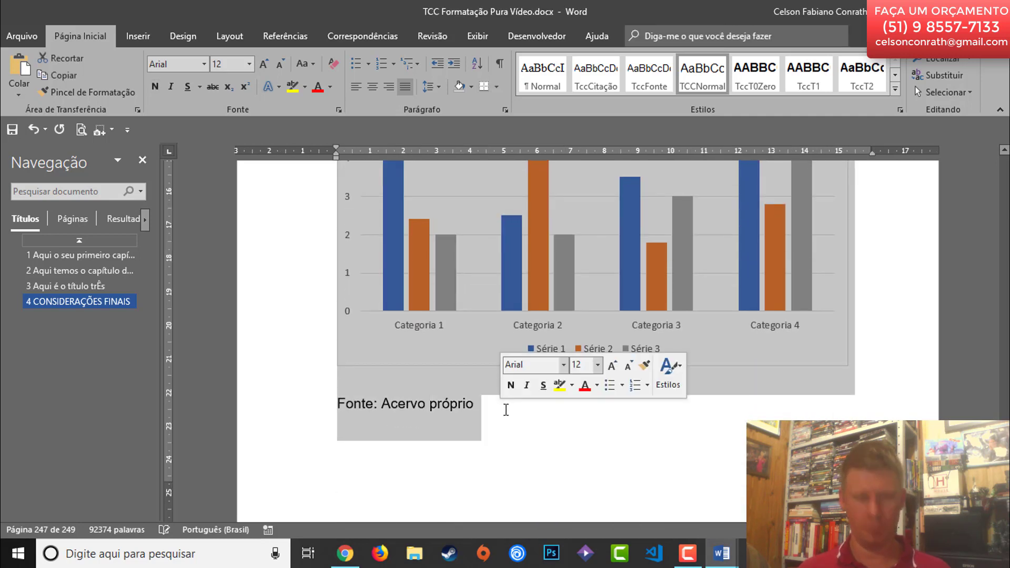
key("Delete")
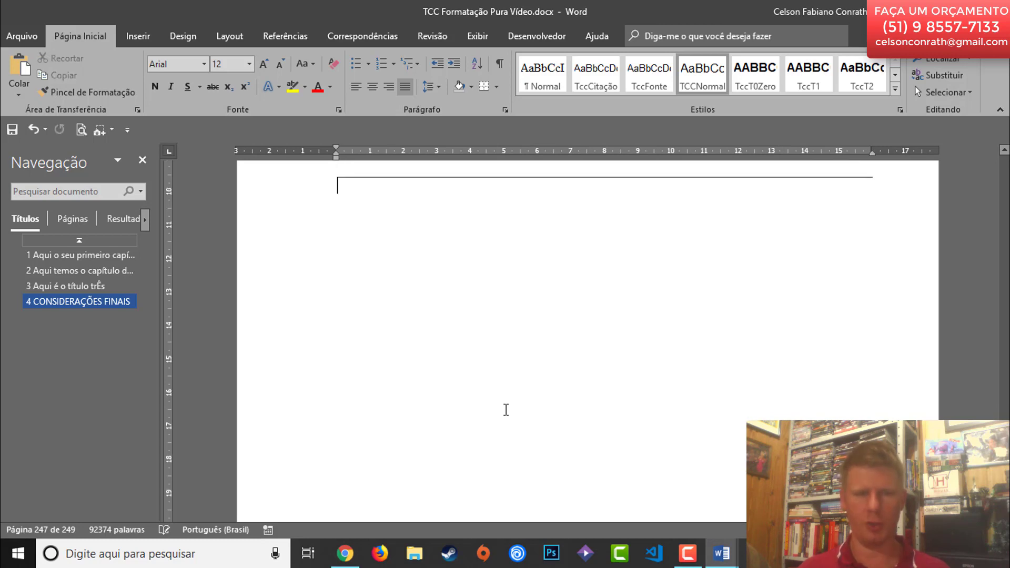
- Examine the document from the cover page through the front matter to the heading "1 AQUI O SEU PRIMEIRO CAPÍTULO"
key("ctrl+Home")
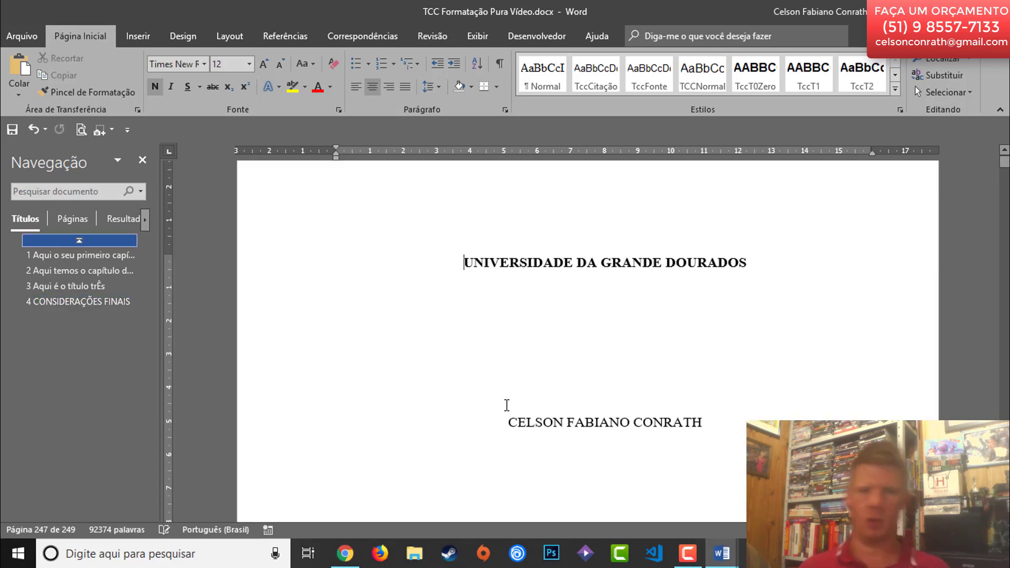
scroll(600, 424, "down", 5)
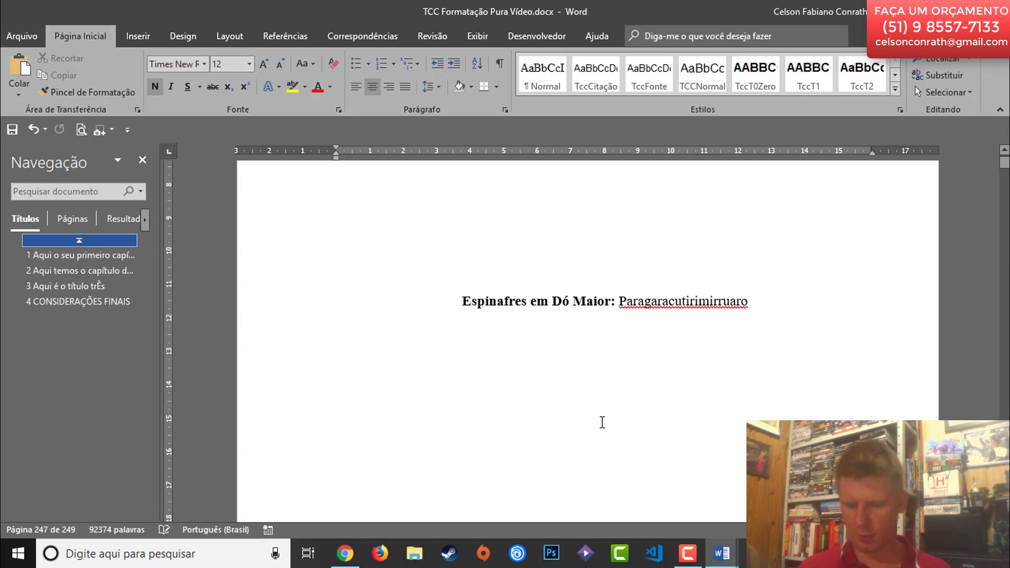
key("Page_Down")
key("Page_Down")
key("Page_Down")
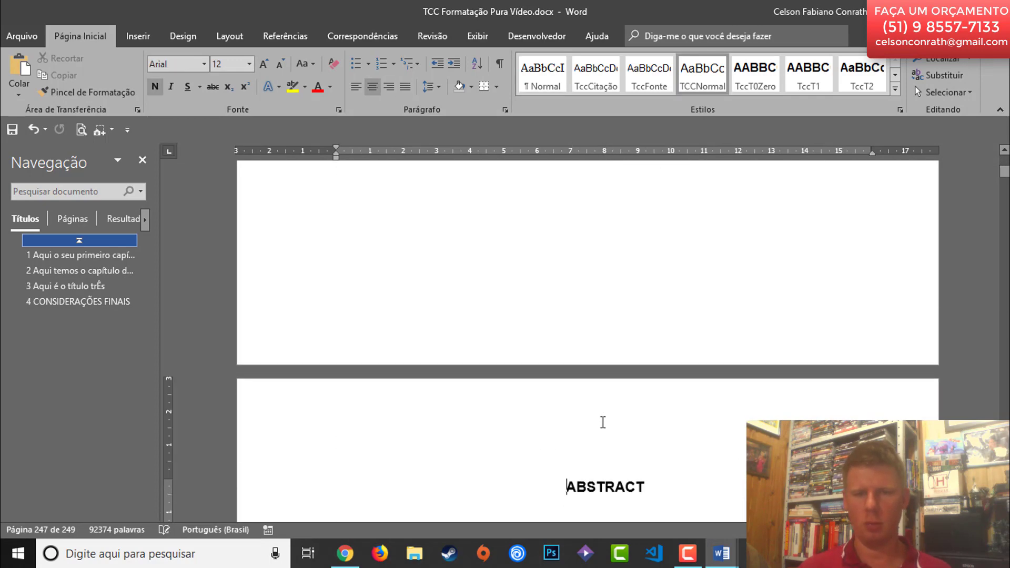
key("Page_Down")
key("Page_Down")
key("Page_Down")
key("Page_Down")
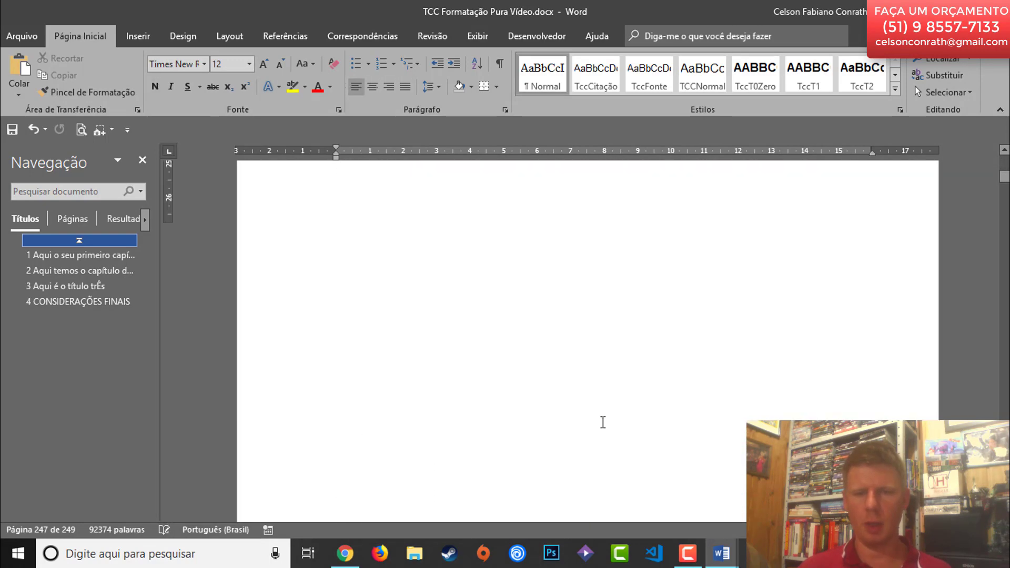
key("Page_Down")
key("Page_Down")
key("Page_Down")
key("Page_Down")
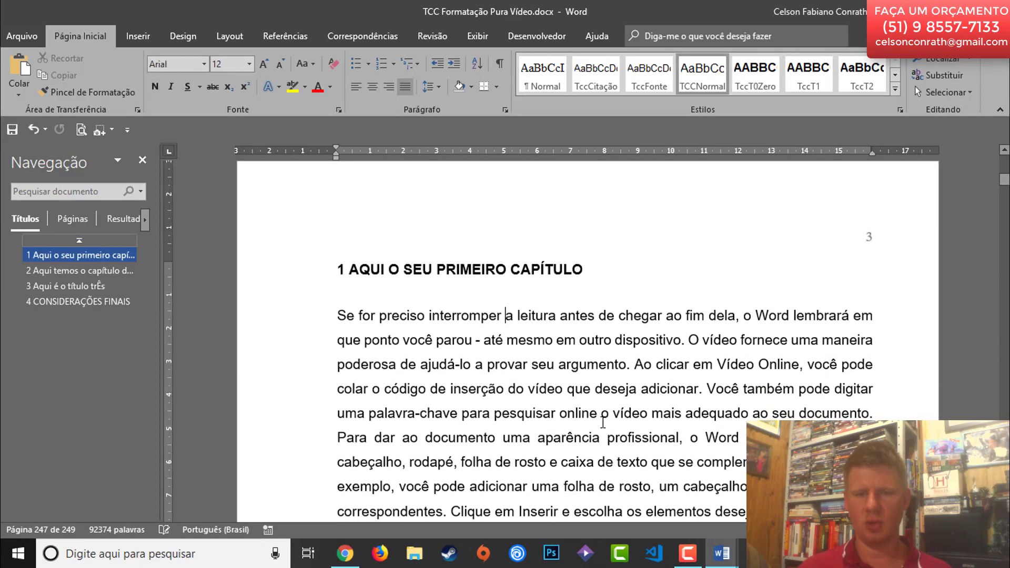
- Examine the body text formatting on the first pages of the chapter "1 AQUI O SEU PRIMEIRO CAPÍTULO"
key("Page_Down")
key("Page_Down")
key("Page_Down")
key("Page_Down")
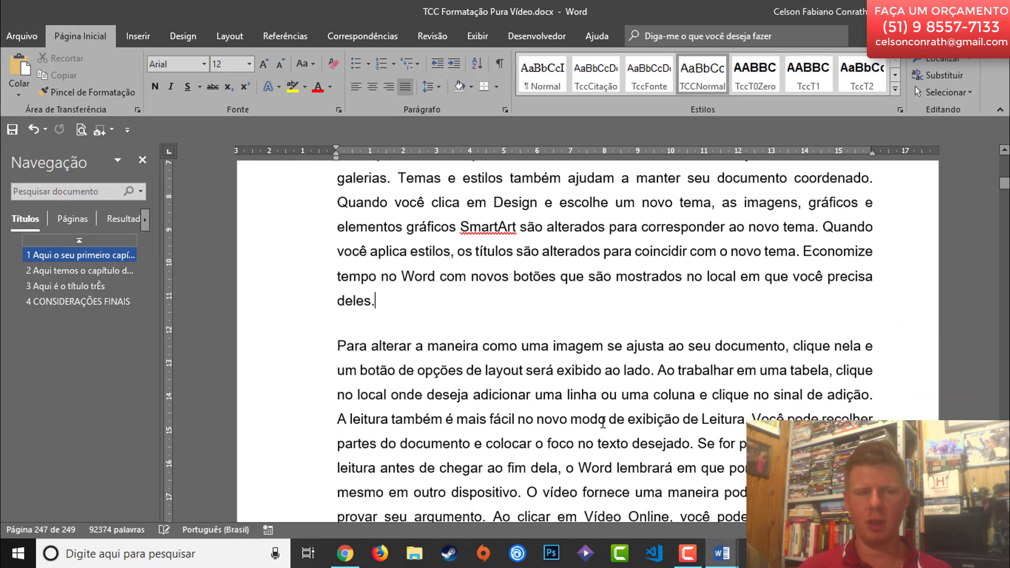
key("Page_Down")
key("Page_Down")
key("Page_Down")
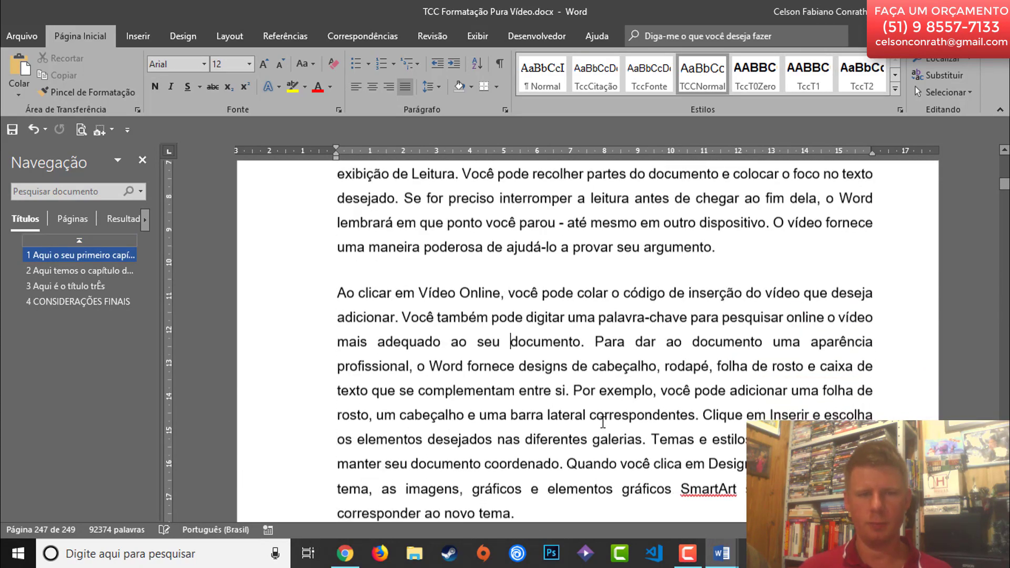
scroll(603, 421, "down", 1)
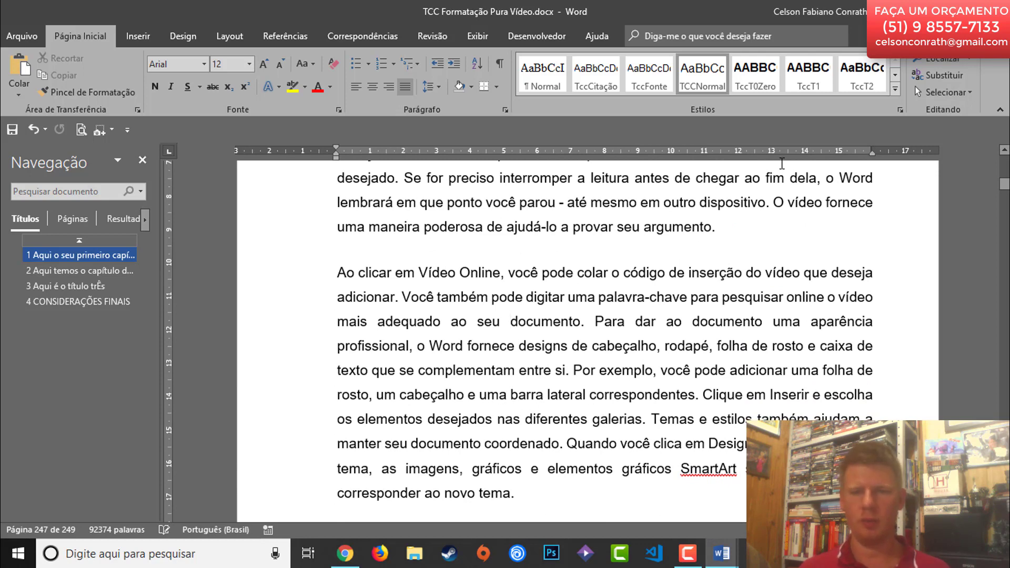
- Paste the cut chart with its caption and source line in a new paragraph after the one ending "a provar seu argumento."
left_click(761, 234)
key("Return")
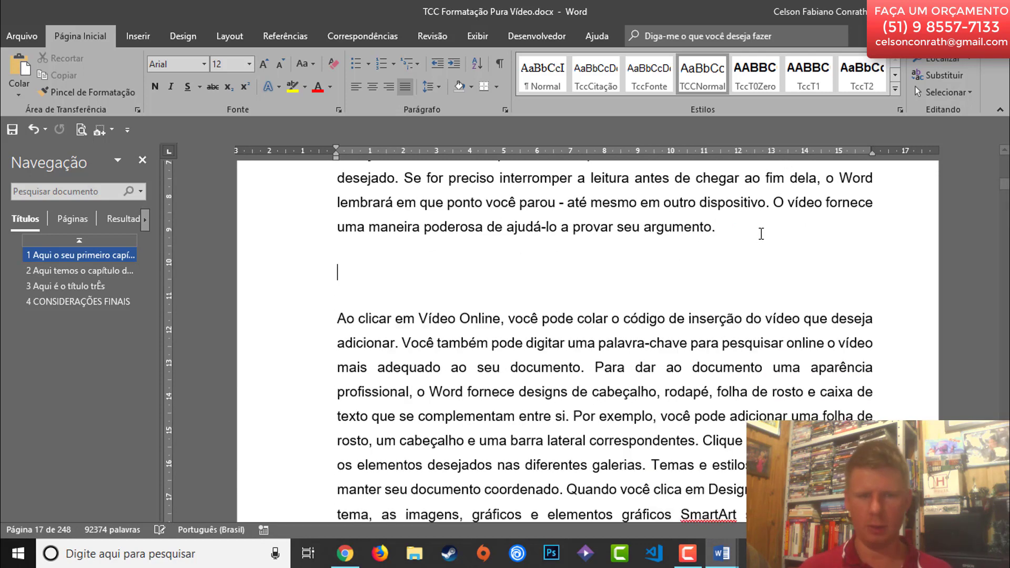
key("ctrl+v")
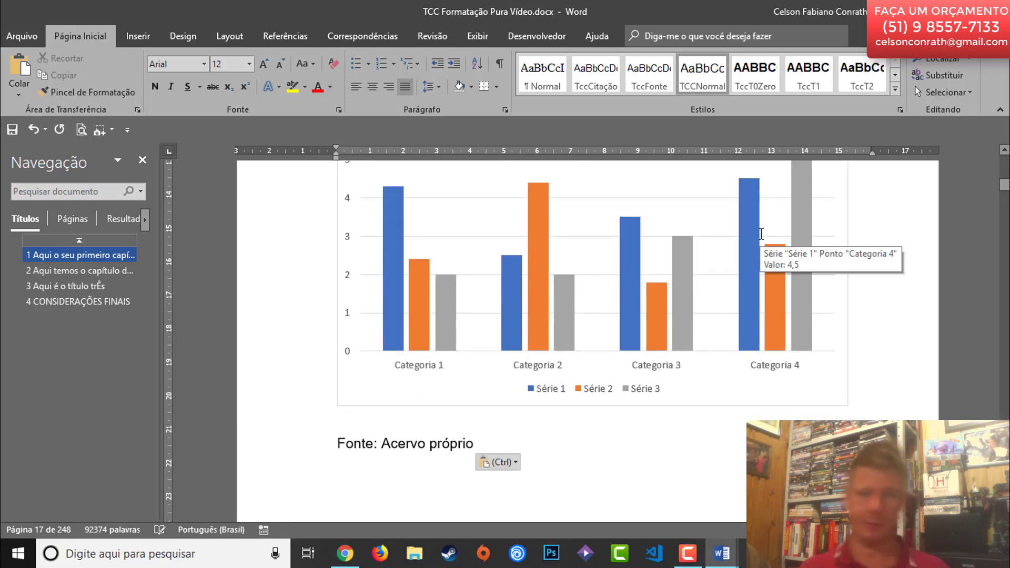
scroll(671, 401, "up", 5)
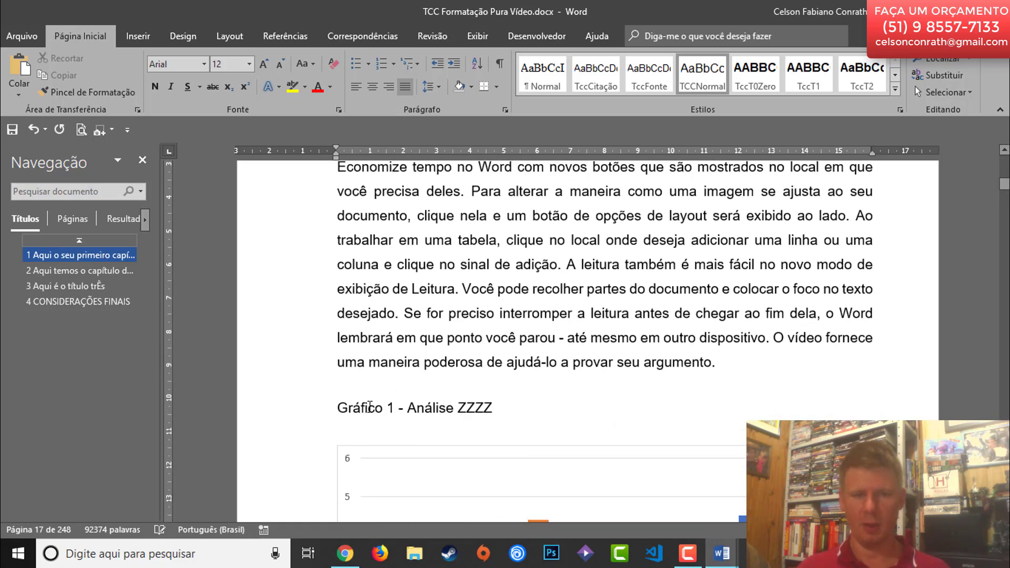
- Apply the TccFonte style to the caption "Gráfico 1 - Análise ZZZZ" above the bar chart
left_click_drag(342, 412, 516, 411)
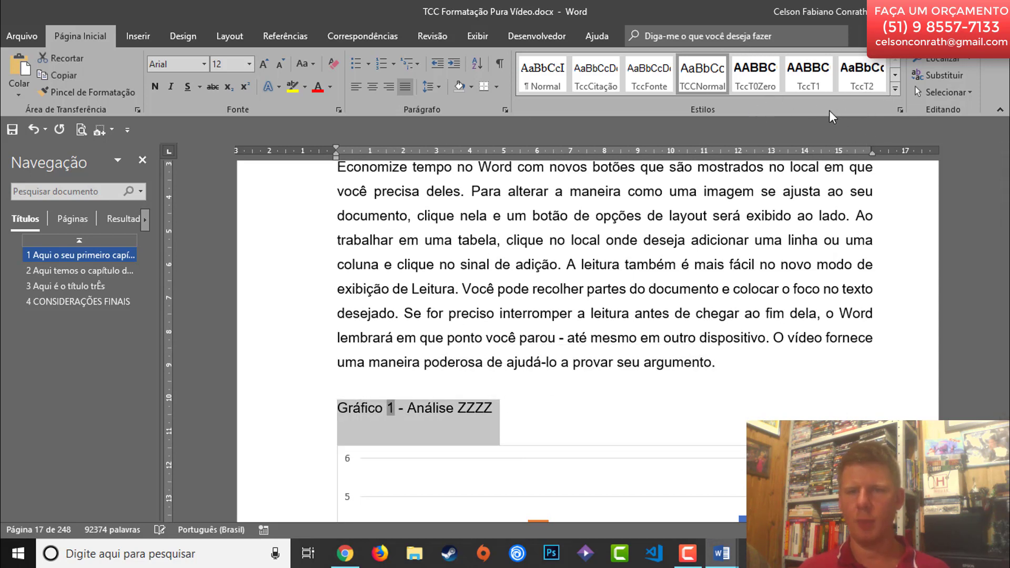
left_click(645, 78)
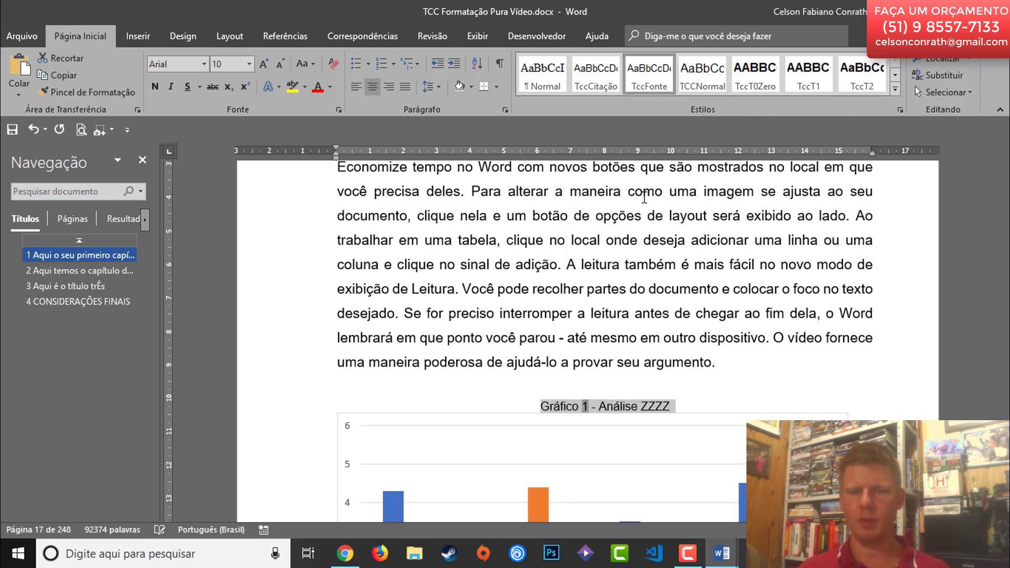
left_click(711, 406)
- Apply the TccFonte style to the source line "Fonte: Acervo próprio" below the bar chart, keeping one empty paragraph beneath it
scroll(714, 400, "down", 5)
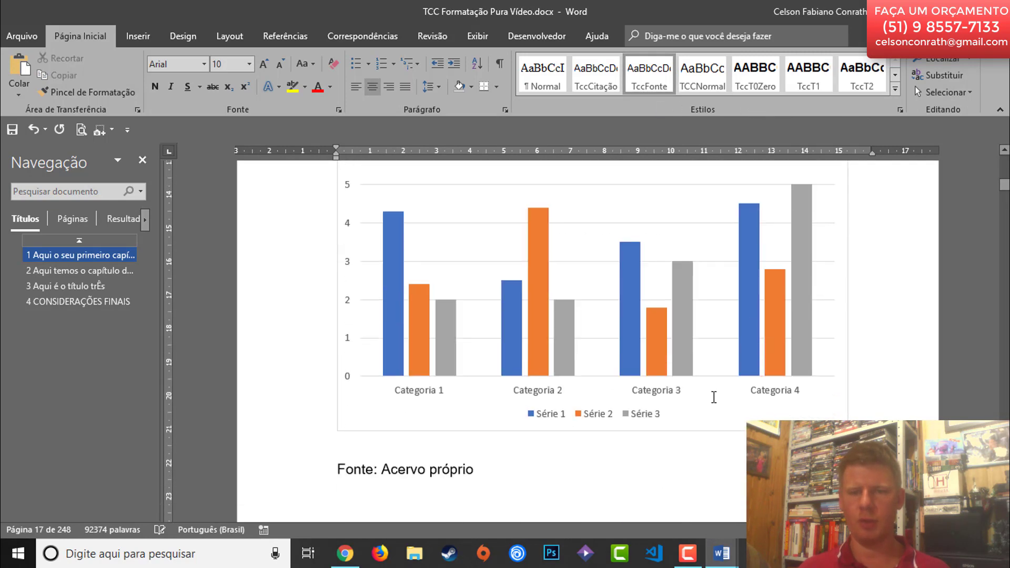
scroll(713, 397, "down", 5)
left_click_drag(375, 280, 473, 275)
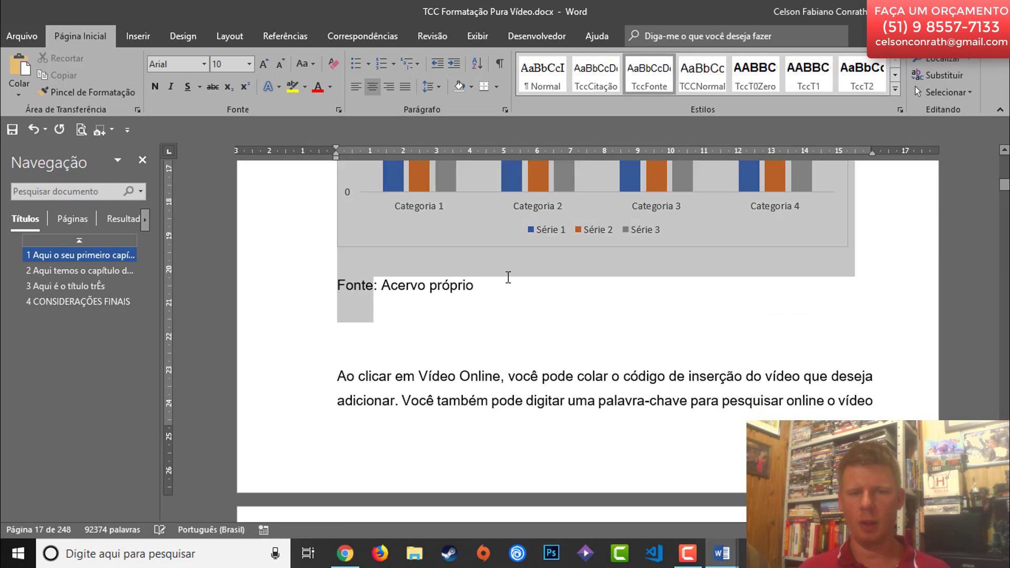
left_click(667, 82)
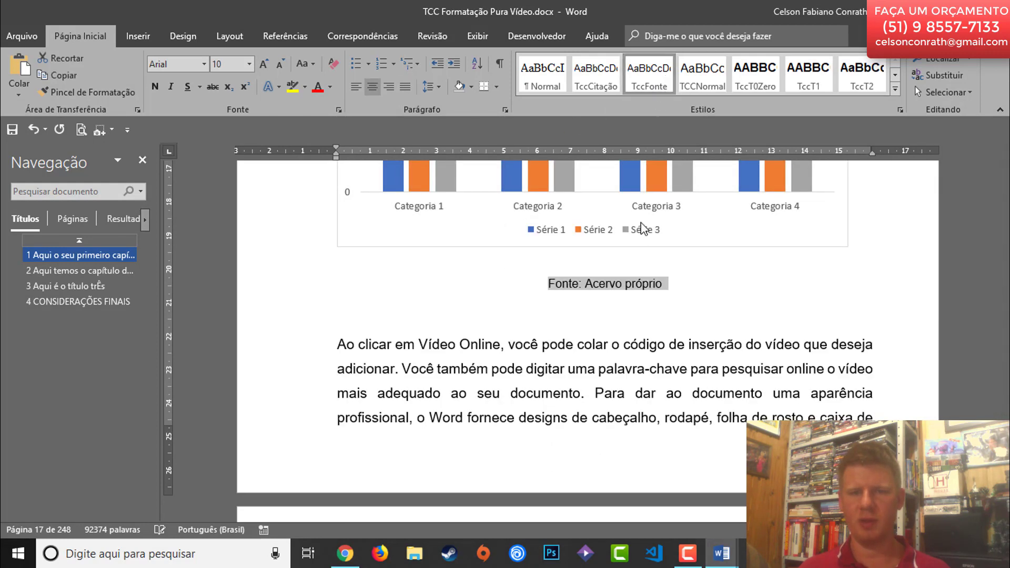
left_click(590, 258)
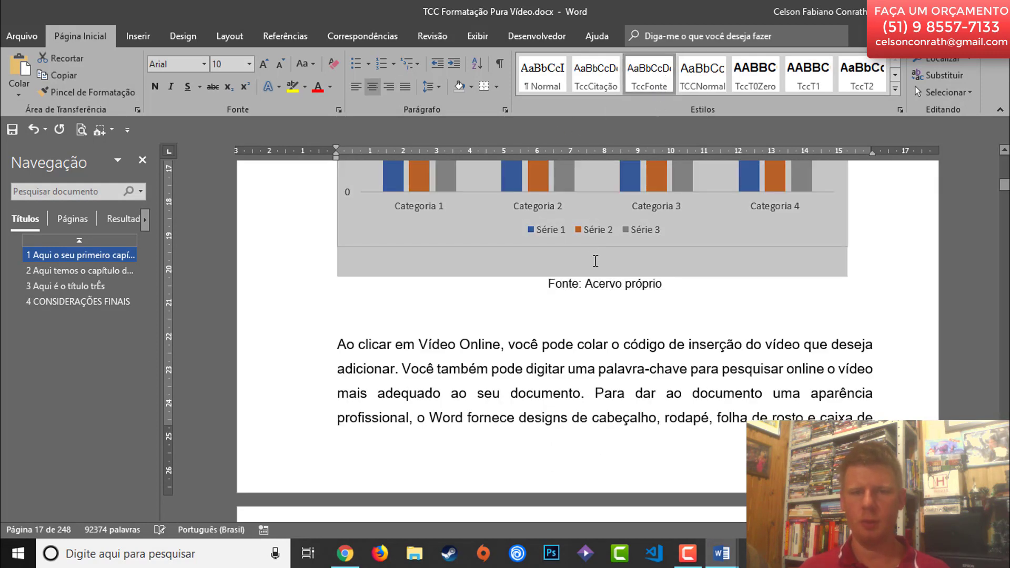
left_click(540, 293)
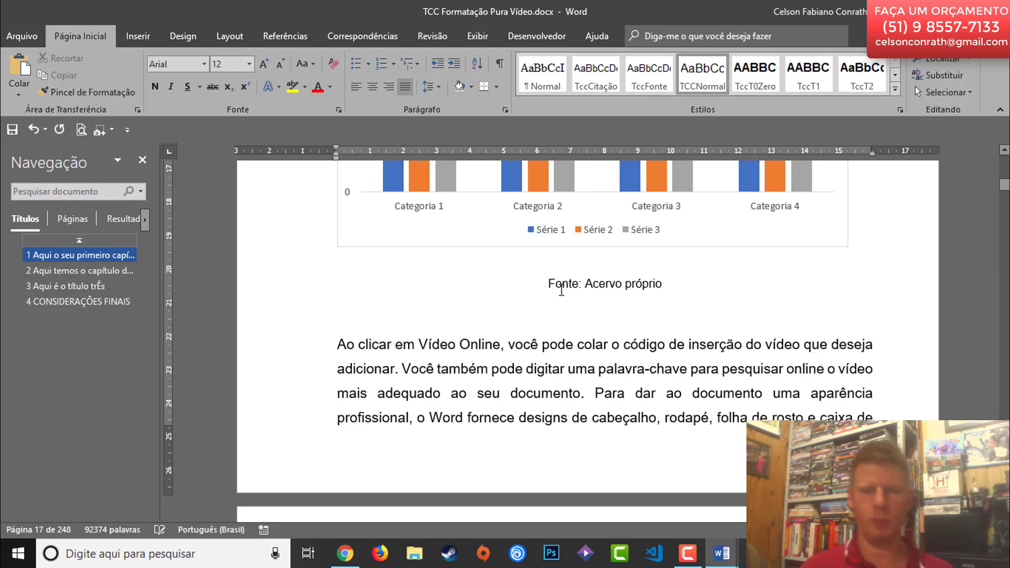
key("Delete")
key("Return")
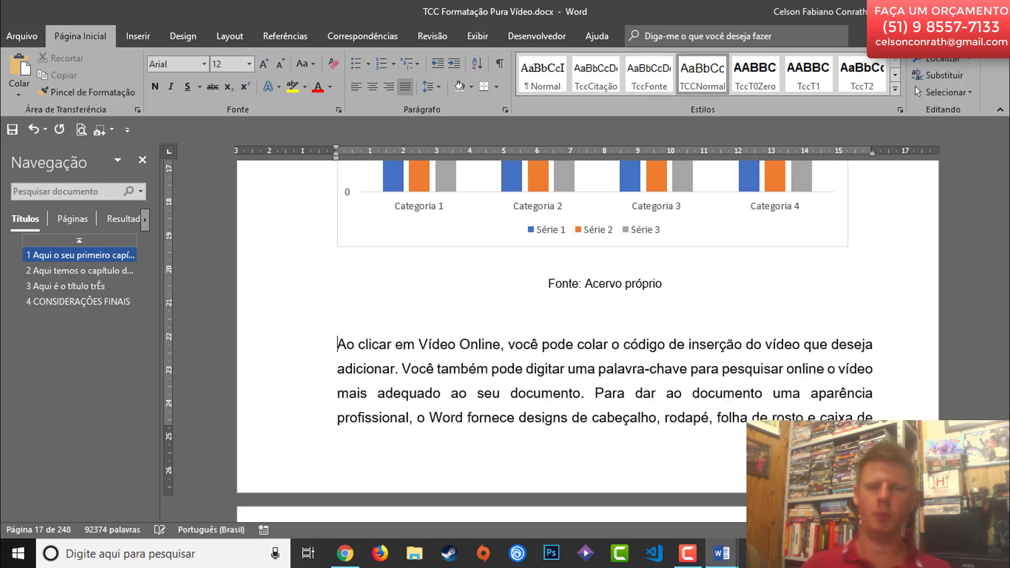
- Add the sentence "Abaixo segue gráfico demonstrando ttttt..." to the end of the paragraph just above the chart caption
scroll(629, 334, "up", 5)
scroll(629, 334, "up", 5)
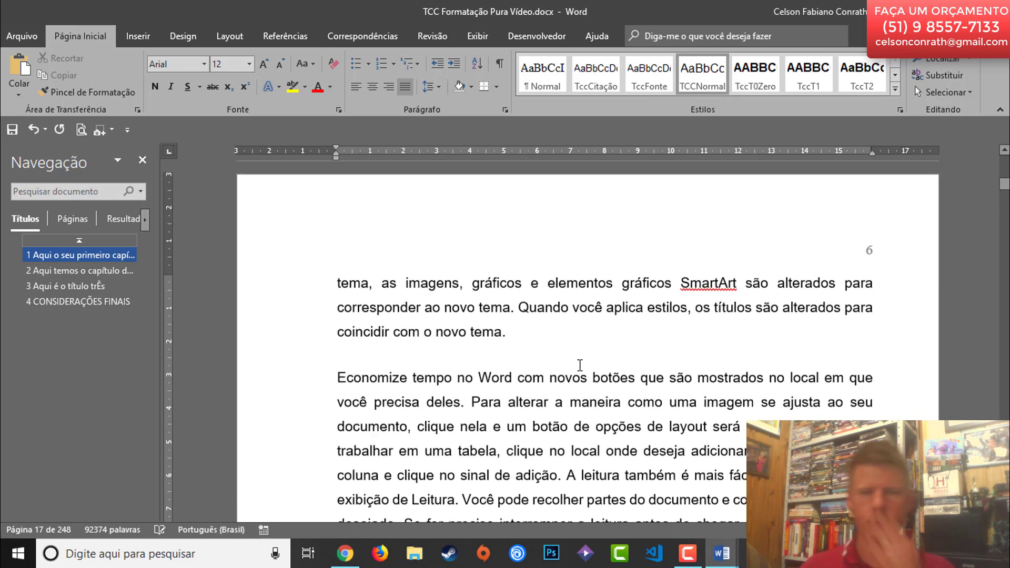
scroll(584, 357, "down", 5)
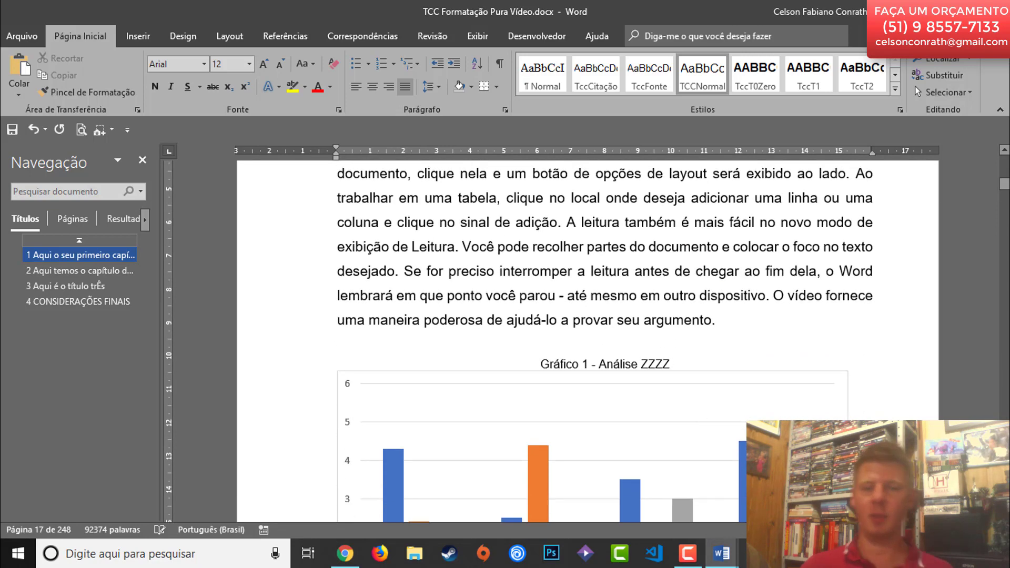
scroll(735, 390, "down", 2)
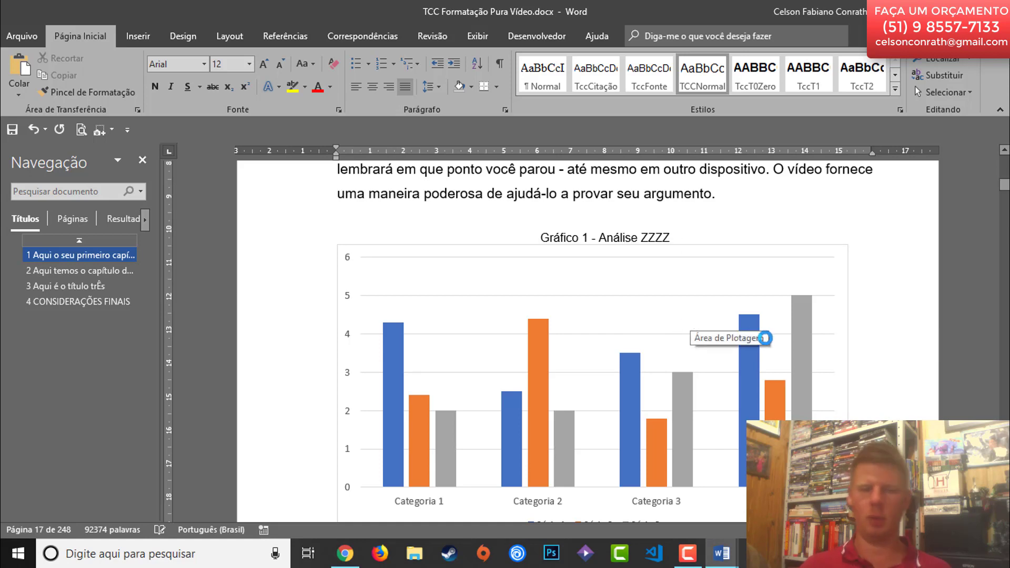
scroll(524, 324, "up", 3)
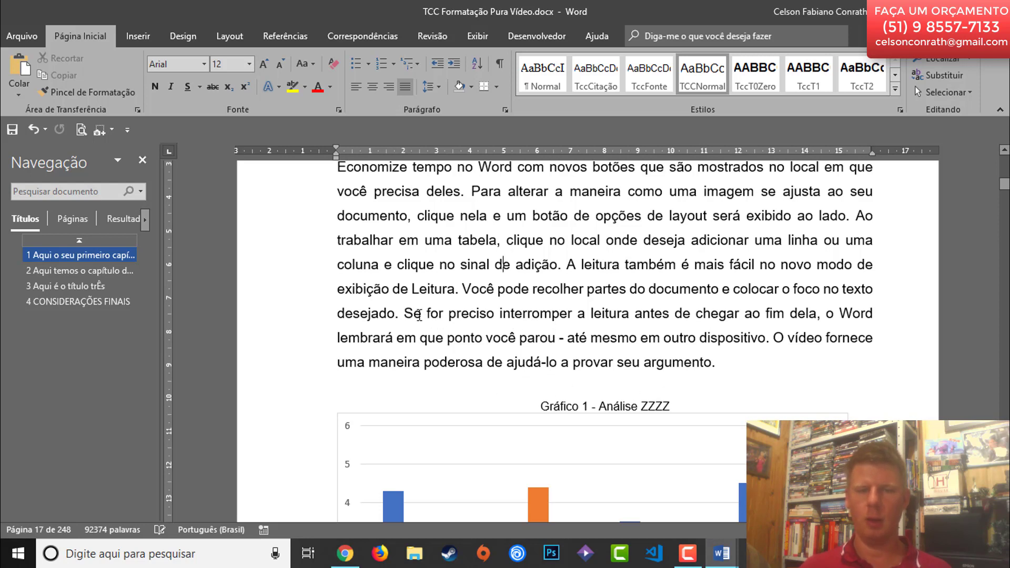
left_click(721, 362)
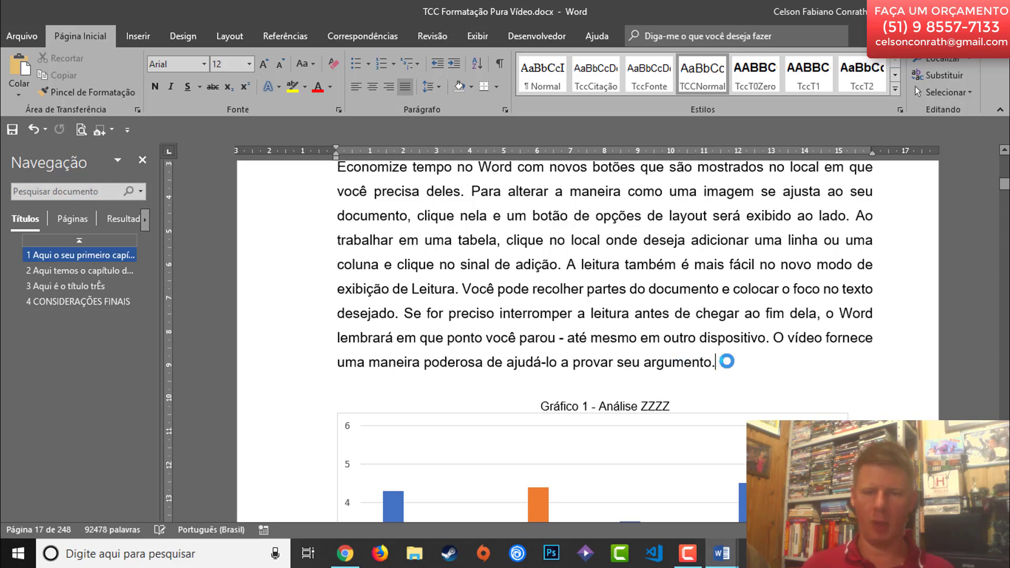
type("aBAI")
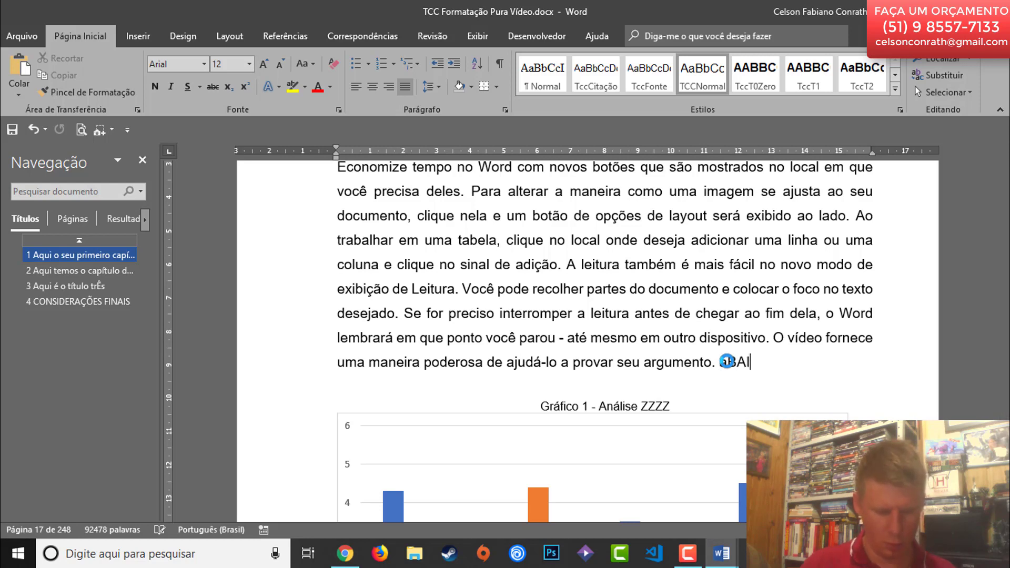
type("XO se4gue")
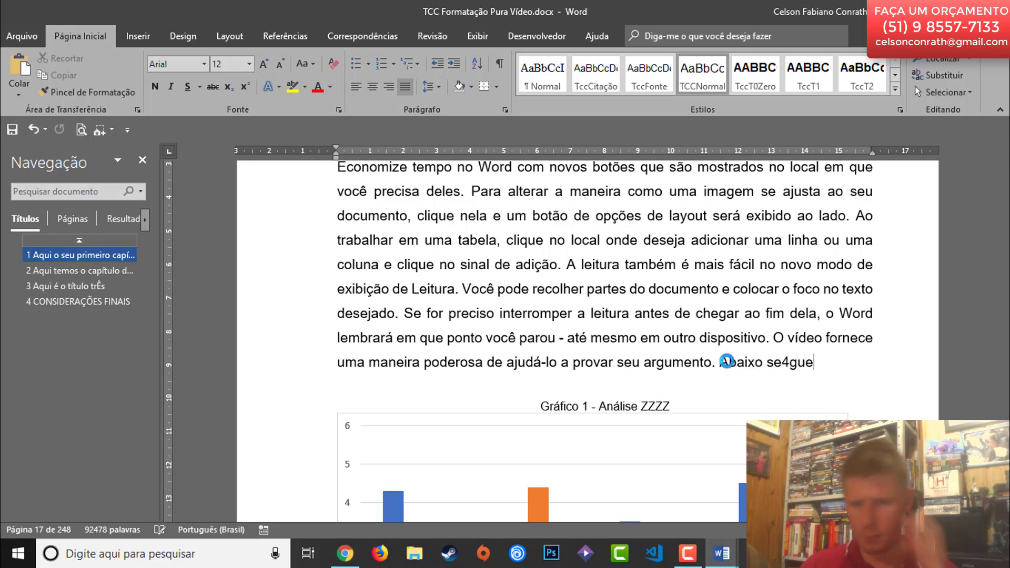
key("BackSpace")
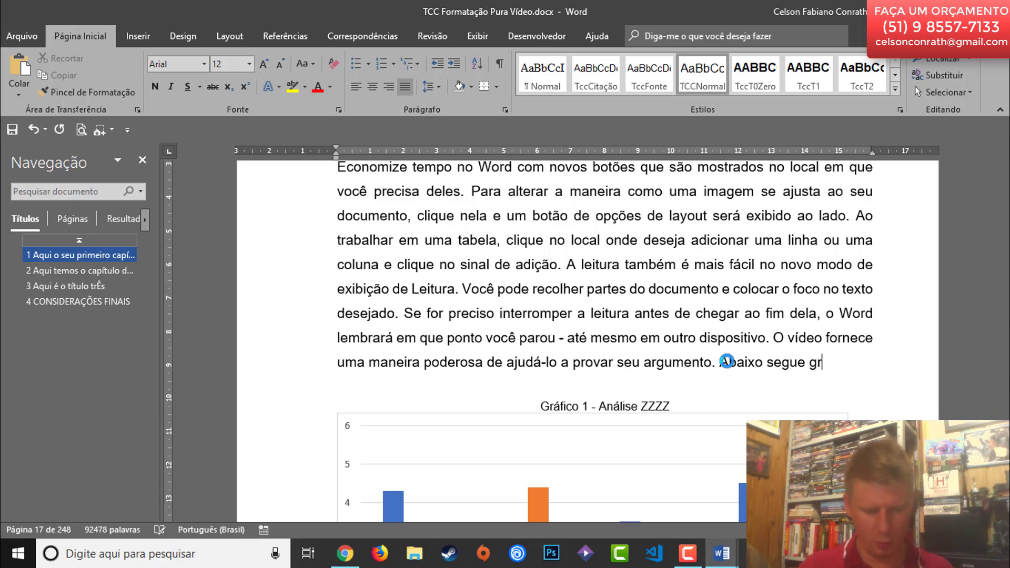
type("gráfico d")
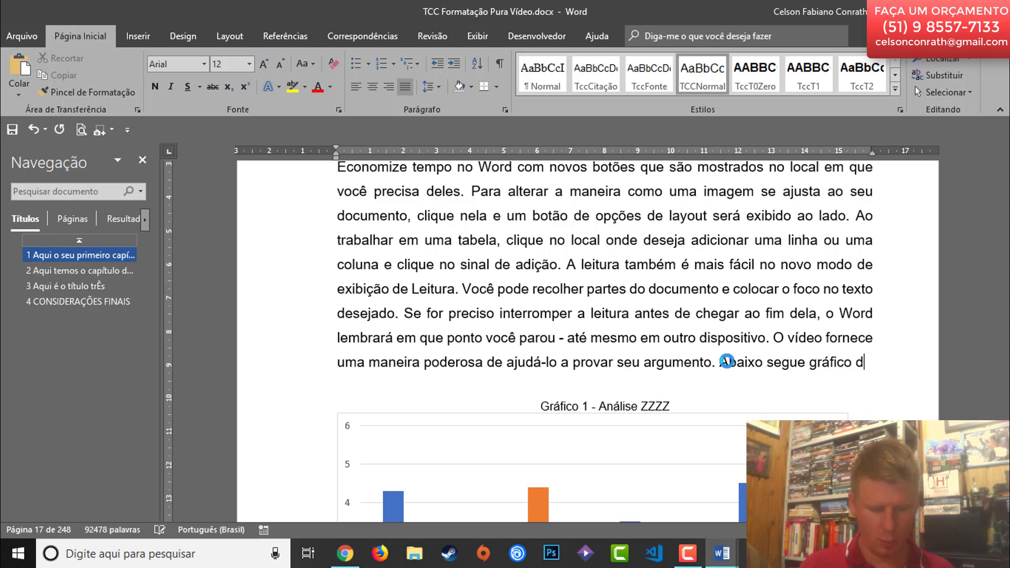
type("emonstrando ttt")
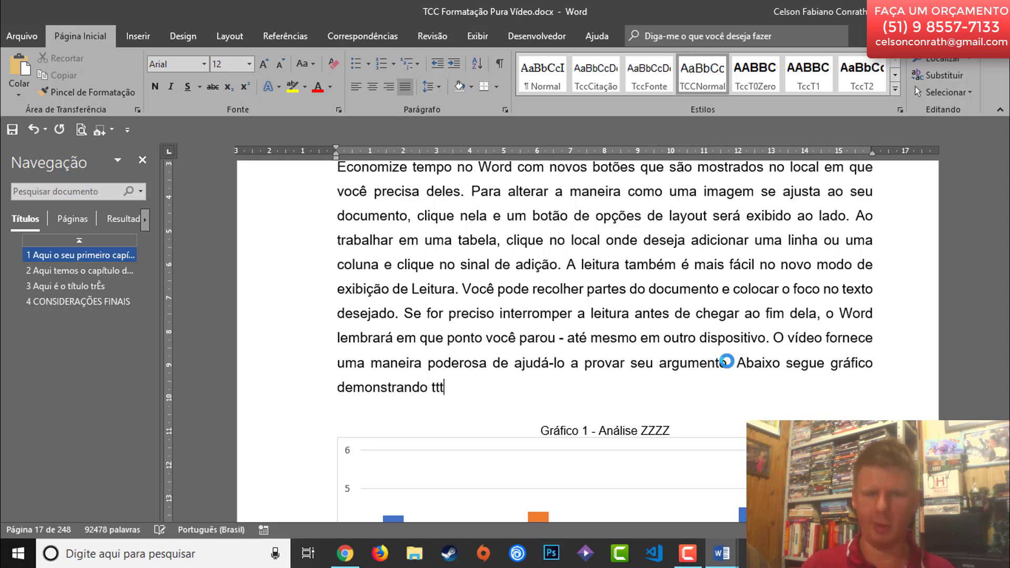
type("tt...")
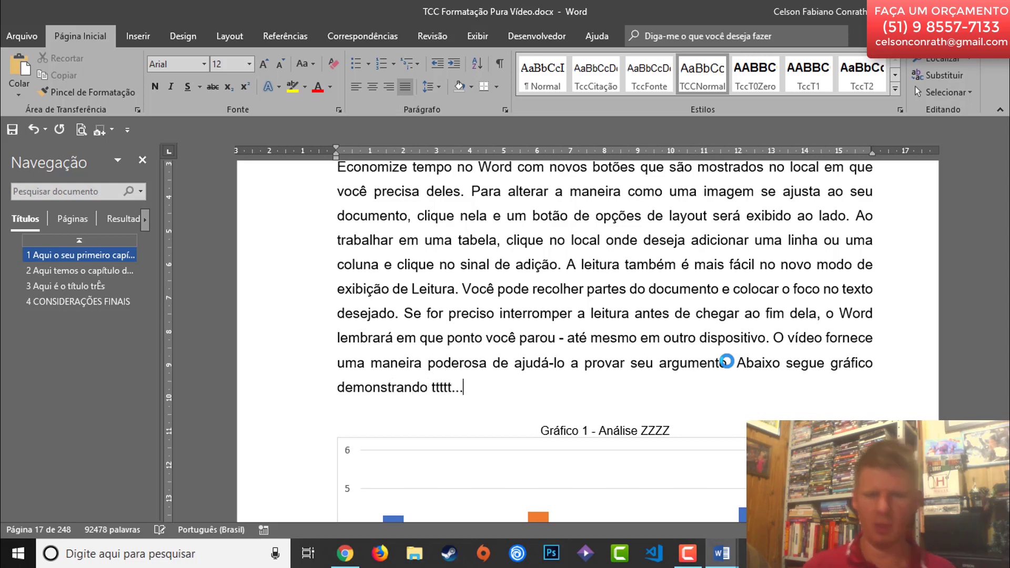
- Examine the pasted bar chart with its caption, source line and the surrounding paragraphs
scroll(732, 361, "down", 3)
scroll(732, 361, "down", 6)
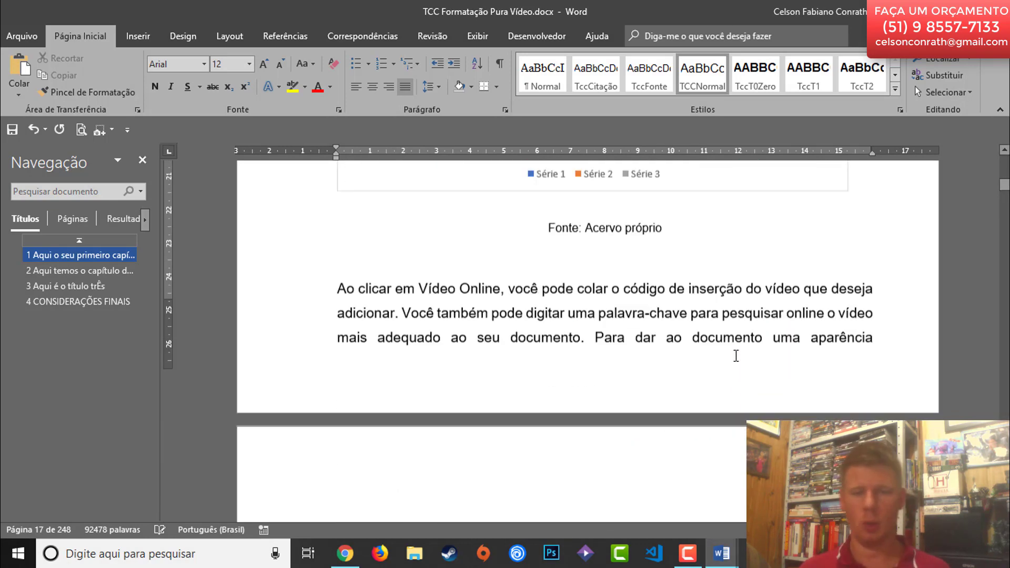
scroll(737, 354, "up", 4)
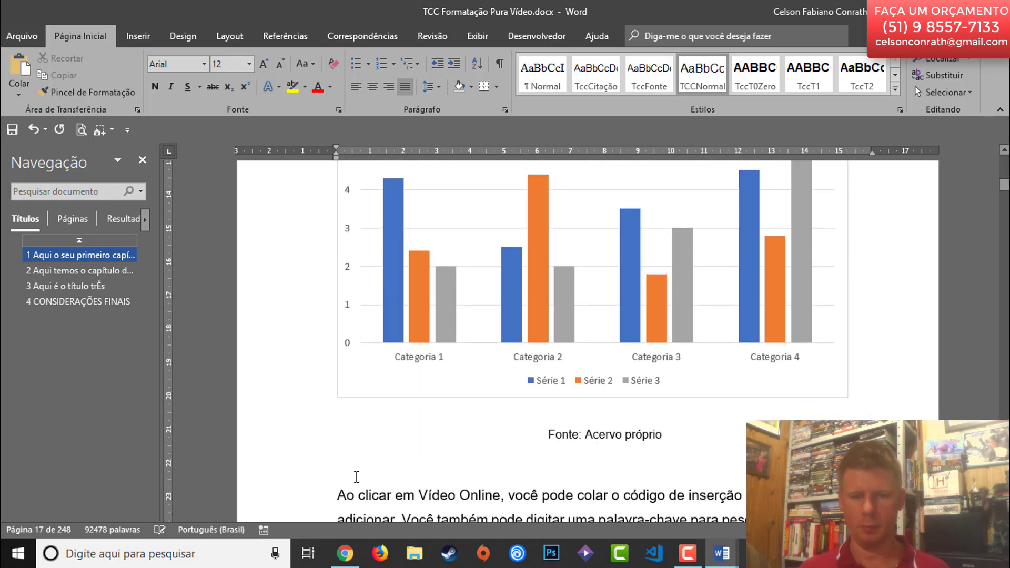
scroll(612, 457, "up", 6)
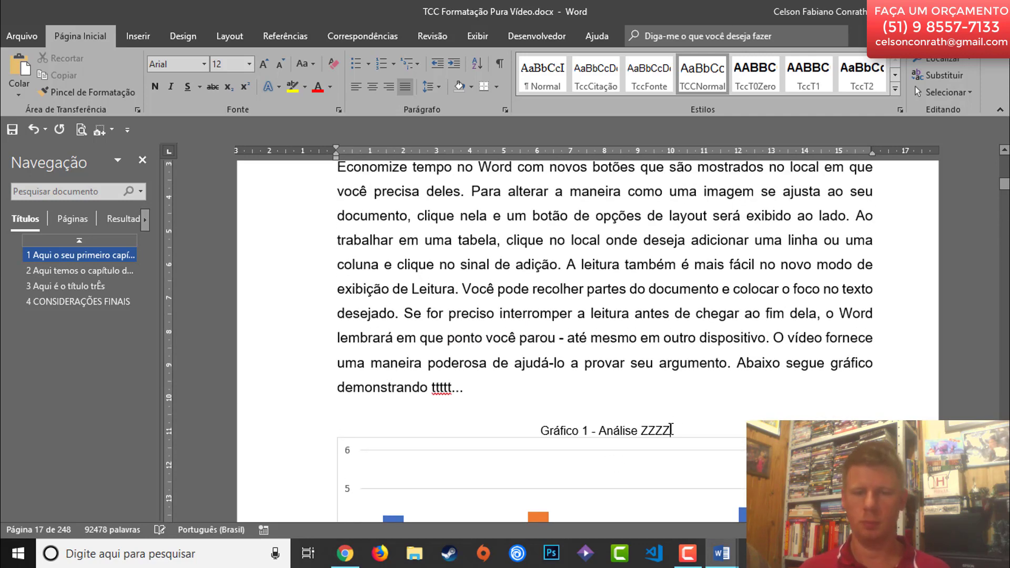
triple_click(545, 434)
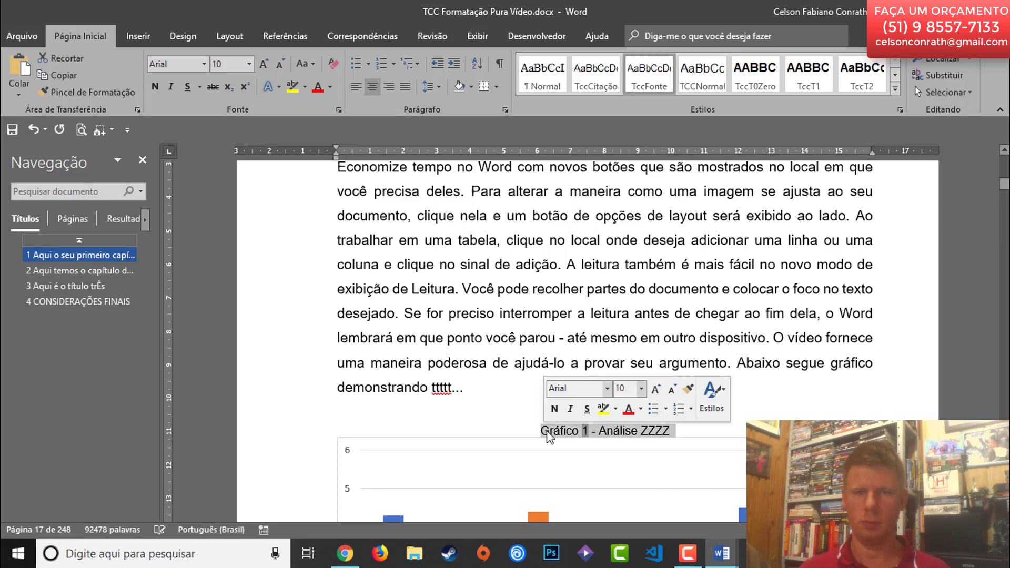
left_click(434, 35)
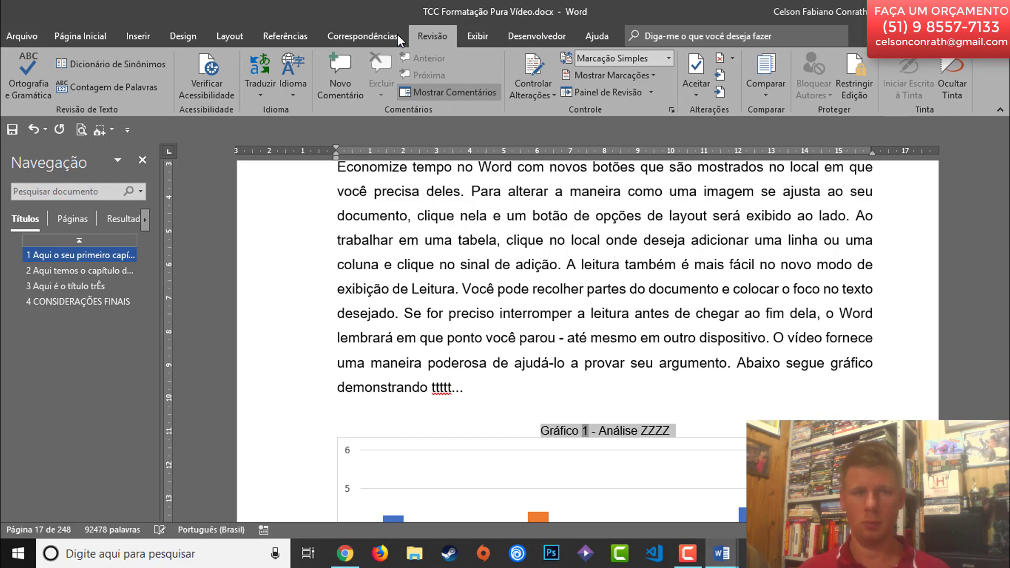
left_click(308, 32)
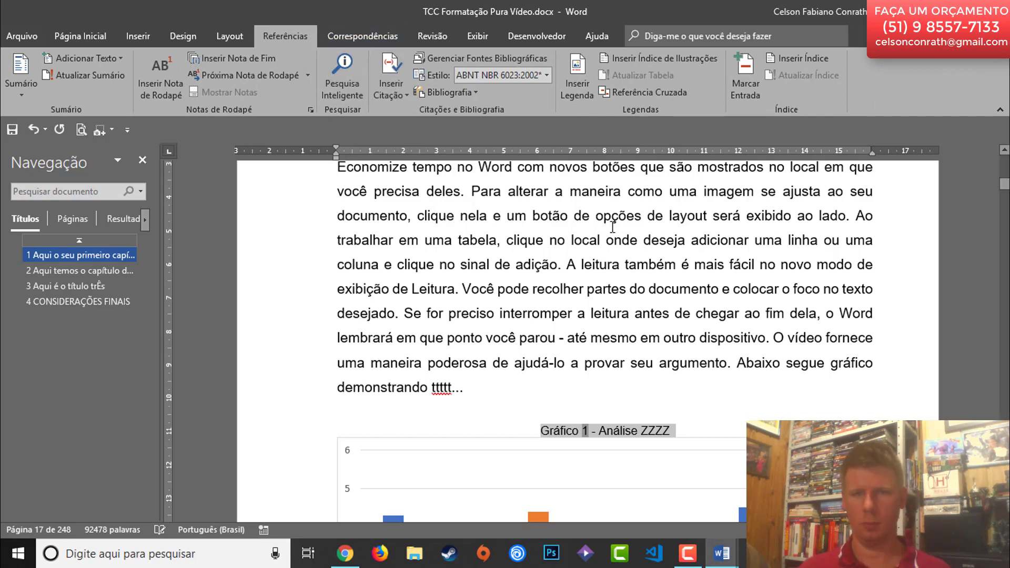
scroll(612, 228, "down", 7)
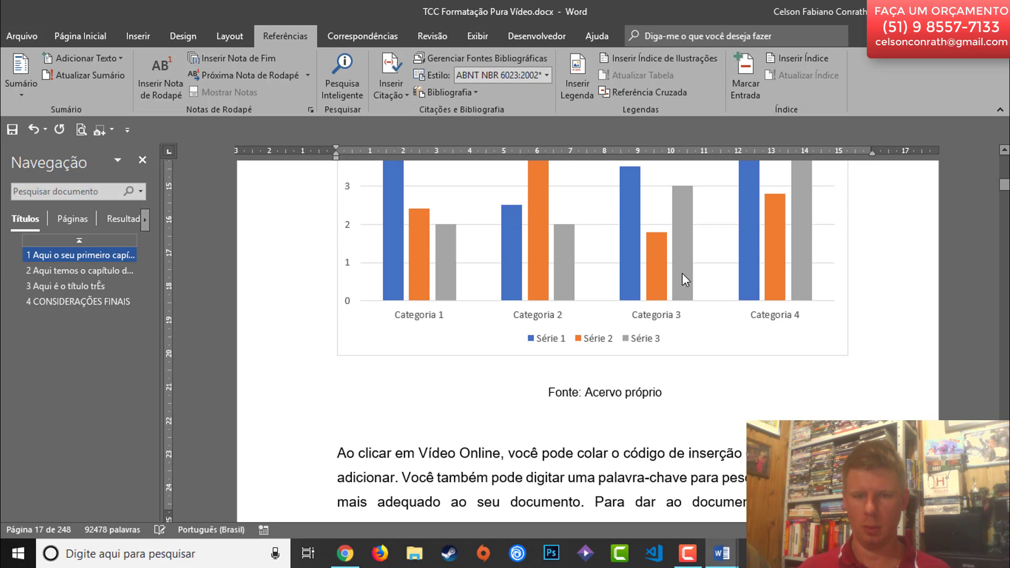
scroll(705, 291, "up", 5)
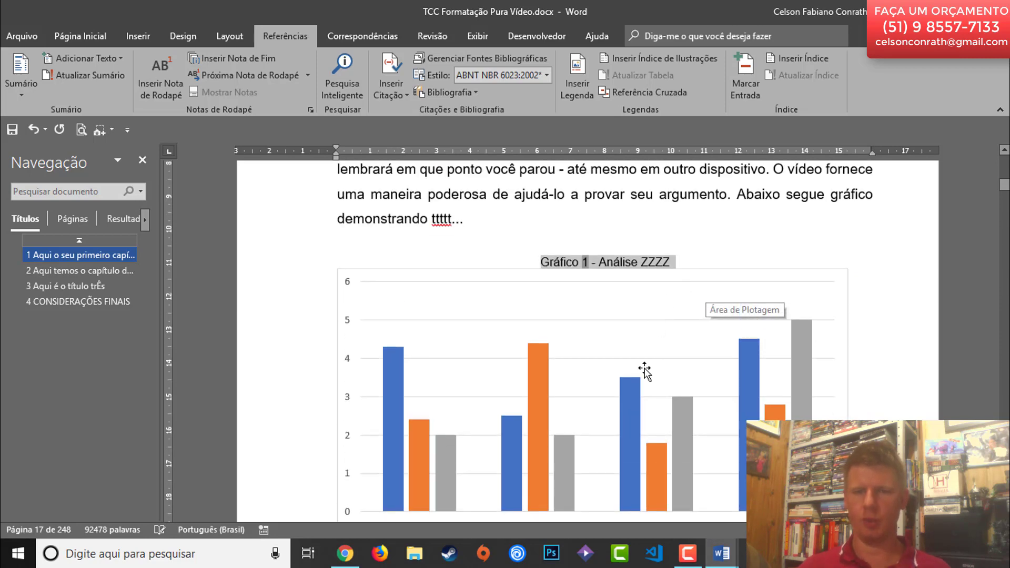
scroll(645, 362, "up", 4)
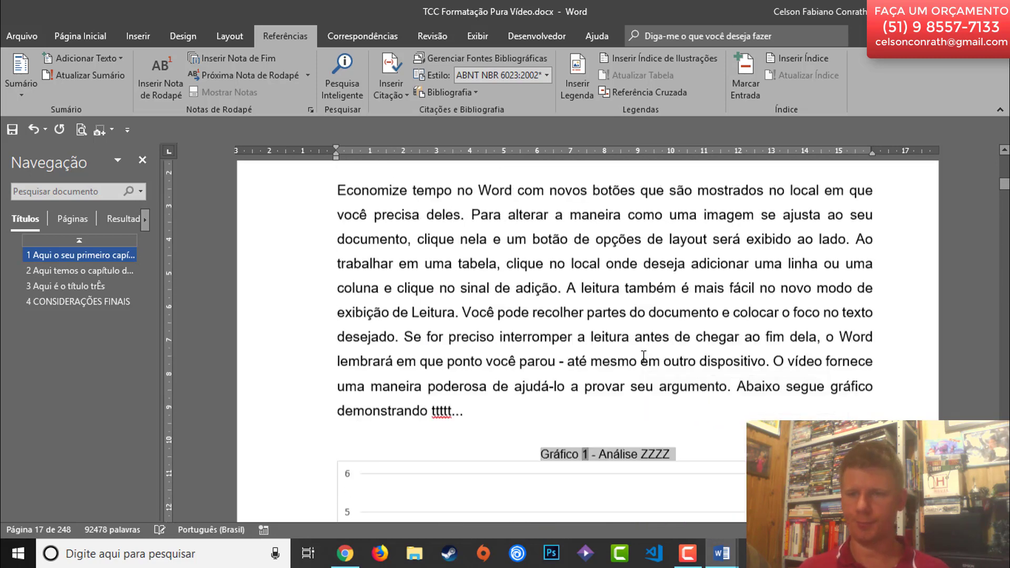
scroll(643, 356, "down", 2)
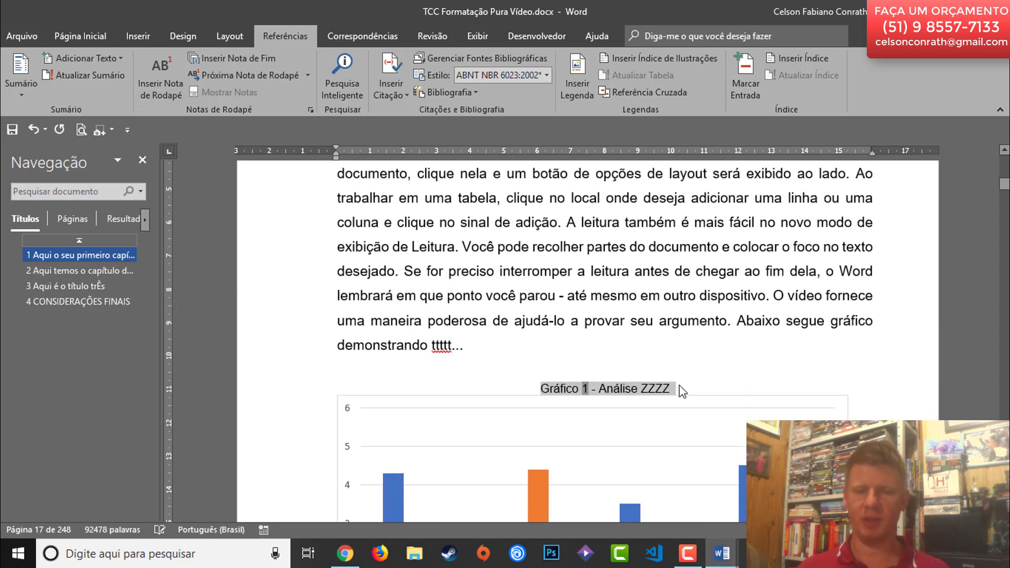
left_click_drag(677, 389, 595, 388)
left_click(566, 388)
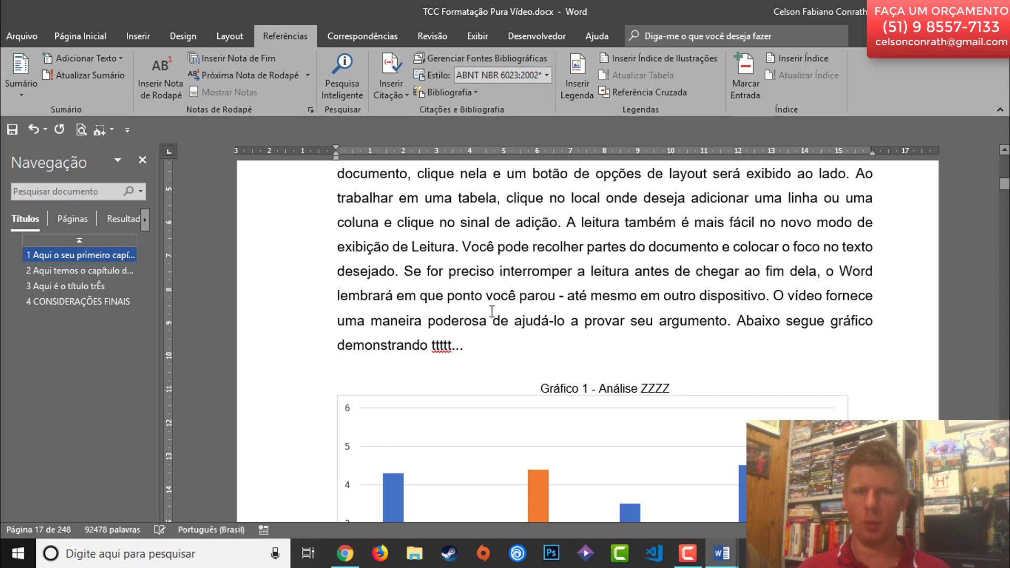
left_click(567, 96)
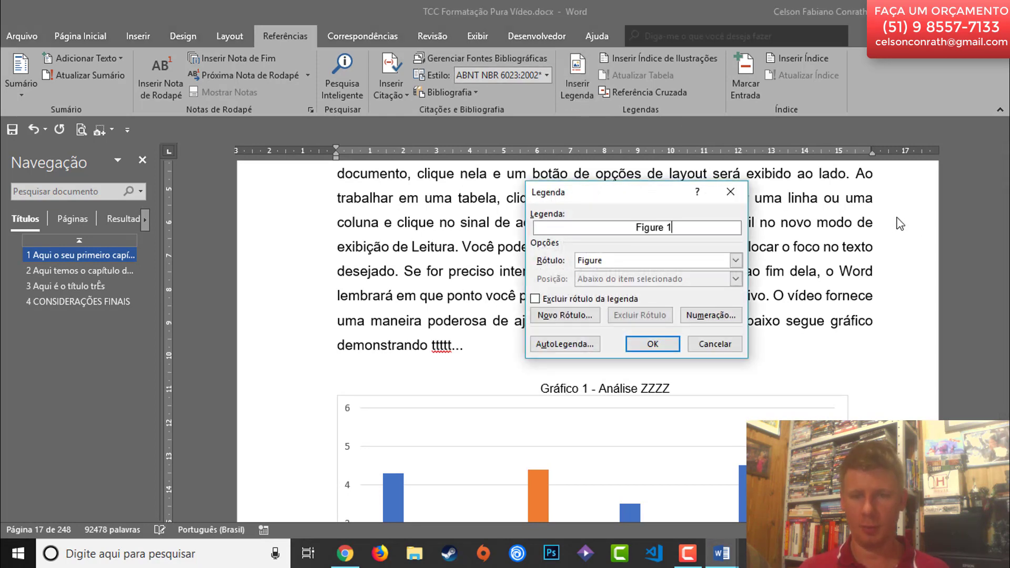
left_click(730, 191)
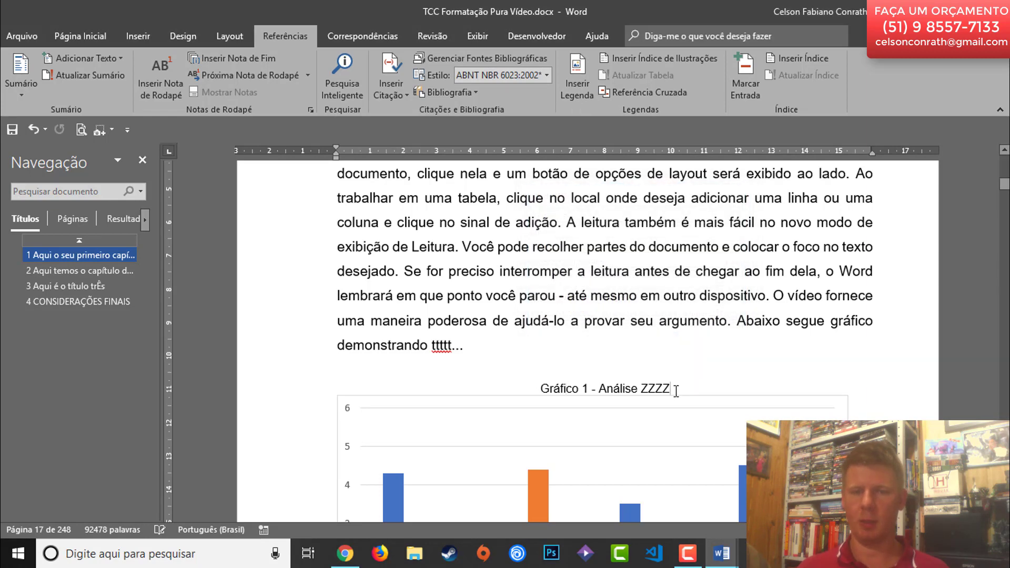
- Insert a caption above the bar chart using the Gráfico label and the text "Gráfico 2 - Teste gráfico"
left_click(616, 418)
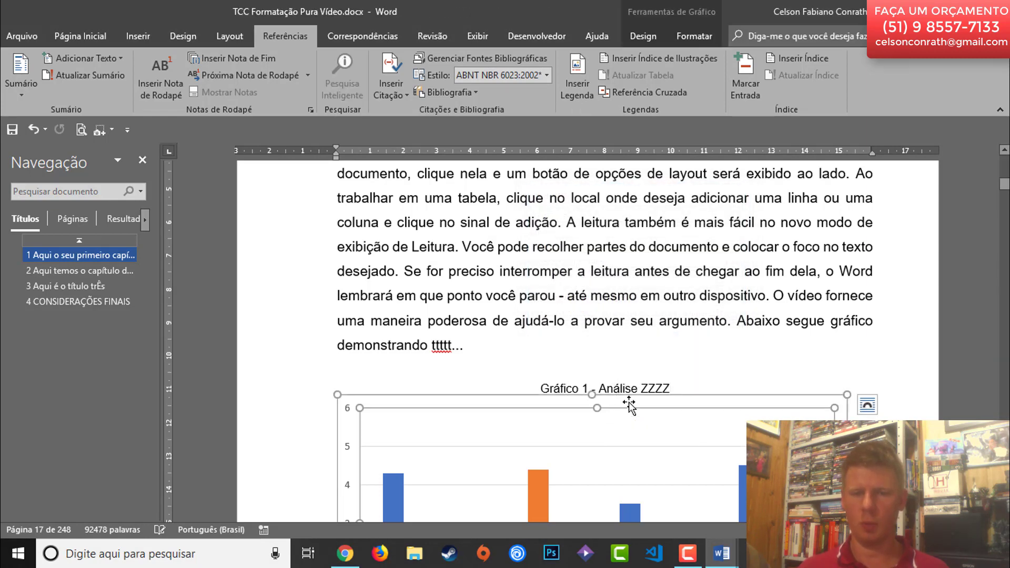
right_click(629, 403)
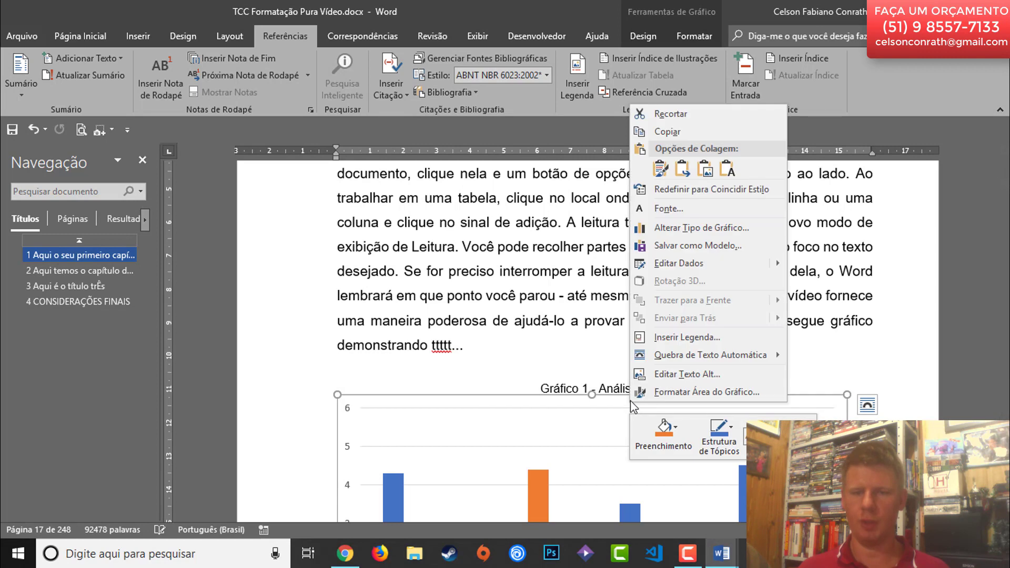
left_click(696, 338)
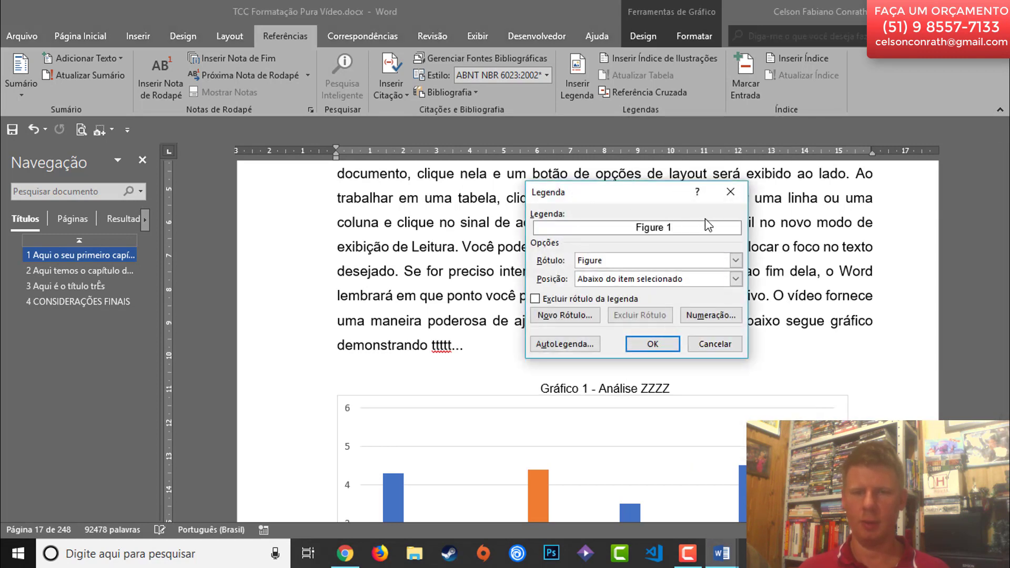
left_click(633, 261)
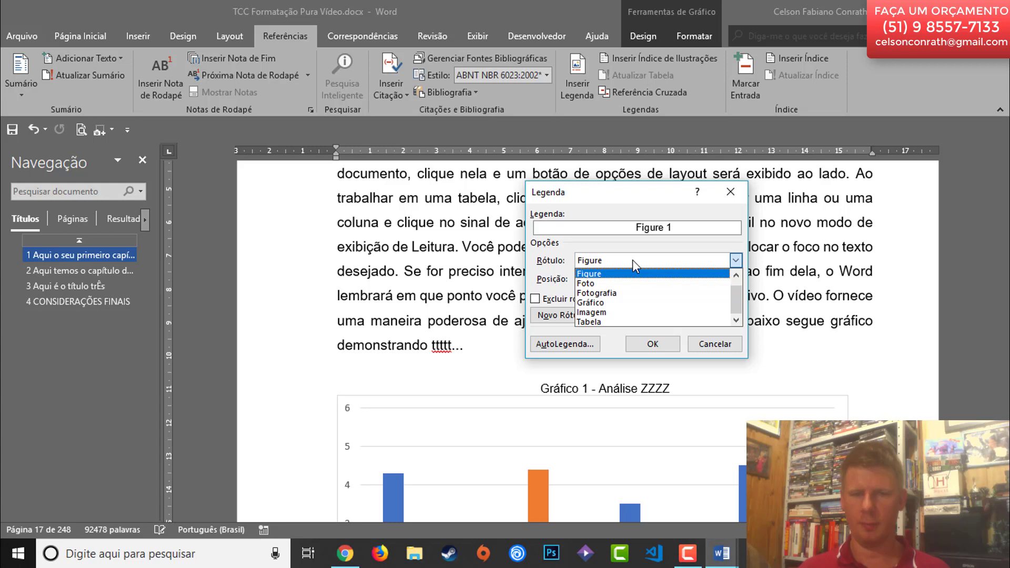
left_click(597, 304)
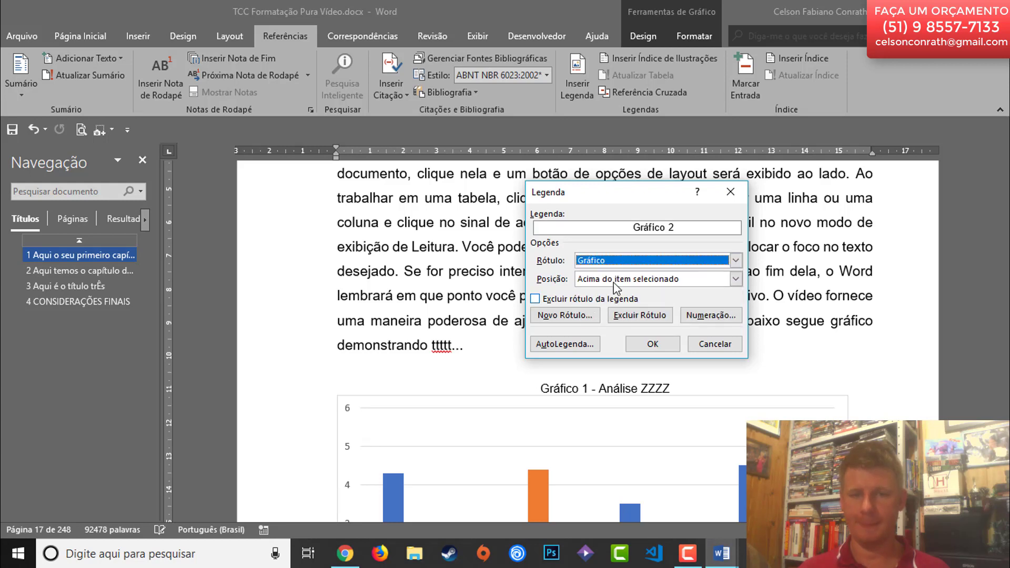
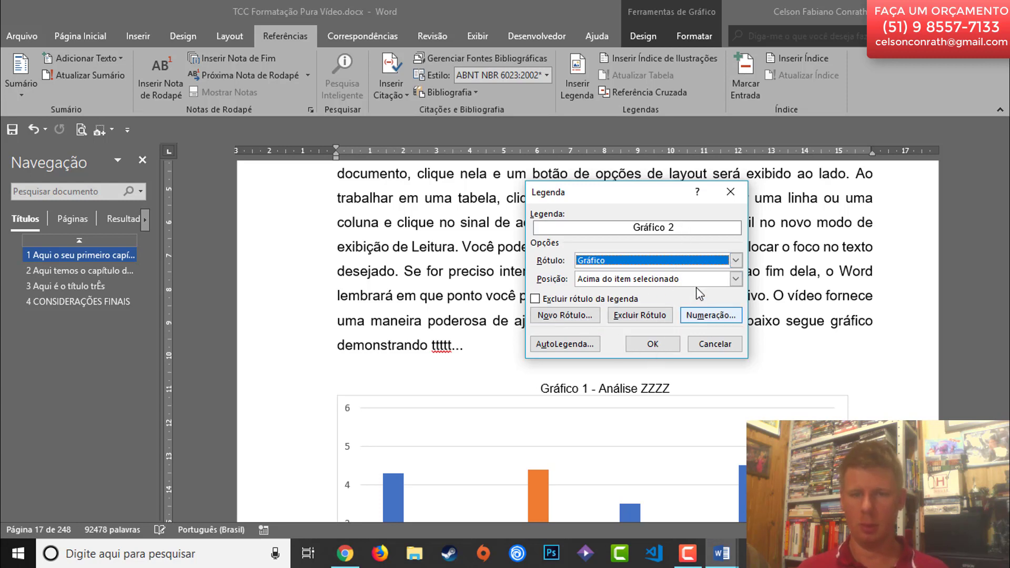
left_click(678, 228)
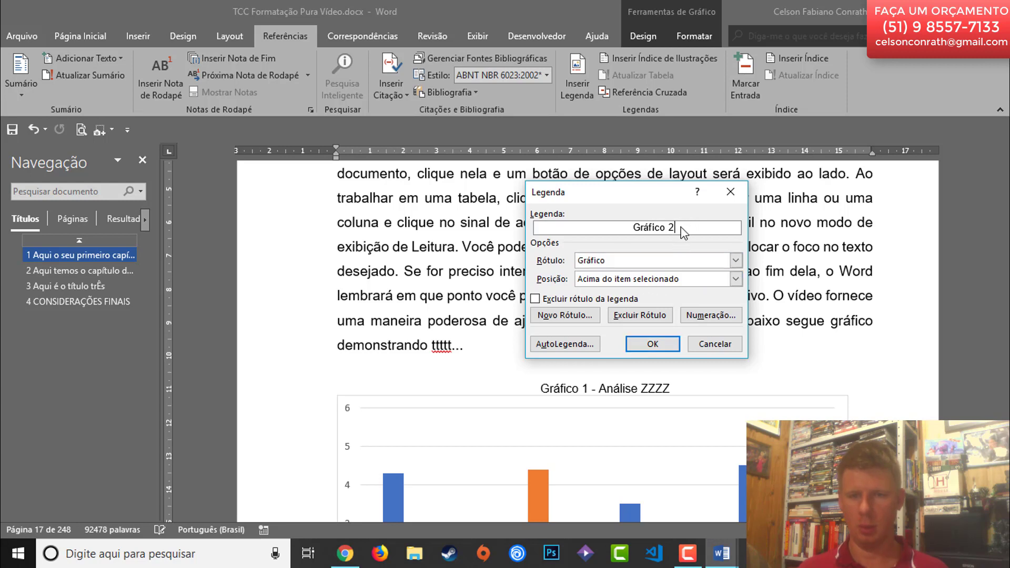
type("- ")
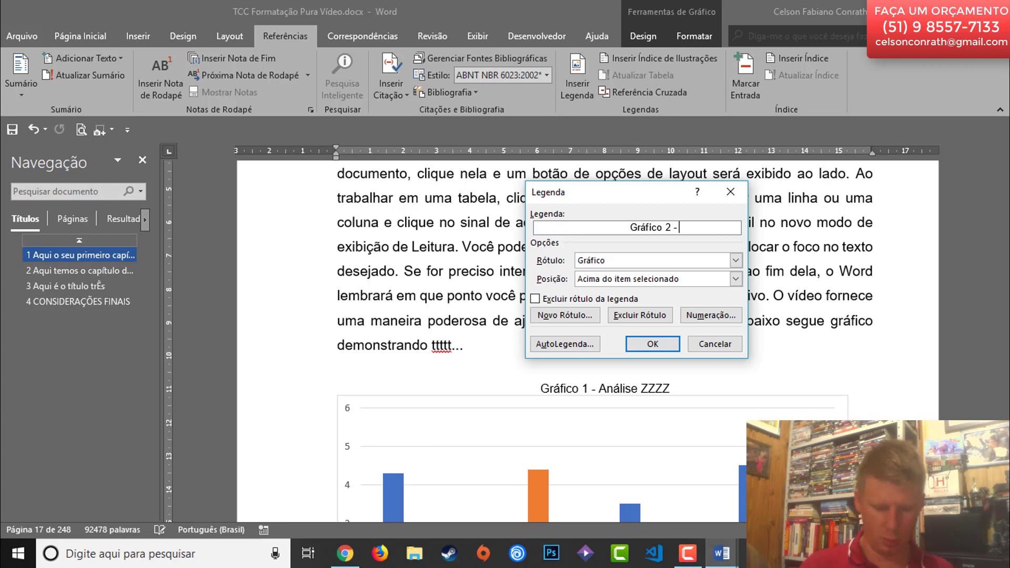
type("Grafico")
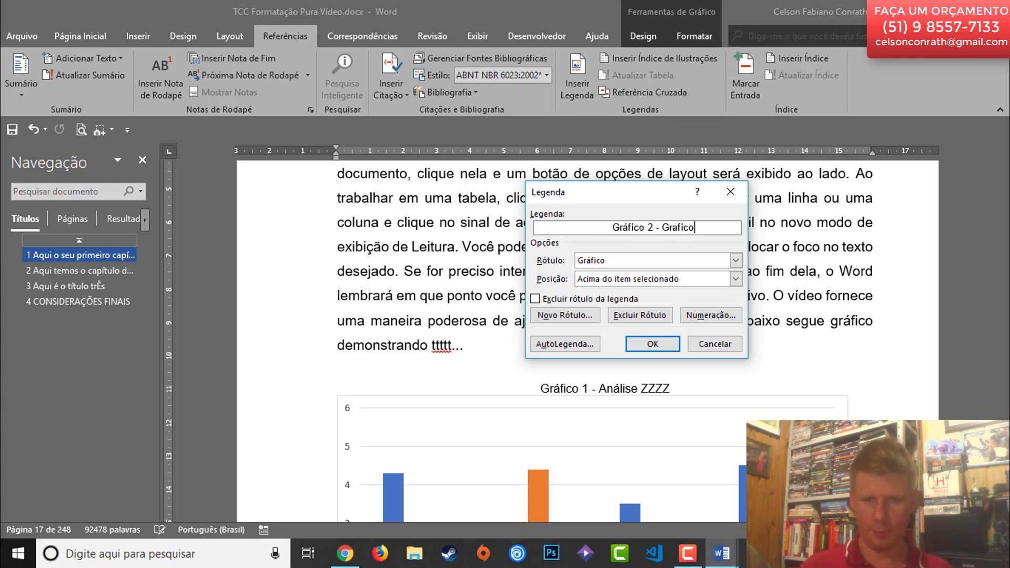
key("BackSpace")
key("BackSpace")
key("BackSpace")
key("BackSpace")
key("BackSpace")
key("BackSpace")
key("BackSpace")
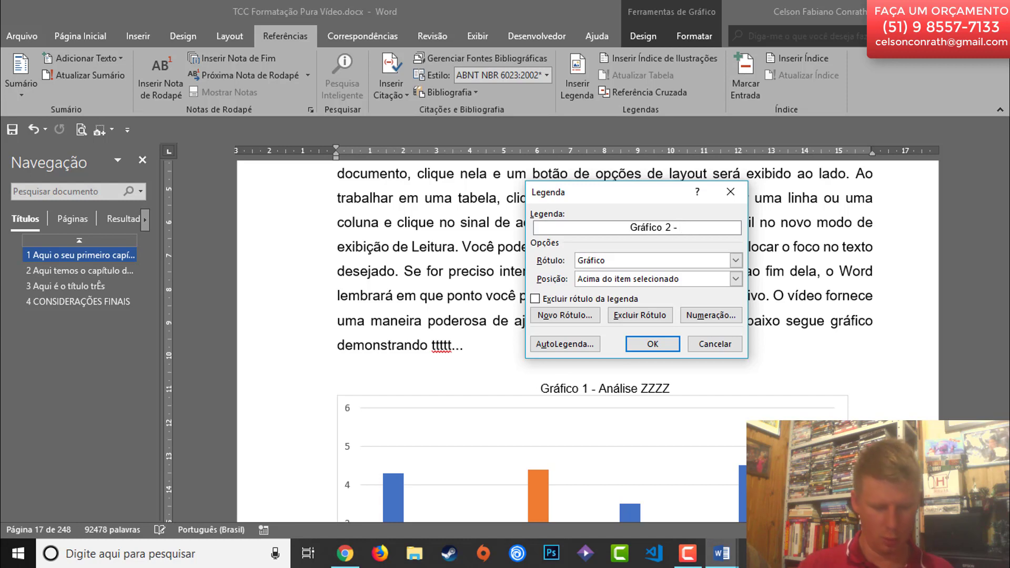
type("Teste")
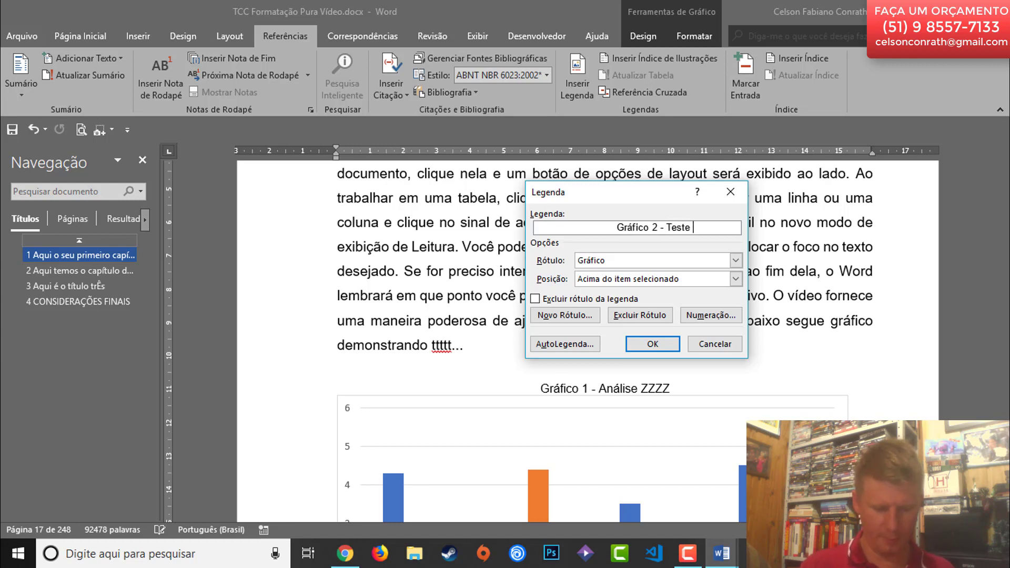
type(" gráfi")
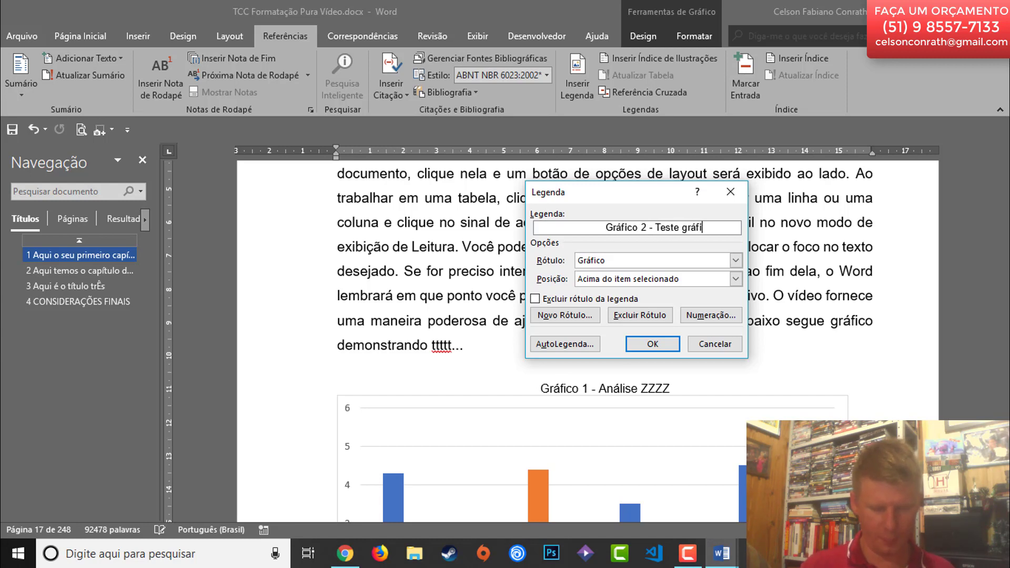
type("co")
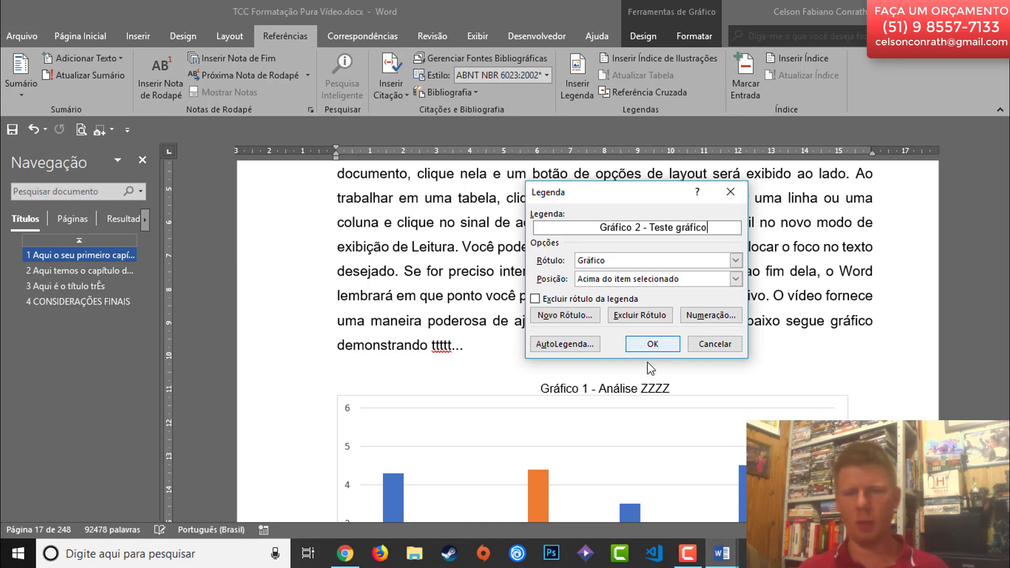
left_click(653, 344)
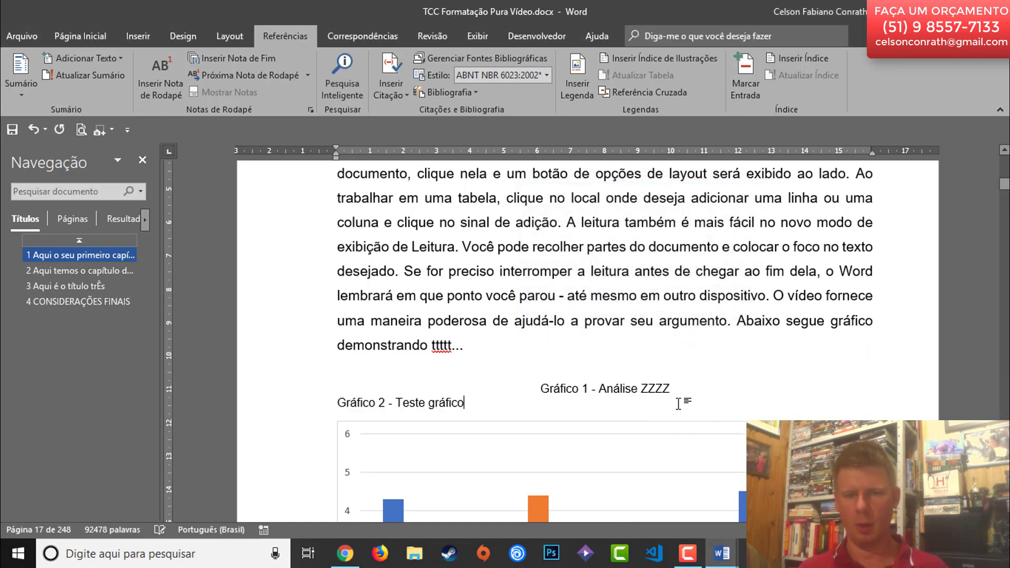
- Delete both captions above the bar chart, "Gráfico 1 - Análise ZZZZ" and "Gráfico 2 - Teste gráfico"
left_click_drag(671, 388, 542, 389)
key("Delete")
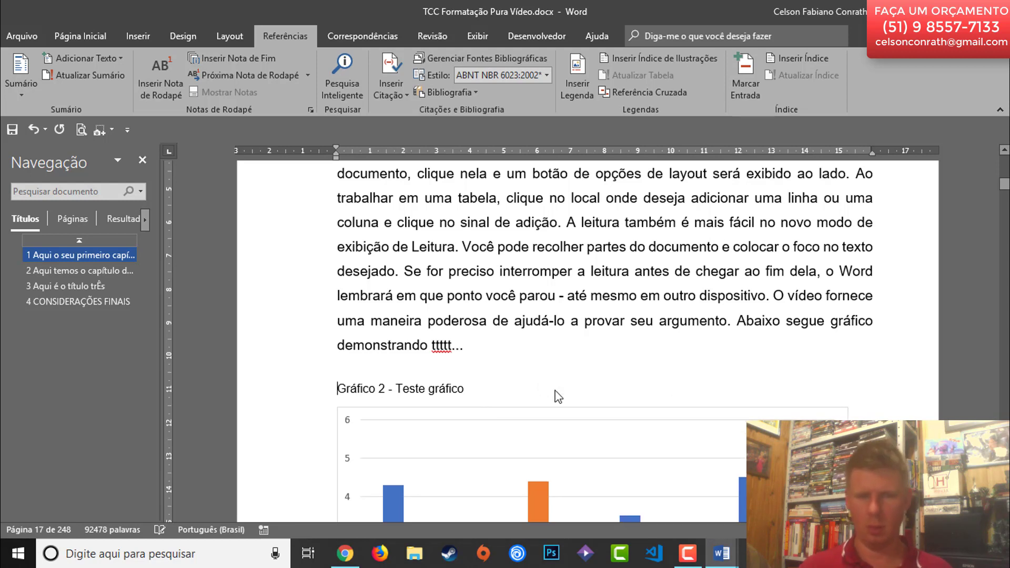
key("ctrl+Right")
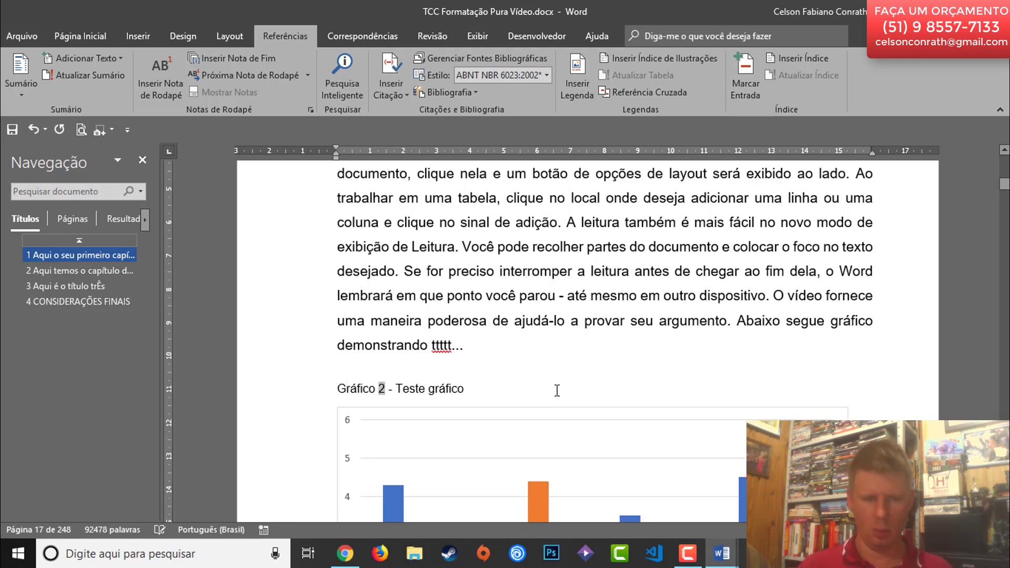
key("End")
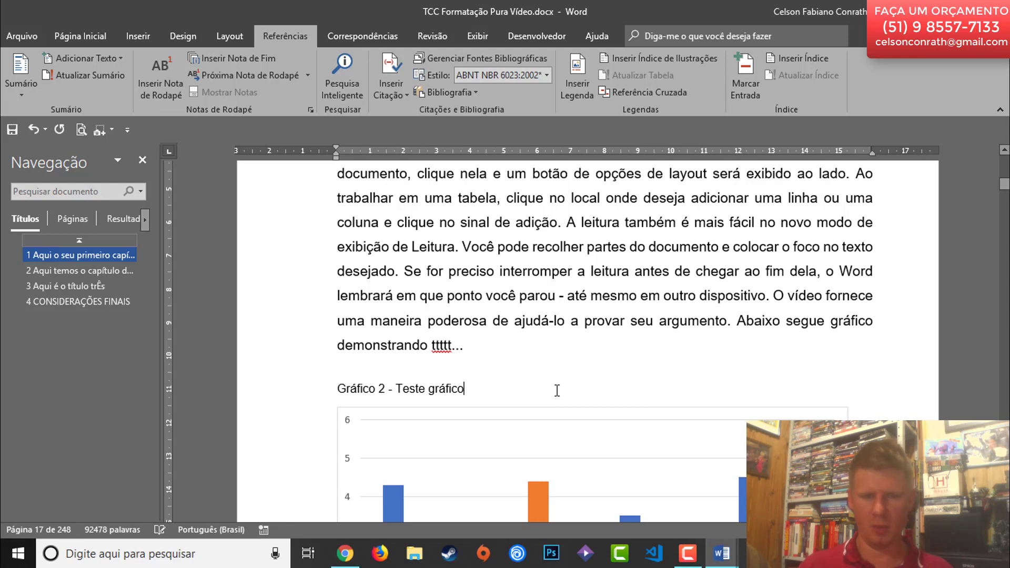
key("shift+Home")
key("Delete")
- Insert the caption "Gráfico 1 - Teste legenda gráfico" above the bar chart and center it
scroll(557, 390, "down", 4)
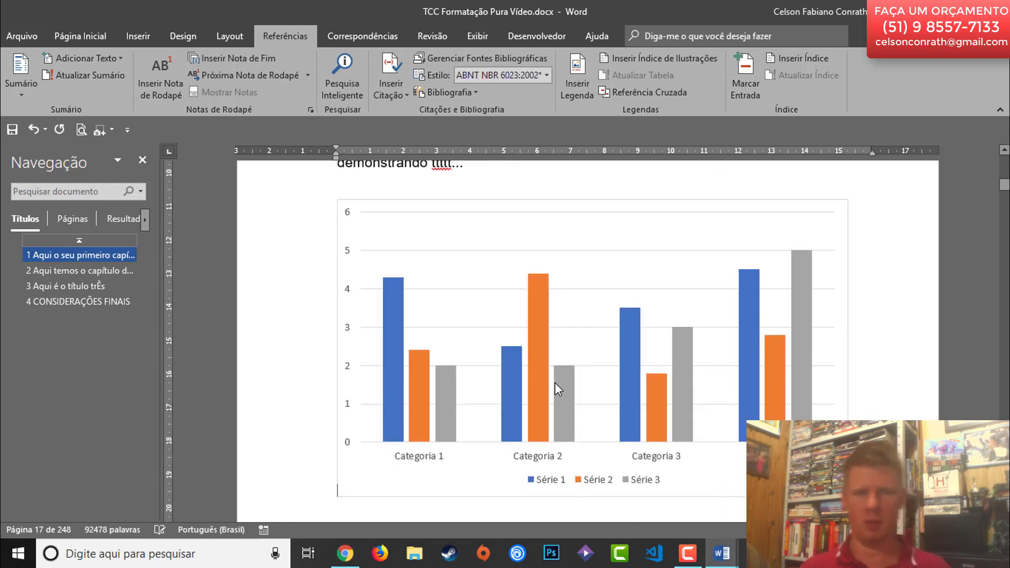
left_click(547, 305)
left_click(639, 240)
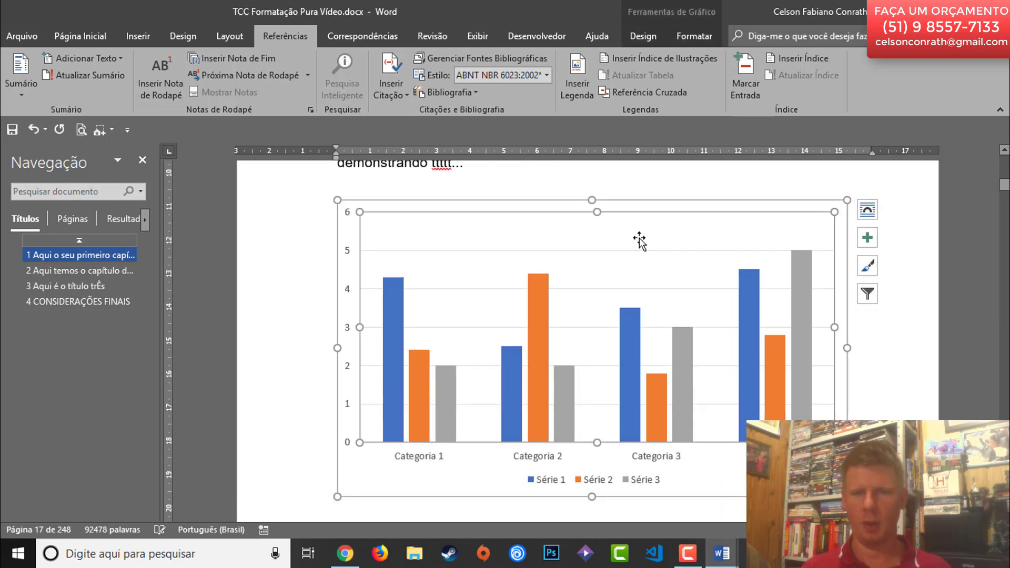
right_click(634, 210)
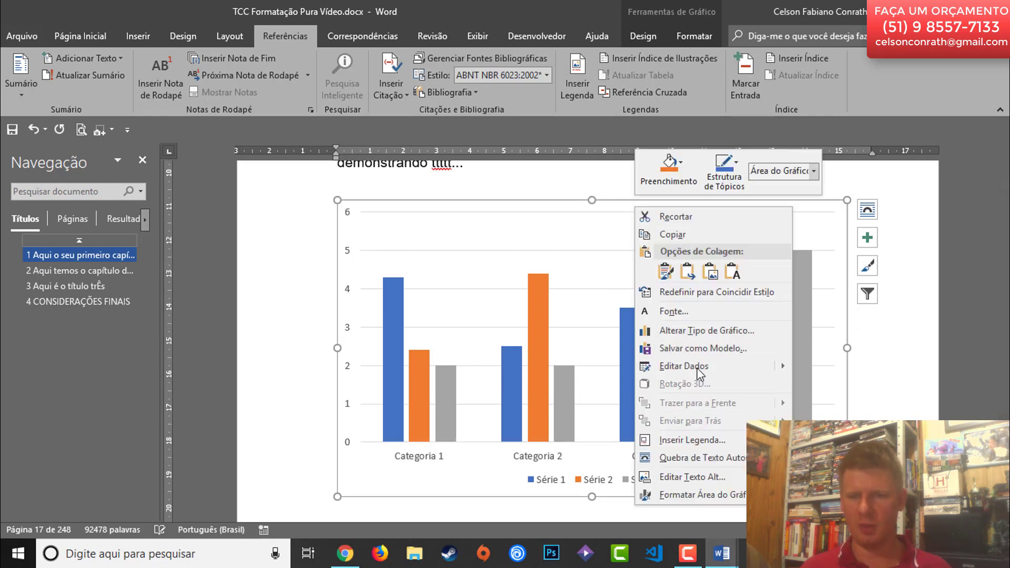
left_click(693, 439)
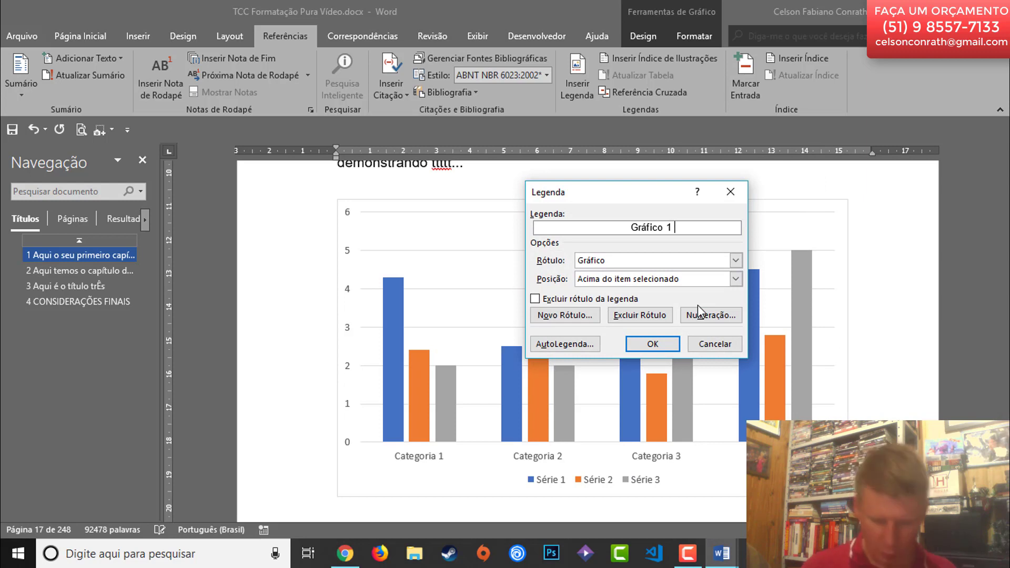
type("- Teste l")
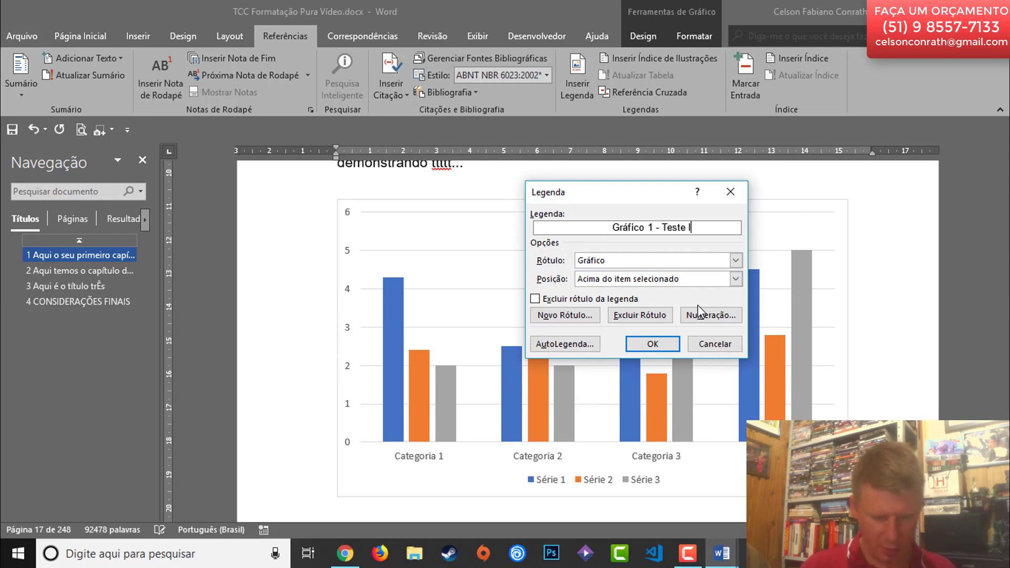
type("egenda gr")
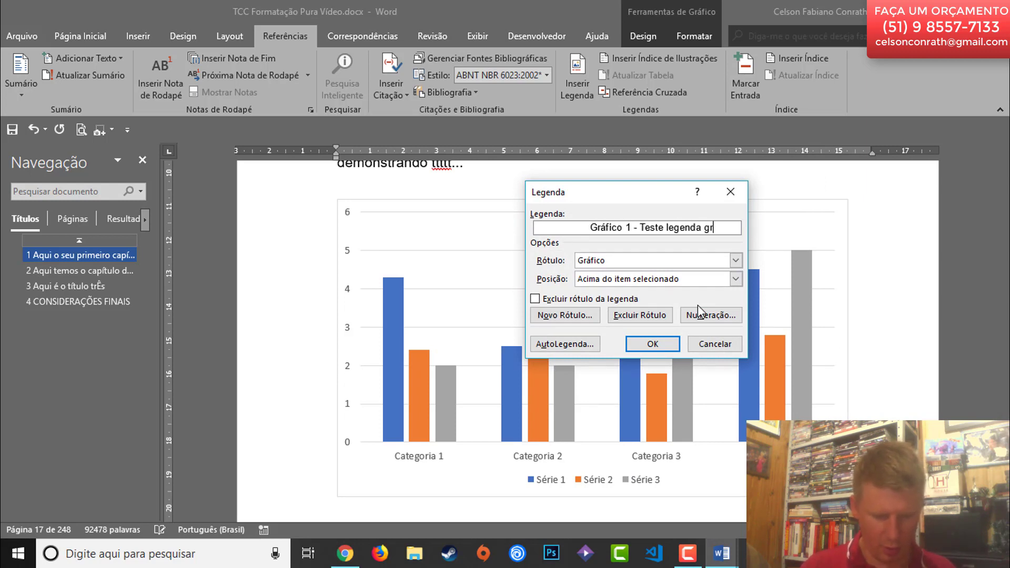
type("áfico")
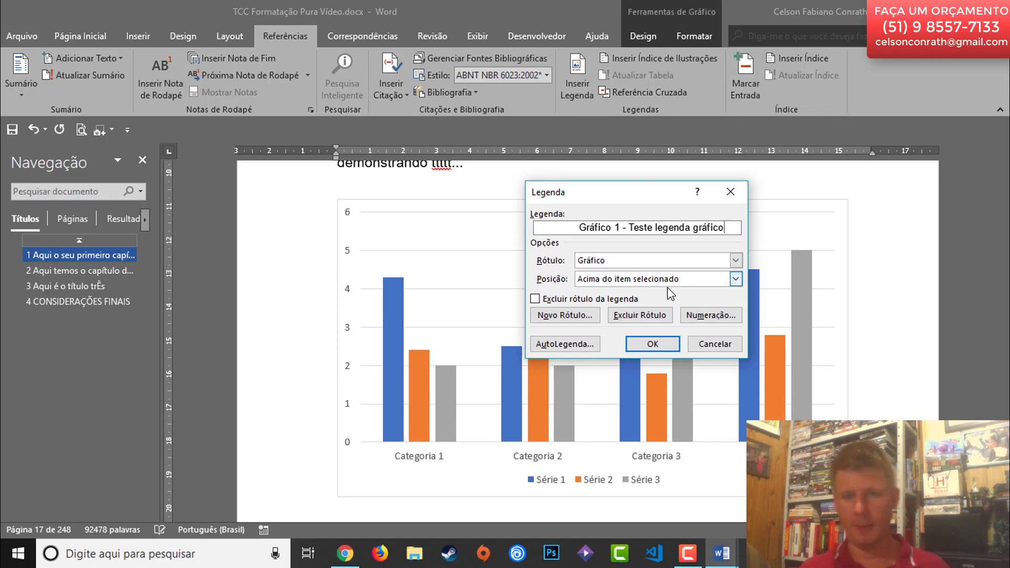
left_click(638, 344)
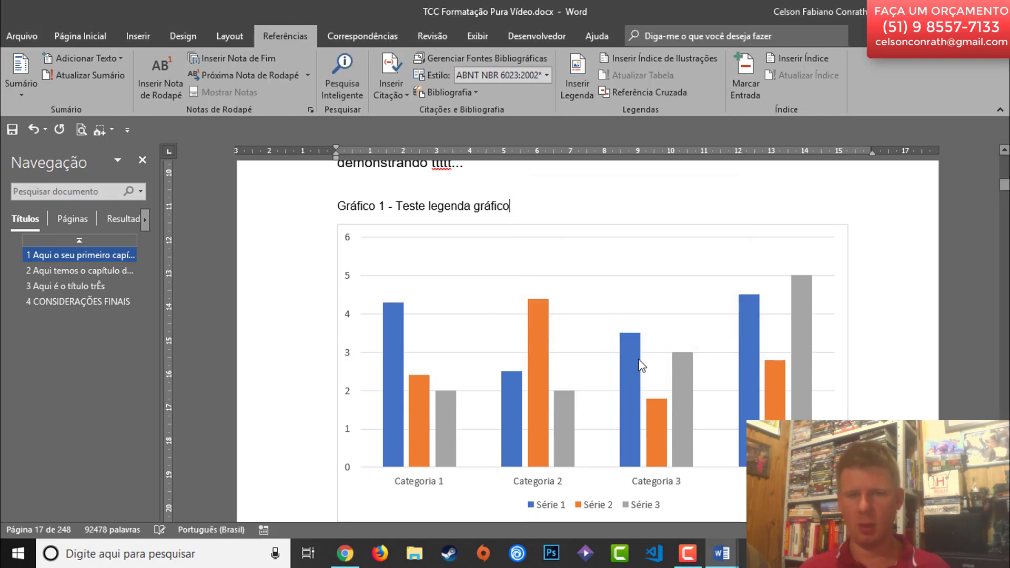
key("ctrl+e")
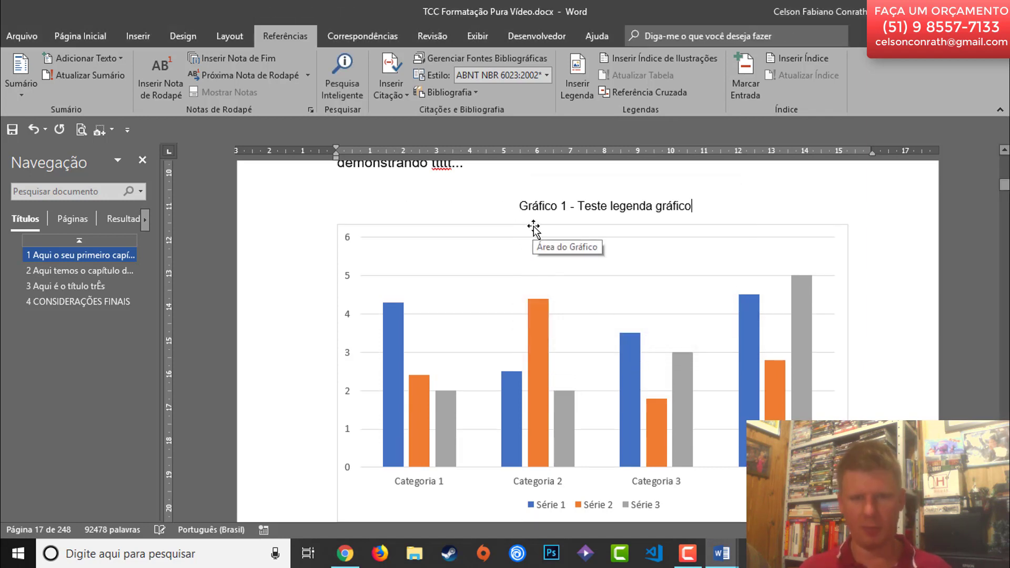
- Review the captioned bar chart, its source line and the body text on the surrounding pages
scroll(552, 226, "up", 2)
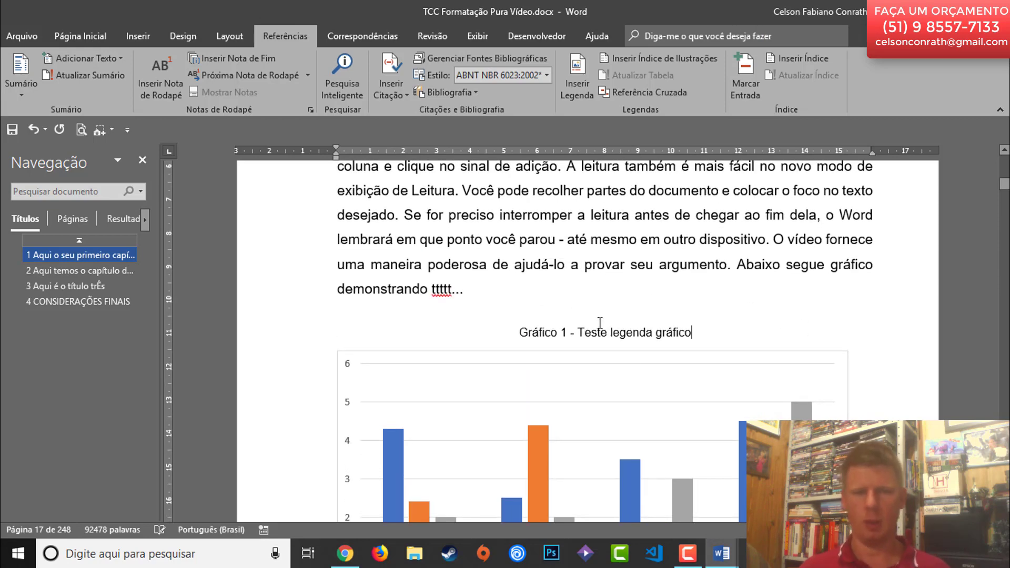
scroll(598, 321, "down", 6)
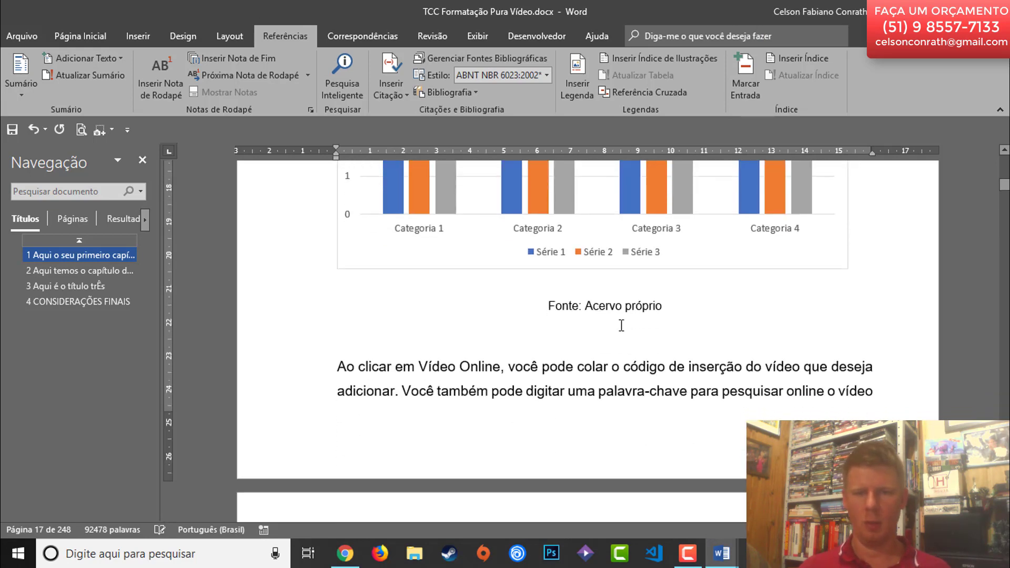
left_click(563, 294)
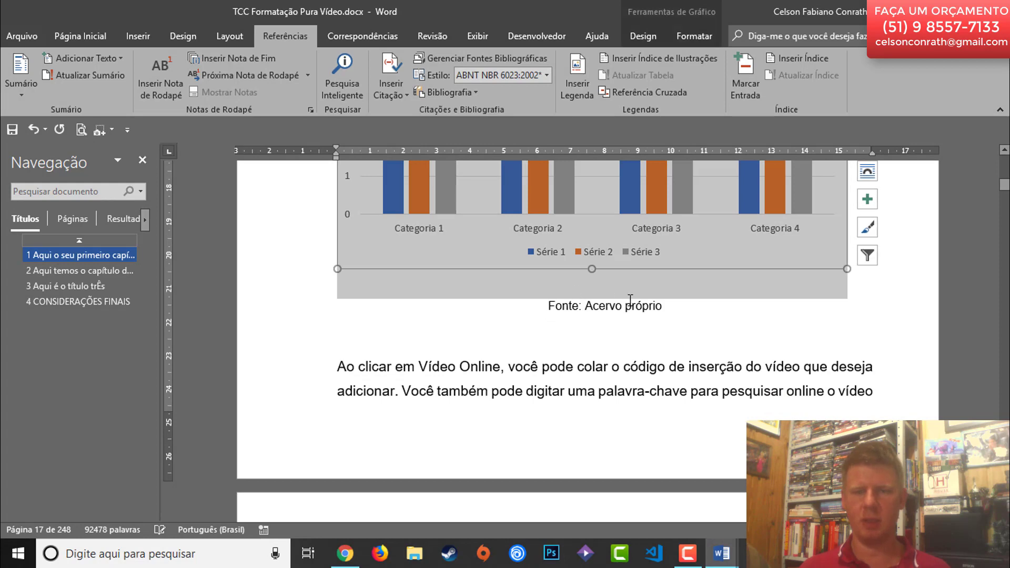
left_click(642, 320)
scroll(684, 321, "up", 4)
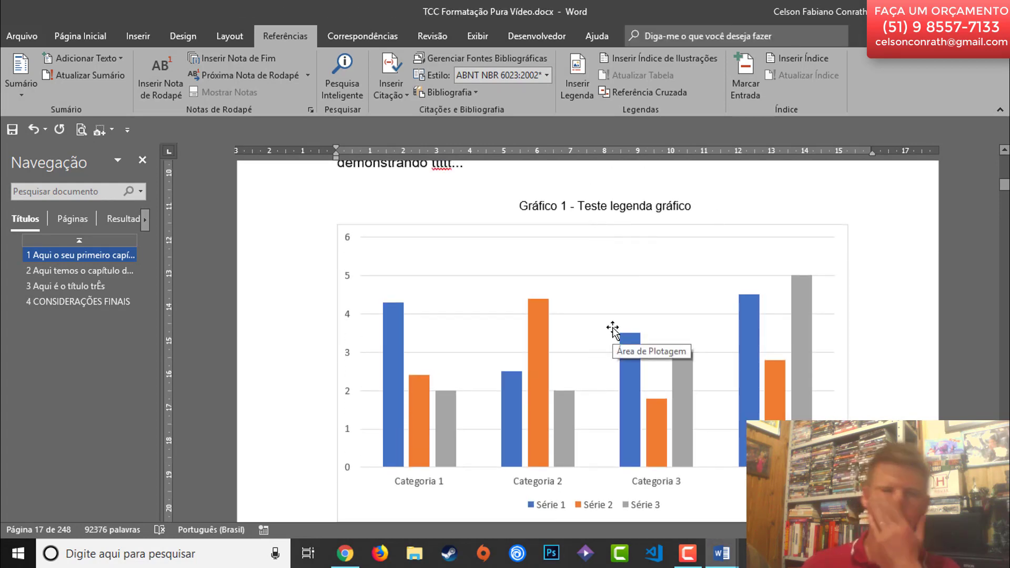
scroll(613, 330, "up", 4)
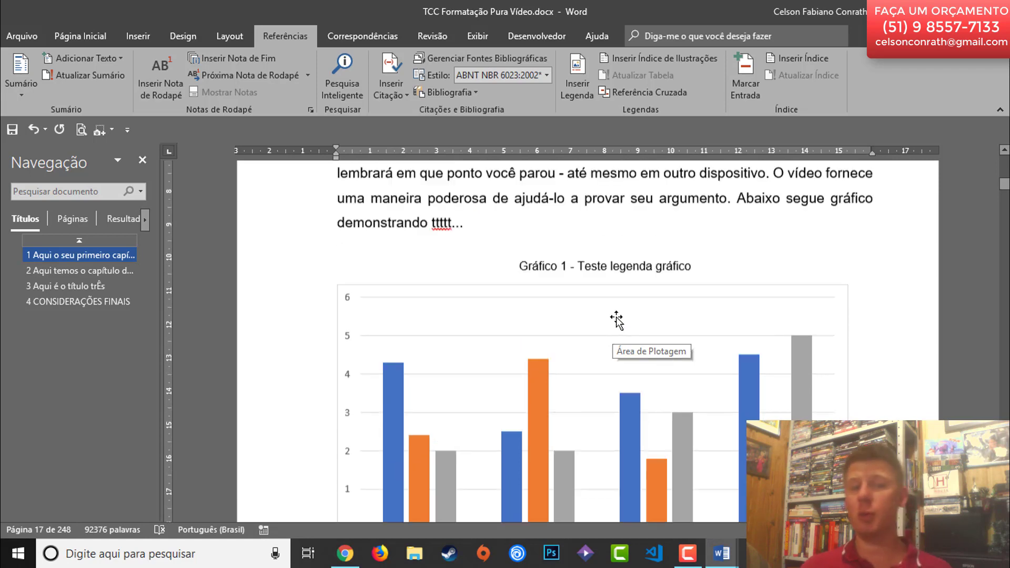
scroll(619, 317, "up", 8)
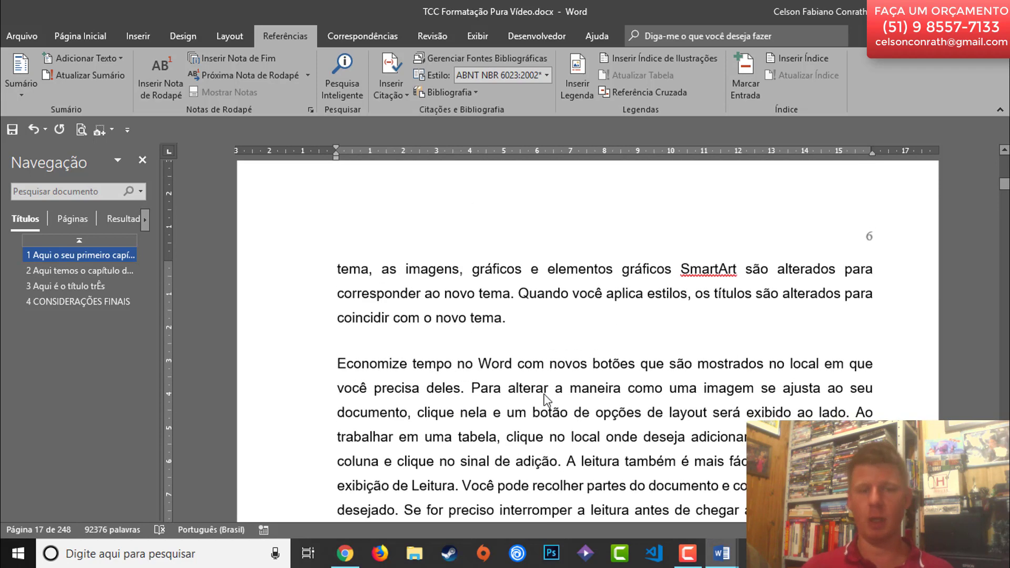
scroll(544, 391, "down", 3)
scroll(545, 391, "down", 12)
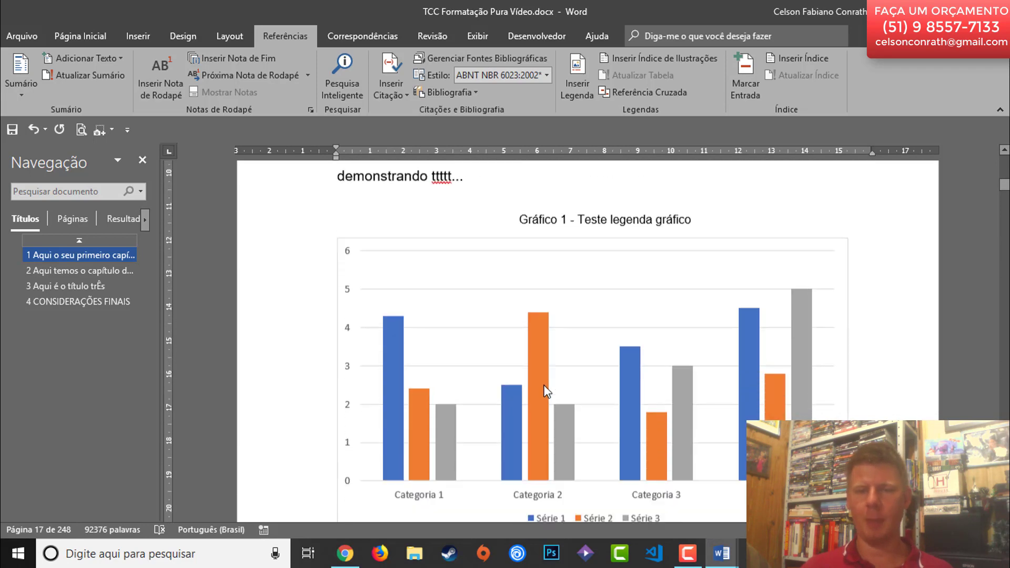
scroll(548, 414, "down", 17)
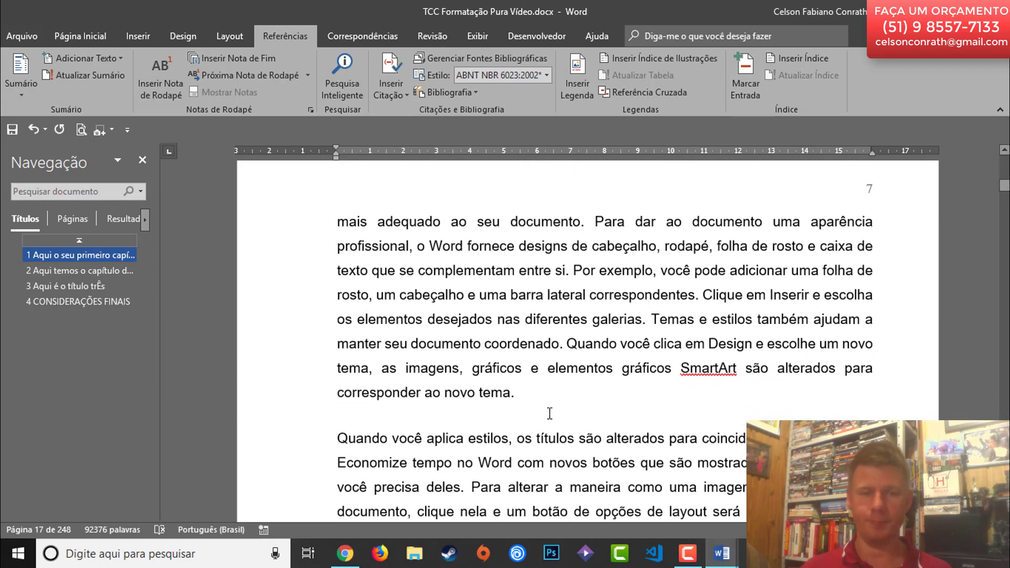
scroll(550, 412, "up", 5)
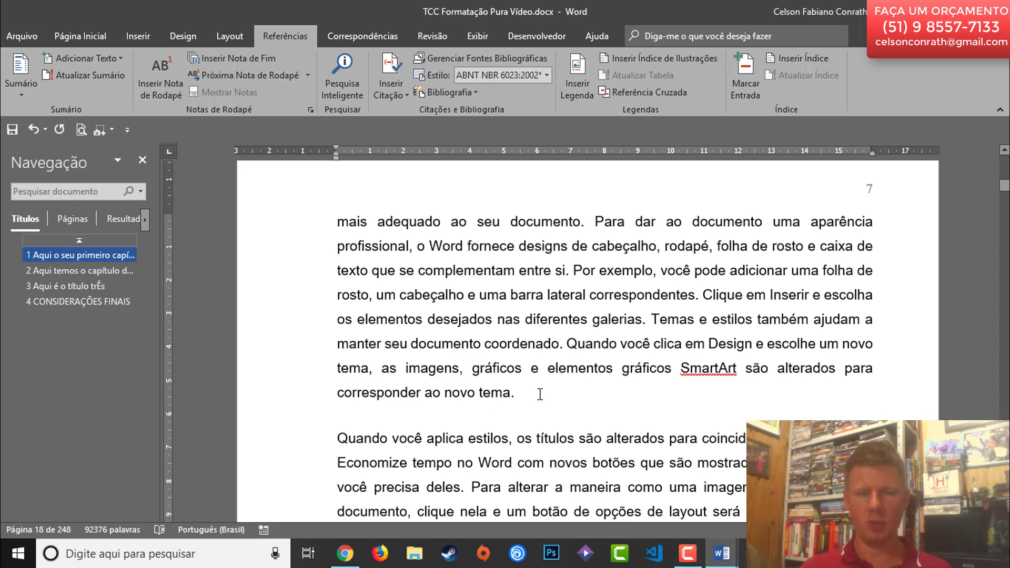
- Add the line "1.1 Características específicas do vídeo" below the page 7 paragraph ending "corresponder ao novo tema."
key("Return")
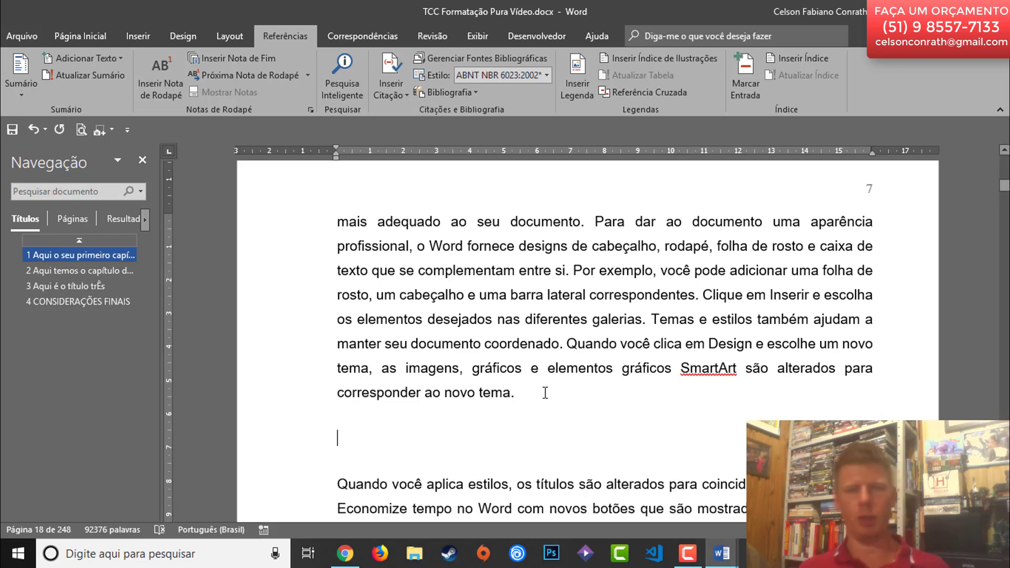
left_click(89, 40)
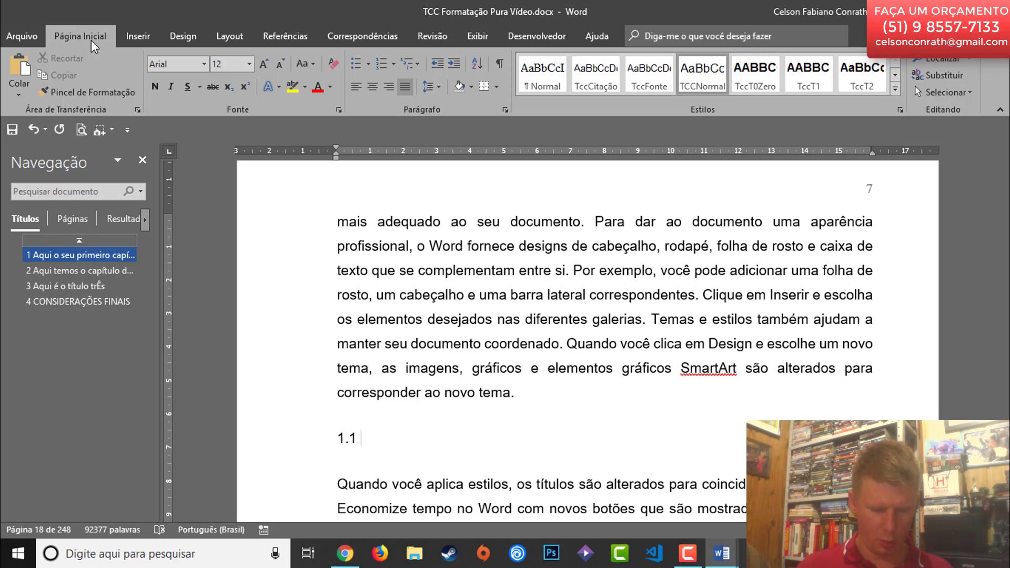
type("ran")
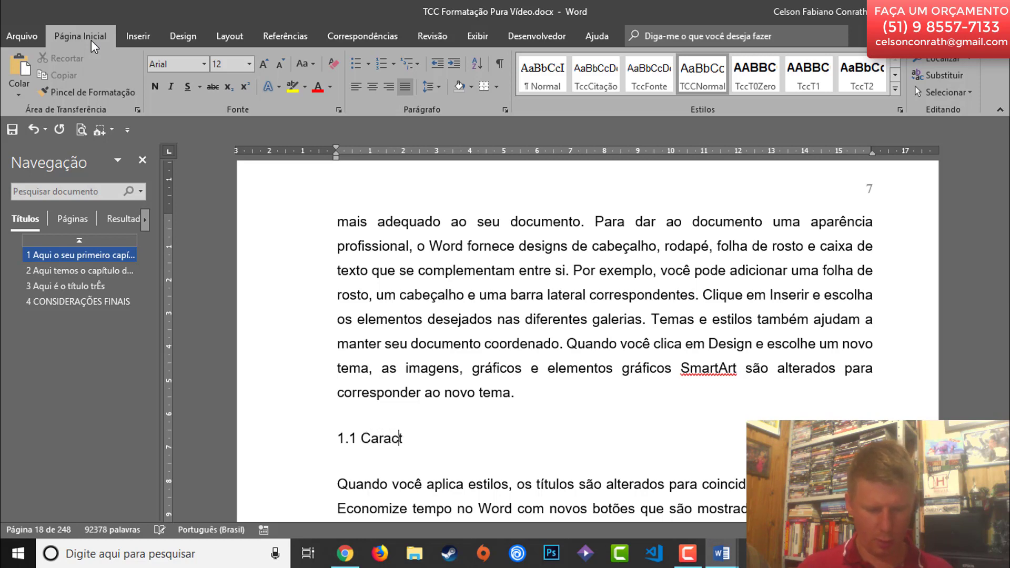
type("ísticas")
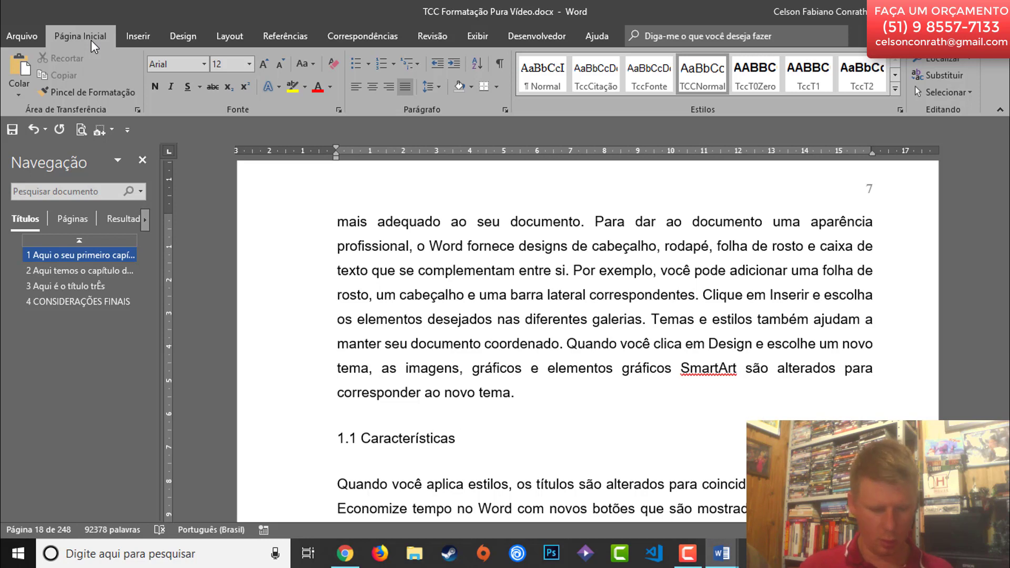
type(" espec")
type("´")
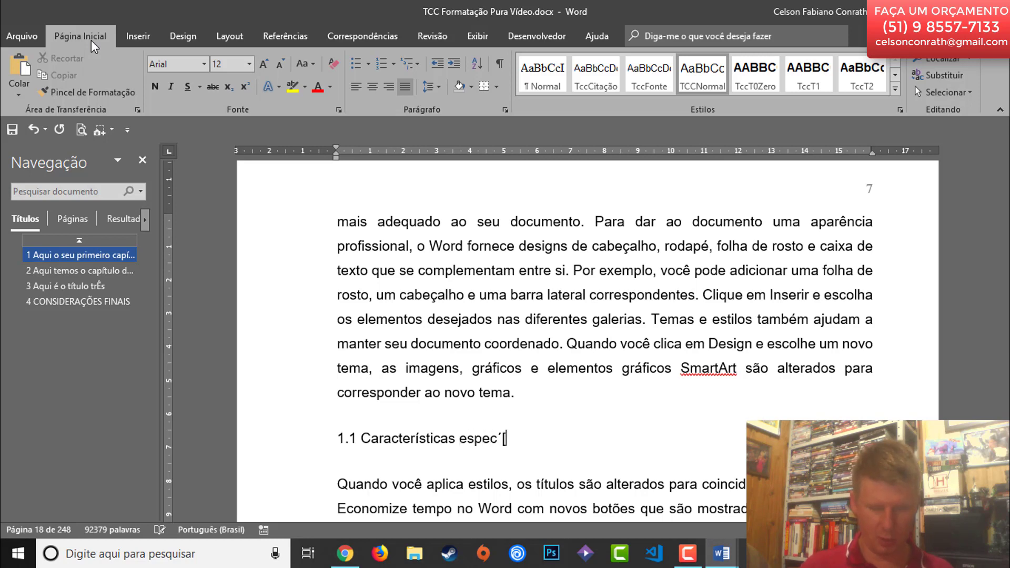
key("BackSpace")
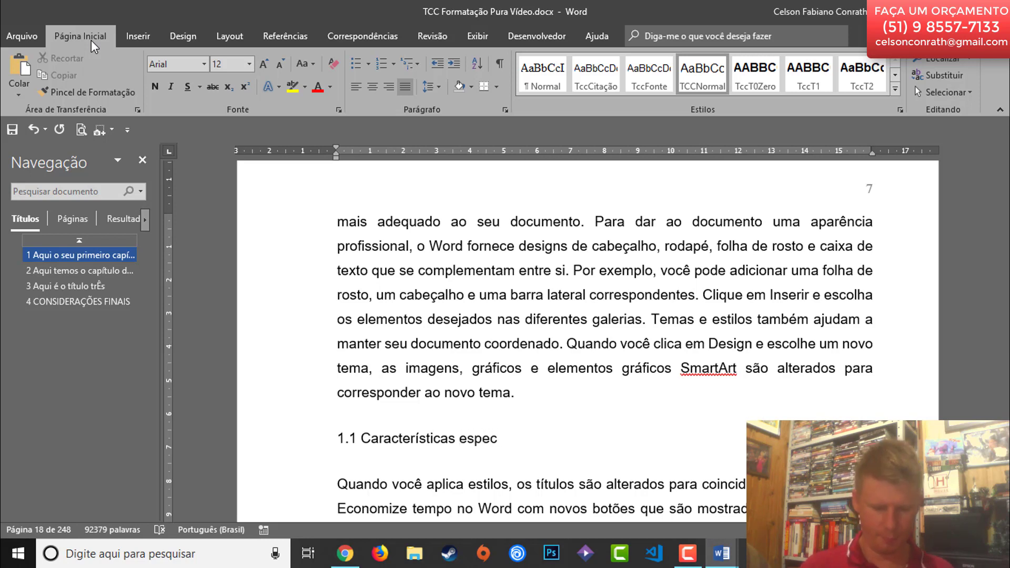
type("íficas ")
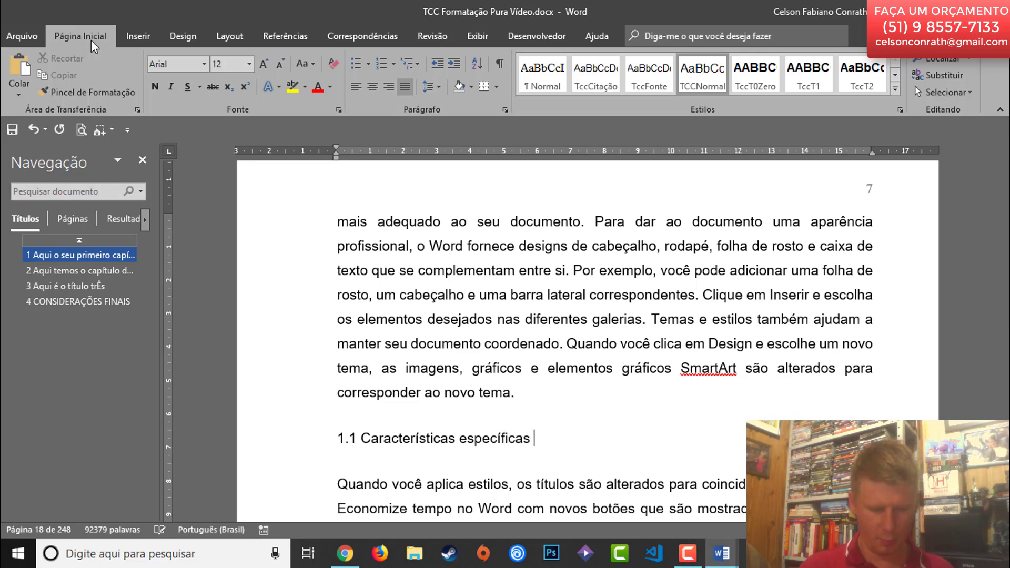
type("do vídeo")
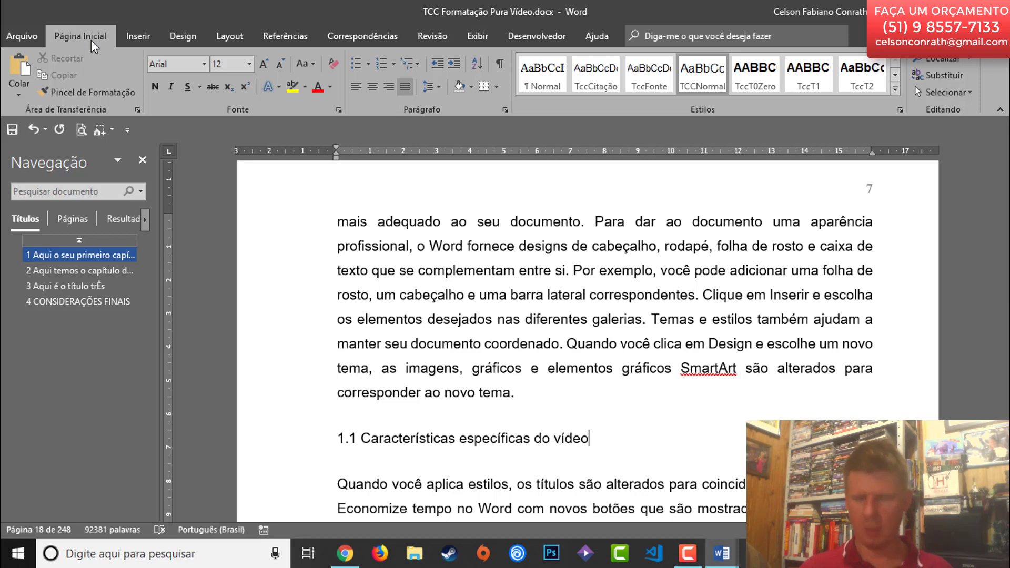
- Apply the TccT2 style to the line "1.1 Características específicas do vídeo"
key("shift+Home")
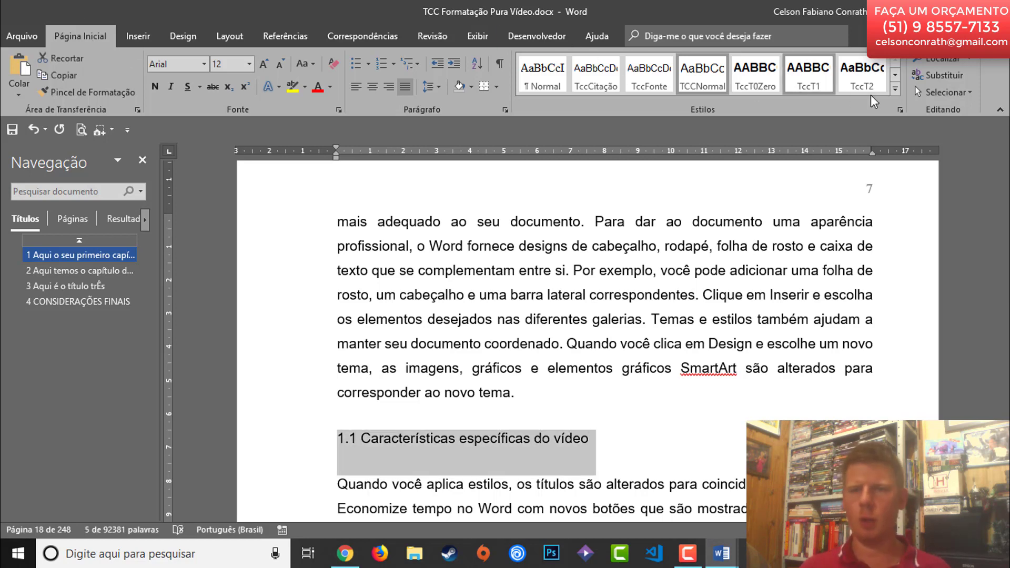
left_click(877, 82)
left_click(877, 81)
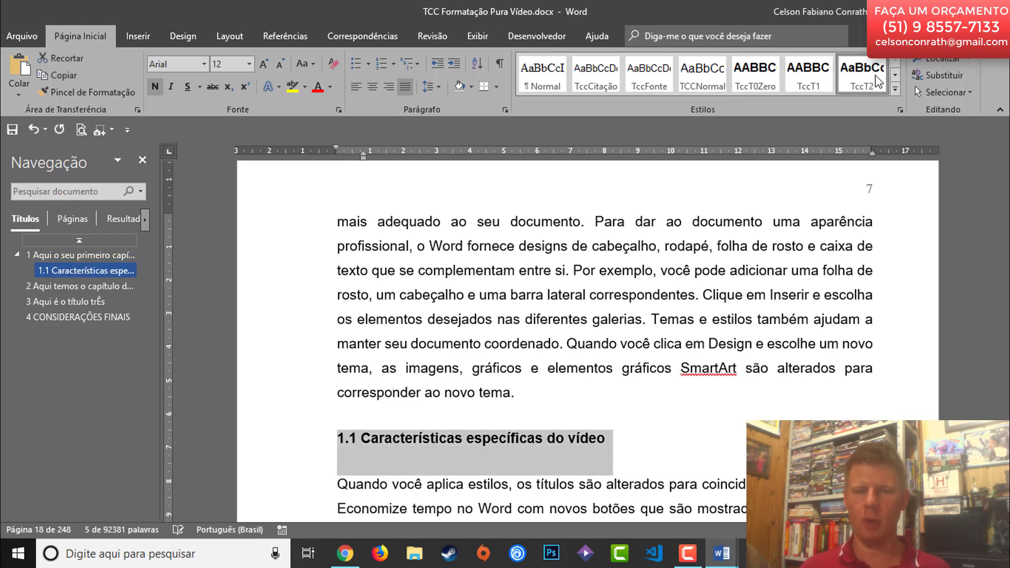
left_click(686, 427)
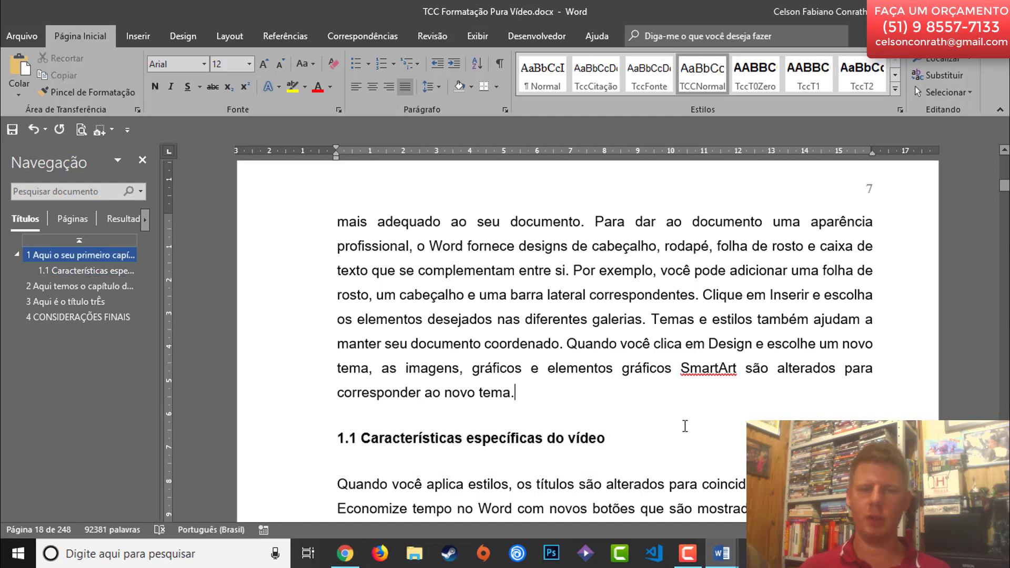
- Start a new line numbered 1.1.1 on page 9, below the paragraph ending "correspondentes."
scroll(686, 421, "down", 5)
scroll(686, 418, "down", 10)
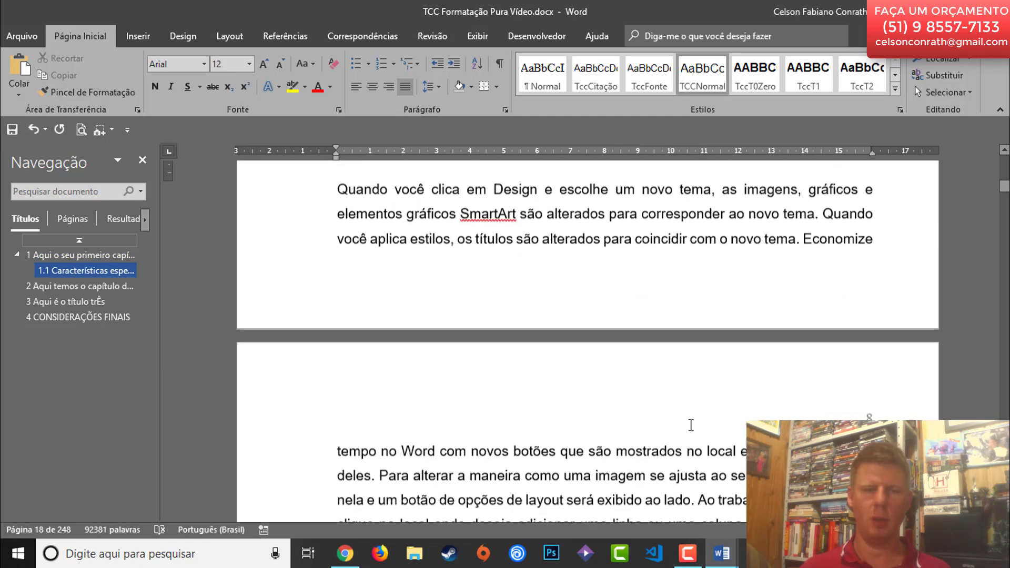
scroll(681, 453, "down", 3)
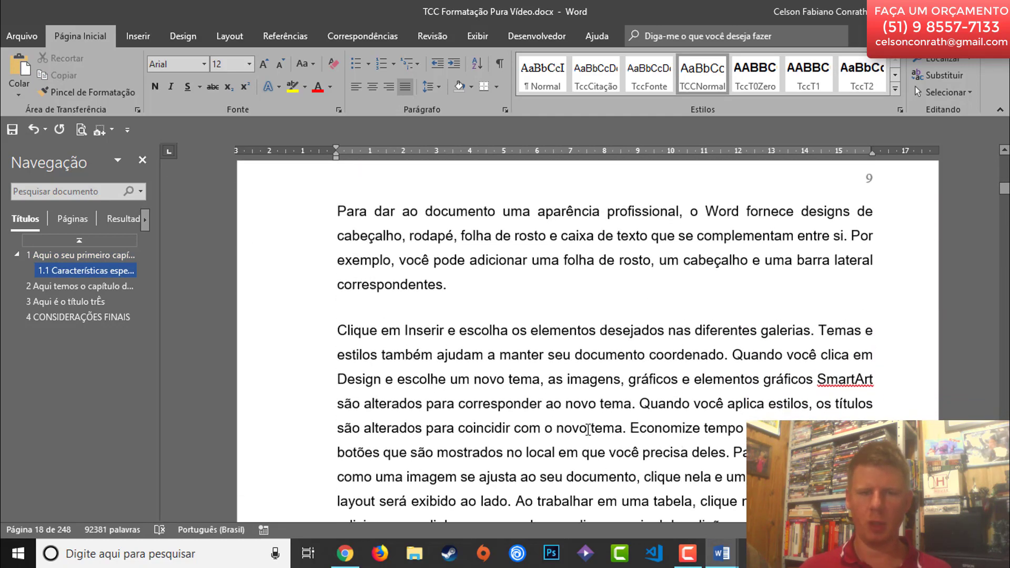
left_click(488, 289)
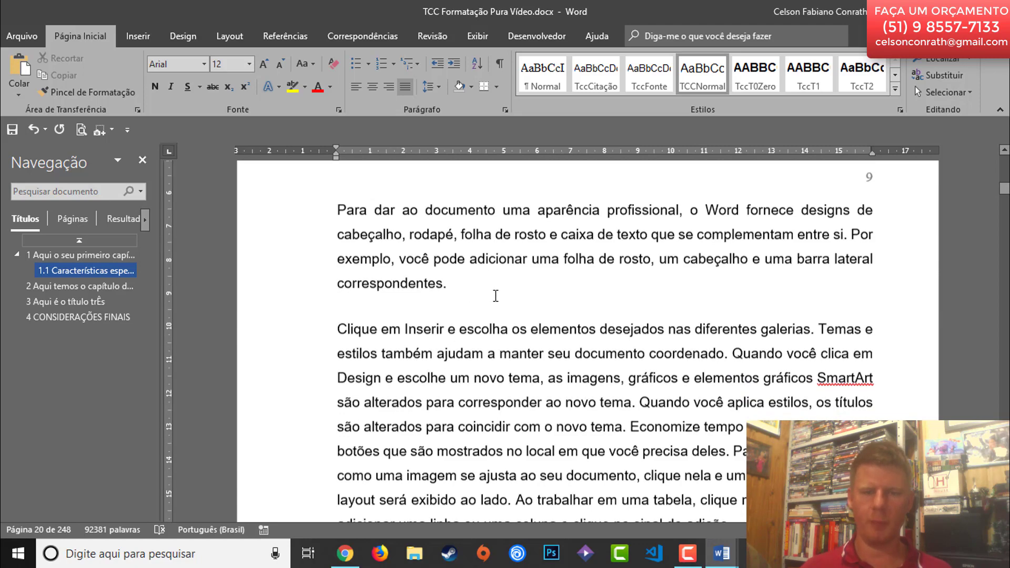
scroll(496, 292, "down", 9)
scroll(502, 292, "up", 4)
scroll(503, 290, "down", 3)
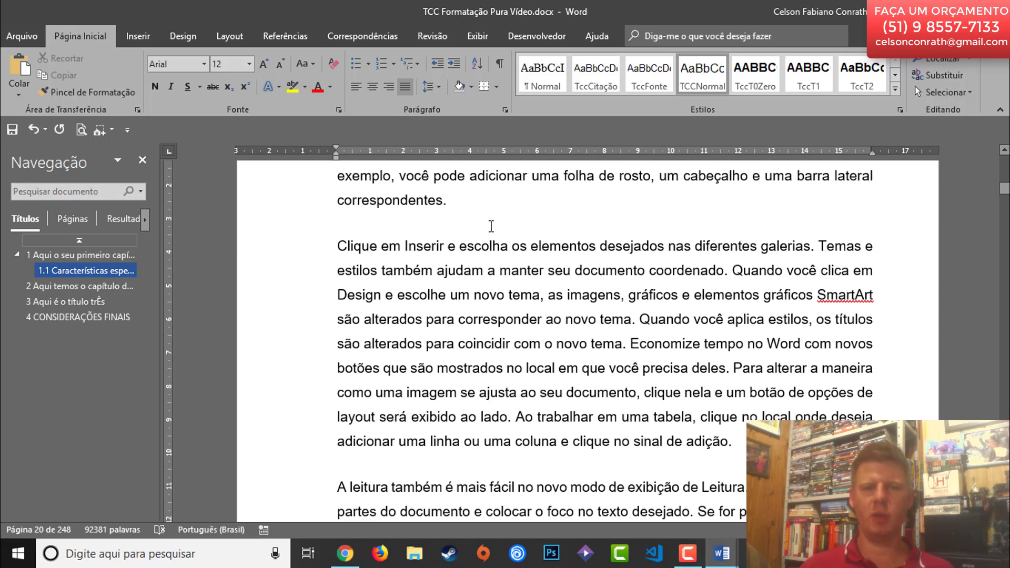
key("Return")
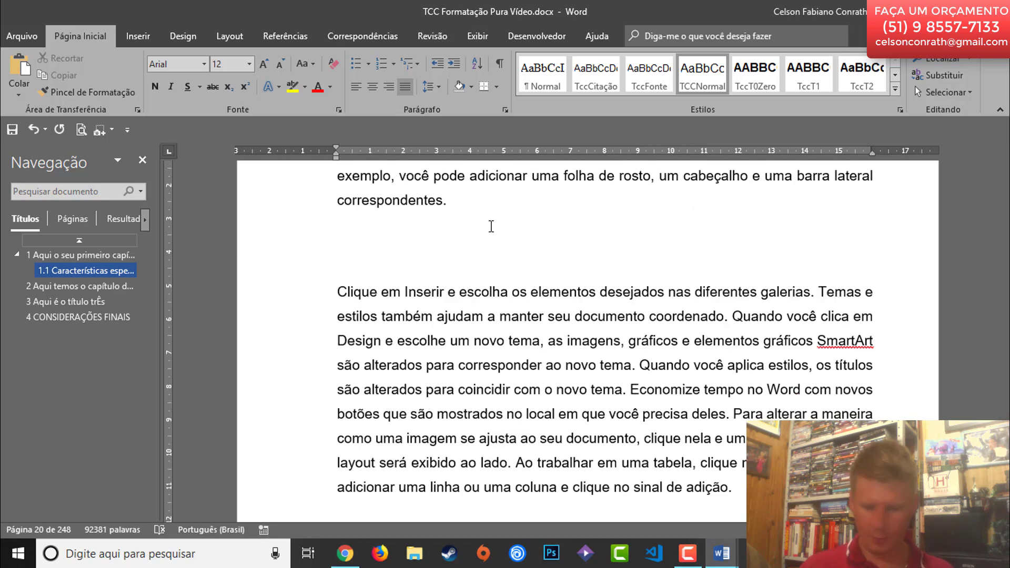
type("1.1.")
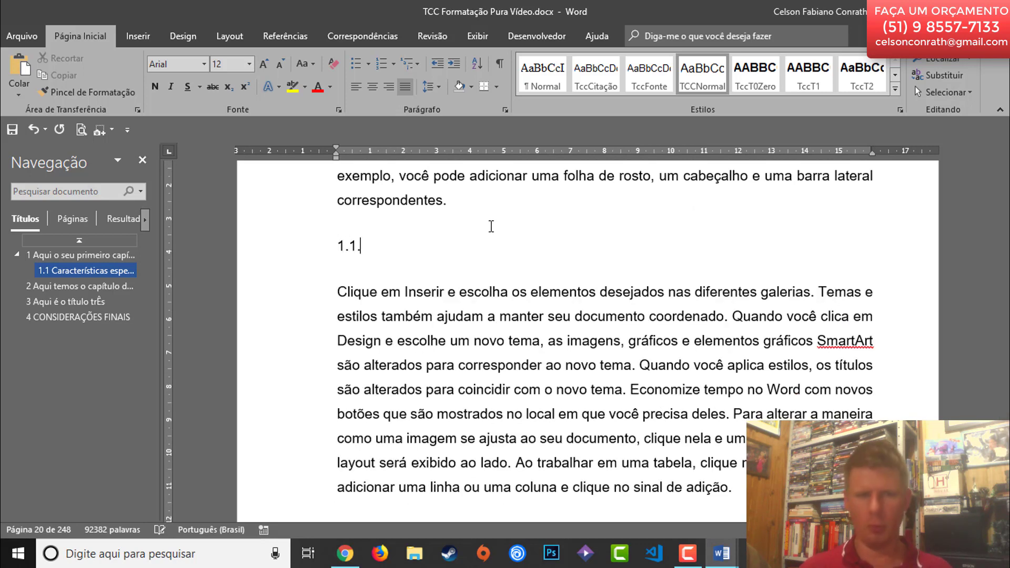
type("1")
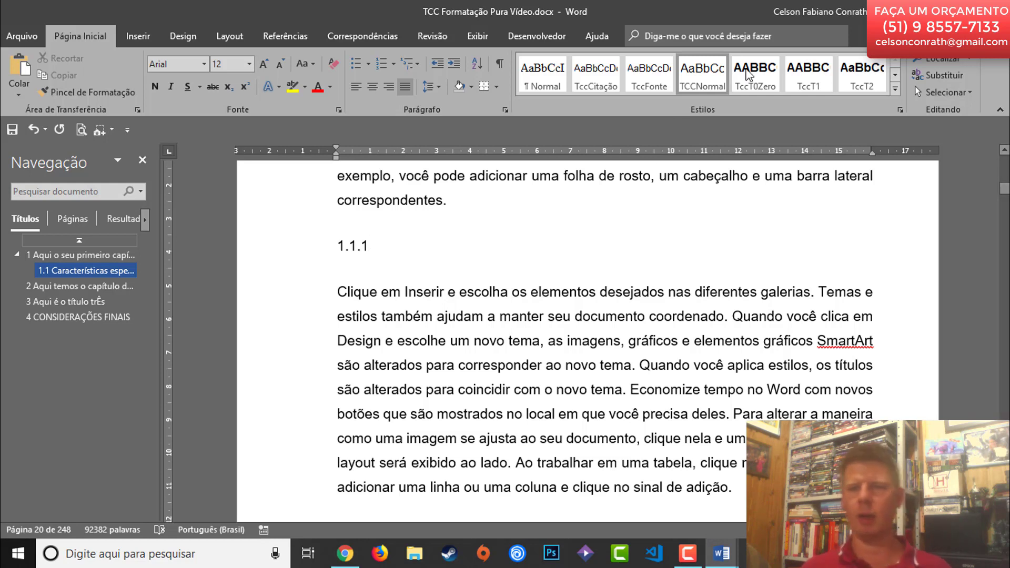
- Apply the TccT3 style to the 1.1.1 line and give it the title "Terceiro nível de título"
left_click(892, 75)
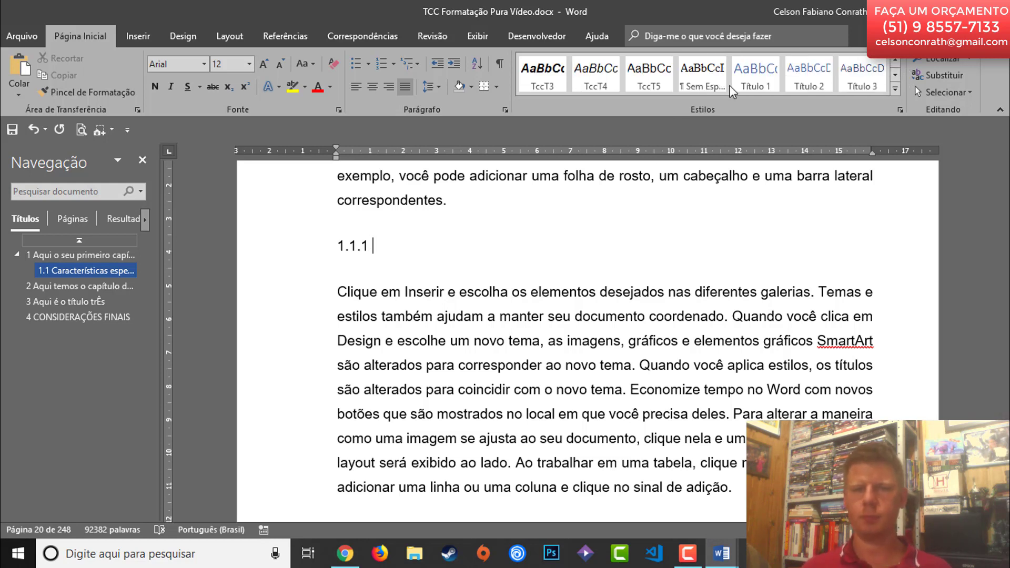
left_click(538, 80)
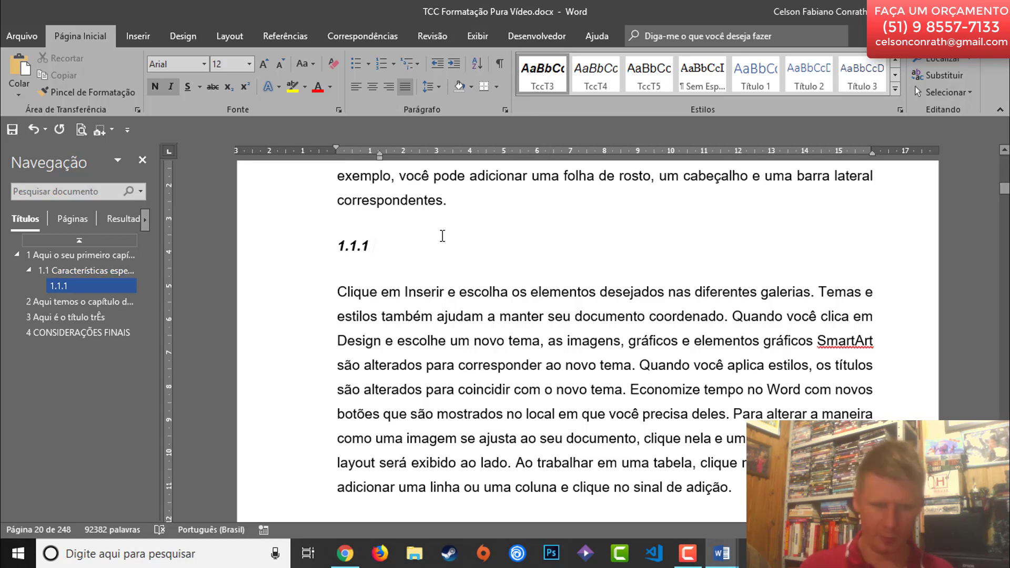
type("T")
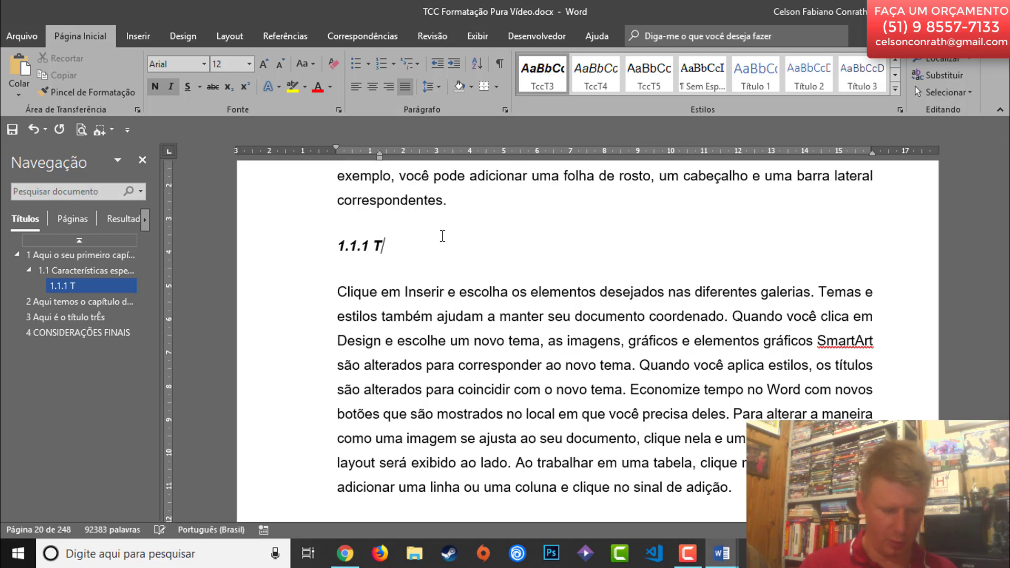
type("erceiro nível d")
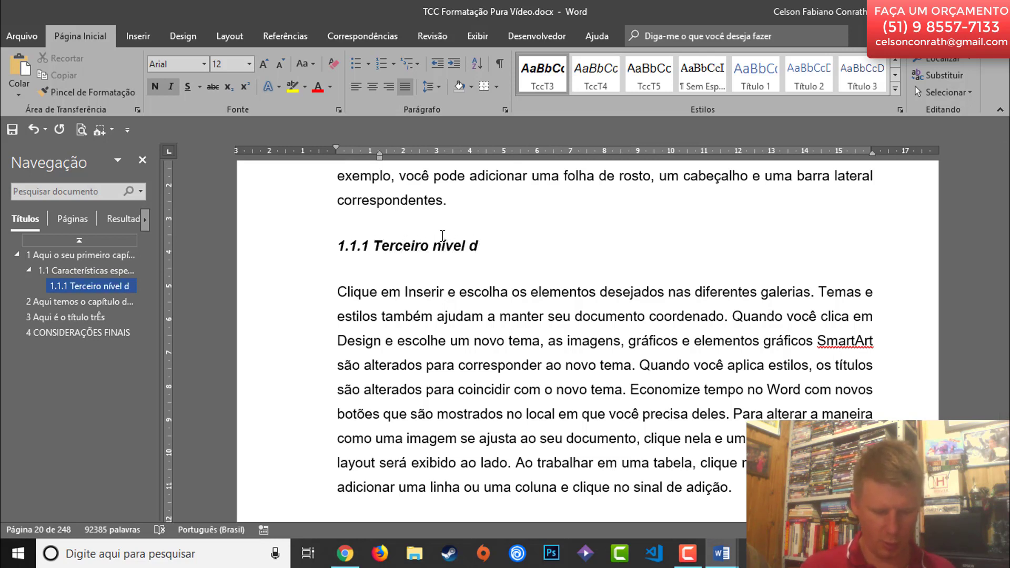
type("e título")
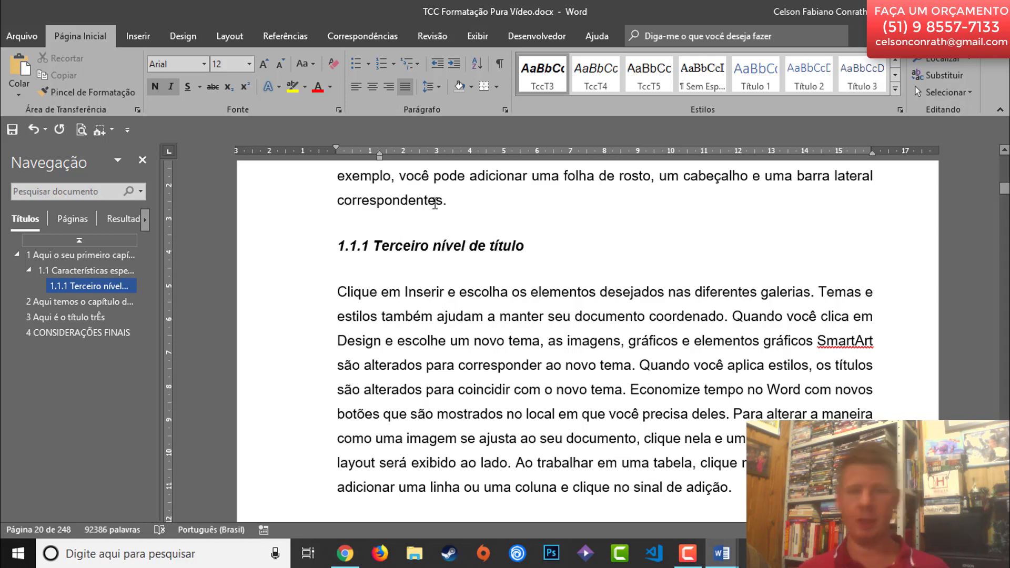
- Add the line "1.1.1.1 Quarto nível de título" on page 10 above the paragraph starting "Ao trabalhar em uma tabela", and select it
left_click(459, 365)
scroll(459, 333, "down", 2)
scroll(459, 333, "down", 12)
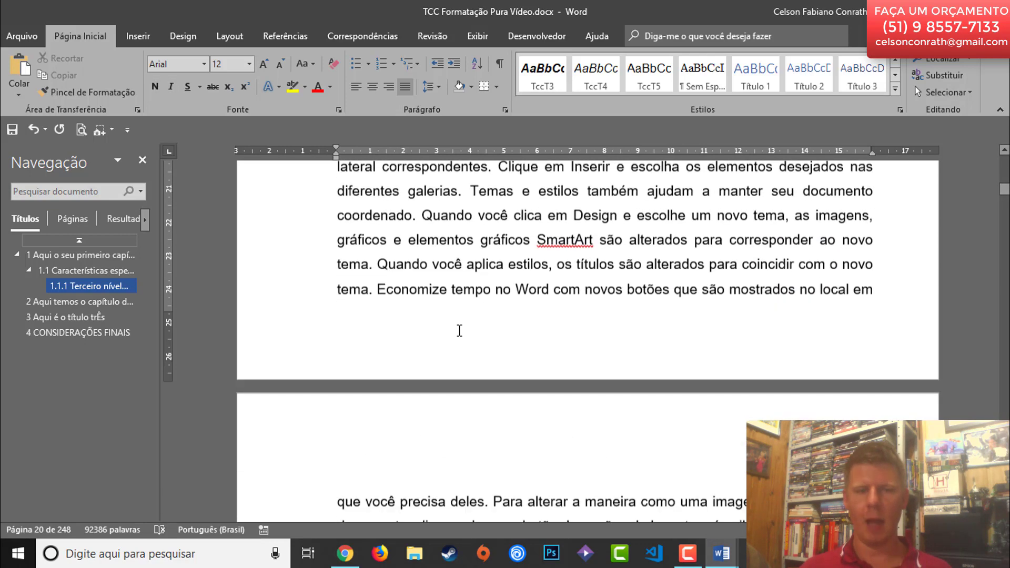
left_click(368, 297)
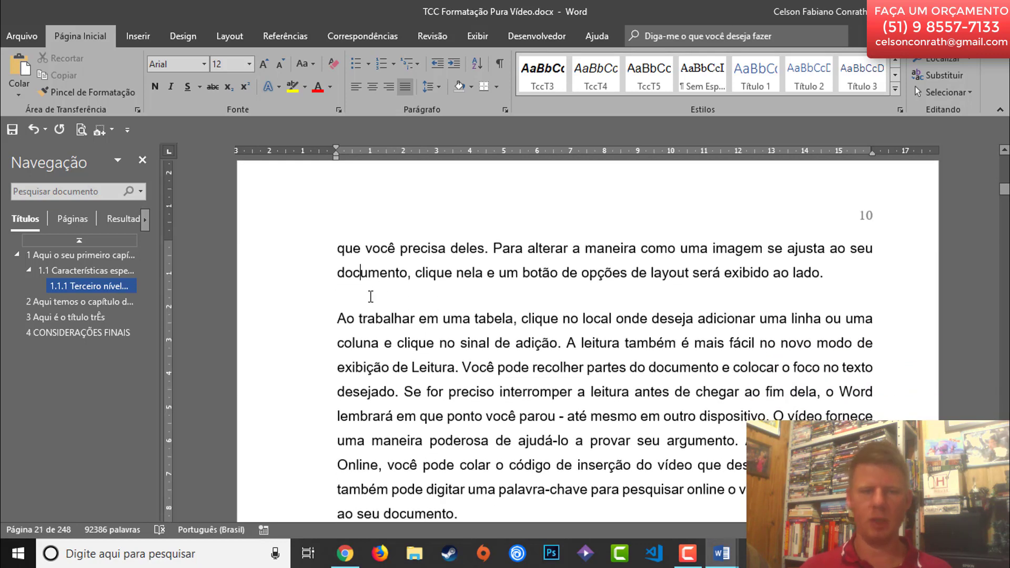
left_click(370, 296)
key("Return")
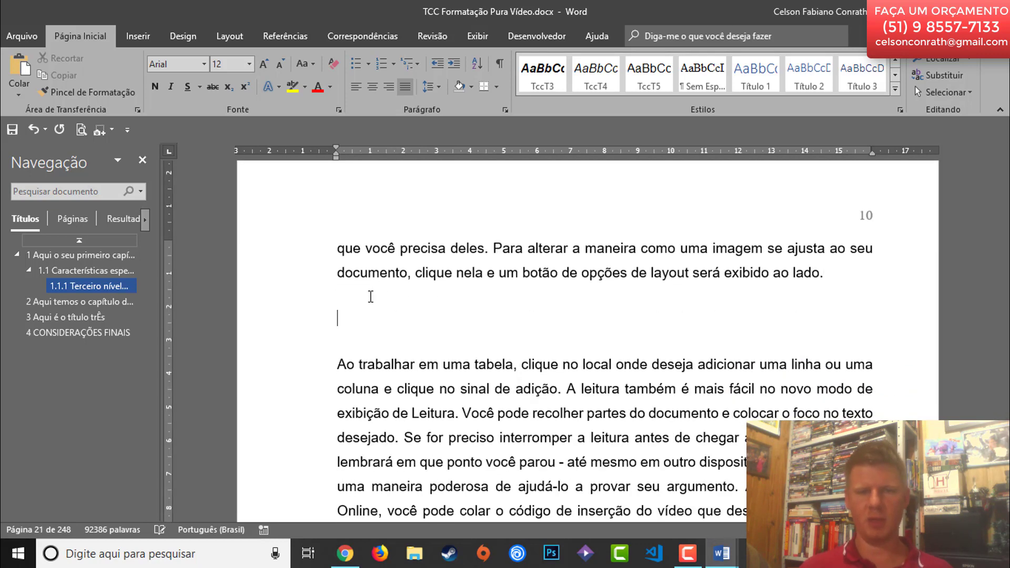
type("1.1.1.1")
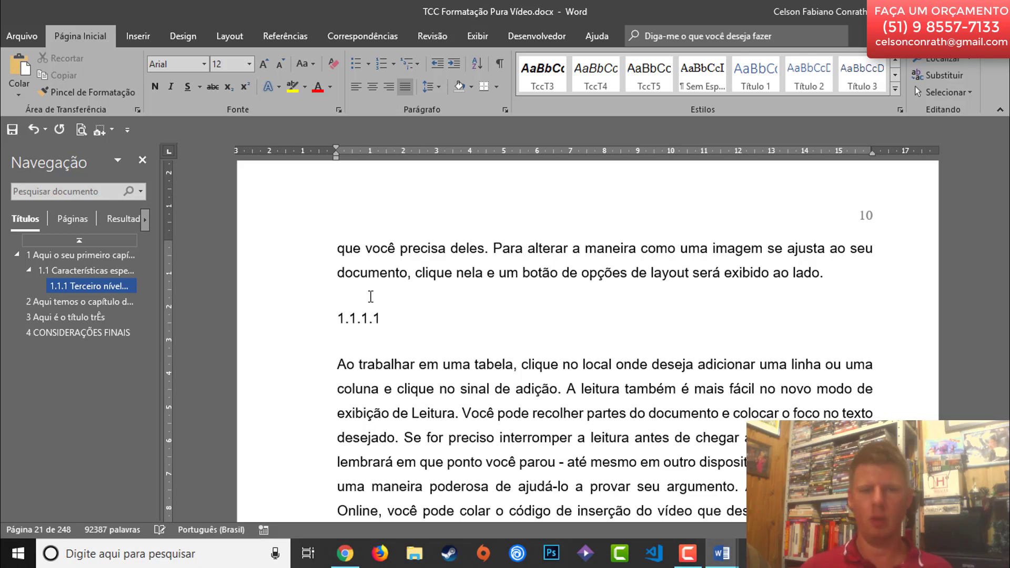
type(" Quar")
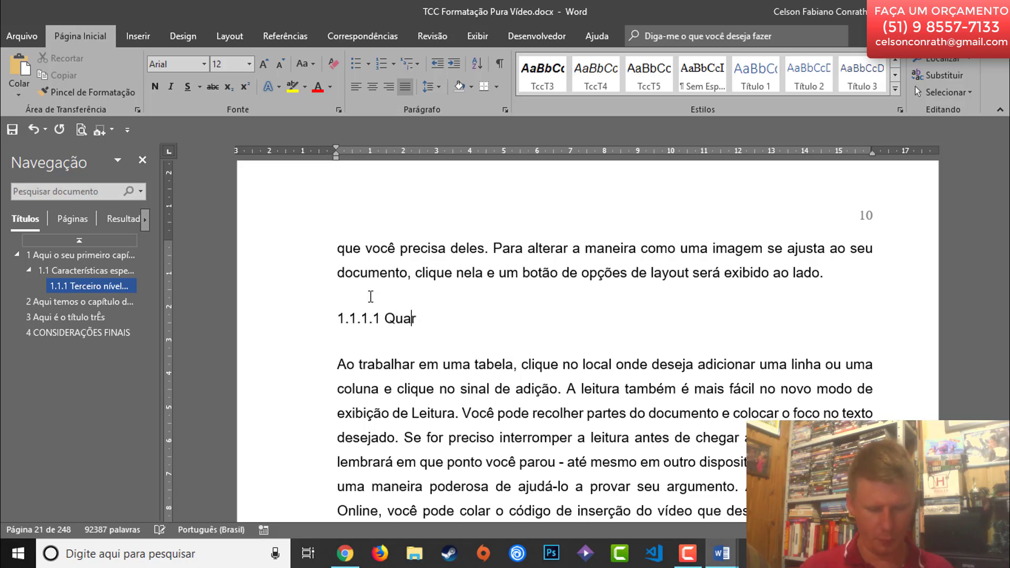
type("to nível")
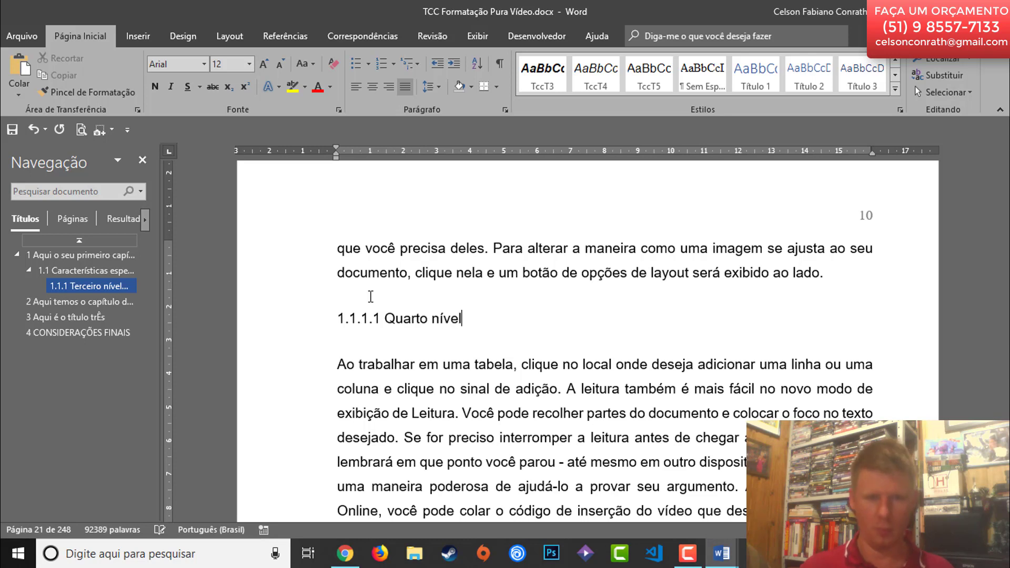
type(" de tí")
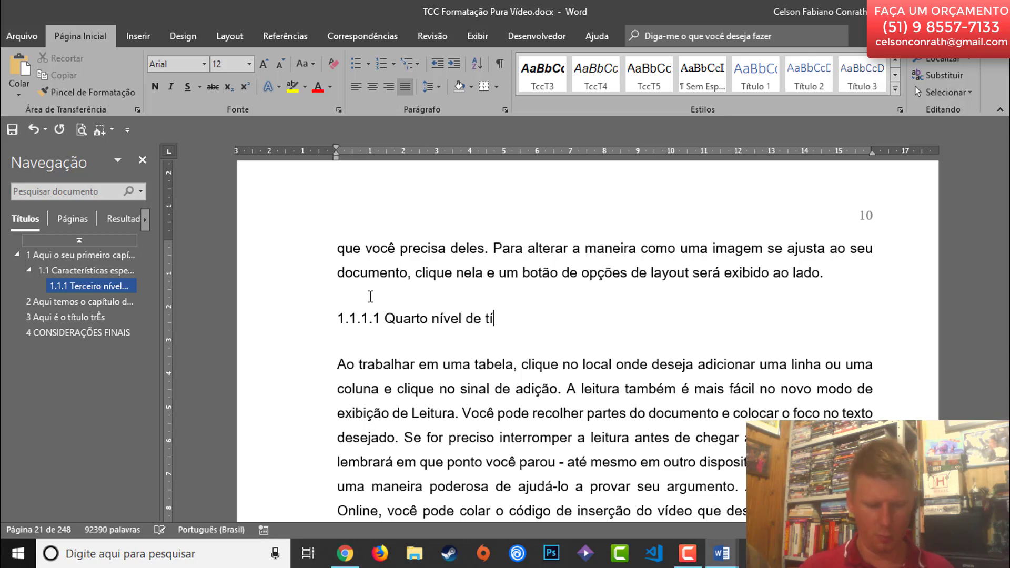
type("tulo")
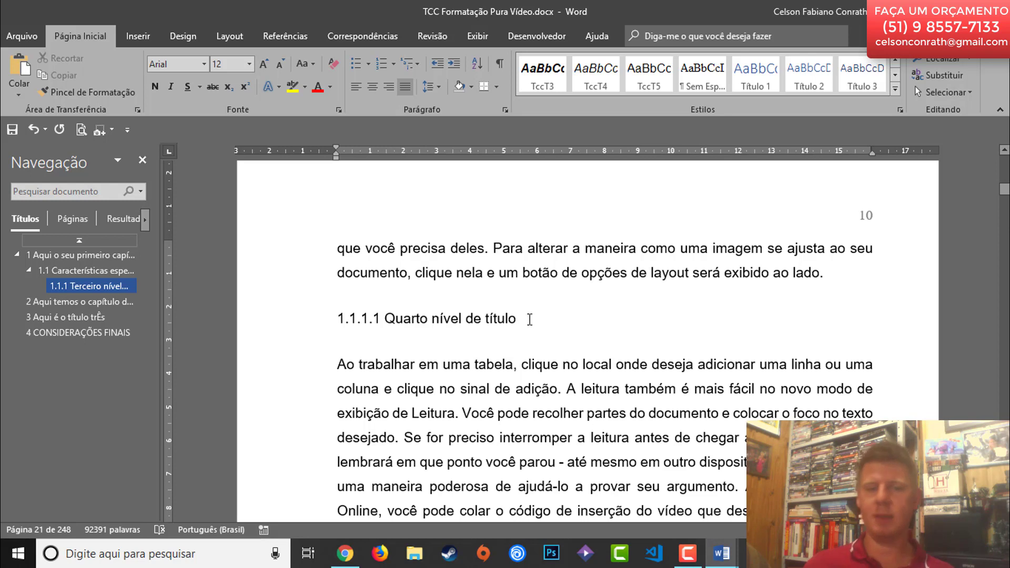
left_click_drag(529, 318, 334, 312)
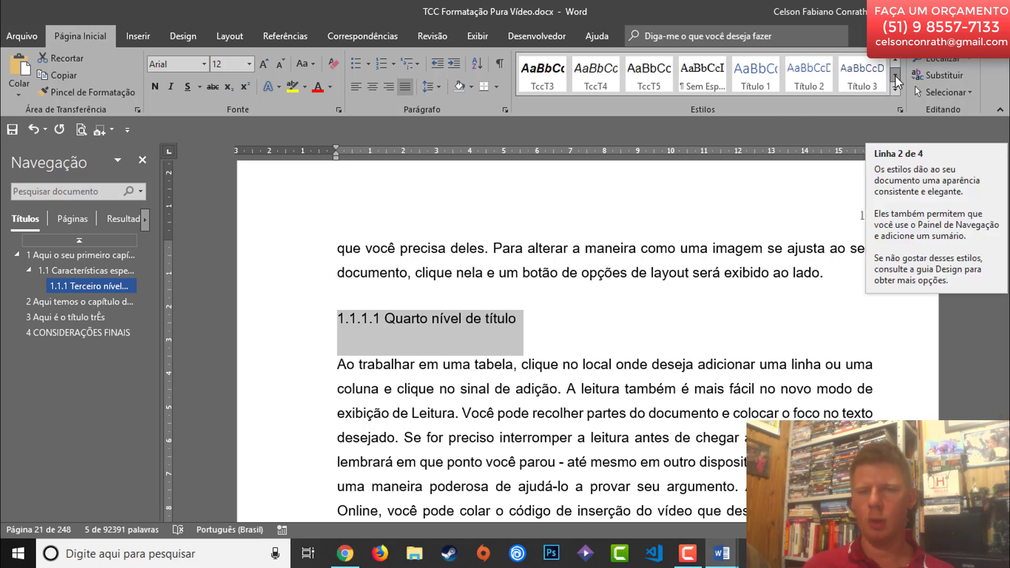
- Apply the TccT4 style to the heading "1.1.1.1 Quarto nível de título"
left_click(594, 79)
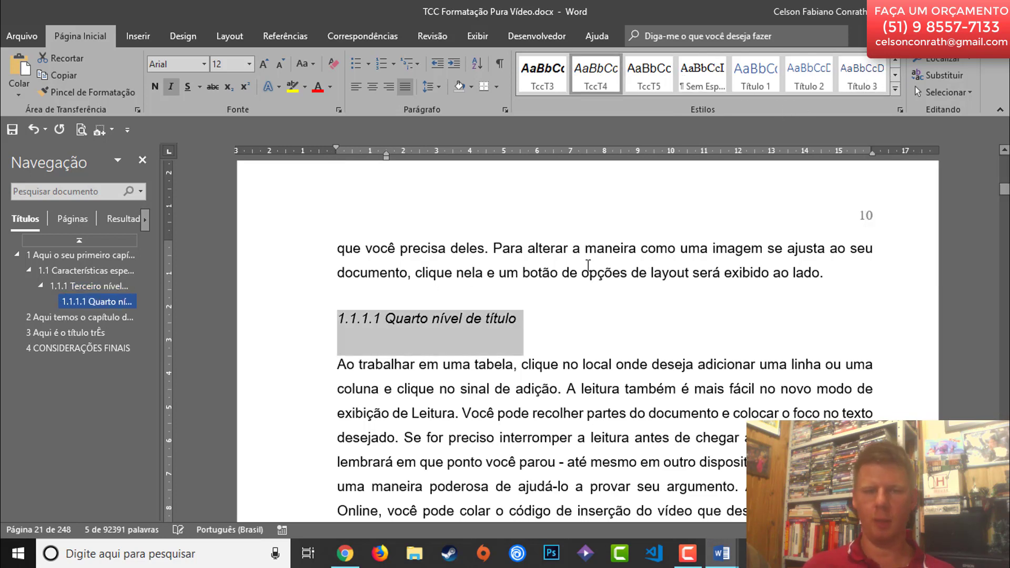
left_click(567, 328)
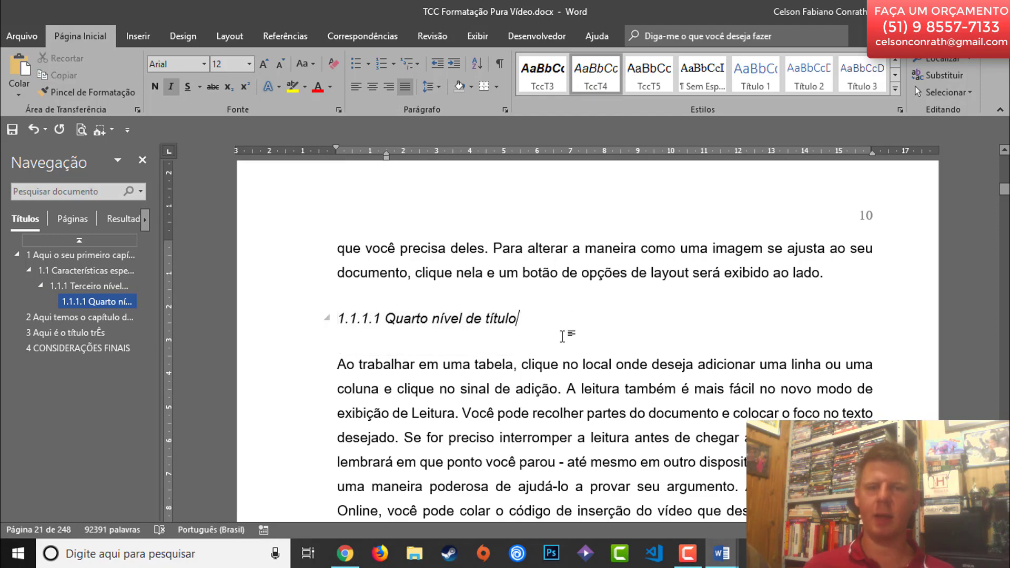
- Insert the heading "1.1.1.1.1 Título de quinto nível" after the page 22 paragraph ending "provar seu argumento." and give it the TccT5 style
scroll(572, 326, "down", 12)
scroll(573, 326, "down", 12)
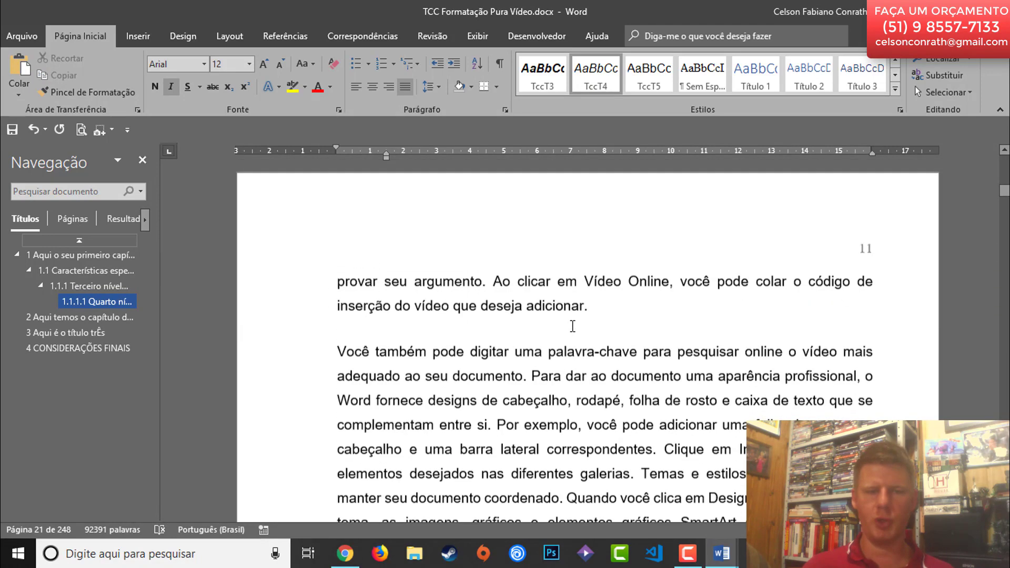
scroll(569, 323, "up", 3)
scroll(569, 323, "down", 3)
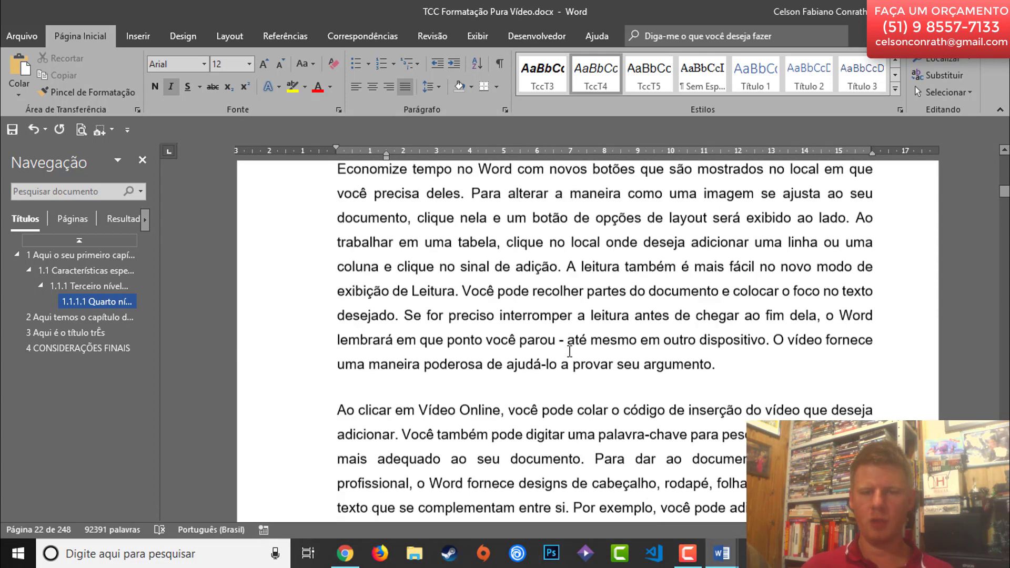
left_click(739, 359)
key("Return")
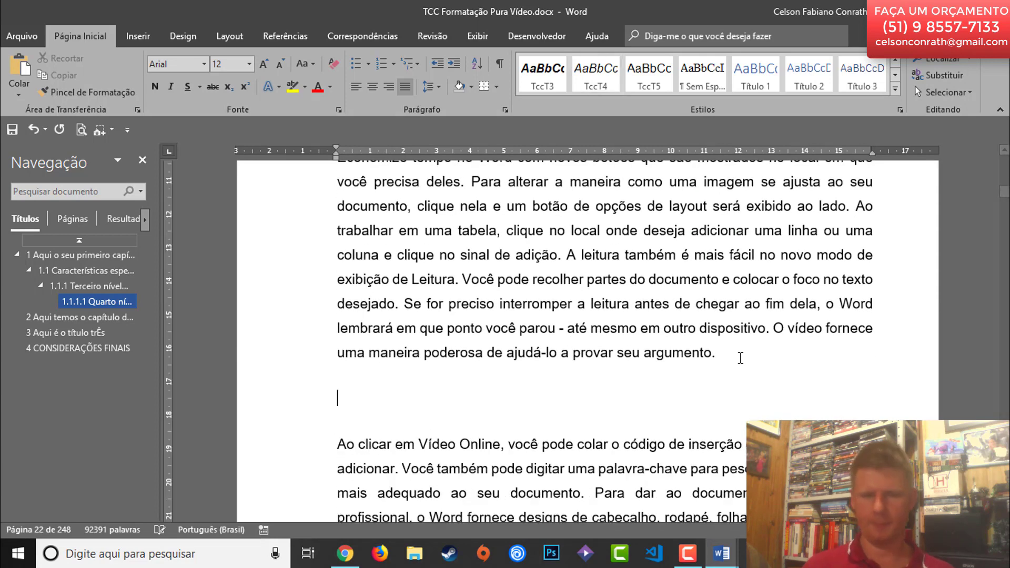
type("1.1")
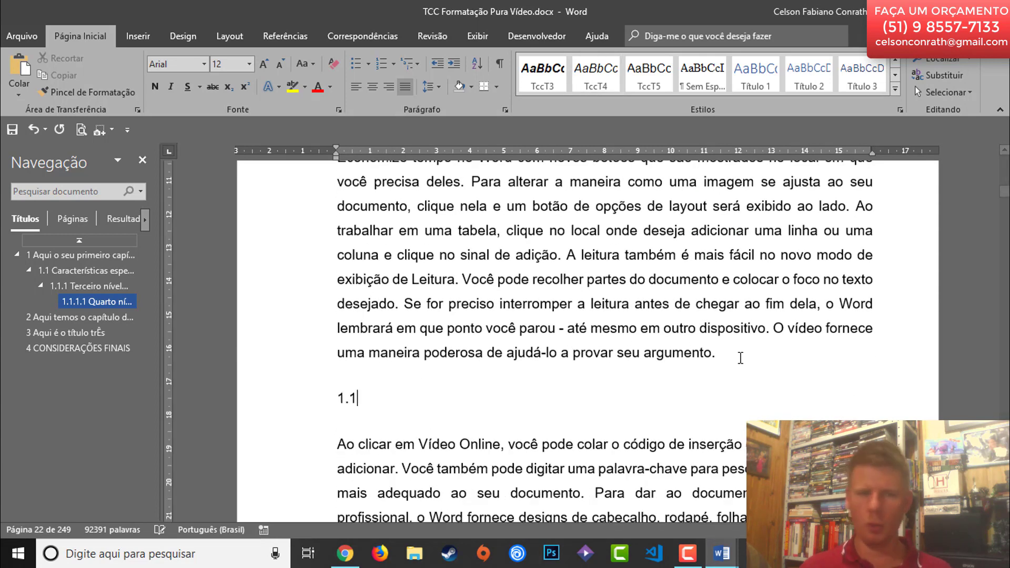
type(".1.1.1")
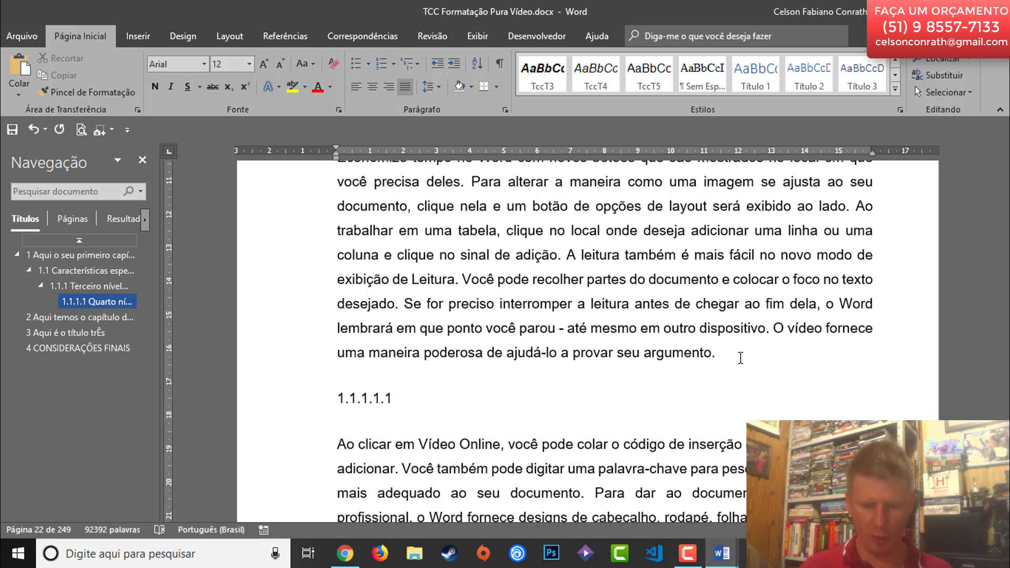
type(" - ")
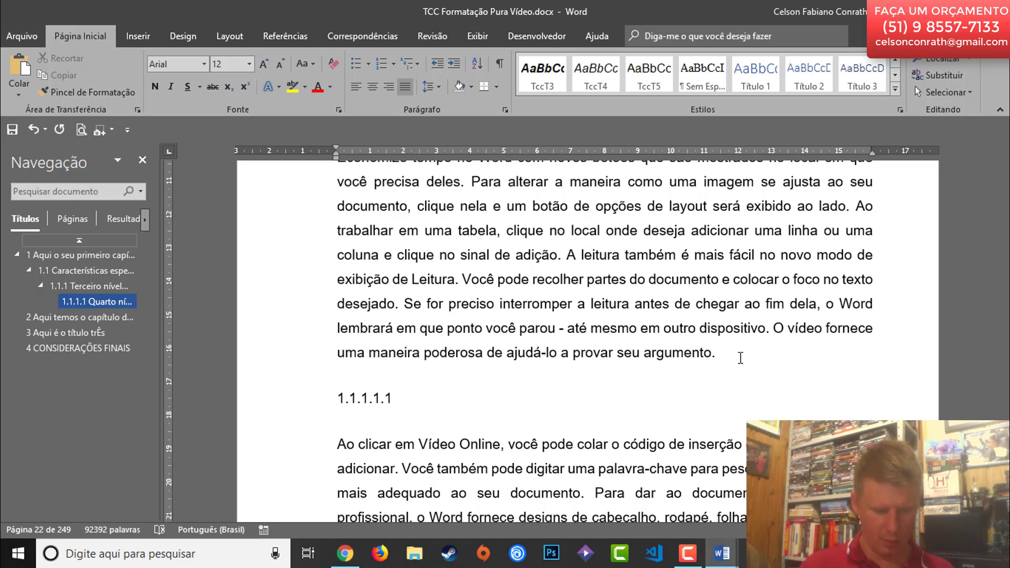
type("S")
key("BackSpace")
type("T")
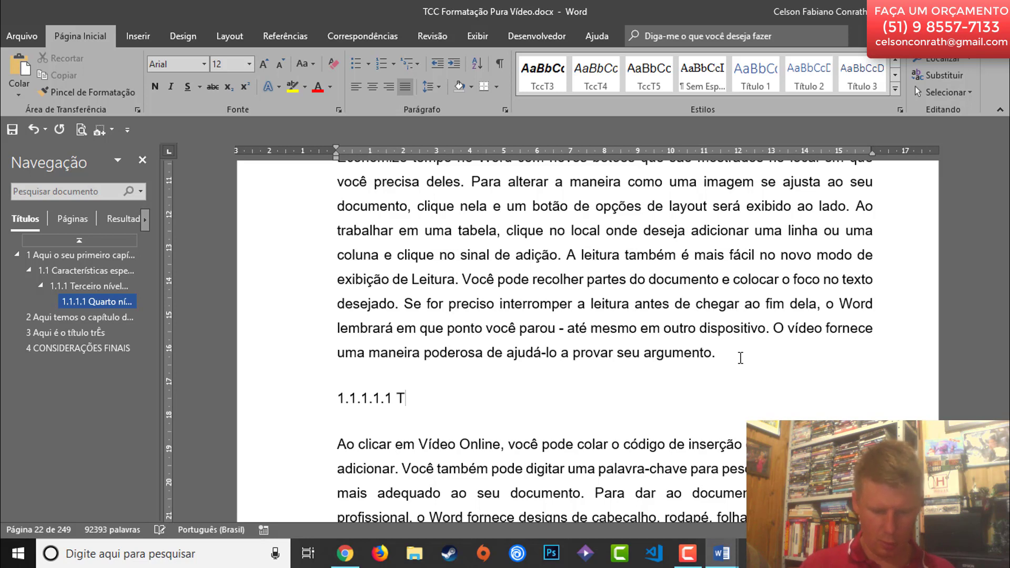
type("ítulo ")
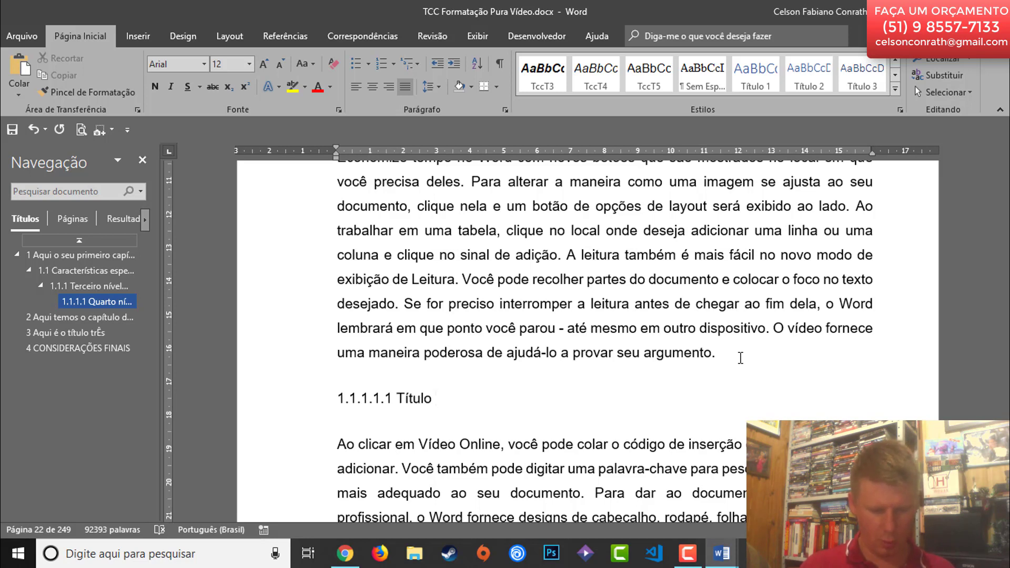
type("de qui")
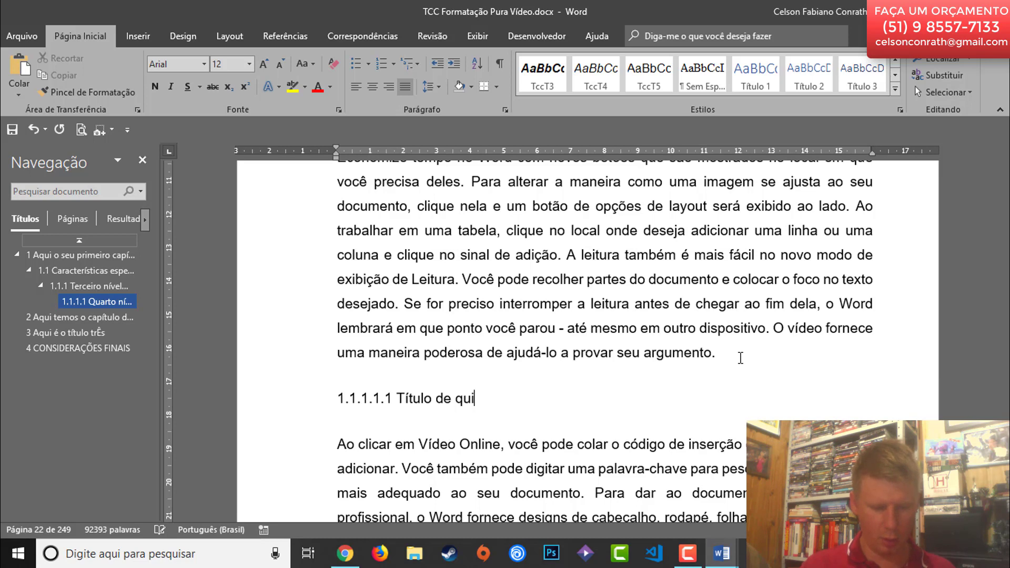
type("nto nível")
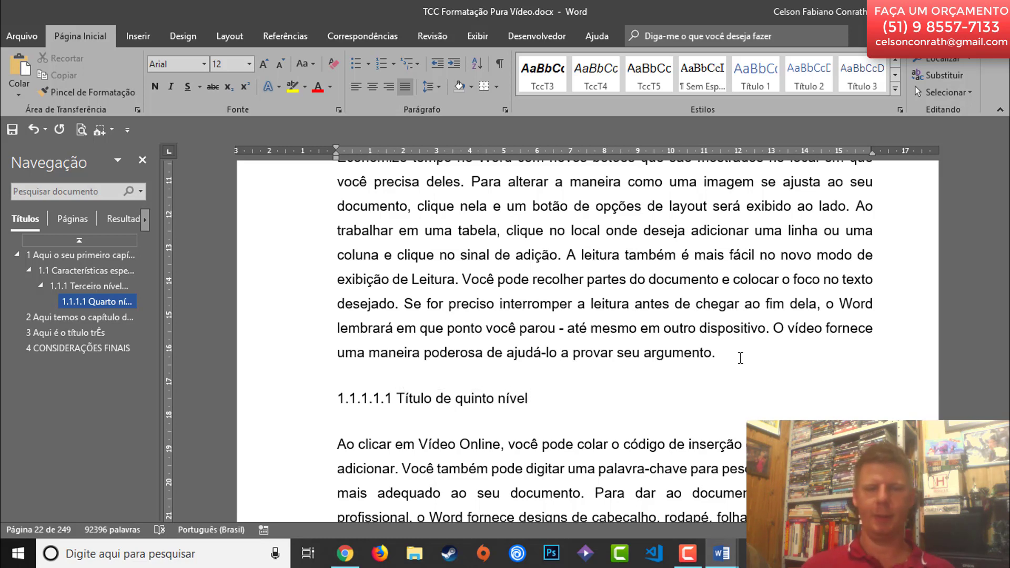
key("shift+Home")
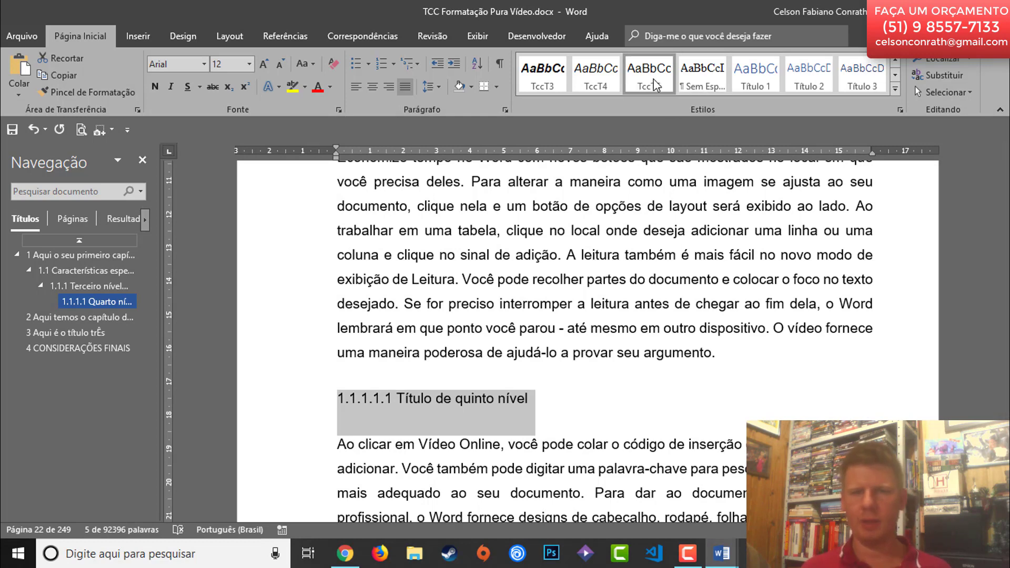
- Insert the line "1.2 Aqui temos um título de segundo nível" after the page 23 paragraph ending "até mesmo em outro dispositivo."
scroll(516, 273, "down", 5)
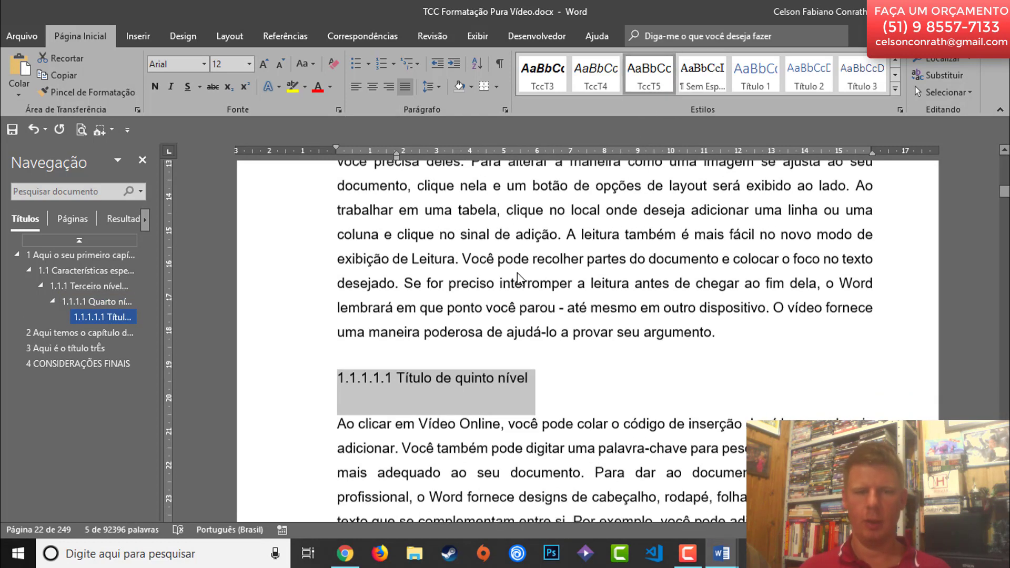
scroll(516, 292, "down", 10)
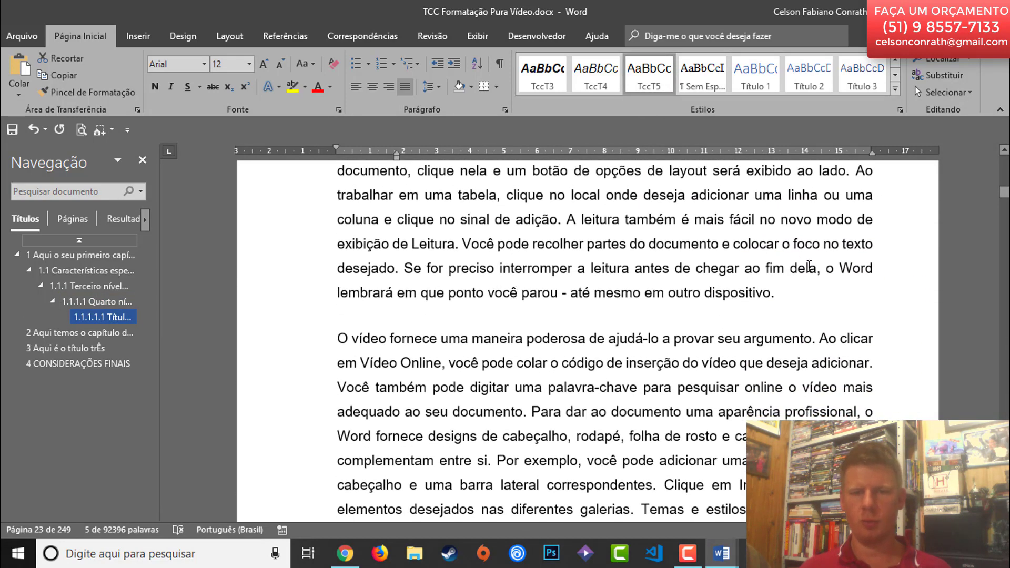
left_click(807, 297)
key("Return")
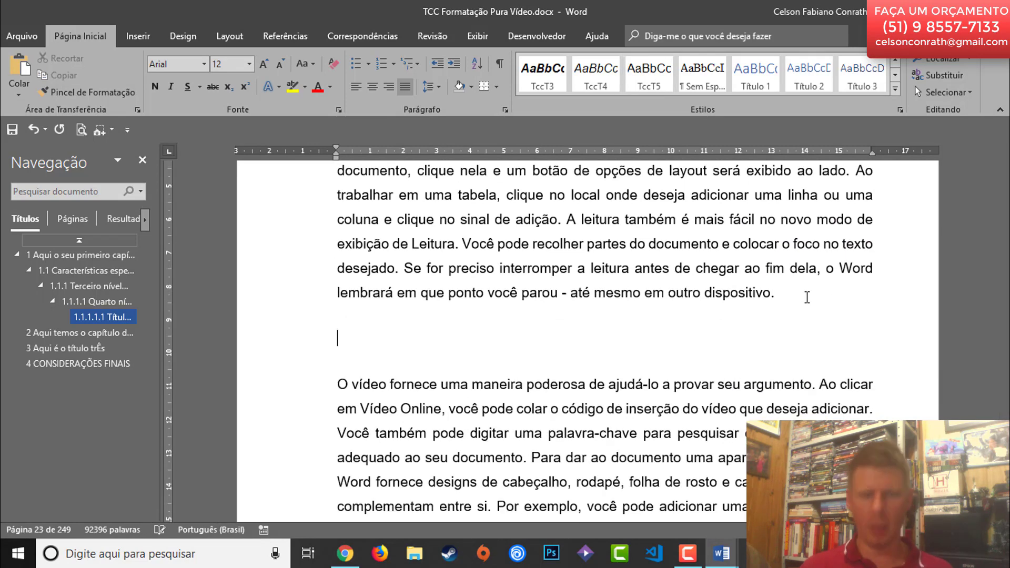
type("1.2")
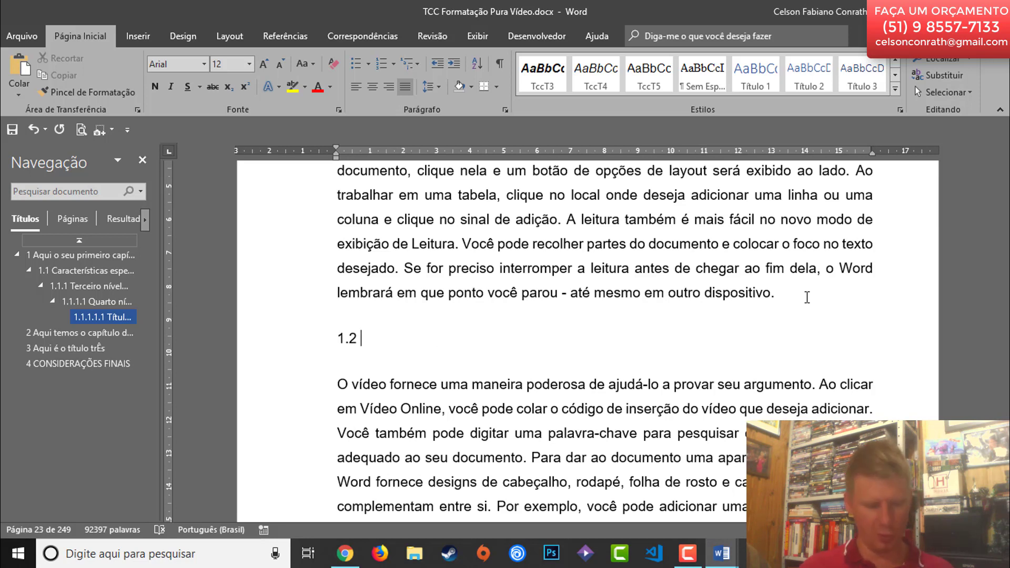
type(" Aqui ")
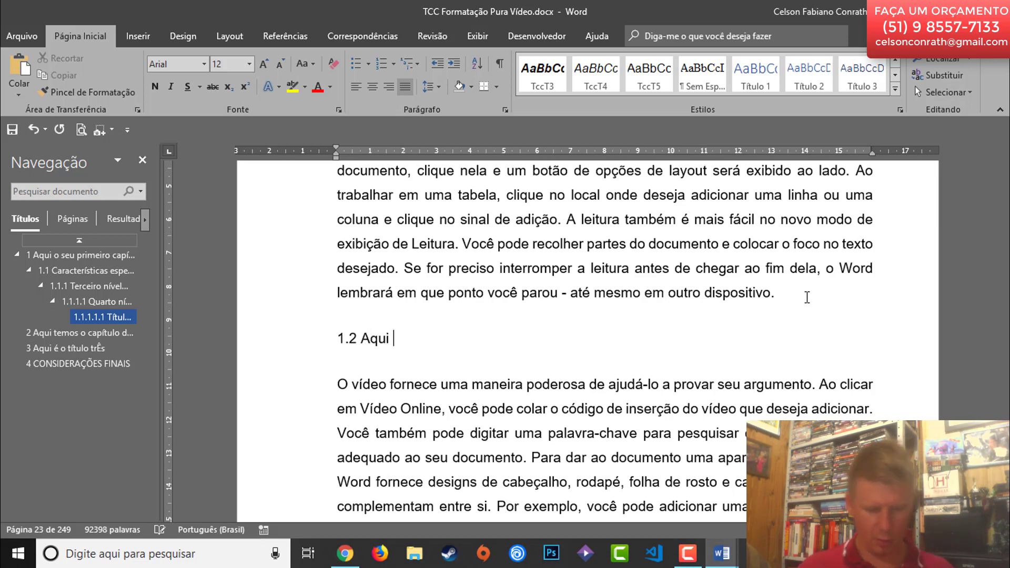
type("temos um ")
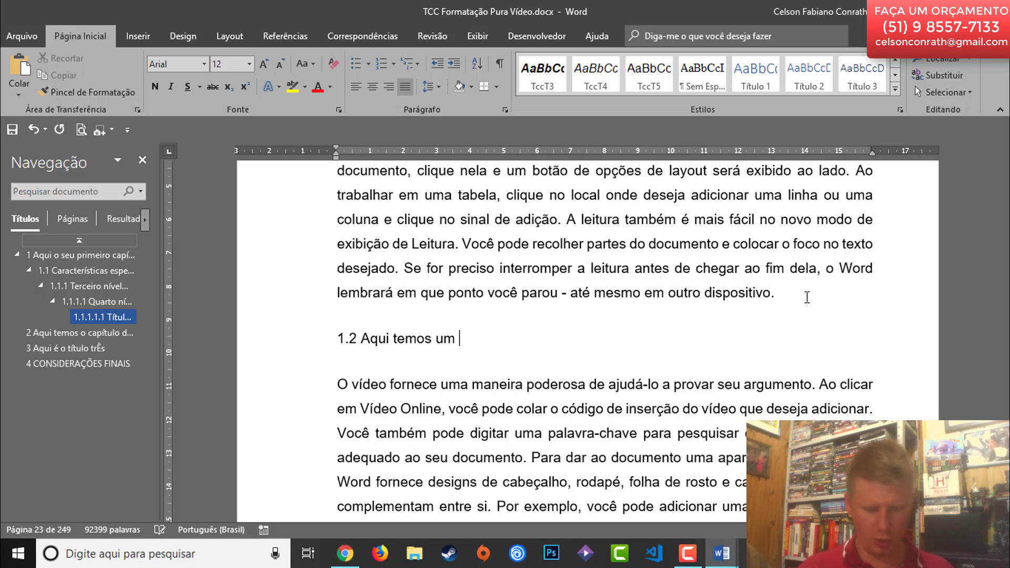
type("título de segu")
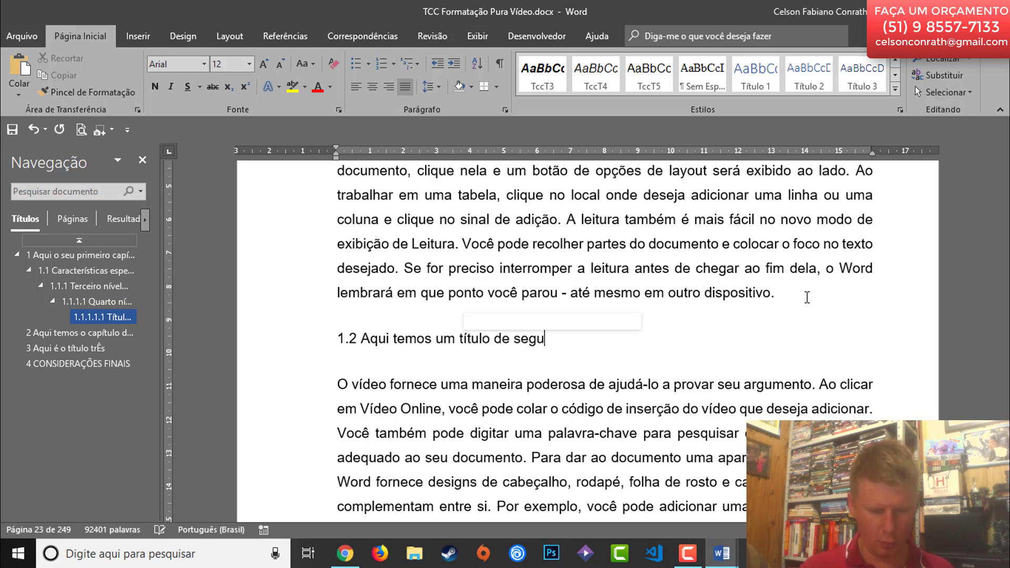
type("ndo nível")
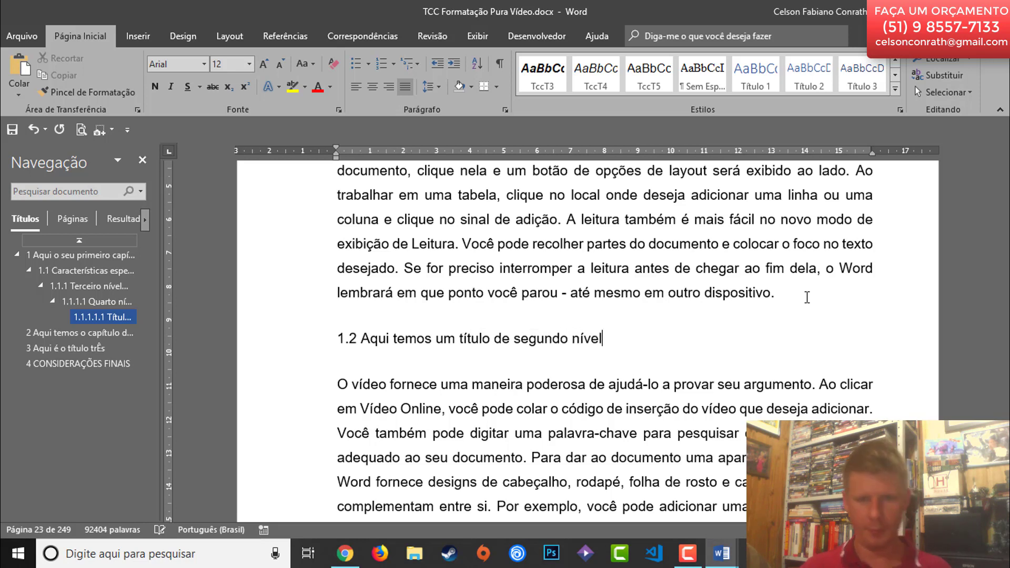
- Apply the TccT2 style to the line "1.2 Aqui temos um título de segundo nível"
key("shift+Home")
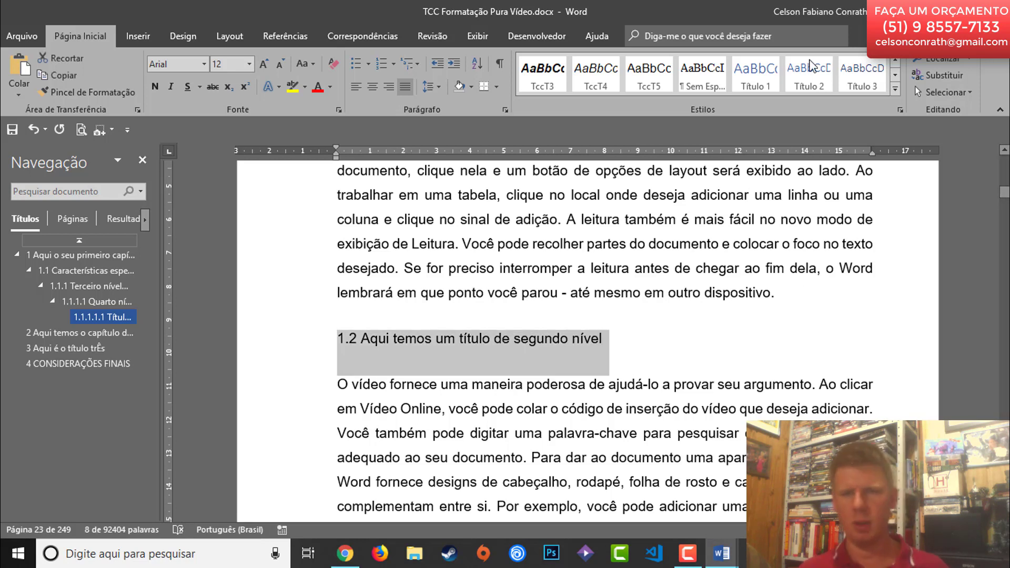
left_click(895, 58)
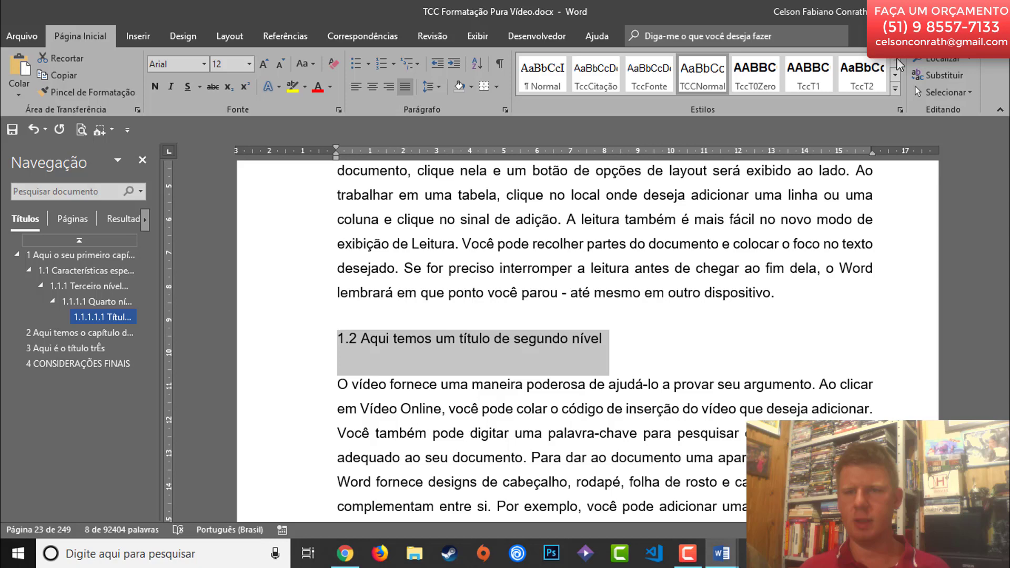
left_click(862, 74)
left_click(756, 335)
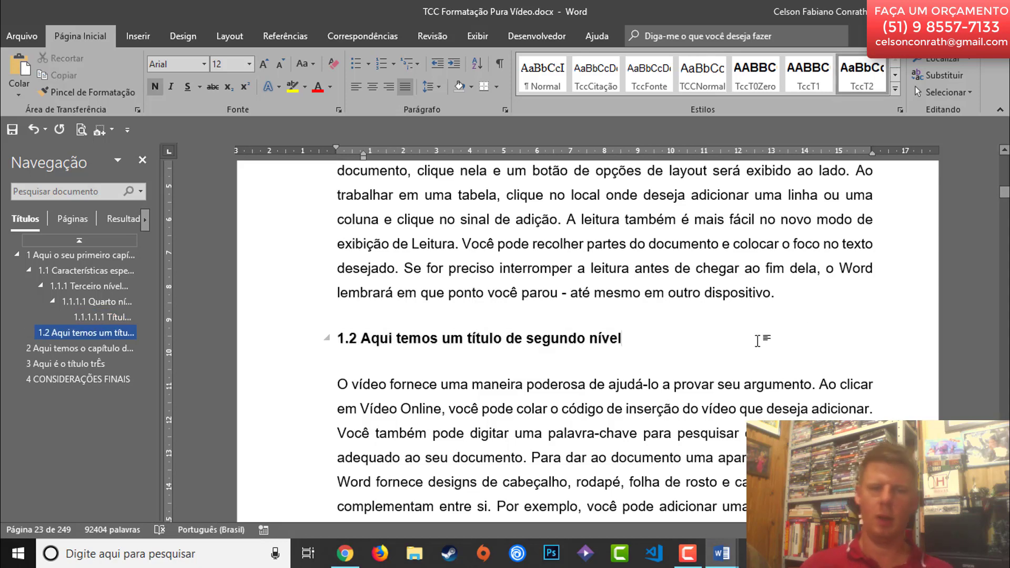
- Insert the line "1.2.1 Nível terciário de novo" after the section 1.2 paragraph ending "nas diferentes galerias."
scroll(759, 345, "down", 4)
scroll(759, 345, "down", 8)
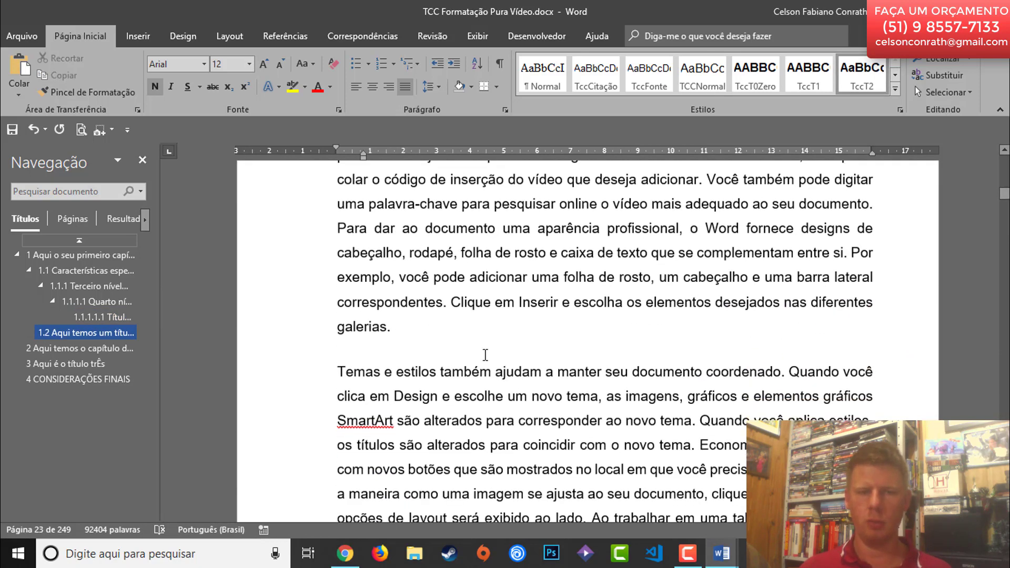
left_click(479, 342)
key("Return")
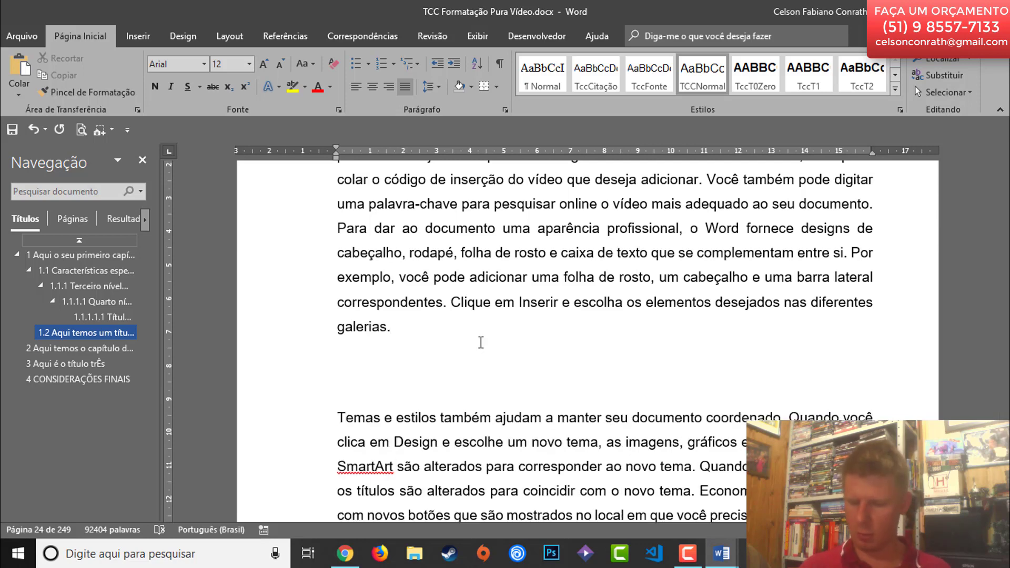
type("1.2.1")
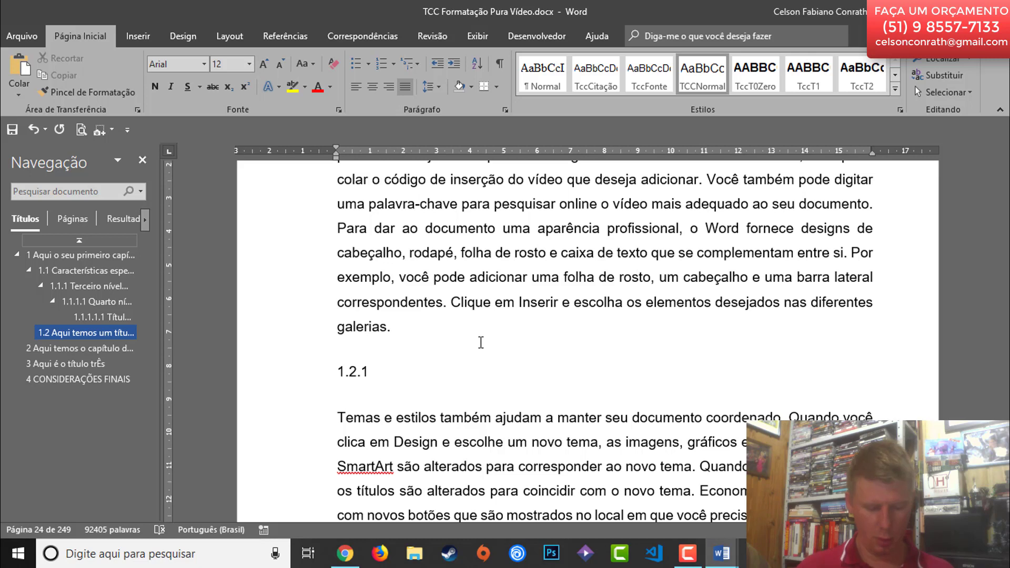
type("vlel")
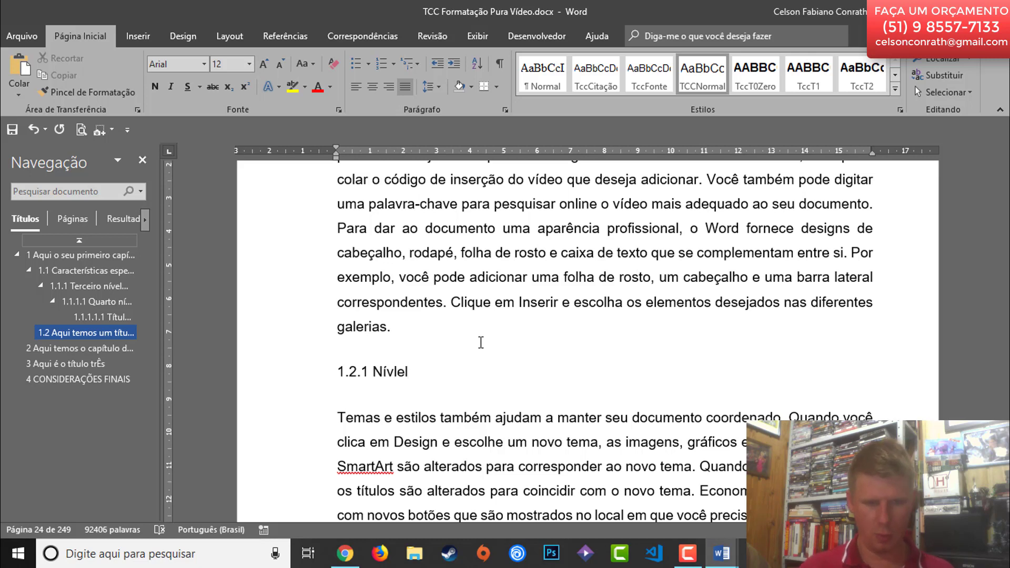
key("BackSpace")
key("BackSpace")
key("BackSpace")
type("el ")
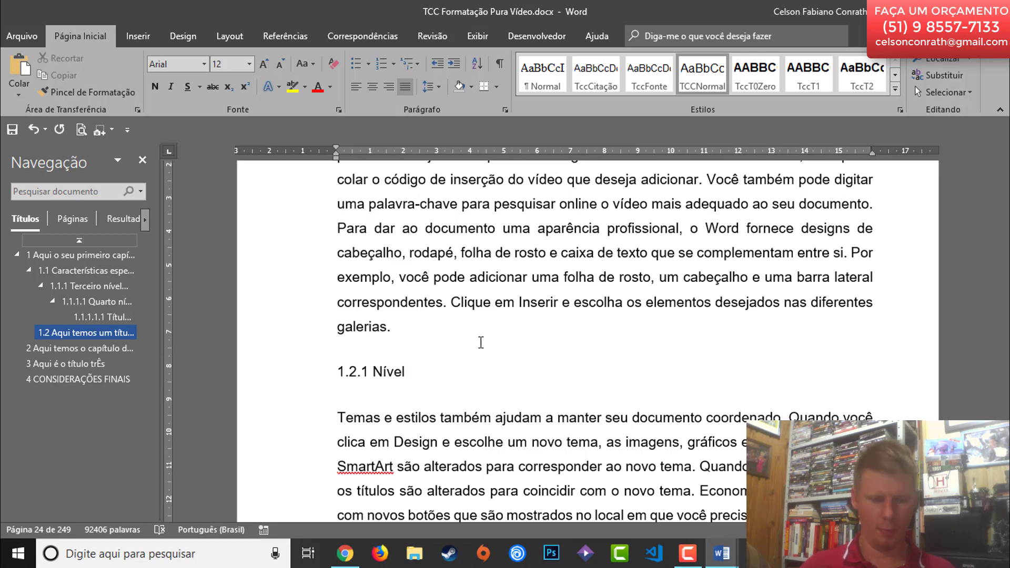
type("terc")
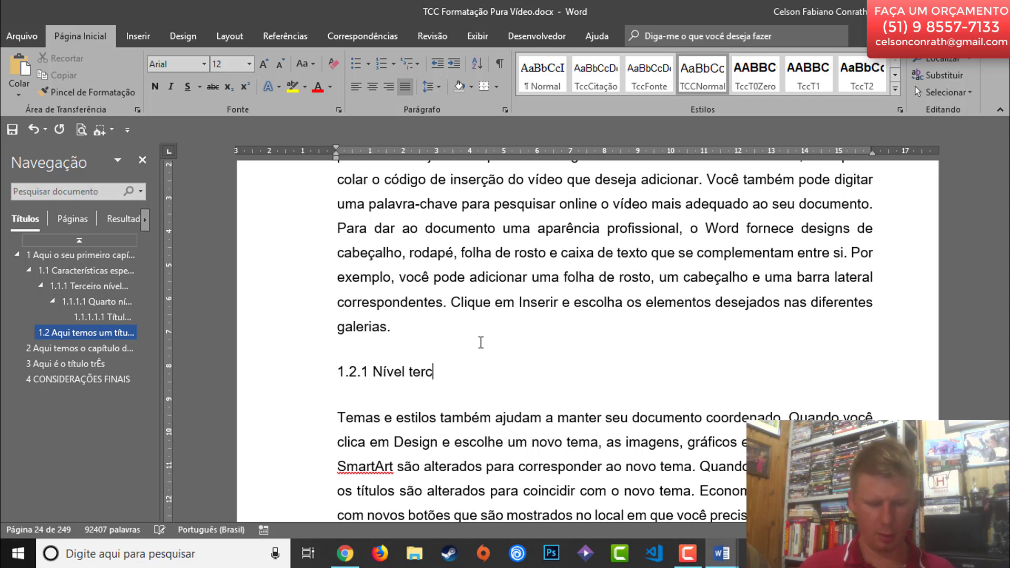
type("eiário de no")
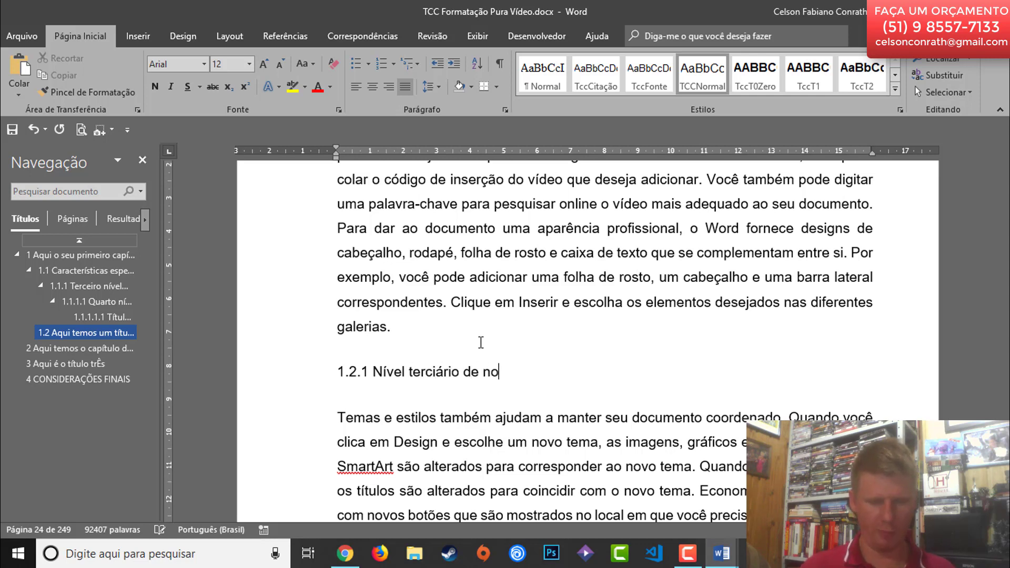
type("vo")
- Apply the TccT3 style to the line "1.2.1 Nível terciário de novo"
triple_click(480, 342)
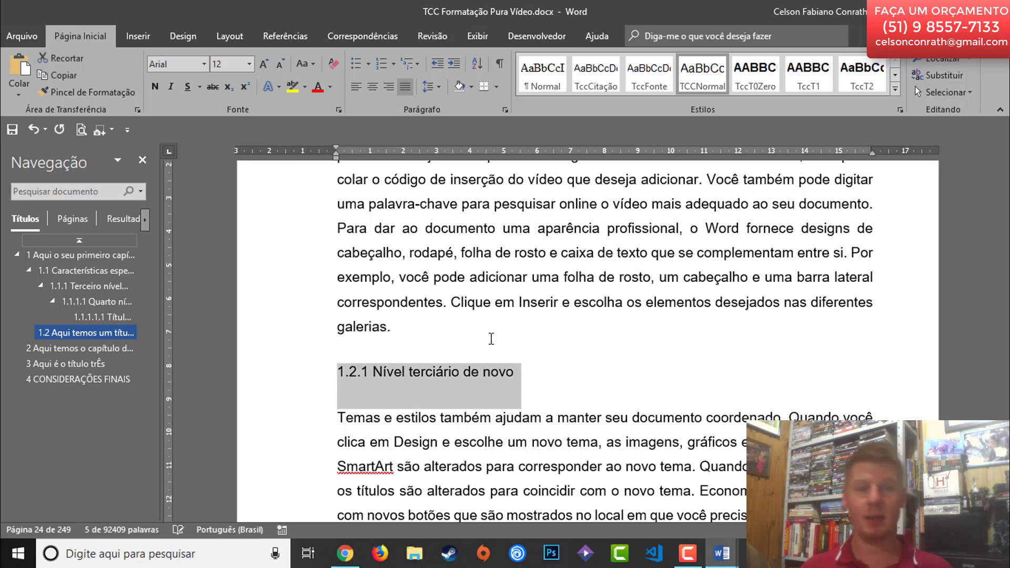
left_click(895, 77)
left_click(557, 77)
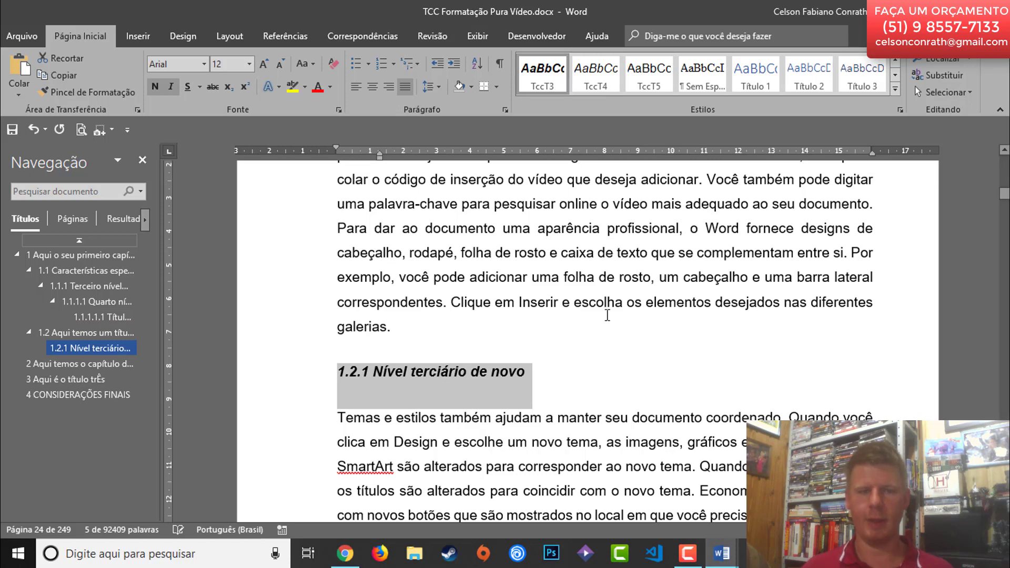
- Insert the line "2.1 Aqui temos um segundo nível" in chapter 2, after the page 66 paragraph ending "modo de exibição de Leitura."
scroll(604, 313, "down", 2)
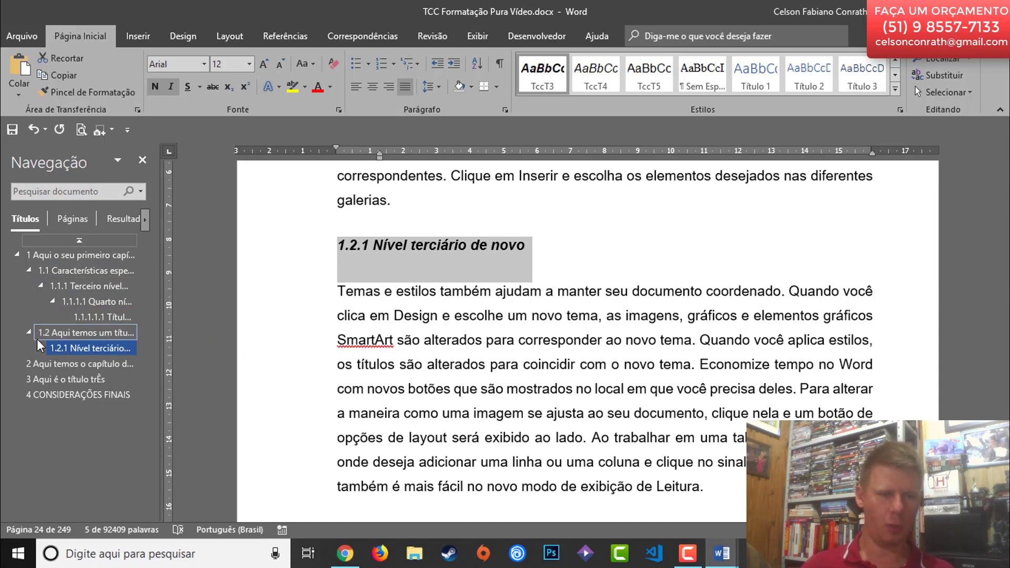
left_click(54, 365)
scroll(520, 315, "down", 10)
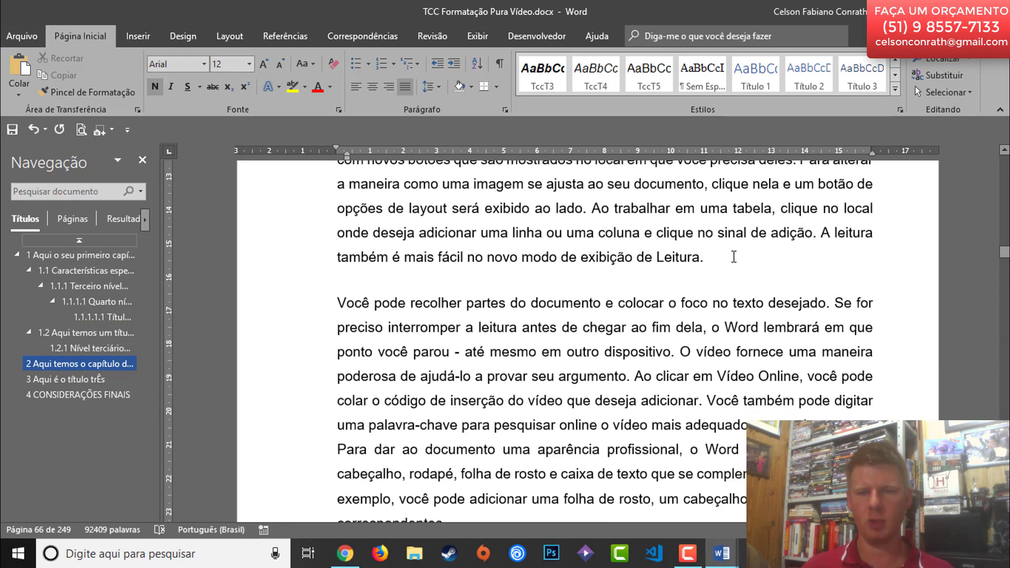
left_click(733, 257)
key("Return")
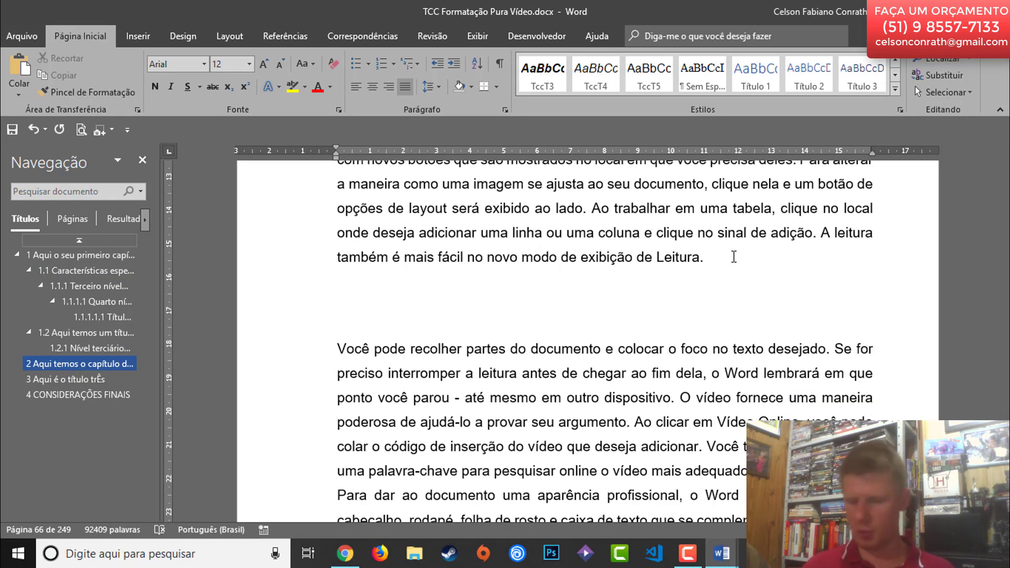
type("1")
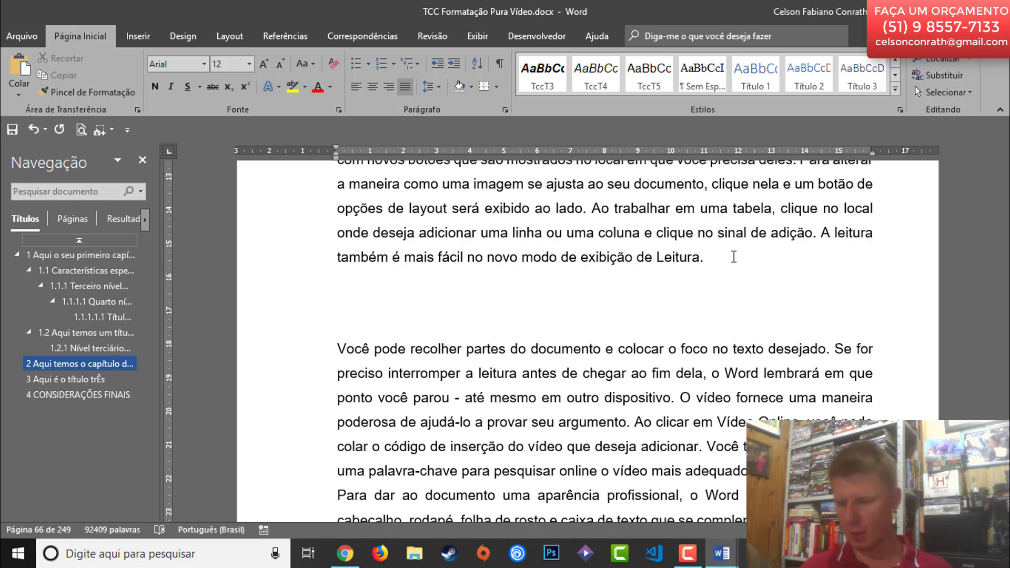
type("2.1")
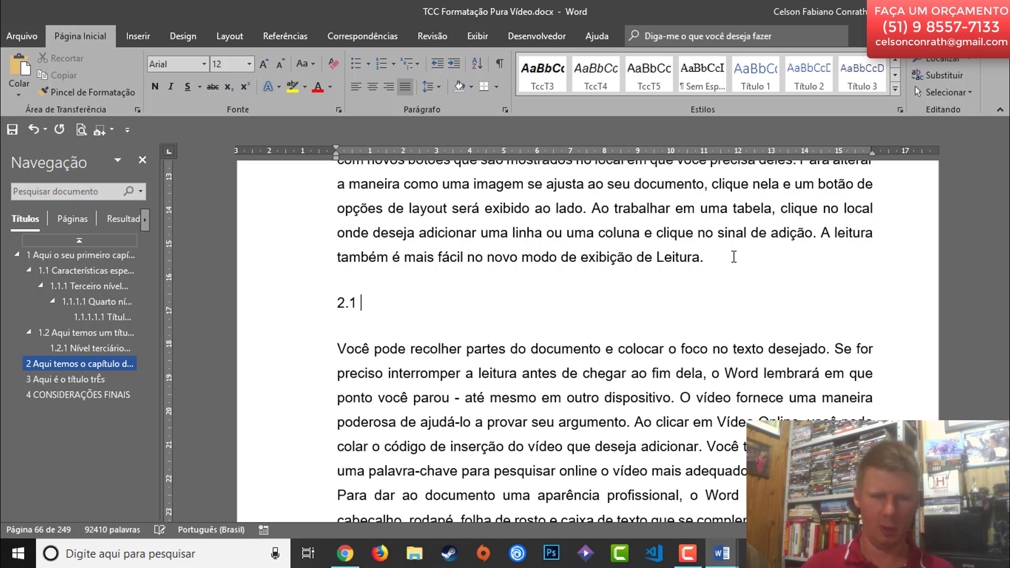
type(" Aqui")
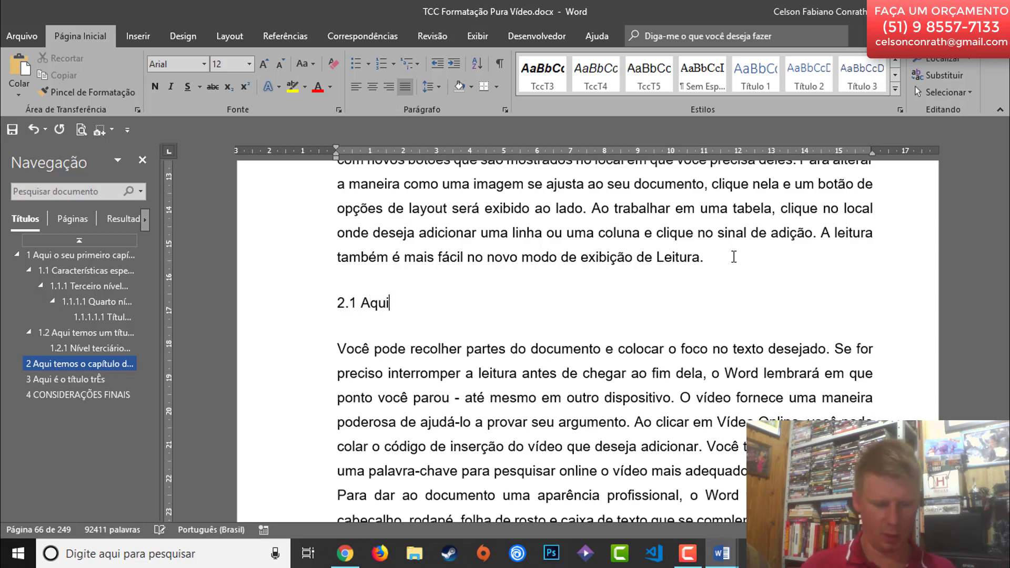
type(" temos um ")
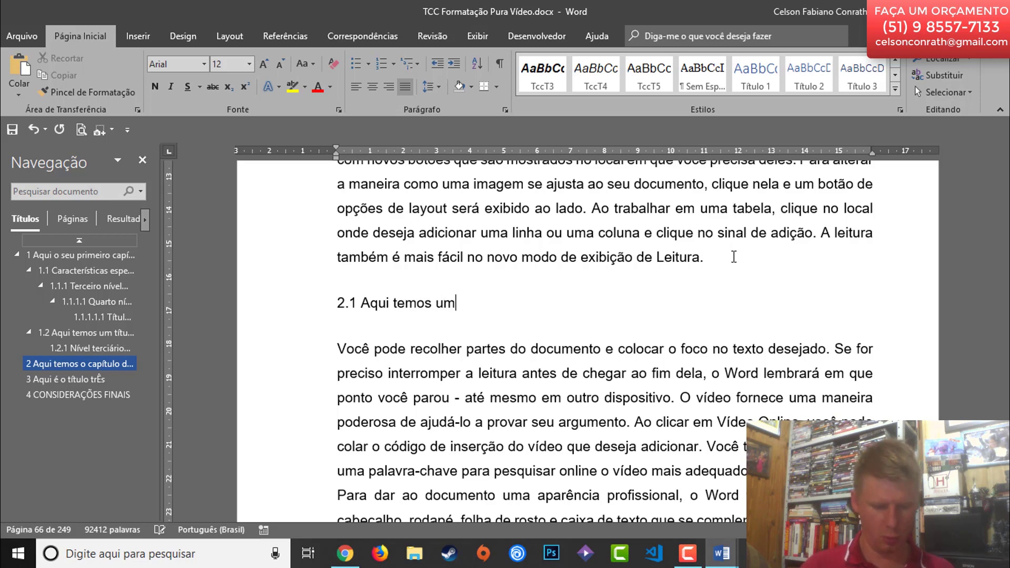
type("segun")
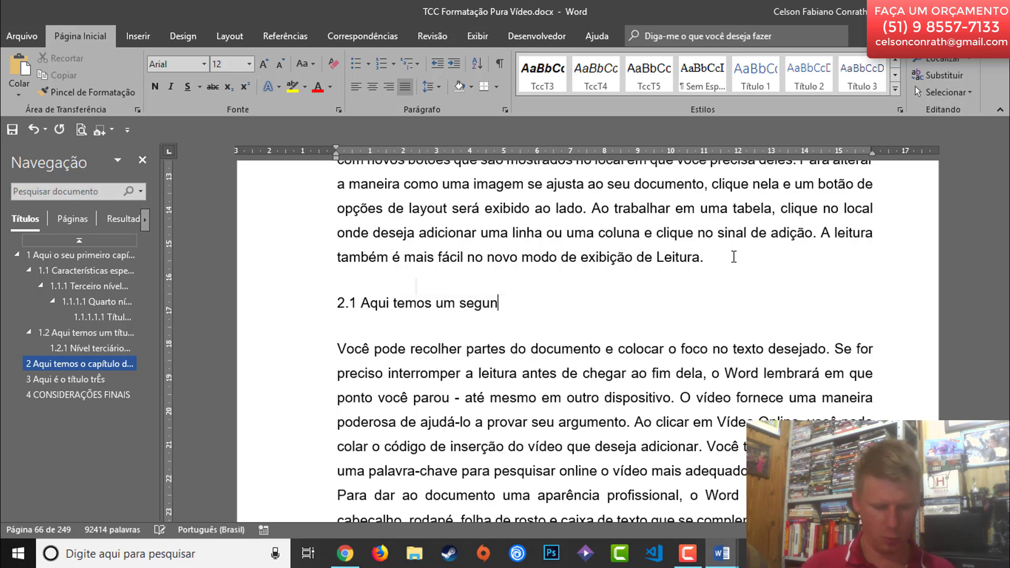
type("do nível")
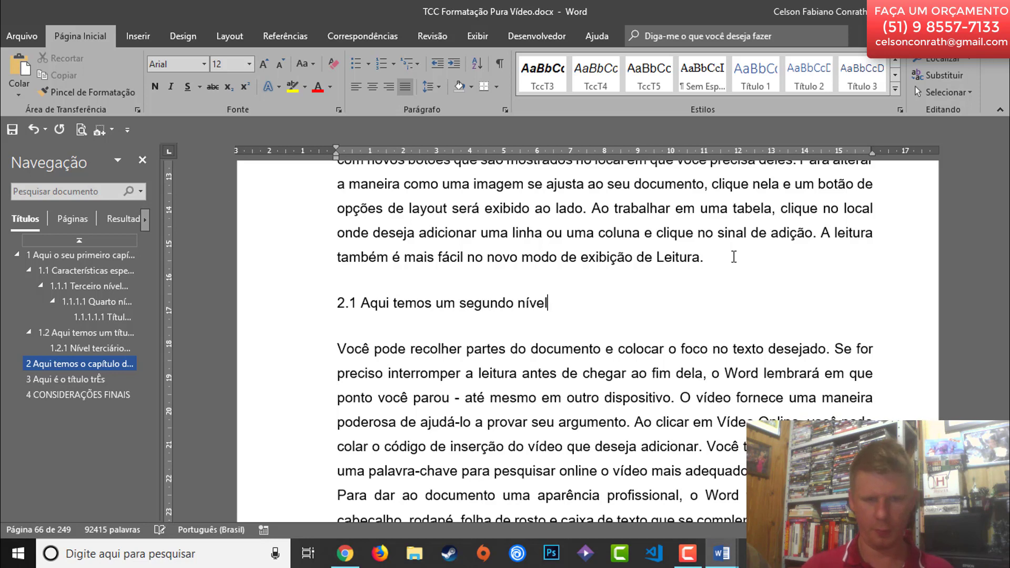
- Apply the TccT2 style to the line "2.1 Aqui temos um segundo nível"
key("shift+Home")
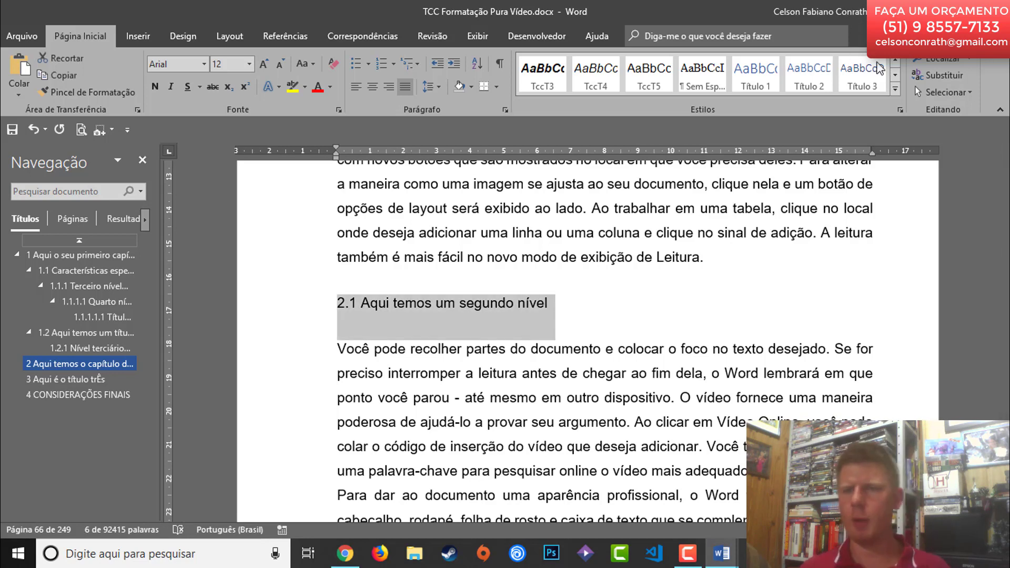
left_click(896, 59)
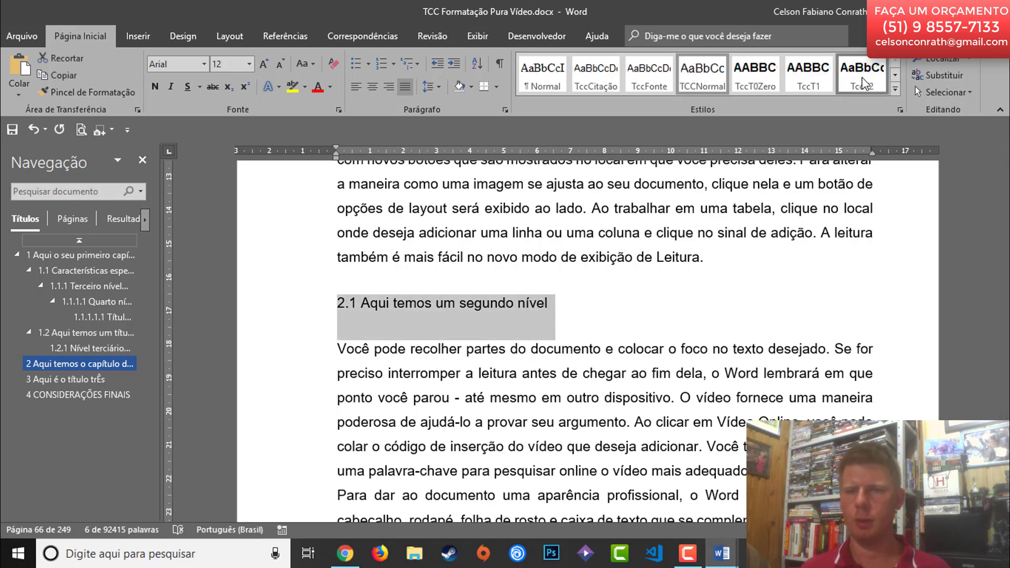
left_click(862, 77)
left_click(633, 301)
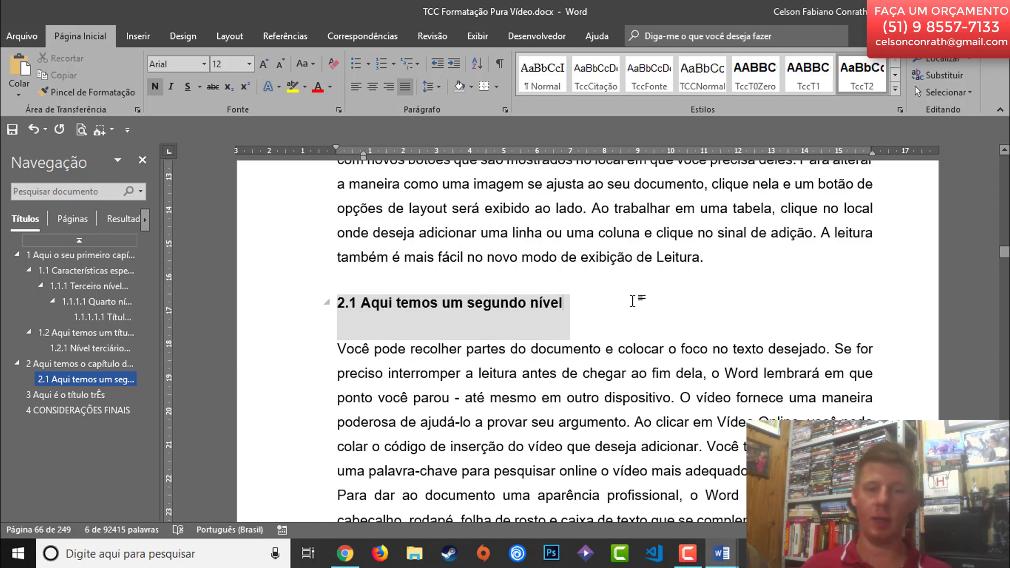
- Insert the line "2.1.1 Aqui um terceiro nível" after the page 68 paragraph ending "mais adequado ao seu documento."
scroll(631, 297, "down", 10)
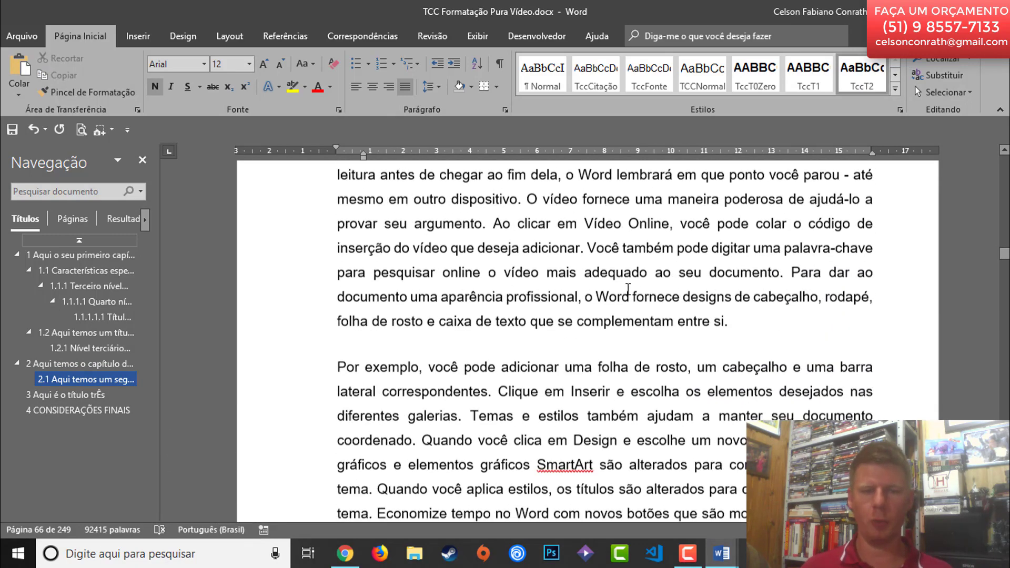
scroll(628, 289, "down", 15)
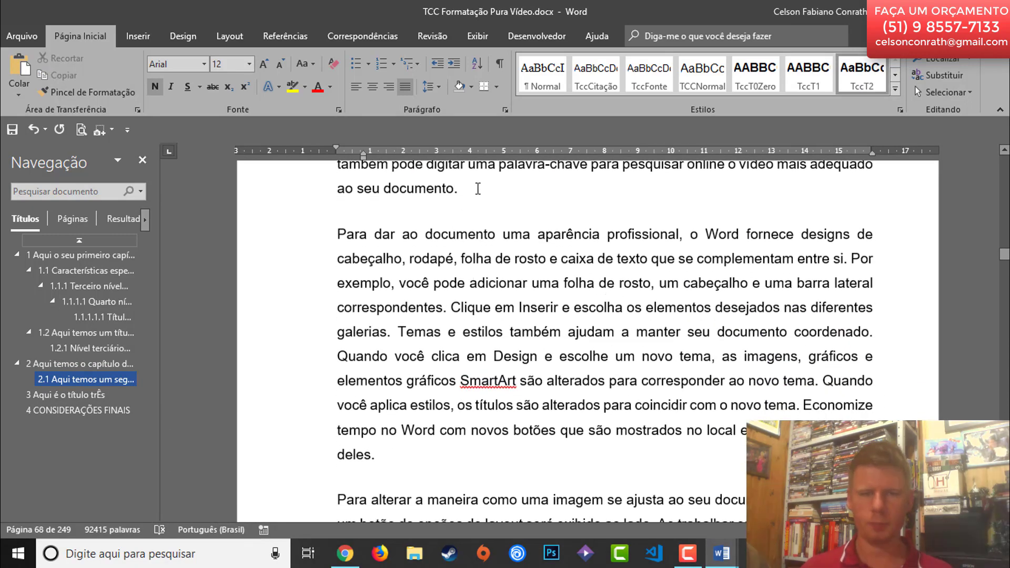
left_click(478, 188)
key("Return")
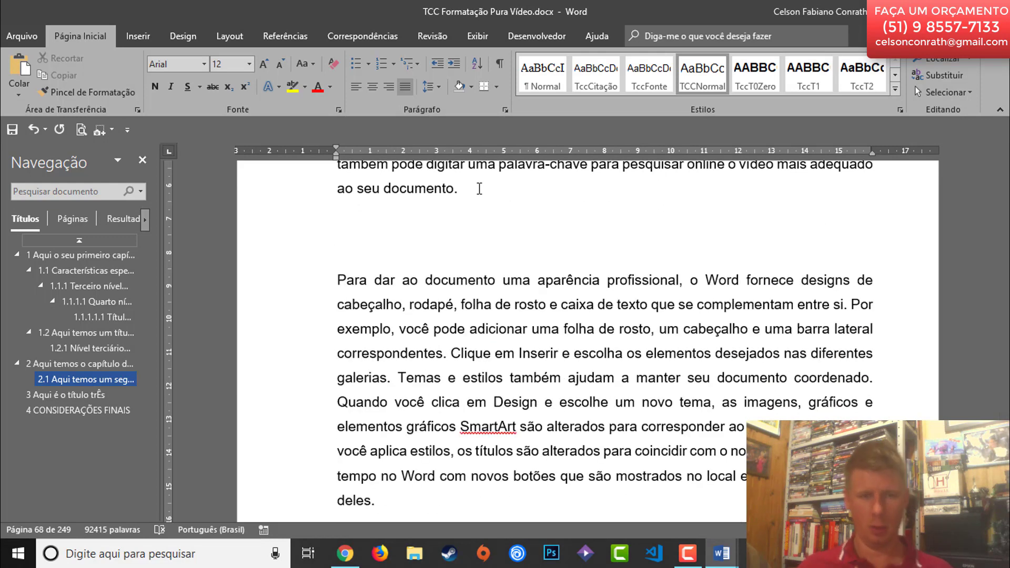
type("2.1.1")
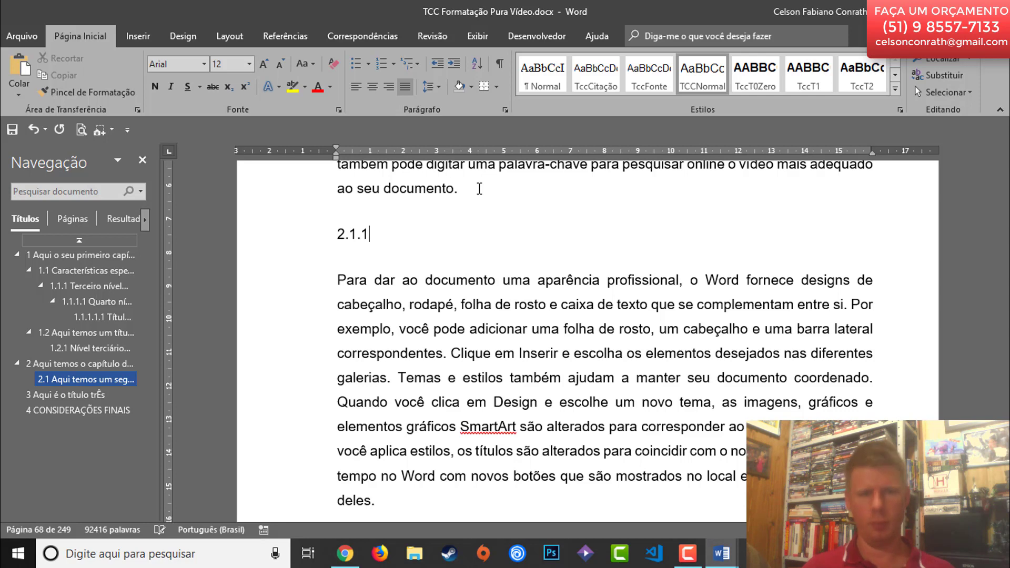
type(" Aq")
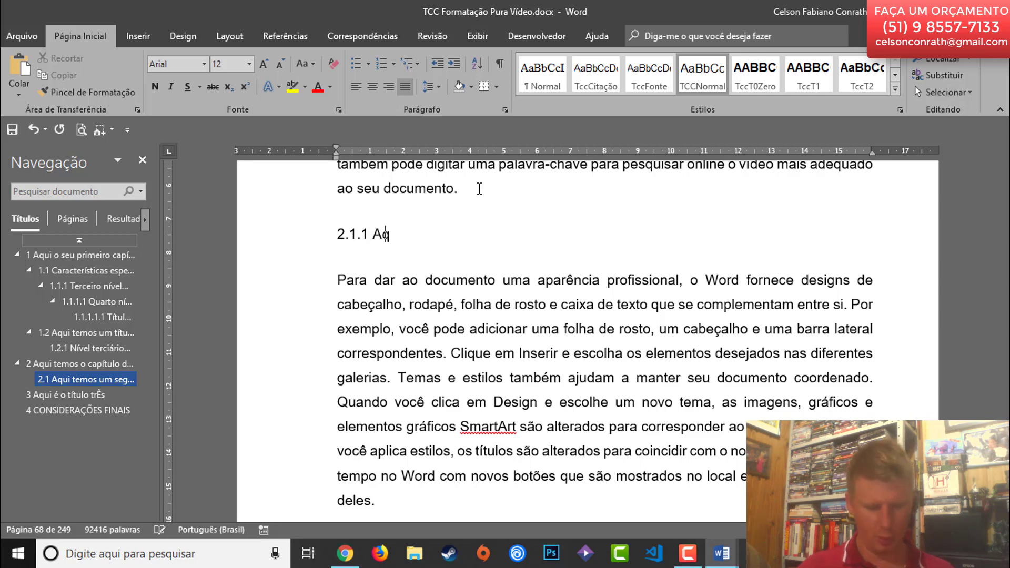
type("ui um ter")
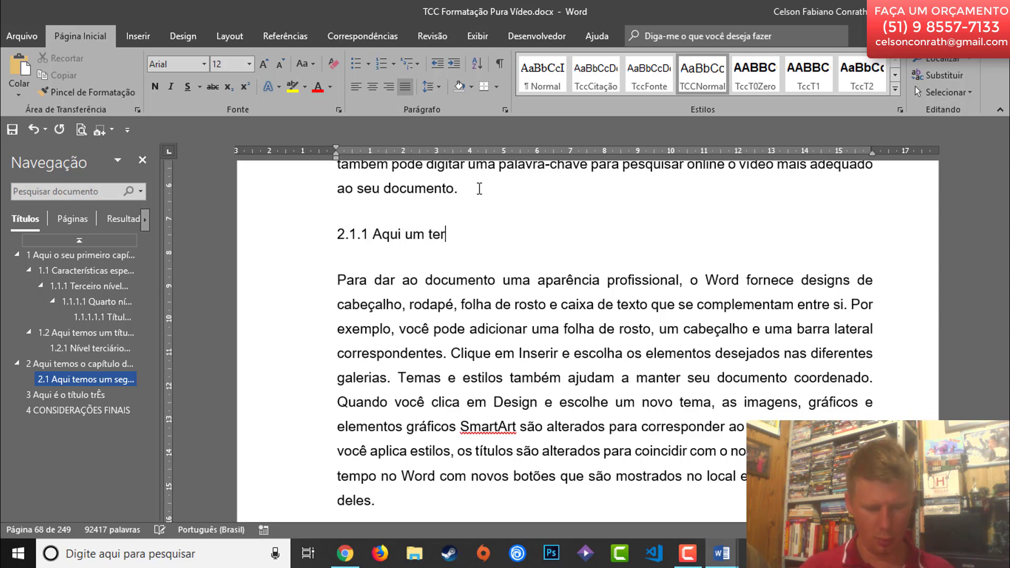
type("ceiro rível")
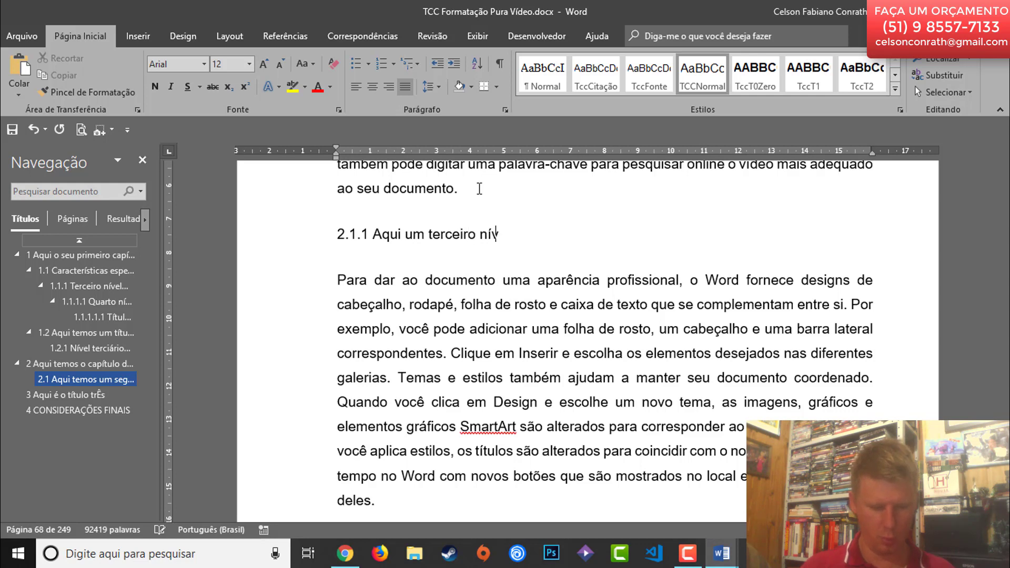
- Apply the TccT3 style to the line "2.1.1 Aqui um terceiro nível"
key("shift+Home")
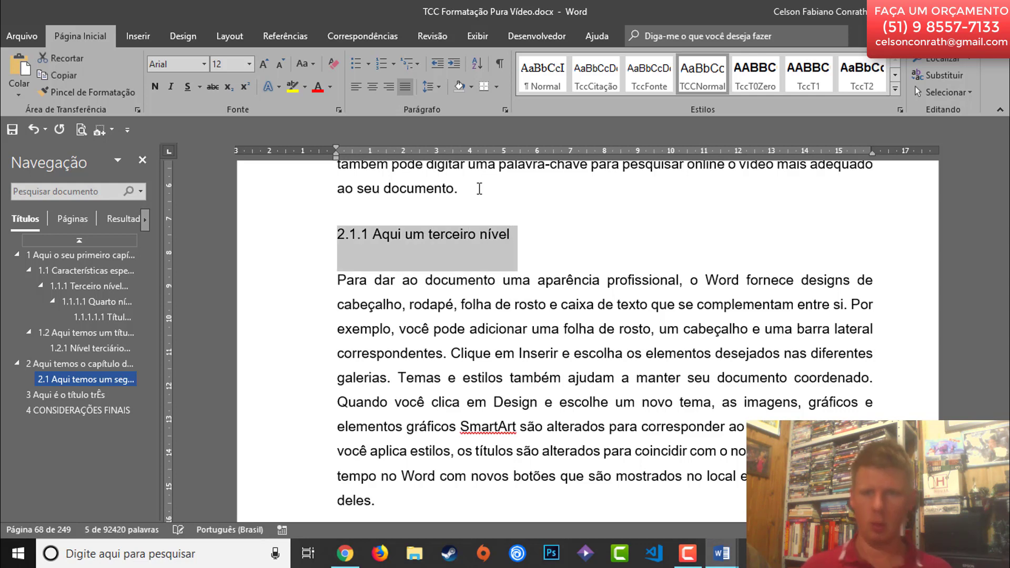
left_click(896, 83)
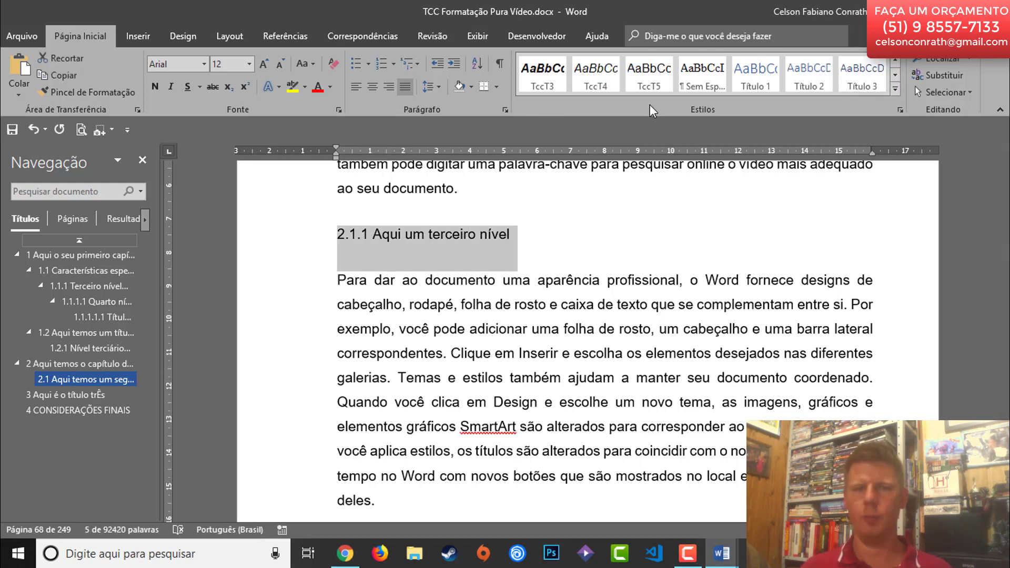
left_click(543, 73)
- Insert the line "2.2 Aqui voltamos ao secundário" after the page 69 paragraph ending "ajudá-lo a provar seu argumento."
scroll(603, 289, "down", 15)
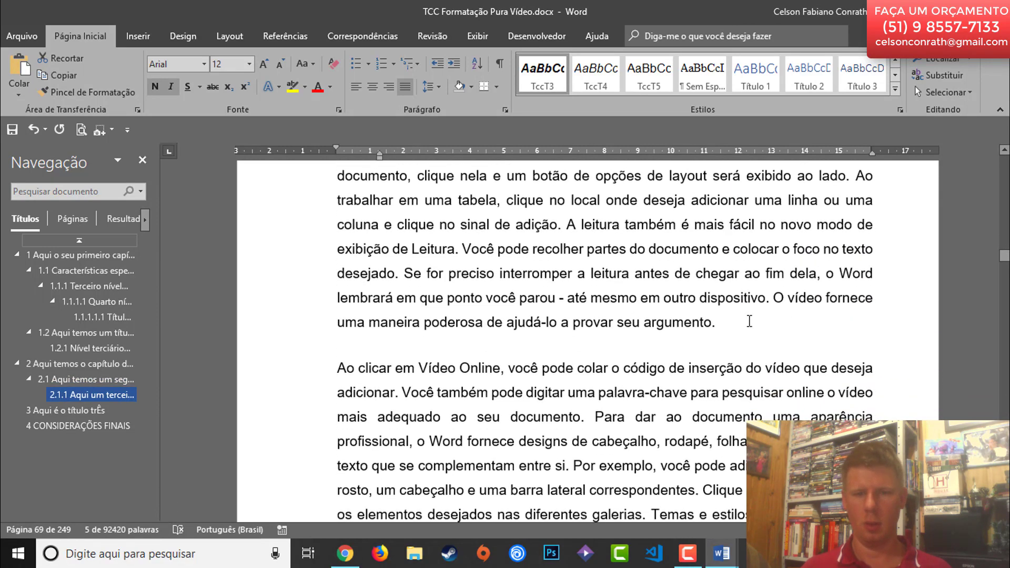
left_click(749, 320)
key("Return")
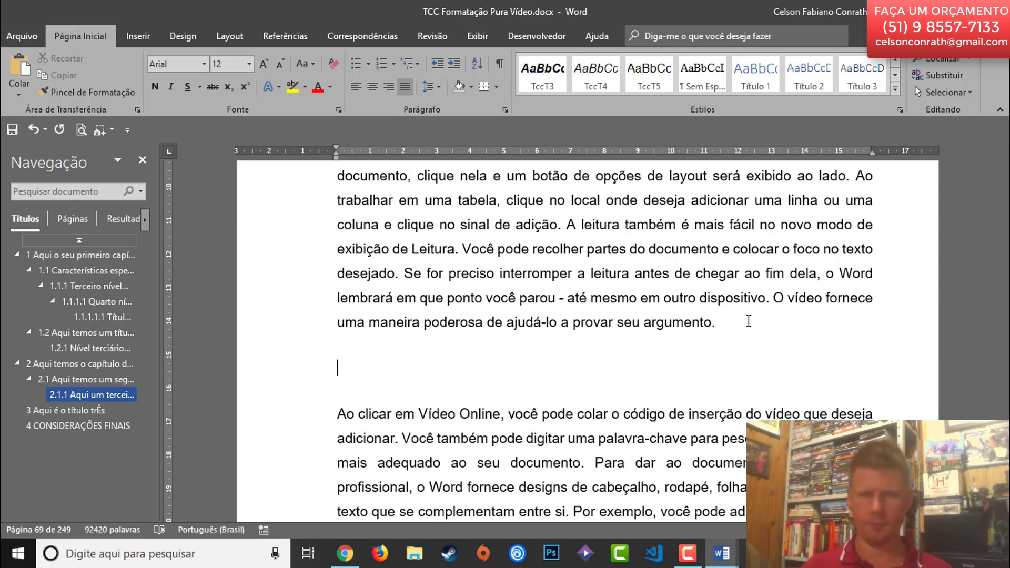
type("2.")
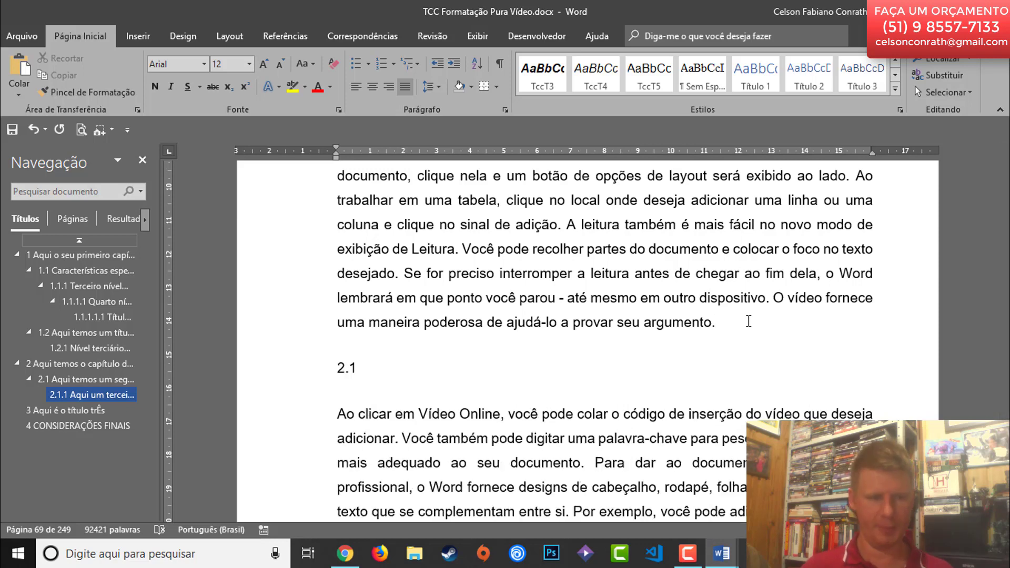
type("1")
key("BackSpace")
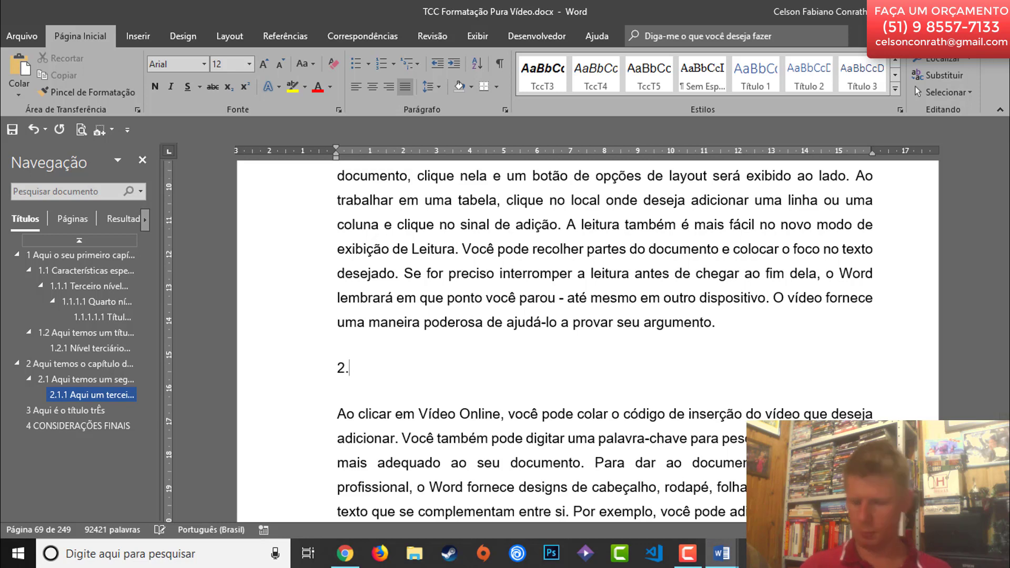
type("2")
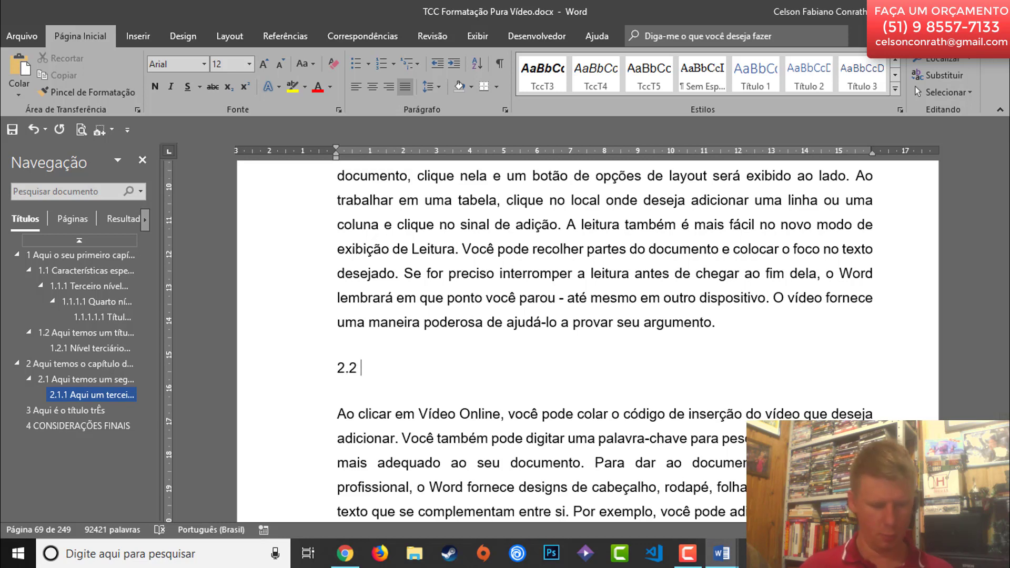
type(" Aqu")
type("i vc")
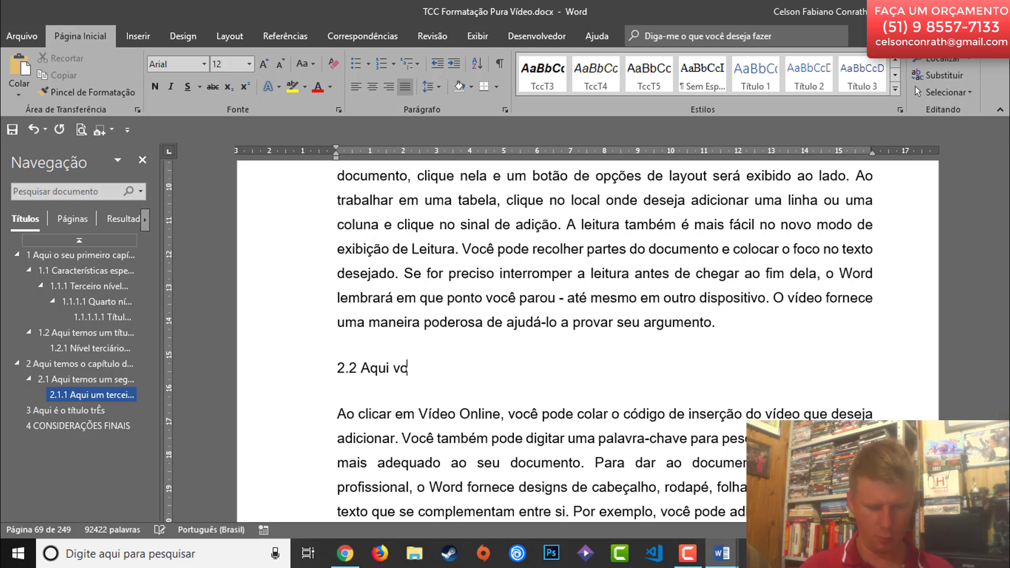
type("ltamos")
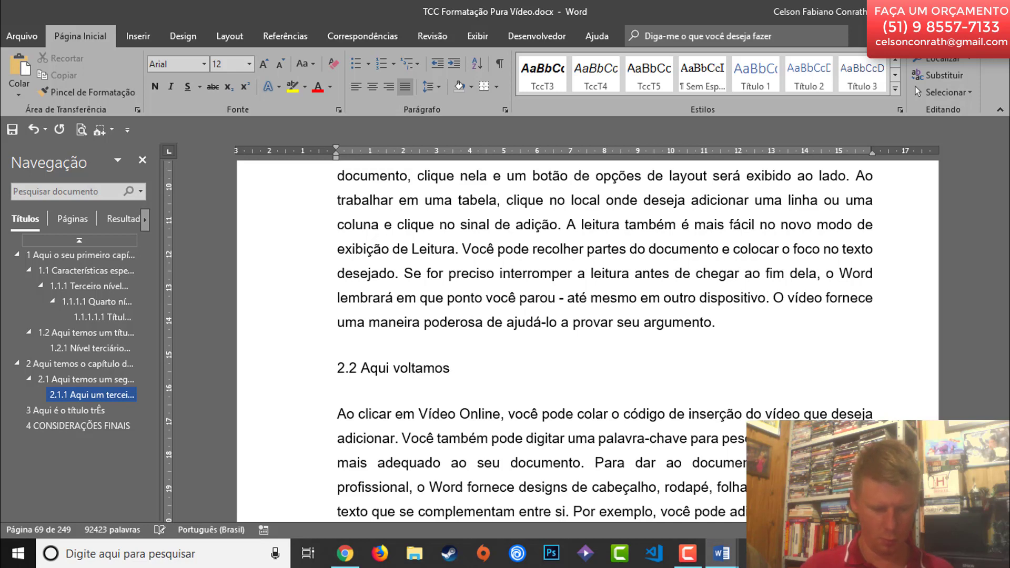
type(" ao secundário")
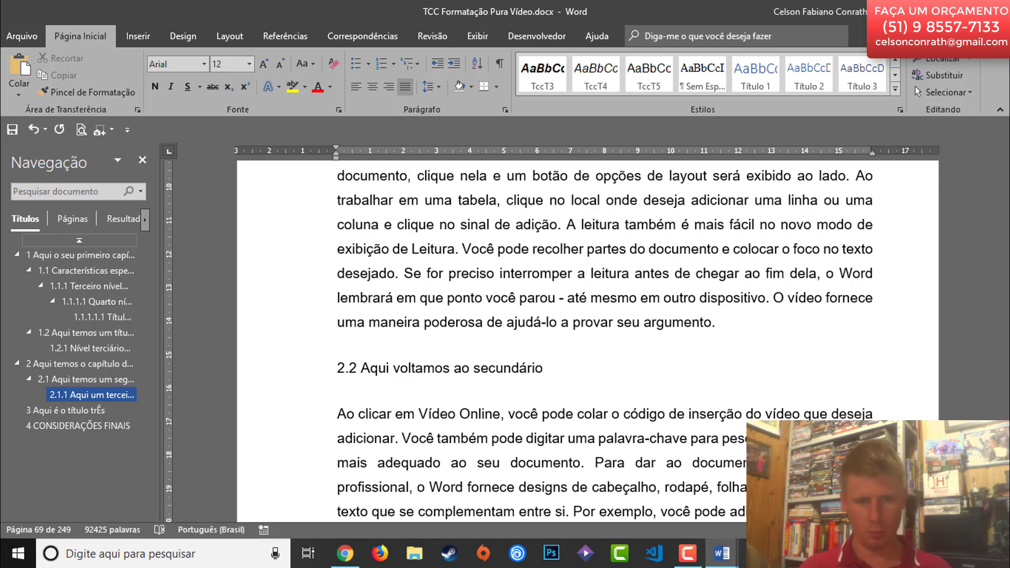
- Apply the TccT2 style to the line "2.2 Aqui voltamos ao secundário"
key("shift+Home")
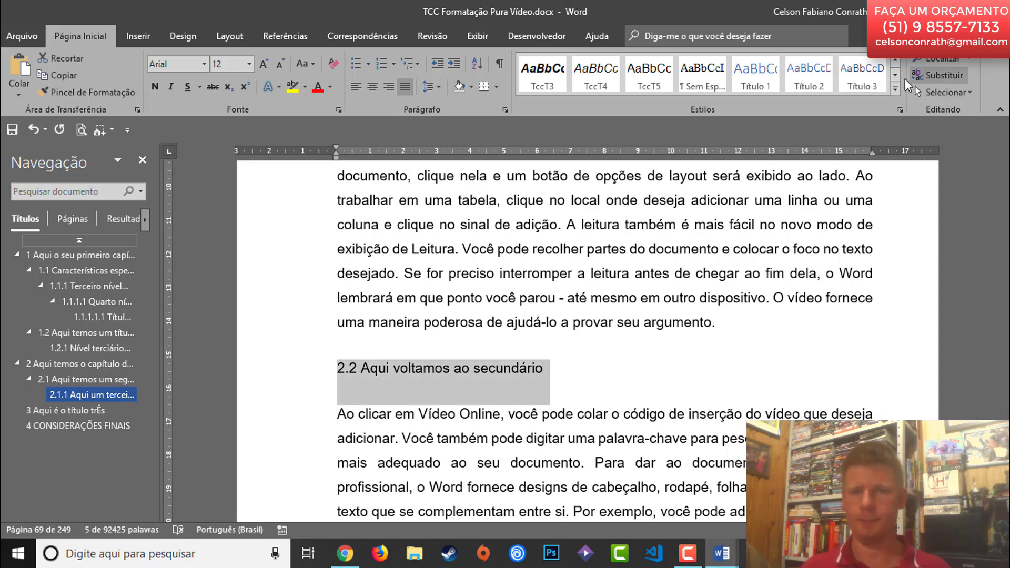
left_click(895, 61)
left_click(866, 83)
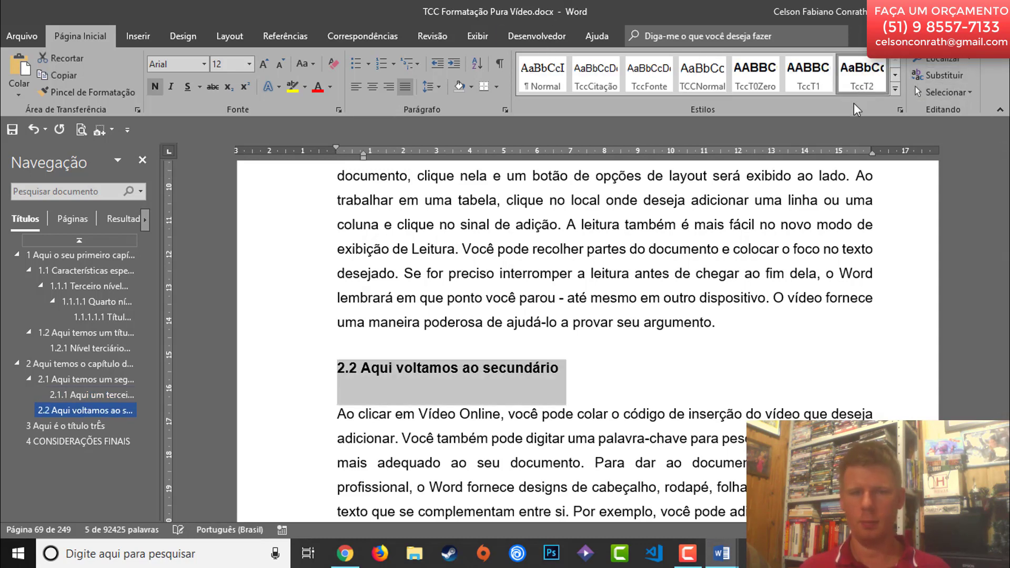
left_click(684, 322)
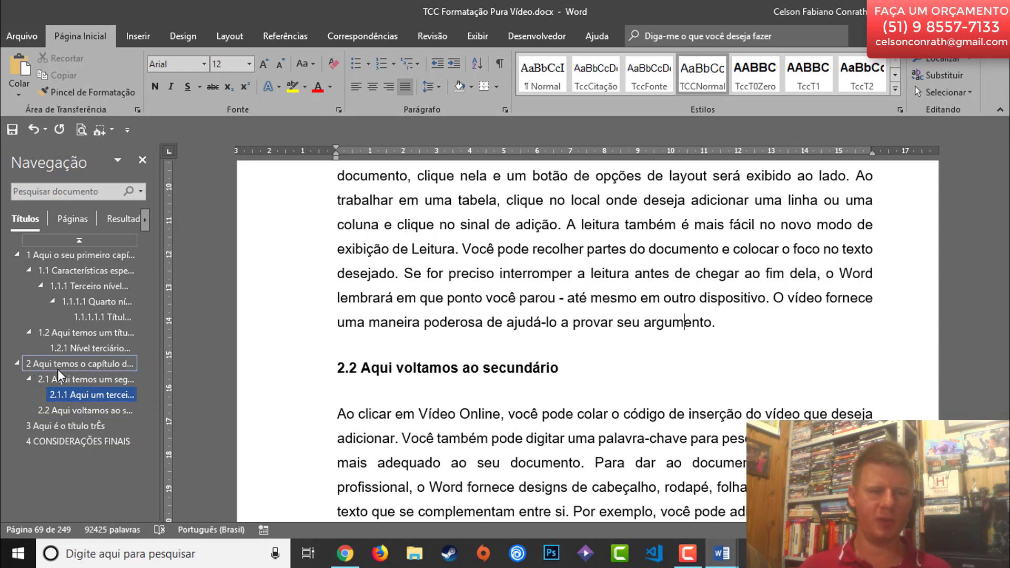
left_click(494, 29)
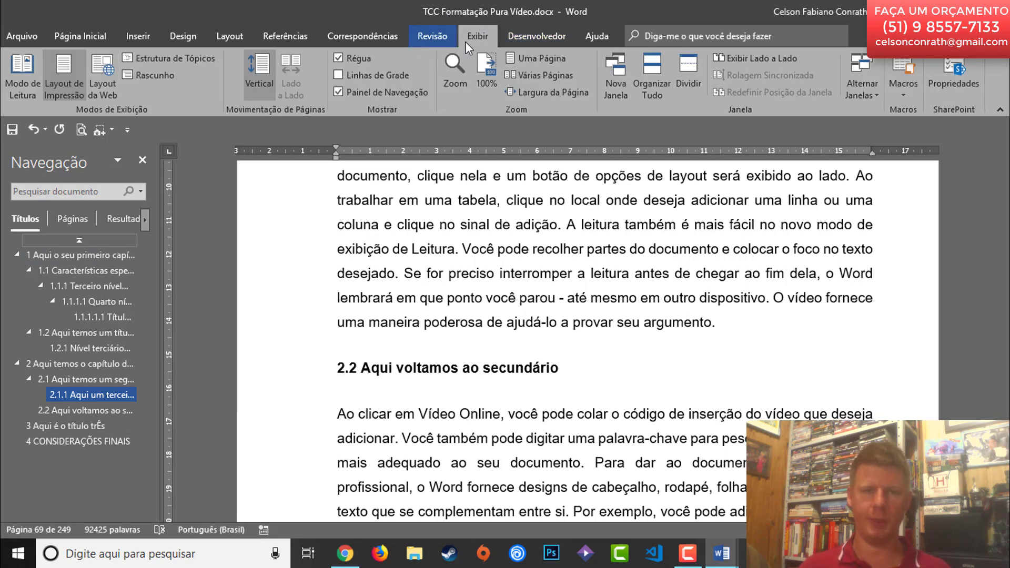
left_click(80, 36)
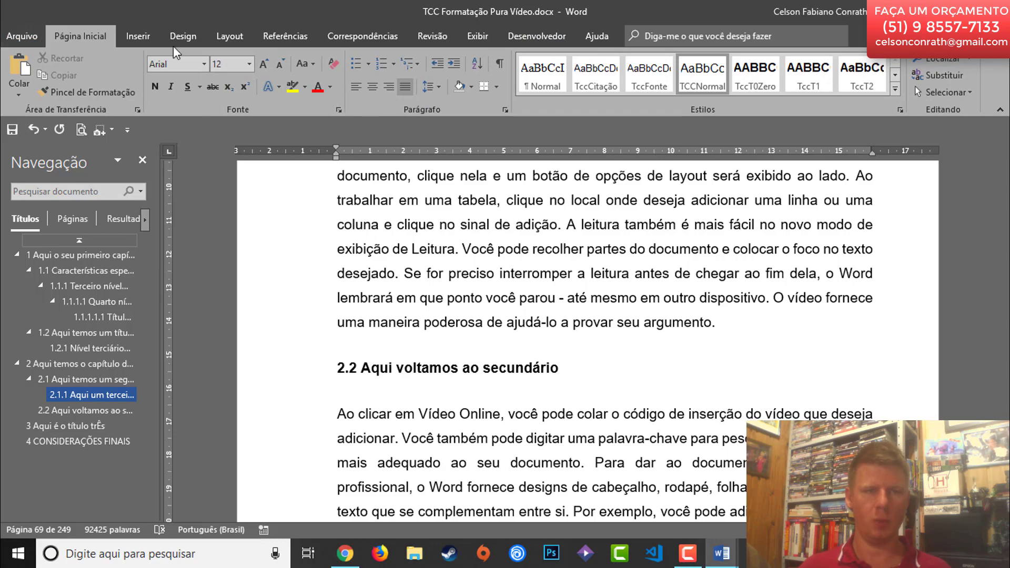
scroll(296, 349, "down", 2)
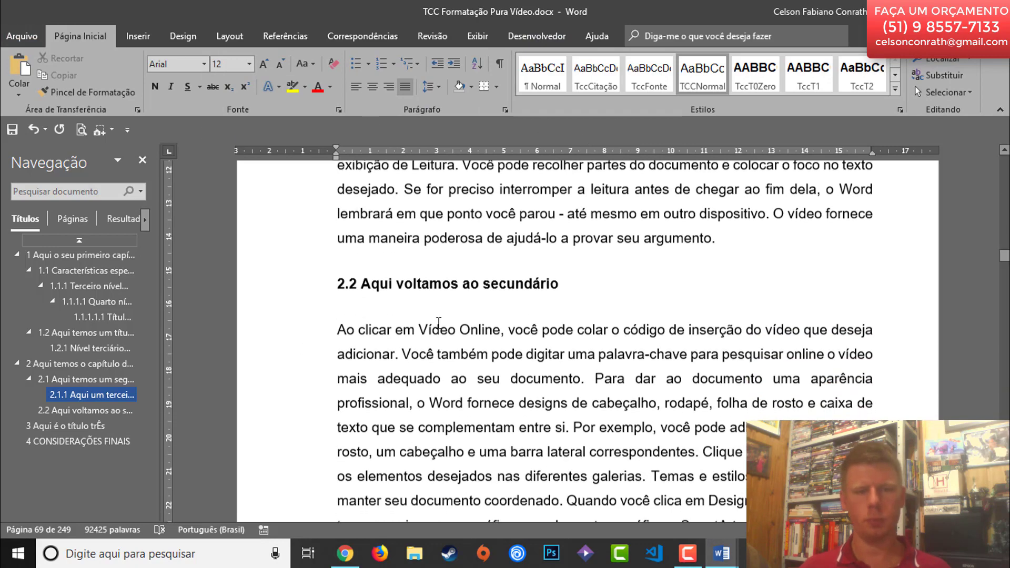
- Insert the line "2.3 Dois ponto três" after the page 70 paragraph ending "manter seu documento coordenado." and apply the TccT2 style to it
scroll(438, 324, "down", 10)
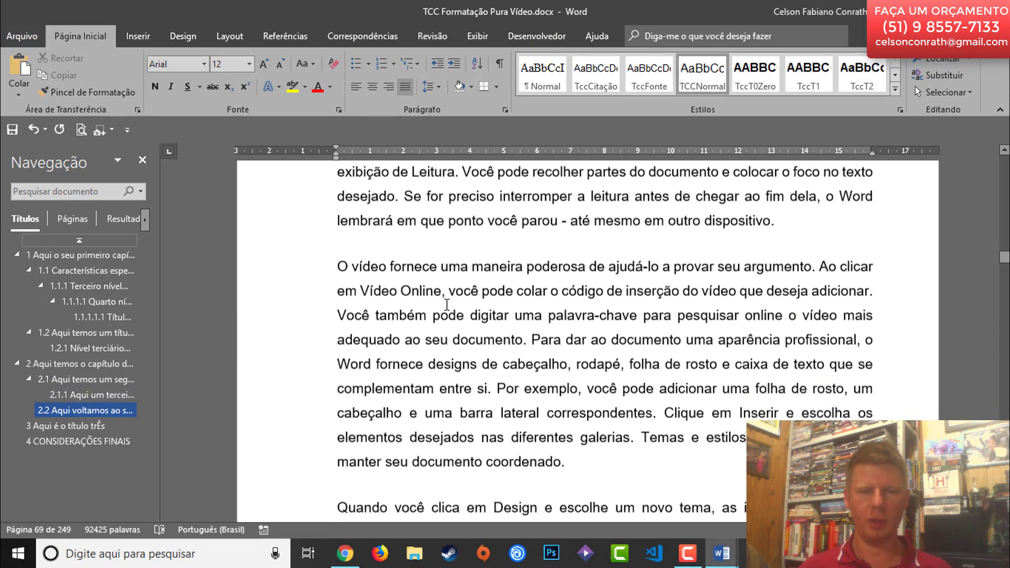
scroll(528, 297, "down", 4)
left_click(615, 303)
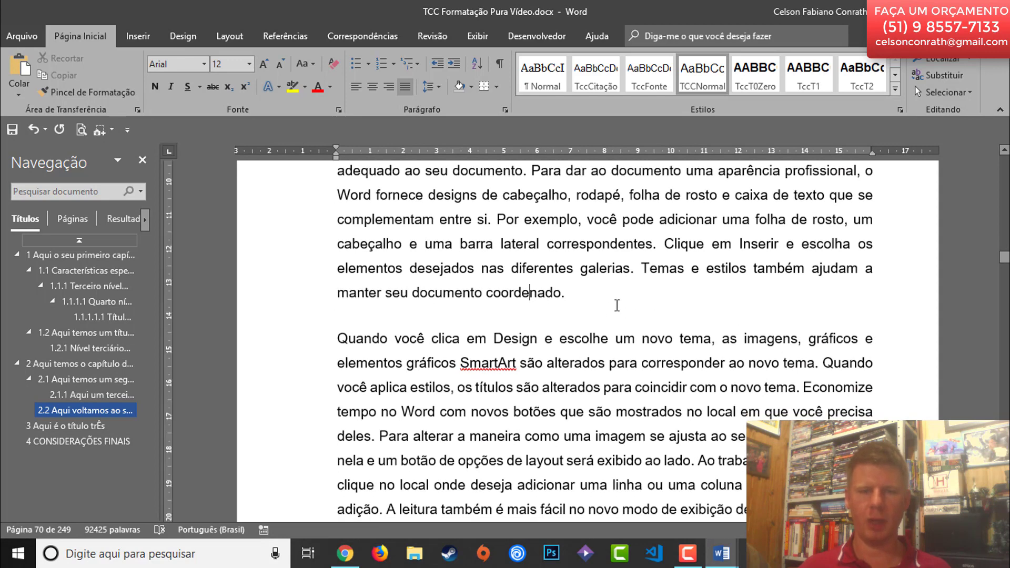
key("Return")
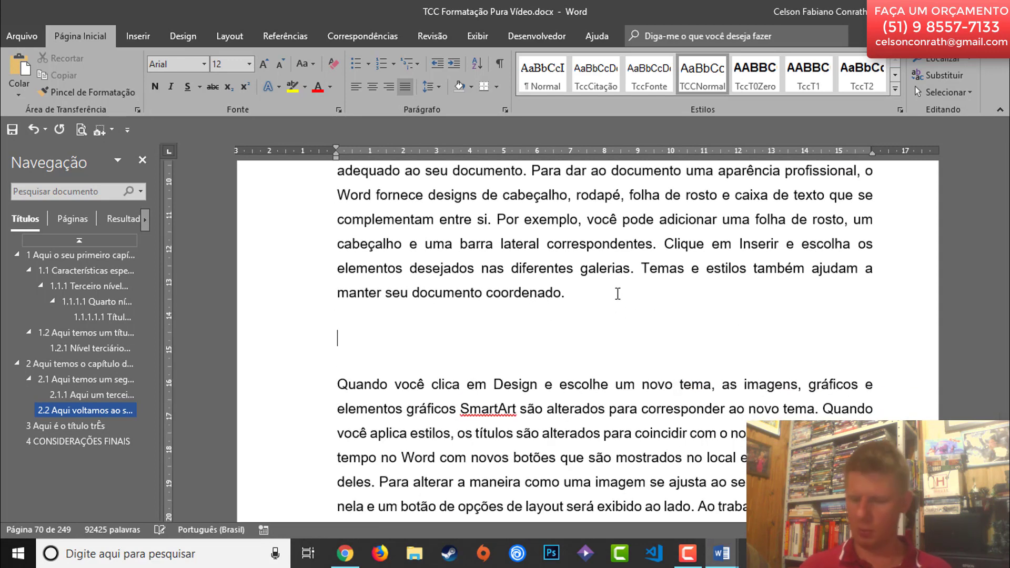
type("2.3")
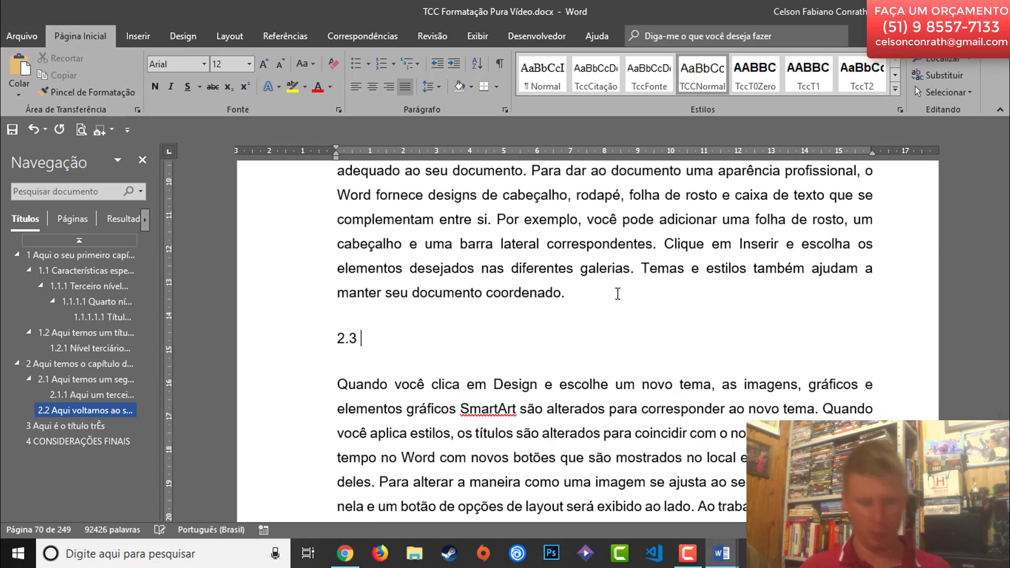
type(" Dois ponto ")
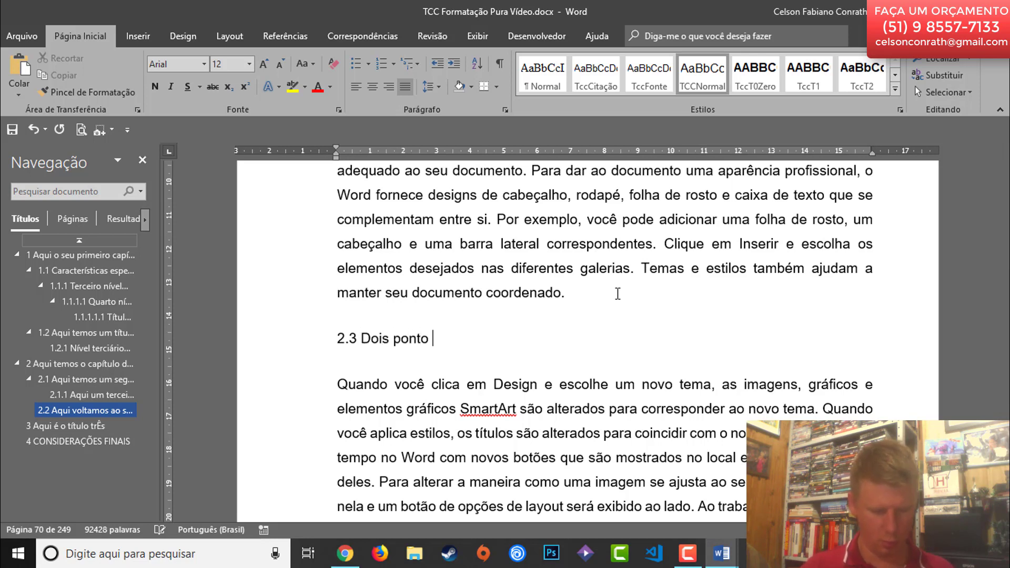
type("trÊs")
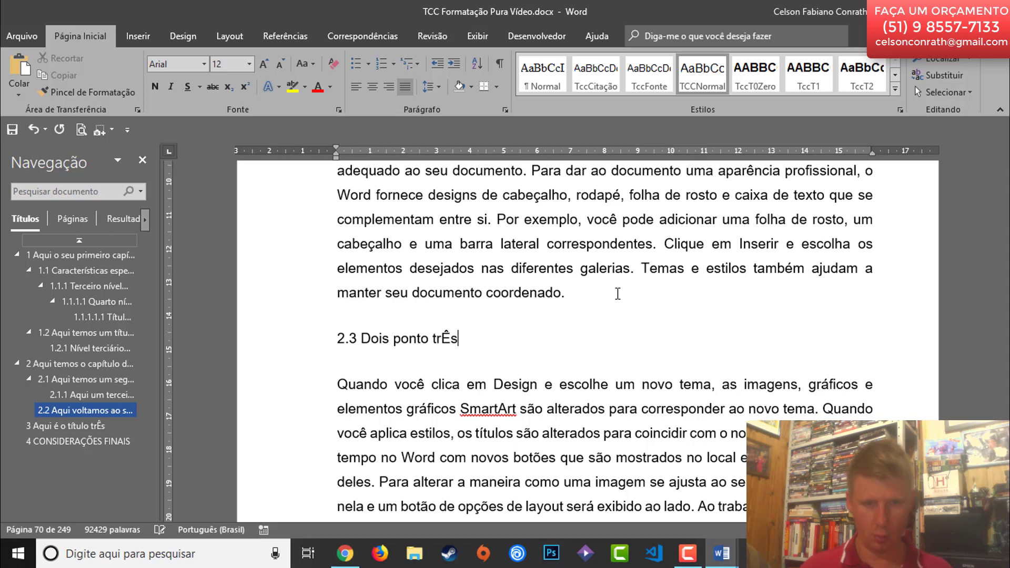
key("BackSpace")
type("ê")
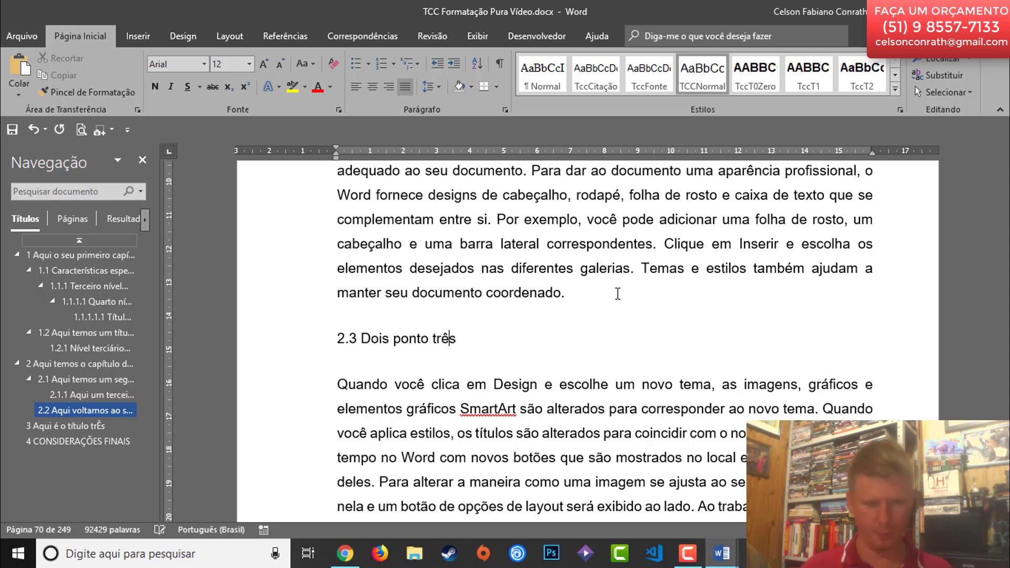
key("shift+Home")
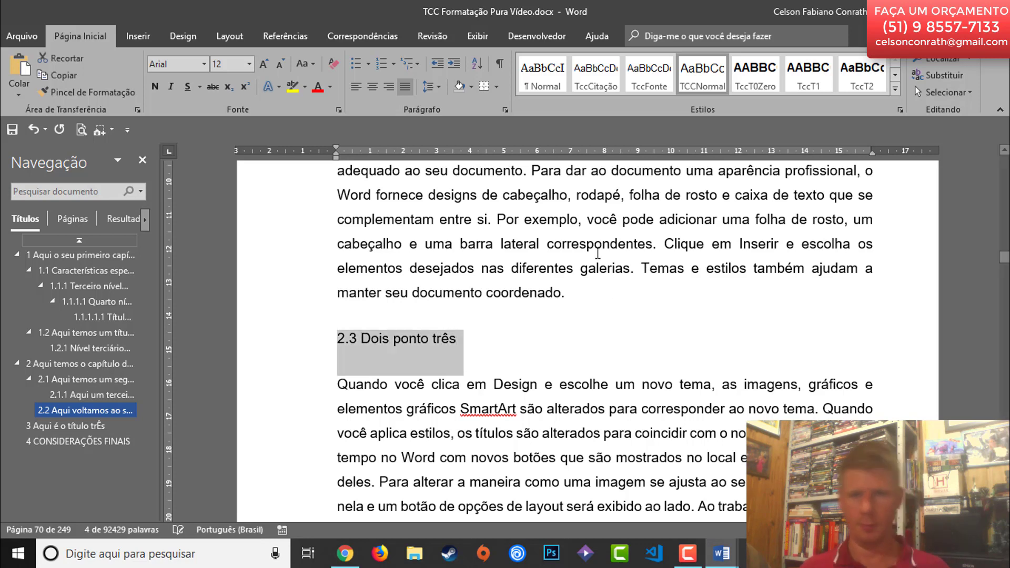
left_click(865, 82)
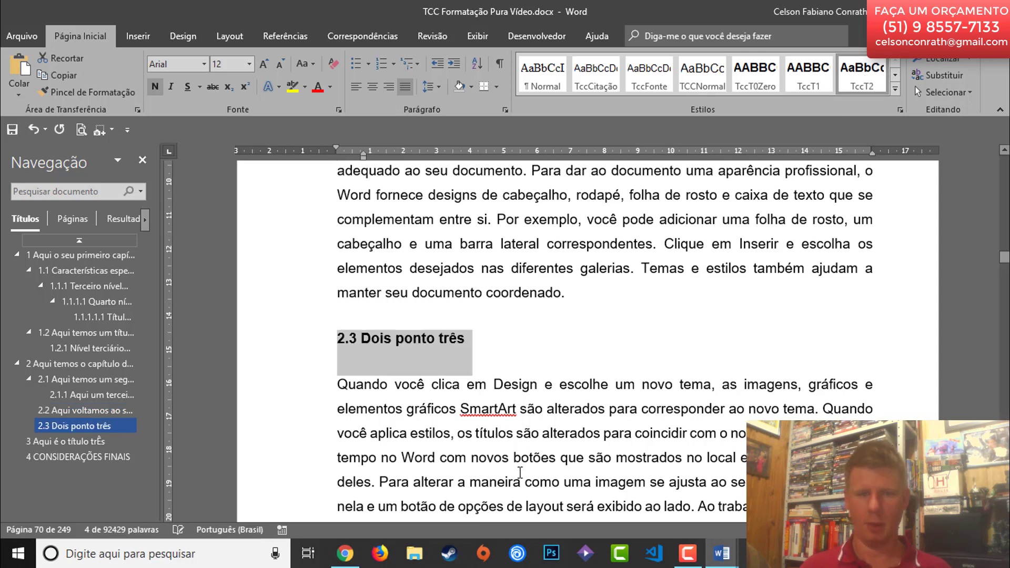
- Insert the line "2.3.1 Aqui fracionamos mais" after the page 71 paragraph ending "desejados nas diferentes galerias."
scroll(532, 422, "down", 8)
scroll(531, 422, "down", 3)
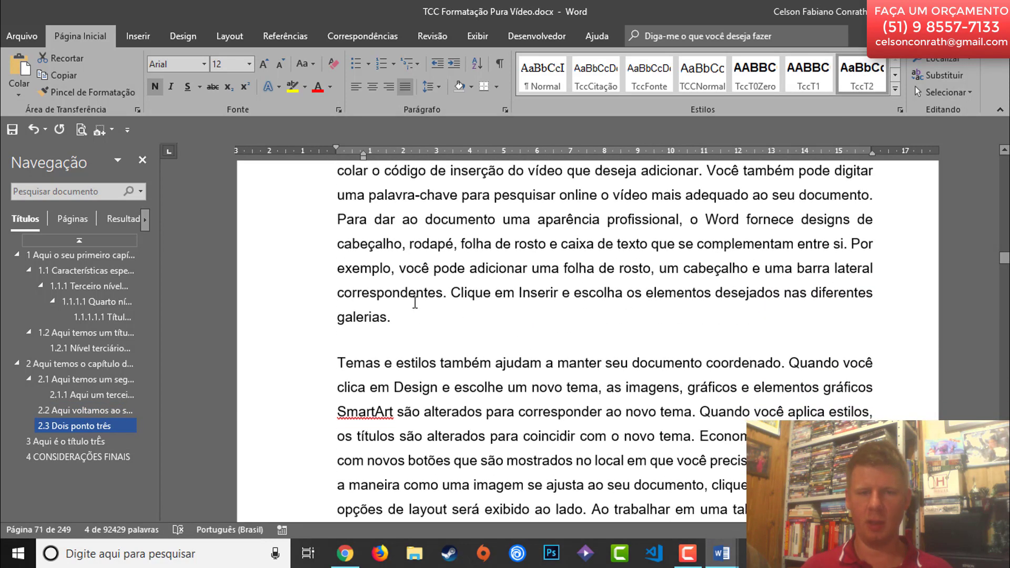
left_click(415, 303)
left_click(424, 323)
key("Return")
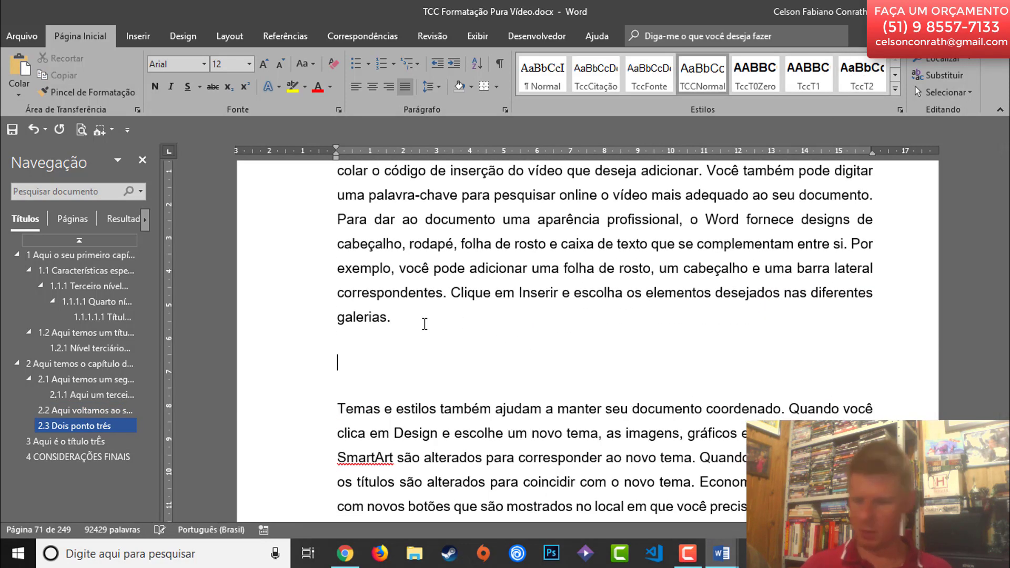
type("2.3.1")
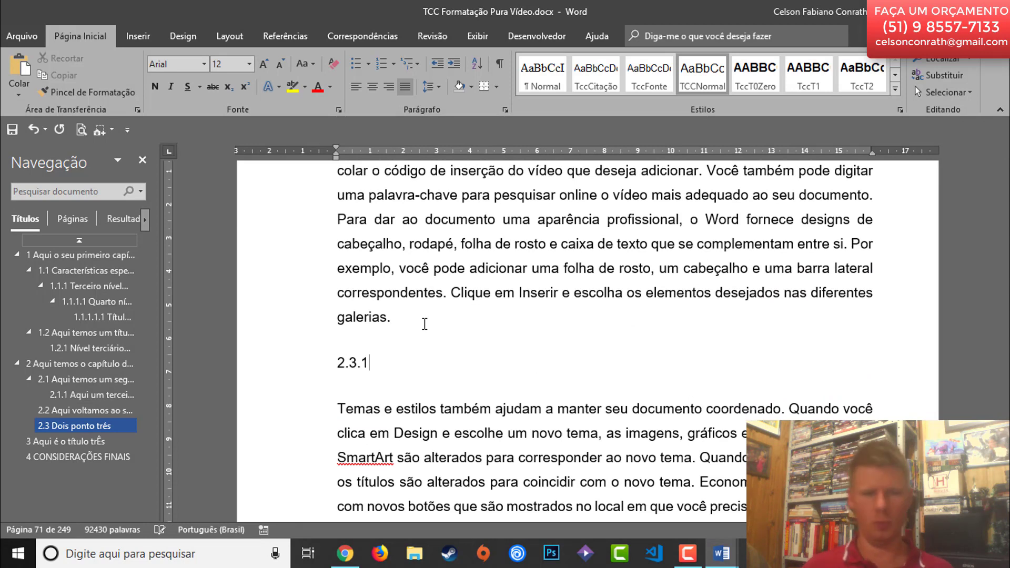
type(" Aqui")
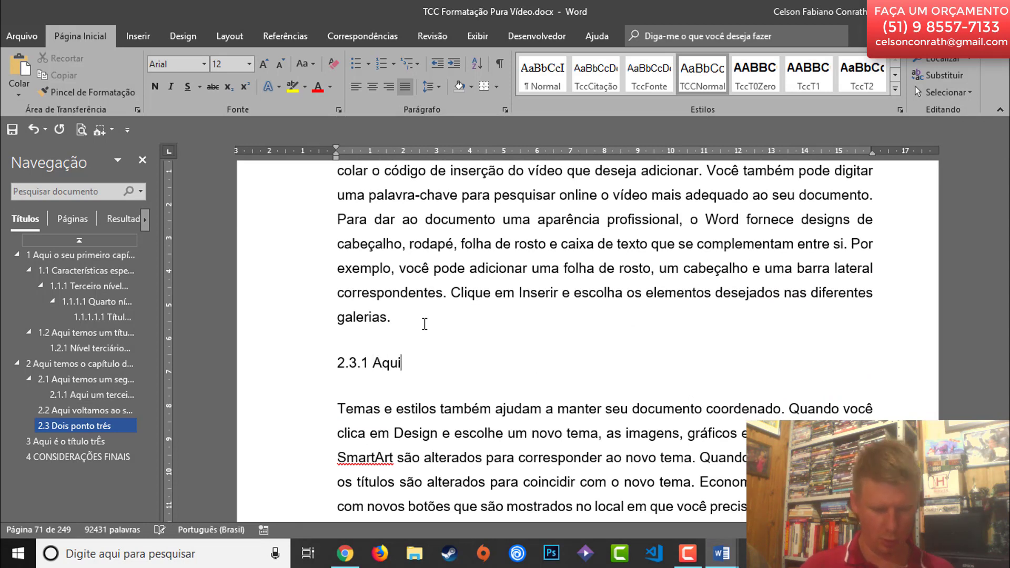
type(" que")
key("BackSpace")
key("BackSpace")
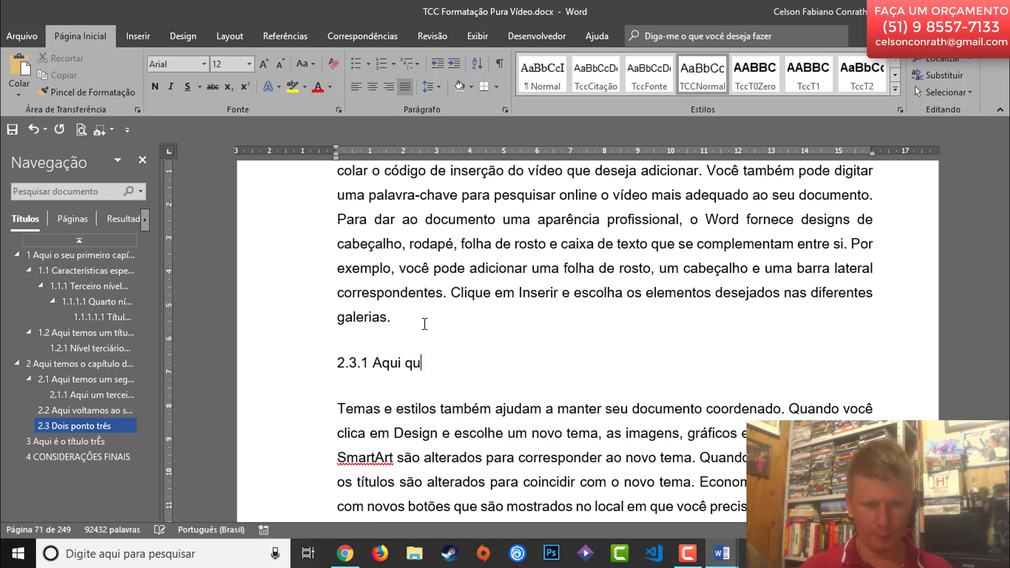
type("fraci")
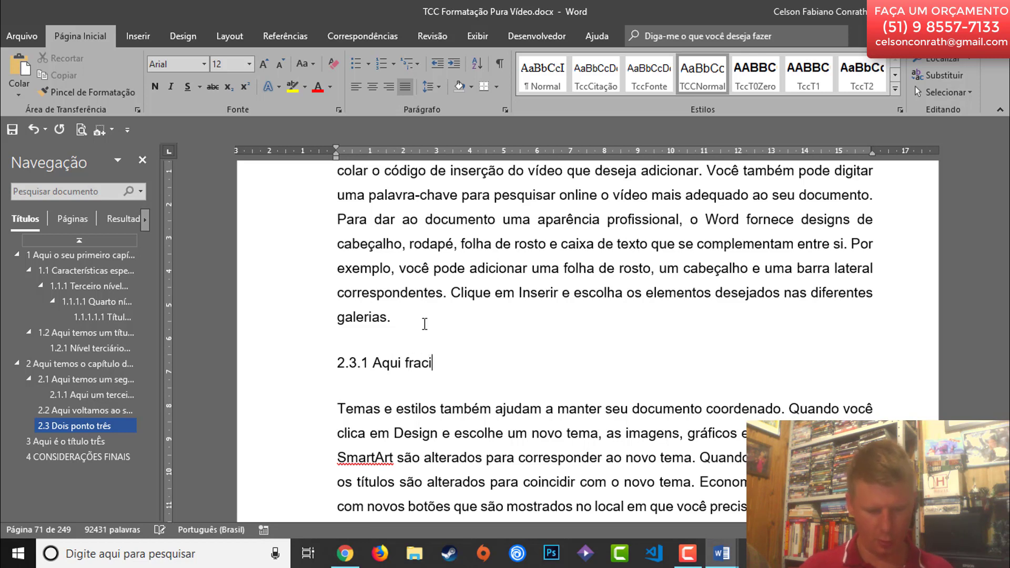
type("onamos mais")
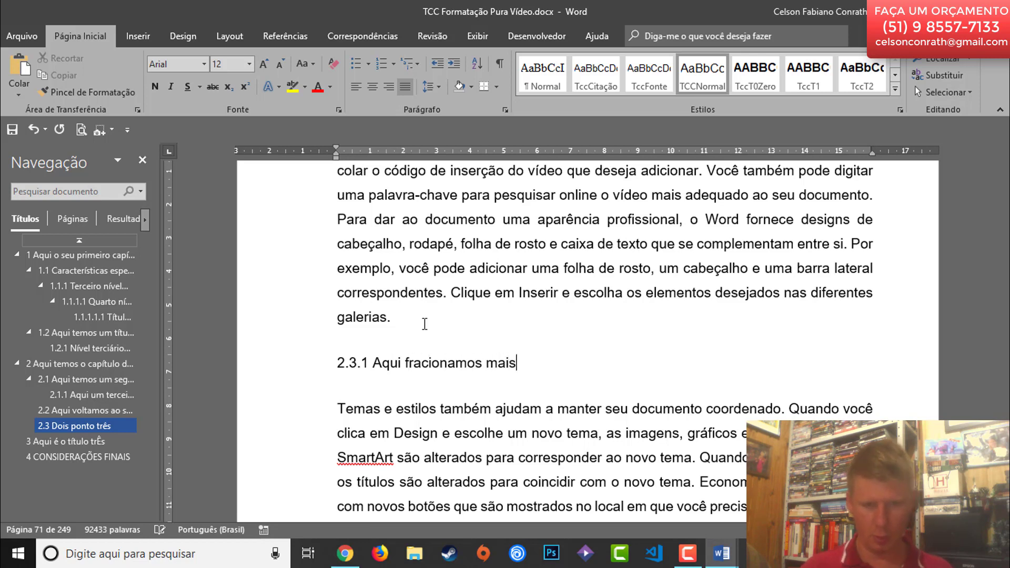
- Apply the TccT3 style to the line "2.3.1 Aqui fracionamos mais"
key("Home")
key("shift+End")
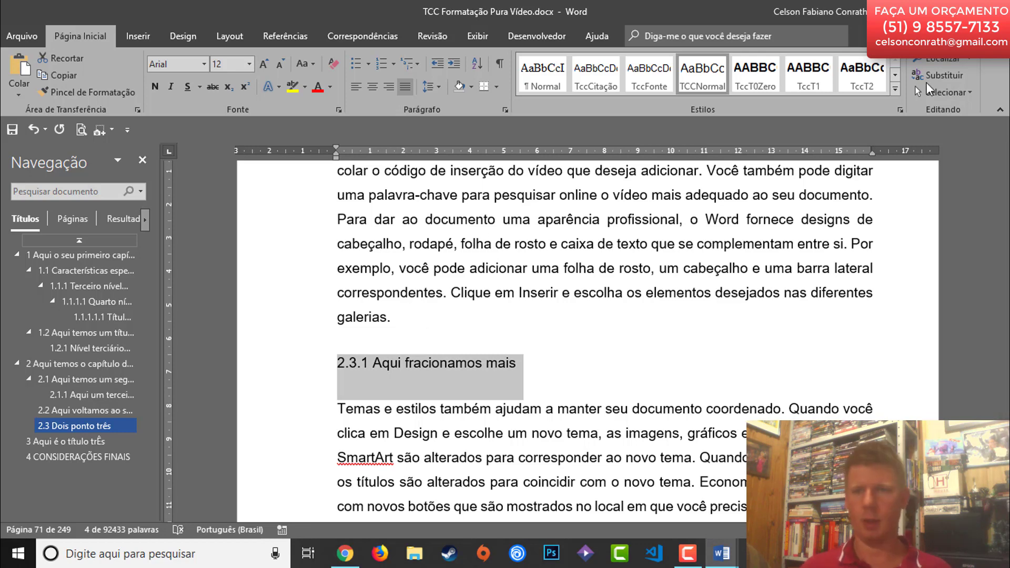
left_click(894, 72)
left_click(548, 82)
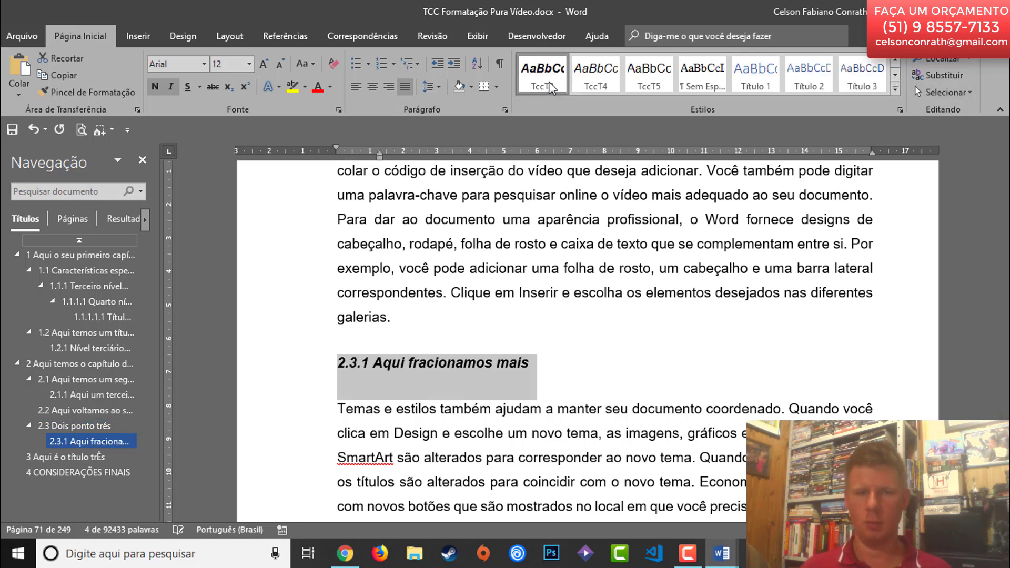
- Insert the line "2.3.1.1 Aqui quebrou ainda mais" after the page 72 paragraph ending "clique no sinal de adição."
scroll(524, 335, "down", 8)
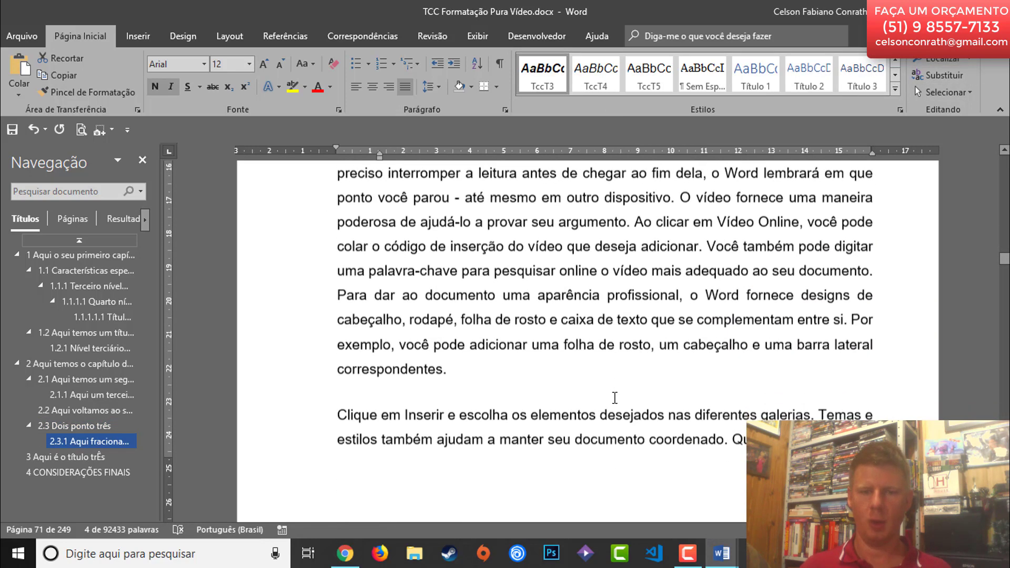
left_click(542, 334)
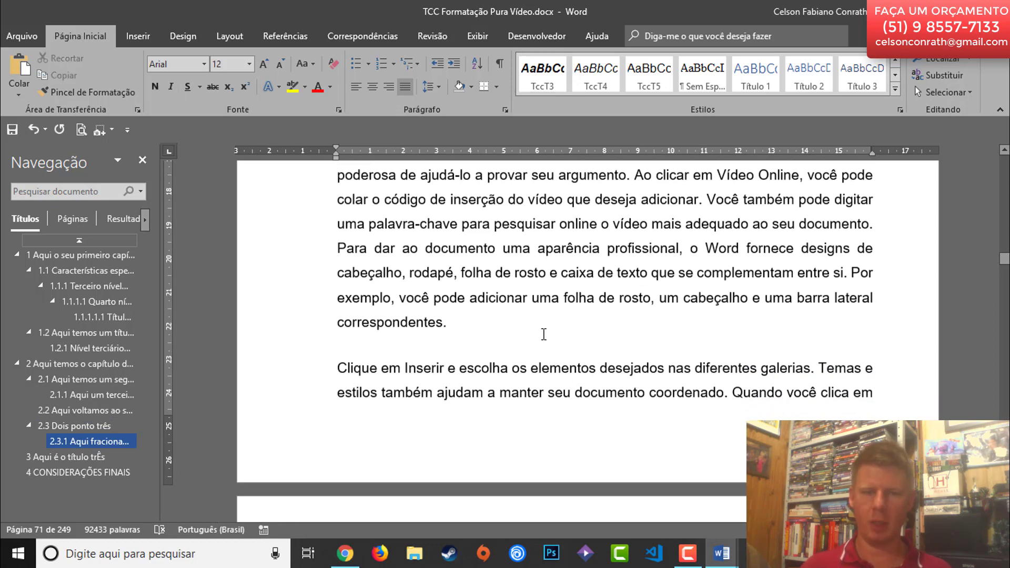
scroll(668, 395, "down", 5)
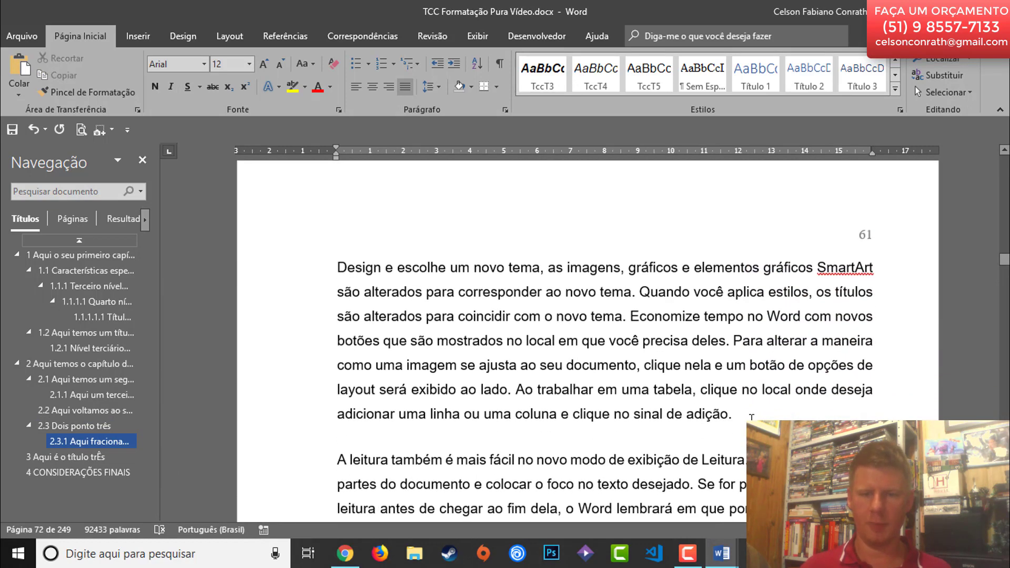
left_click(751, 417)
key("Return")
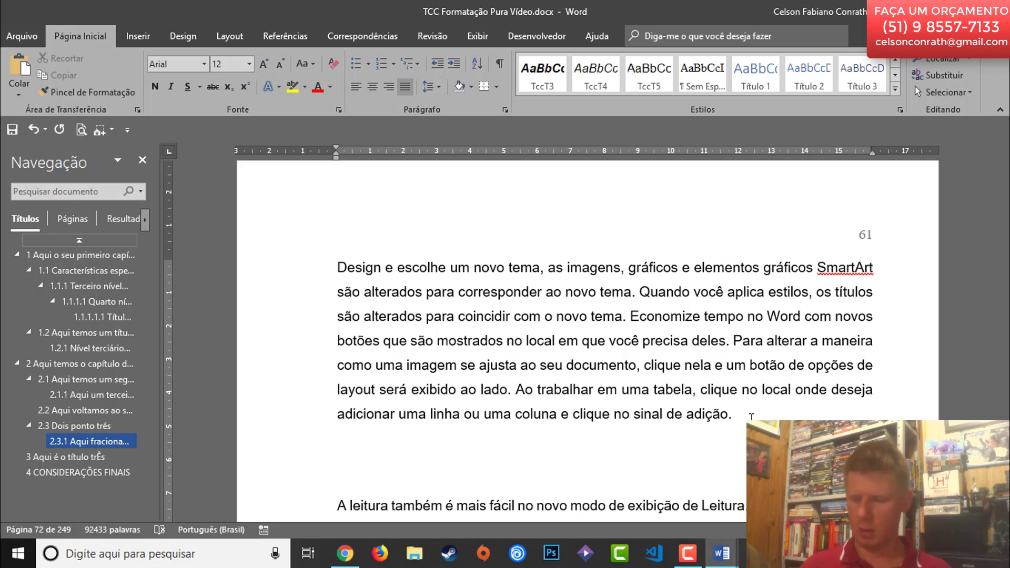
type("2.3")
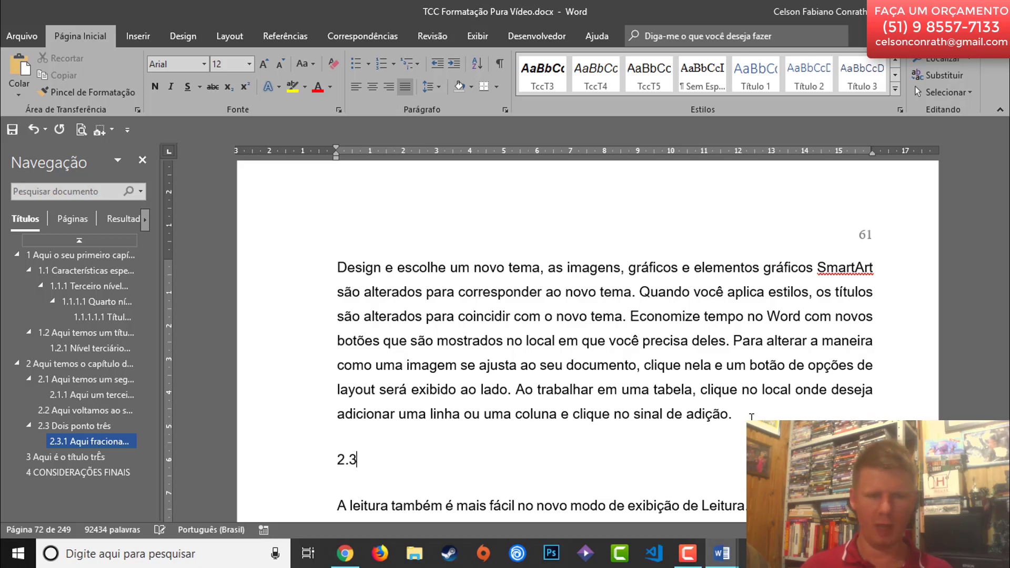
type(".1.")
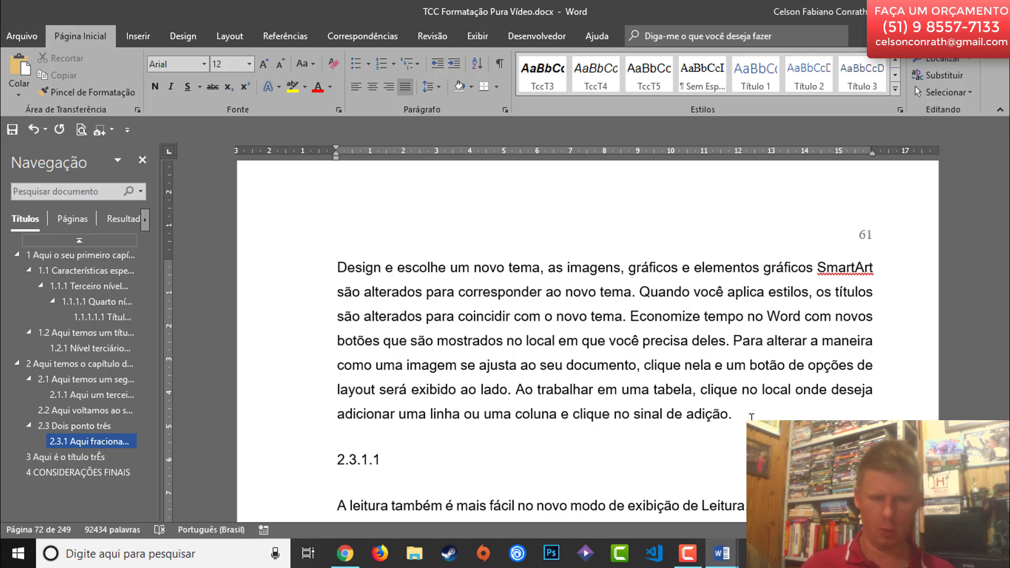
type("1 Aqu")
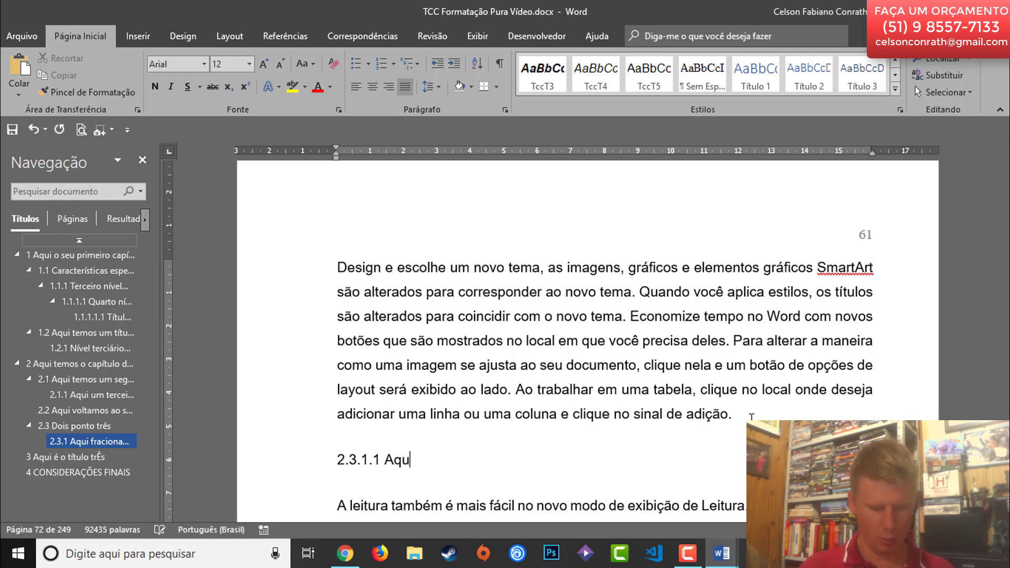
type("i quebrou a")
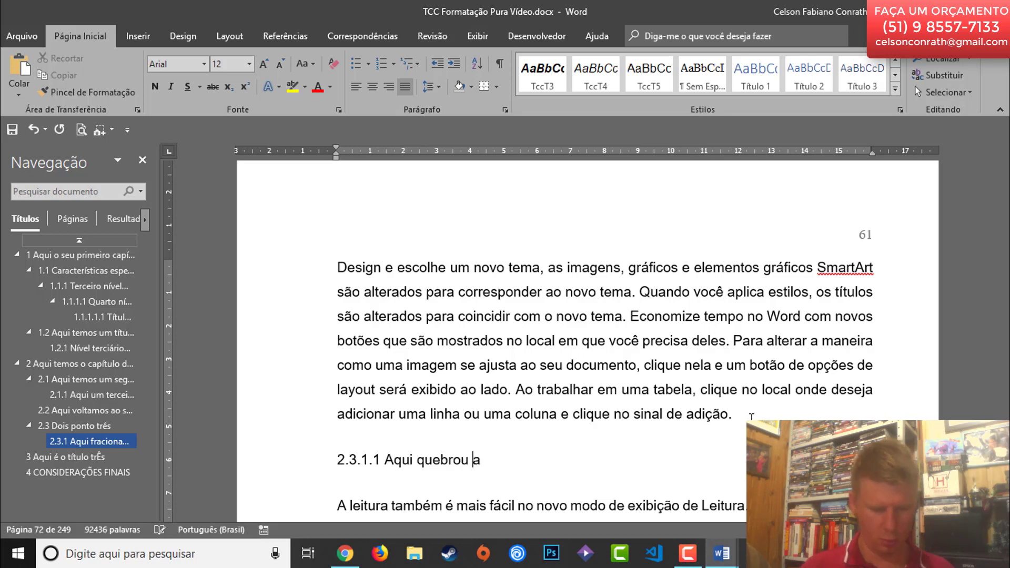
type("inda mais")
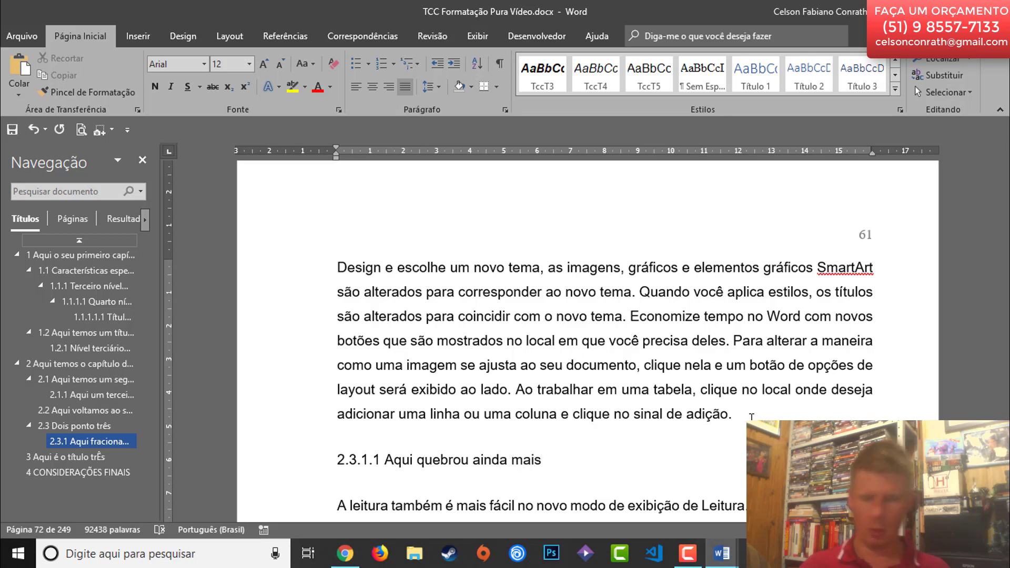
- Apply the TccT4 style to the line "2.3.1.1 Aqui quebrou ainda mais"
key("shift+Home")
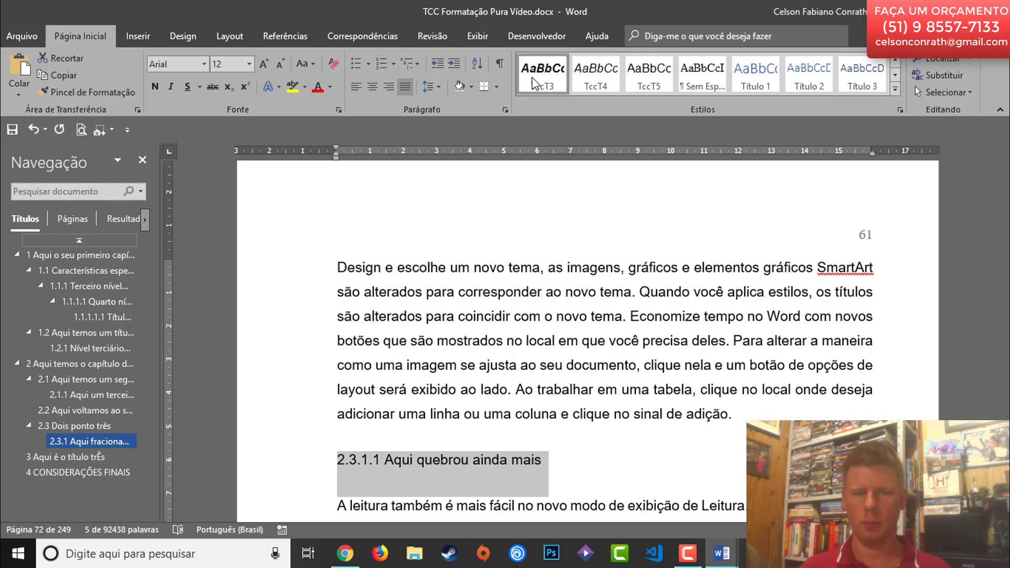
left_click(562, 79)
left_click(573, 79)
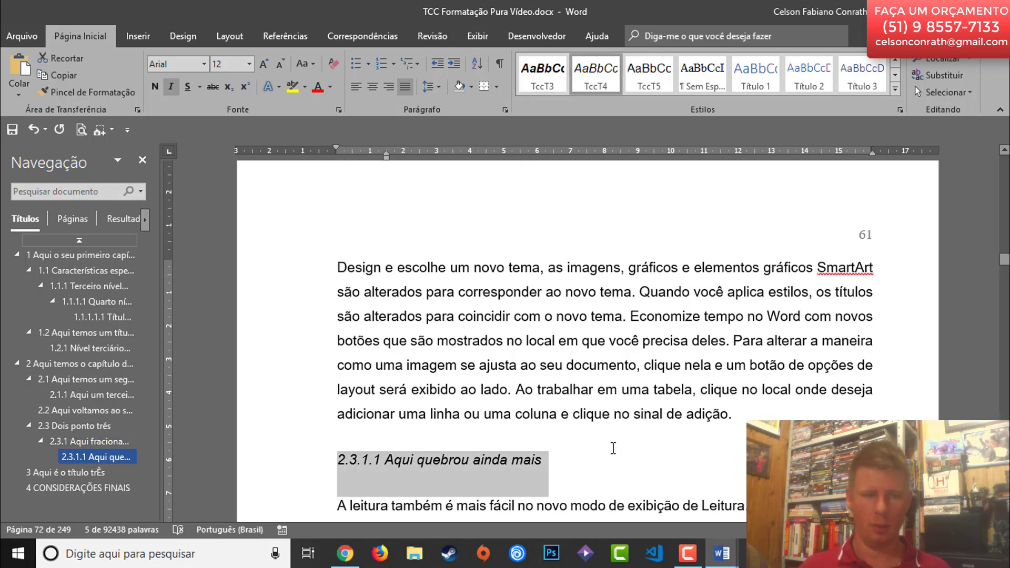
left_click(610, 414)
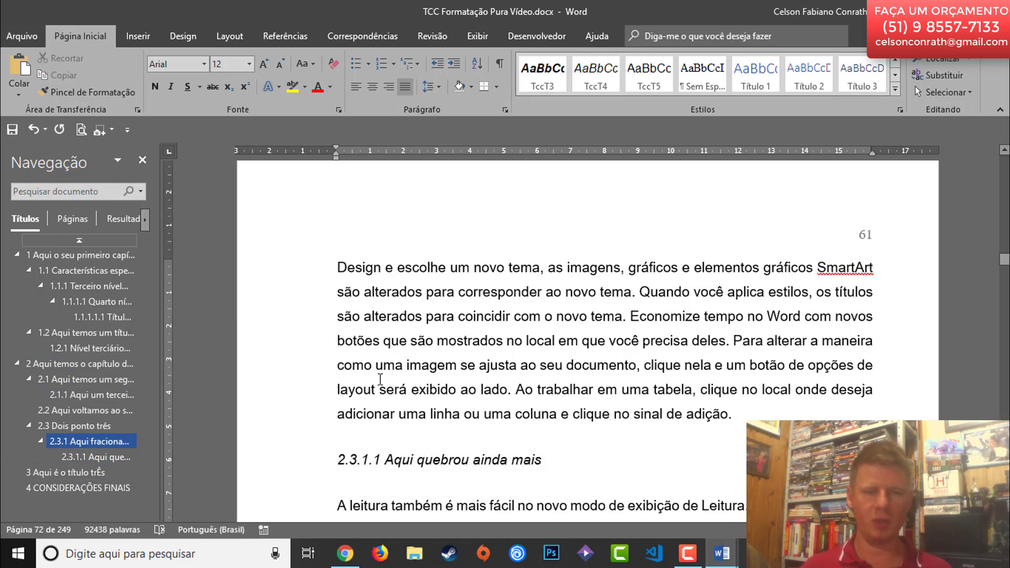
scroll(380, 379, "down", 15)
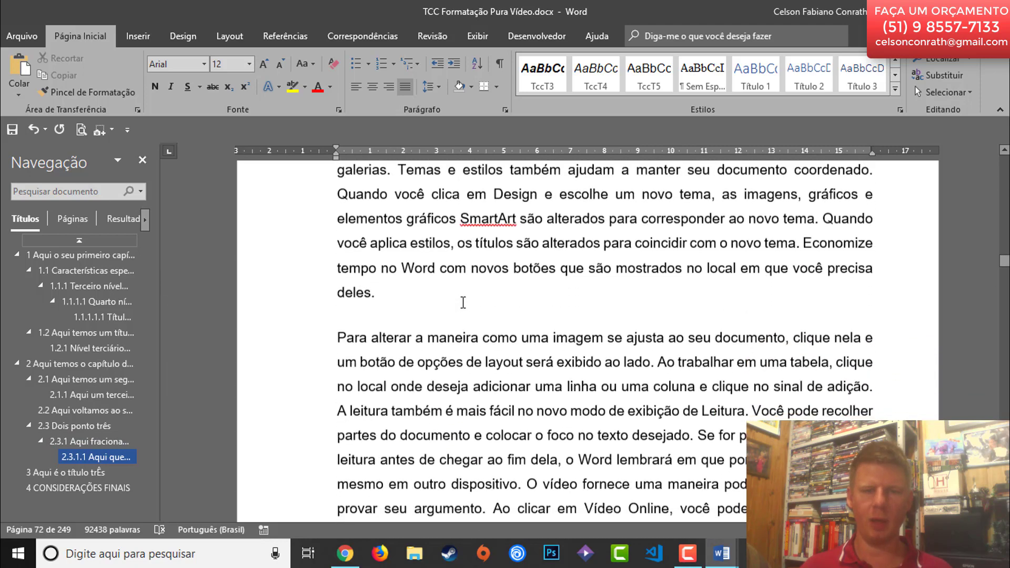
scroll(463, 302, "down", 5)
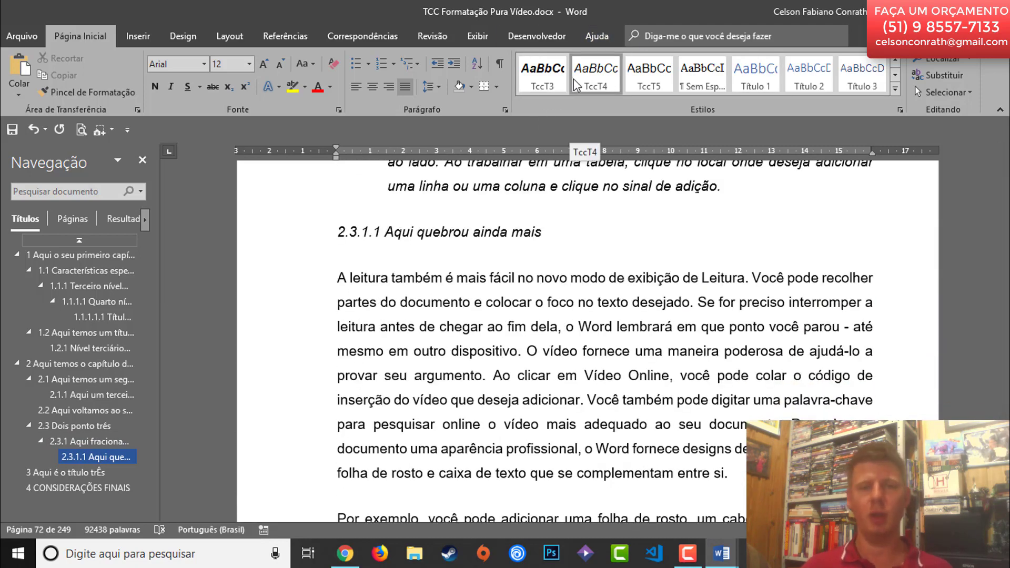
scroll(462, 334, "up", 3)
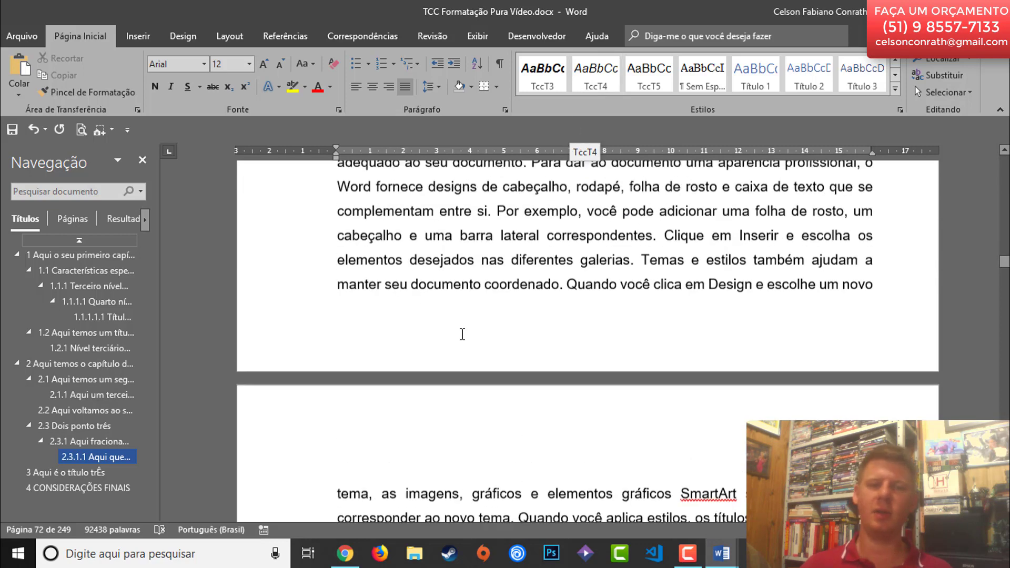
scroll(462, 334, "up", 5)
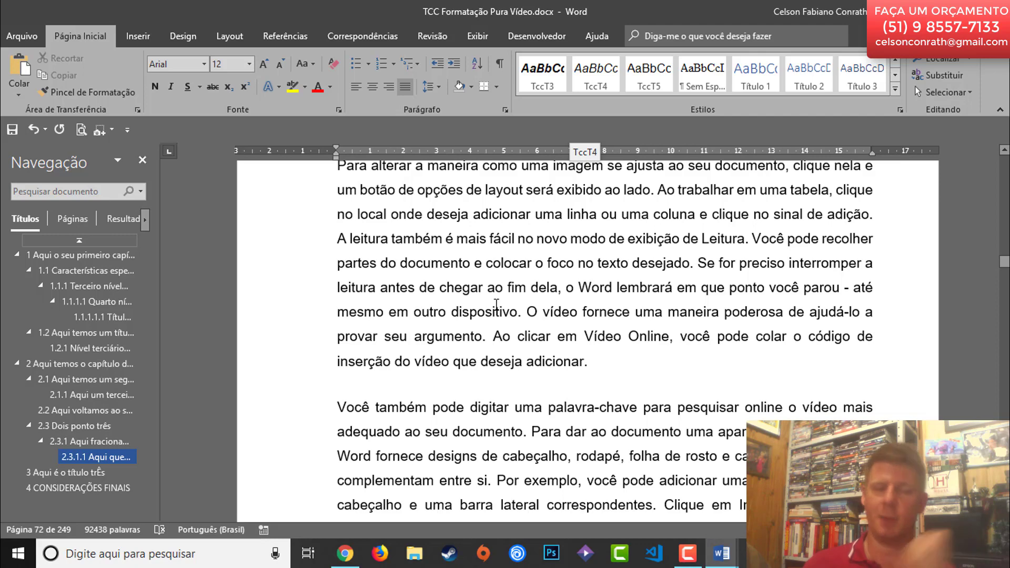
scroll(476, 383, "up", 9)
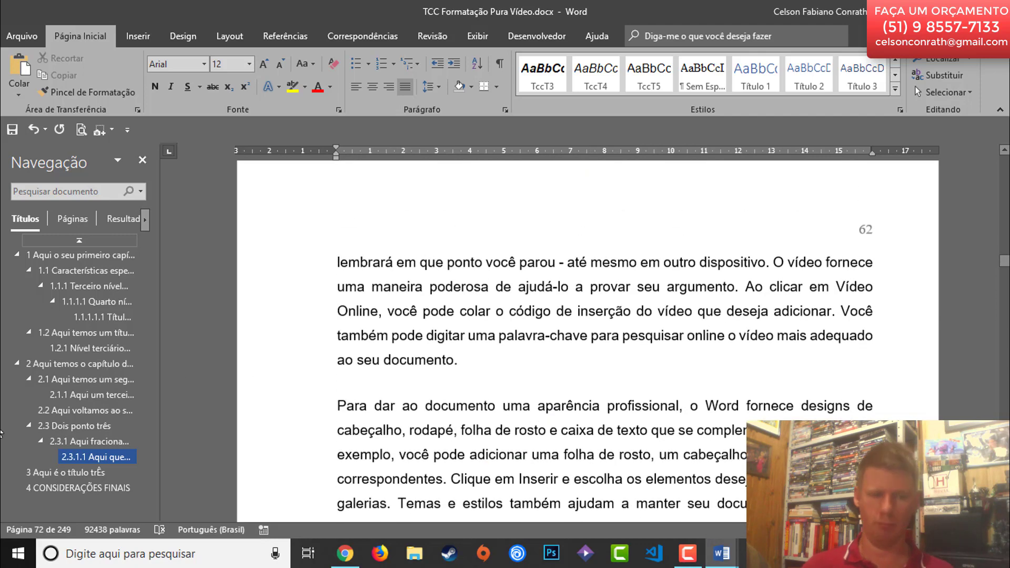
- Insert the line "3.1 Três ponto um" in chapter 3, after the page 125 paragraph ending "corresponder ao novo tema."
left_click(70, 472)
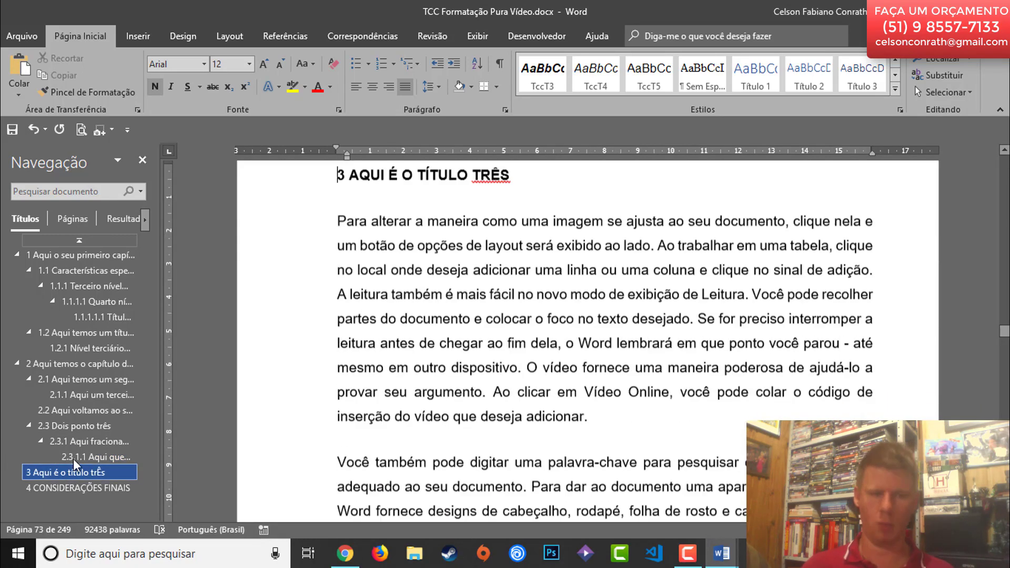
scroll(558, 335, "down", 2)
scroll(557, 336, "up", 6)
scroll(557, 335, "down", 9)
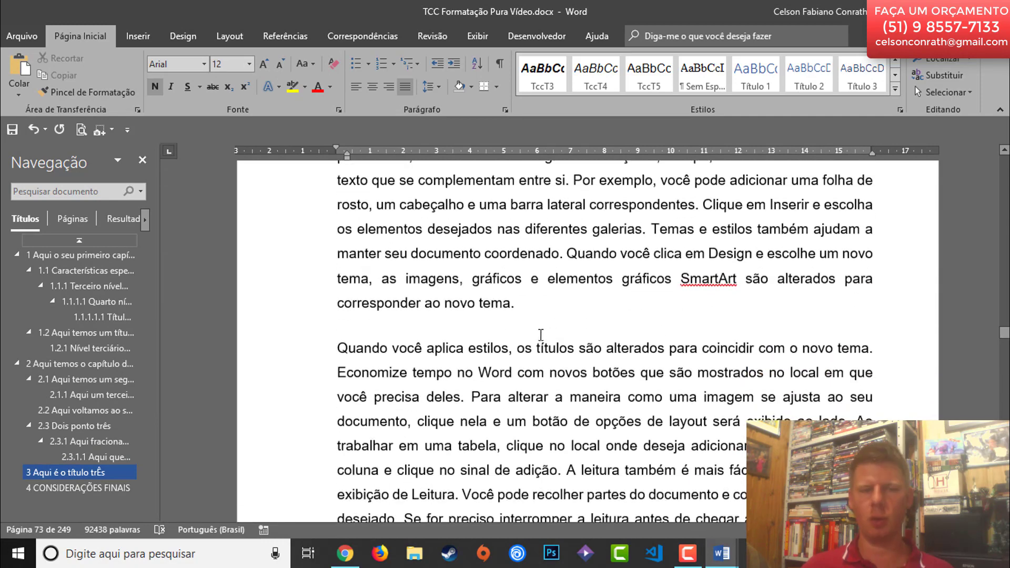
left_click(549, 298)
key("Return")
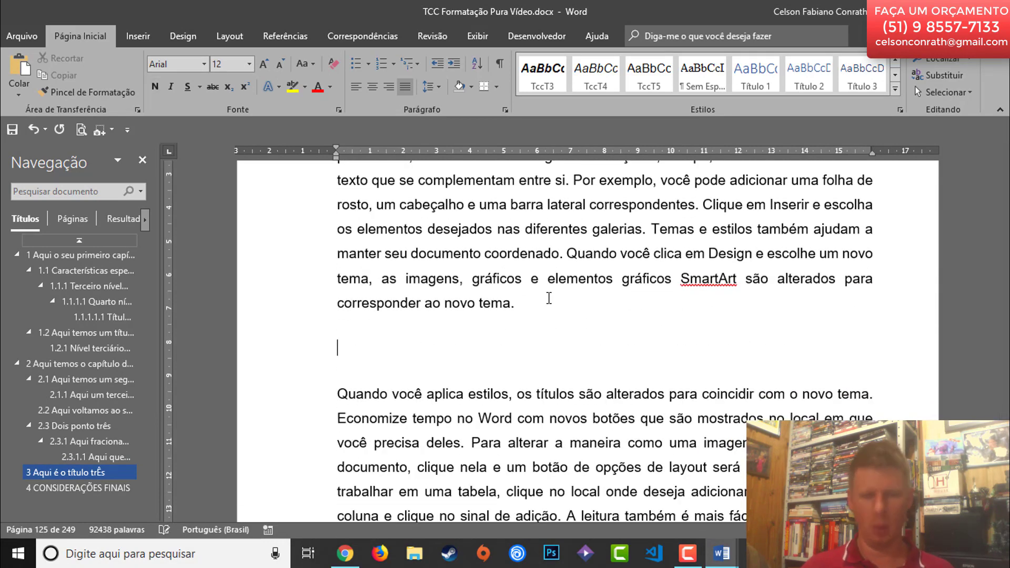
type("3.")
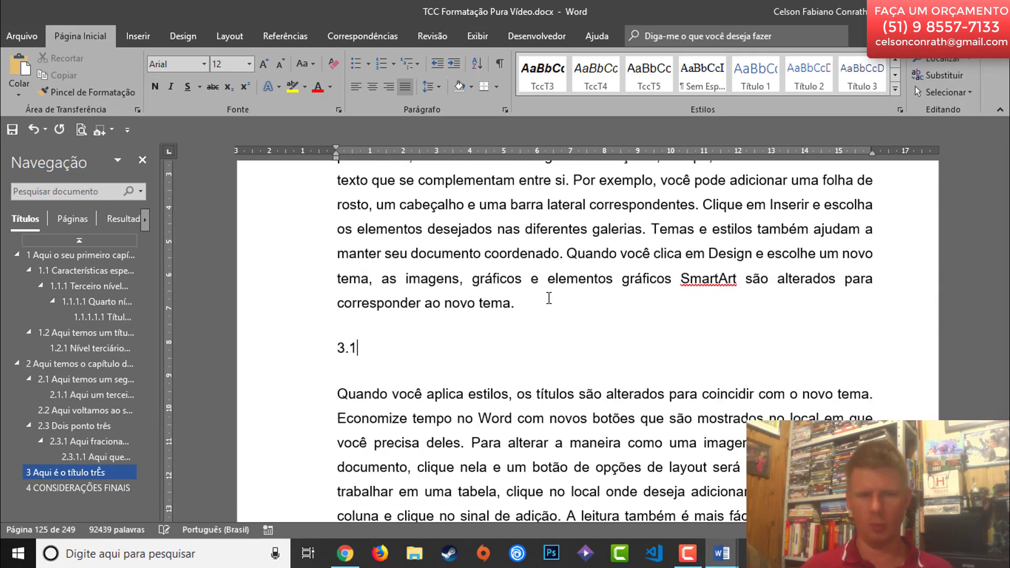
type("1 Tr")
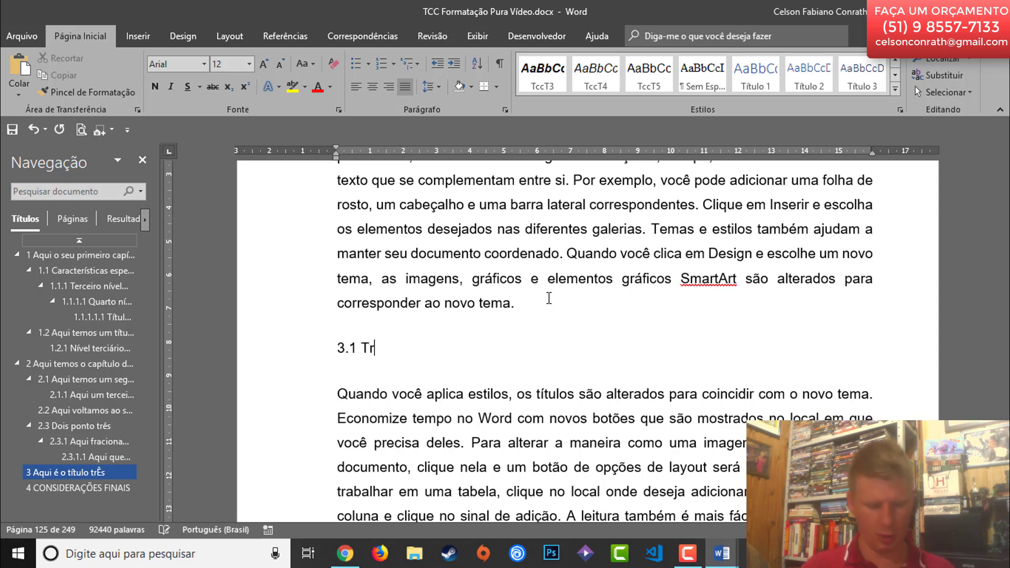
type("ês po")
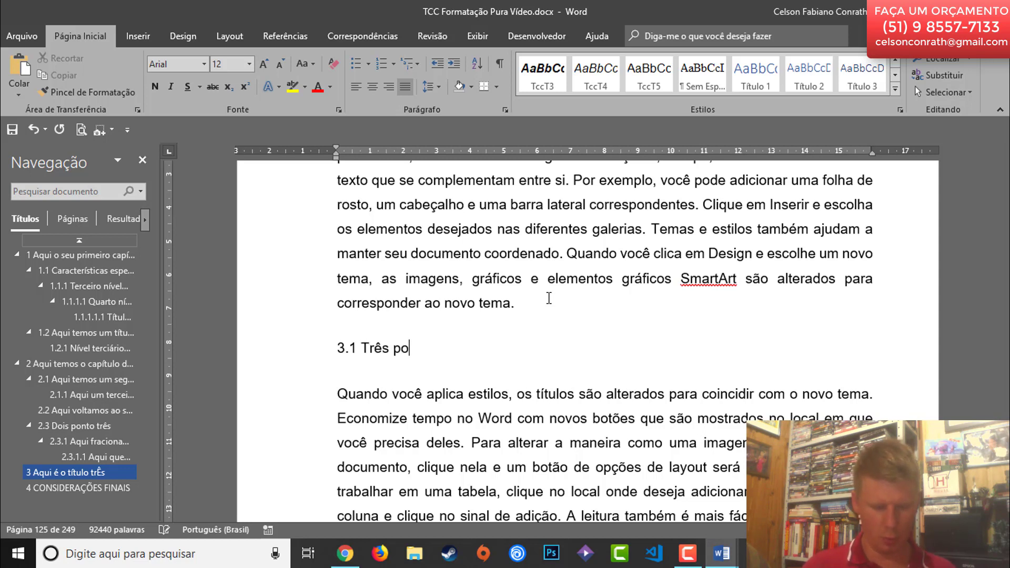
type("nto um")
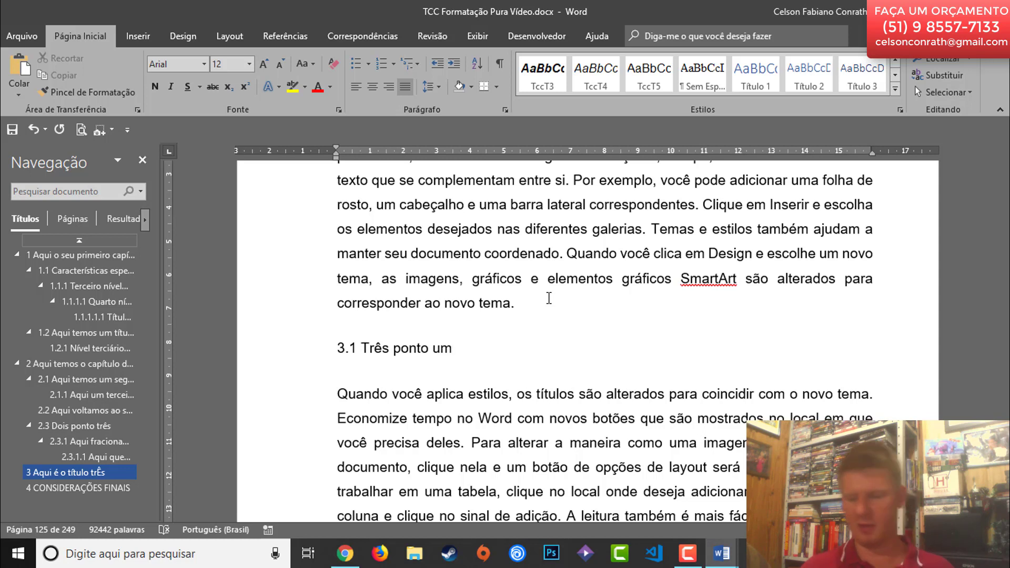
- Apply the TccT2 style to the line "3.1 Três ponto um"
key("shift+Home")
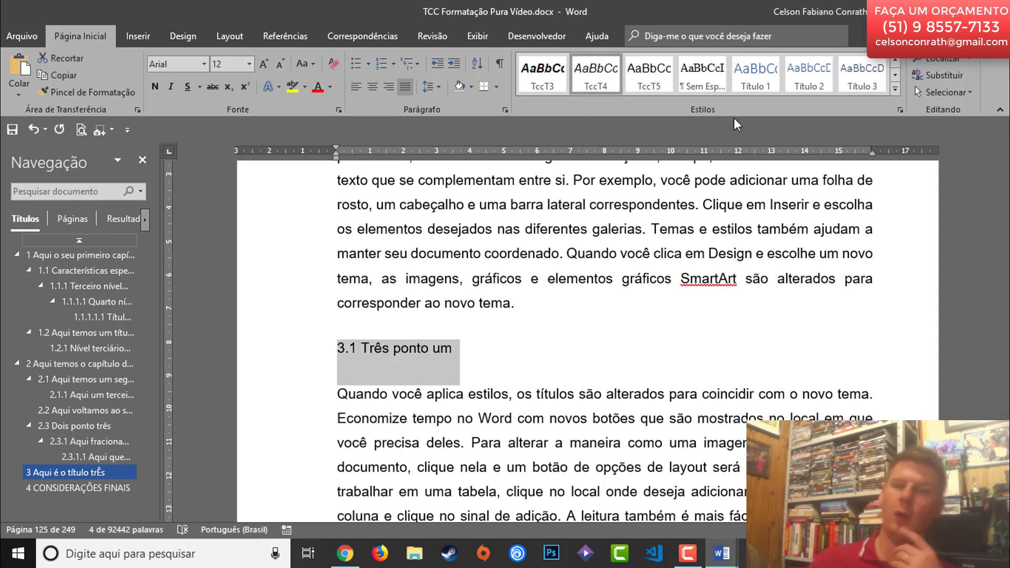
left_click(896, 61)
left_click(868, 73)
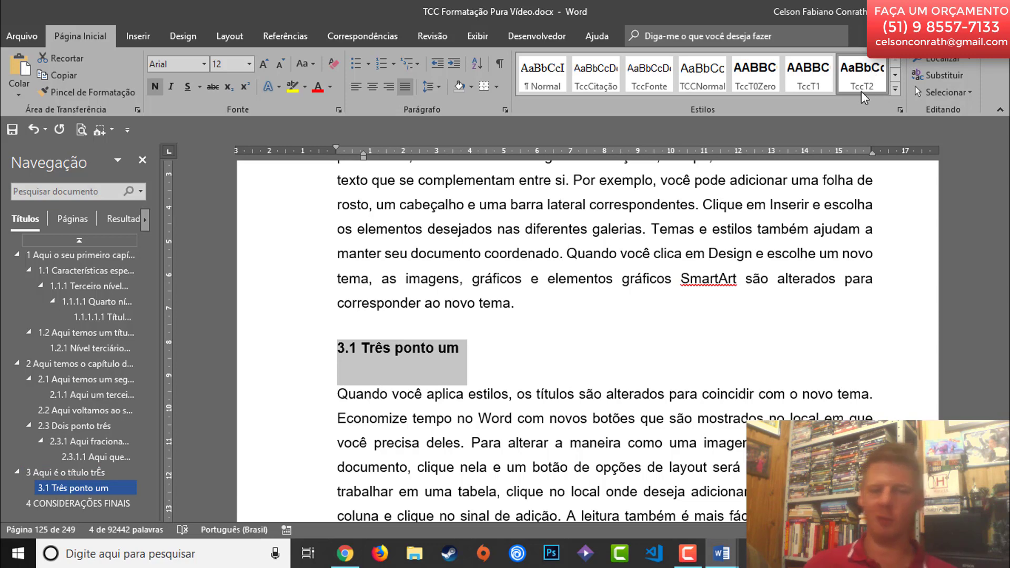
- Insert the line "3.1.1 Mais um" after the page 126 paragraph ending "colocar o foco no texto desejado."
scroll(632, 441, "down", 9)
scroll(632, 441, "down", 5)
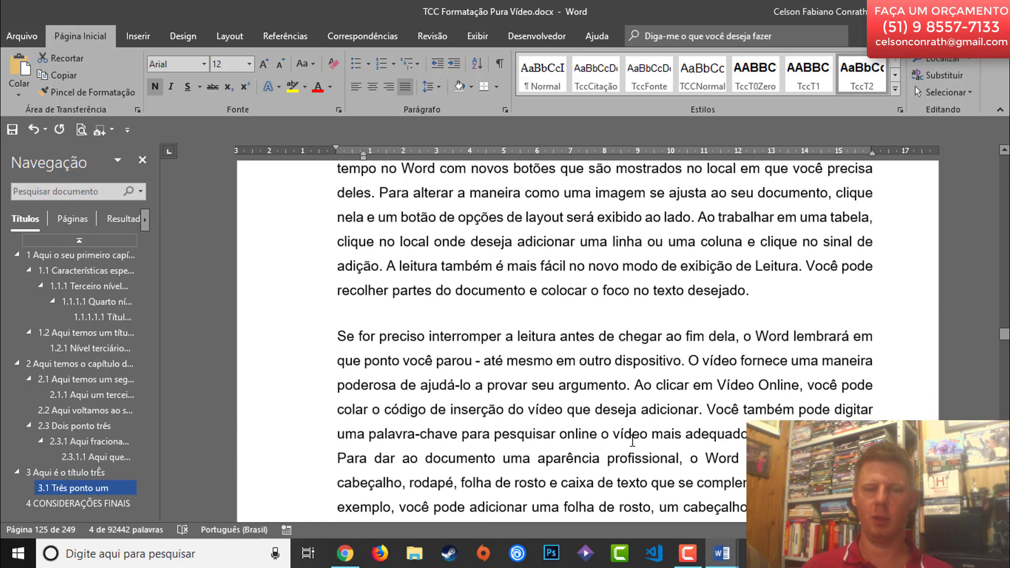
left_click(787, 277)
key("Return")
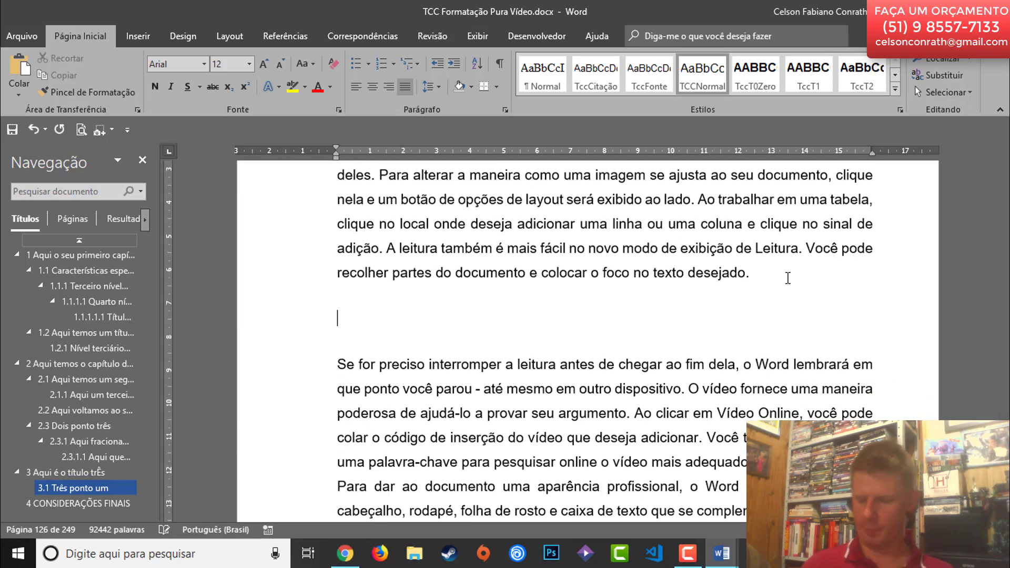
type("3.1.1")
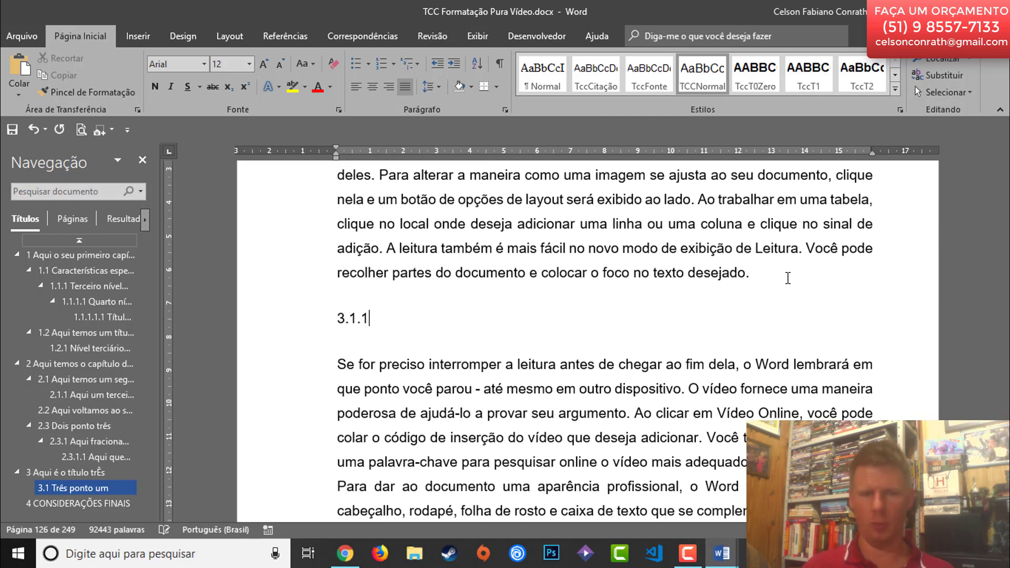
type(" Mais um")
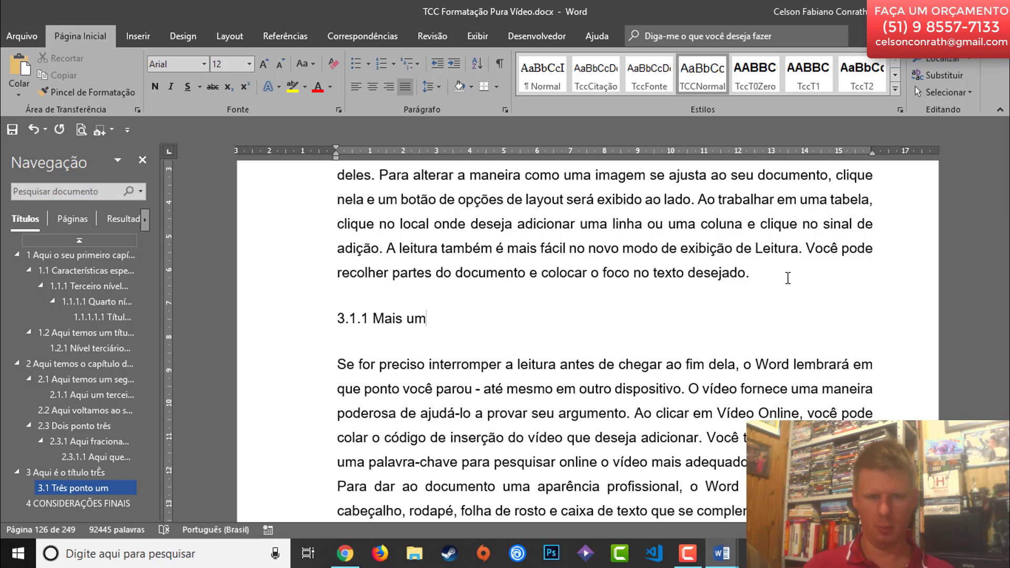
- Apply the TccT3 style to the line "3.1.1 Mais um"
key("shift+Home")
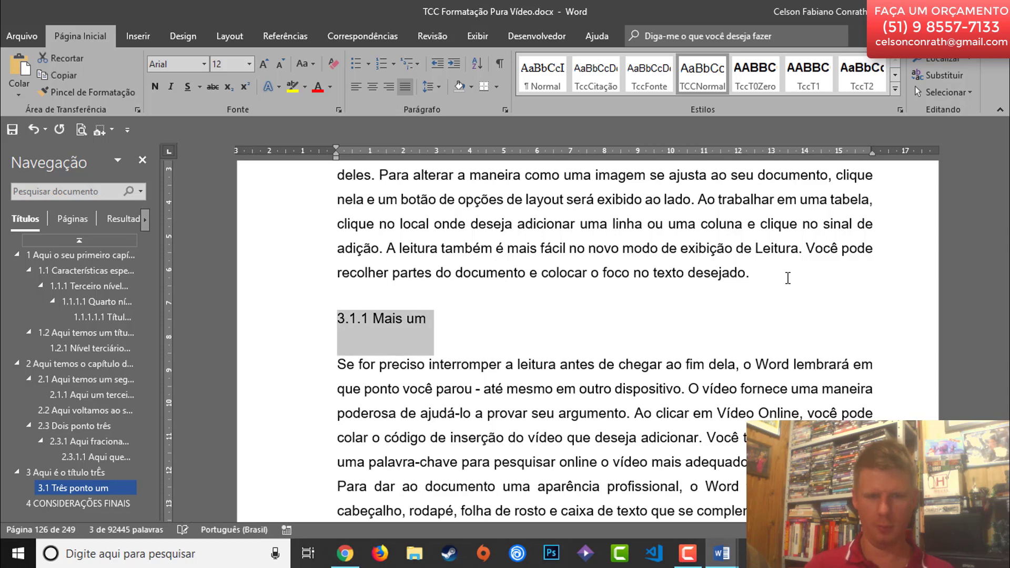
left_click(894, 75)
left_click(555, 79)
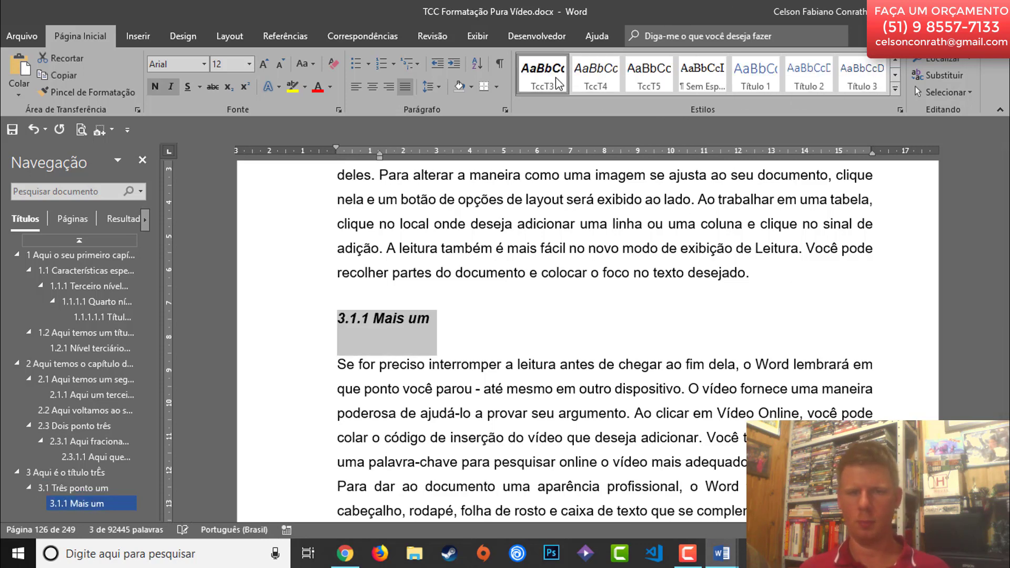
- Insert the line "3.1.2 – Outro mais abaixo" after the page 130 paragraph ending "corresponder ao novo tema."
scroll(470, 315, "down", 1)
scroll(472, 309, "down", 10)
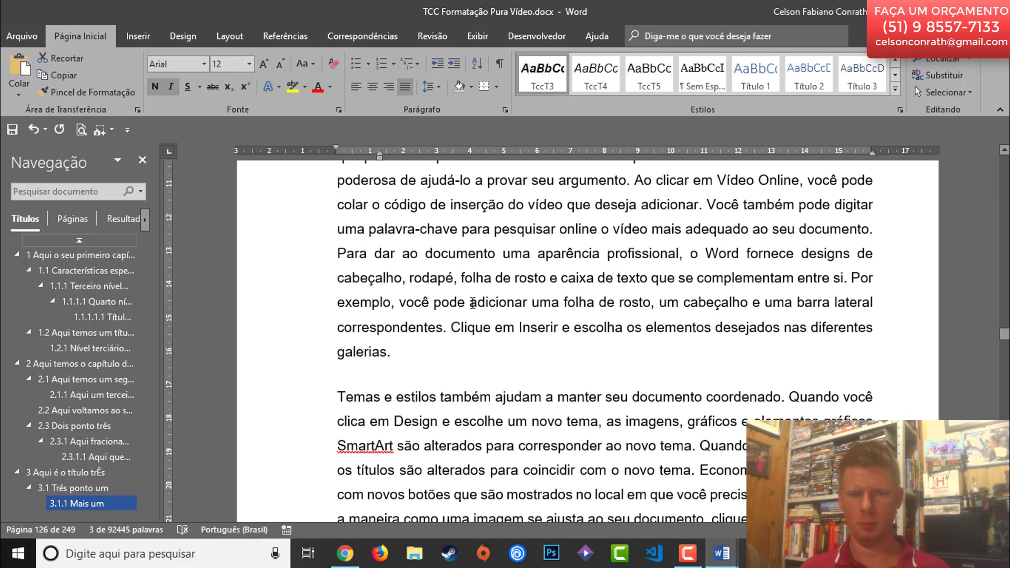
scroll(521, 309, "down", 15)
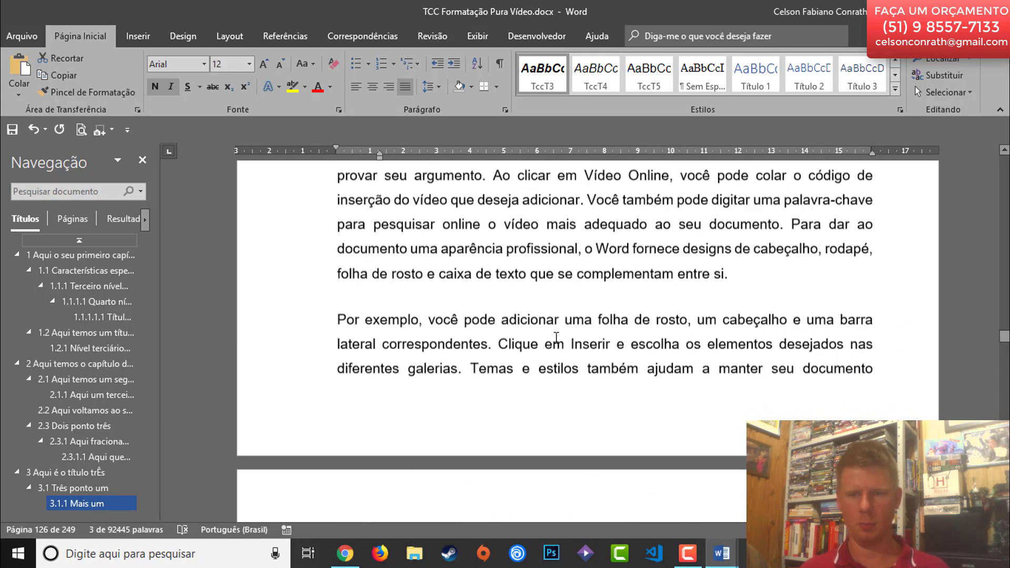
scroll(568, 342, "down", 15)
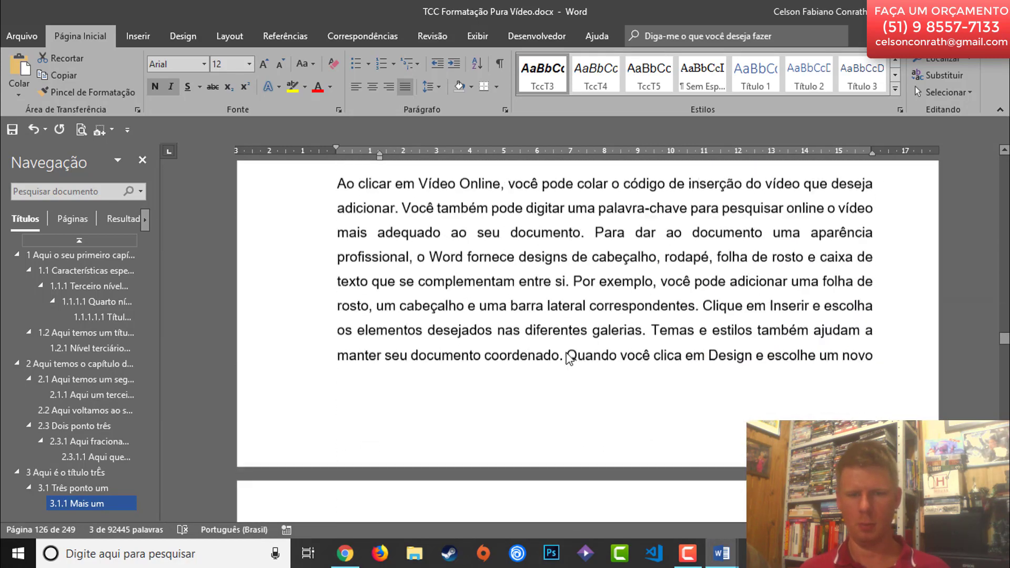
left_click(551, 377)
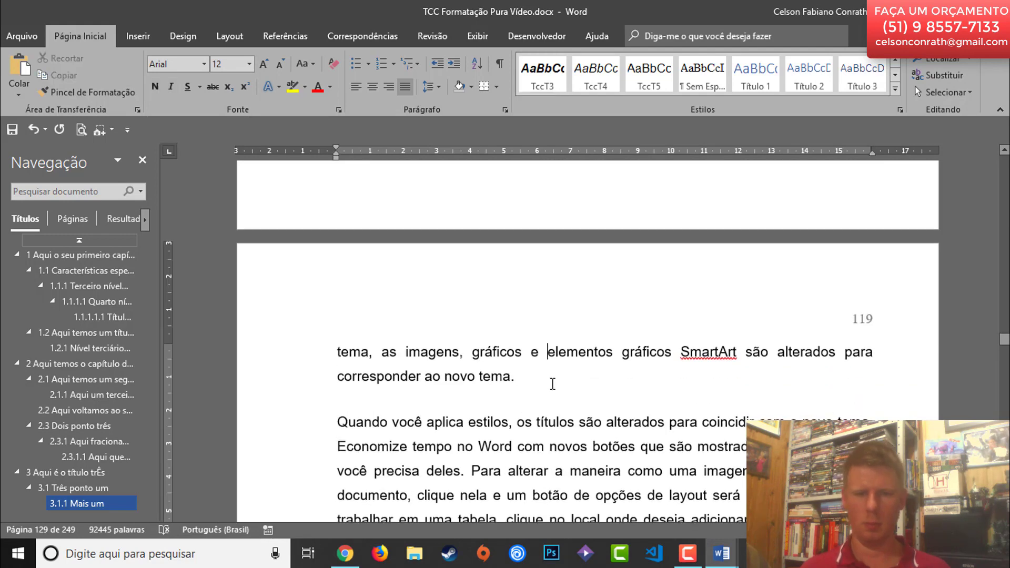
key("Return")
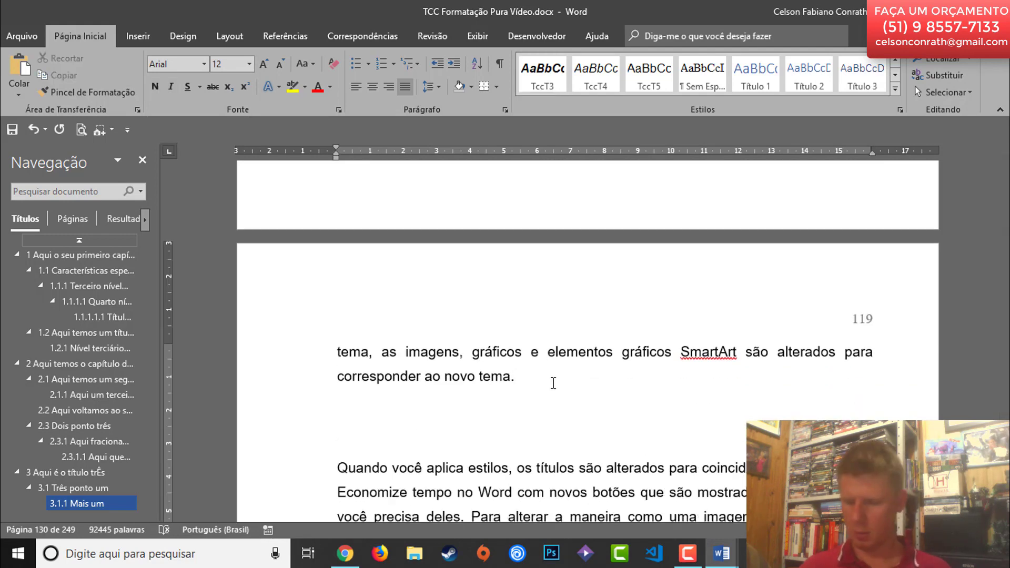
type("3.1")
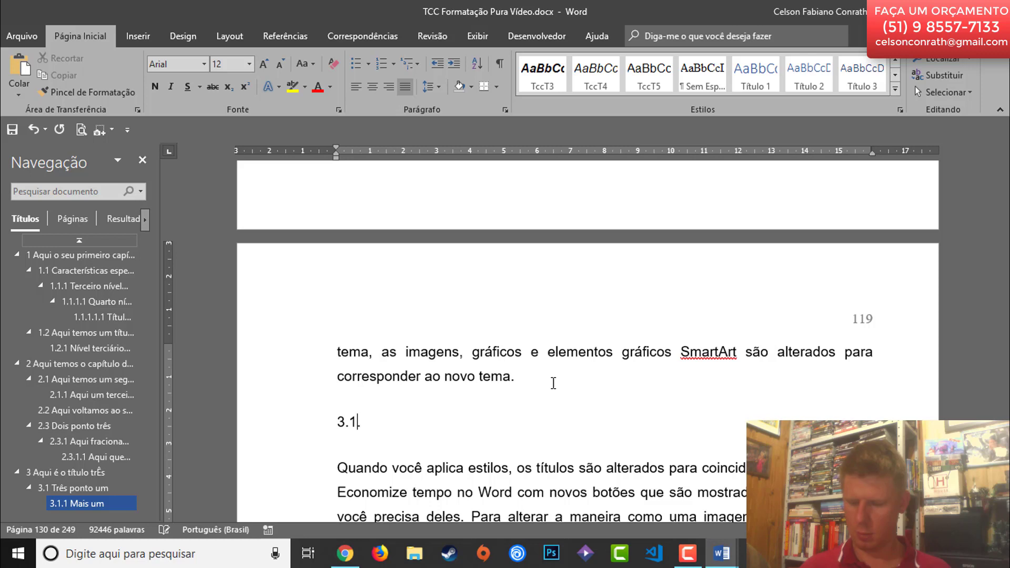
type(".1.")
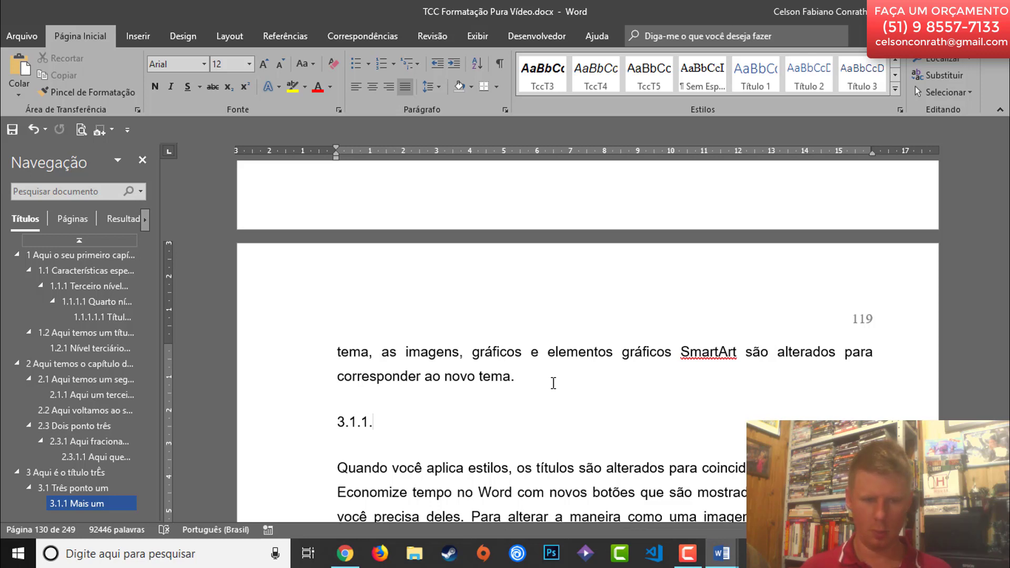
key("BackSpace")
key("BackSpace")
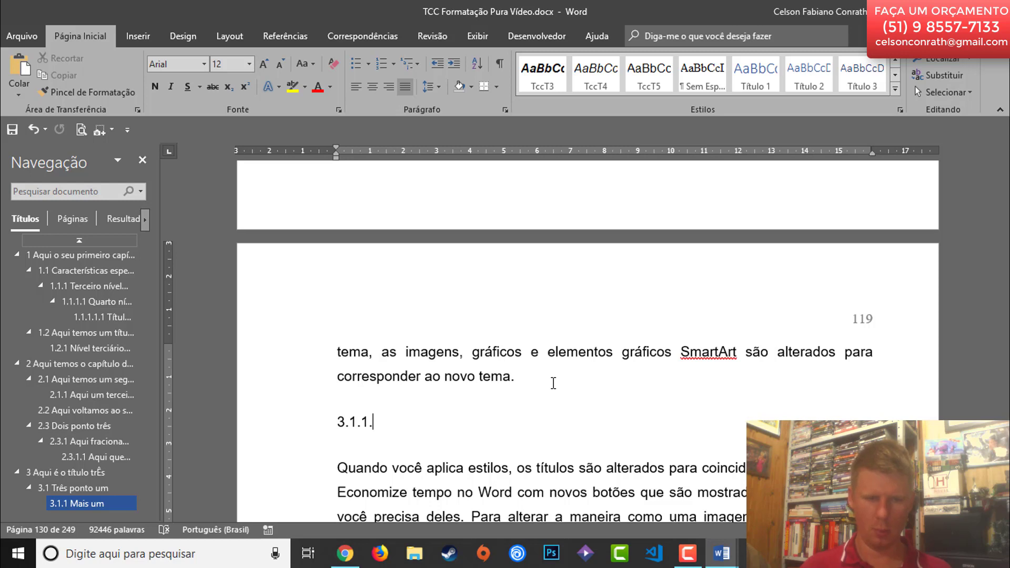
type("2")
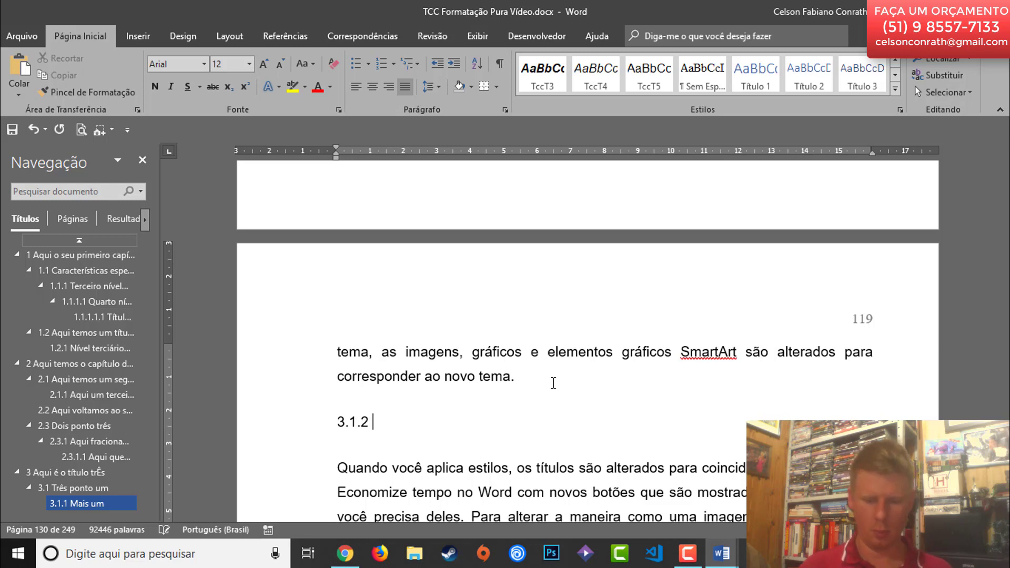
type(" - Outro")
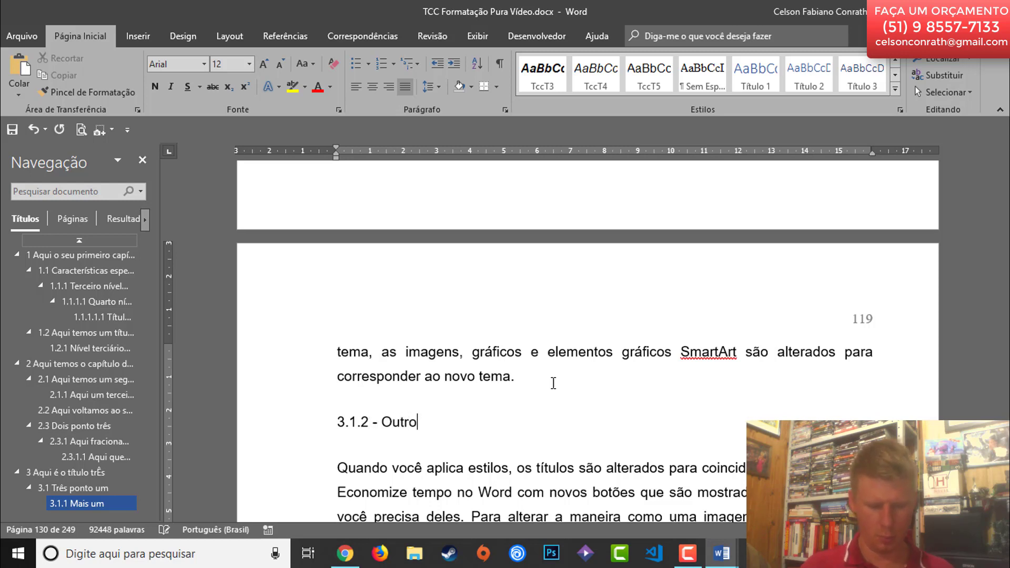
type(" mais")
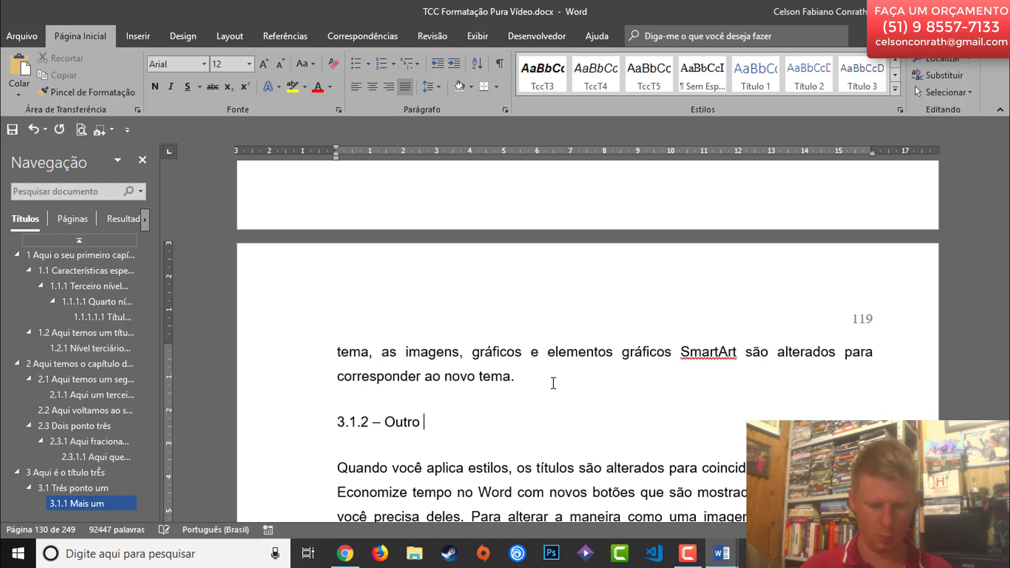
type(" abaixo")
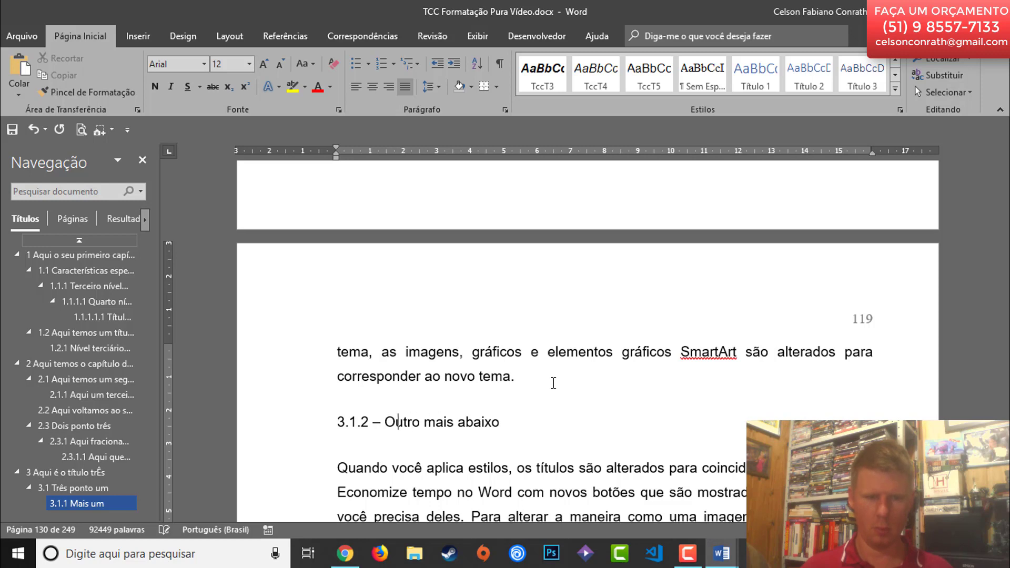
- Remove the dash from the 3.1.2 line so it reads "3.1.2 Outro mais abaixo" and apply the TccT3 style to it
key("Left")
key("Left")
key("Left")
key("Left")
key("Delete")
key("Delete")
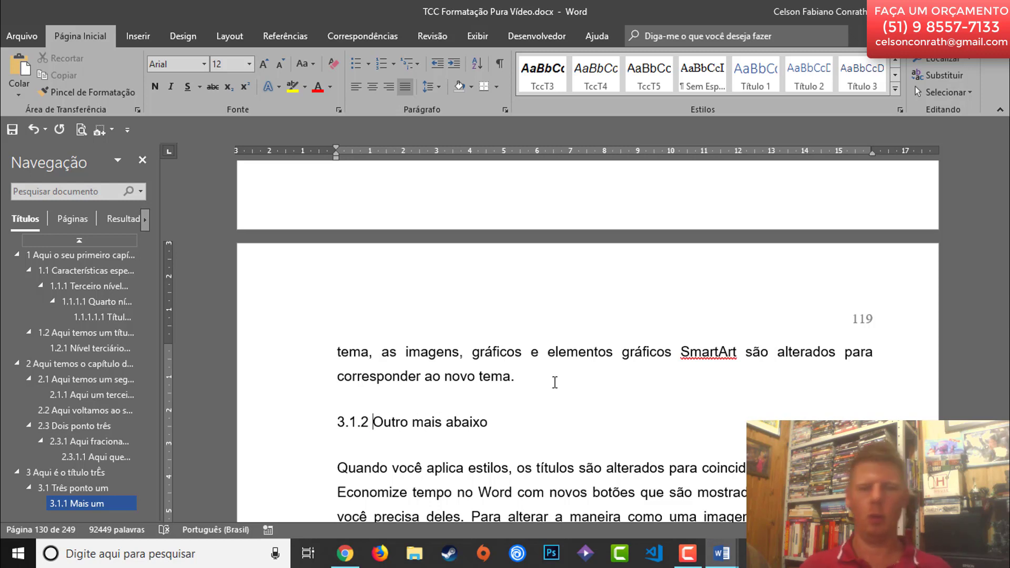
key("shift+Home")
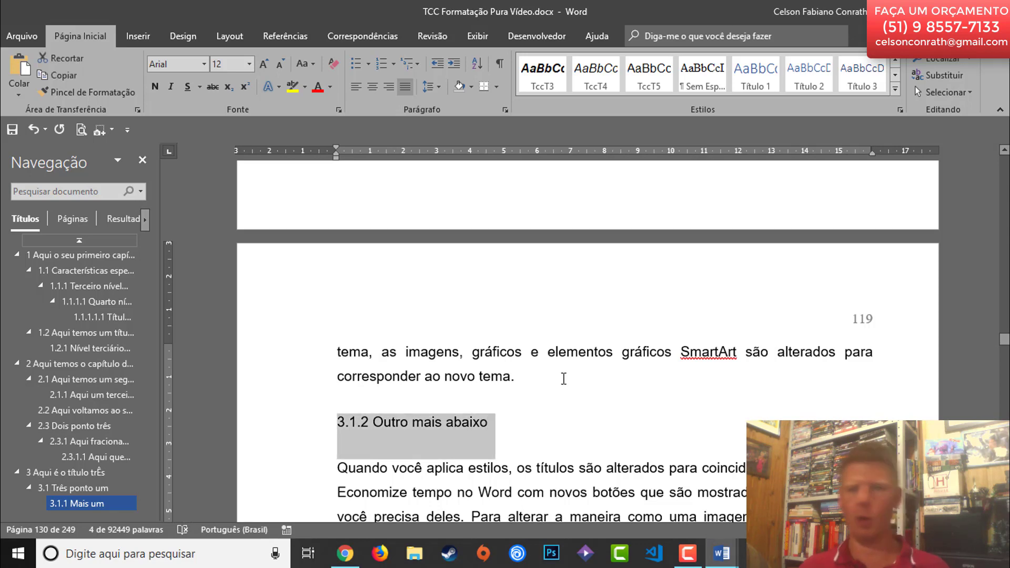
left_click(543, 74)
- Insert the line "3.1.2.1 Quaternário" after the page 132 paragraph ending "clique no sinal de adição."
scroll(531, 403, "down", 3)
scroll(532, 402, "down", 3)
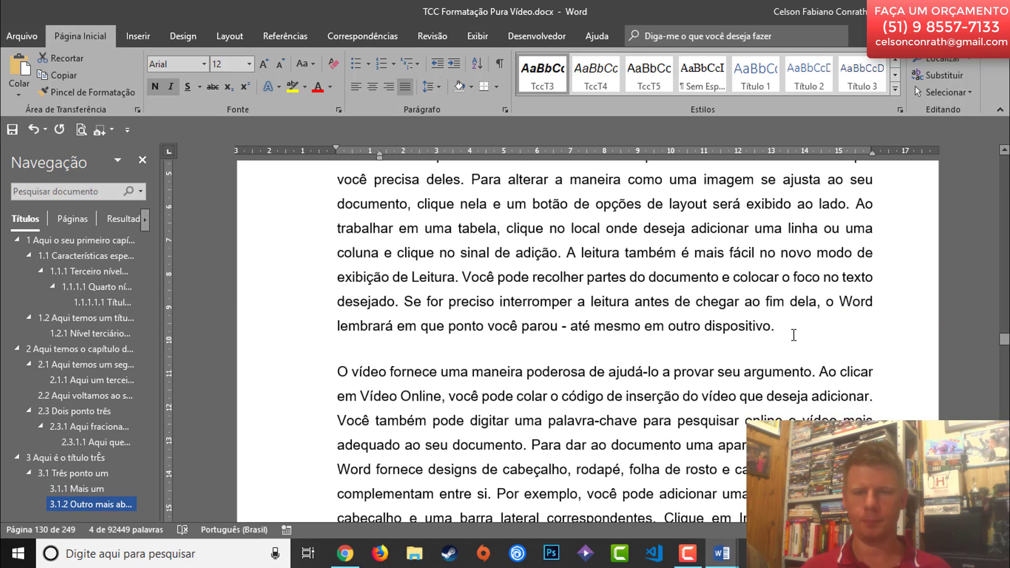
scroll(787, 333, "down", 3)
scroll(592, 358, "down", 15)
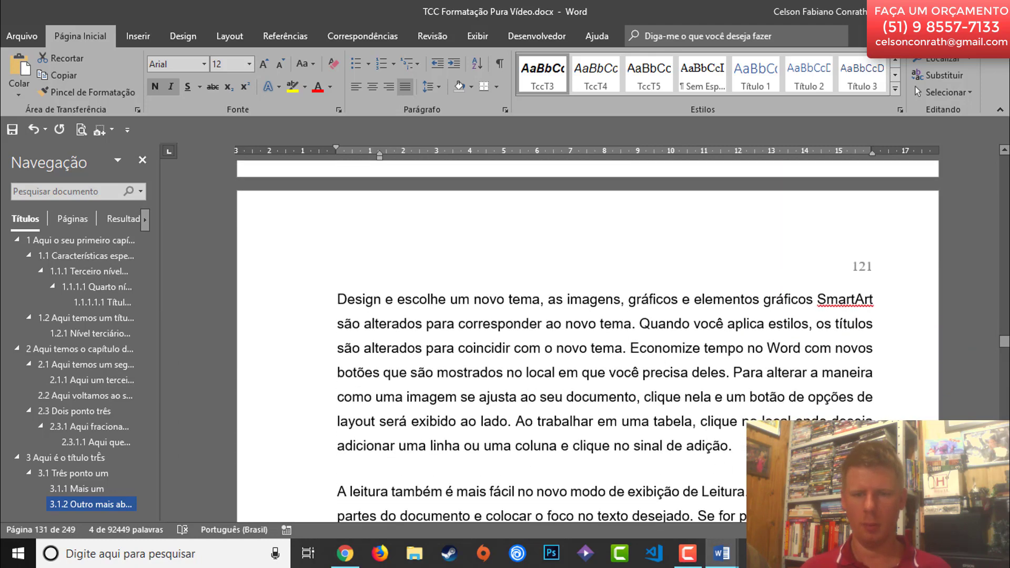
left_click(757, 420)
key("Return")
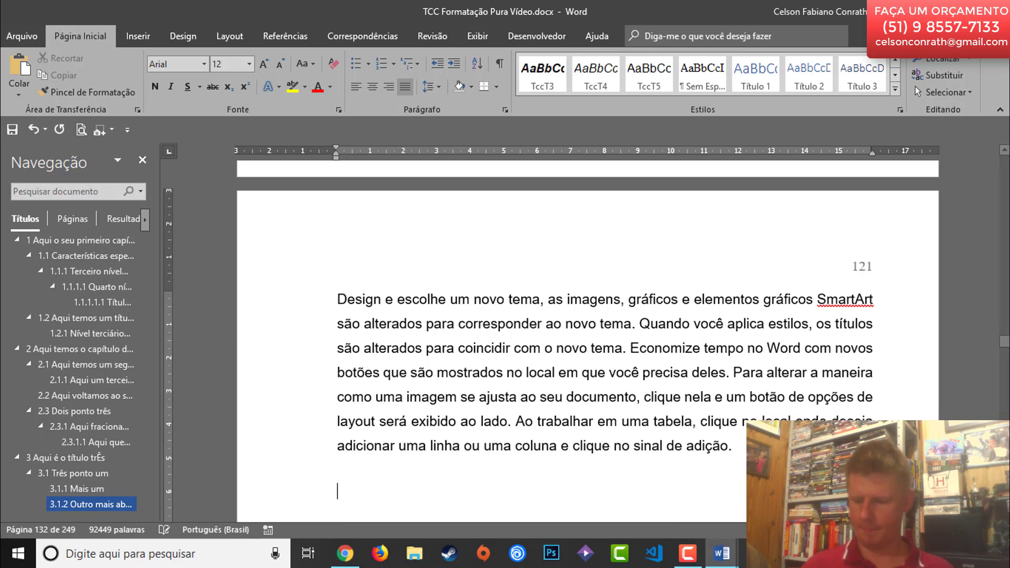
type("3.")
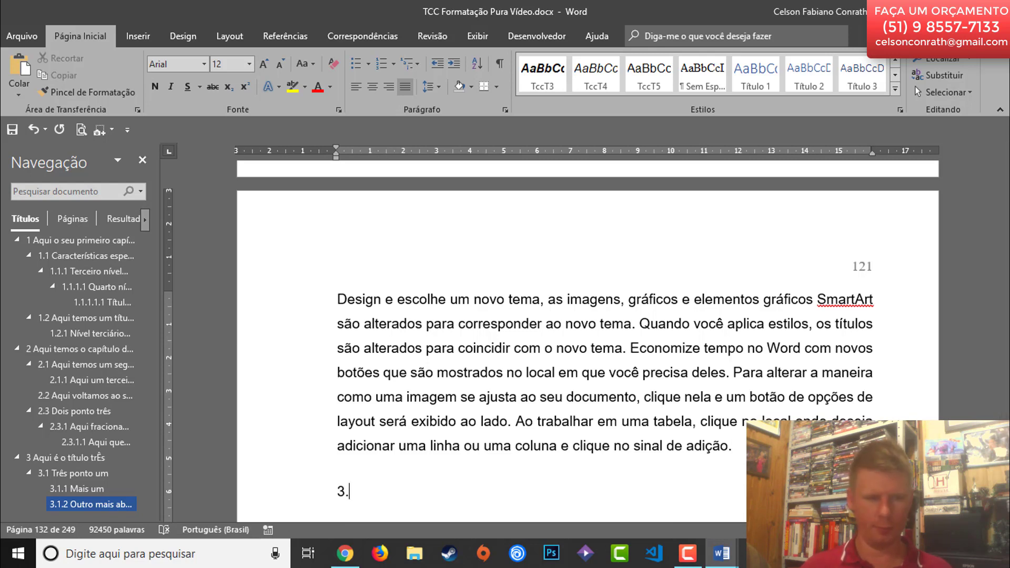
type("1.2.1")
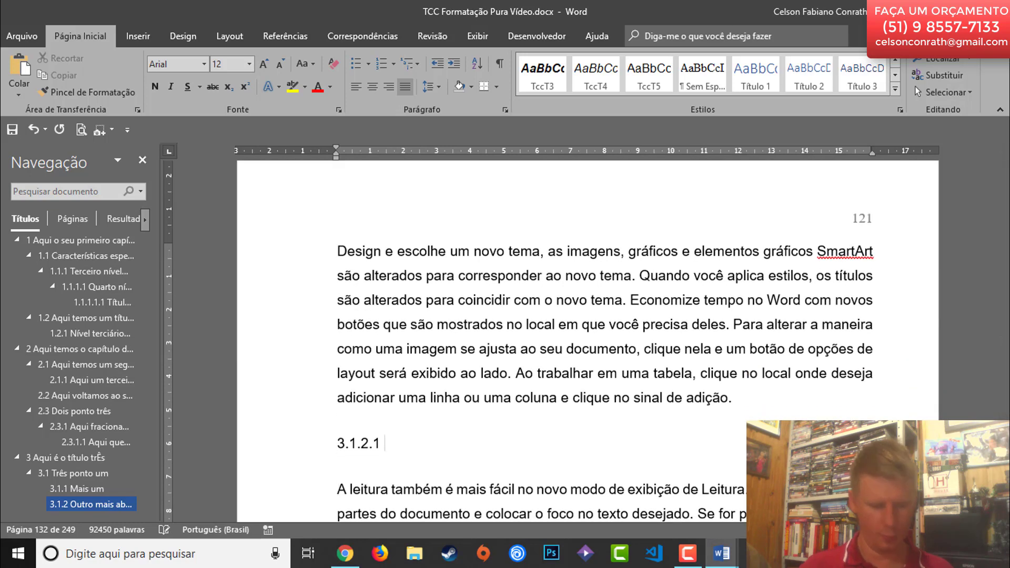
type("Quaternário")
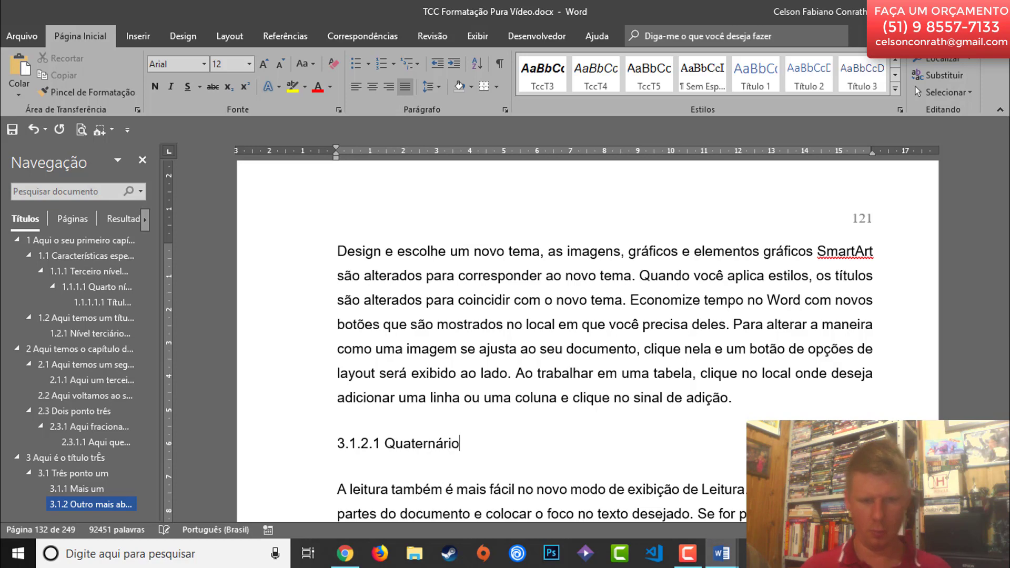
- Apply the TccT4 style to the line "3.1.2.1 Quaternário"
key("shift+Home")
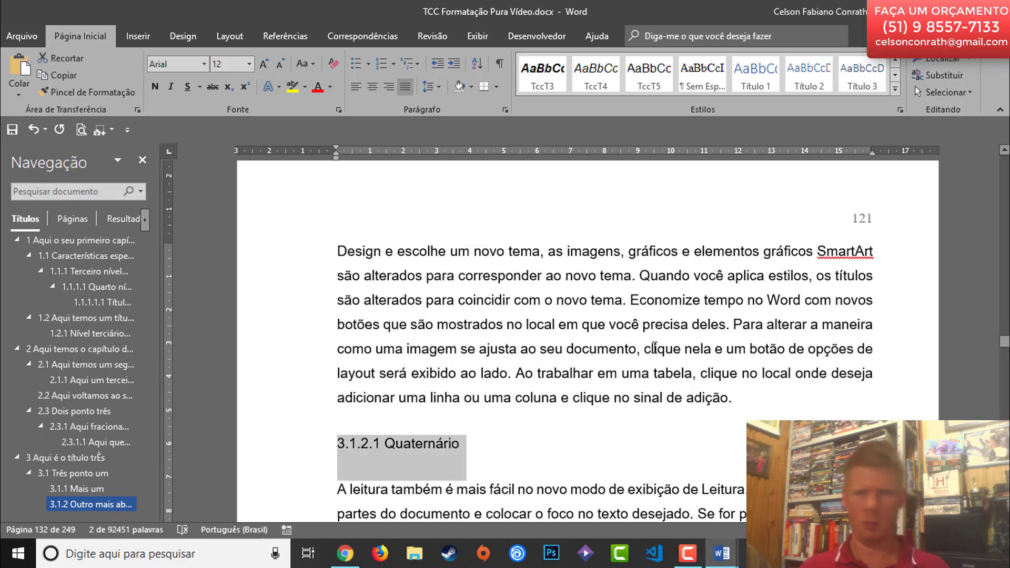
left_click(588, 78)
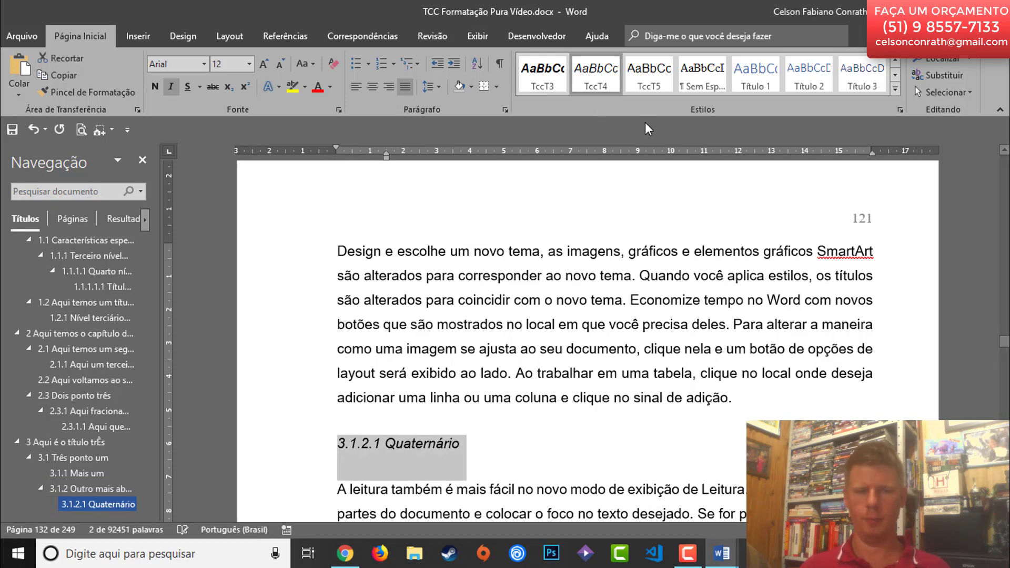
- Insert the line "3.1.2.1.1 Quinário" after the page 133 paragraph ending "ao seu documento."
scroll(589, 318, "down", 5)
scroll(589, 318, "down", 20)
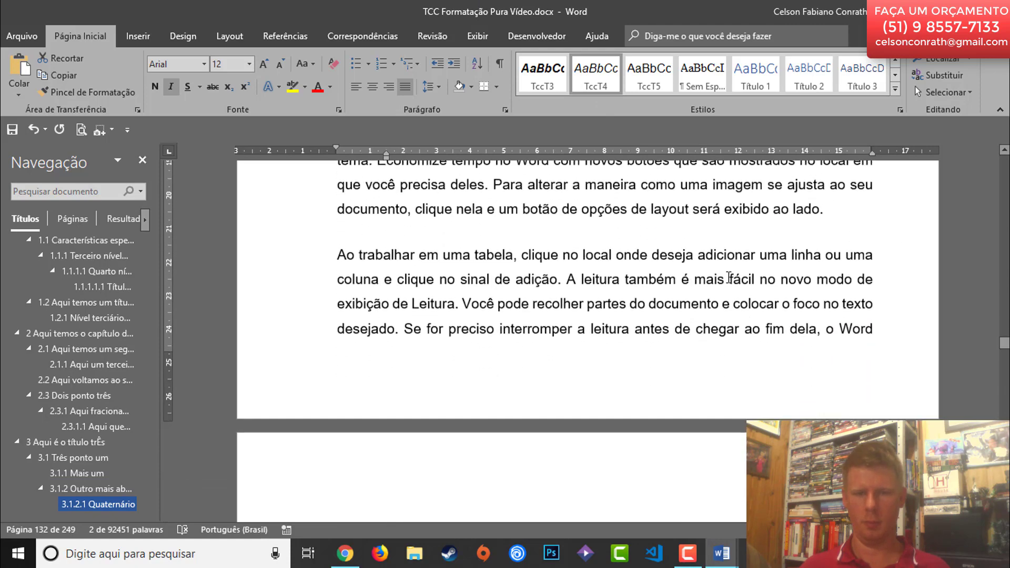
left_click(526, 181)
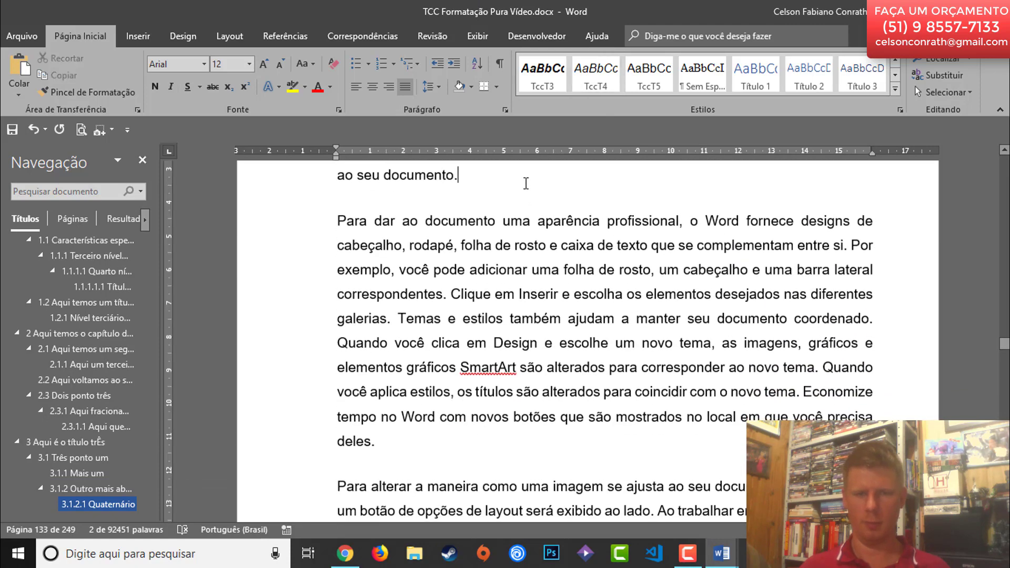
key("Return")
type("3")
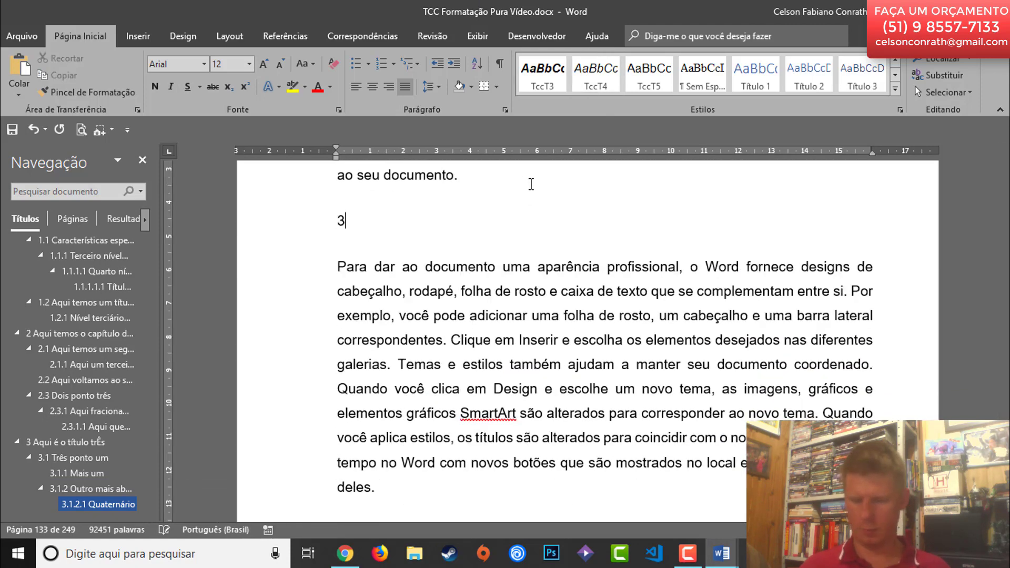
type(".1.2")
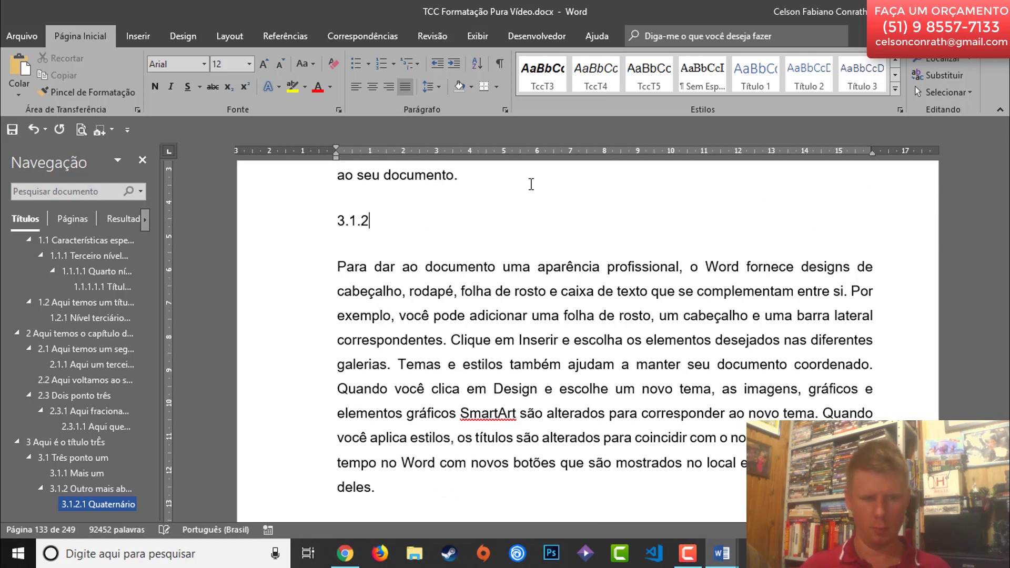
type(".1.1 Quinário")
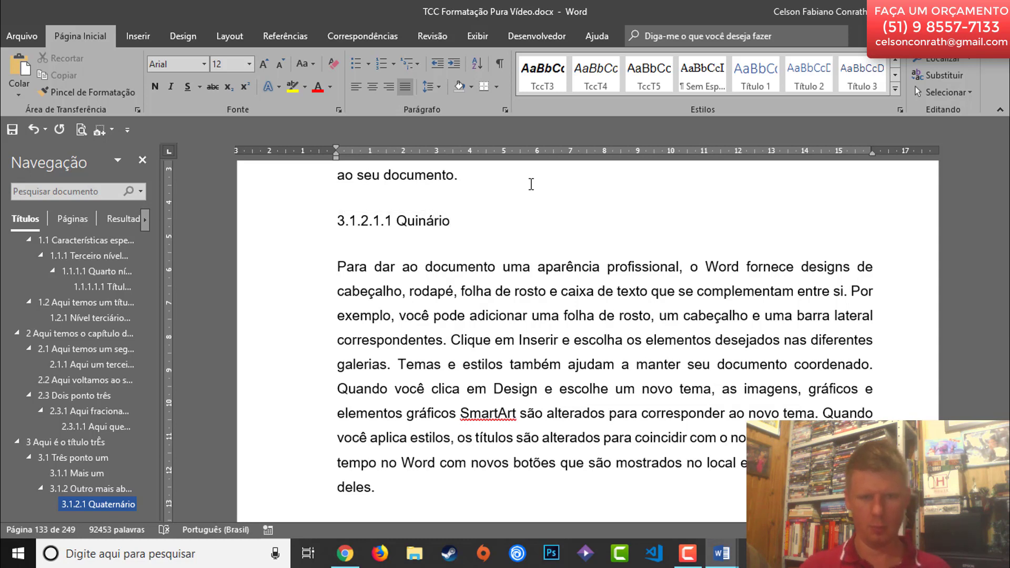
- Apply the TccT5 style to the line "3.1.2.1.1 Quinário"
key("Home")
key("shift+End")
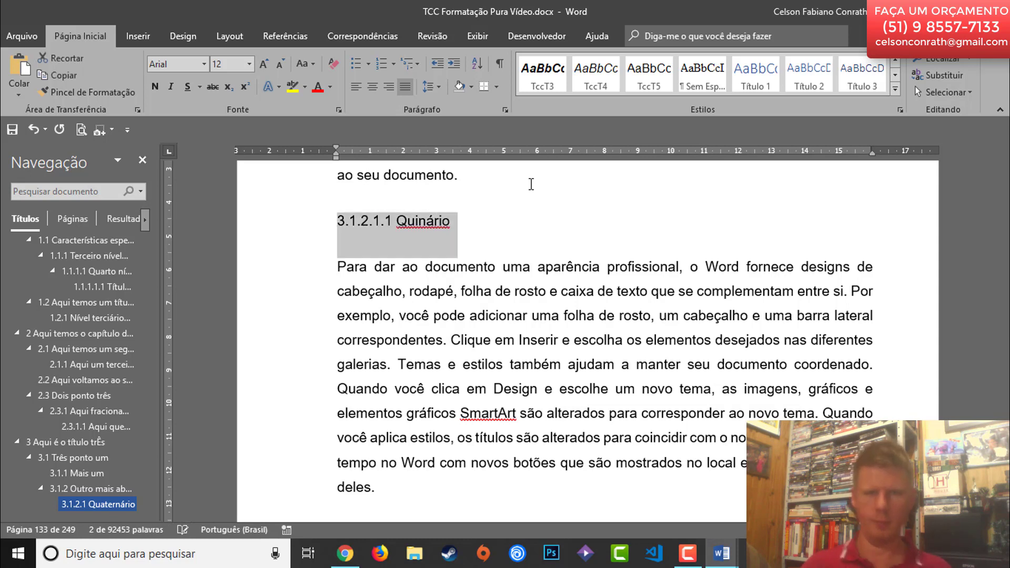
left_click(664, 76)
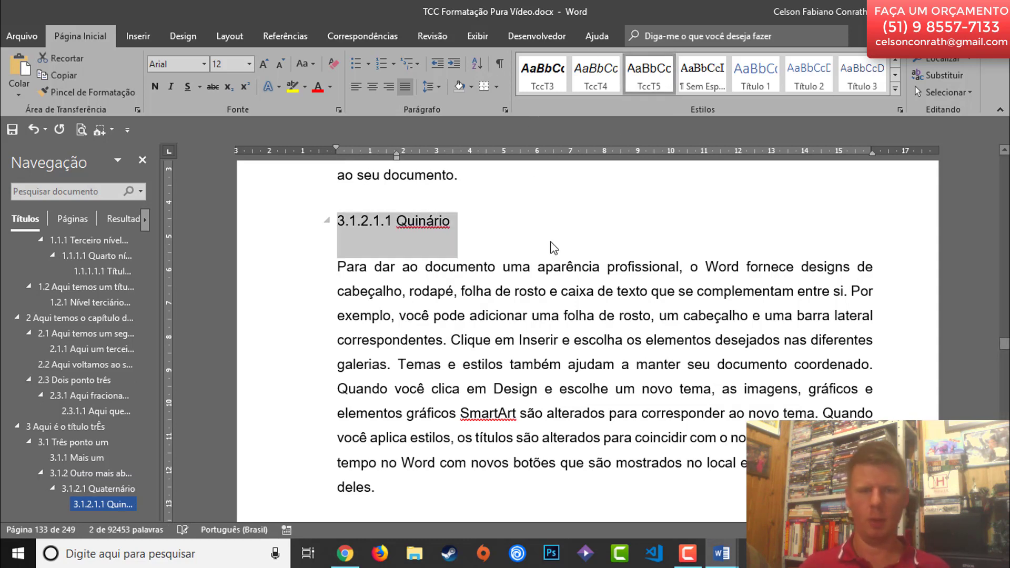
key("End")
- Add the word "Quinário" in the 3.1.2.1.1 heading to the spelling dictionary
scroll(505, 298, "down", 3)
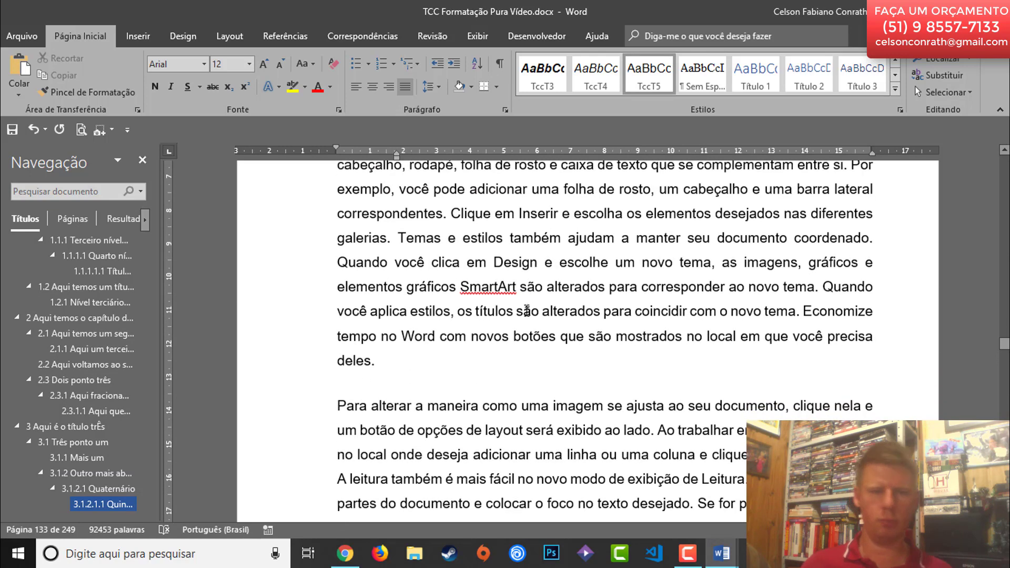
scroll(526, 299, "up", 3)
scroll(538, 291, "up", 3)
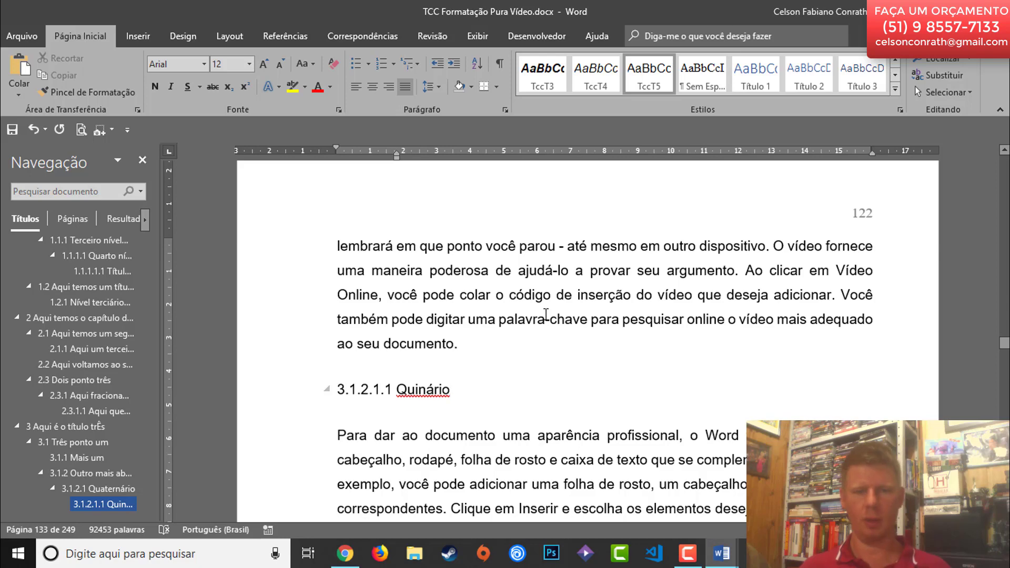
scroll(547, 315, "down", 1)
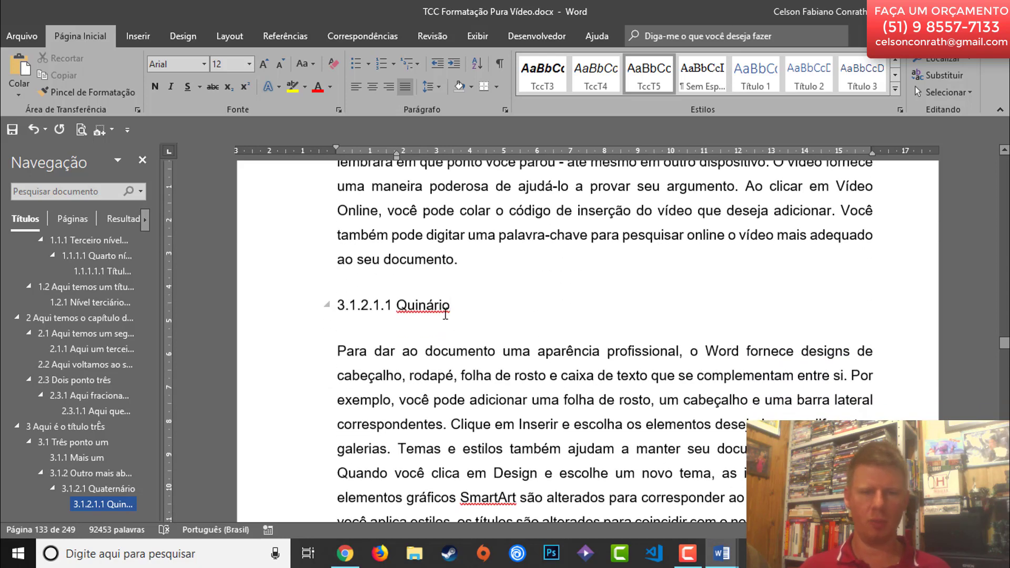
right_click(432, 303)
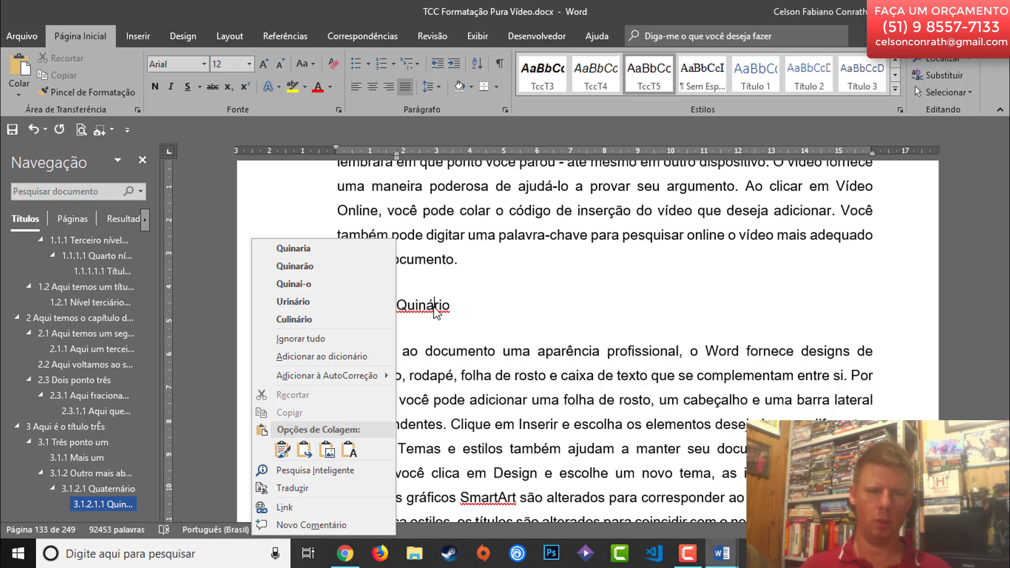
key("Escape")
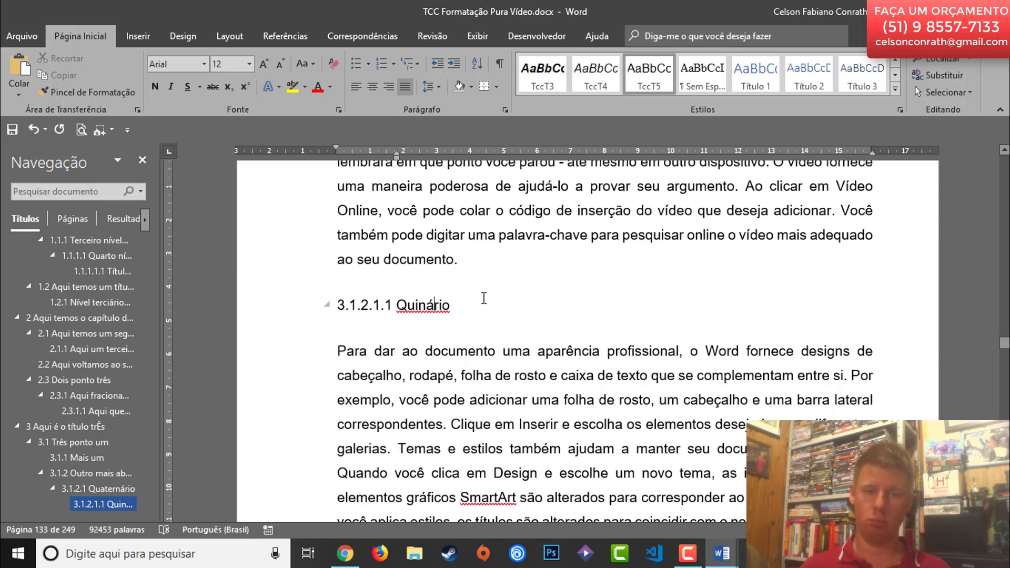
left_click(453, 304)
right_click(416, 305)
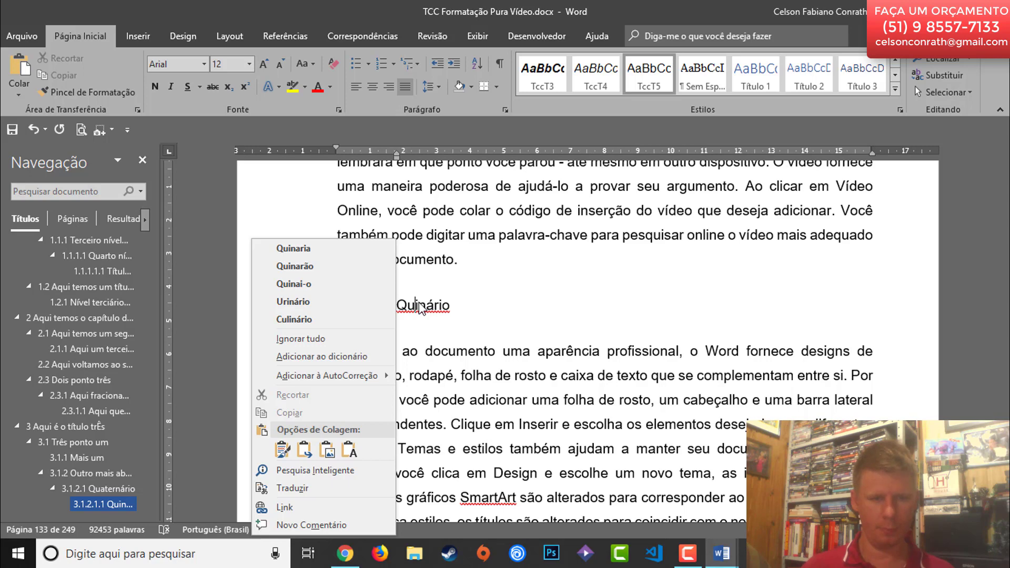
left_click(322, 356)
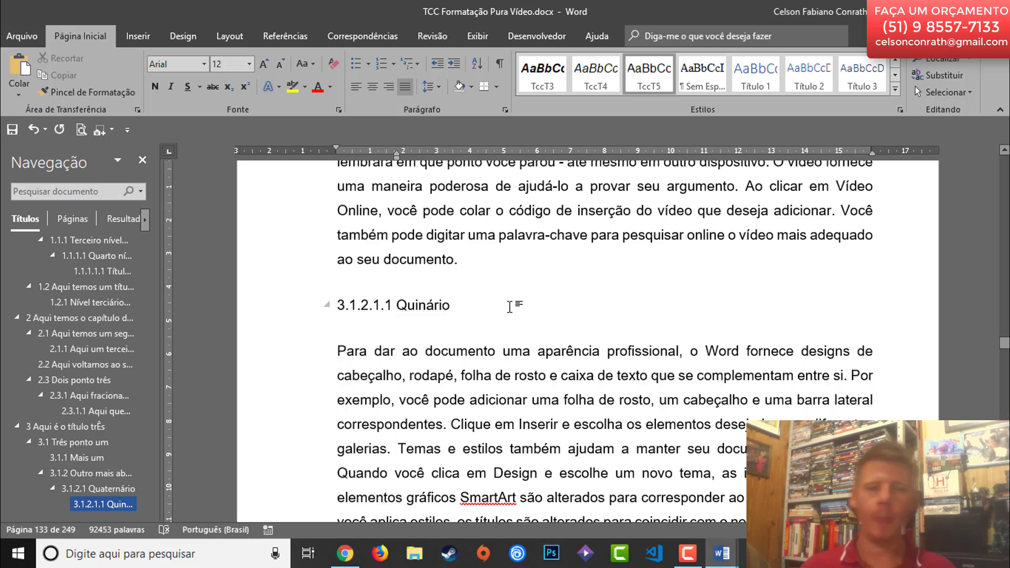
- Examine the text following the 3.1.2.1.1 heading and the pages around the "4 CONSIDERAÇÕES FINAIS" heading
scroll(509, 311, "up", 5)
scroll(511, 293, "down", 15)
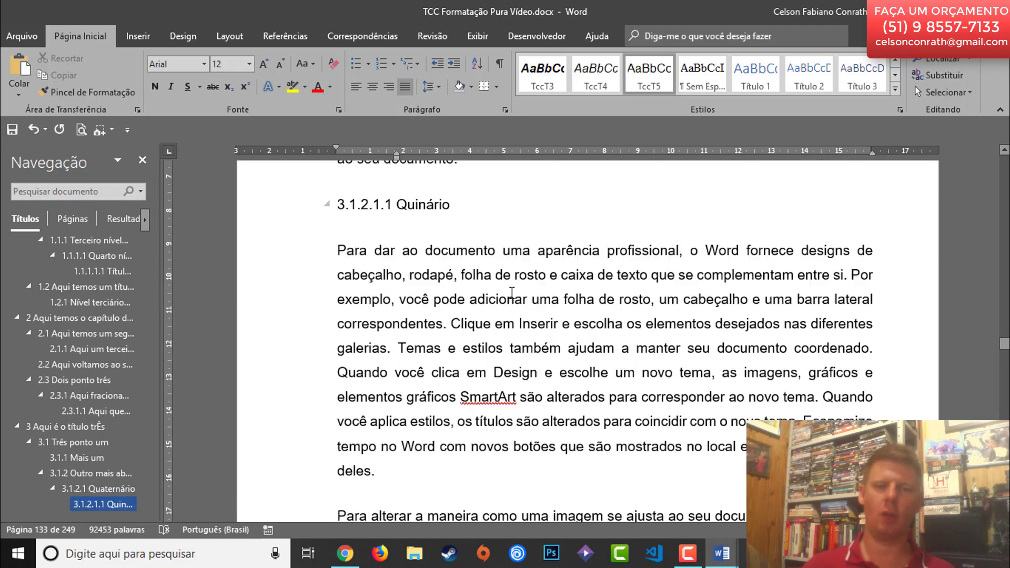
scroll(531, 287, "down", 5)
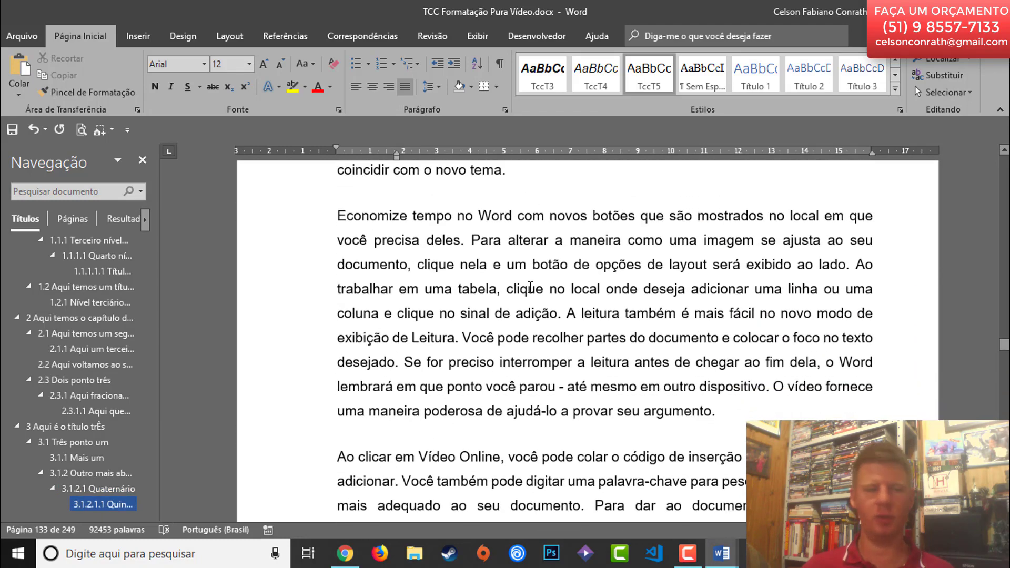
scroll(46, 406, "down", 1)
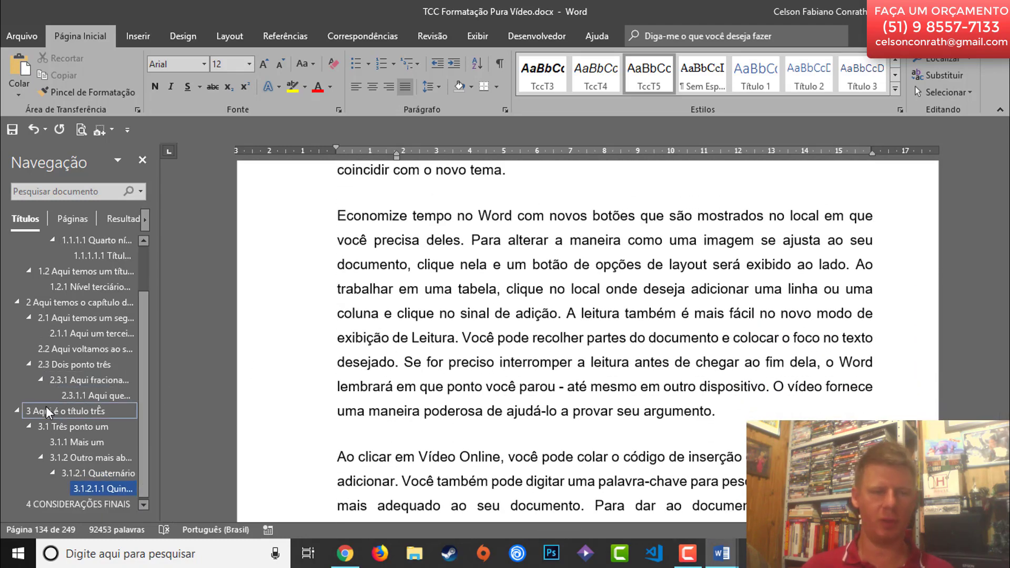
left_click(56, 504)
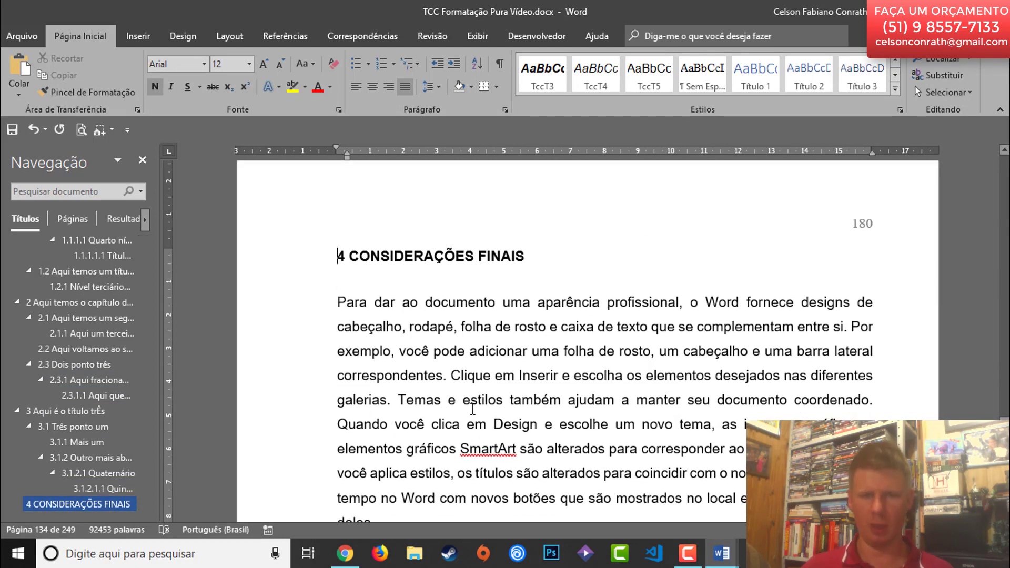
scroll(472, 406, "down", 2)
scroll(472, 407, "down", 1)
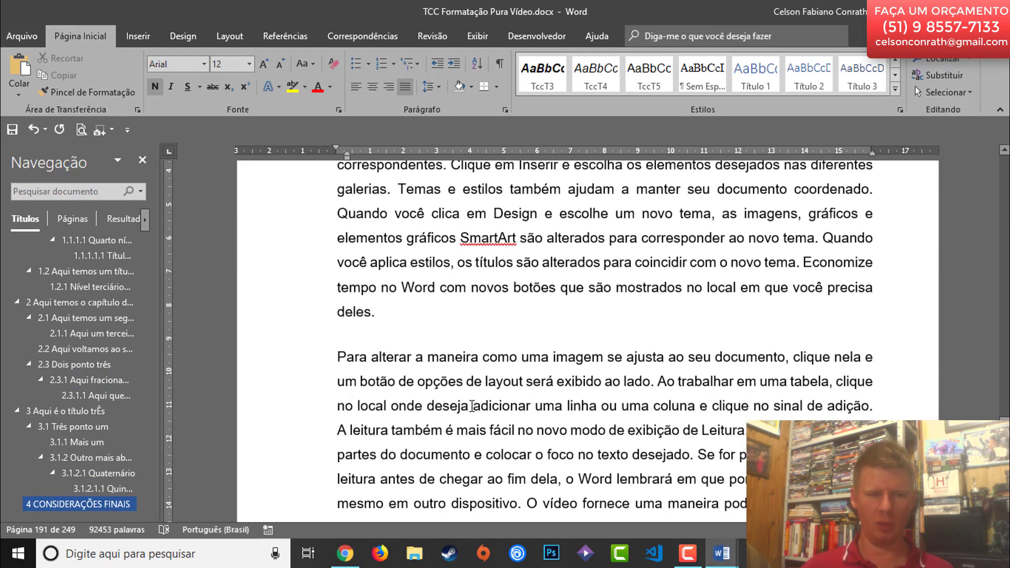
scroll(472, 405, "up", 5)
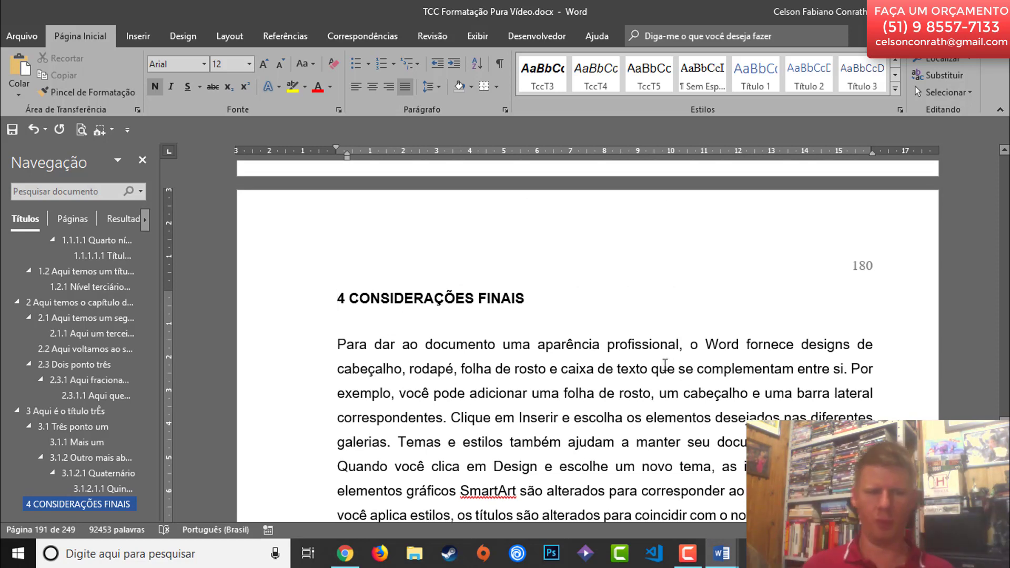
scroll(692, 237, "down", 2)
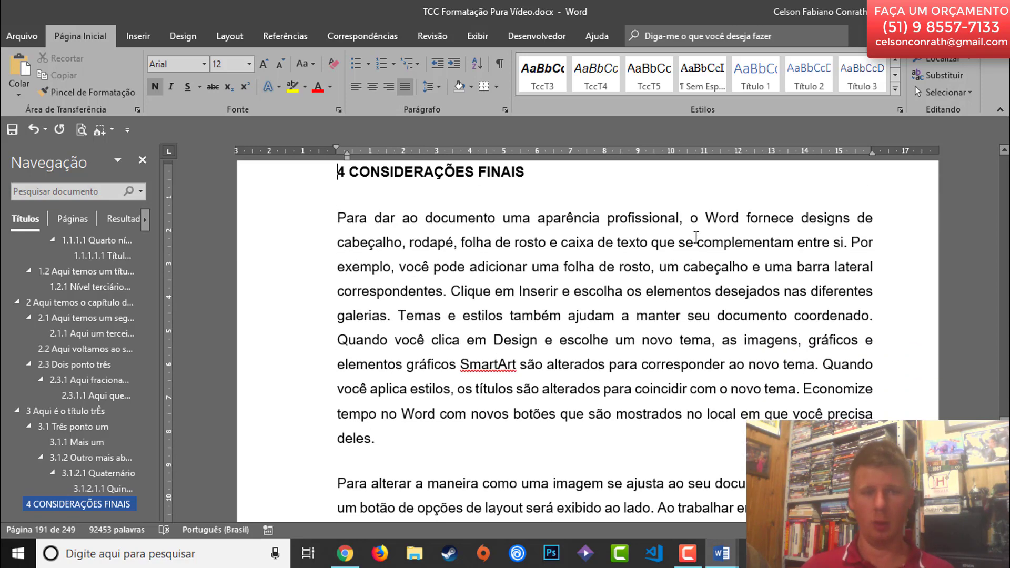
scroll(700, 241, "up", 3)
scroll(700, 241, "up", 5)
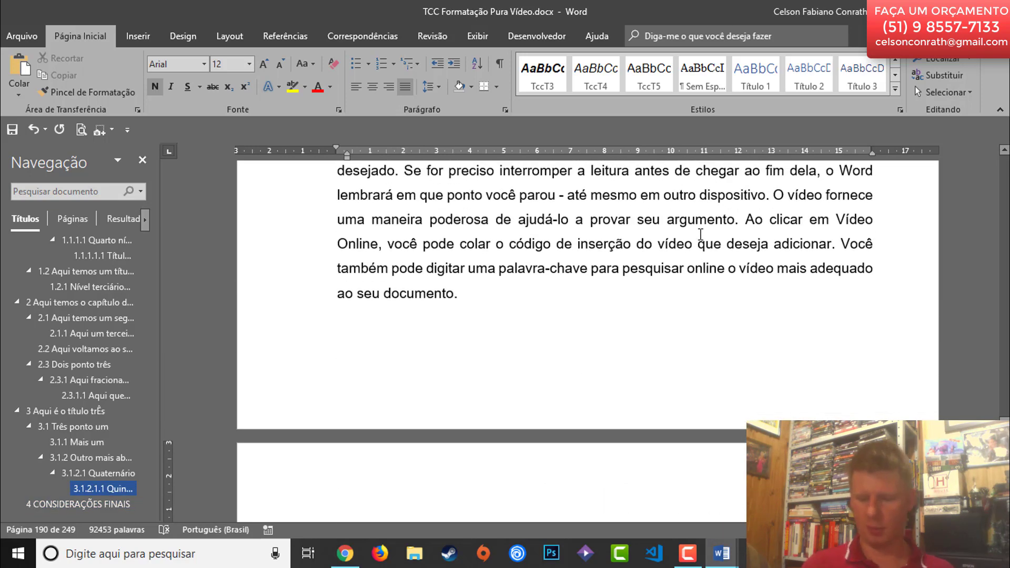
- Return to the start of the document and close the heading navigation
key("ctrl+Home")
scroll(650, 274, "down", 3)
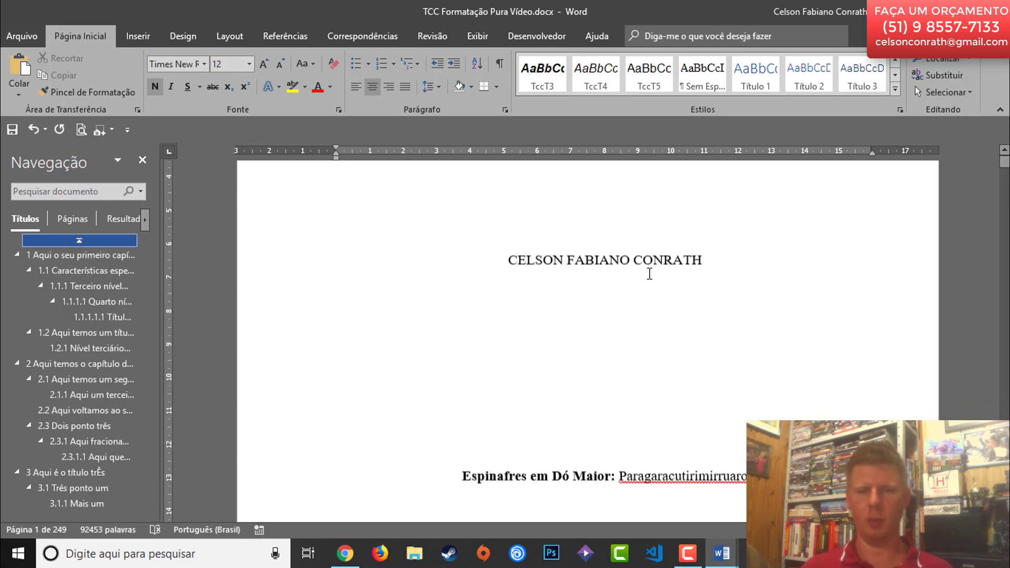
scroll(649, 274, "down", 12)
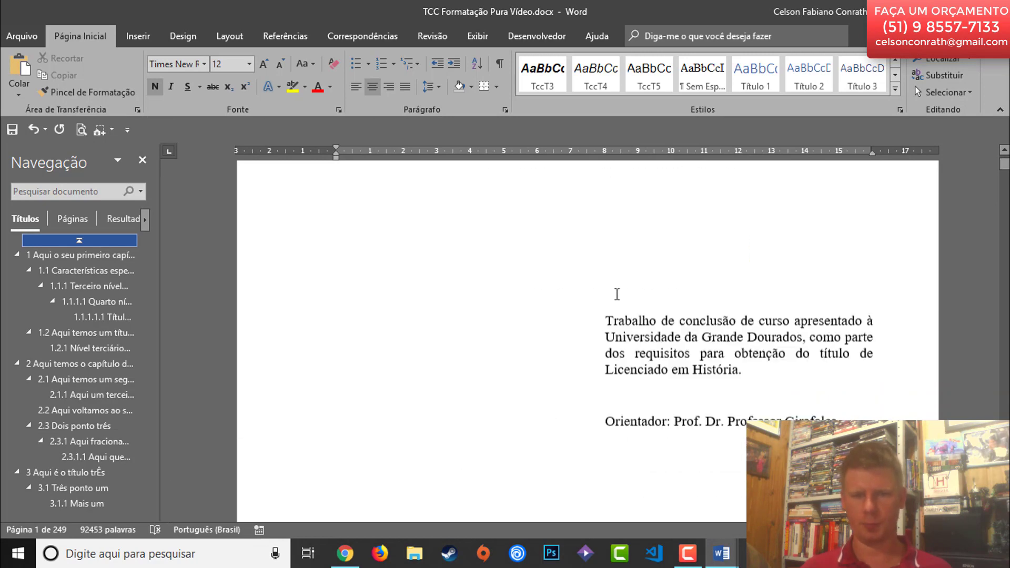
scroll(617, 295, "down", 15)
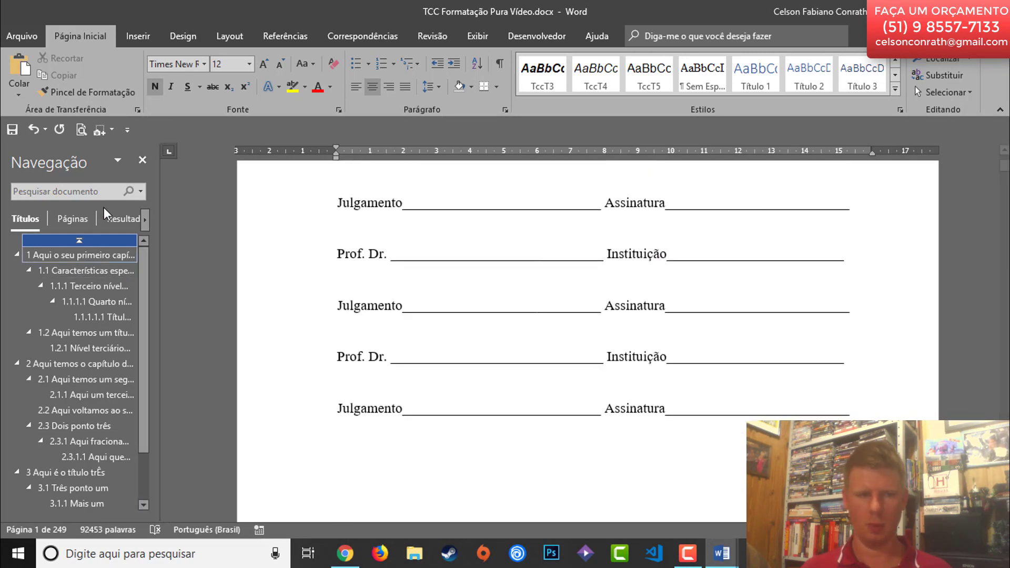
left_click(143, 160)
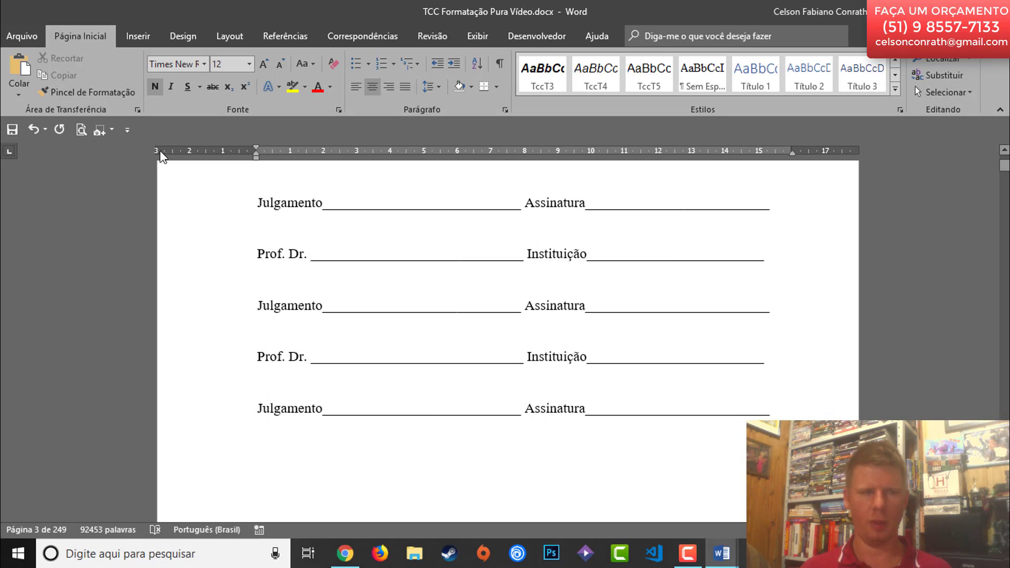
- Examine the pages from the approval signatures through RESUMO, the English abstract and SUMÁRIO into the first chapter's text
scroll(631, 285, "down", 8)
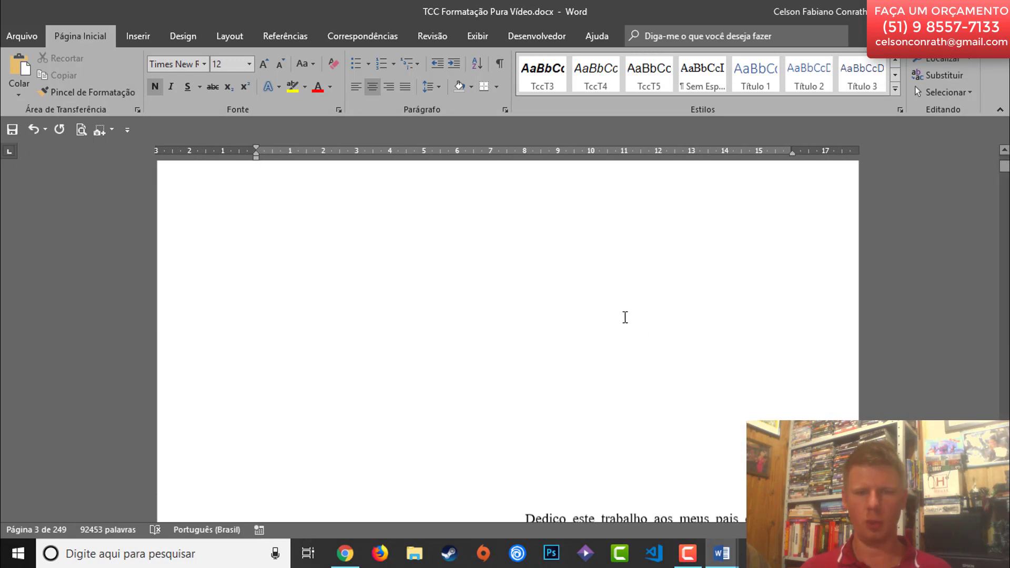
scroll(624, 317, "down", 20)
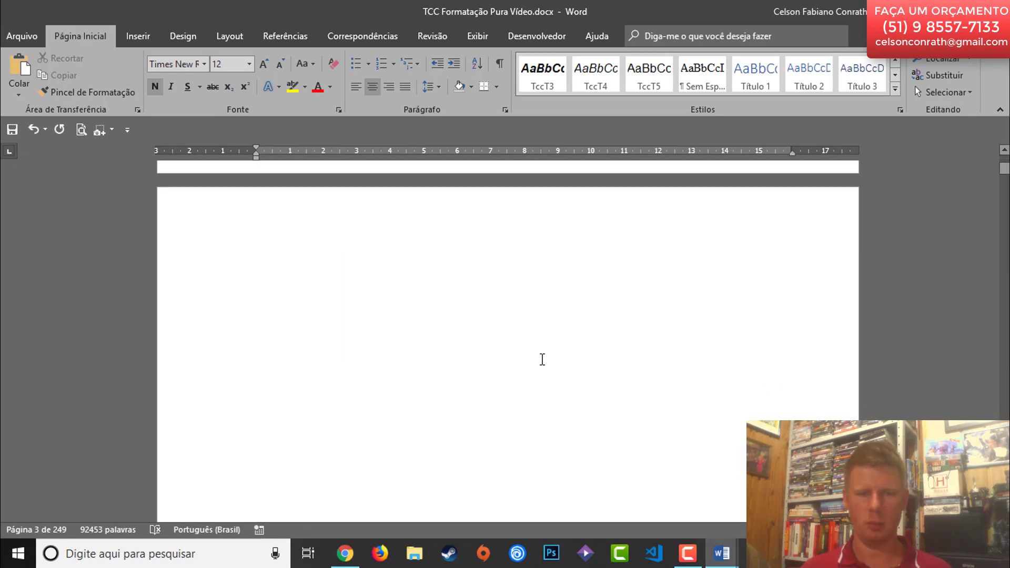
scroll(542, 359, "down", 20)
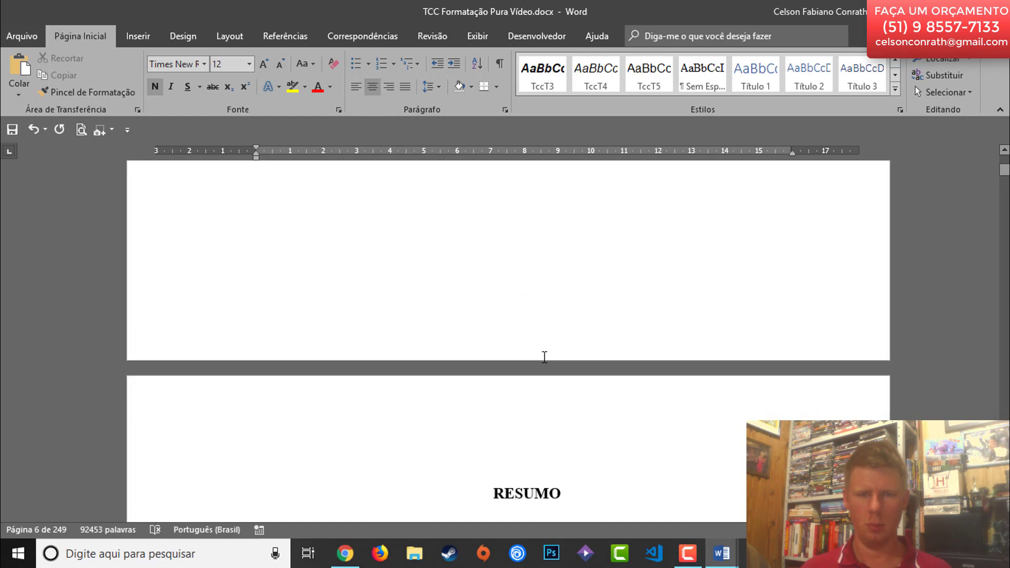
scroll(545, 357, "down", 20)
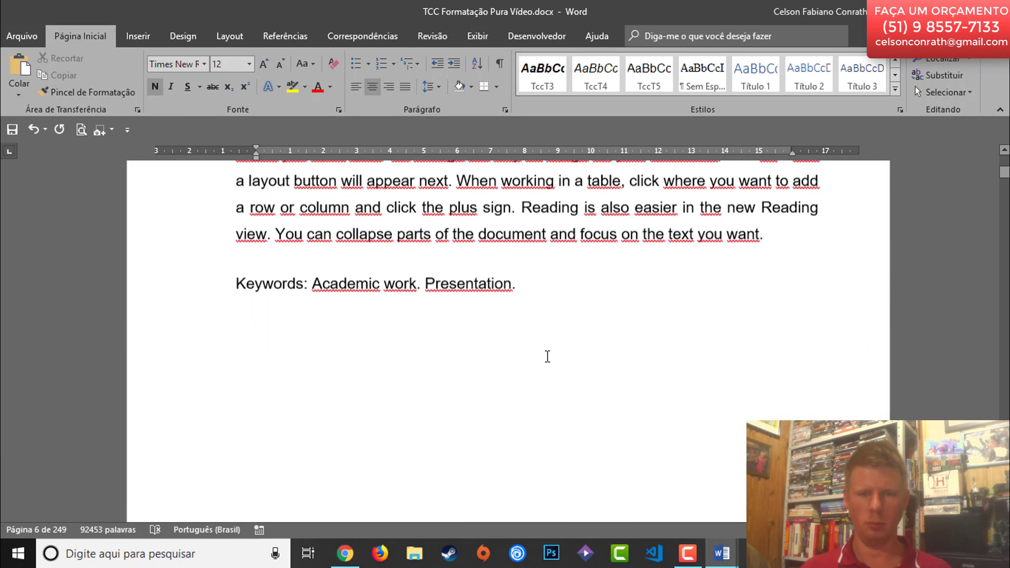
scroll(547, 356, "down", 20)
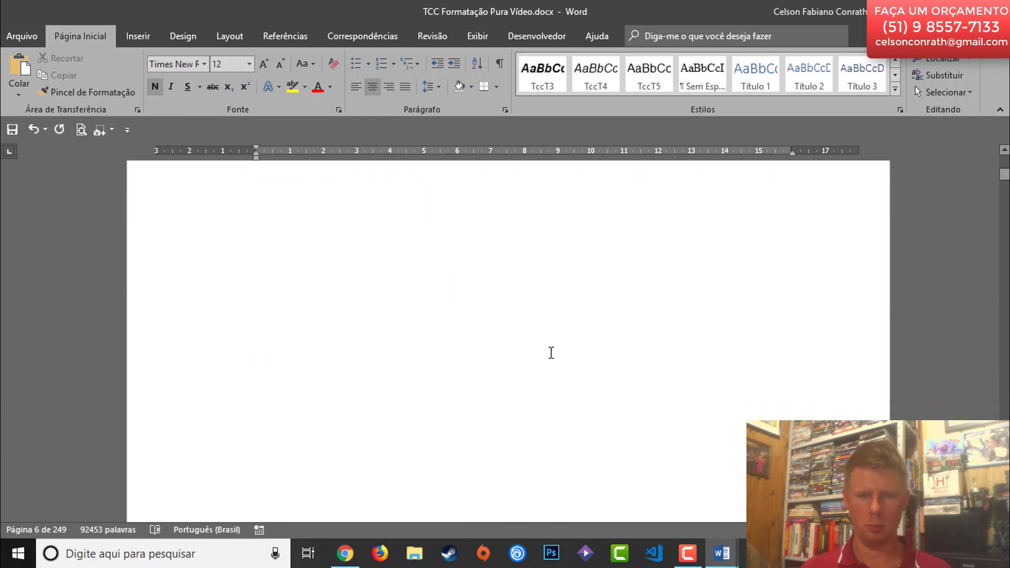
scroll(550, 352, "down", 20)
scroll(551, 351, "down", 20)
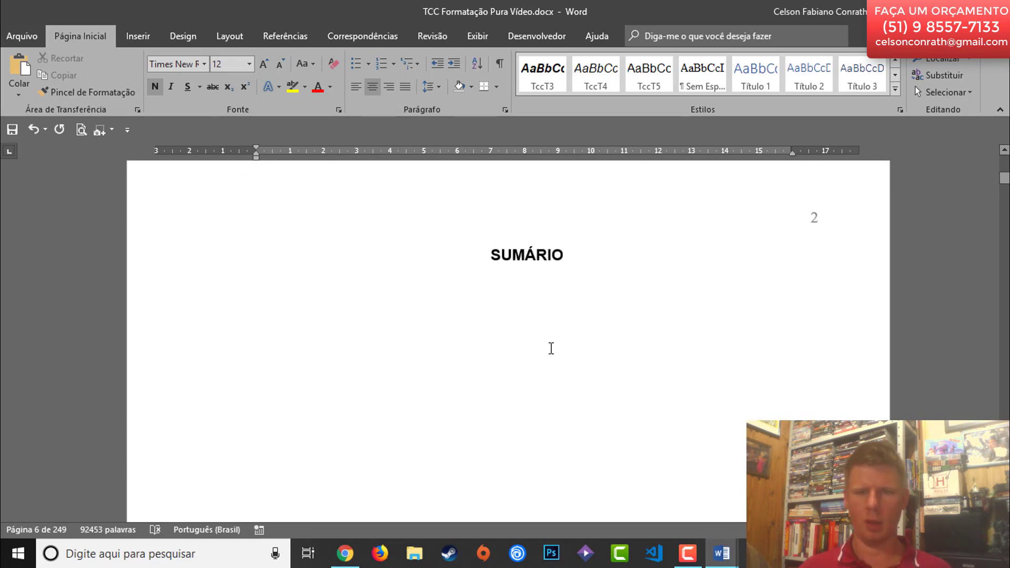
scroll(551, 347, "down", 5)
scroll(551, 345, "down", 10)
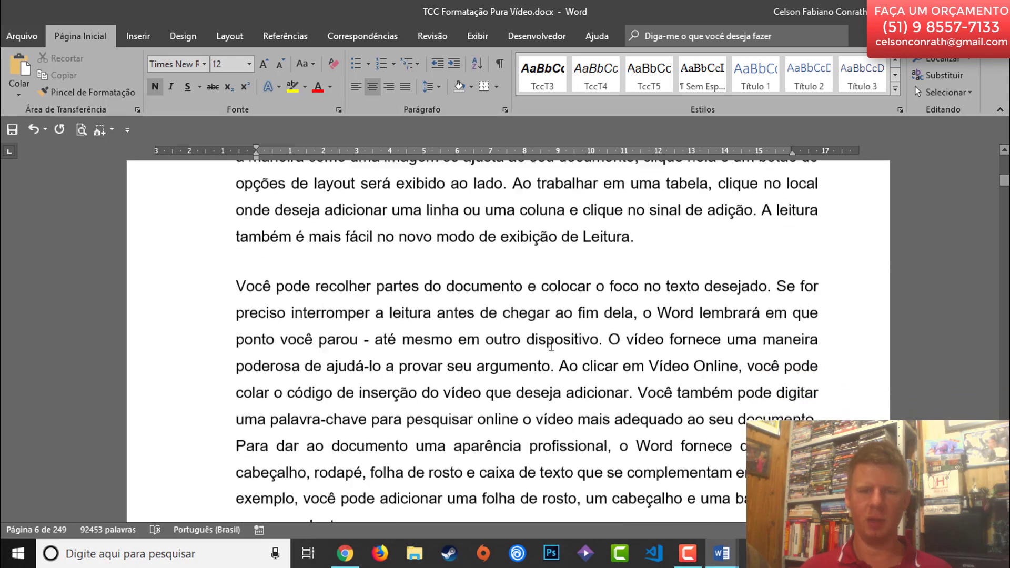
scroll(551, 346, "down", 10)
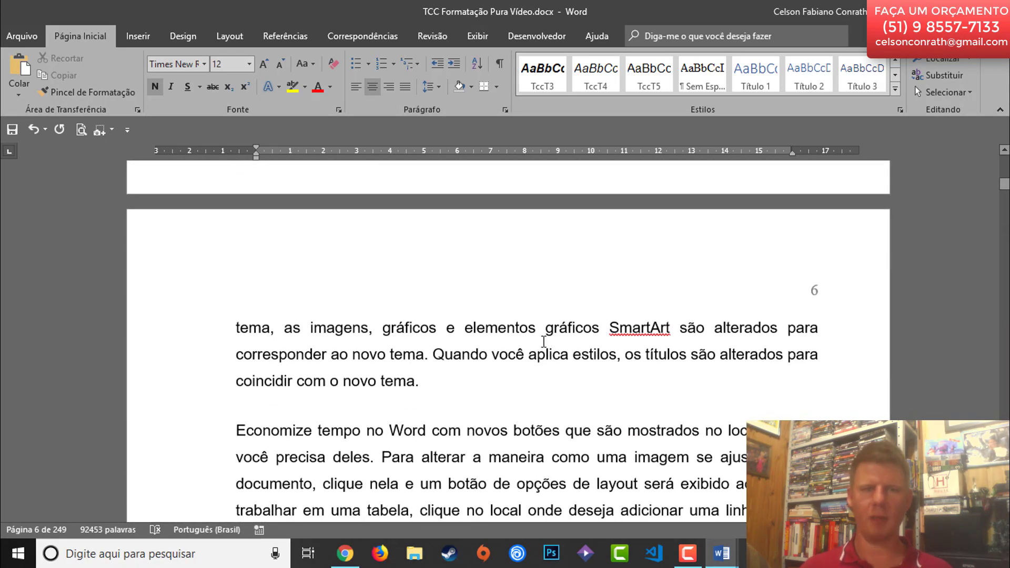
- Show the heading navigation and go to the very end of the document
left_click(479, 37)
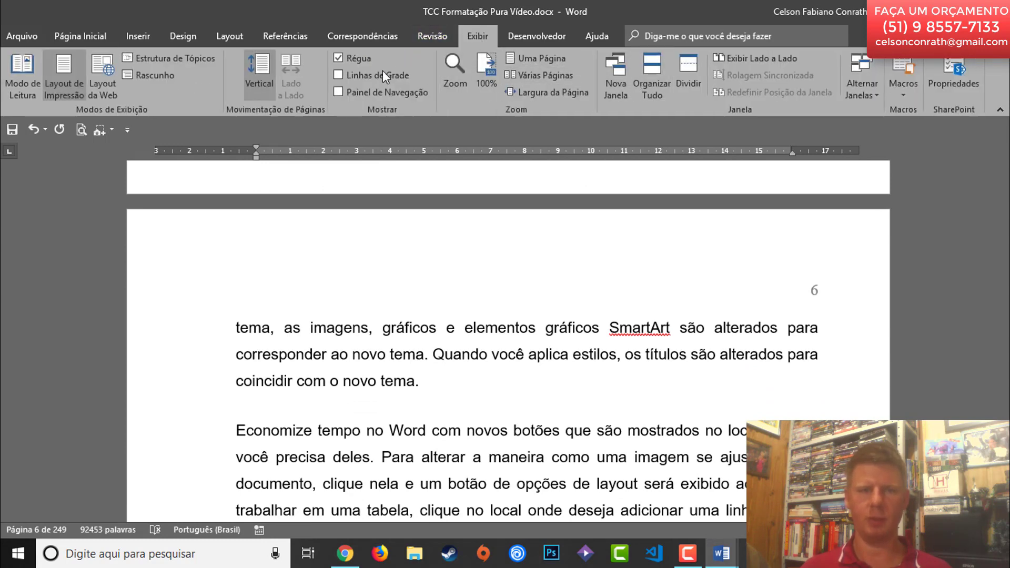
left_click(374, 91)
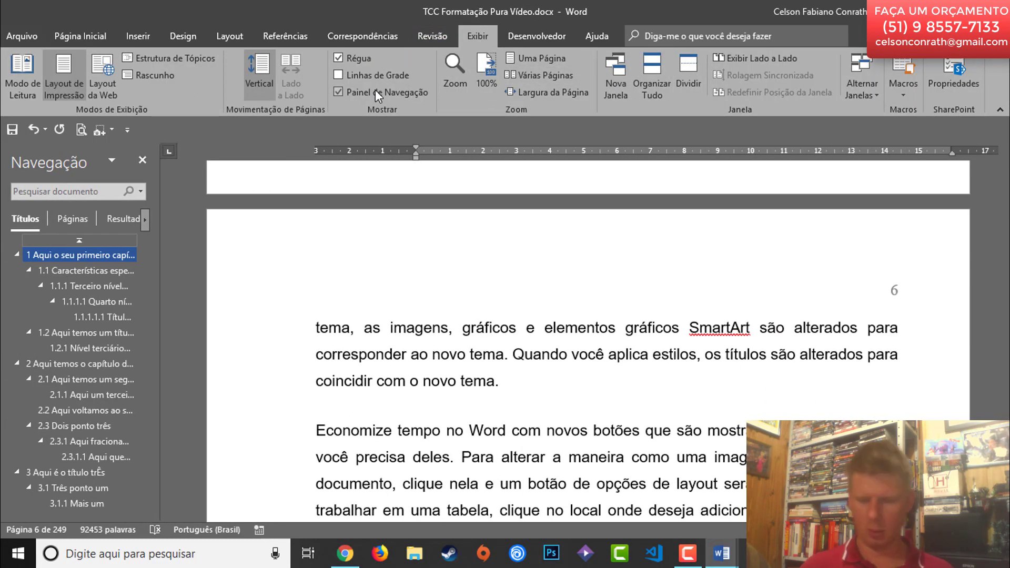
left_click(442, 341)
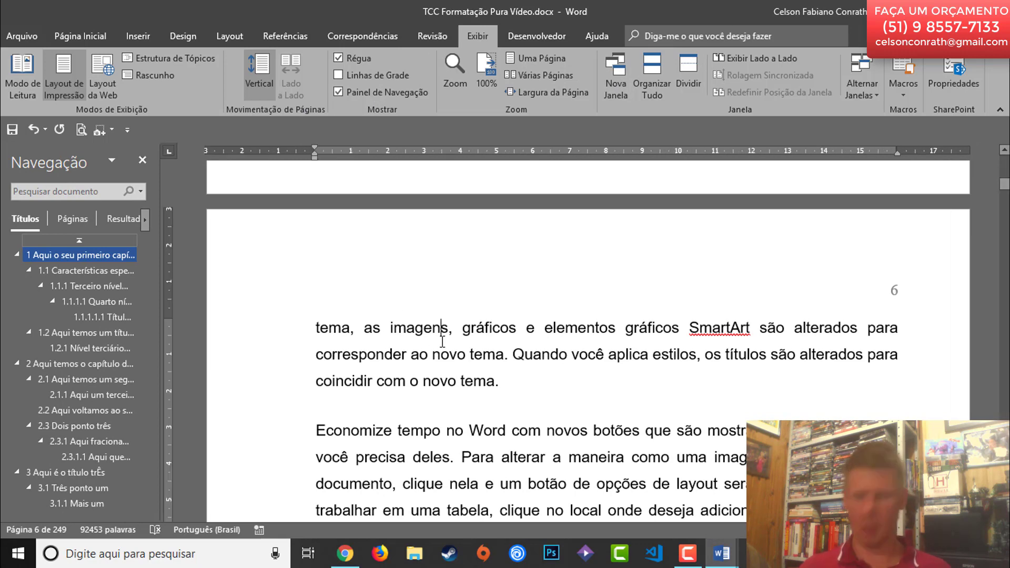
key("ctrl+End")
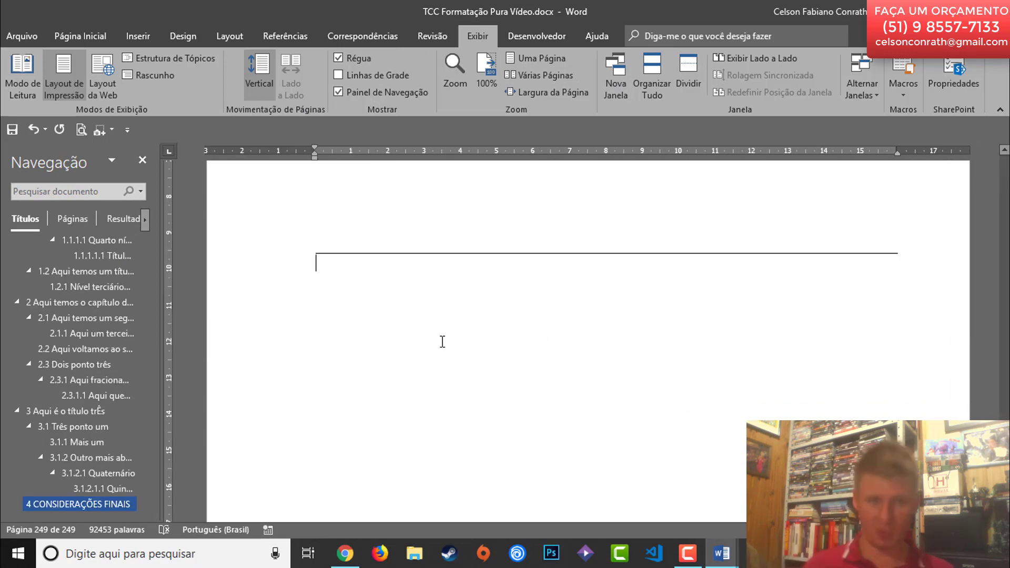
- Examine the closing pages backwards, from the London images to the first part of "Tabela 1 - Meses Vendas"
scroll(485, 304, "up", 10)
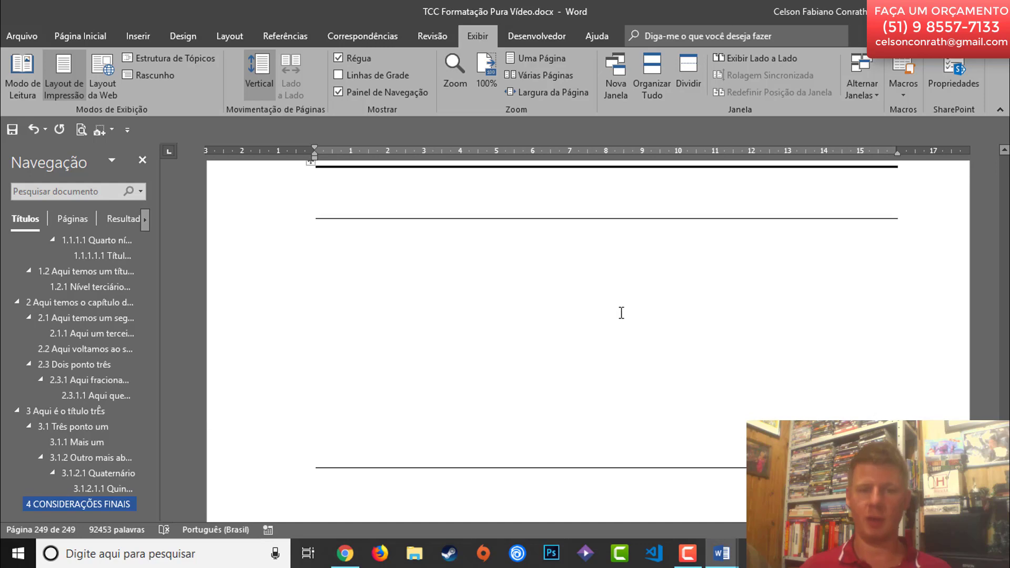
scroll(621, 313, "up", 15)
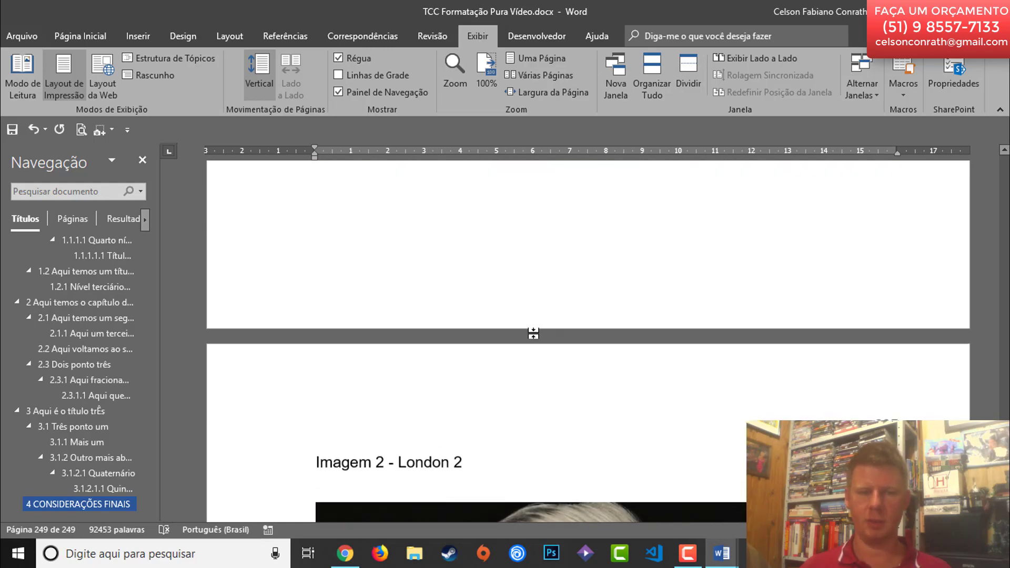
scroll(533, 334, "up", 15)
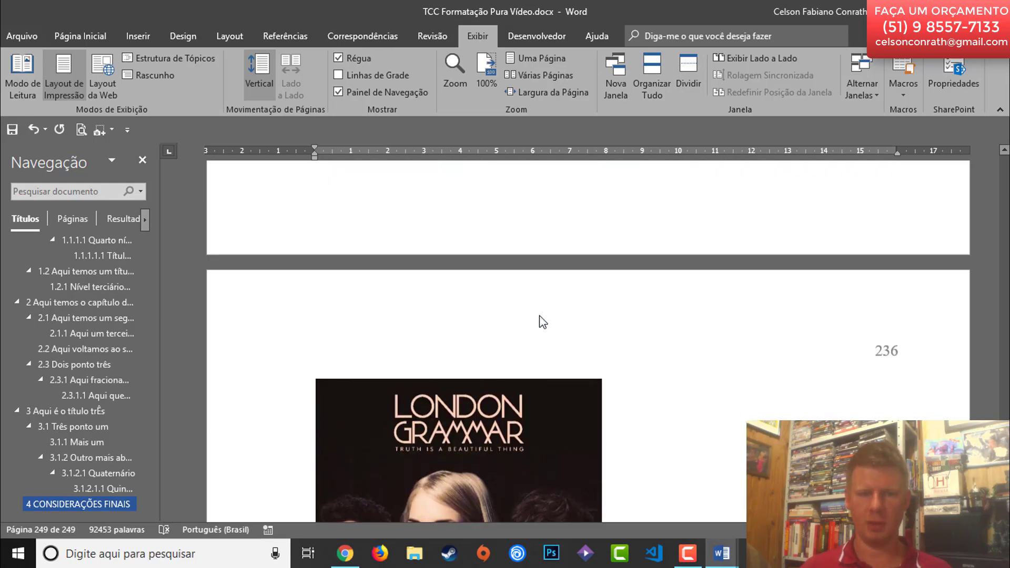
scroll(543, 322, "up", 15)
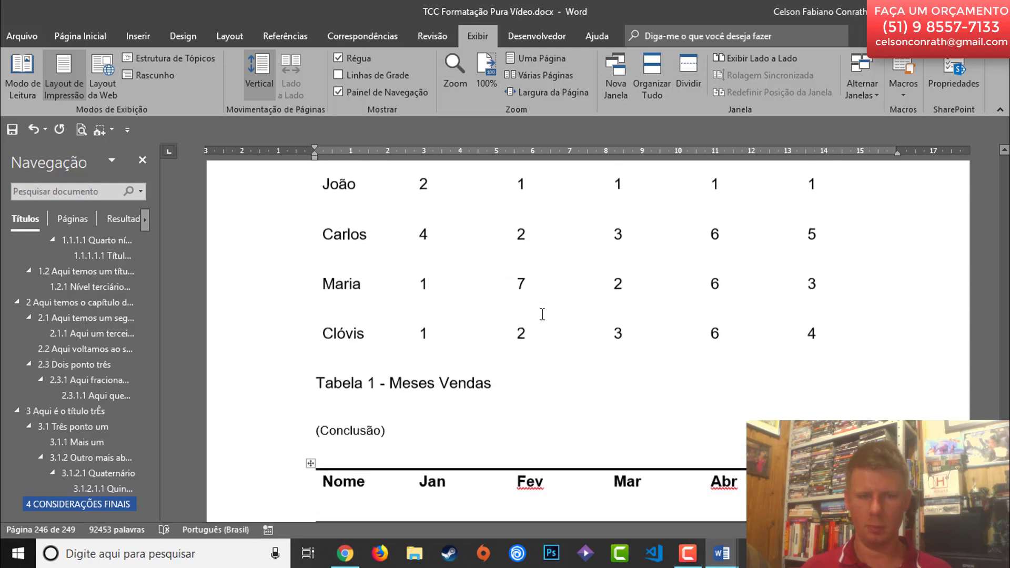
scroll(543, 314, "up", 15)
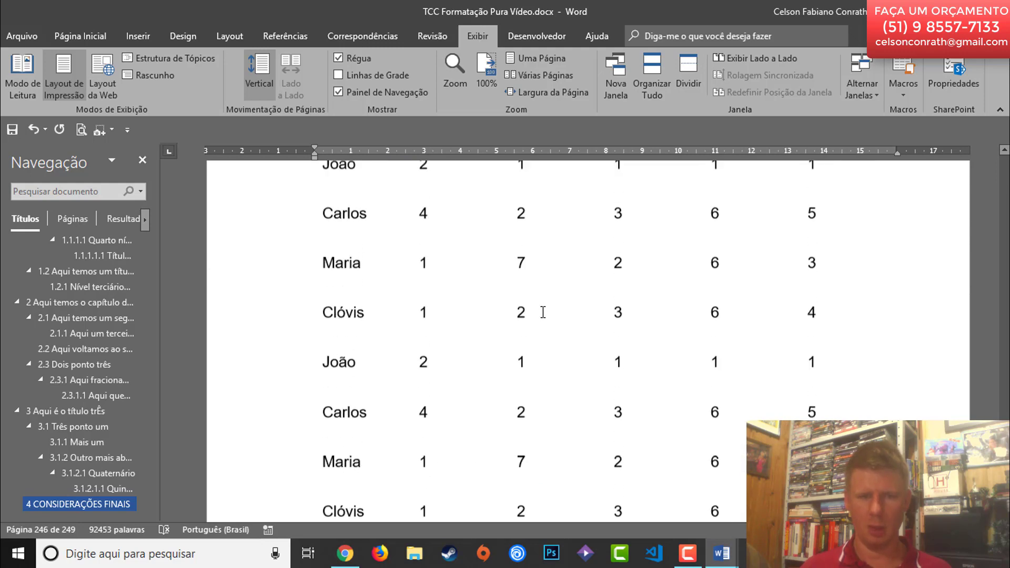
scroll(543, 312, "up", 10)
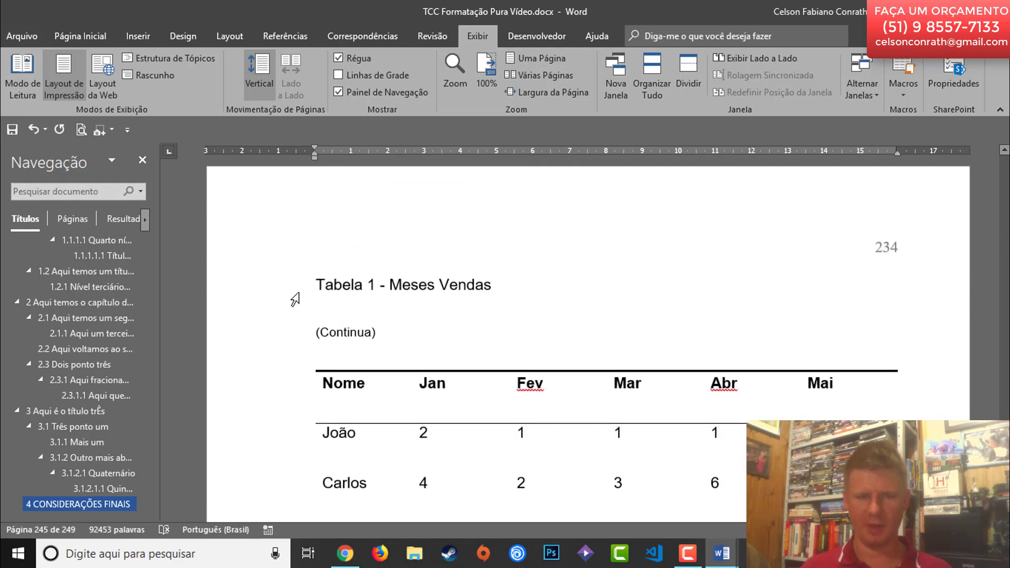
left_click_drag(312, 284, 378, 321)
scroll(377, 321, "down", 5)
scroll(378, 320, "down", 5)
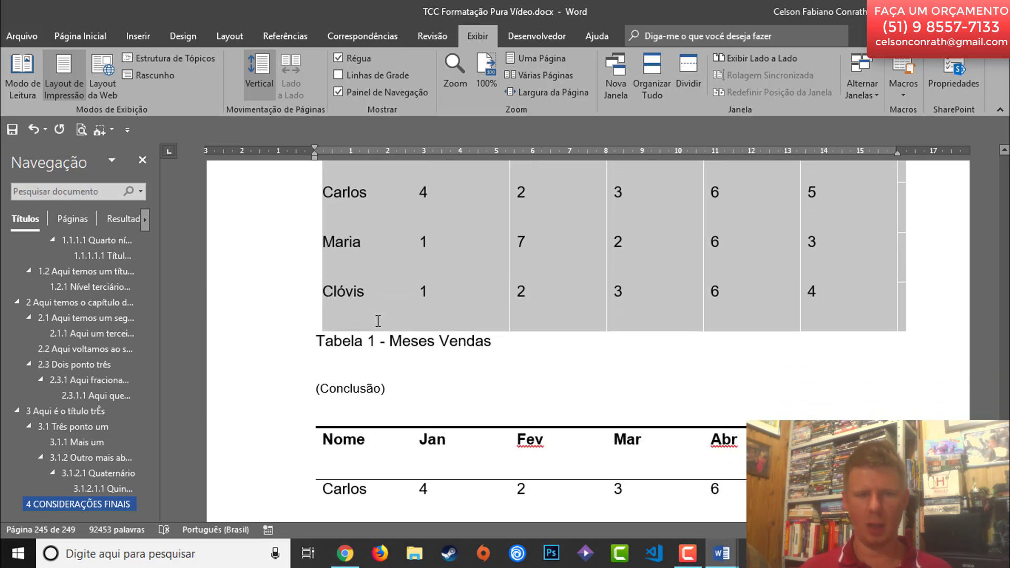
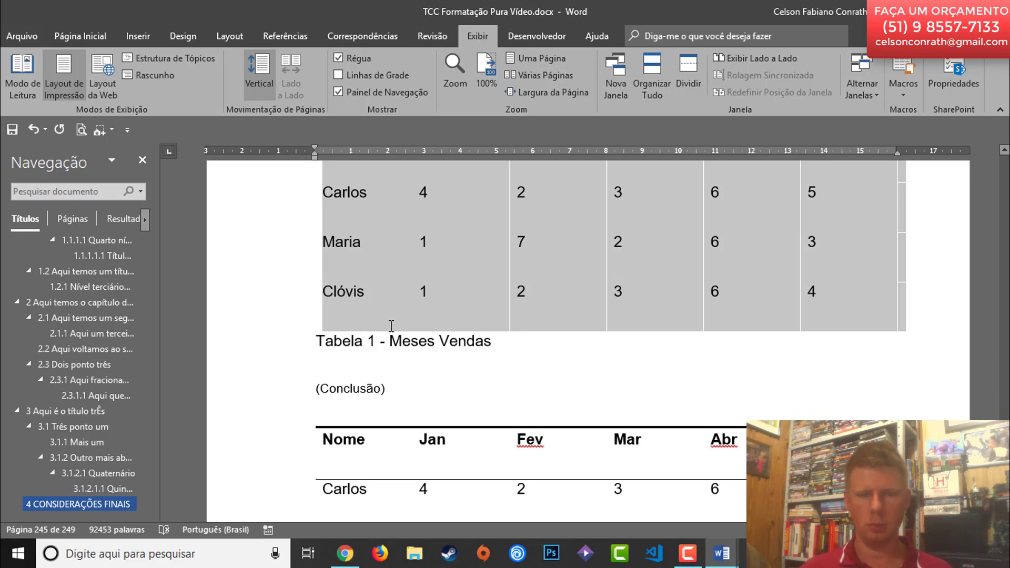
left_click_drag(391, 326, 476, 311)
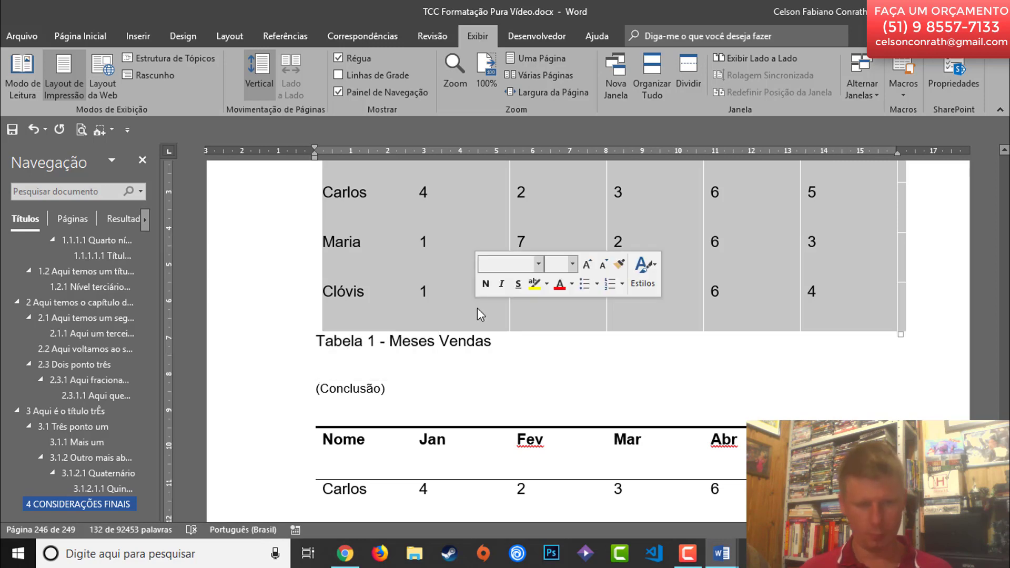
left_click(447, 367)
scroll(447, 366, "down", 8)
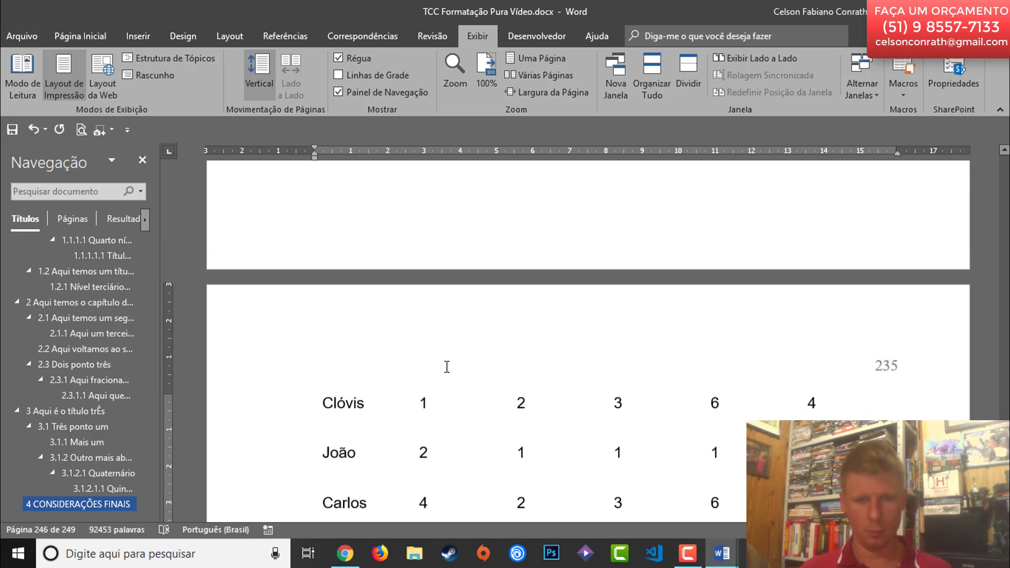
- Remove the whole "Tabela 1 - Meses Vendas" block, from its first caption through all table parts to the Fonte line
scroll(285, 326, "up", 5)
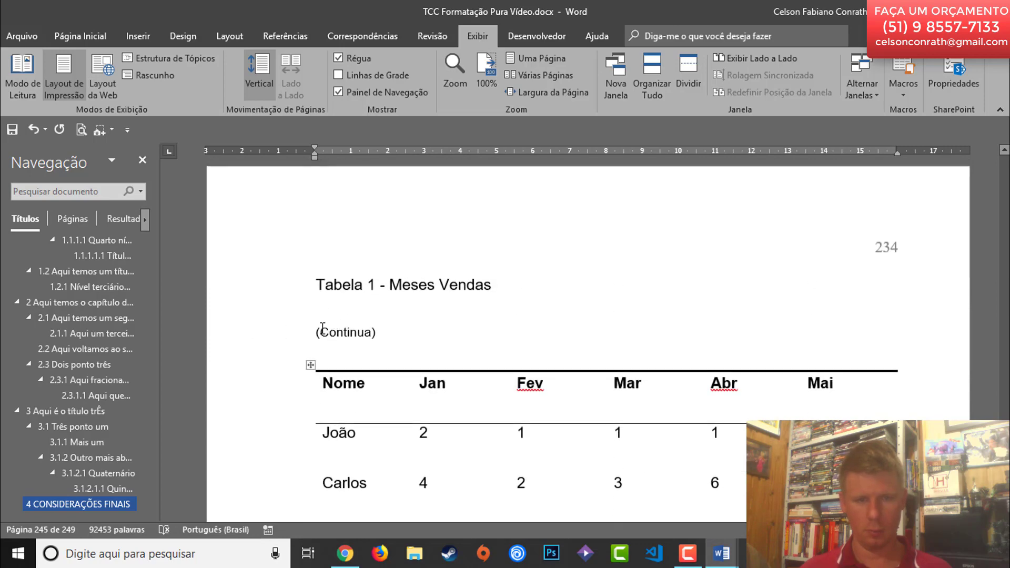
scroll(335, 307, "down", 15)
left_click_drag(334, 306, 339, 313)
scroll(339, 313, "down", 3)
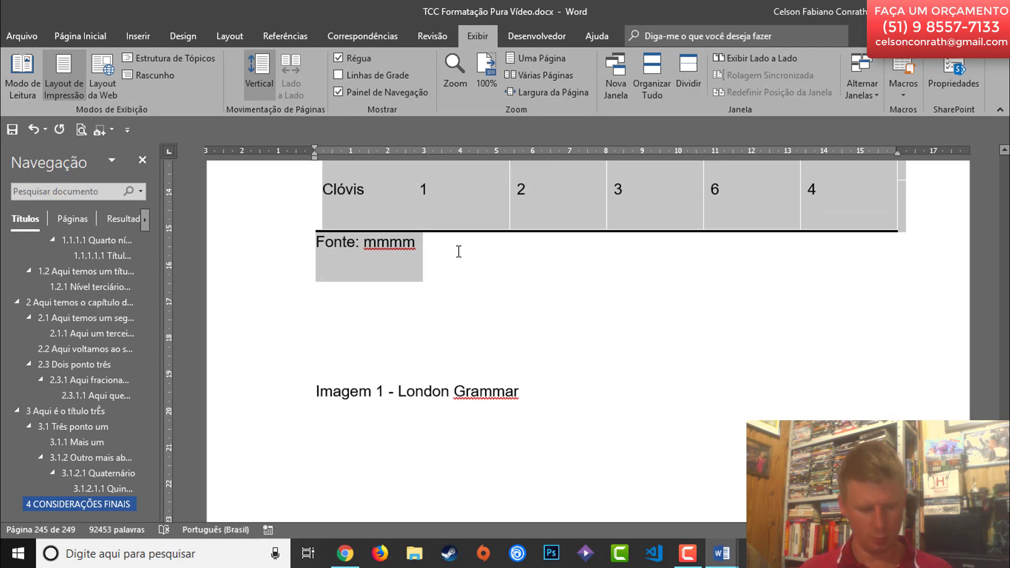
key("Delete")
key("alt+Tab")
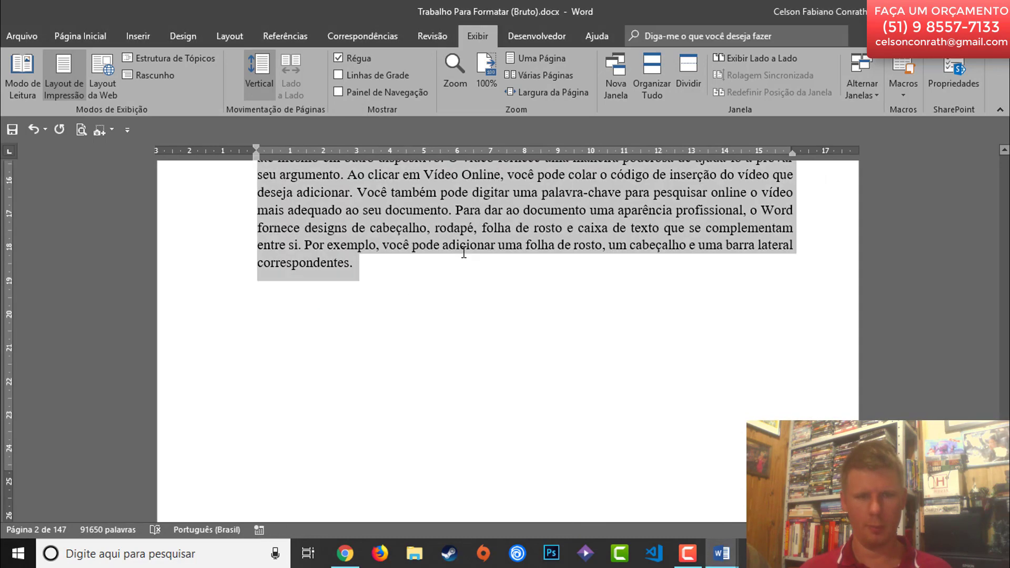
left_click(427, 260)
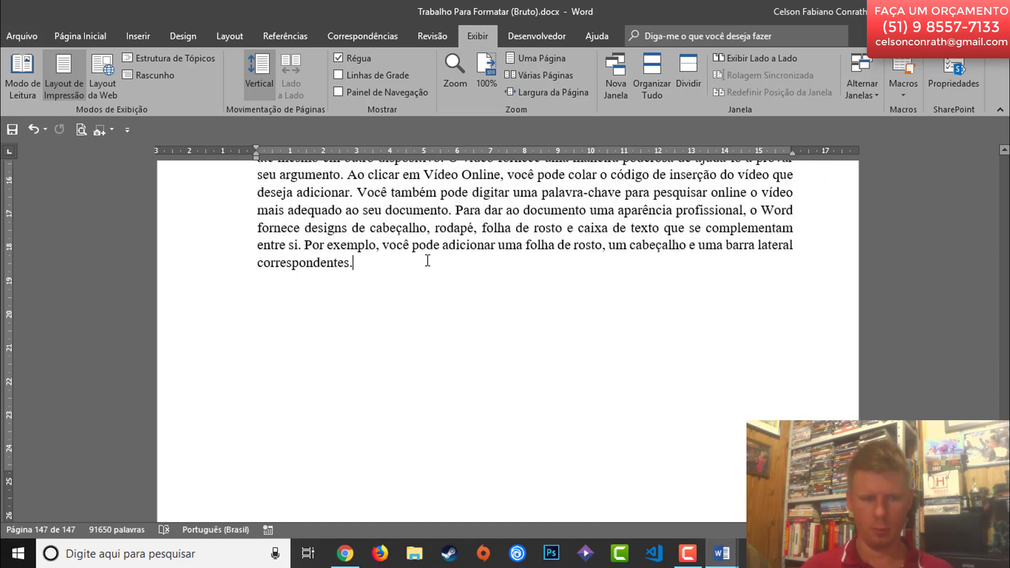
key("ctrl+Home")
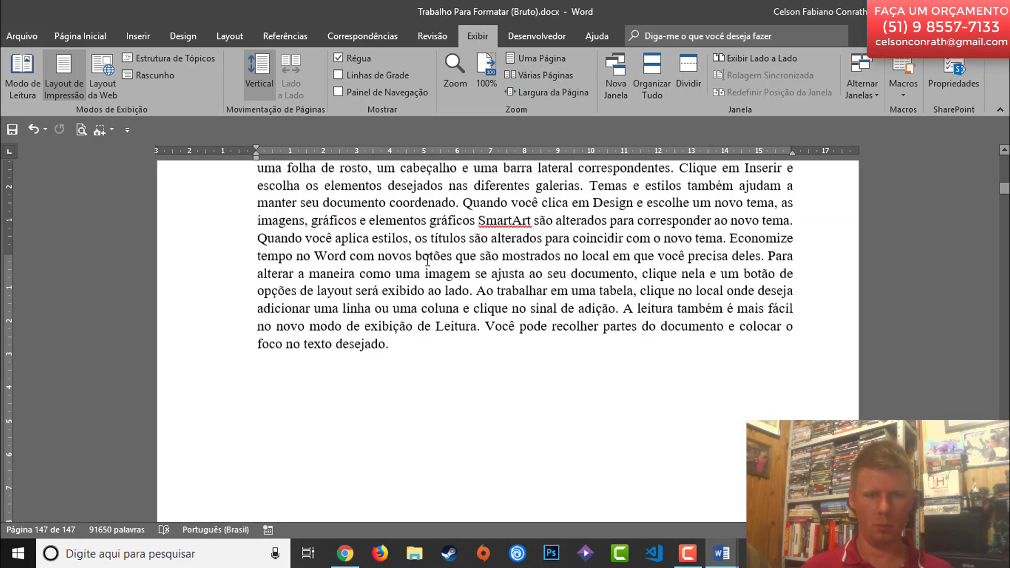
key("alt+Tab")
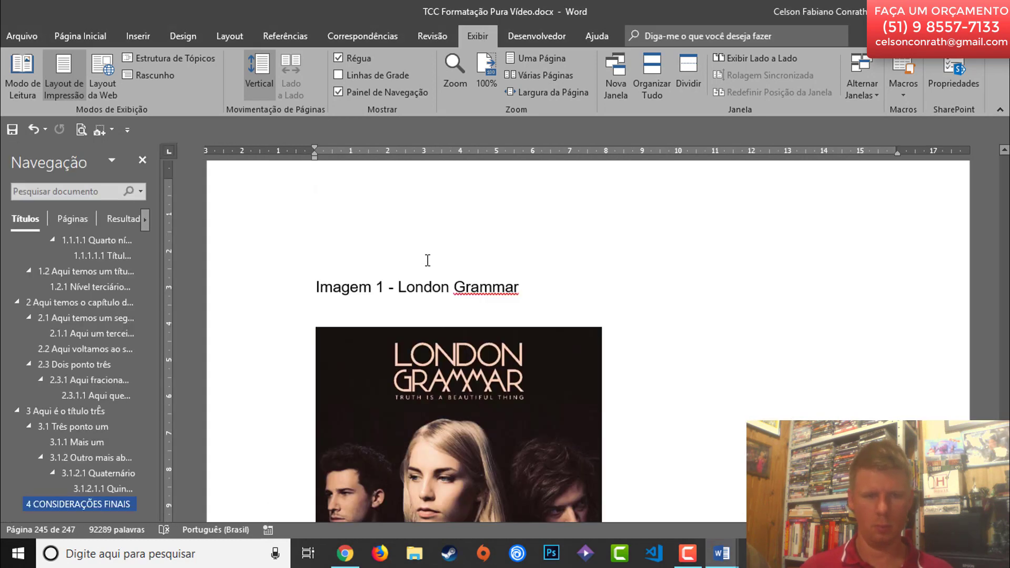
- Return to the start of the document and jump to the chapter heading "2 AQUI TEMOS O CAPÍTULO DOIS"
key("ctrl+Home")
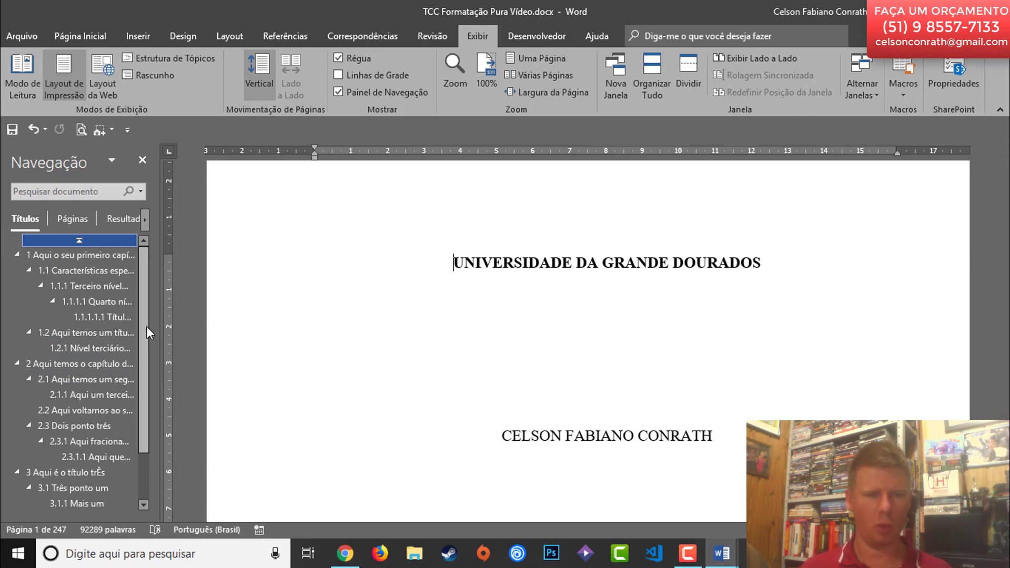
scroll(146, 337, "down", 1)
left_click(83, 349)
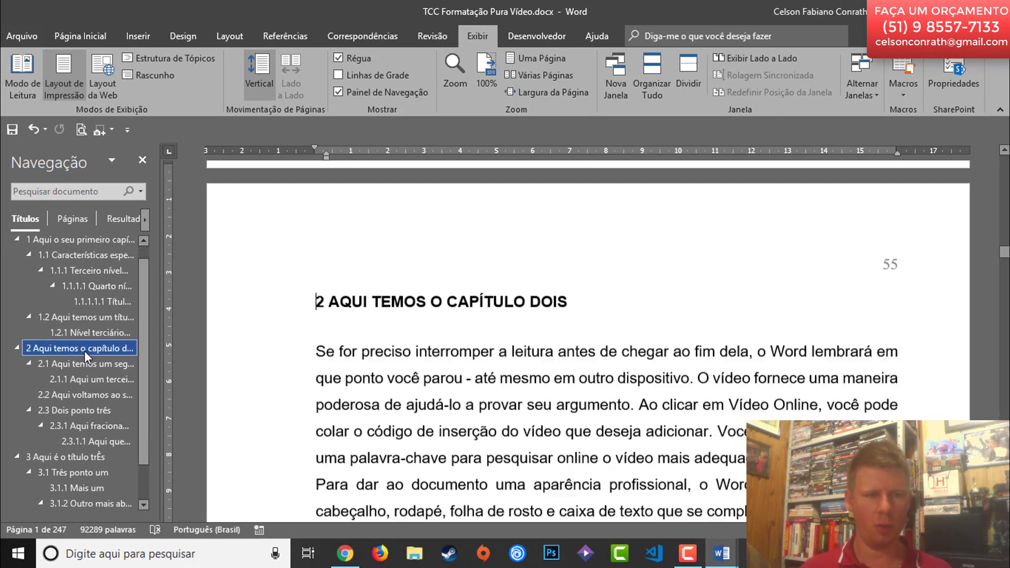
- Paste the "Tabela 1 - Meses Vendas" block on a new line after the first body paragraph of section 2.3.1
scroll(534, 375, "down", 10)
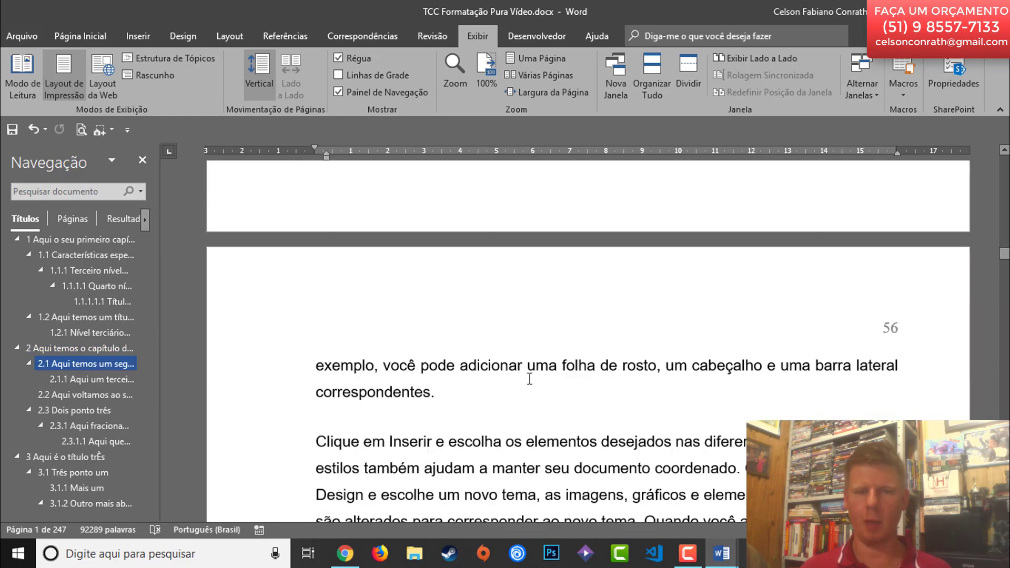
scroll(534, 375, "down", 10)
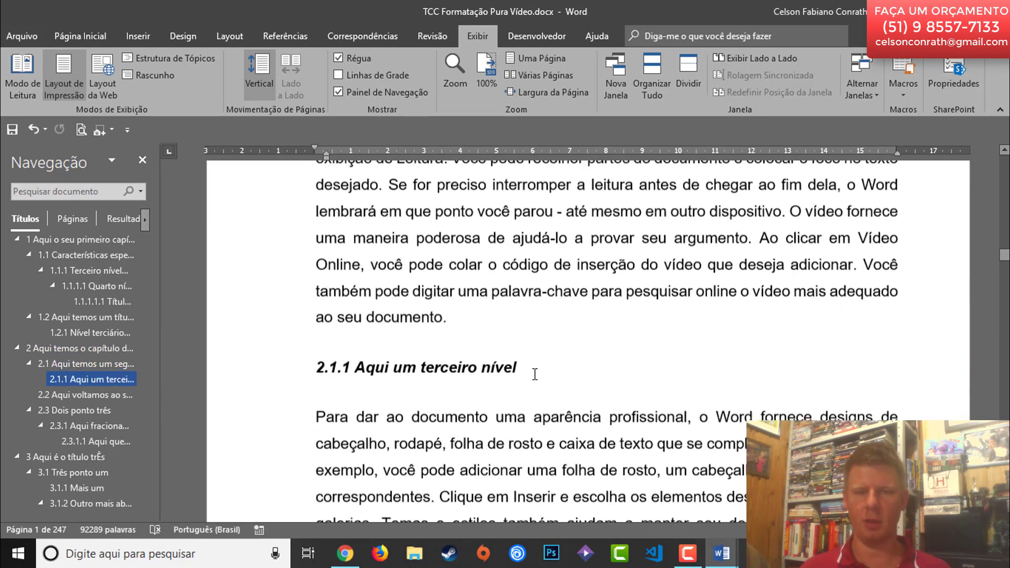
scroll(535, 374, "down", 7)
scroll(536, 374, "up", 9)
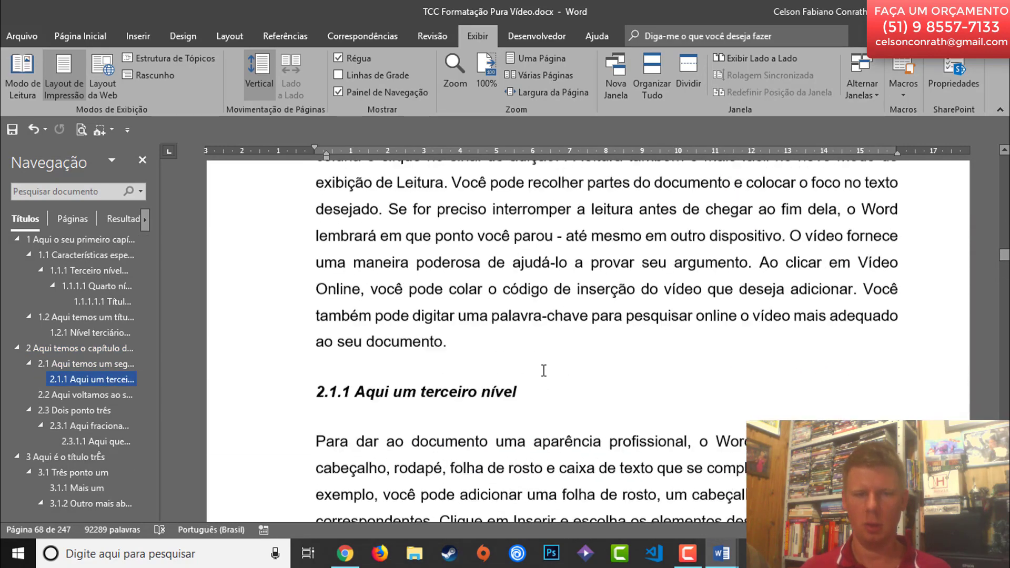
scroll(544, 369, "down", 2)
scroll(544, 369, "down", 15)
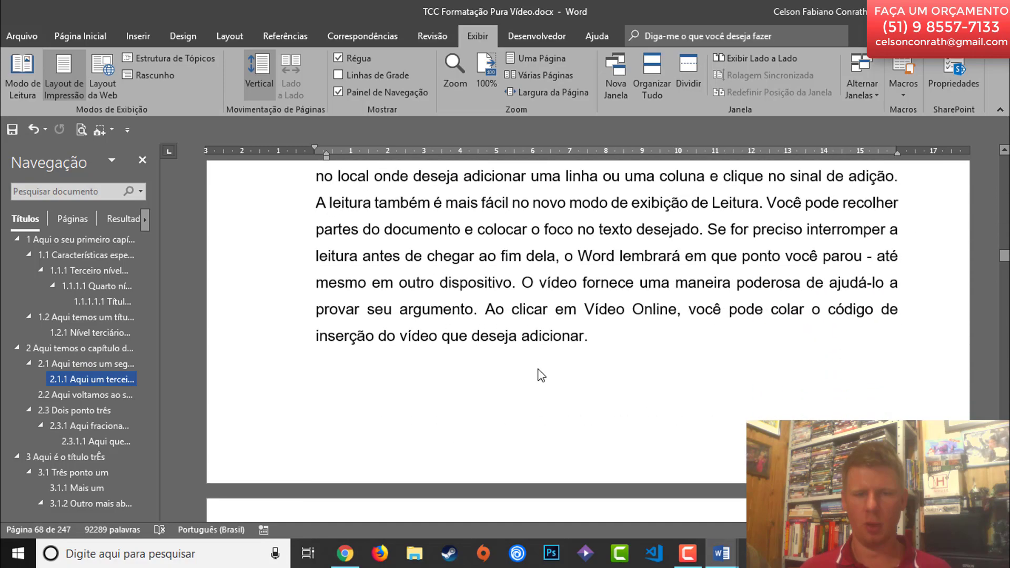
scroll(540, 368, "down", 5)
scroll(540, 363, "up", 4)
scroll(541, 342, "down", 4)
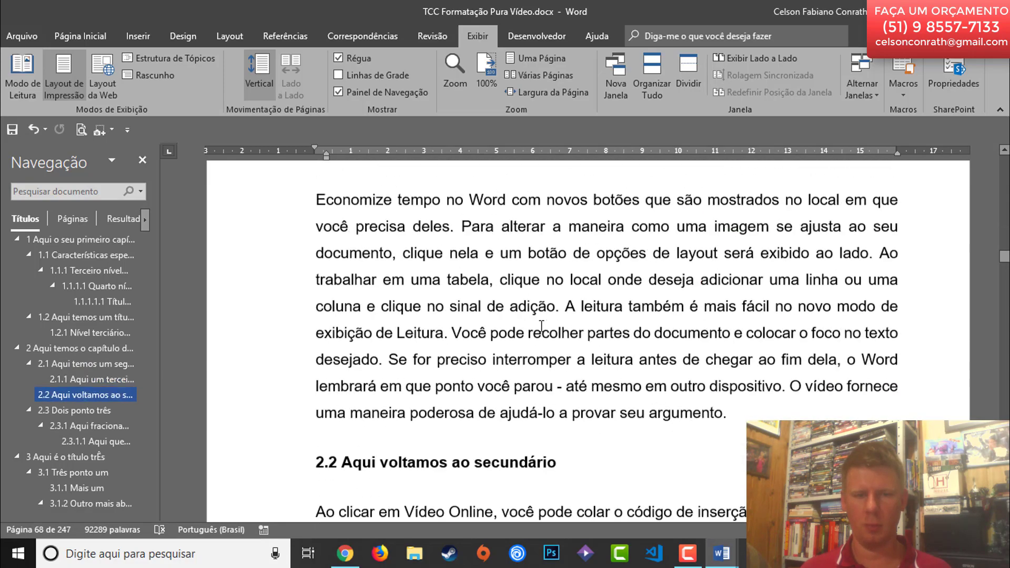
scroll(541, 326, "up", 1)
scroll(542, 326, "up", 3)
scroll(541, 326, "down", 9)
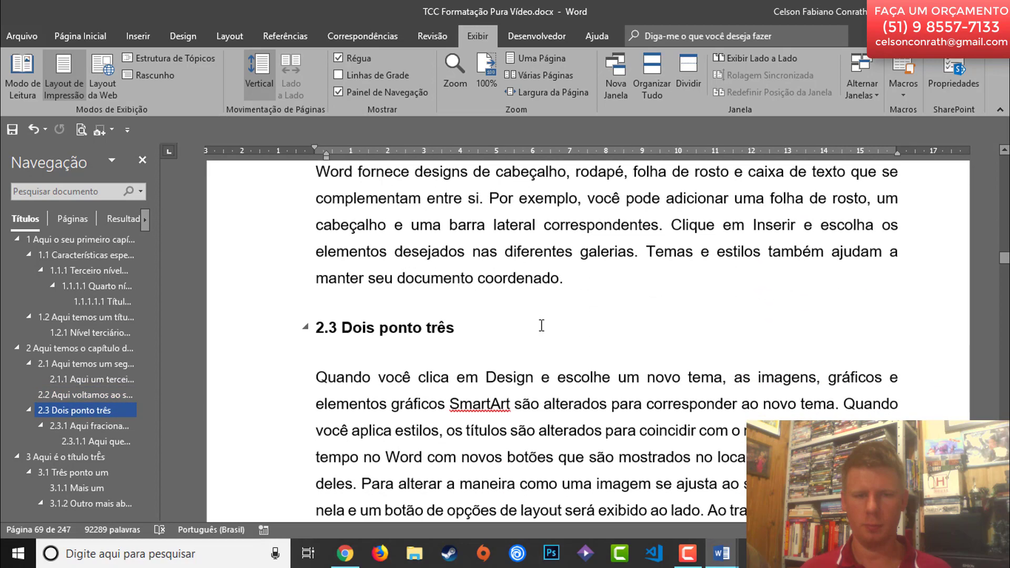
scroll(541, 325, "down", 12)
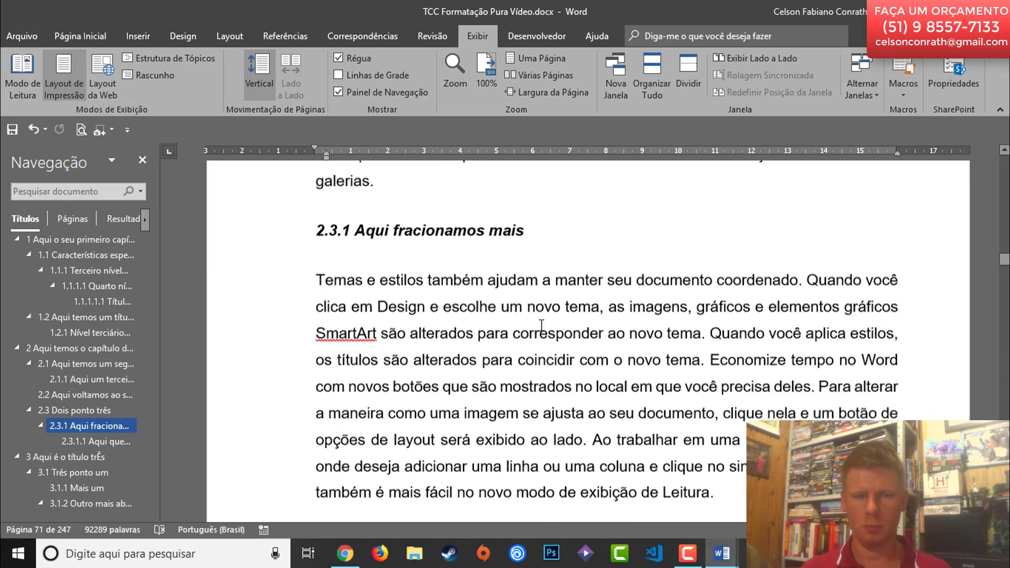
scroll(541, 325, "down", 2)
scroll(542, 324, "up", 5)
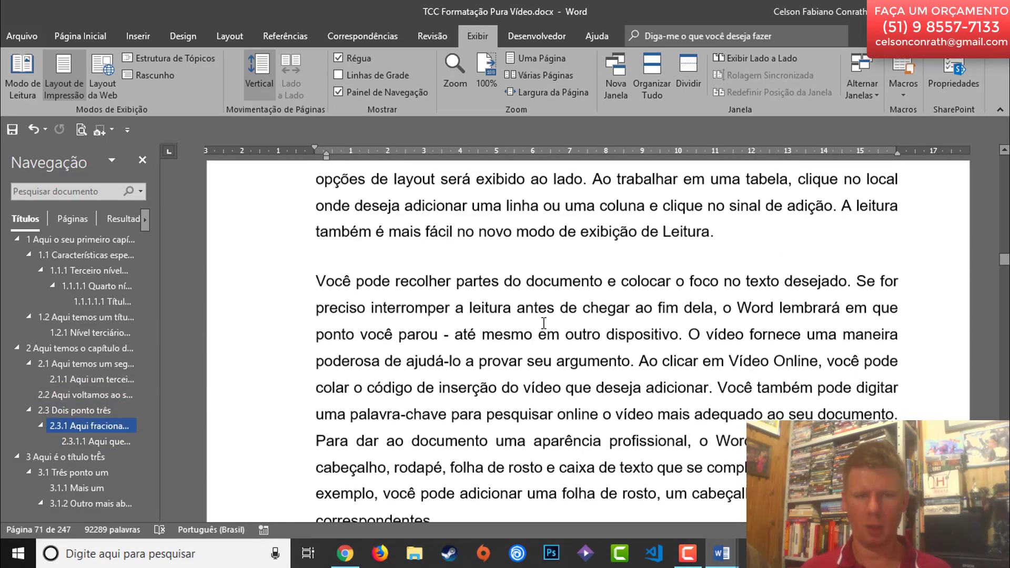
left_click(756, 244)
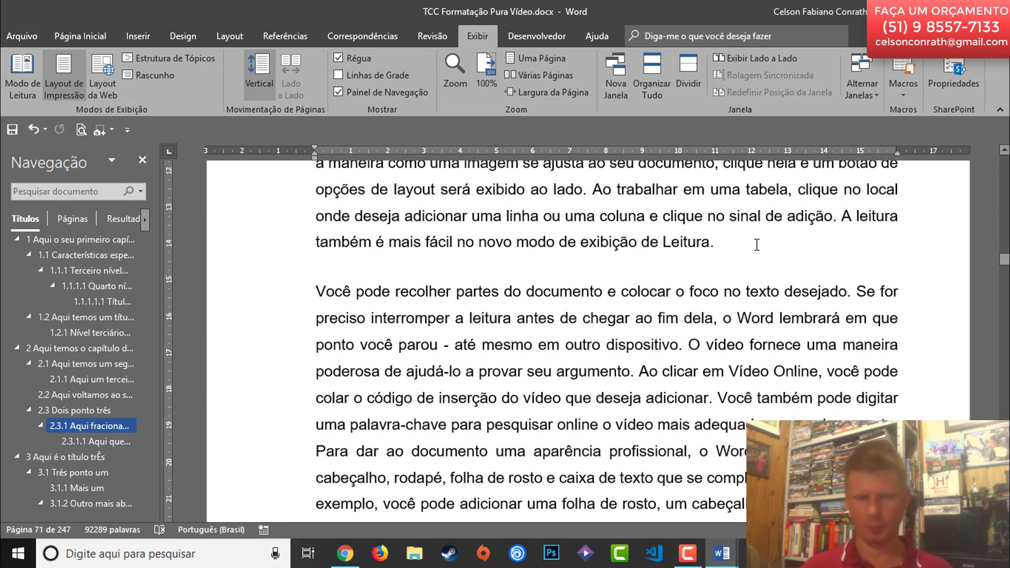
key("Return")
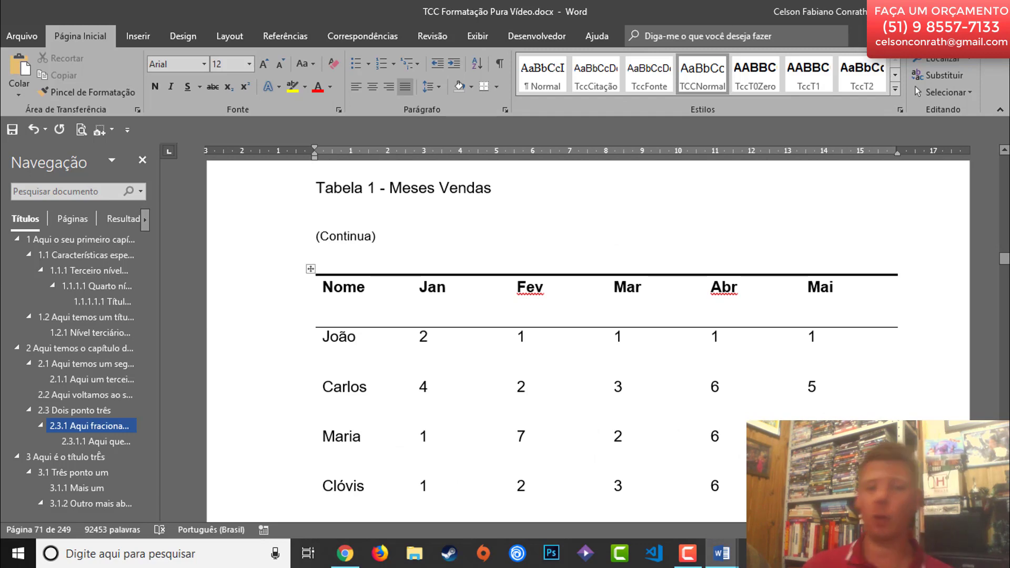
- Examine the pasted Tabela 1 across its pages, from the "(Continua)" label to the "(Conclusão)" part and back
scroll(525, 410, "up", 3)
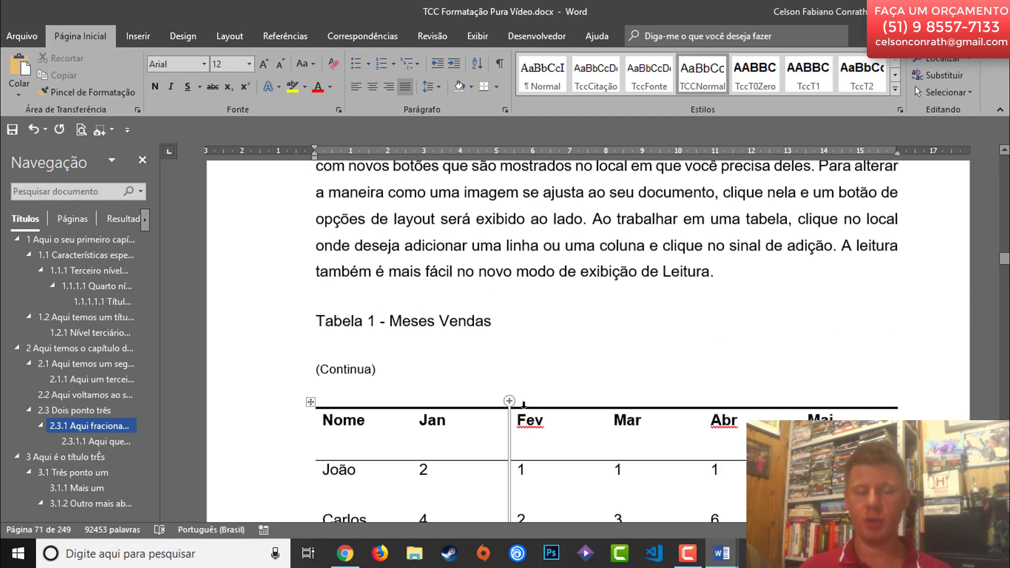
scroll(523, 404, "down", 2)
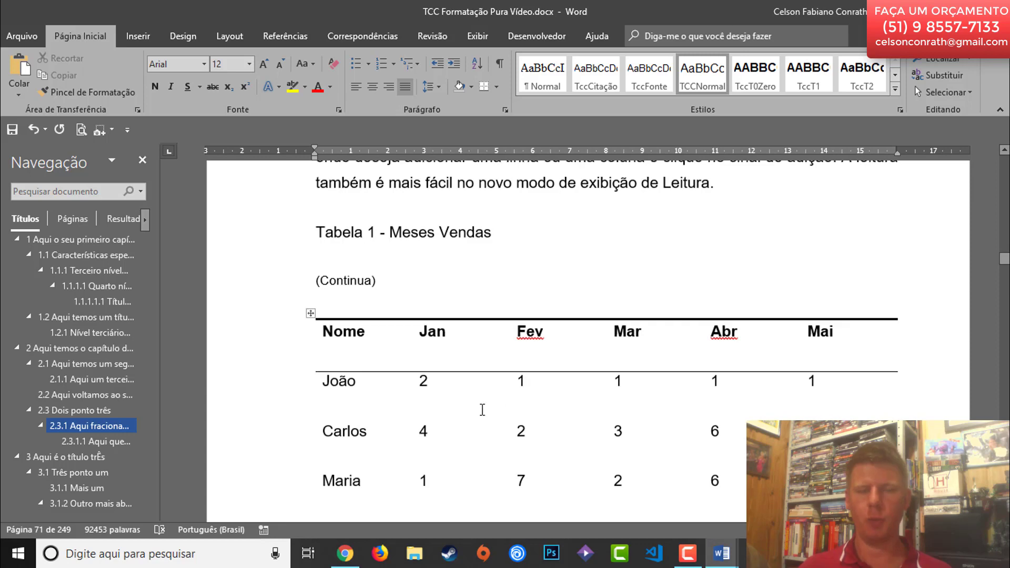
scroll(501, 361, "up", 14)
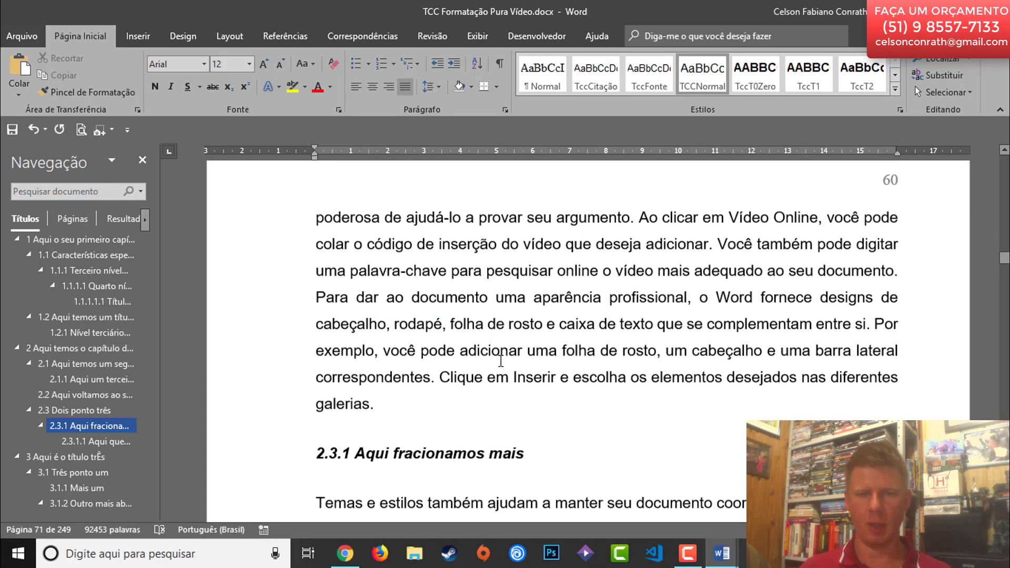
scroll(500, 360, "down", 8)
scroll(501, 359, "down", 10)
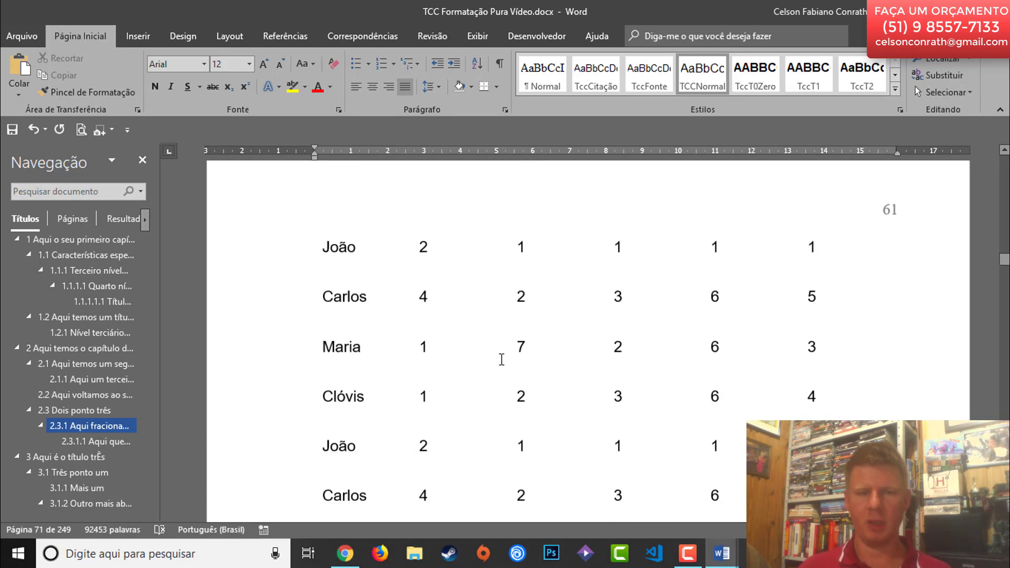
scroll(502, 360, "down", 9)
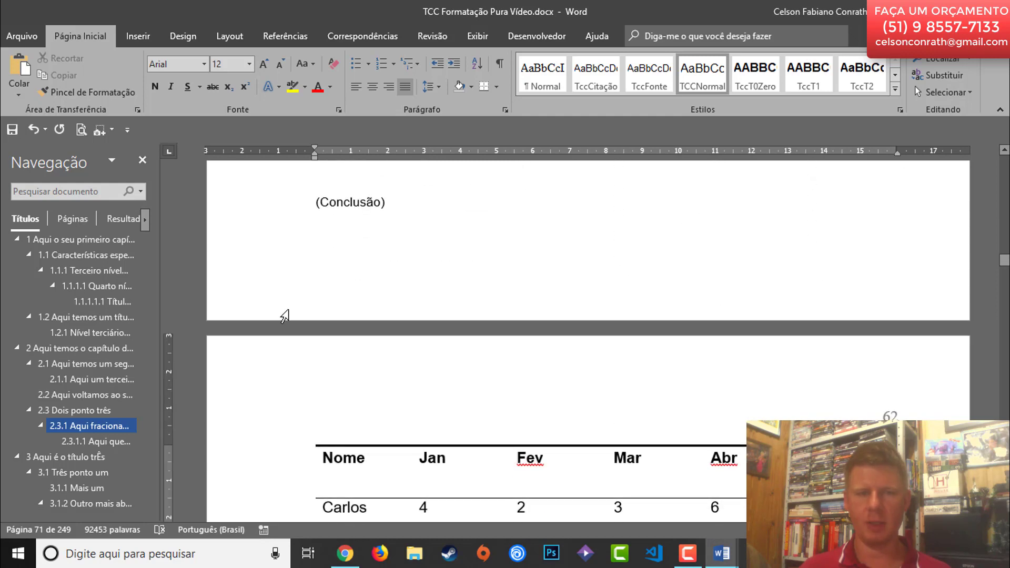
scroll(645, 379, "up", 4)
scroll(676, 320, "up", 8)
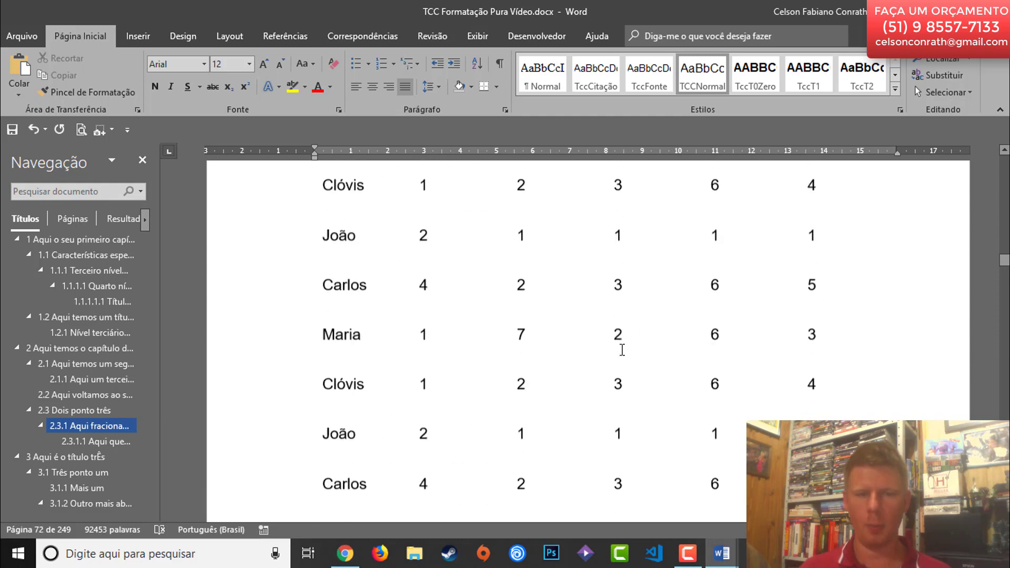
scroll(625, 375, "down", 15)
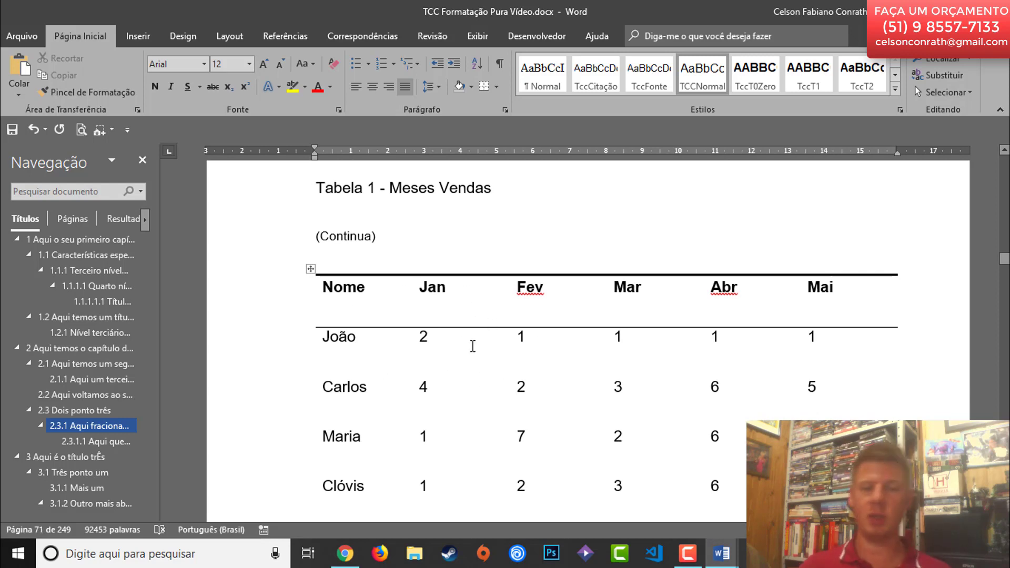
scroll(508, 340, "up", 10)
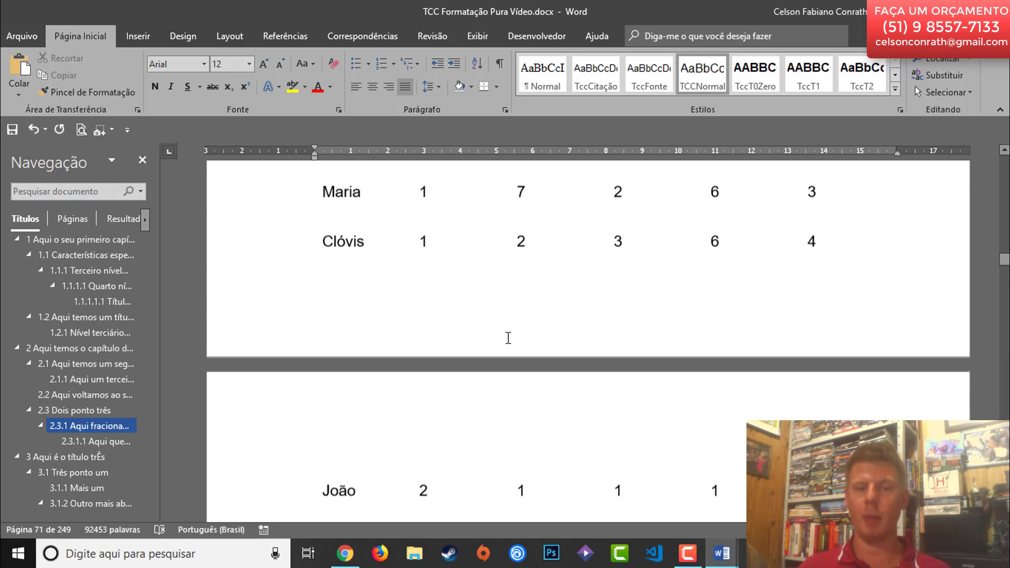
scroll(507, 338, "down", 4)
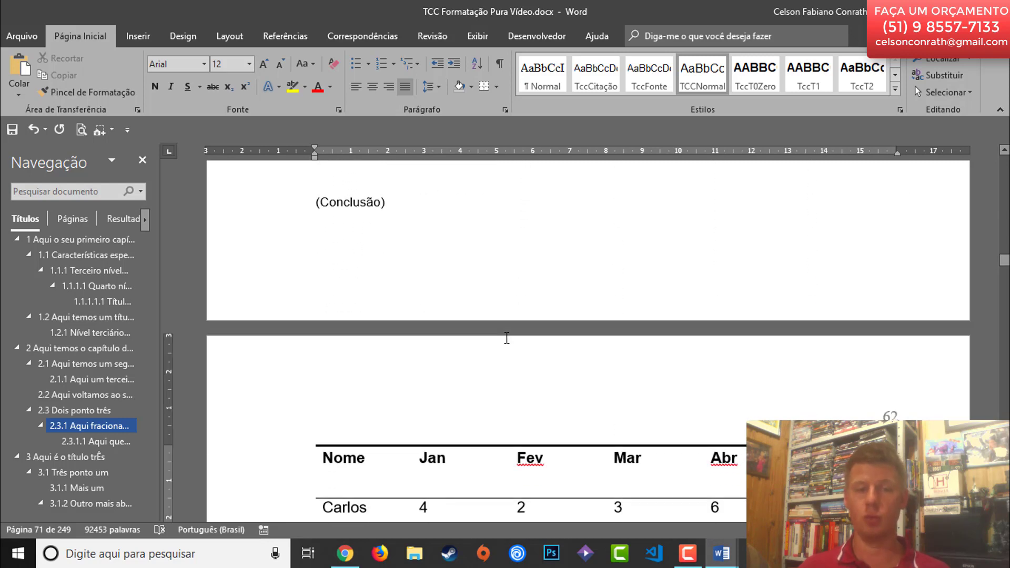
scroll(506, 338, "up", 4)
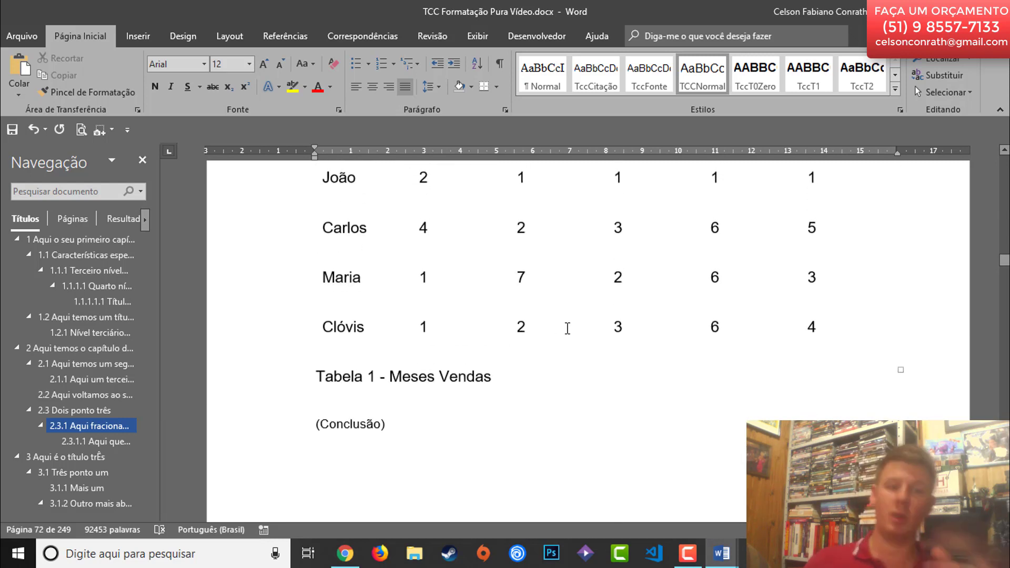
scroll(521, 337, "up", 6)
scroll(547, 450, "up", 8)
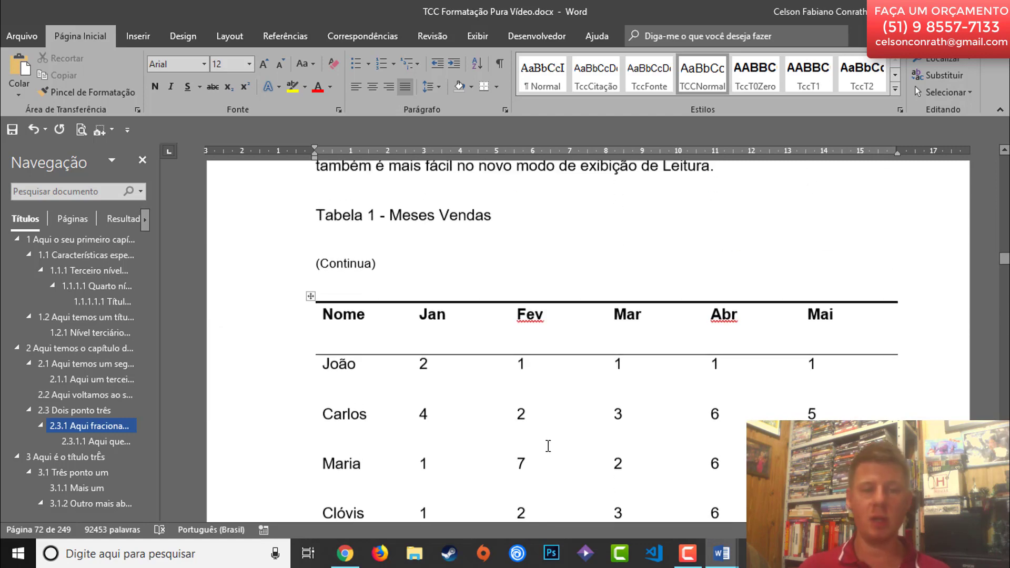
- For the whole first part of Tabela 1, set the paragraph spacing after to 0 pt and the line spacing to Simples
scroll(441, 475, "down", 5)
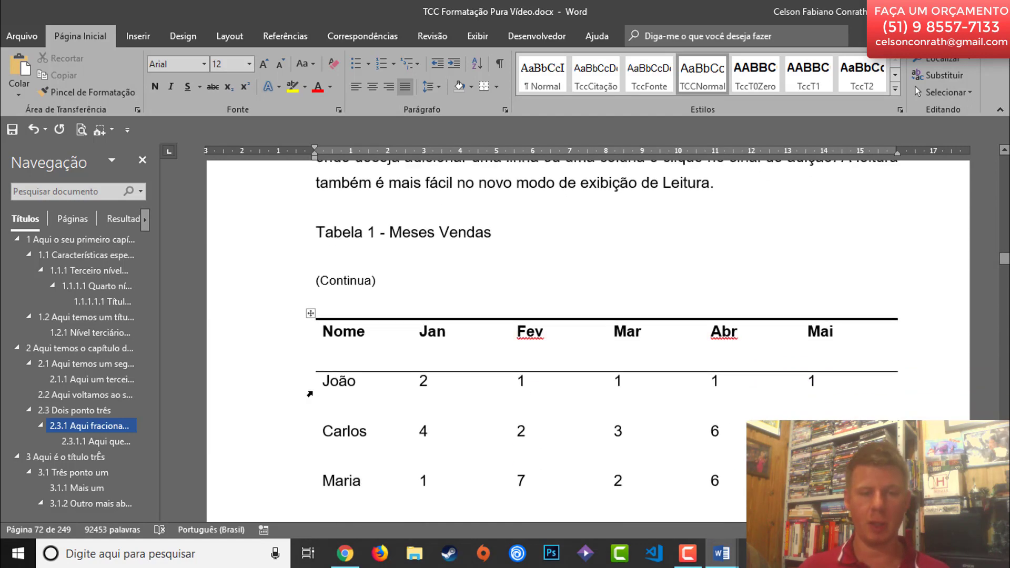
left_click(314, 313)
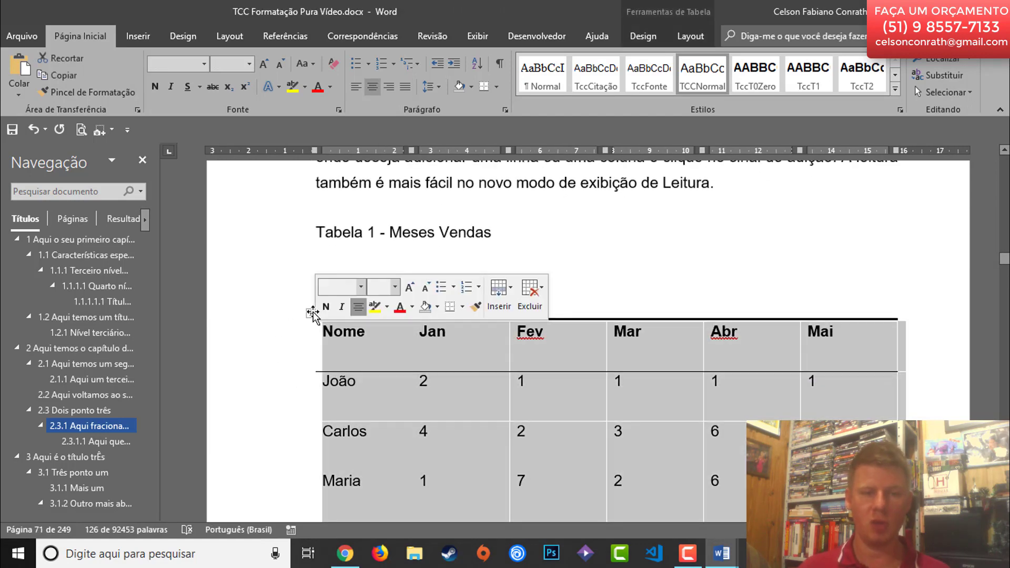
left_click(506, 109)
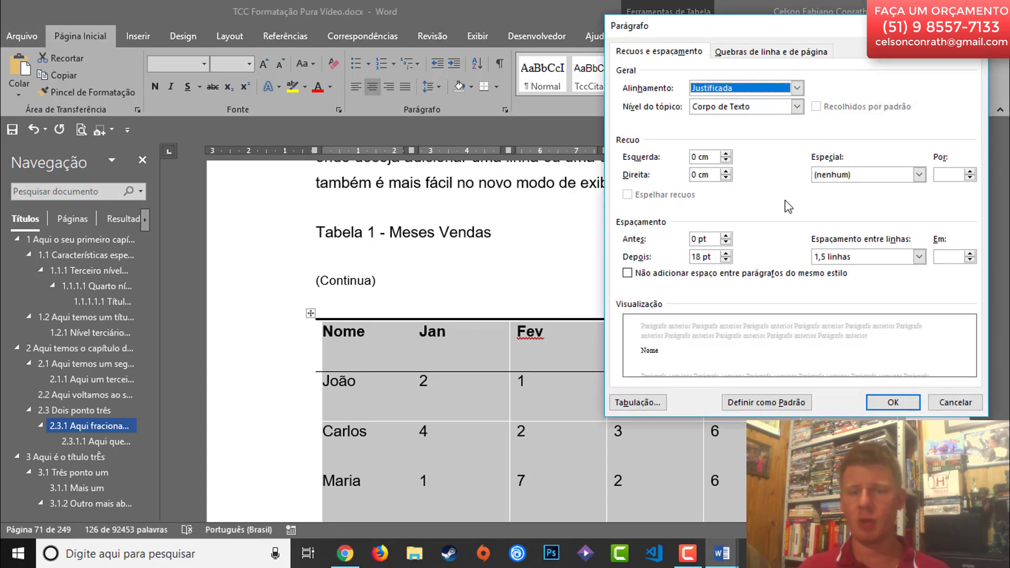
left_click(726, 260)
left_click(726, 260)
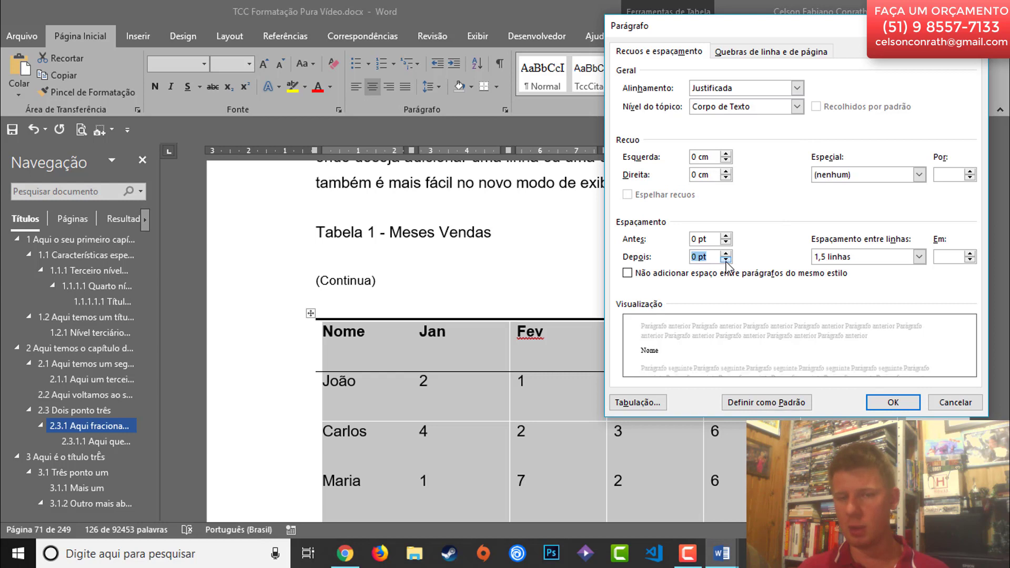
left_click(726, 260)
left_click(920, 257)
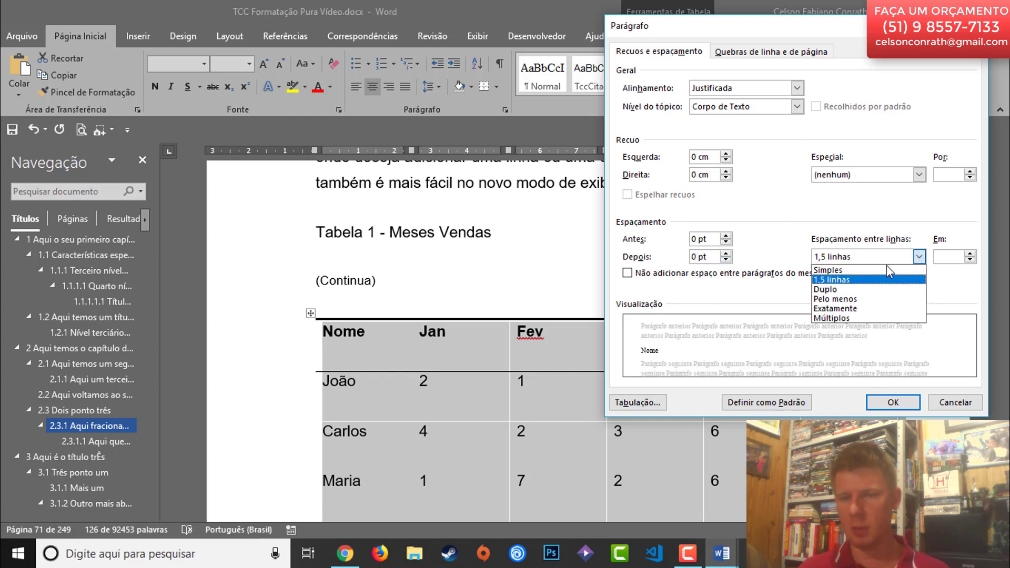
left_click(872, 270)
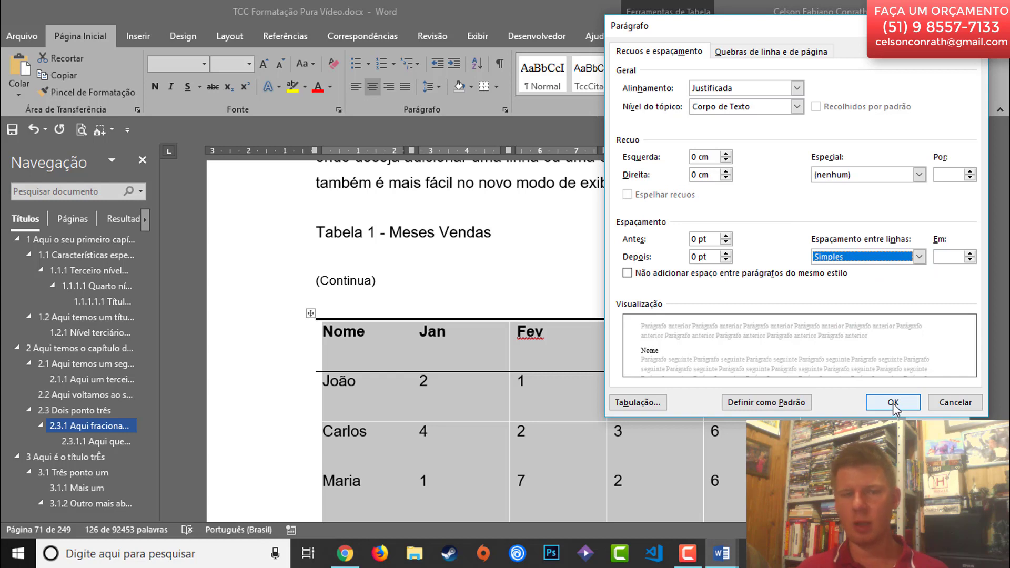
- Set the alignment of the selected table text to Centralizada and apply the paragraph settings
left_click(798, 90)
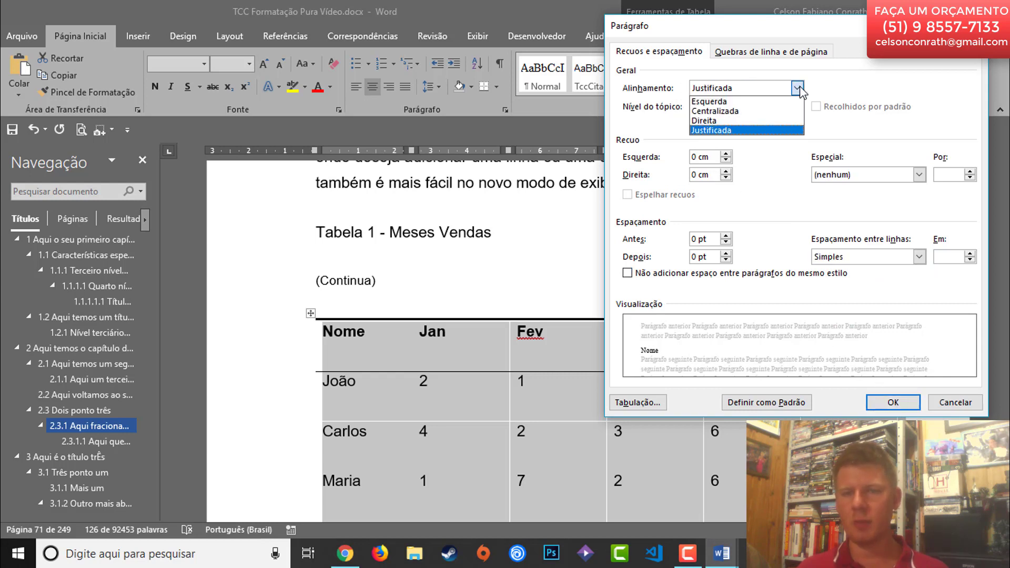
left_click(761, 112)
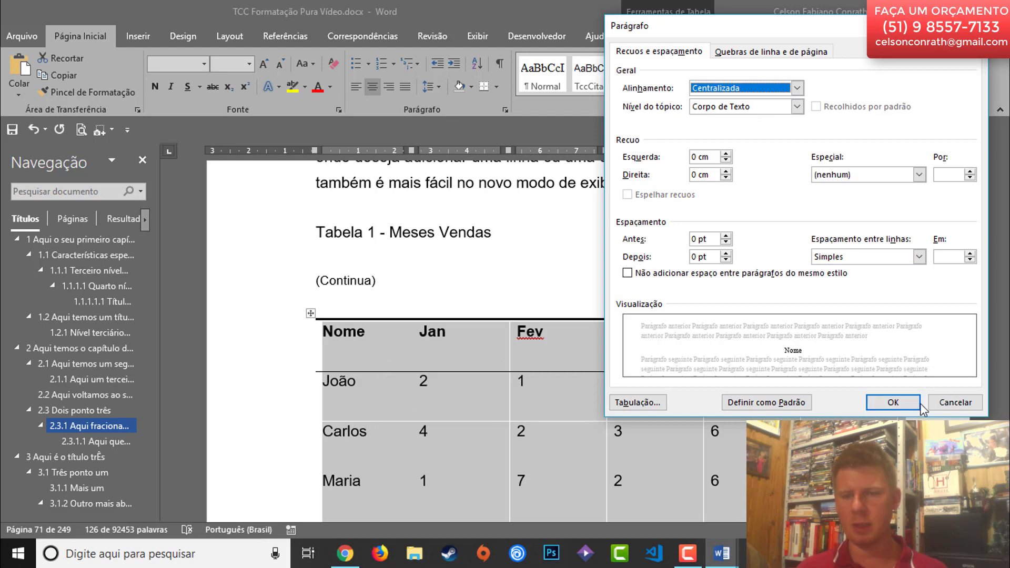
left_click(895, 402)
scroll(538, 412, "down", 15)
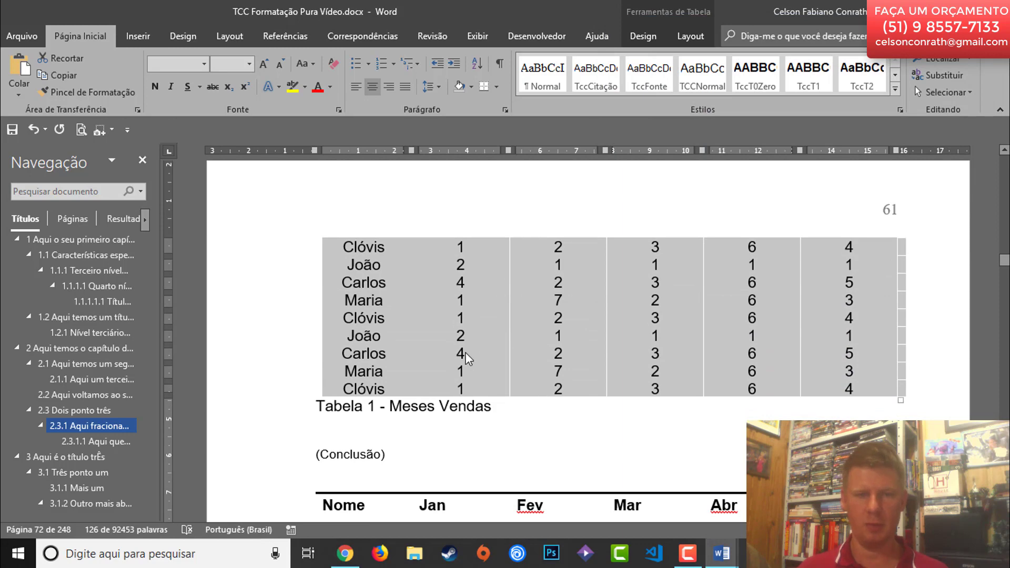
scroll(465, 352, "up", 12)
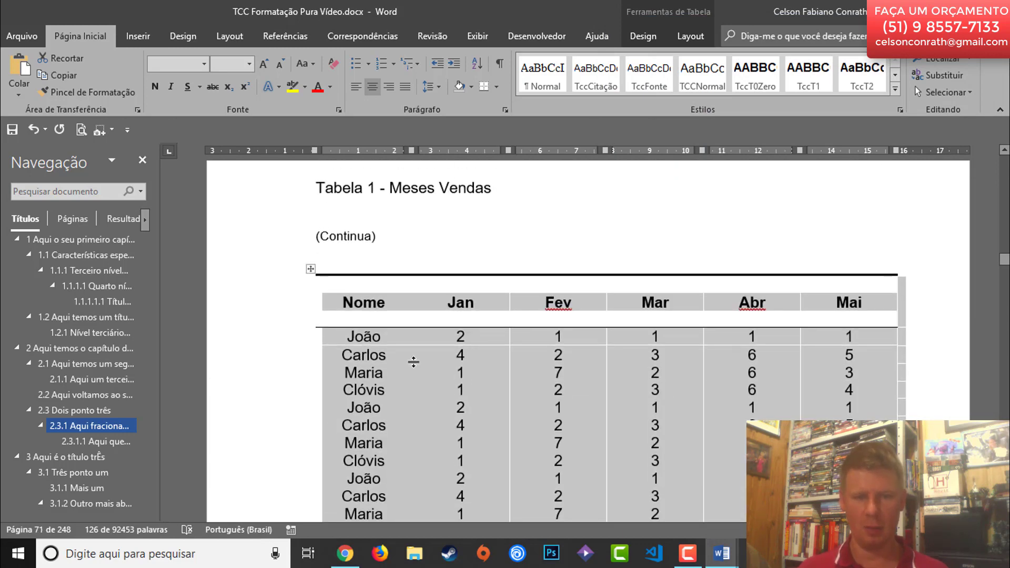
left_click(397, 344)
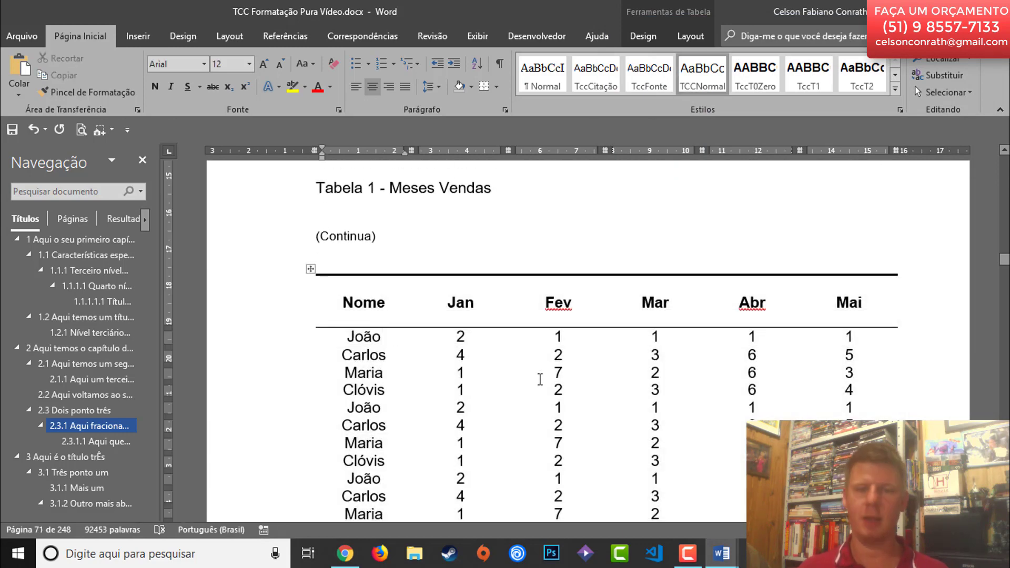
- Right-align the "(Continua)" label above the first part of Tabela 1
scroll(543, 373, "down", 3)
scroll(542, 372, "up", 6)
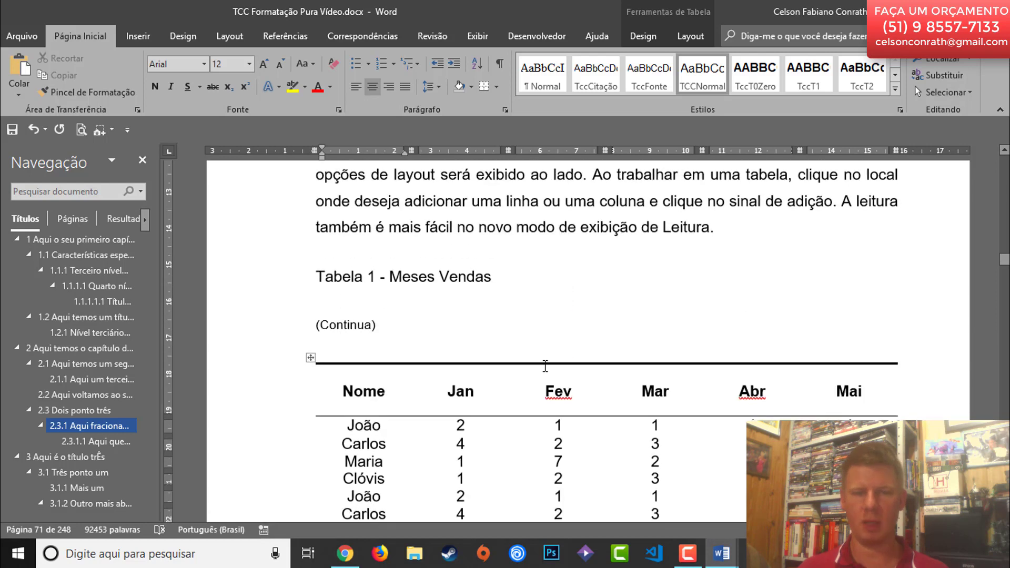
left_click(370, 349)
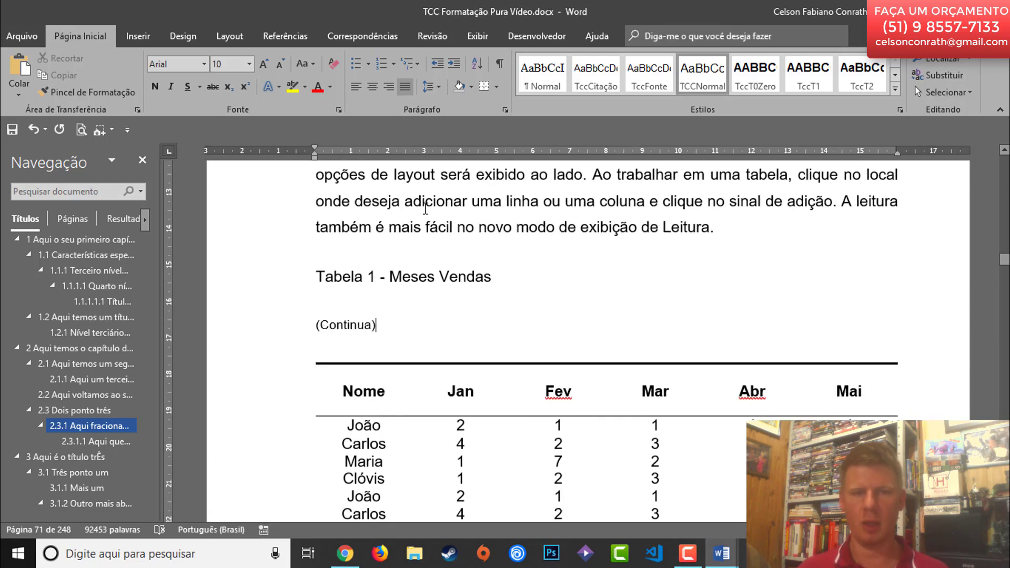
left_click(392, 86)
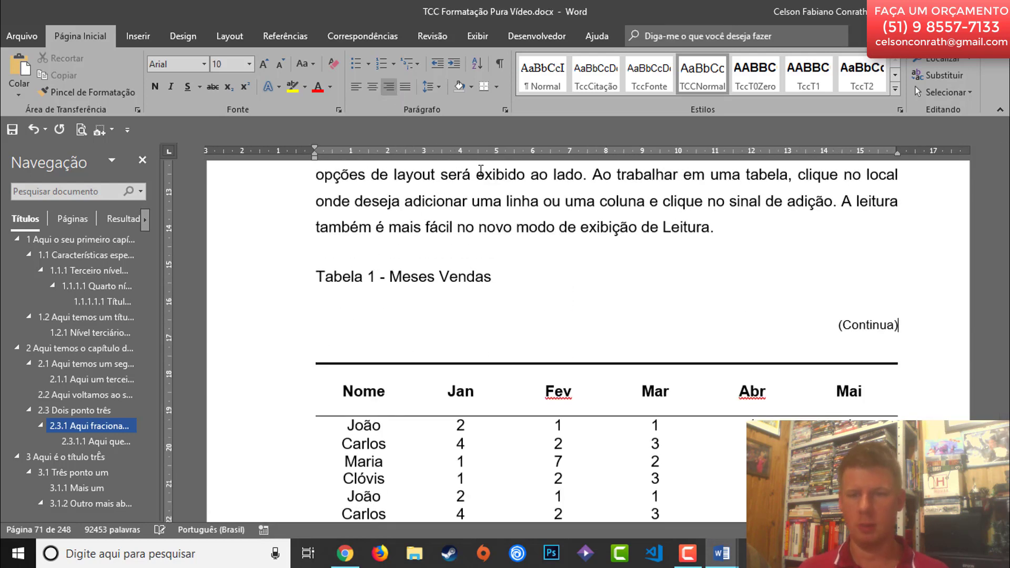
- Set the "(Continua)" label's paragraph spacing after to 0 pt and its line spacing to Simples
left_click(508, 108)
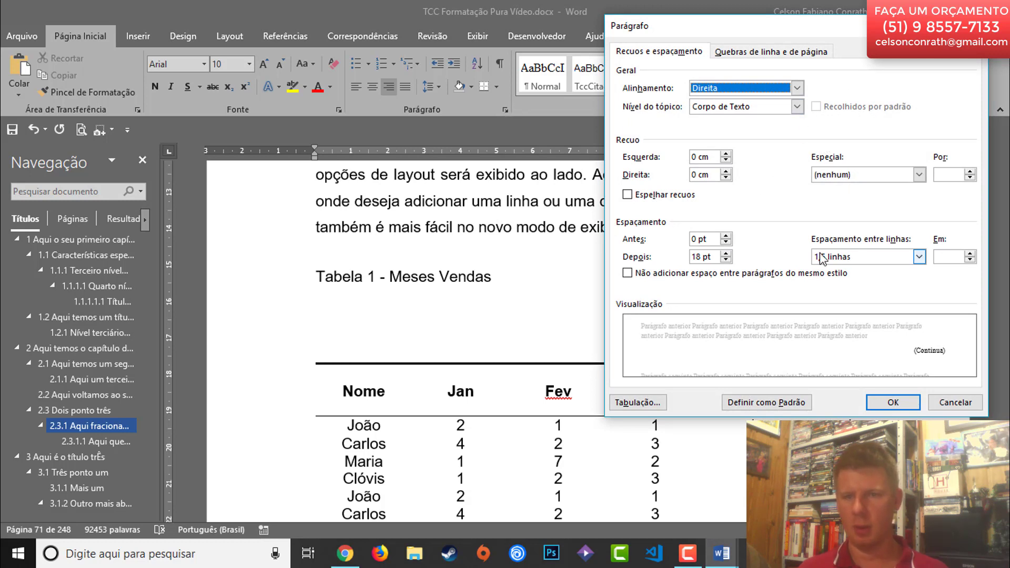
left_click(727, 260)
left_click(726, 260)
left_click(726, 260)
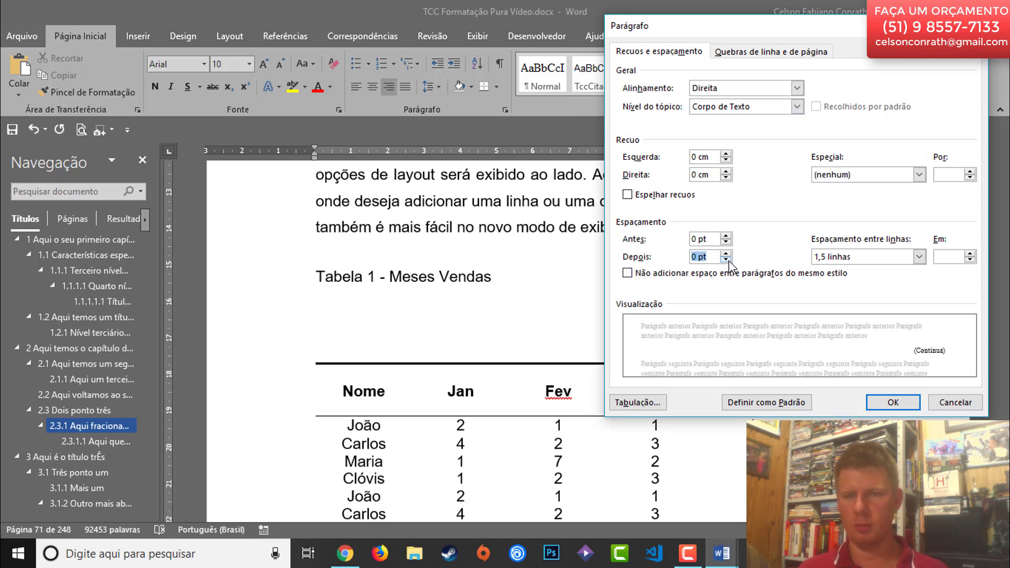
left_click(906, 257)
left_click(872, 268)
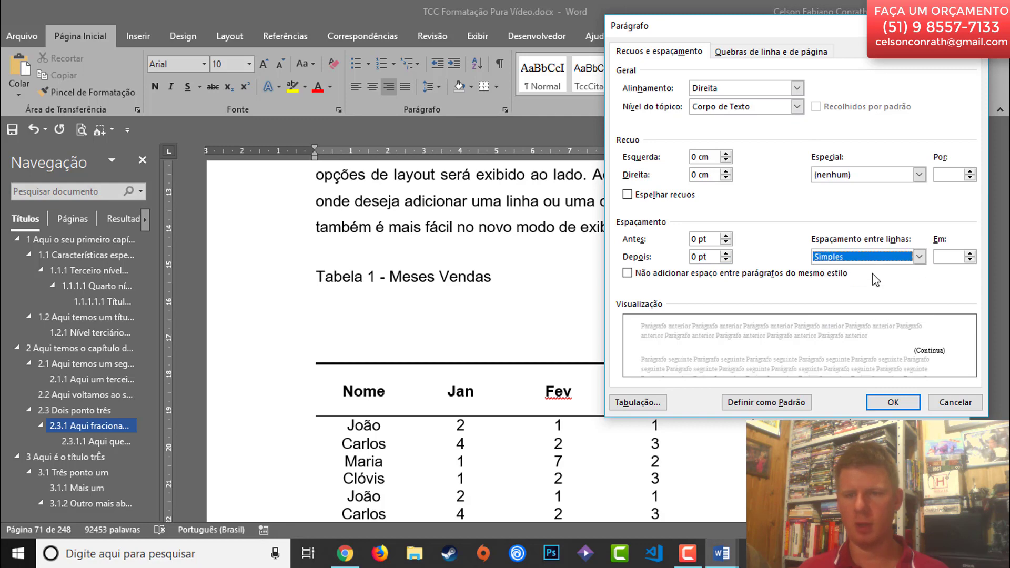
left_click(893, 403)
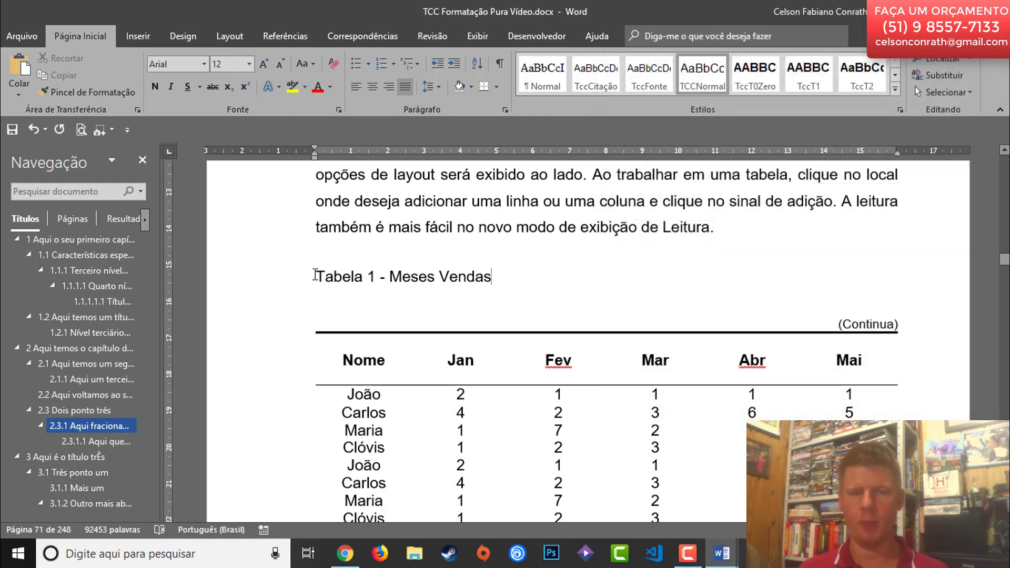
- Delete the old "Tabela 1 - Meses Vendas" caption line and add an empty line above the "(Continua)" label
left_click_drag(315, 275, 459, 270)
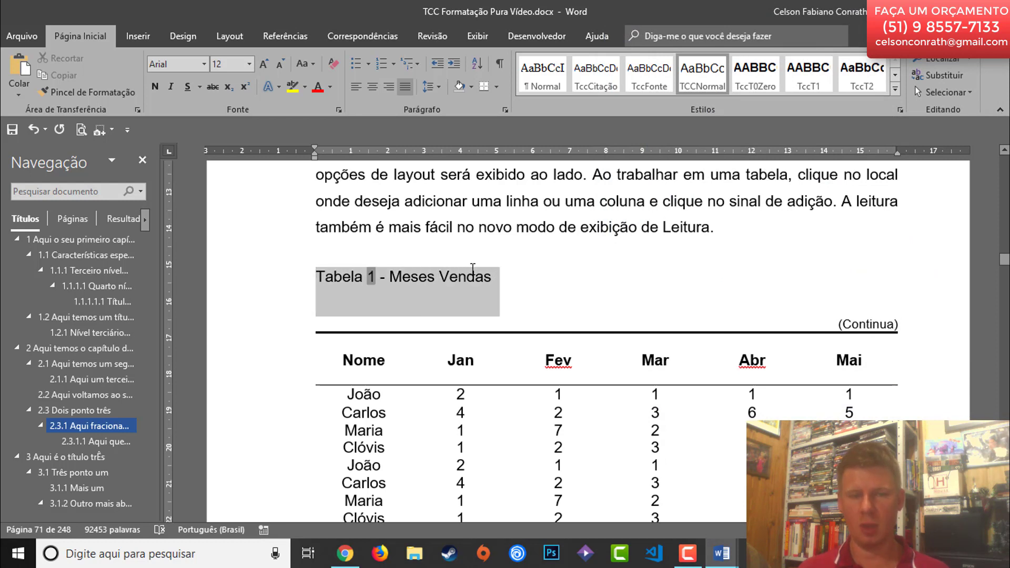
left_click(473, 274)
left_click_drag(392, 278, 494, 273)
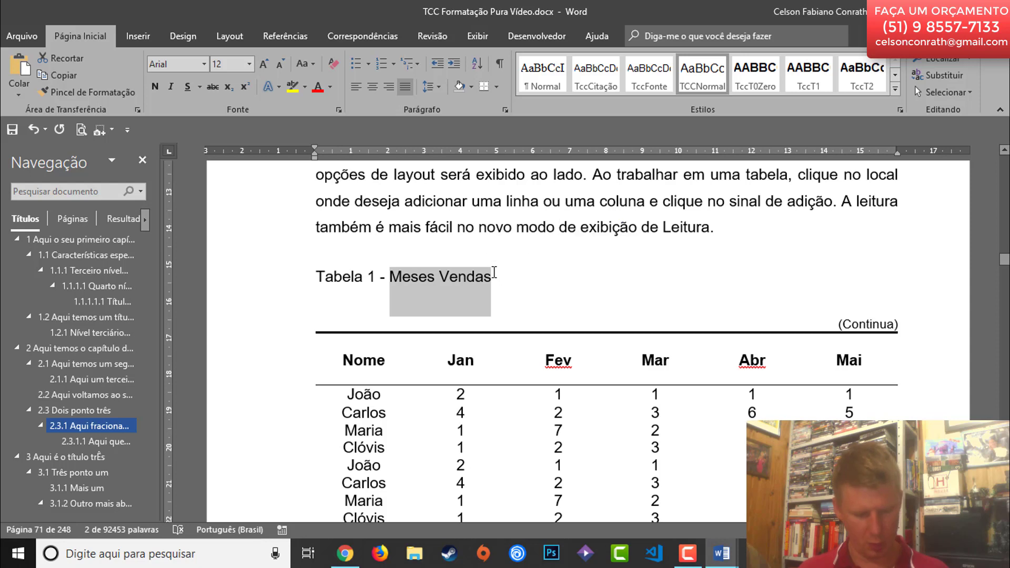
key("Delete")
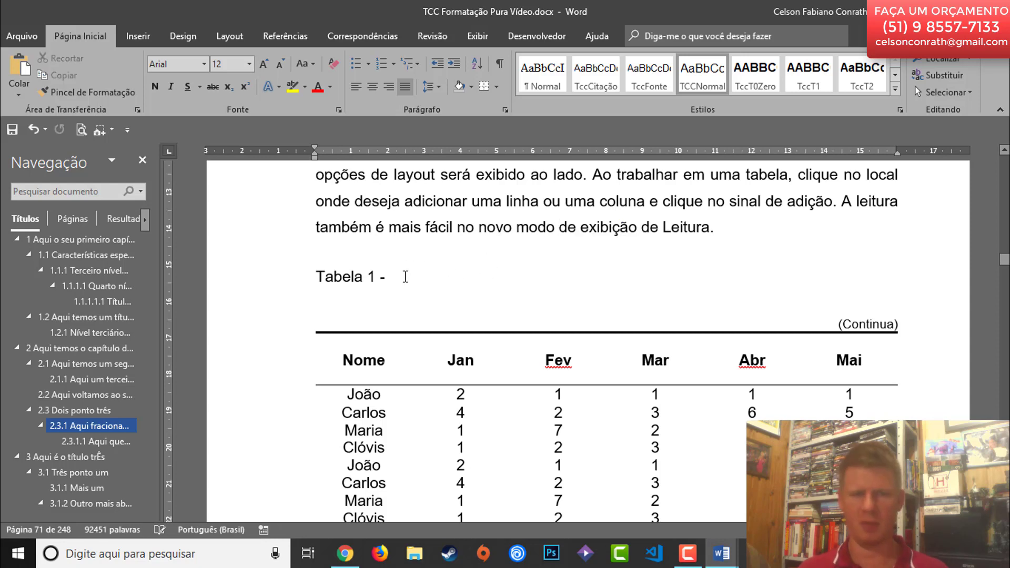
left_click_drag(399, 274, 315, 275)
key("Delete")
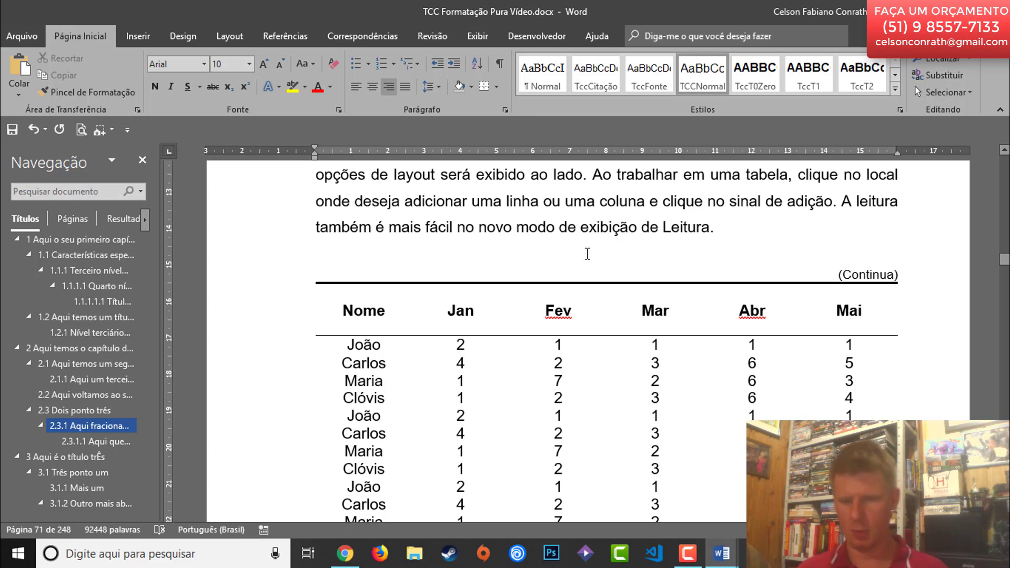
key("Return")
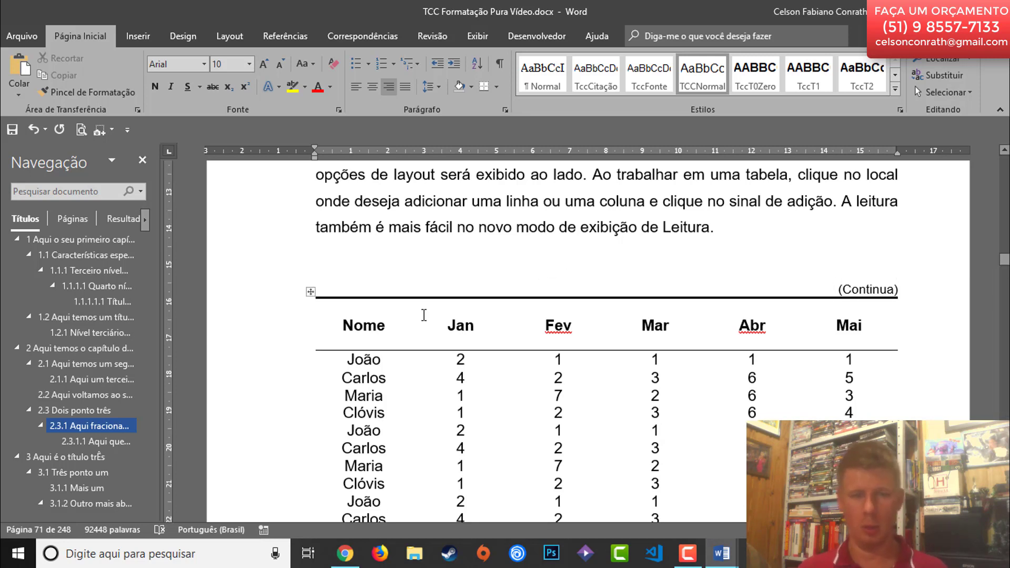
- Insert a caption above the first part of the table with the label Tabela and the text "Tabela 1 - Meses Vendas"
left_click(312, 293)
right_click(312, 293)
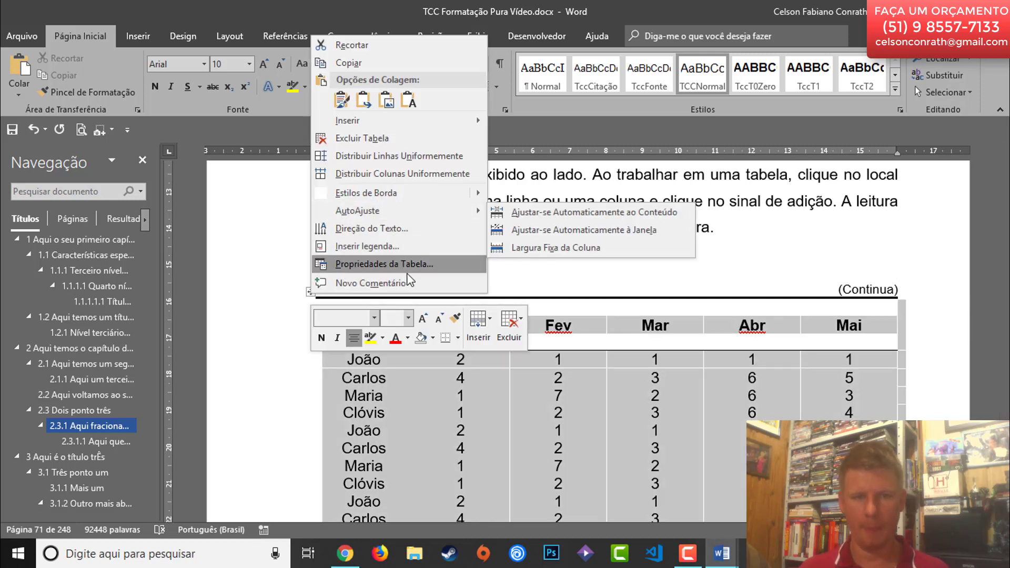
left_click(388, 248)
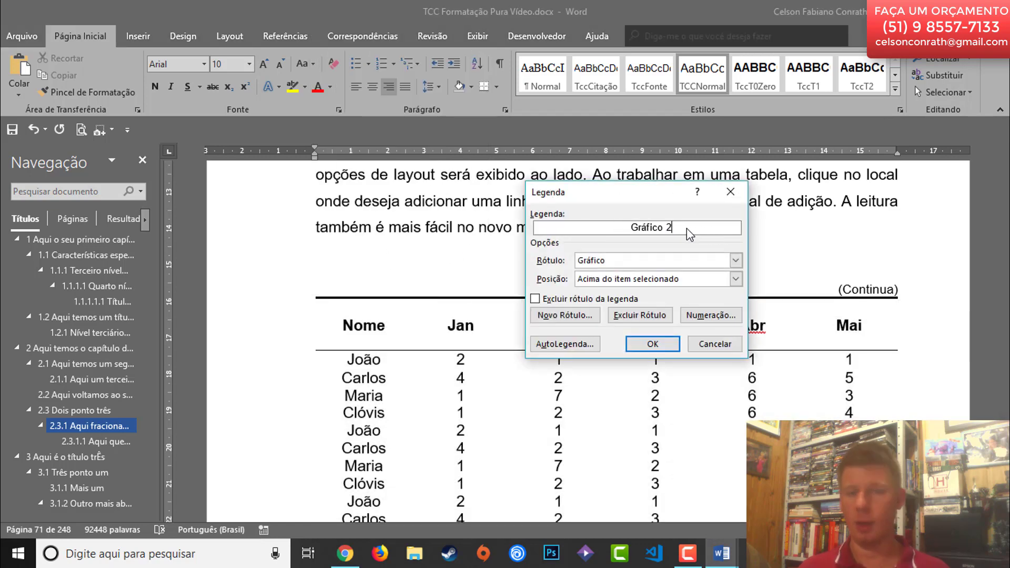
left_click(635, 260)
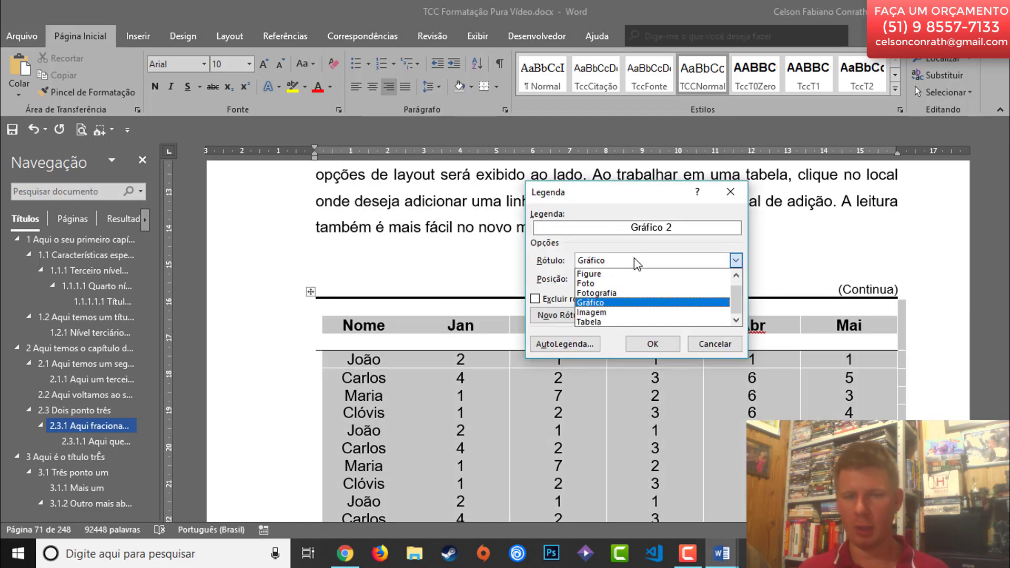
left_click(604, 322)
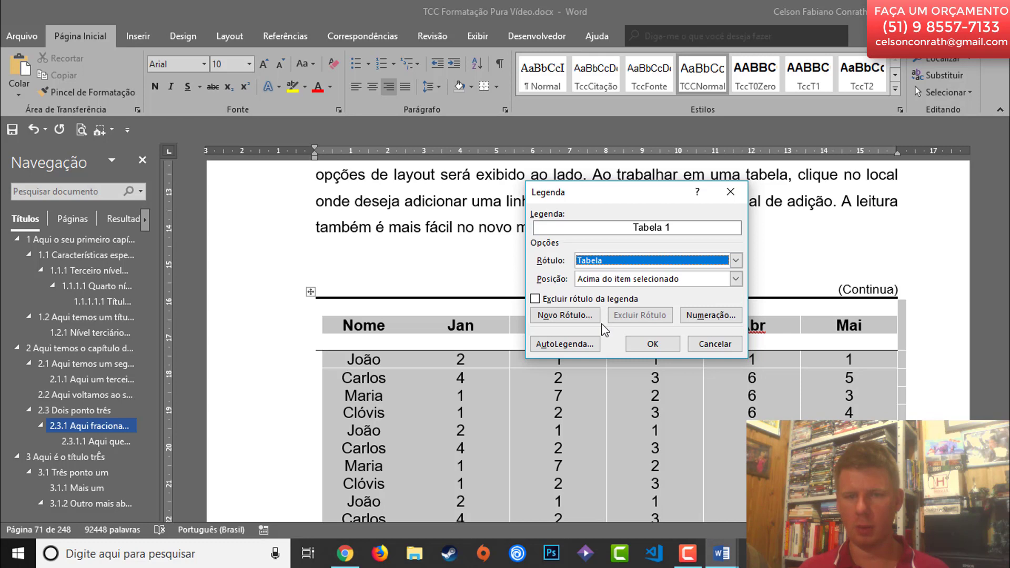
left_click(681, 228)
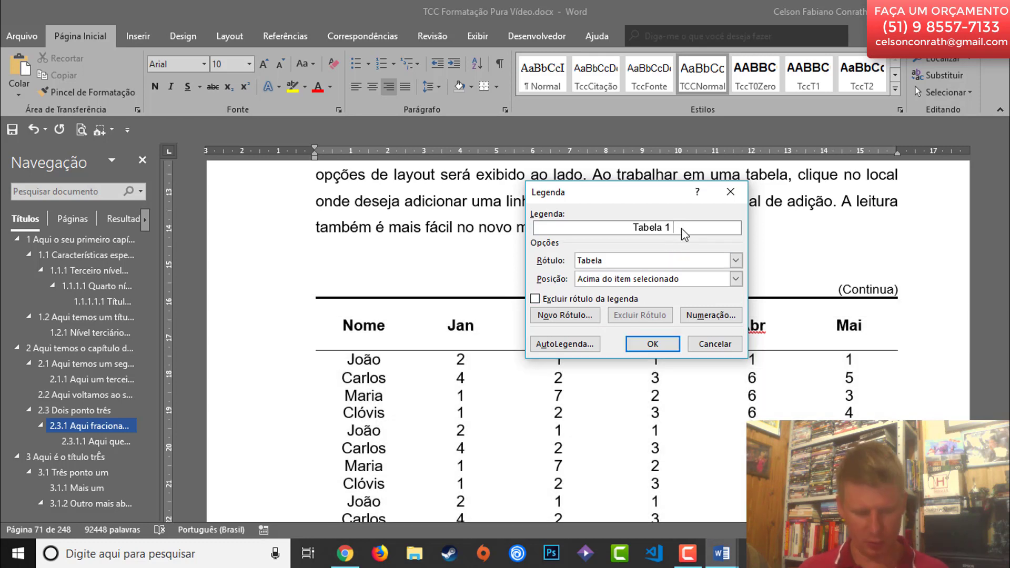
type("Meses Vendas")
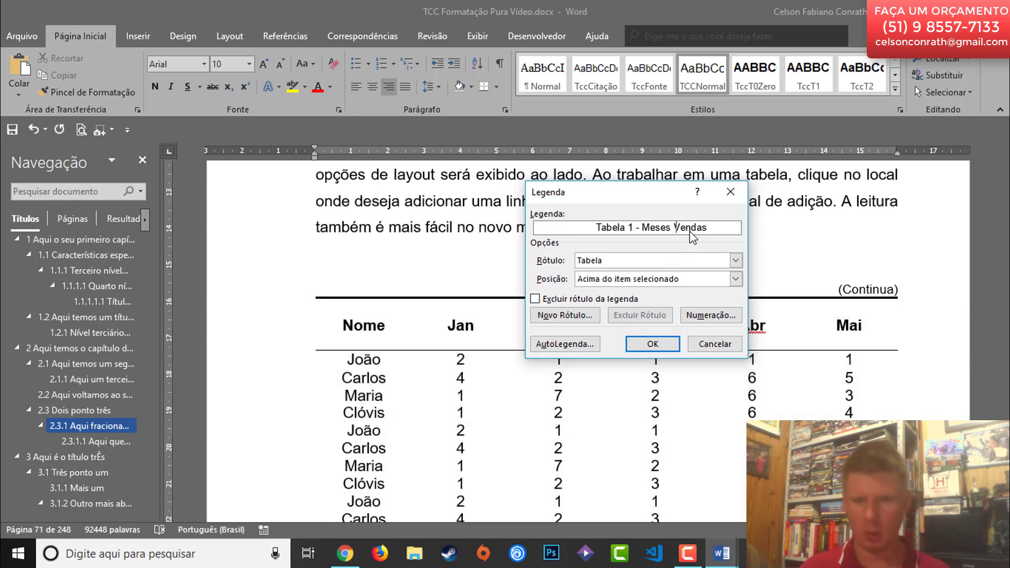
left_click(651, 343)
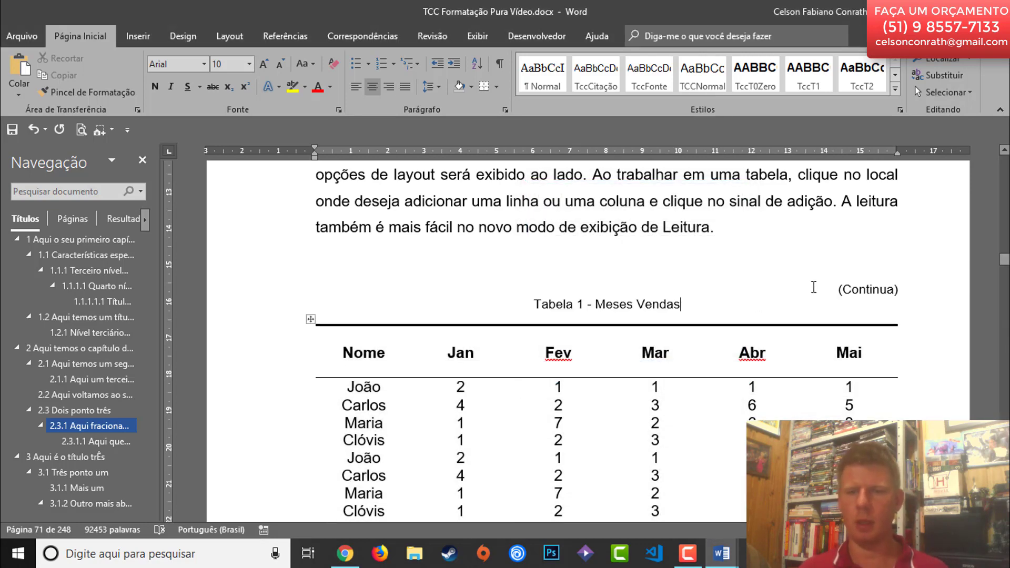
- Move the "(Continua)" label to a new right-aligned line between the Tabela 1 caption and the table
left_click_drag(851, 289, 915, 286)
key("ctrl+c")
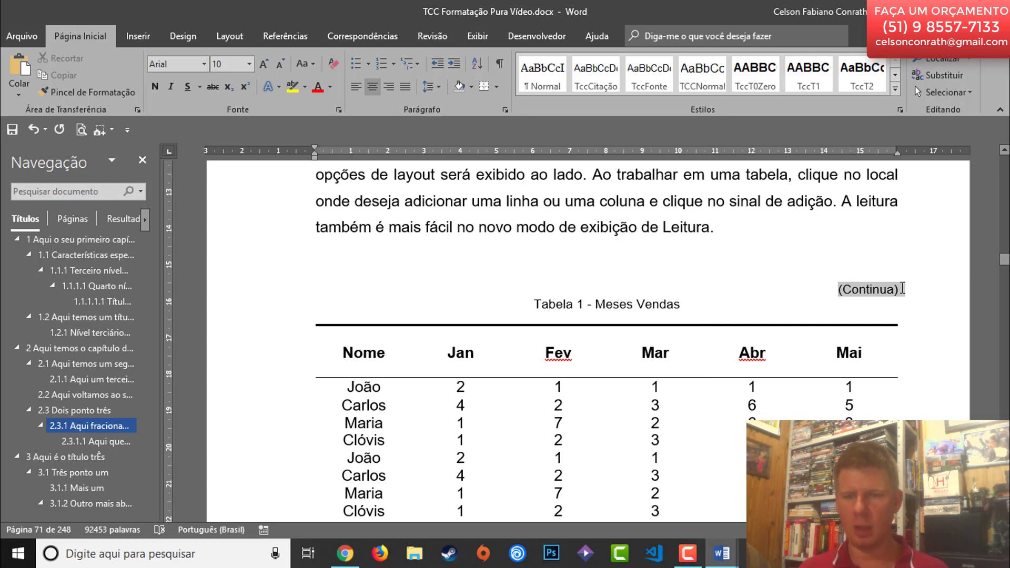
key("Delete")
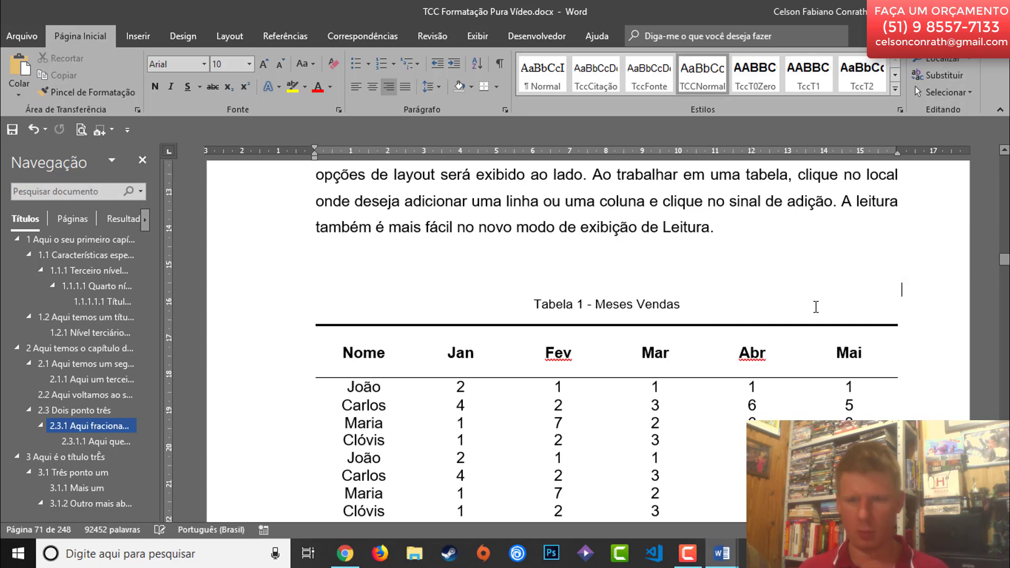
left_click(725, 321)
key("Return")
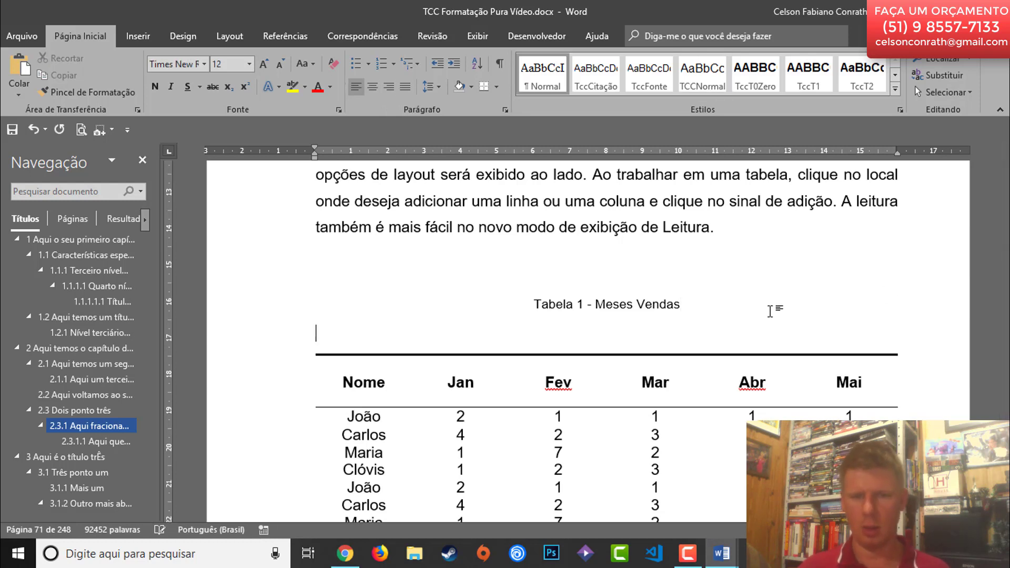
key("ctrl+v")
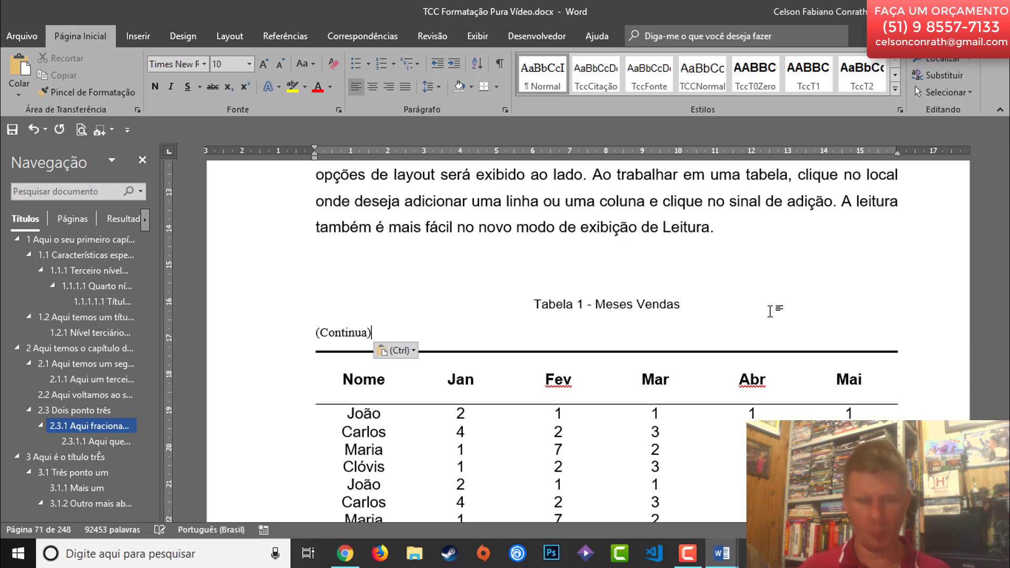
key("ctrl+g")
key("Up")
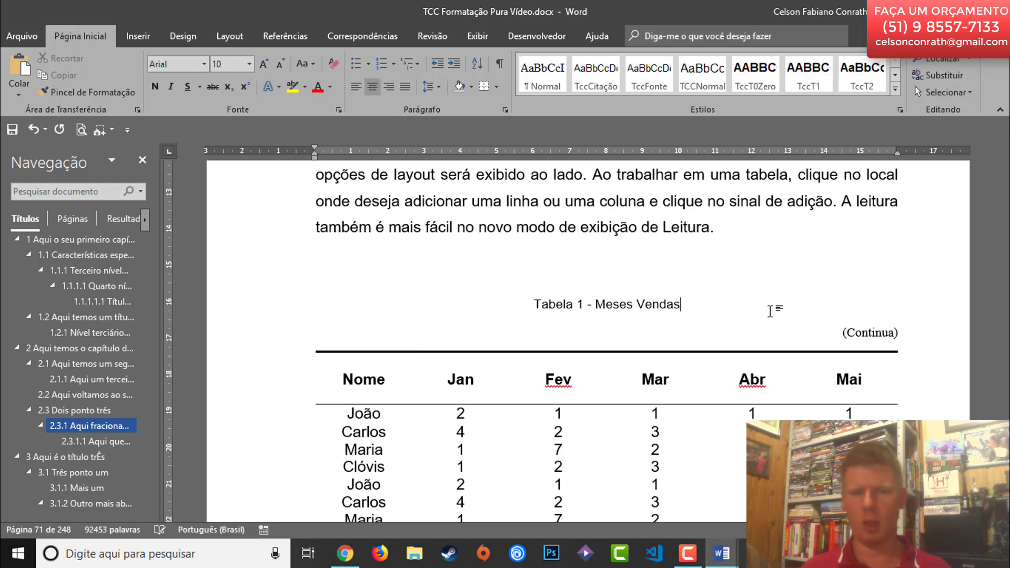
- Delete the empty paragraphs between the section 2.3.1 body text and the Tabela 1 caption
scroll(595, 200, "down", 2)
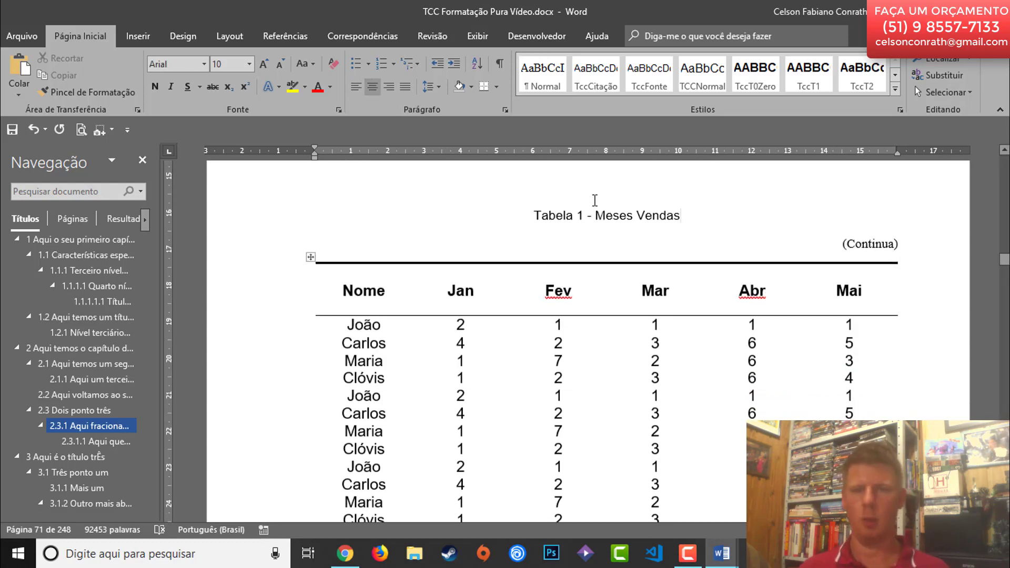
scroll(604, 252, "up", 3)
left_click(578, 292)
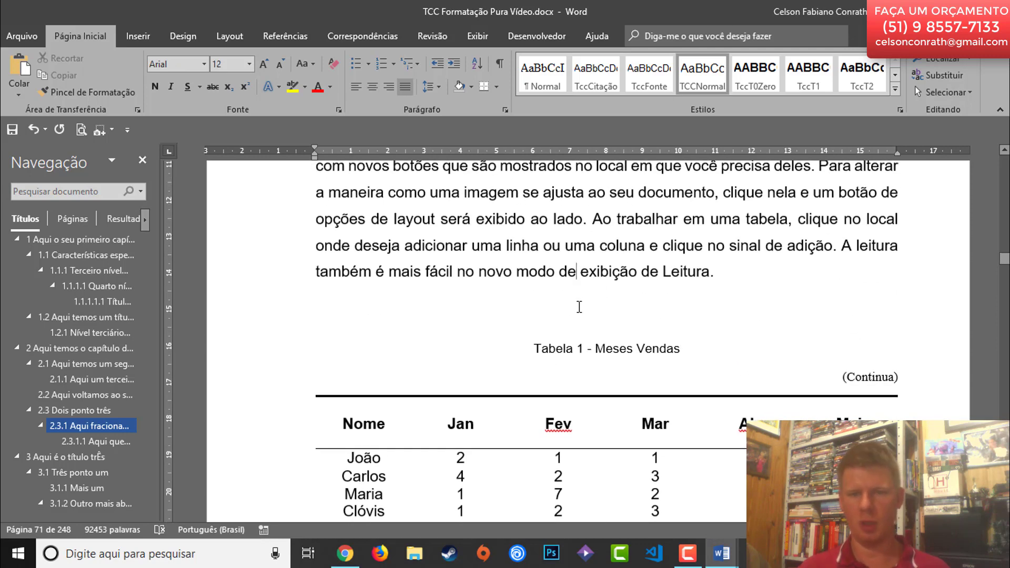
left_click(579, 307)
key("Delete")
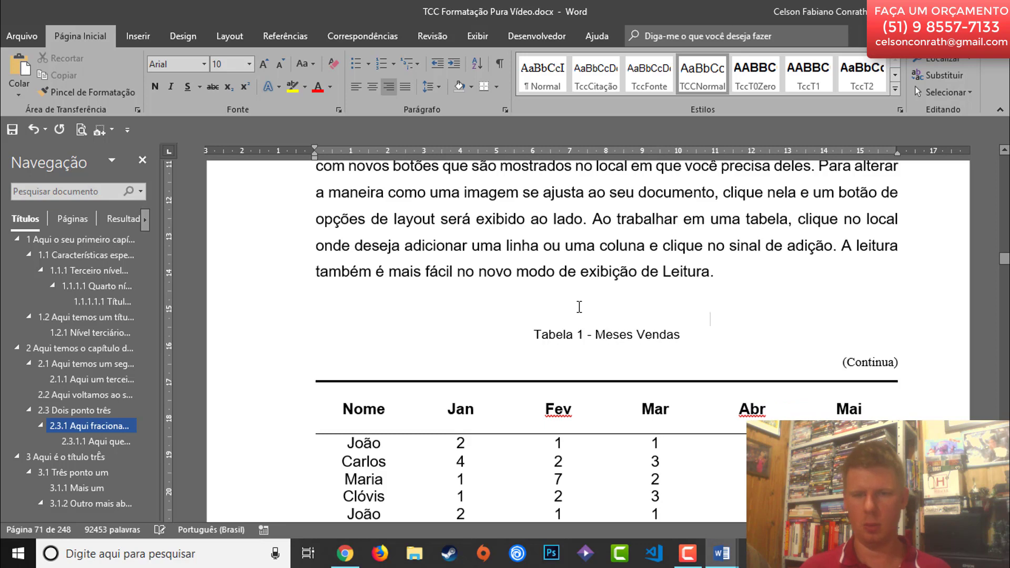
key("BackSpace")
key("BackSpace")
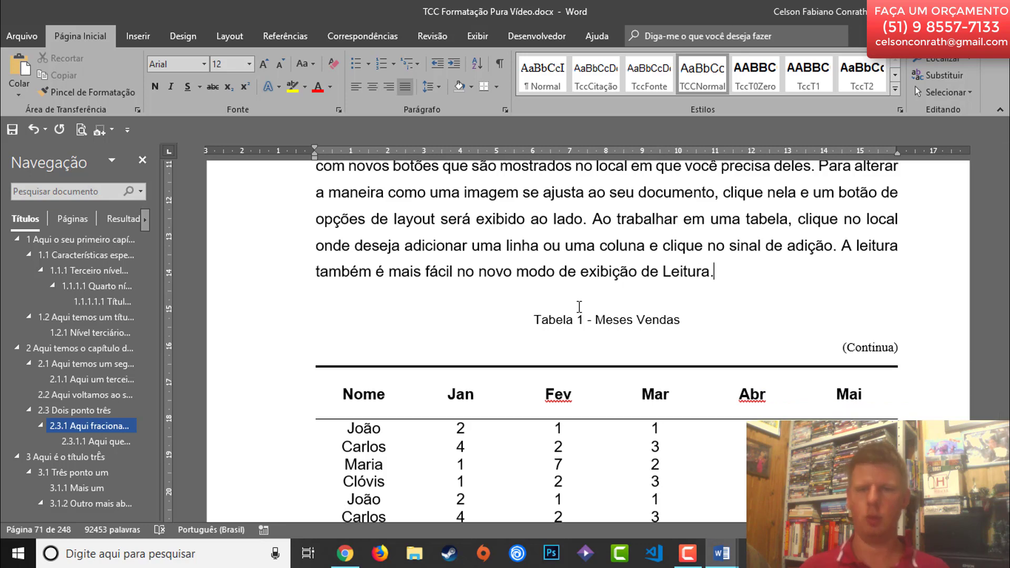
- Insert a page break before the "Tabela 1 - Meses Vendas" caption so the table starts on a new page
scroll(638, 326, "down", 1)
scroll(640, 331, "up", 4)
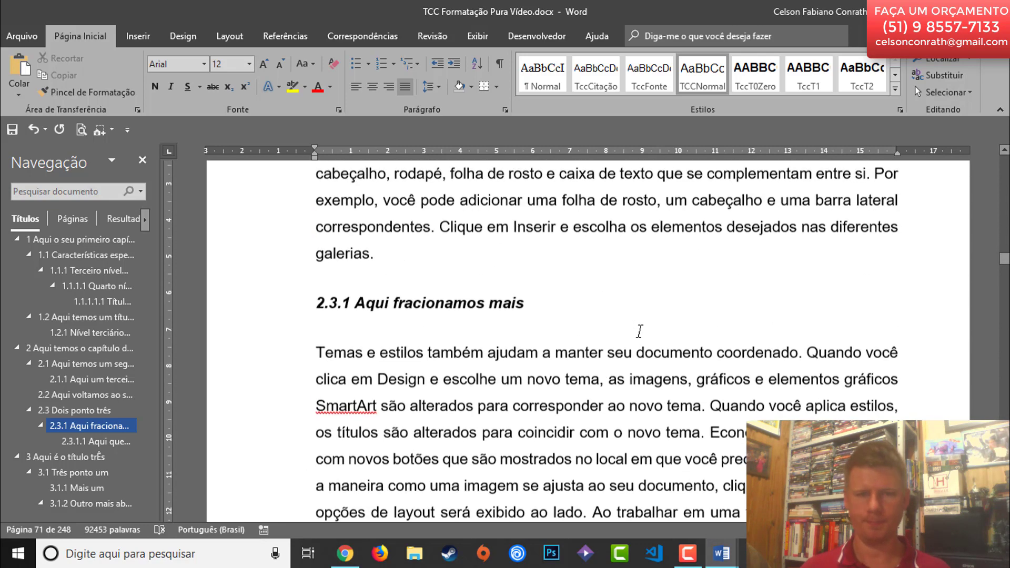
scroll(639, 331, "down", 15)
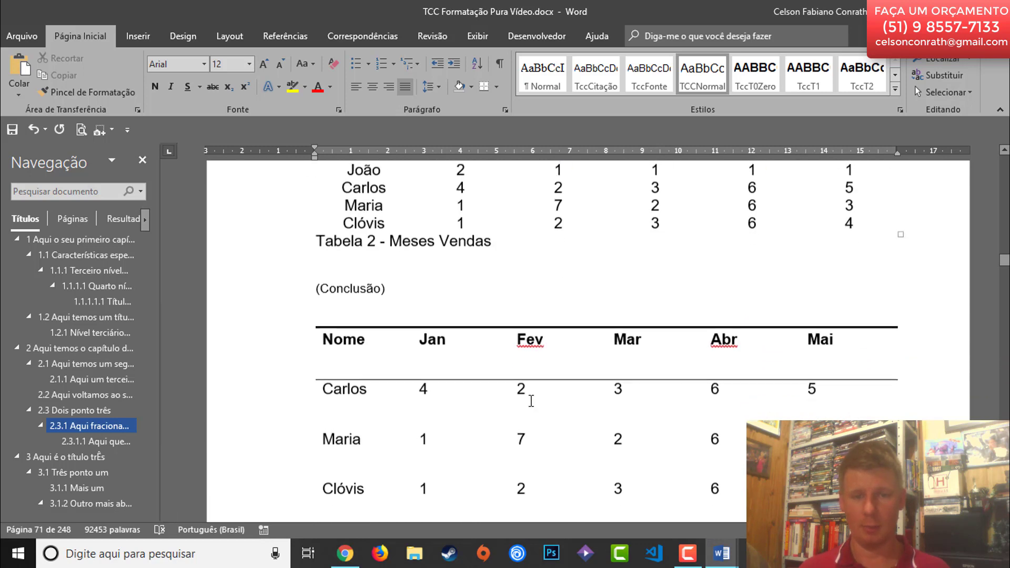
scroll(532, 401, "up", 15)
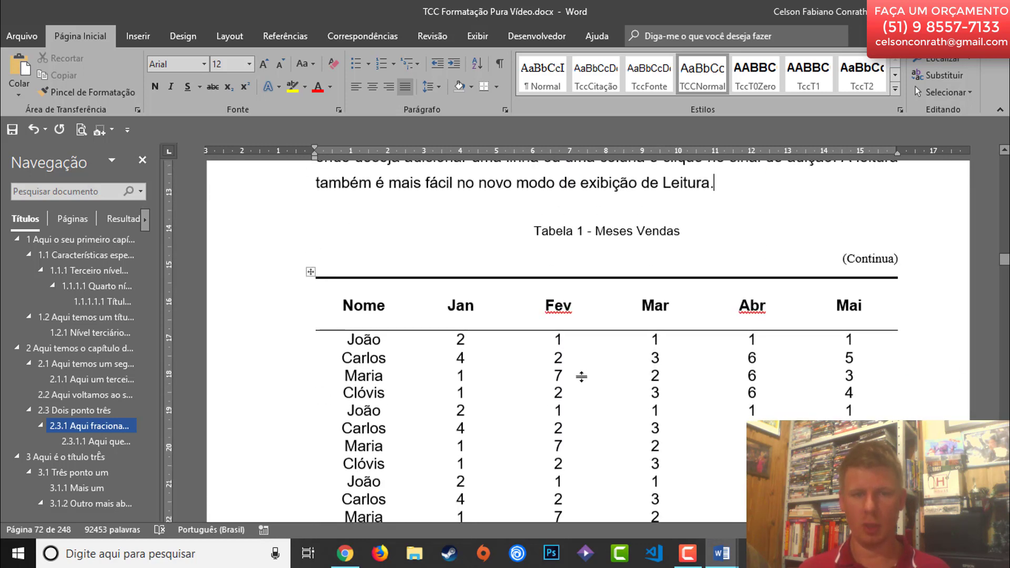
scroll(582, 377, "up", 2)
left_click(524, 319)
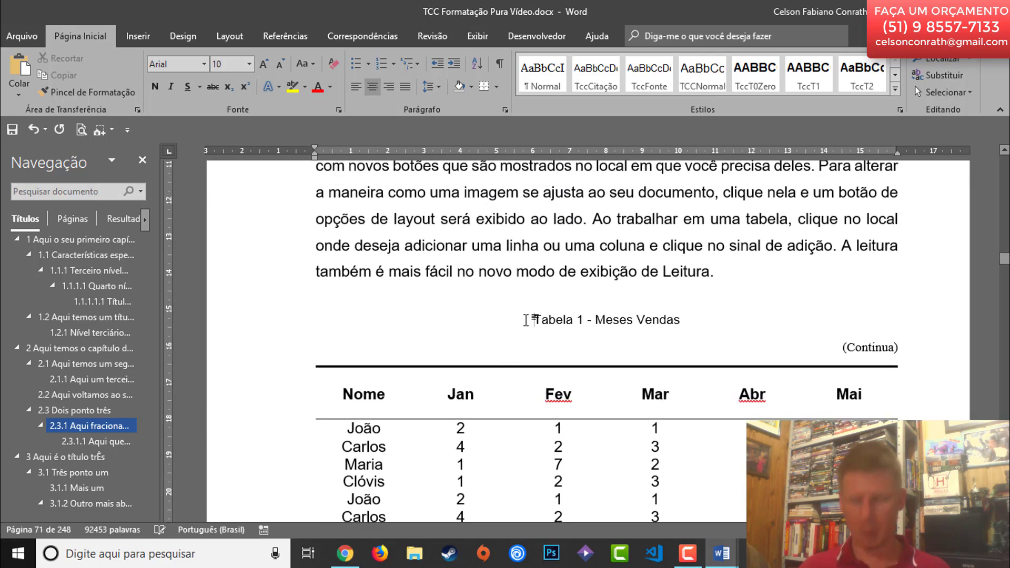
key("ctrl+Return")
scroll(527, 323, "down", 10)
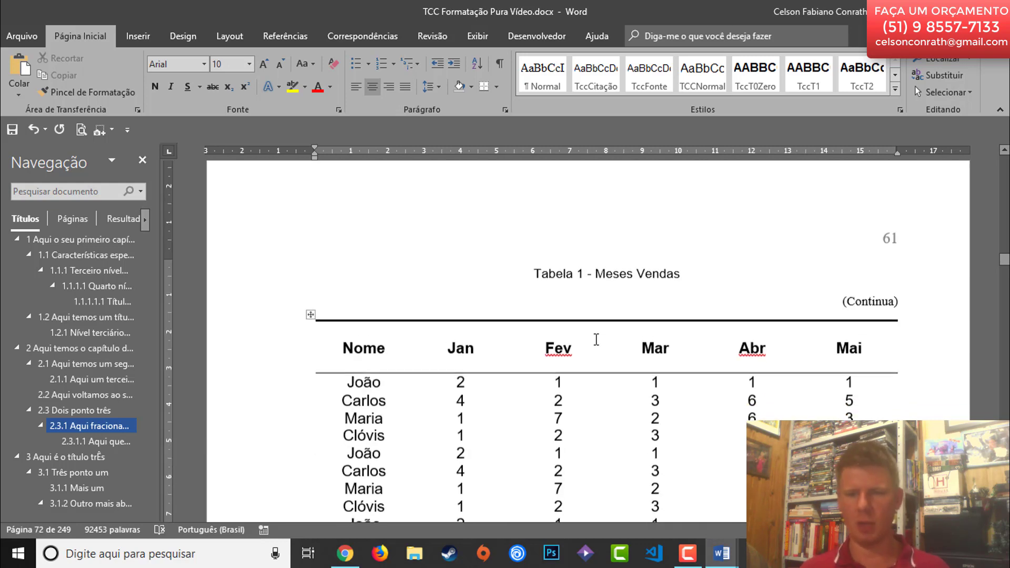
- Examine the transition from the first part of Tabela 1 to the "(Conclusão)" part, and the section 2.3.1 text before the table
scroll(548, 398, "up", 1)
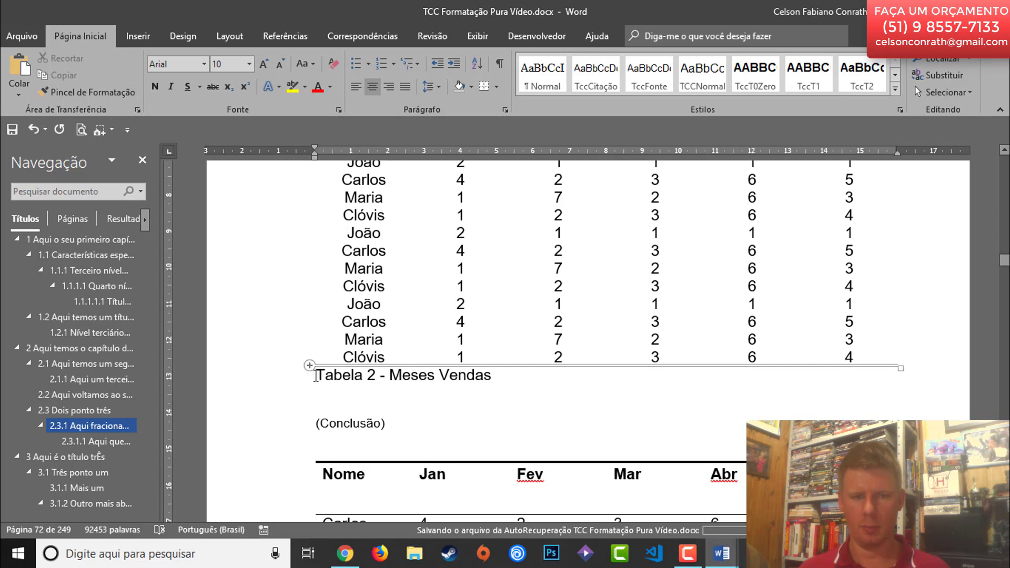
mouse_move(314, 376)
left_mouse_down()
mouse_move(348, 384)
mouse_move(319, 378)
left_mouse_up()
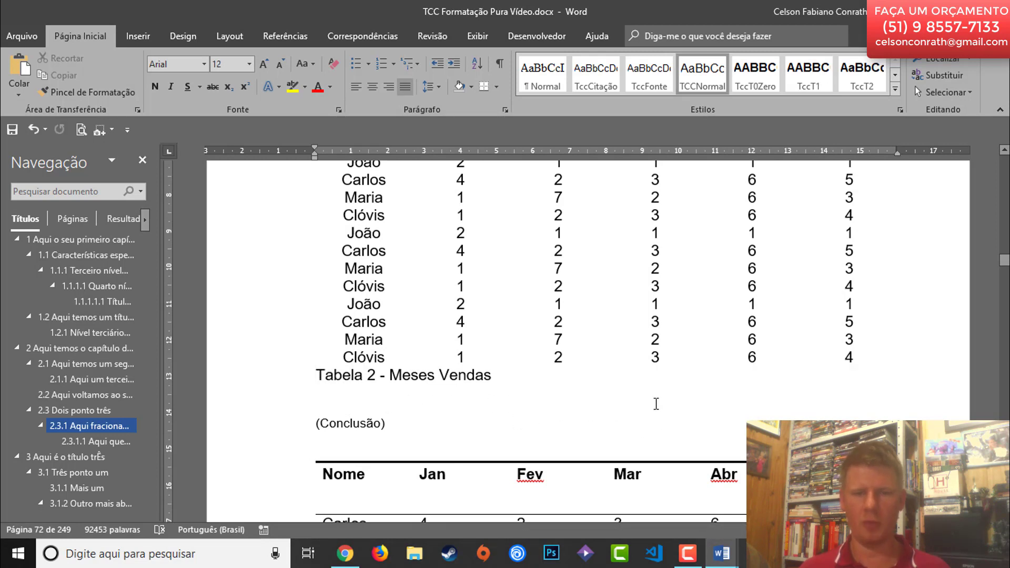
scroll(770, 405, "down", 3)
scroll(483, 409, "up", 2)
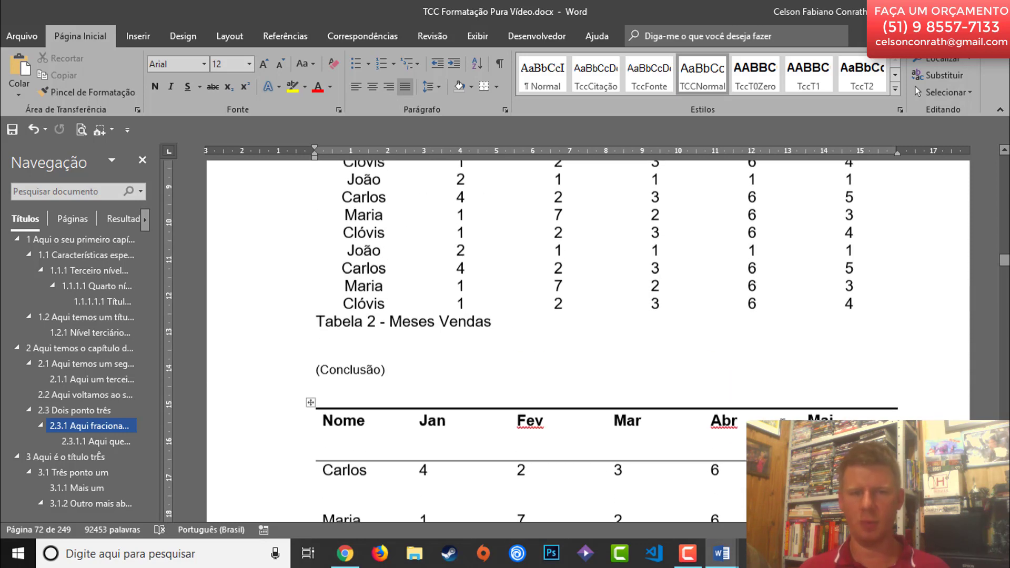
scroll(482, 408, "up", 15)
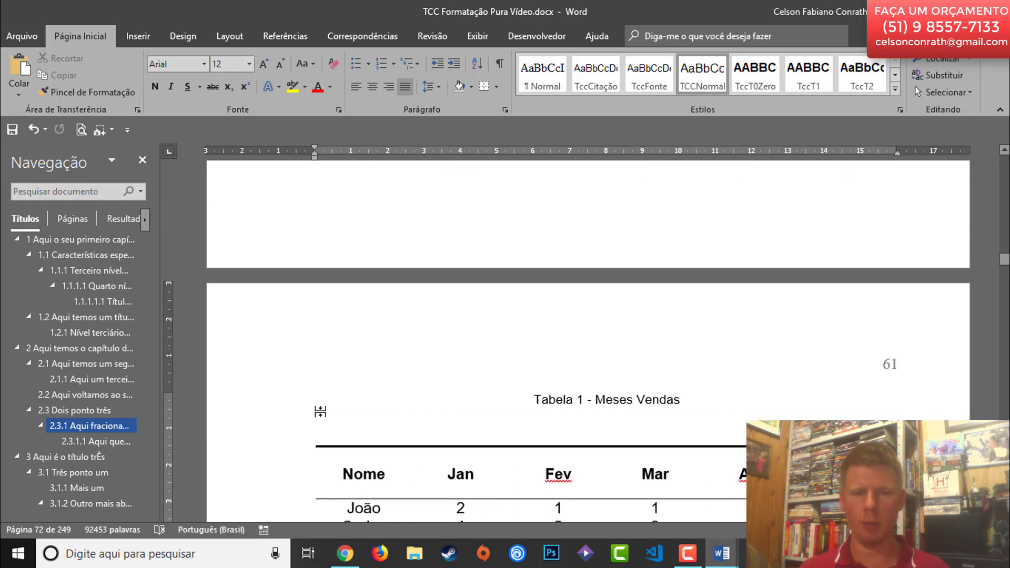
scroll(323, 409, "up", 6)
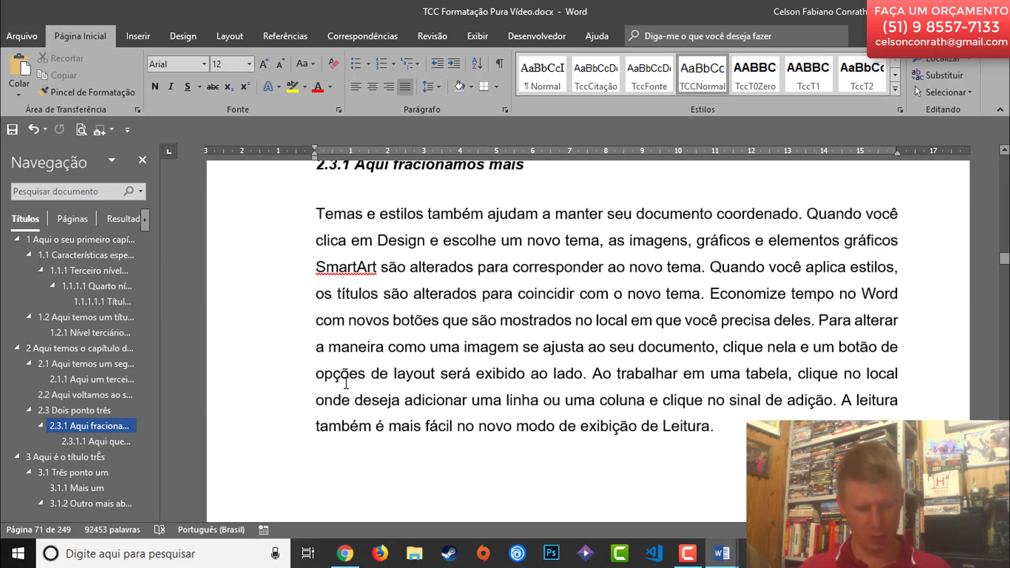
- Undo the page break before the Tabela 1 caption and check where the table's first page ends
key("ctrl+z")
scroll(398, 379, "down", 6)
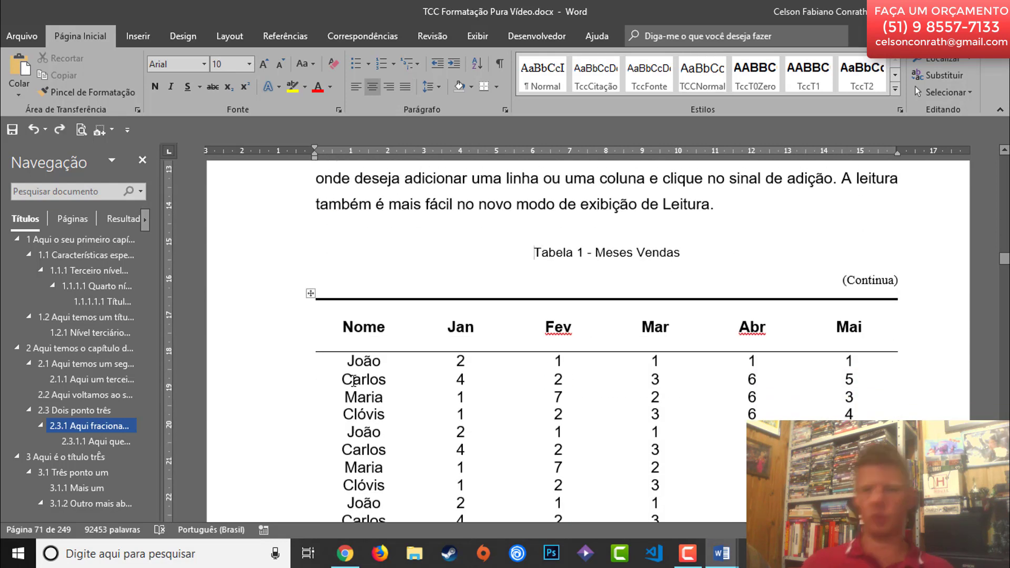
scroll(399, 379, "down", 5)
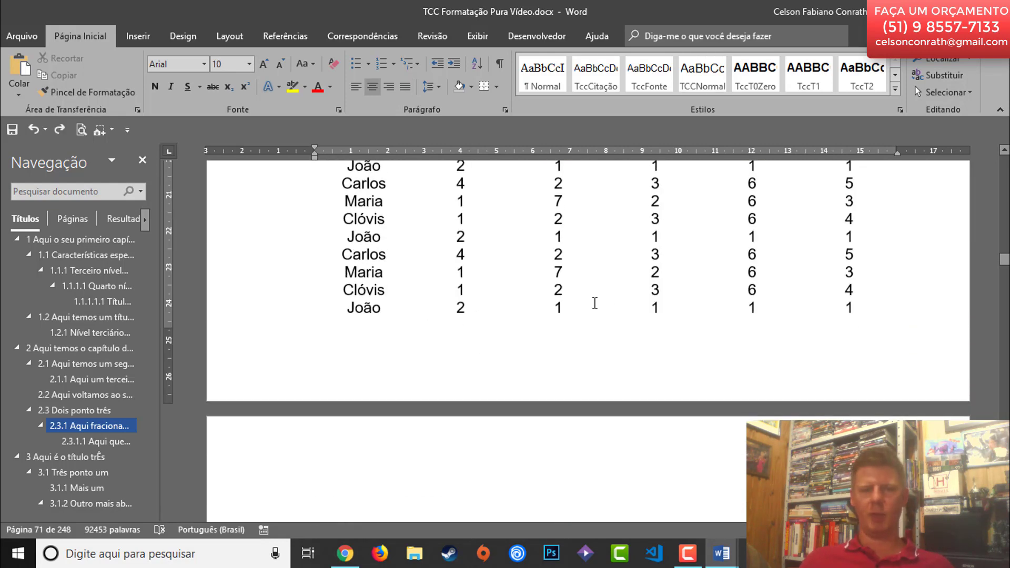
scroll(789, 320, "up", 3)
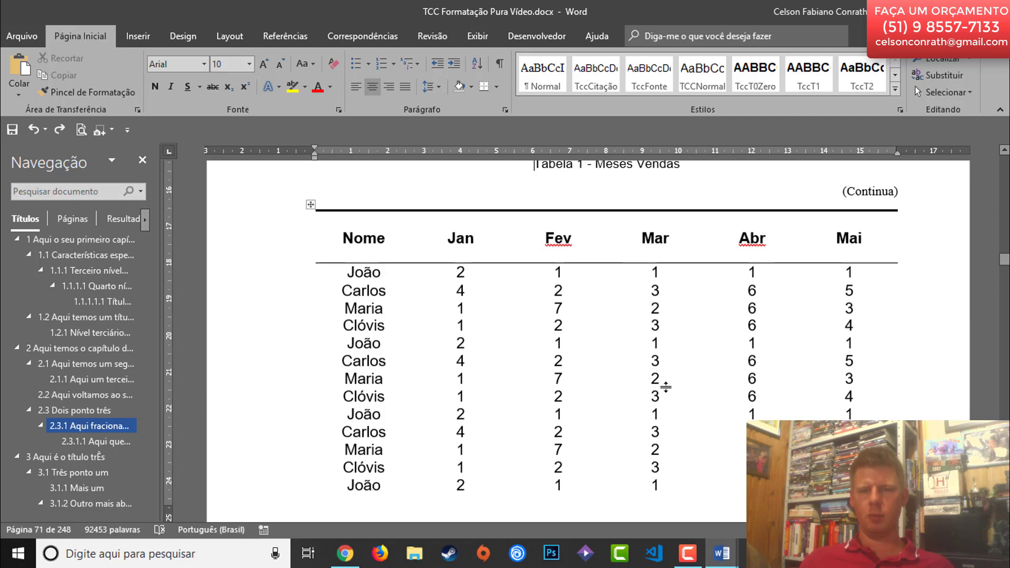
scroll(721, 368, "down", 2)
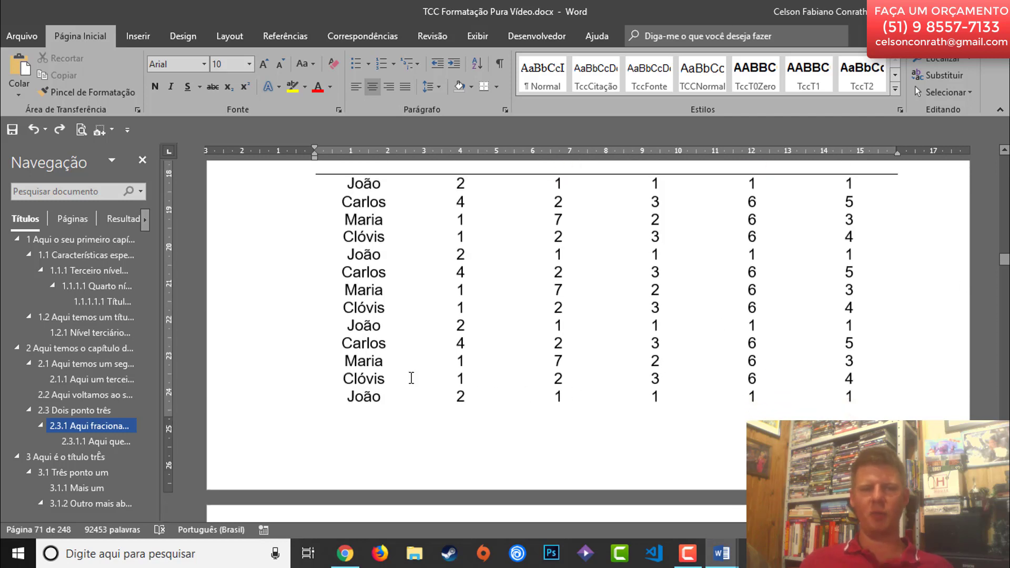
- Clear the contents of the seven Tabela 1 rows that continue onto page 61
scroll(739, 354, "down", 6)
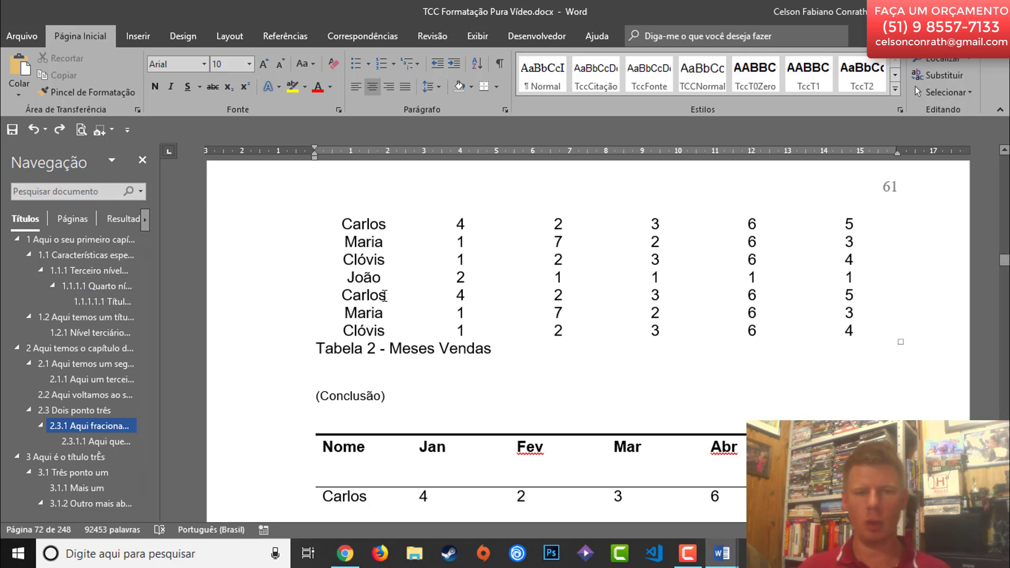
left_click_drag(392, 222, 838, 336)
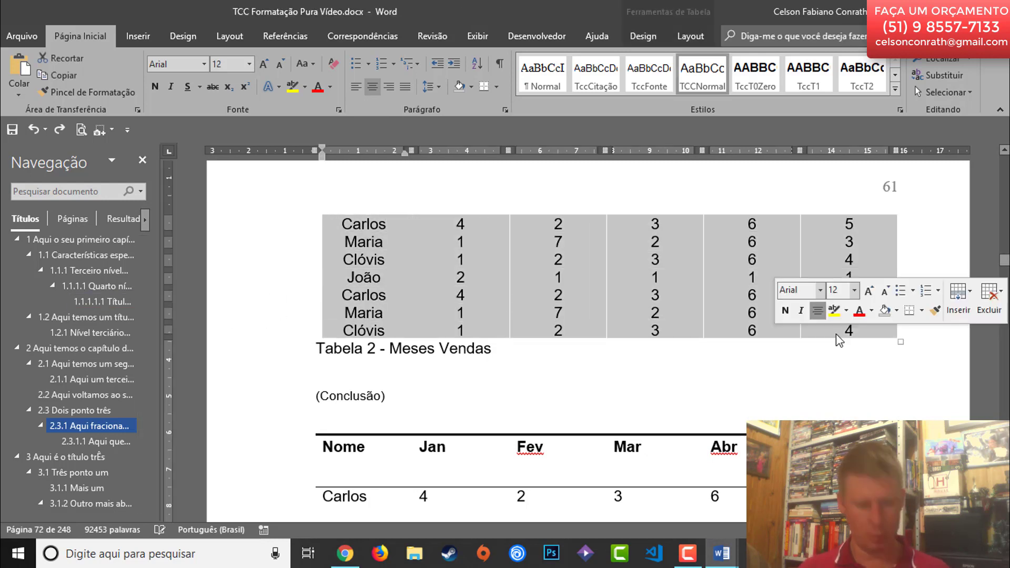
key("Delete")
- Try inserting a blank row below the Carlos row in the "(Conclusão)" table, and undo it
scroll(682, 367, "down", 5)
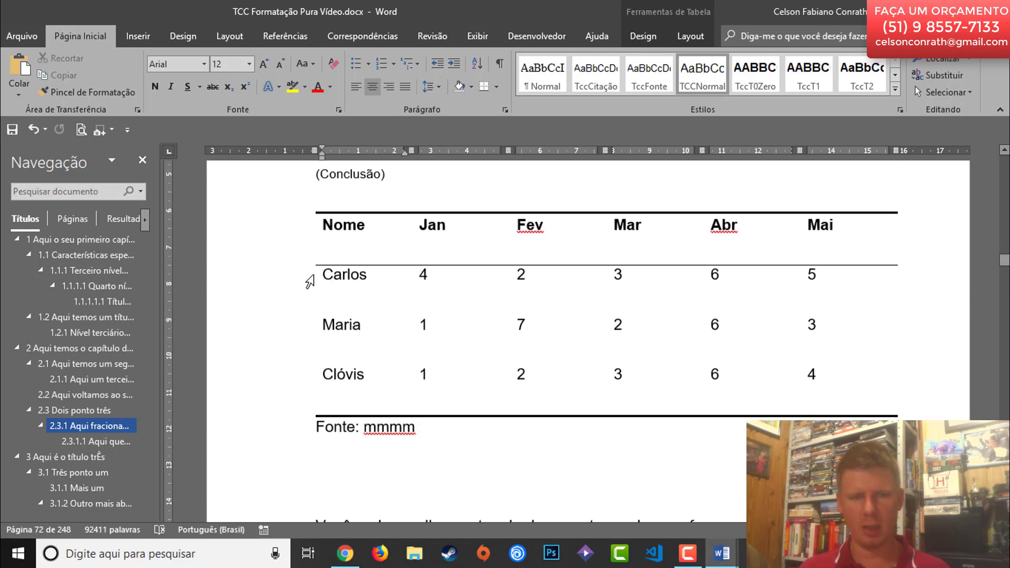
right_click(314, 276)
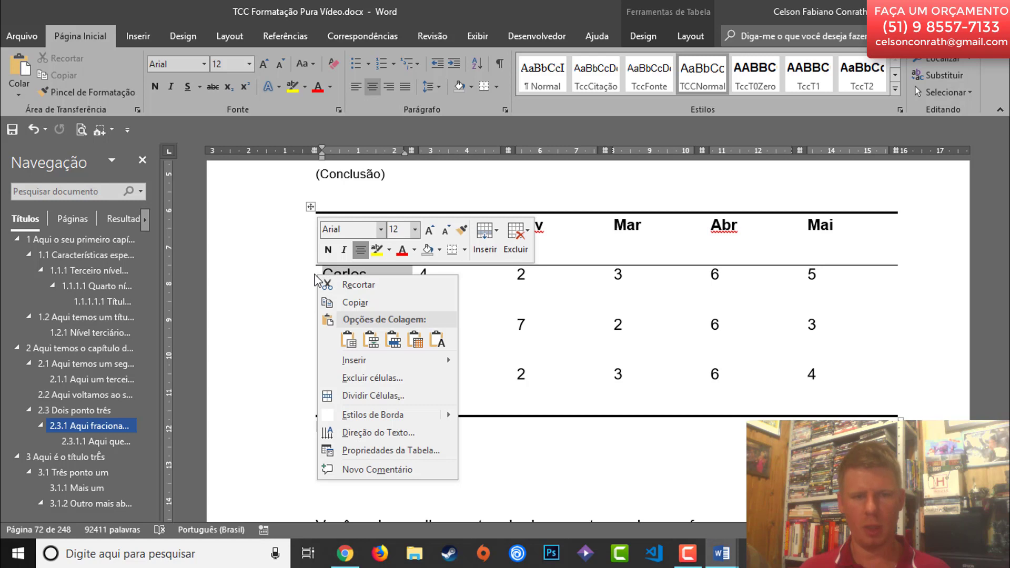
mouse_move(409, 360)
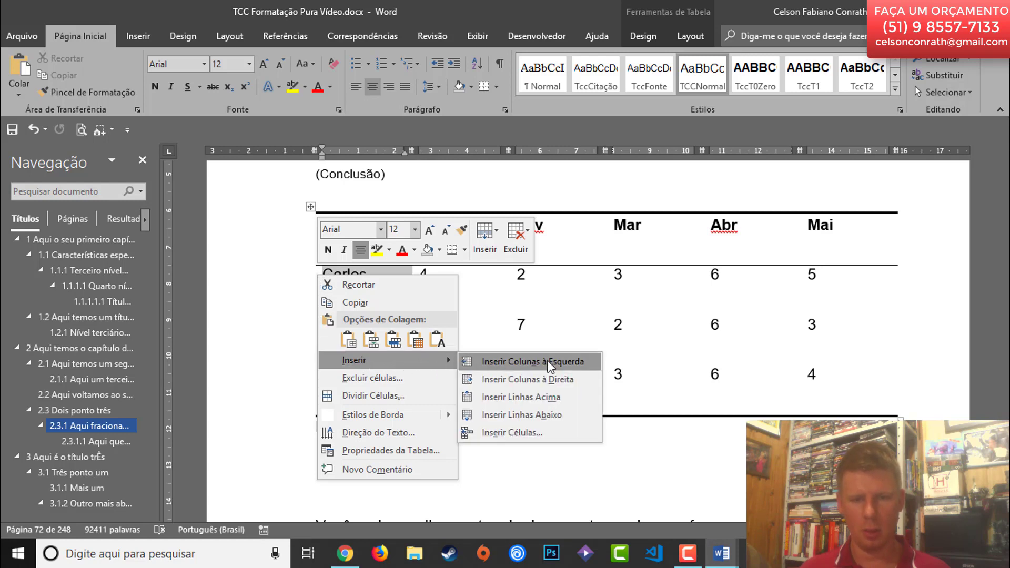
left_click(559, 414)
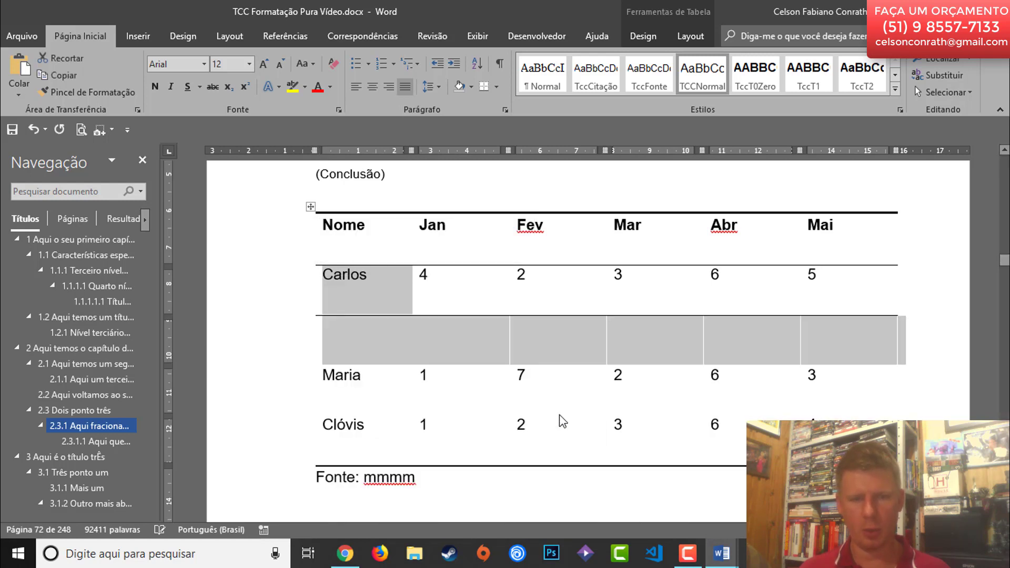
key("ctrl+z")
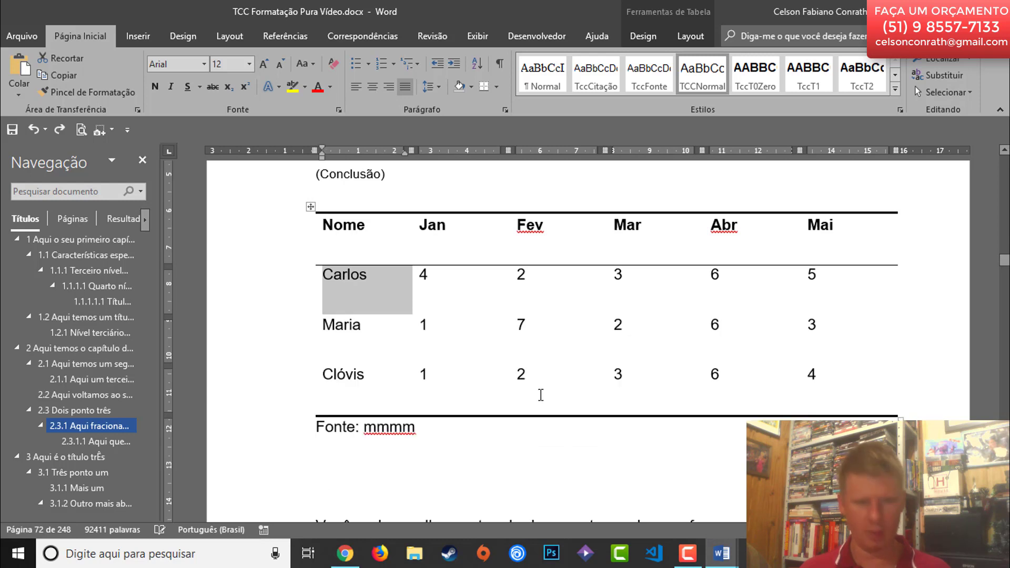
- Try adding a blank row between the header and the Carlos row of the "(Conclusão)" table
left_click(310, 265)
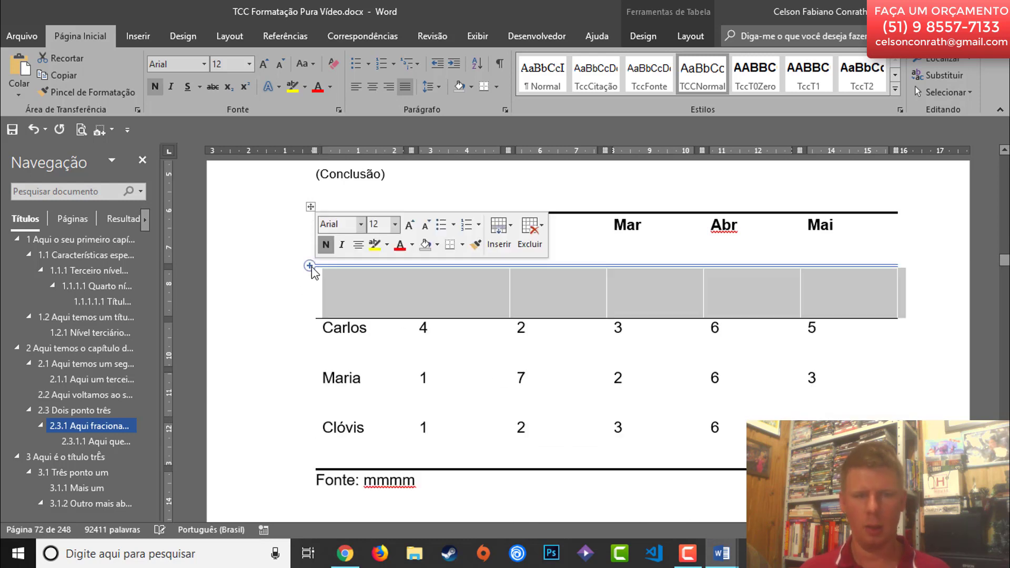
left_click(337, 296)
right_click(324, 277)
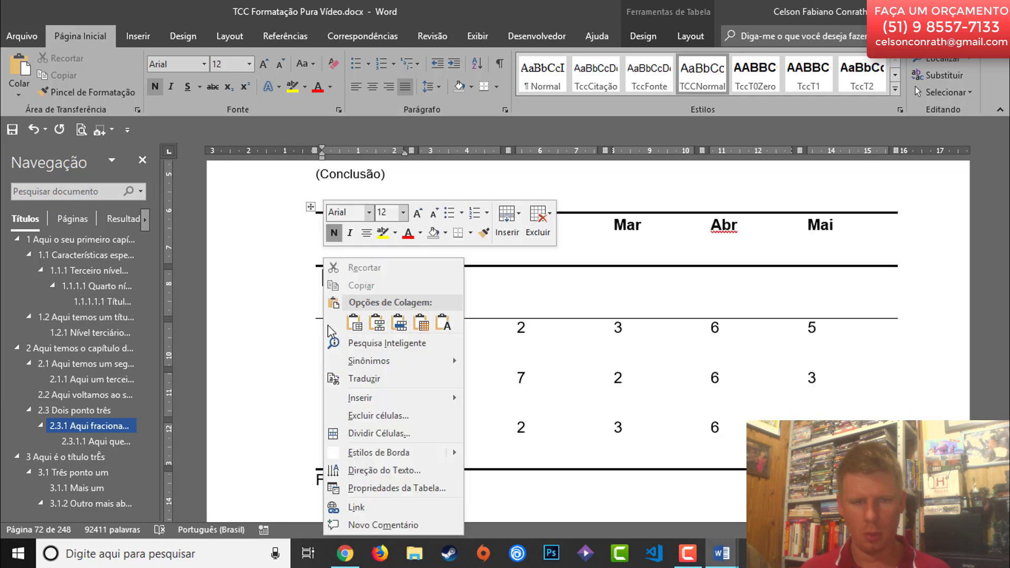
key("Escape")
scroll(358, 324, "down", 3)
scroll(474, 311, "up", 3)
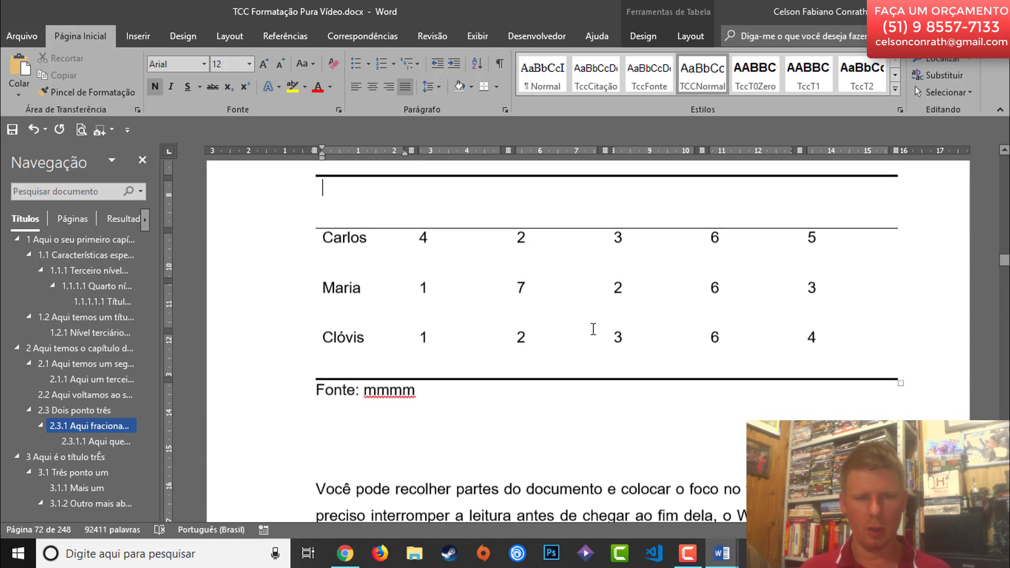
left_click(294, 290)
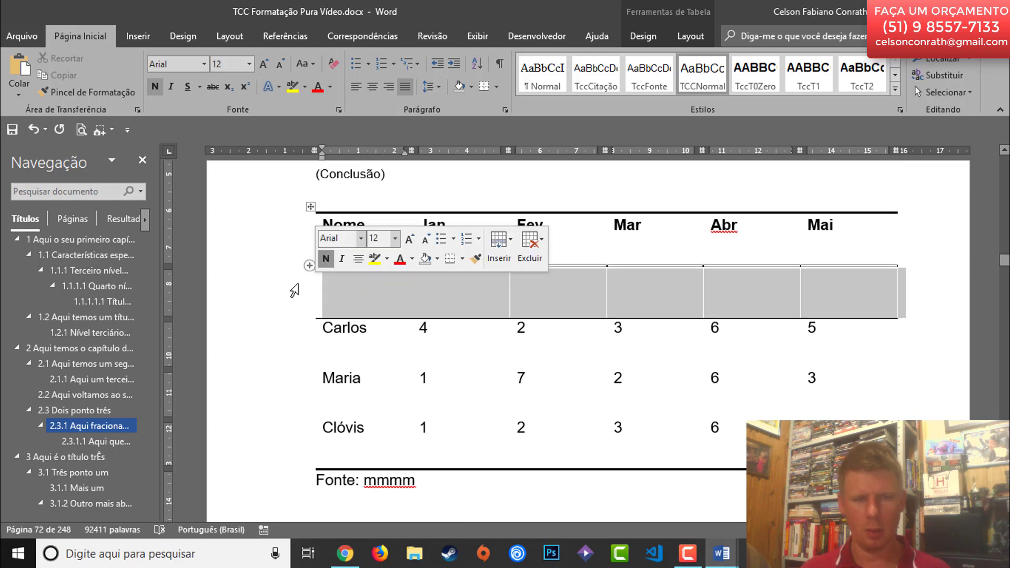
type("Carlos\t4\t2\t3\t6\t5")
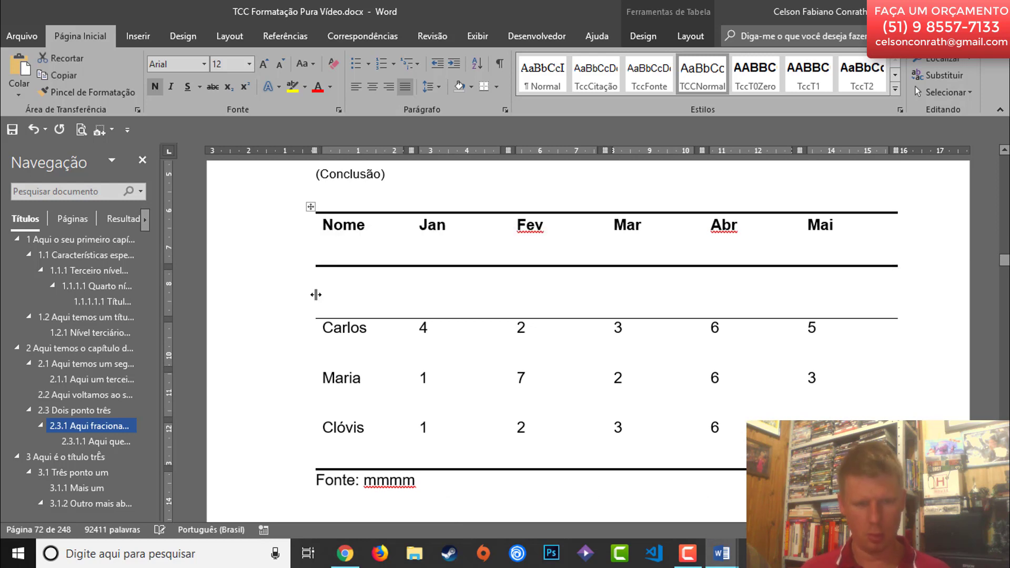
key("ctrl+z")
key("ctrl+z")
key("ctrl+z")
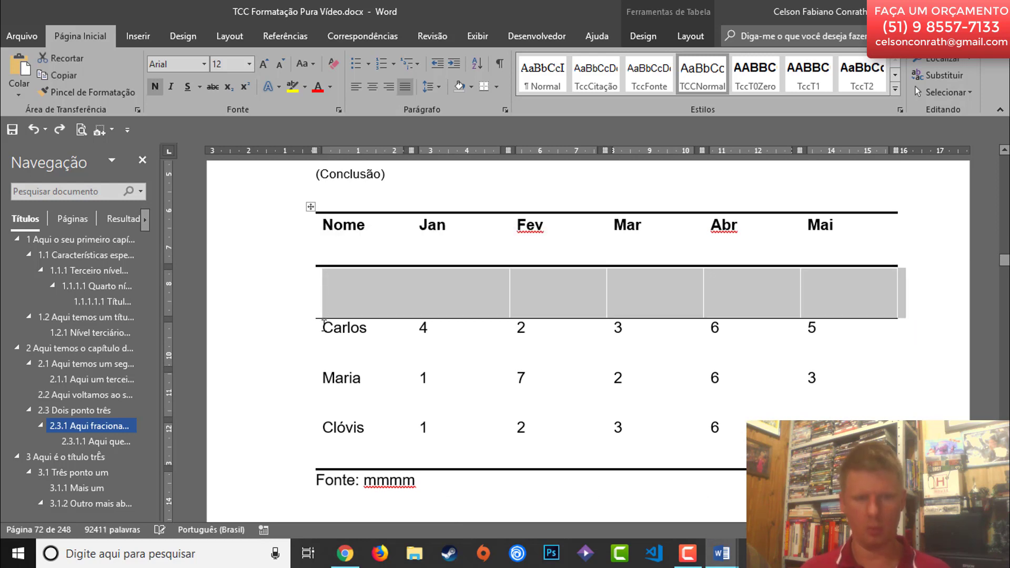
- Undo the row insertion in the "(Conclusão)" table and the clearing of the Tabela 1 rows on page 61
scroll(428, 310, "up", 5)
scroll(428, 310, "down", 11)
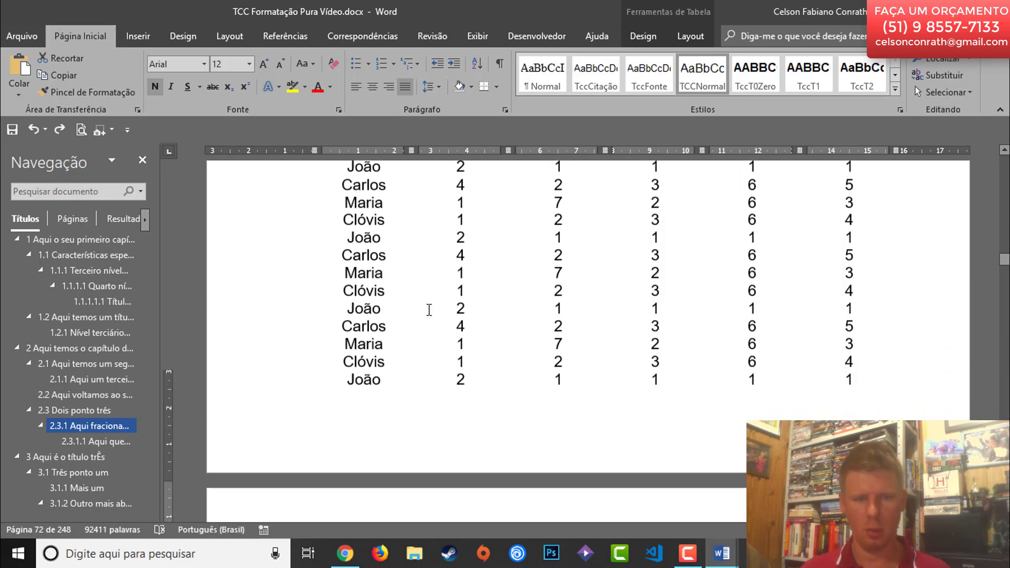
scroll(428, 310, "up", 2)
scroll(432, 306, "up", 5)
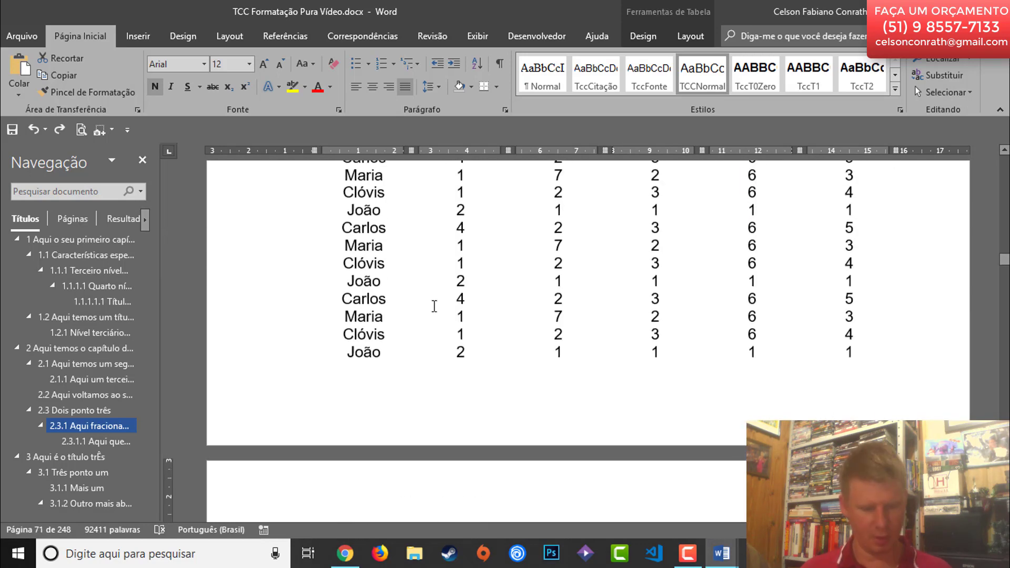
scroll(434, 307, "down", 7)
key("ctrl+z")
scroll(442, 347, "up", 2)
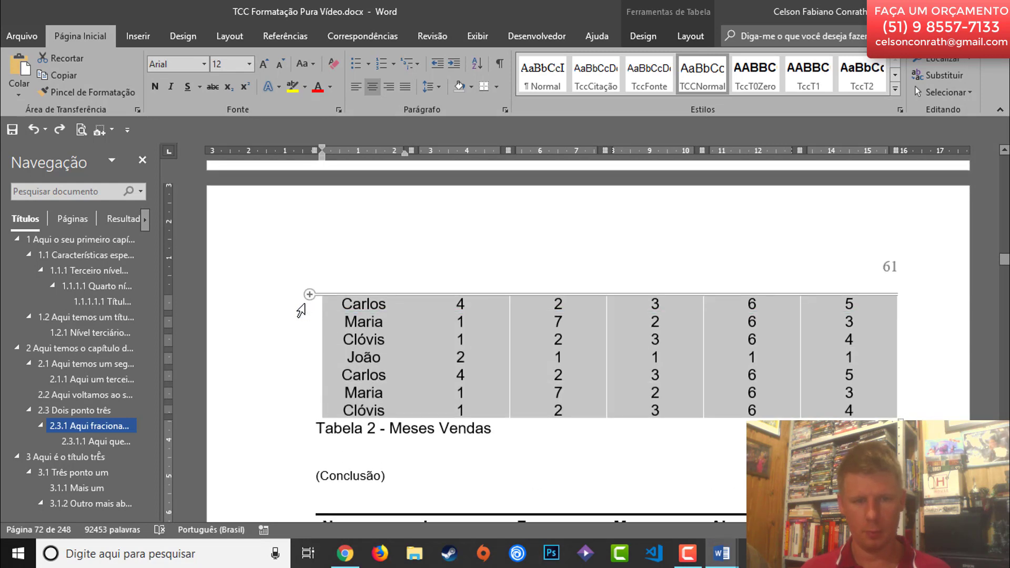
- Cut the contents of the seven Tabela 1 rows that spill onto page 61, above the "Tabela 2 - Meses Vendas" caption
right_click(337, 311)
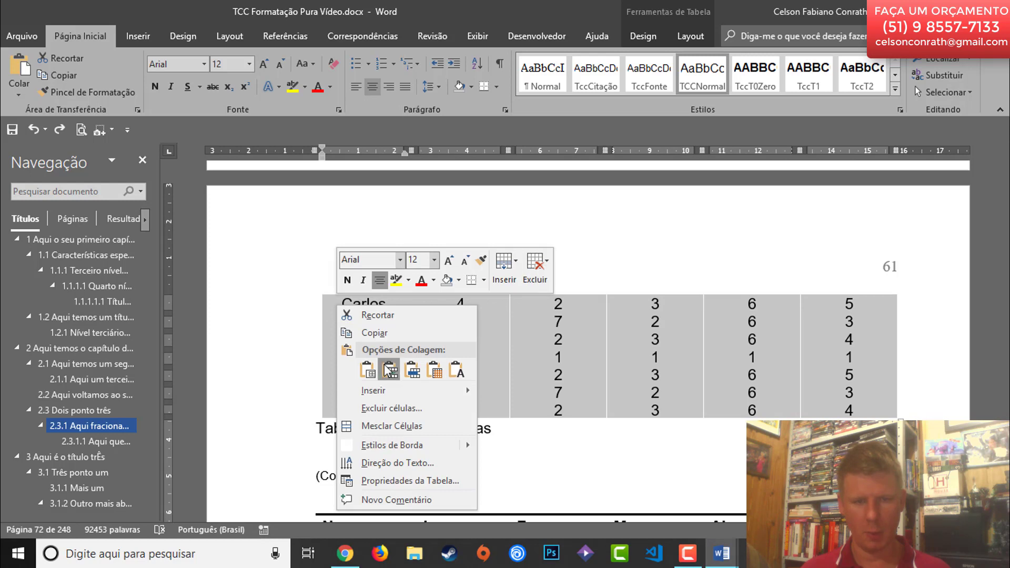
left_click(381, 315)
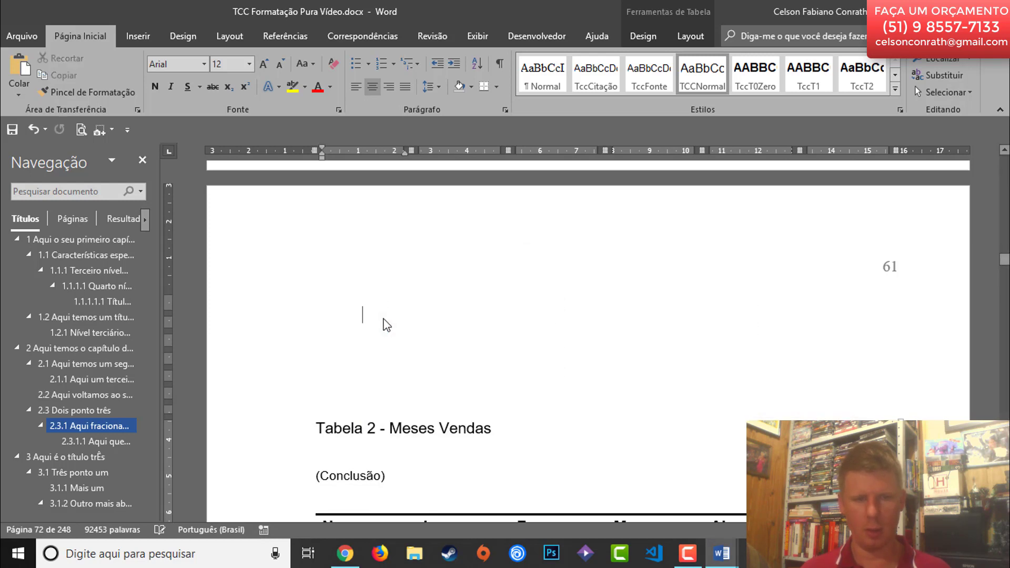
scroll(583, 323, "up", 3)
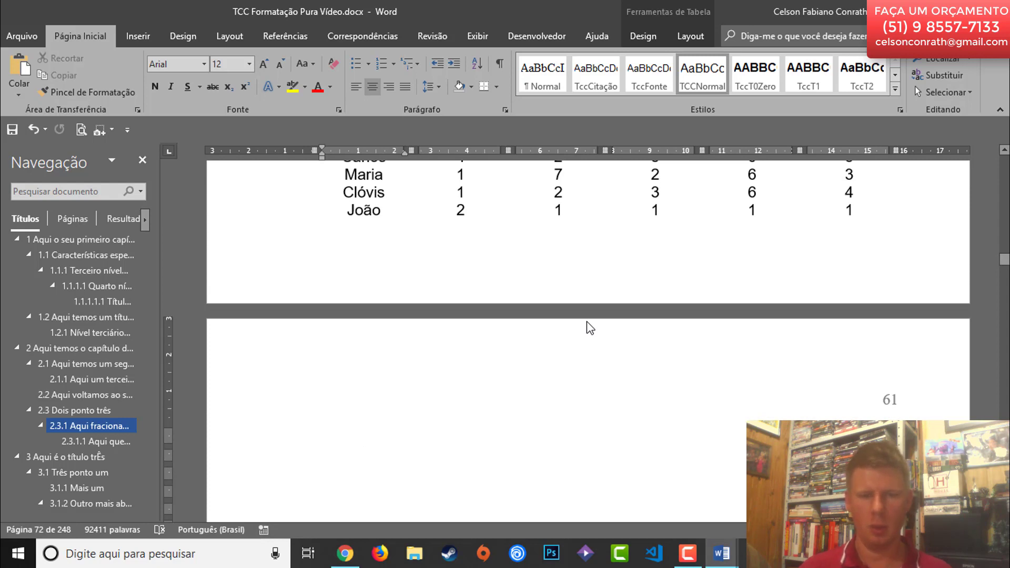
key("Return")
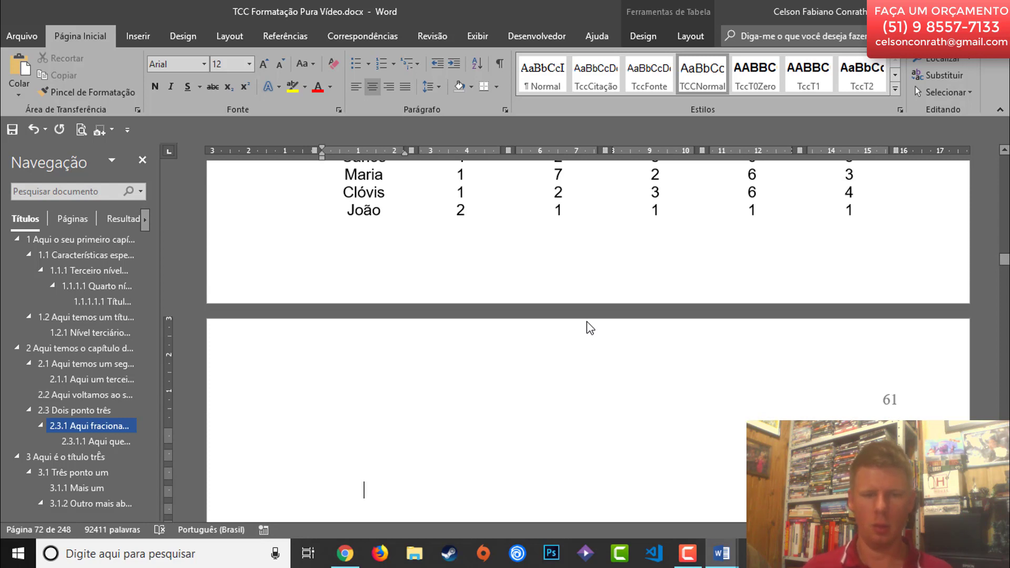
scroll(579, 241, "down", 8)
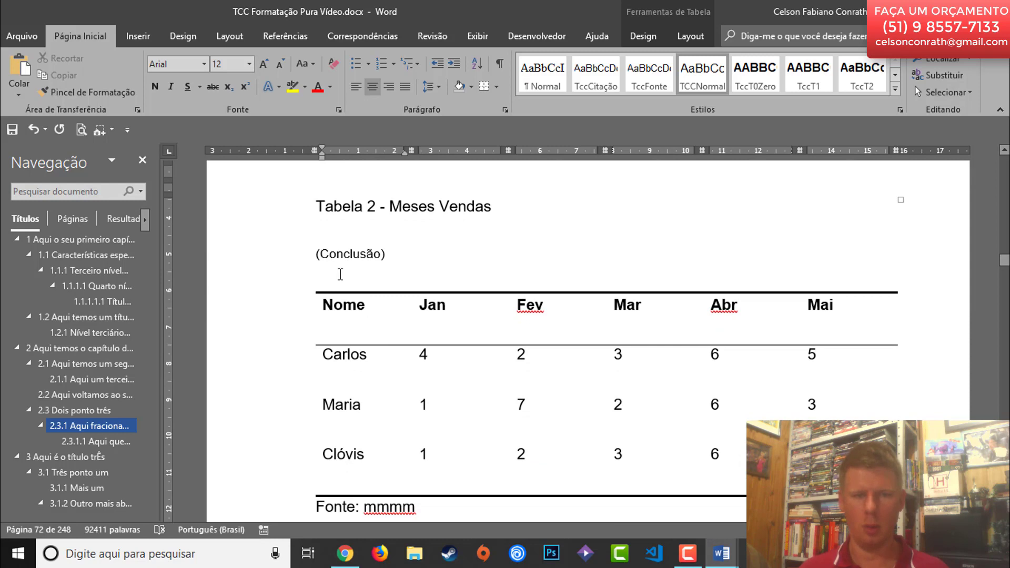
scroll(342, 273, "up", 2)
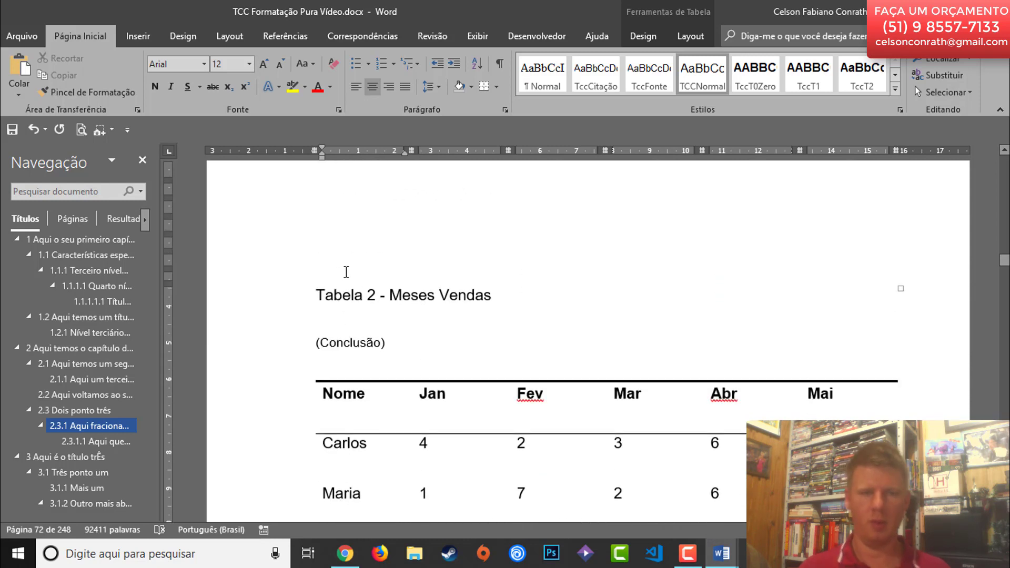
key("ctrl+j")
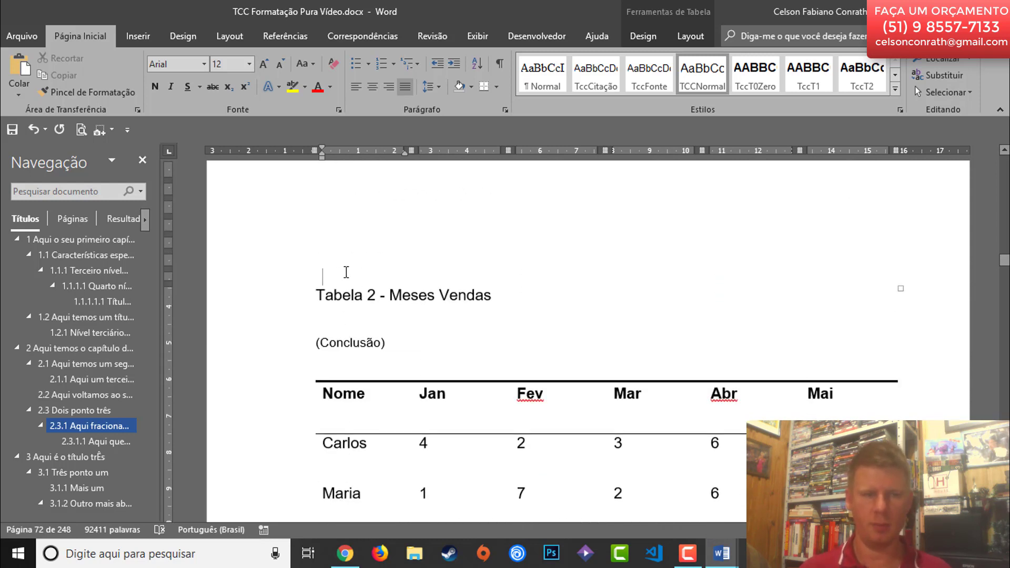
scroll(345, 266, "up", 3)
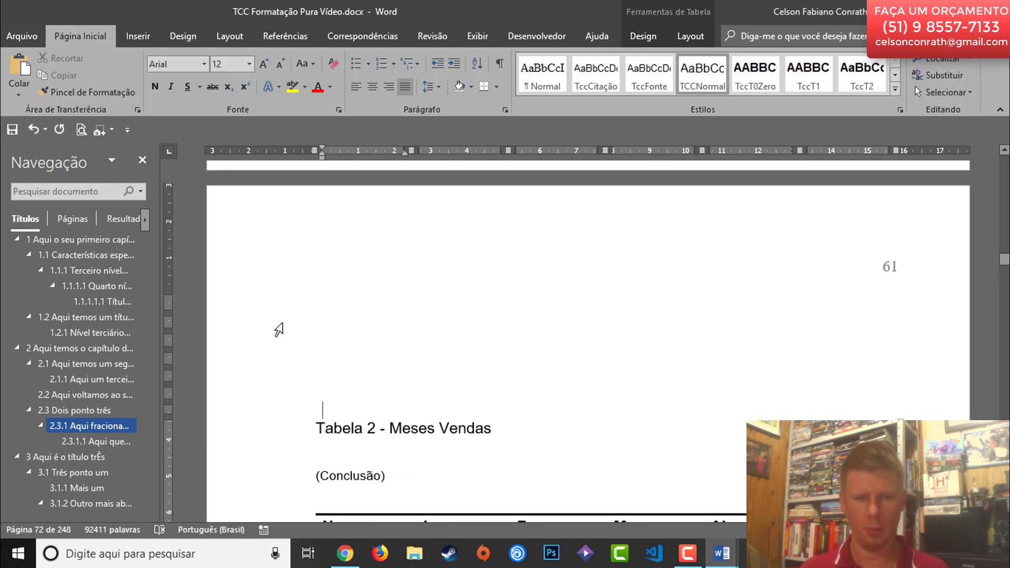
- Delete all the emptied table rows above the "Tabela 2 - Meses Vendas" caption on page 61
left_click_drag(287, 336, 300, 421)
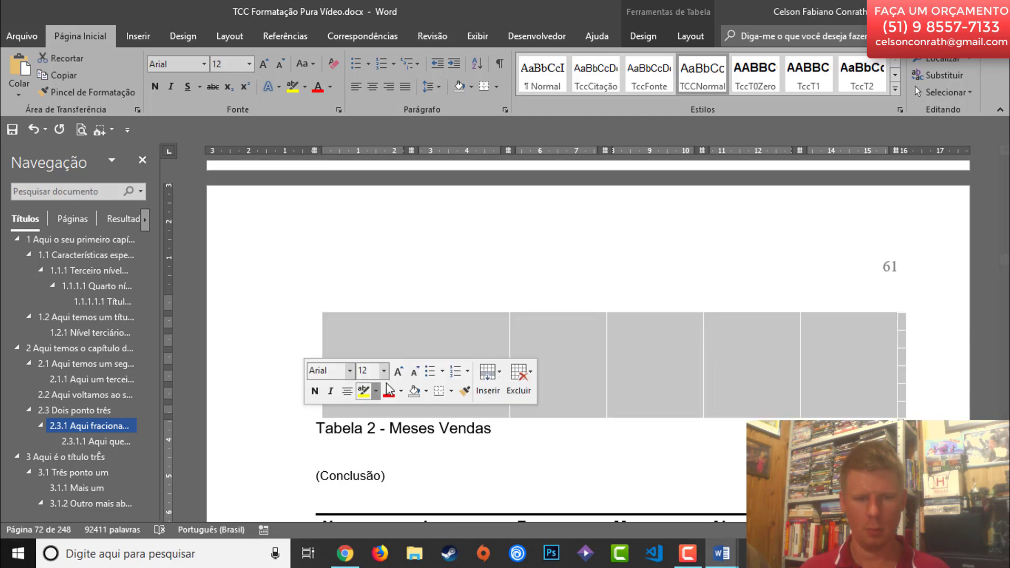
left_click(518, 389)
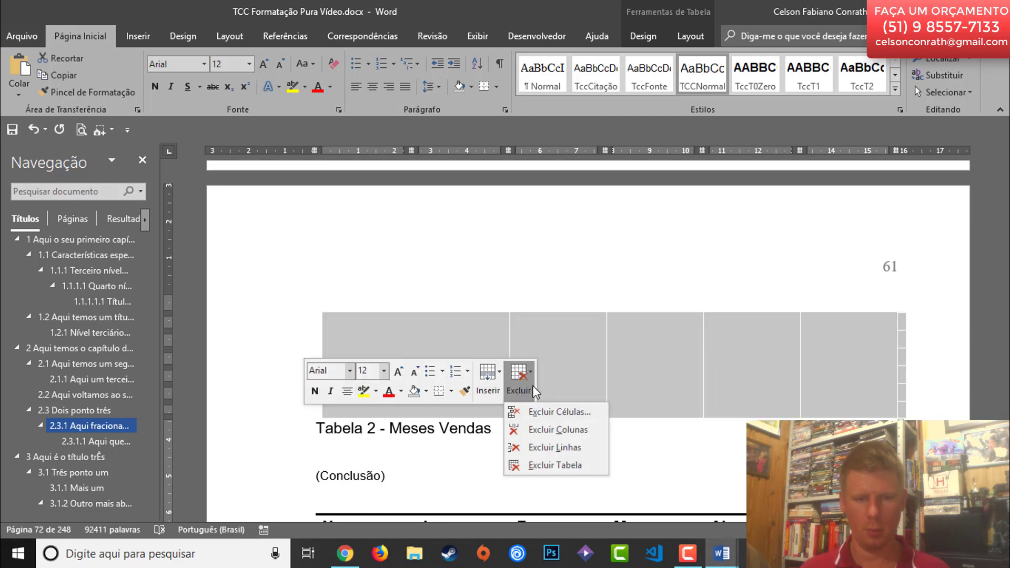
left_click(570, 451)
left_click(316, 288)
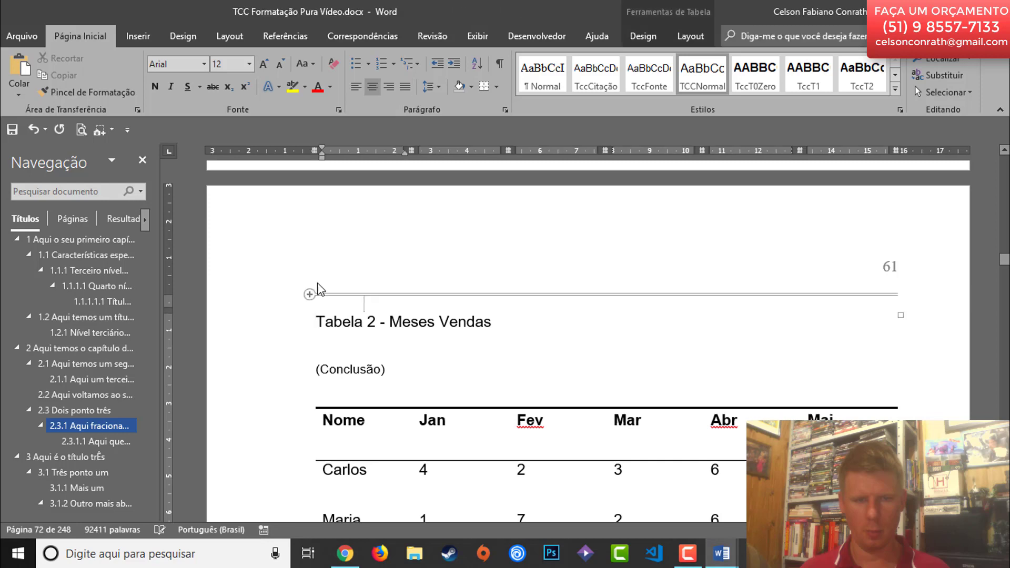
right_click(297, 303)
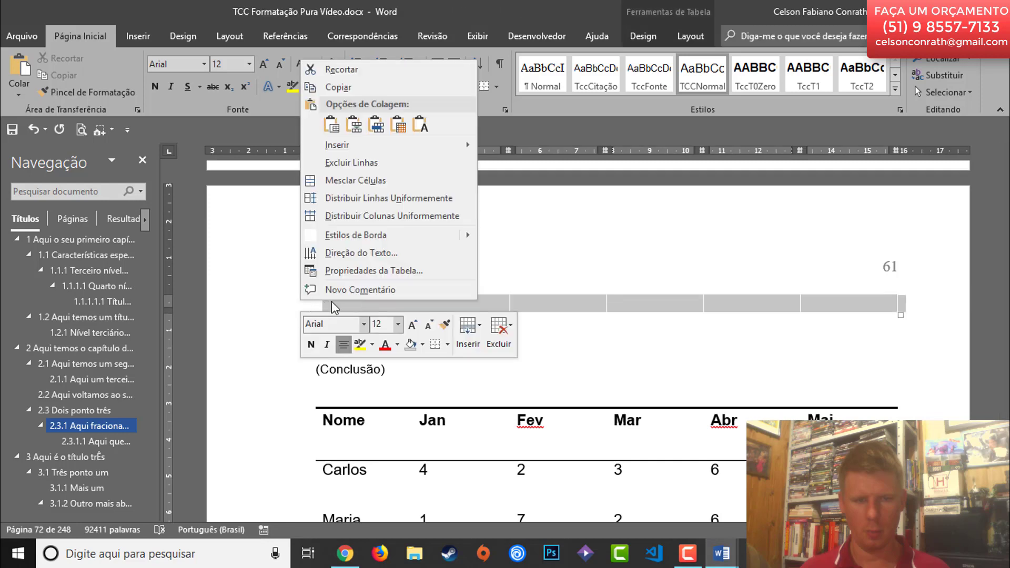
left_click(473, 333)
left_click(499, 332)
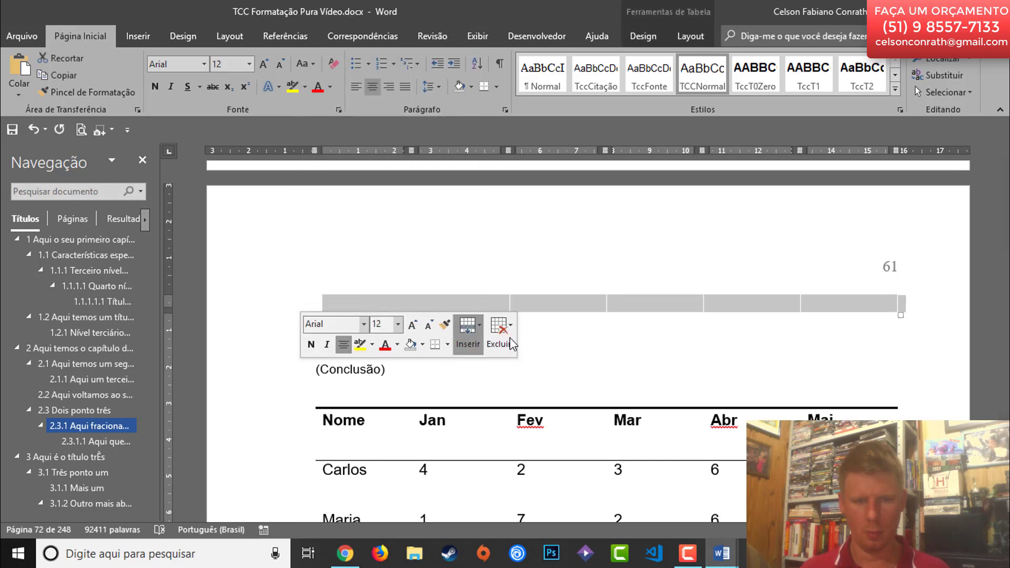
left_click(537, 401)
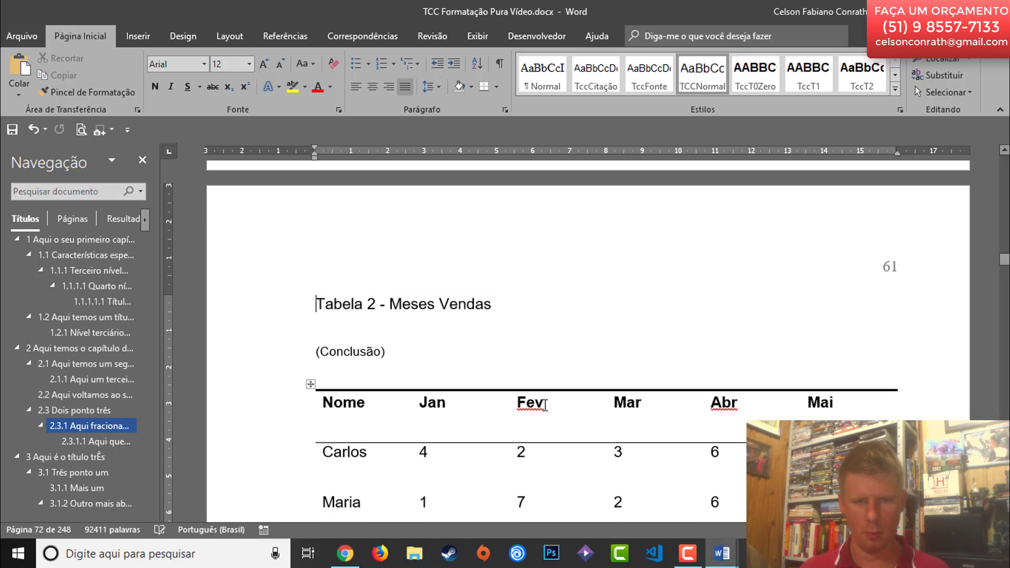
scroll(423, 405, "up", 3)
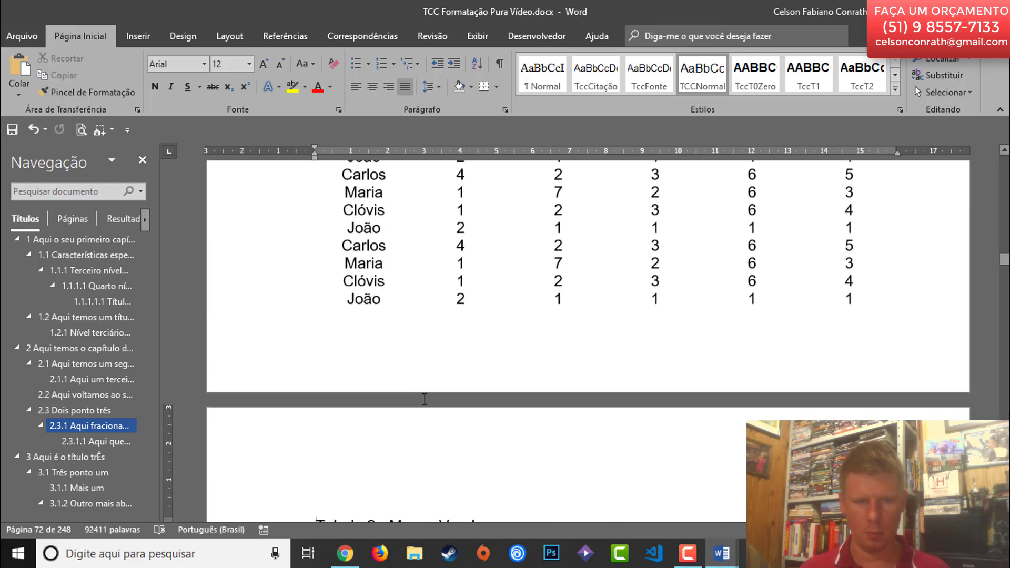
- Add a new row below the Clóvis row of the "(Conclusão)" table on page 61 and paste the cut Tabela 1 rows there
scroll(425, 396, "down", 3)
scroll(424, 397, "down", 2)
left_click(362, 281)
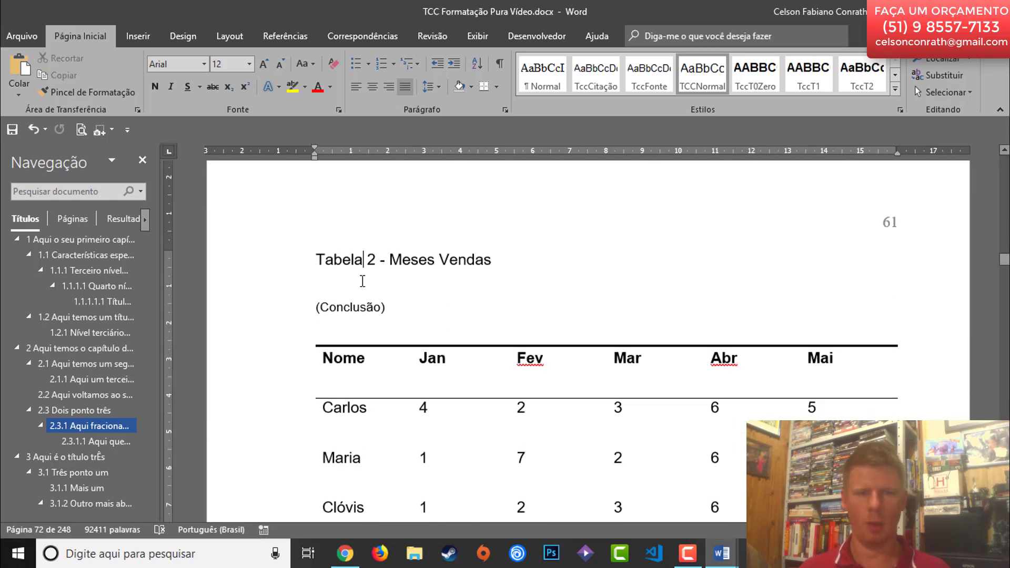
scroll(447, 307, "up", 10)
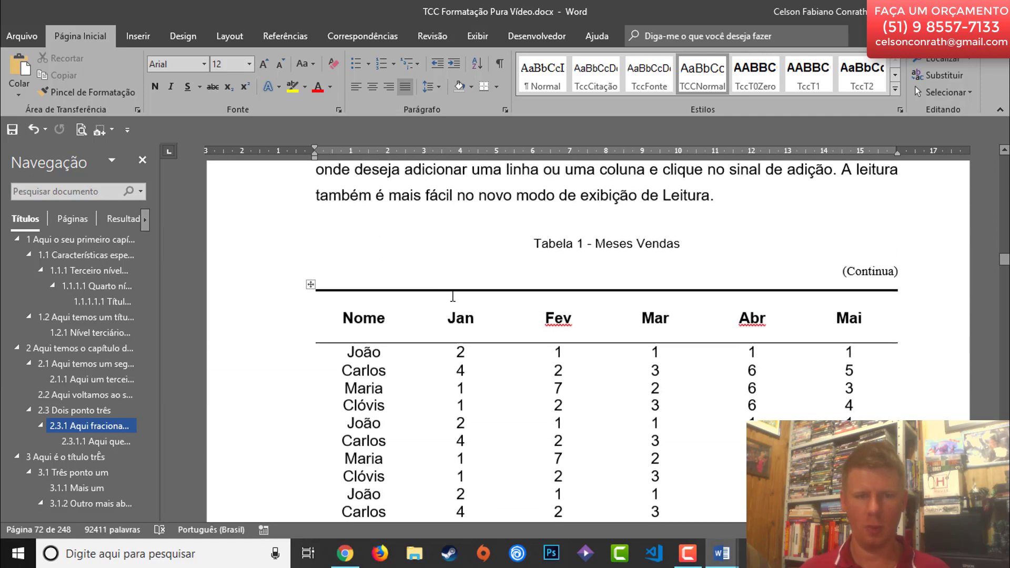
scroll(453, 292, "down", 10)
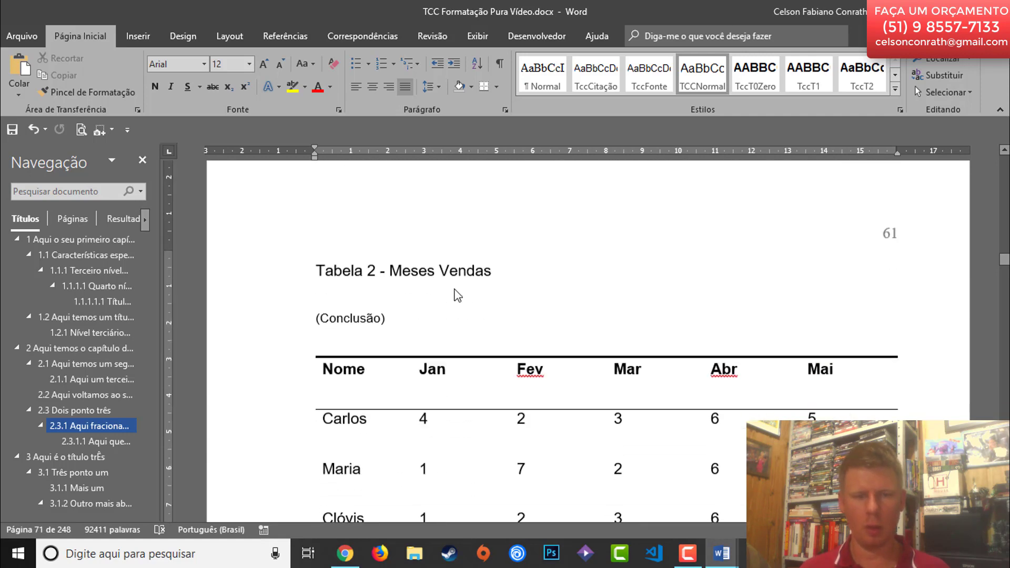
left_click(341, 351)
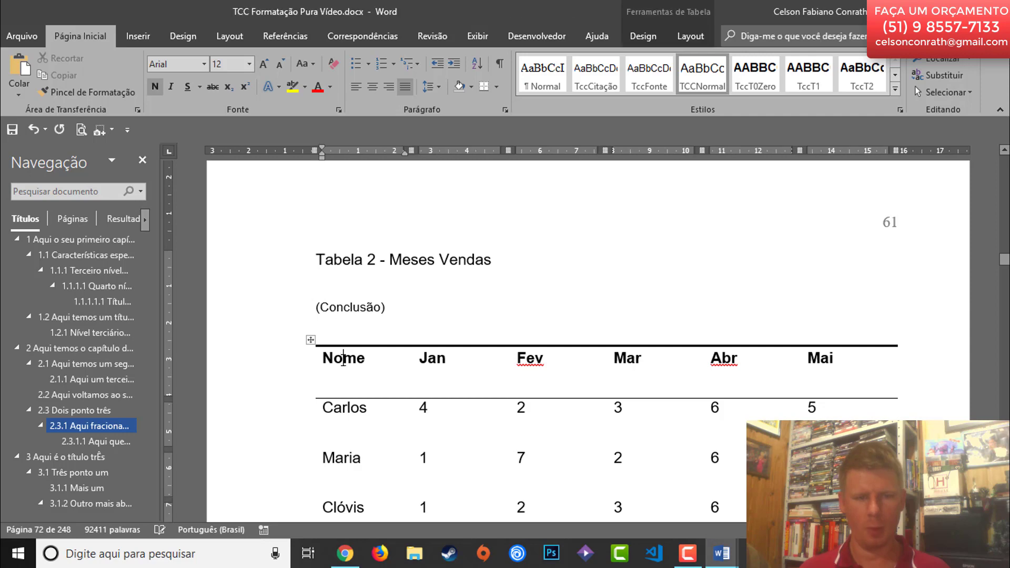
scroll(350, 345, "down", 3)
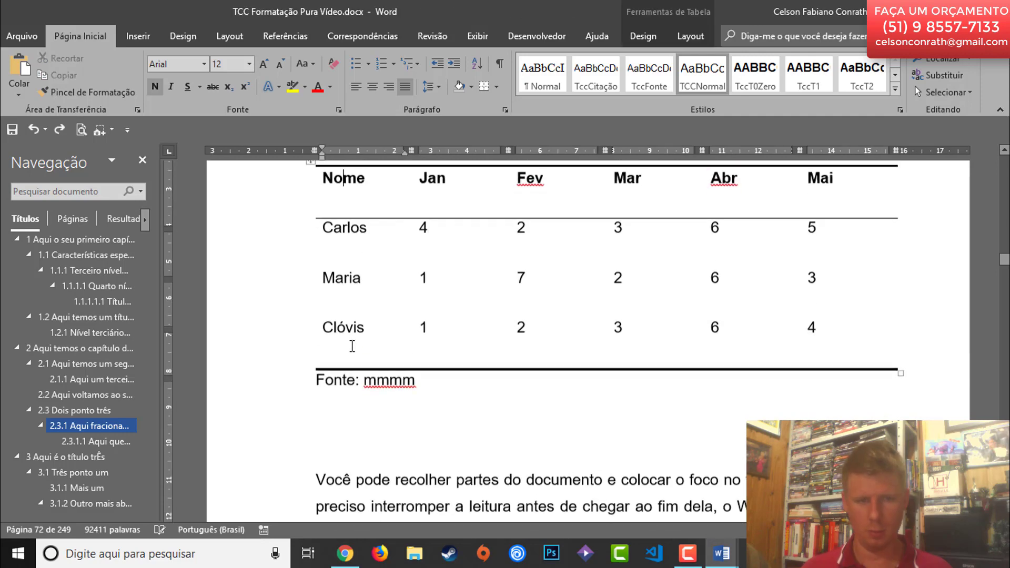
left_click(845, 337)
key("Tab")
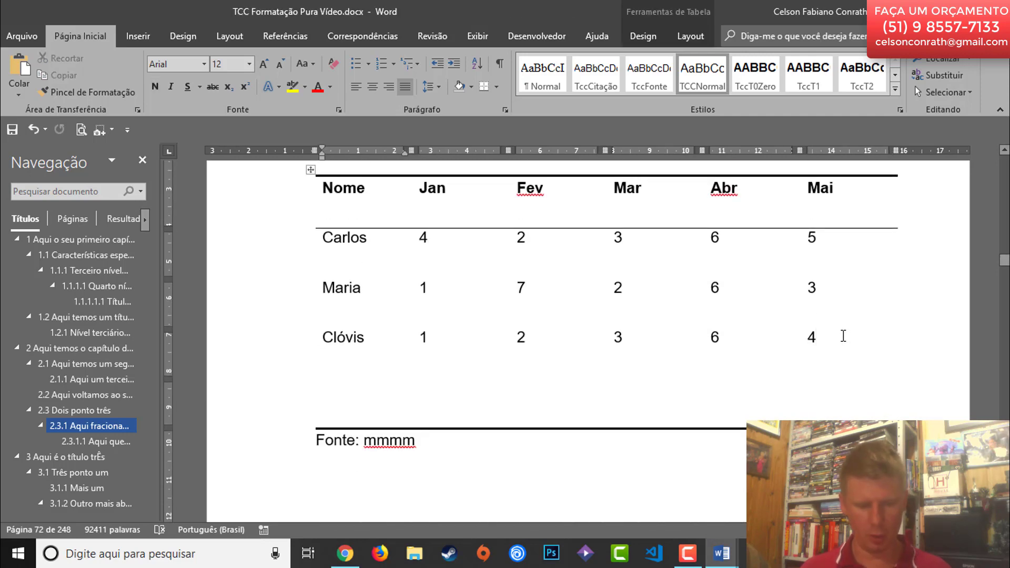
key("ctrl+v")
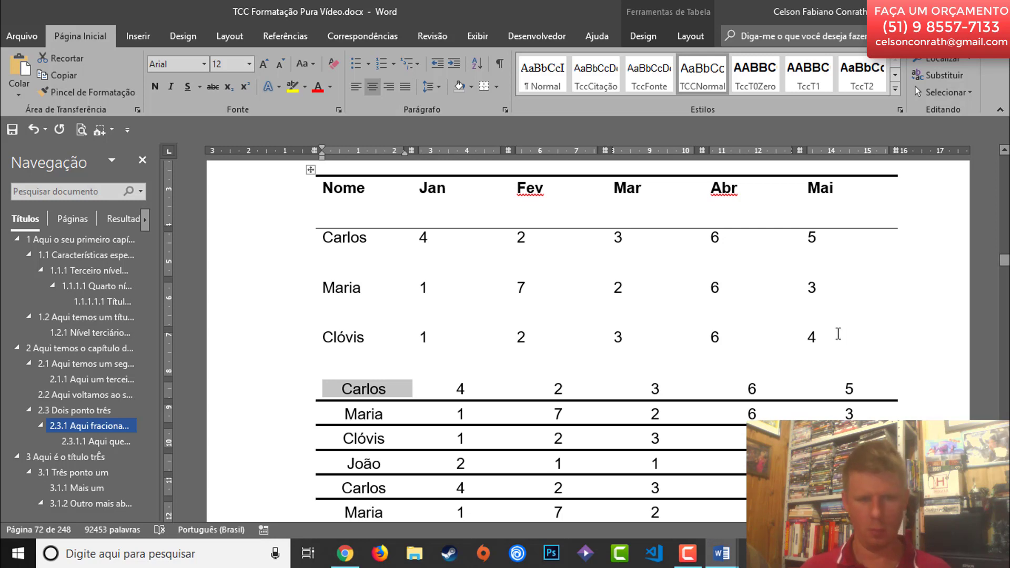
- Undo the last paste and paste the copied rows again so they join the continuation table below its empty row
key("ctrl+z")
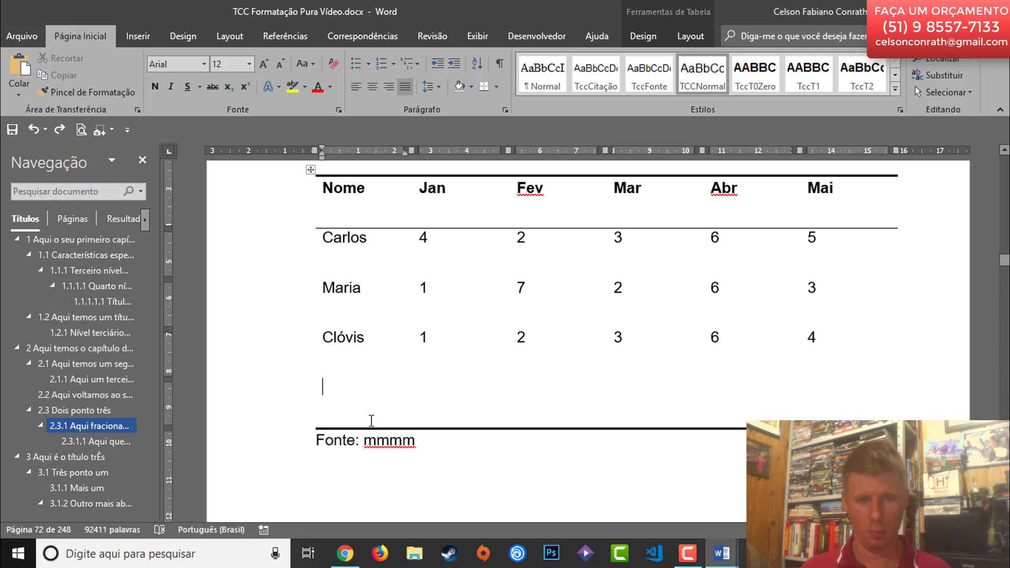
right_click(324, 384)
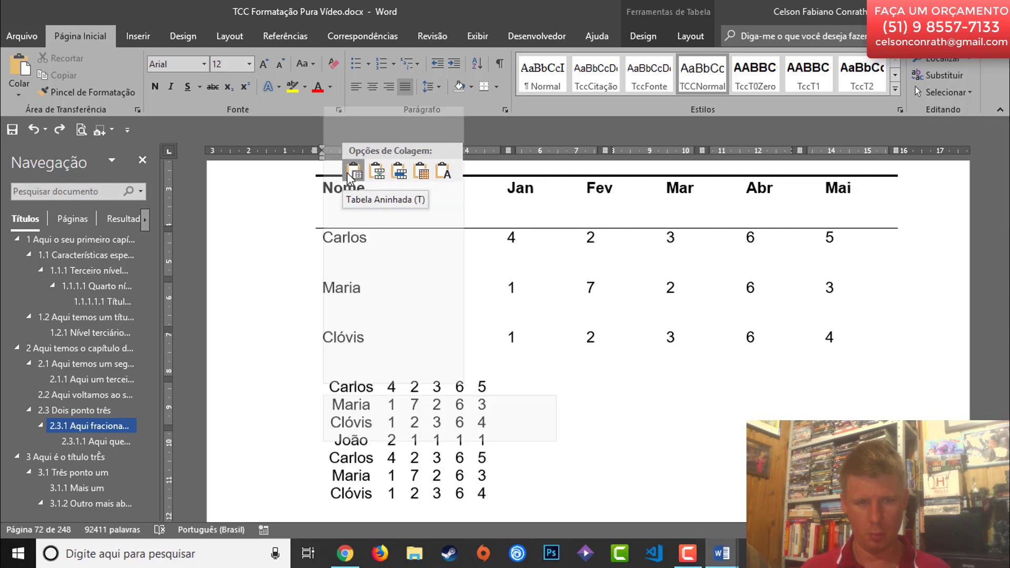
left_click(377, 172)
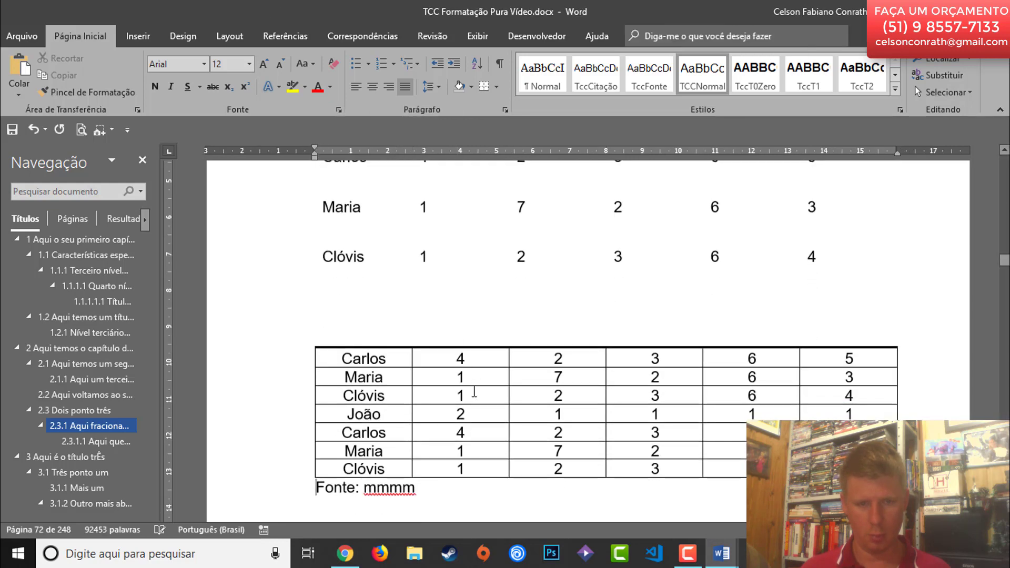
scroll(451, 286, "up", 3)
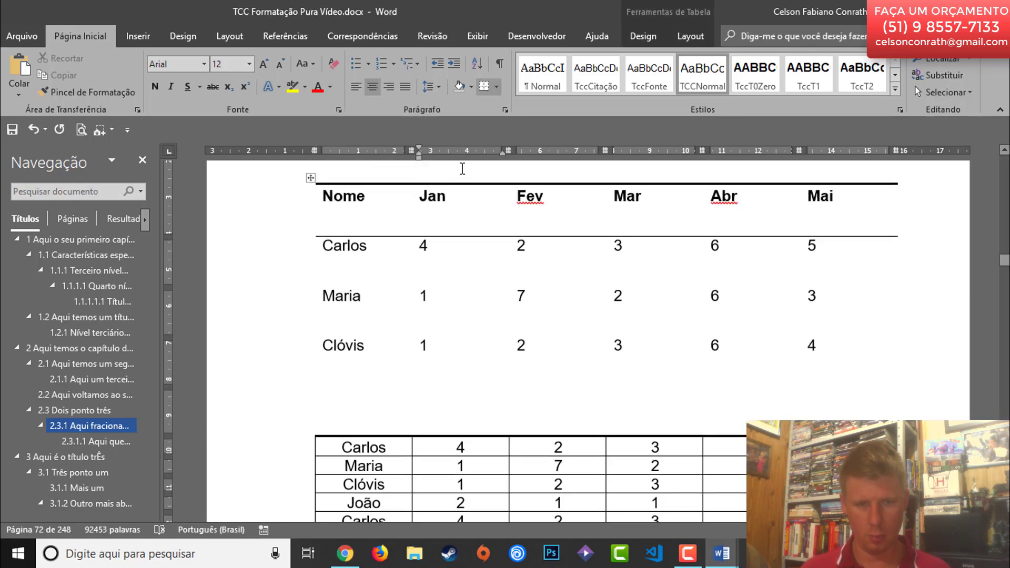
- Delete the empty row between the original rows and the pasted rows of the continuation table
left_click(470, 177)
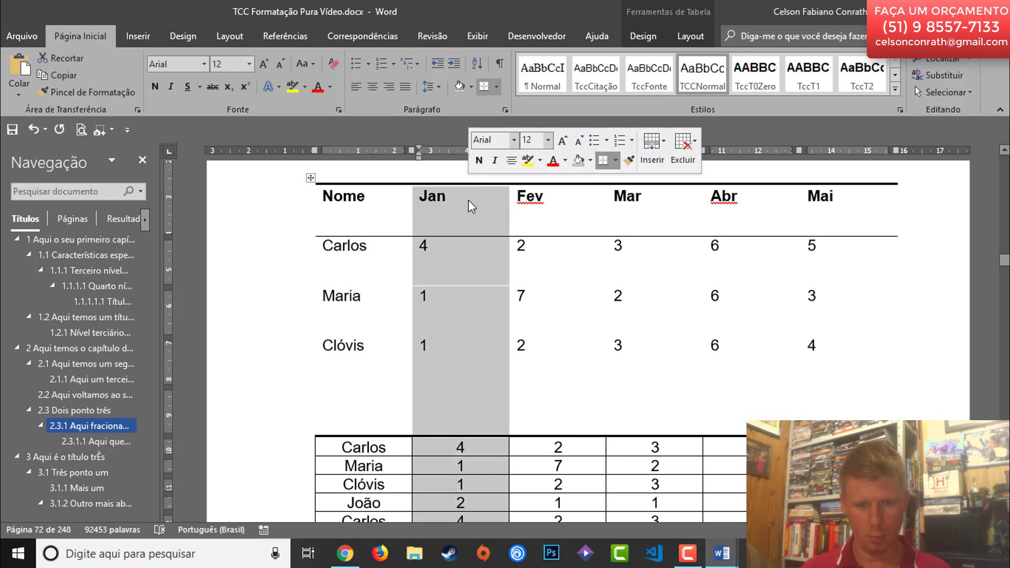
scroll(468, 206, "down", 3)
scroll(467, 245, "up", 3)
left_click(276, 400)
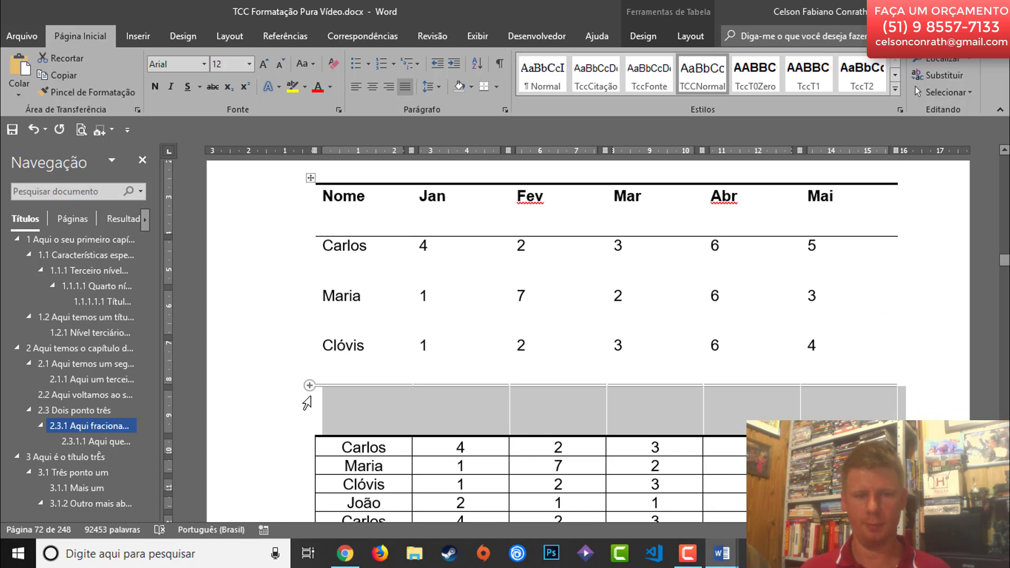
right_click(330, 394)
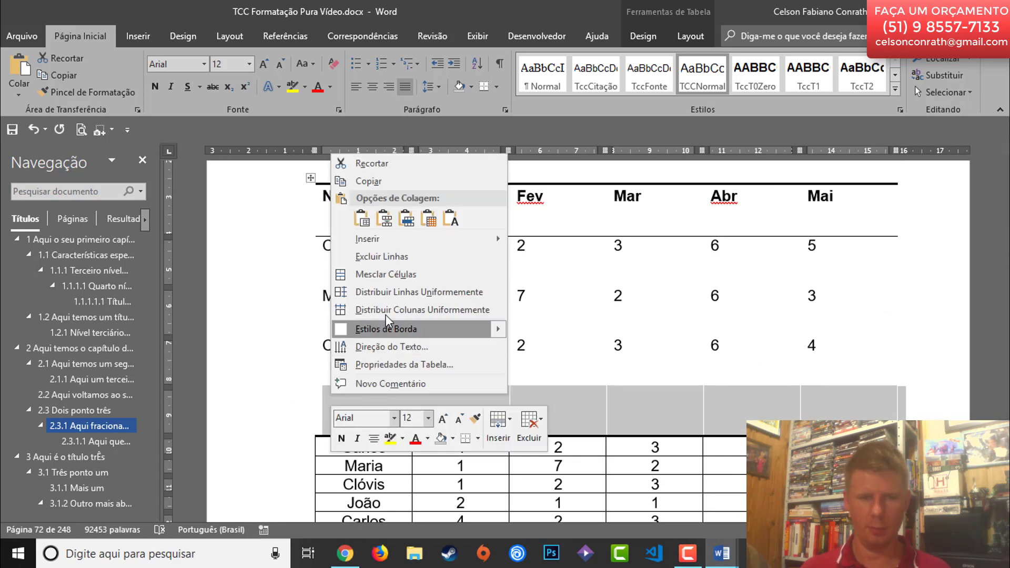
left_click(401, 262)
scroll(352, 342, "down", 1)
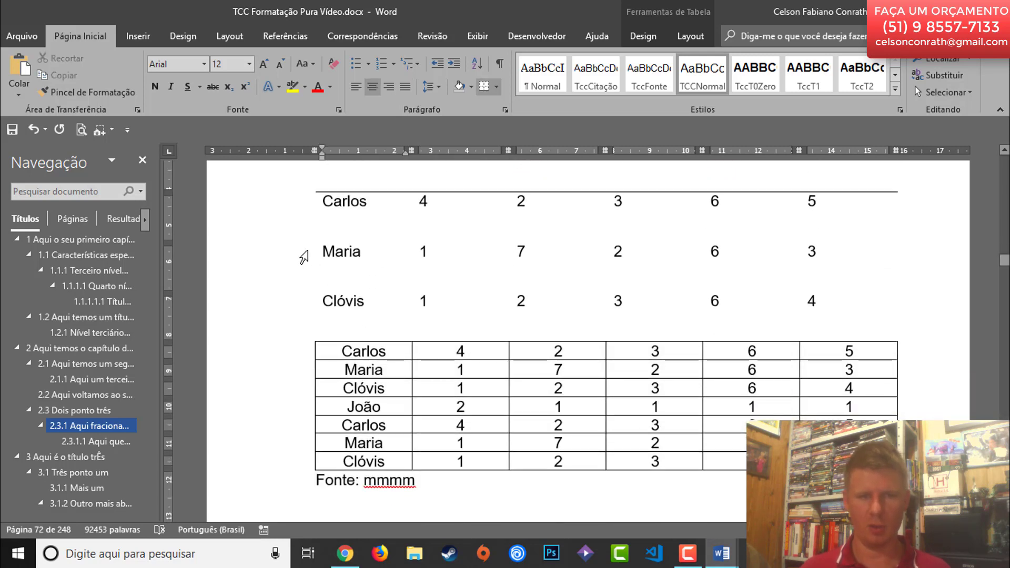
- Copy the formatting of the last two original rows onto all the pasted rows with the Format Painter
left_click(304, 258)
left_click_drag(305, 290, 305, 313)
left_click(68, 96)
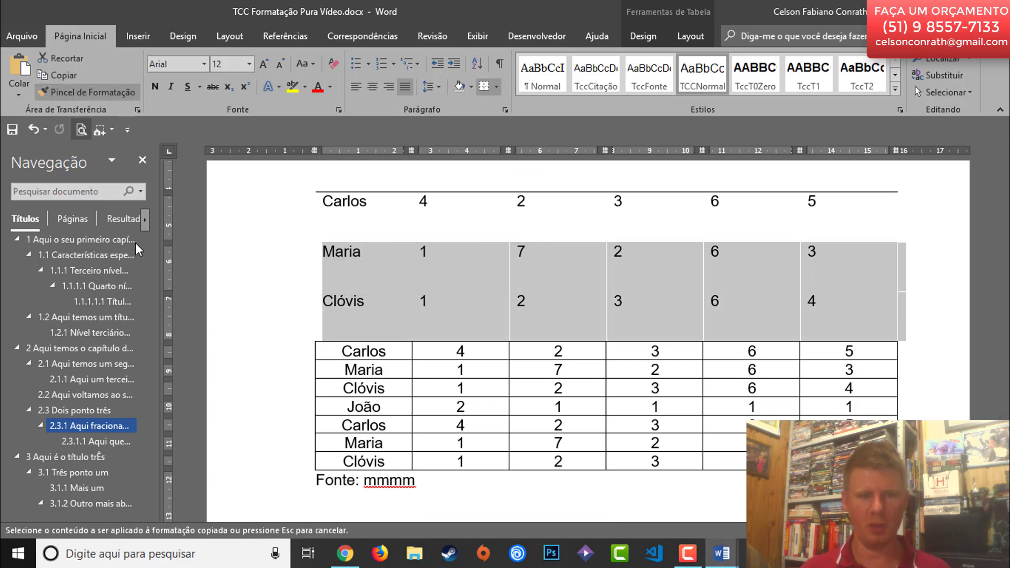
mouse_move(290, 354)
left_mouse_down()
mouse_move(328, 478)
mouse_move(333, 463)
left_mouse_up()
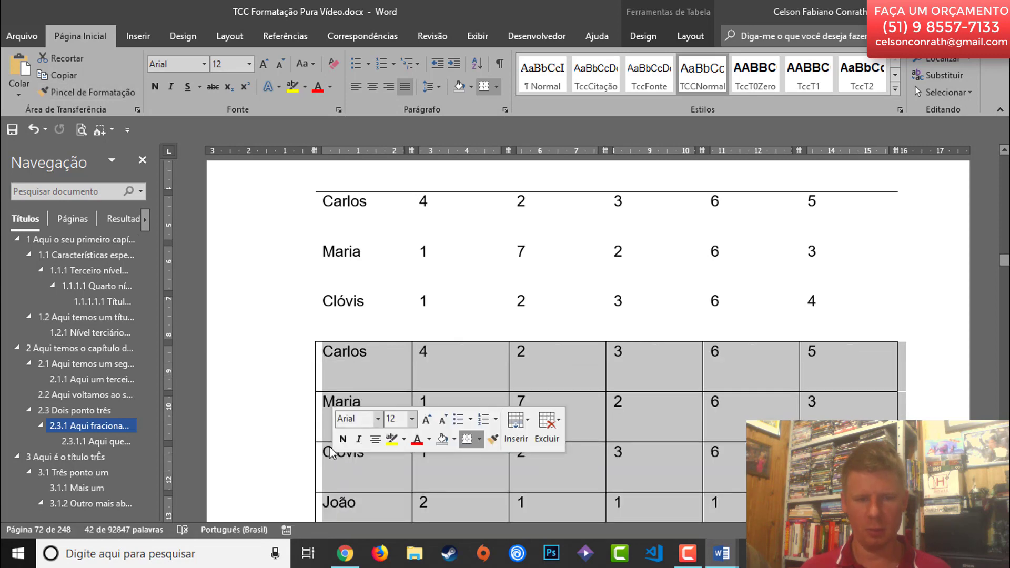
- Examine the spacing and alignment of the continuation table and compare them with the first part on the previous page
scroll(334, 405, "down", 5)
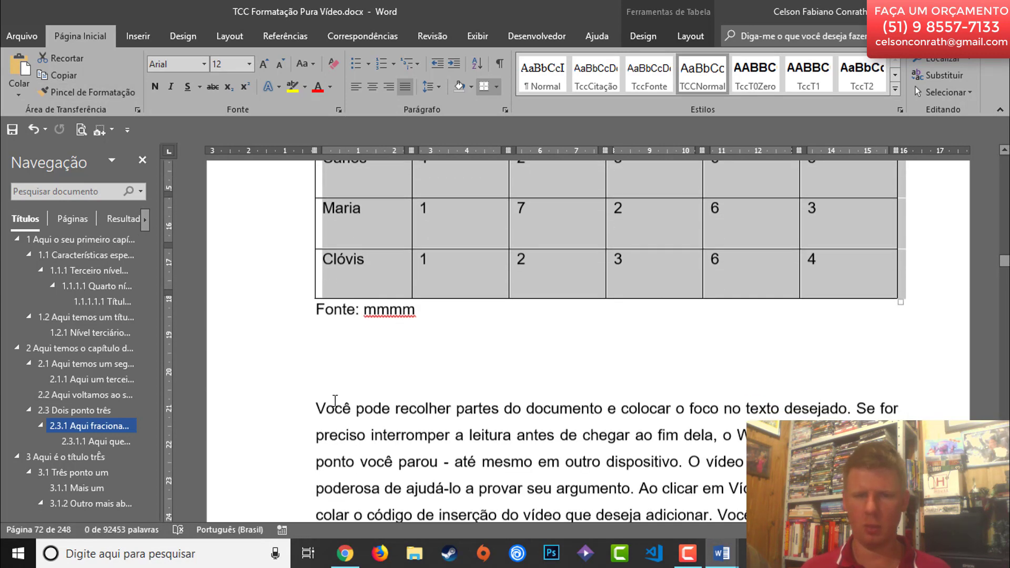
scroll(333, 392, "up", 7)
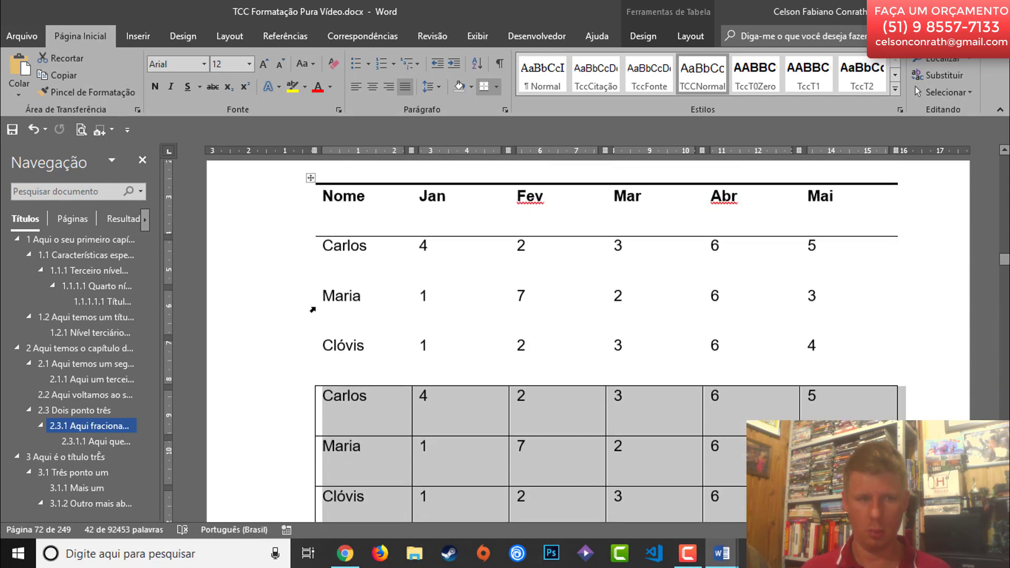
scroll(247, 289, "up", 5)
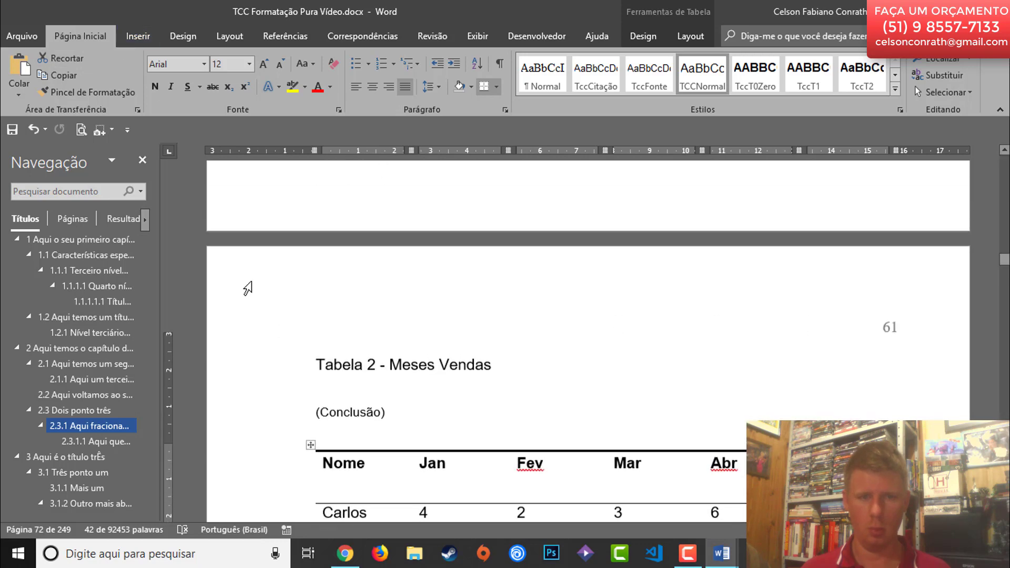
scroll(247, 288, "up", 8)
scroll(259, 293, "down", 7)
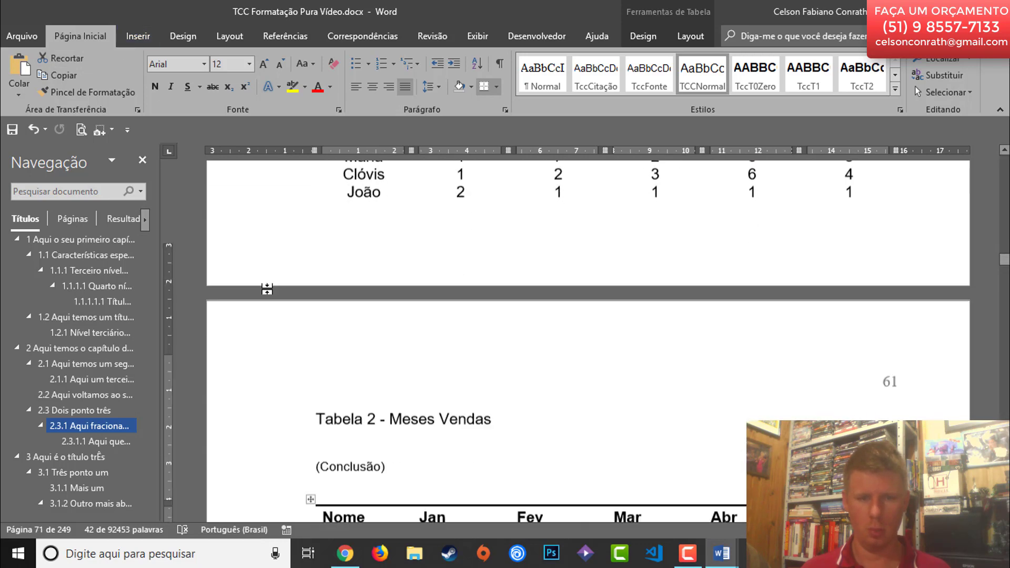
scroll(263, 292, "down", 5)
scroll(263, 295, "up", 3)
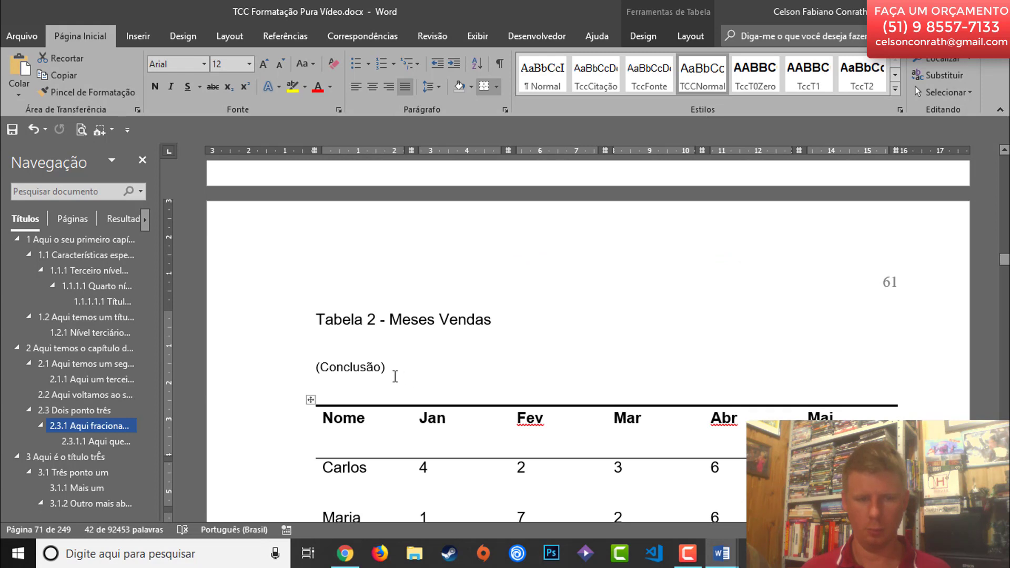
scroll(395, 376, "down", 3)
- Set the paragraph spacing after to 0 pt and the line spacing to Simples for the whole continuation table
left_click(325, 303)
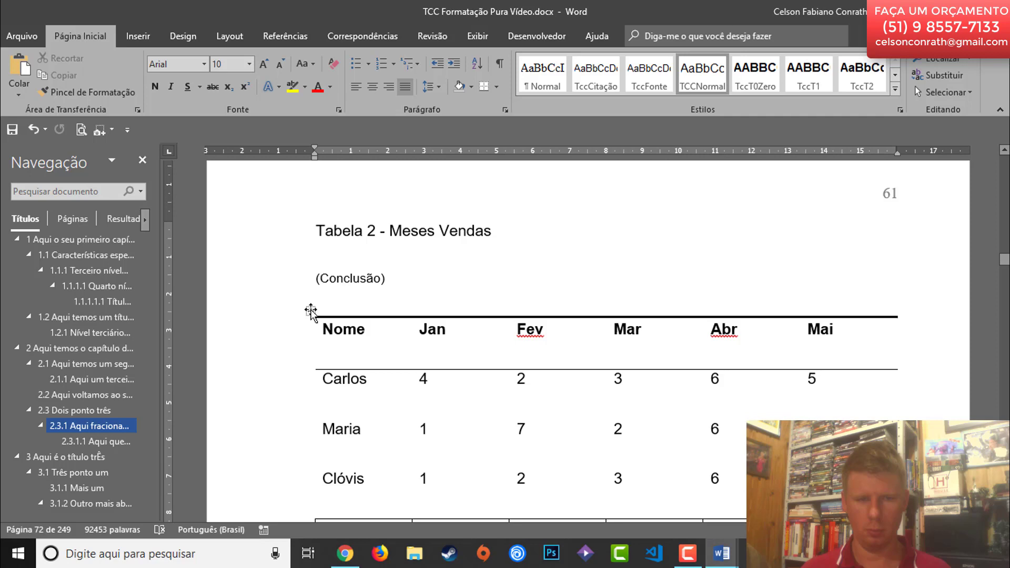
left_click(311, 310)
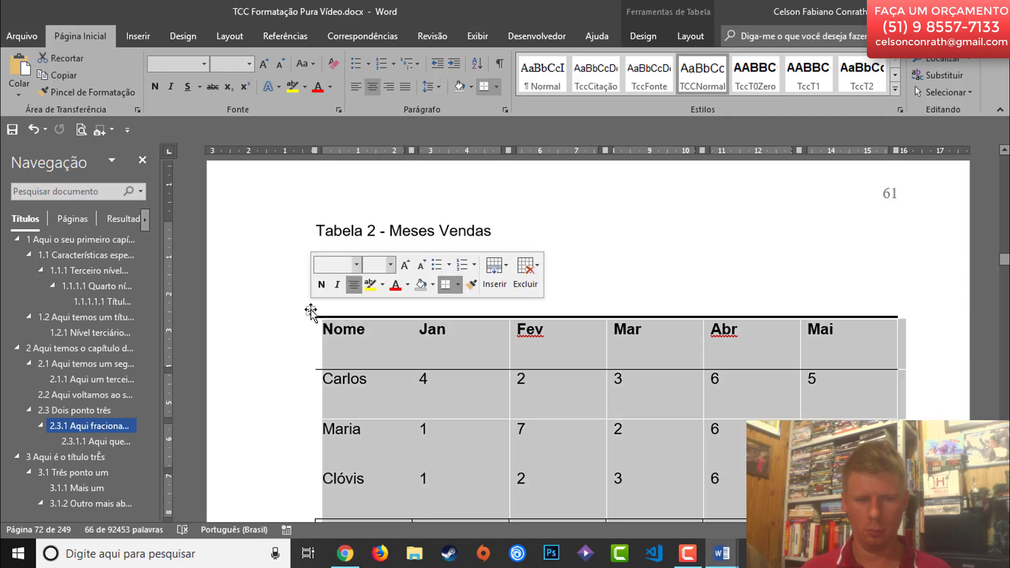
left_click(505, 111)
left_click(726, 260)
left_click(725, 259)
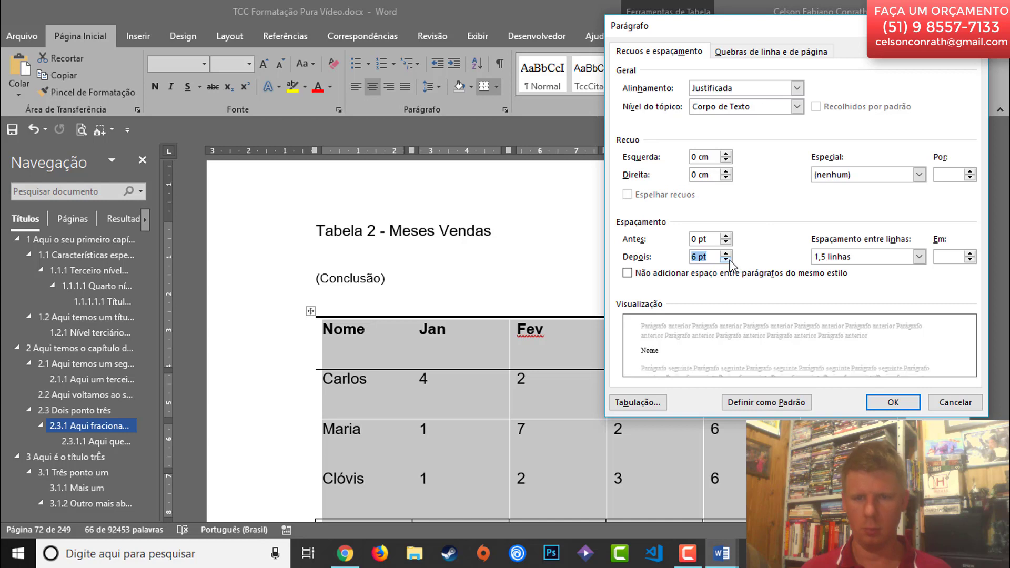
left_click(726, 260)
left_click(726, 259)
left_click(726, 254)
left_click(919, 257)
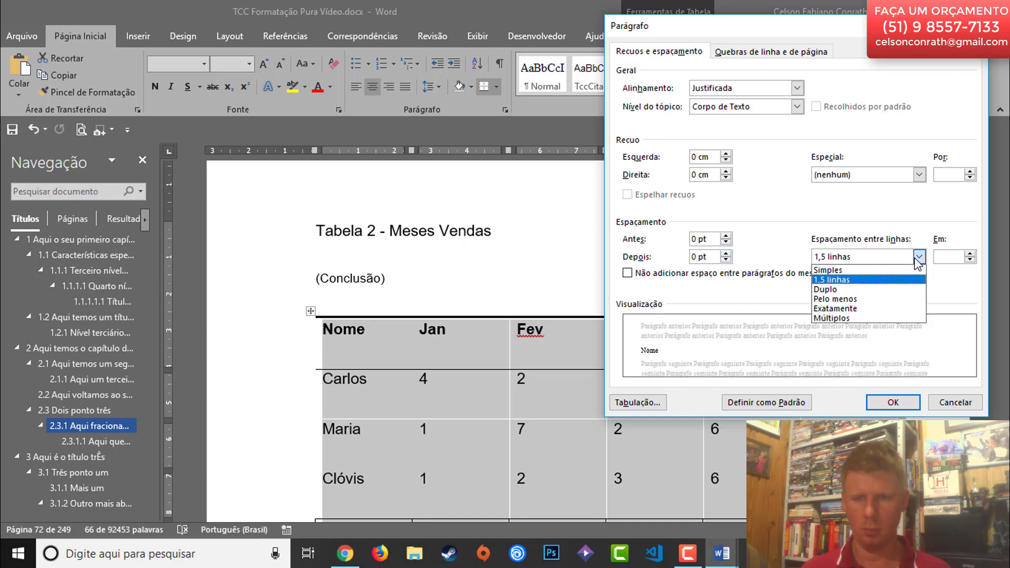
left_click(865, 270)
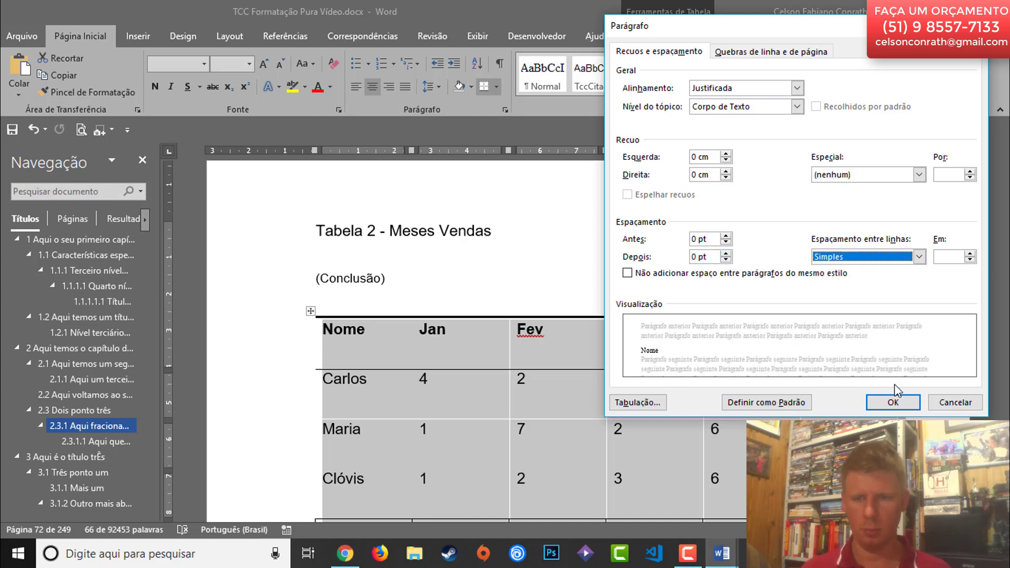
- Set the paragraph alignment of the whole continuation table to Centralizada and apply the paragraph settings
left_click(796, 88)
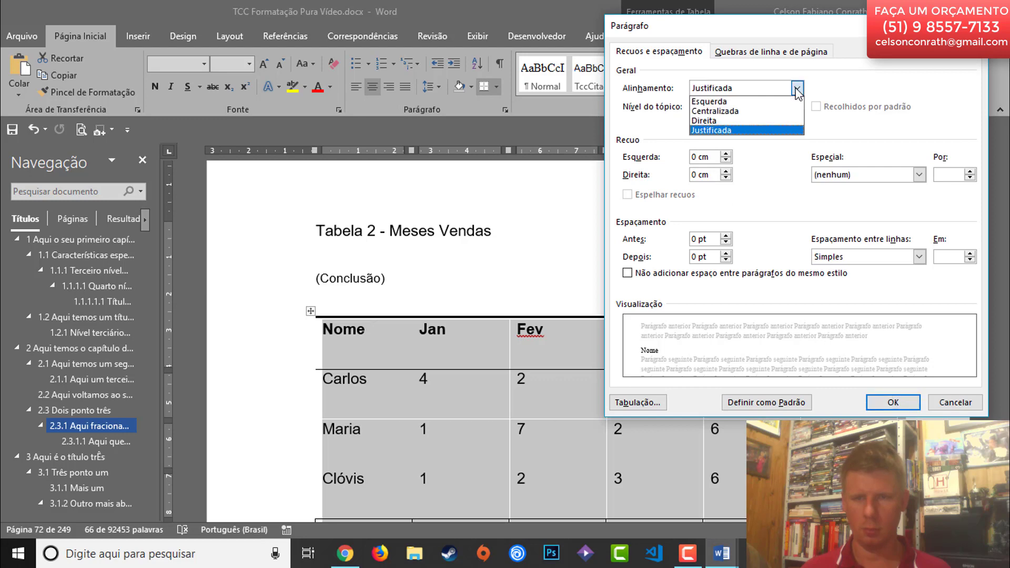
left_click(755, 111)
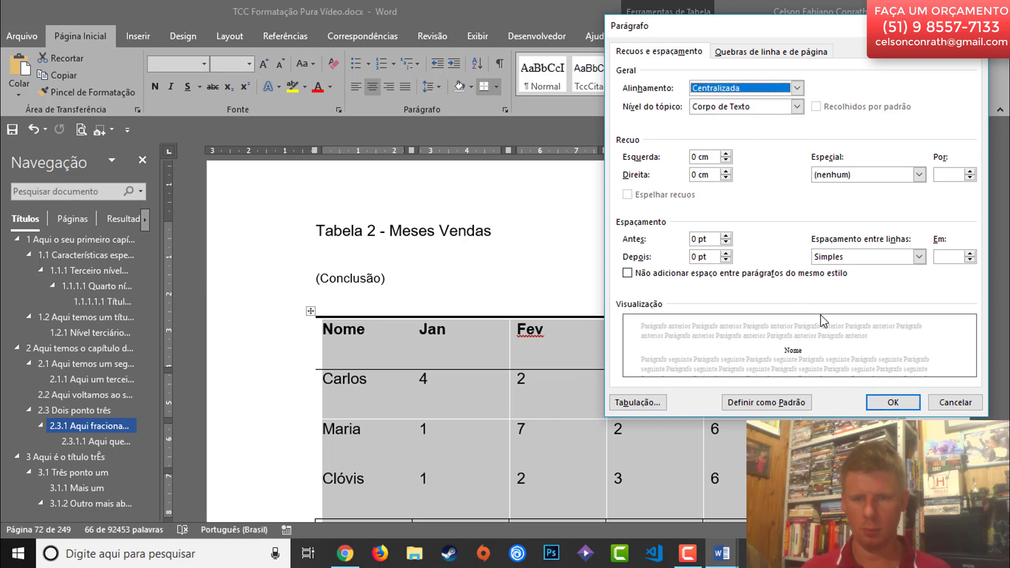
left_click(884, 401)
left_click(381, 425)
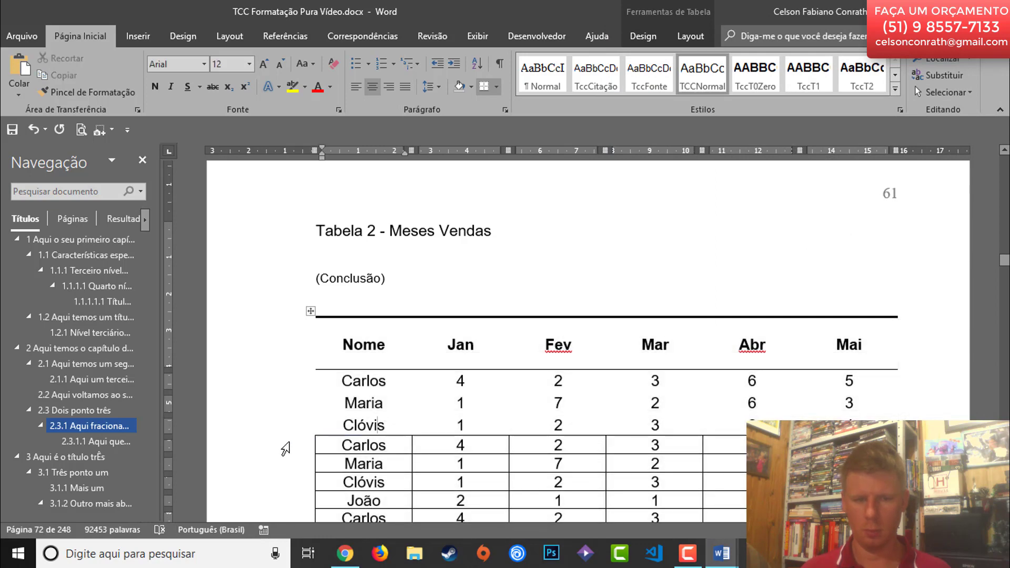
- Remove all borders from the seven pasted rows of the continuation table
left_click_drag(286, 448, 296, 392)
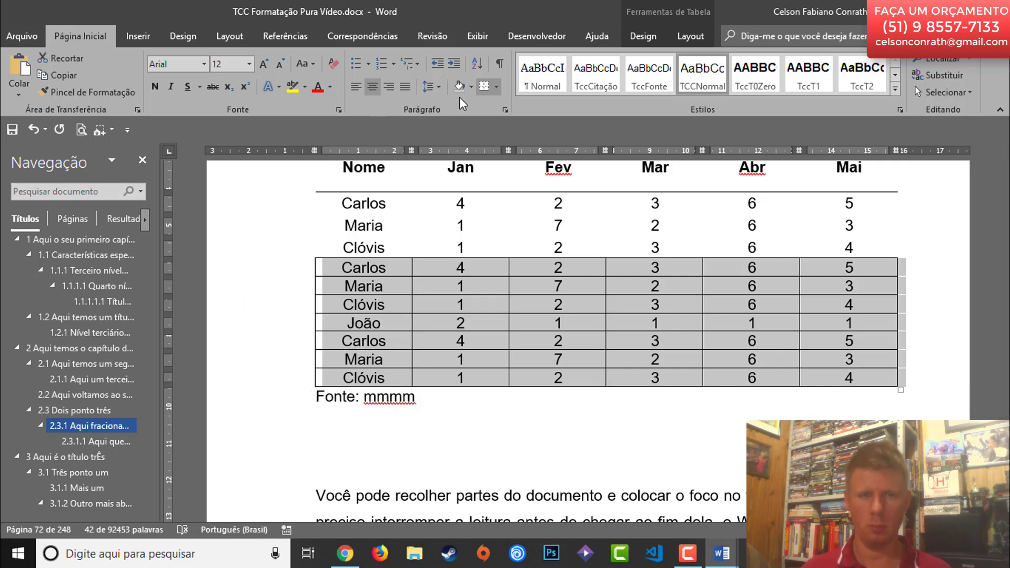
left_click(497, 88)
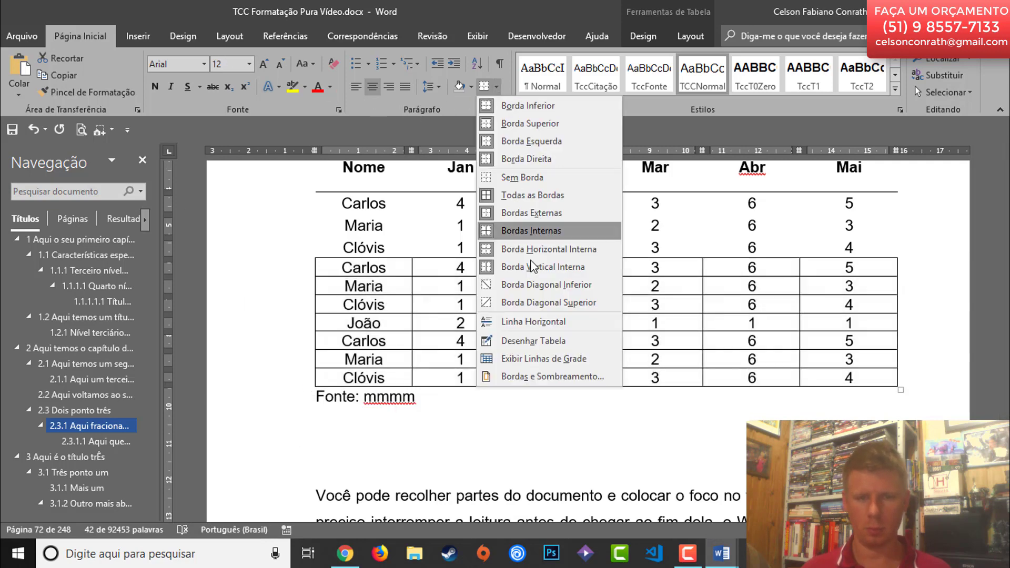
left_click(534, 173)
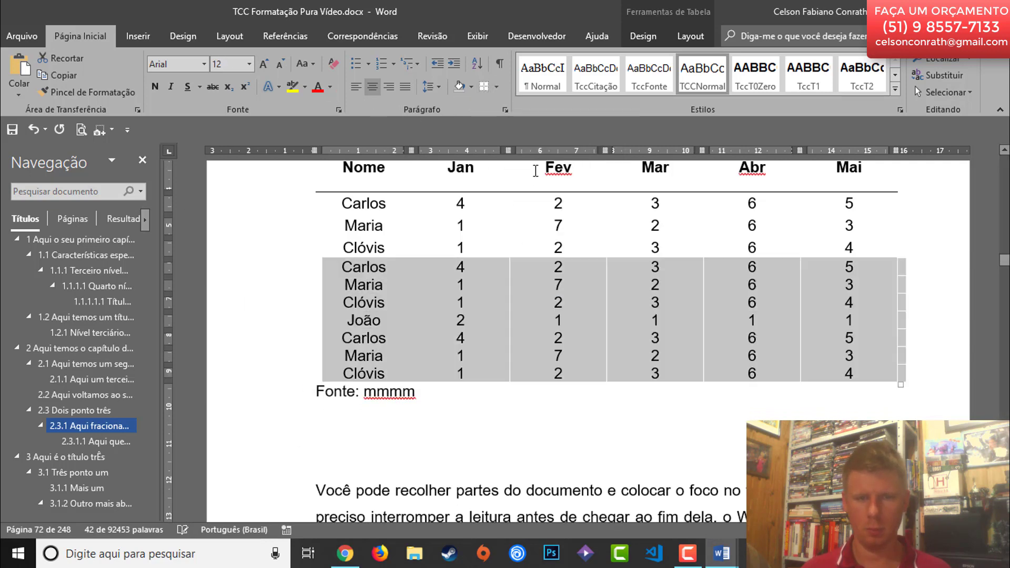
left_click(430, 405)
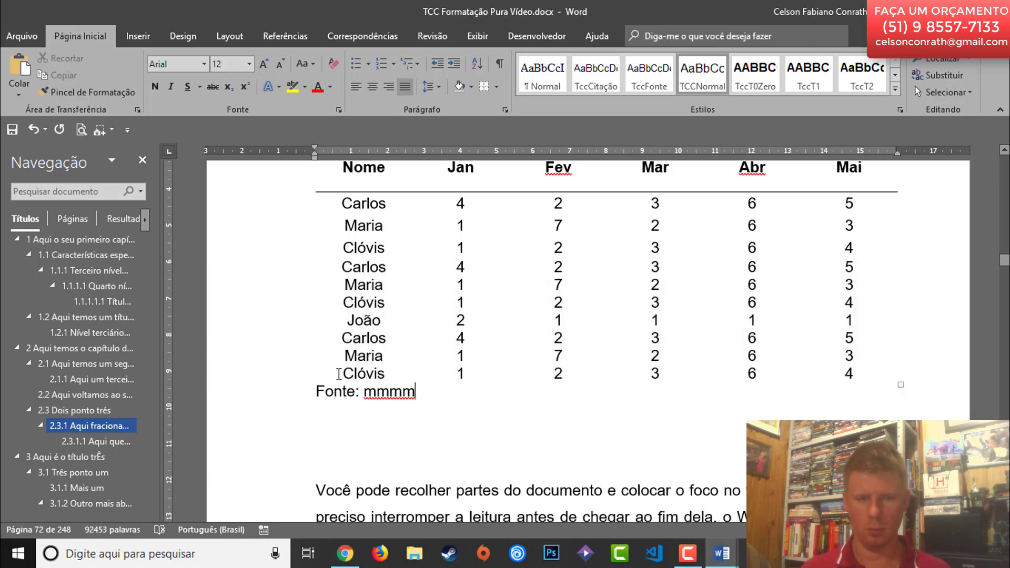
- Add a bottom border to the last row of the continuation table
mouse_move(339, 374)
left_mouse_down()
mouse_move(558, 354)
mouse_move(846, 376)
left_mouse_up()
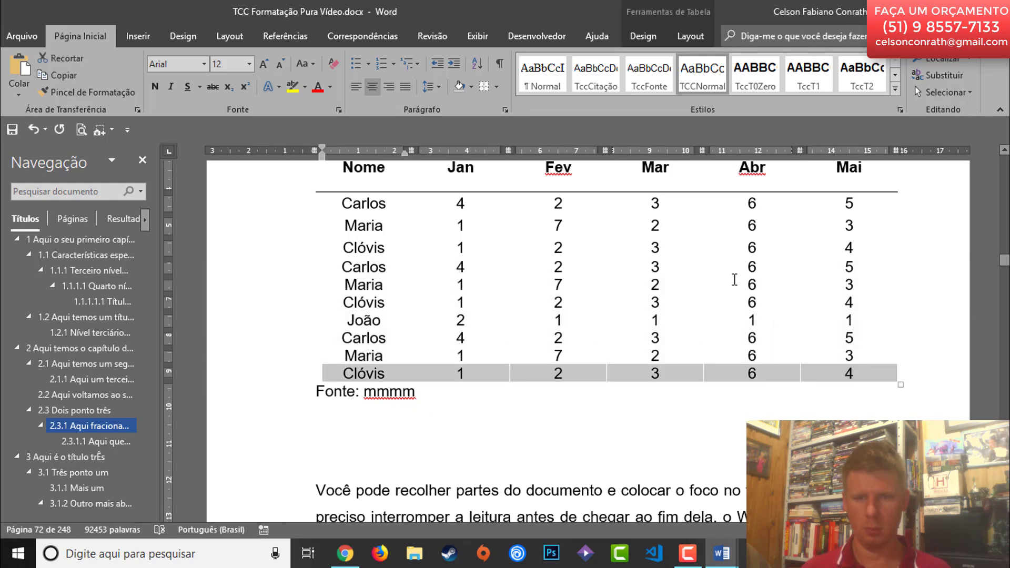
right_click(849, 376)
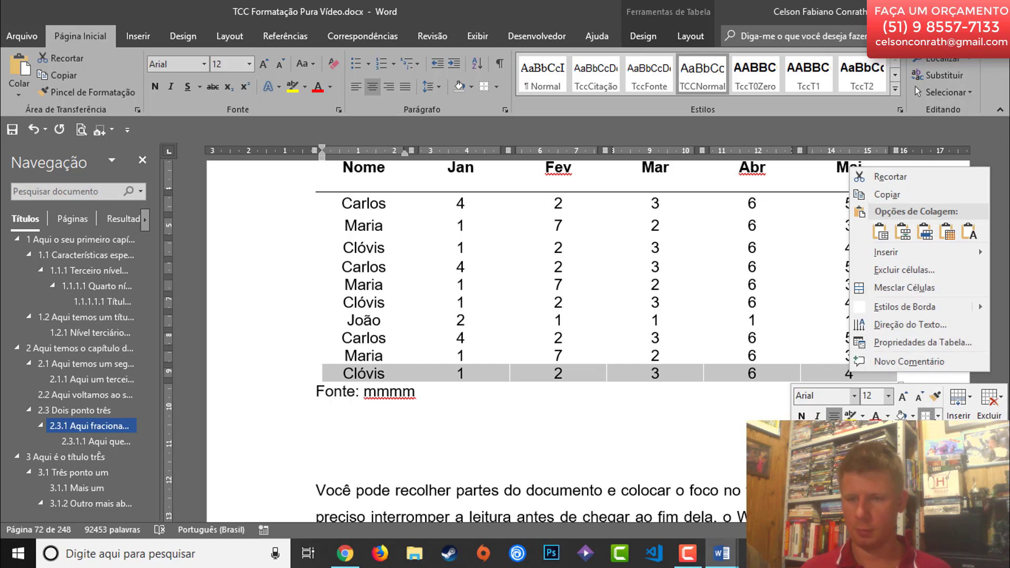
left_click(925, 416)
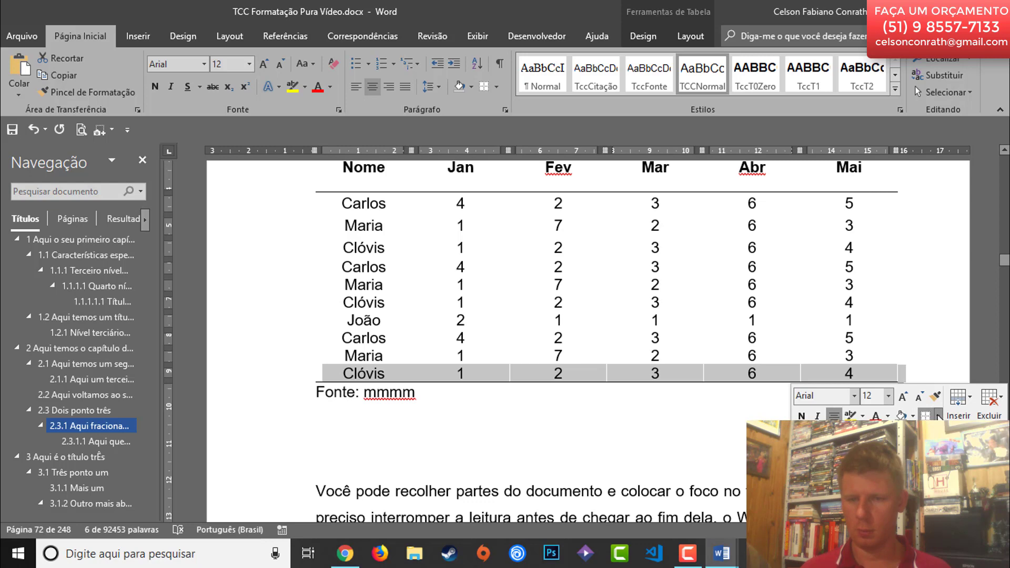
left_click(481, 522)
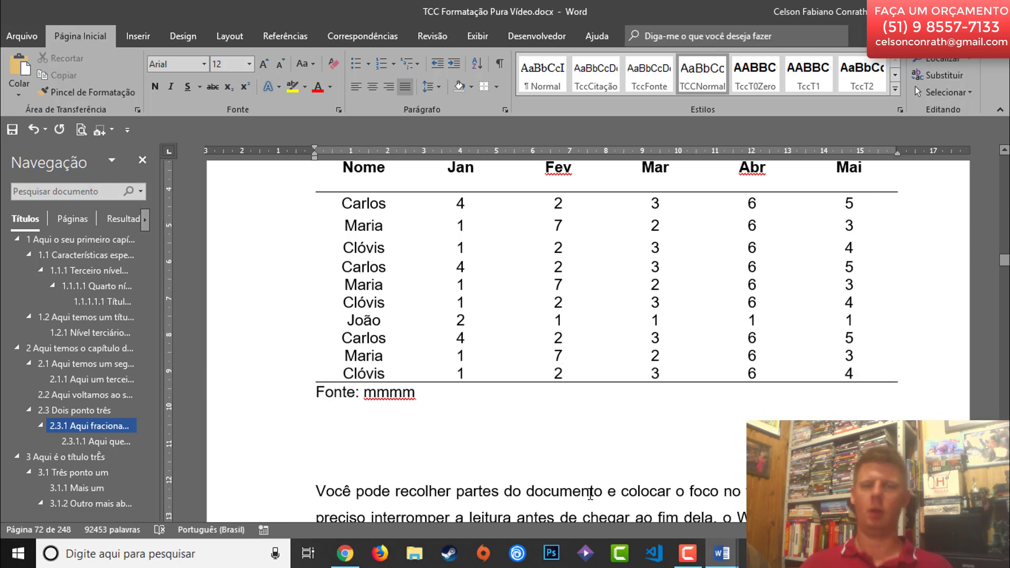
- Replace the caption above the continuation table with a copy of the first part's "Tabela 1 - Meses Vendas" caption
scroll(592, 489, "up", 4)
scroll(593, 442, "up", 1)
scroll(591, 438, "down", 4)
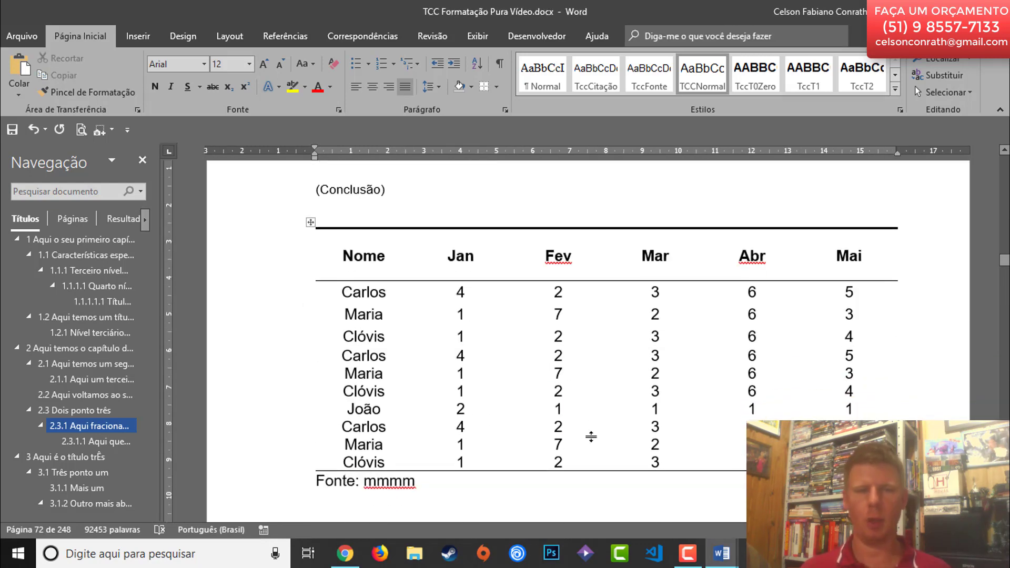
scroll(586, 435, "up", 2)
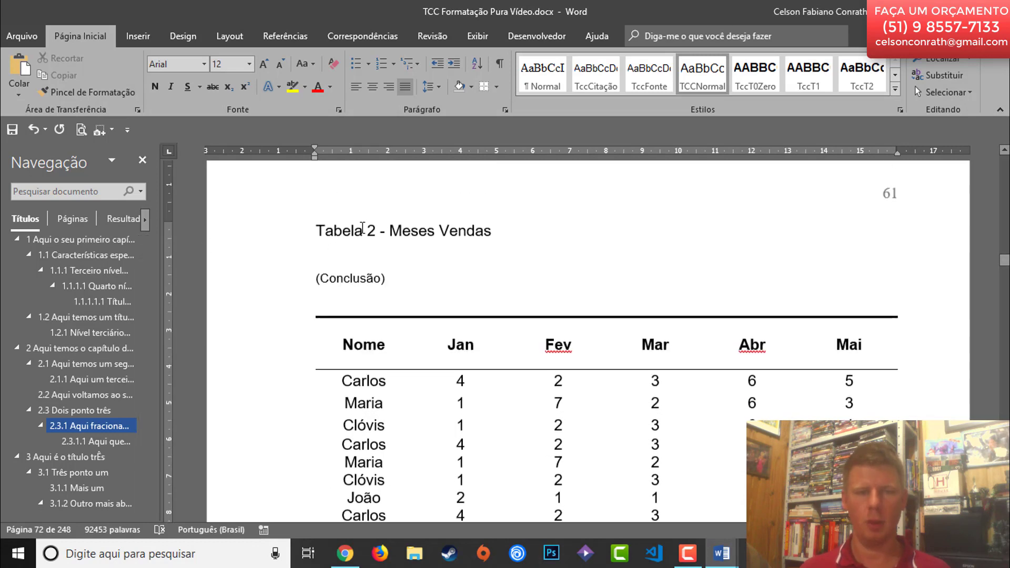
scroll(379, 247, "up", 10)
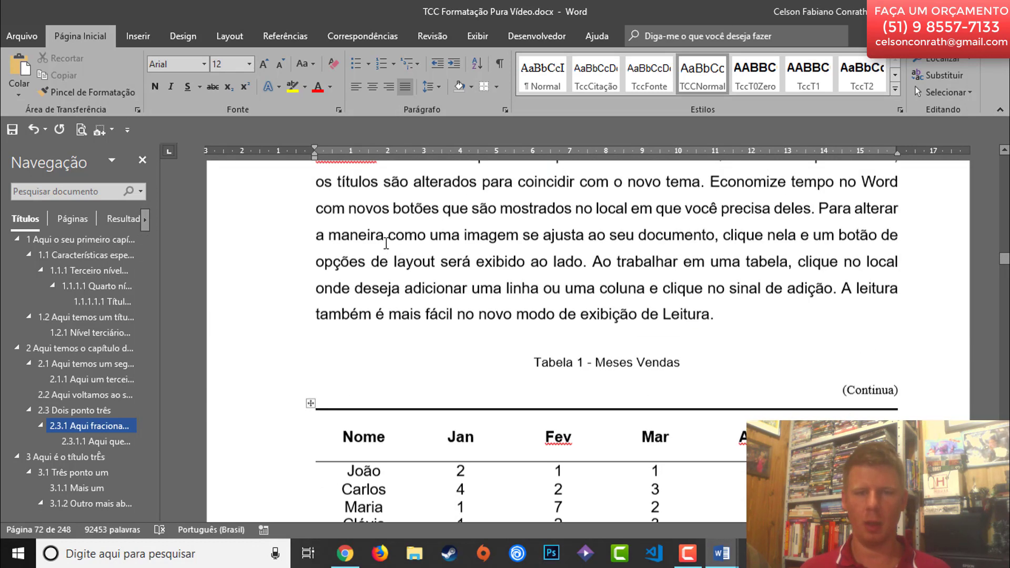
left_click_drag(536, 394, 714, 388)
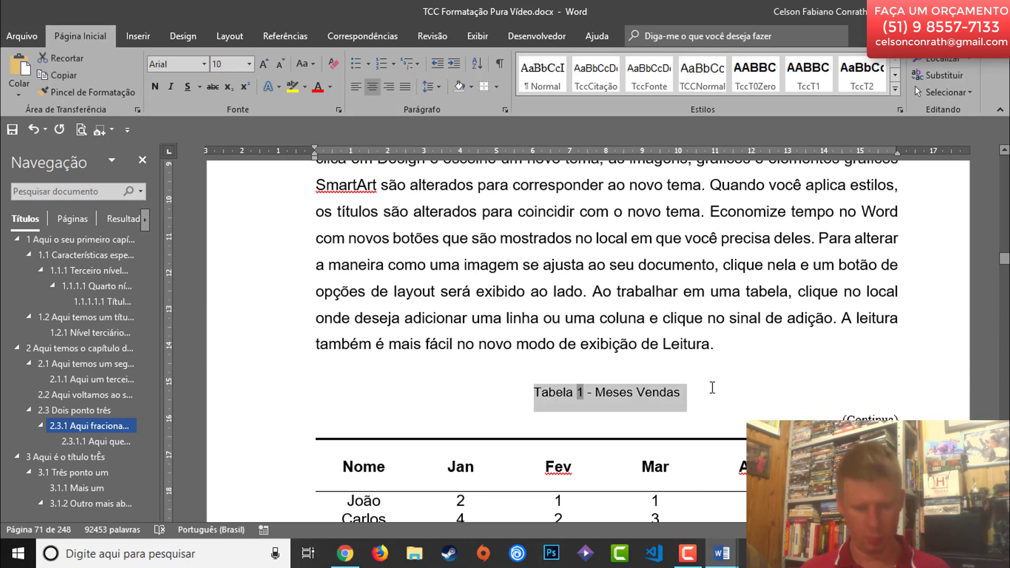
scroll(646, 397, "down", 3)
scroll(646, 397, "down", 7)
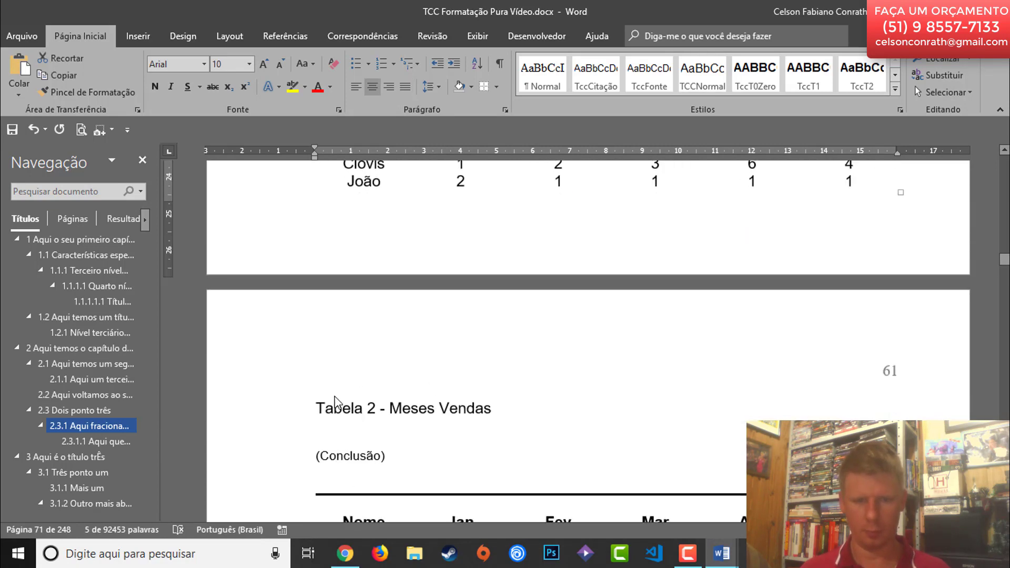
left_click_drag(318, 406, 500, 399)
key("ctrl+v")
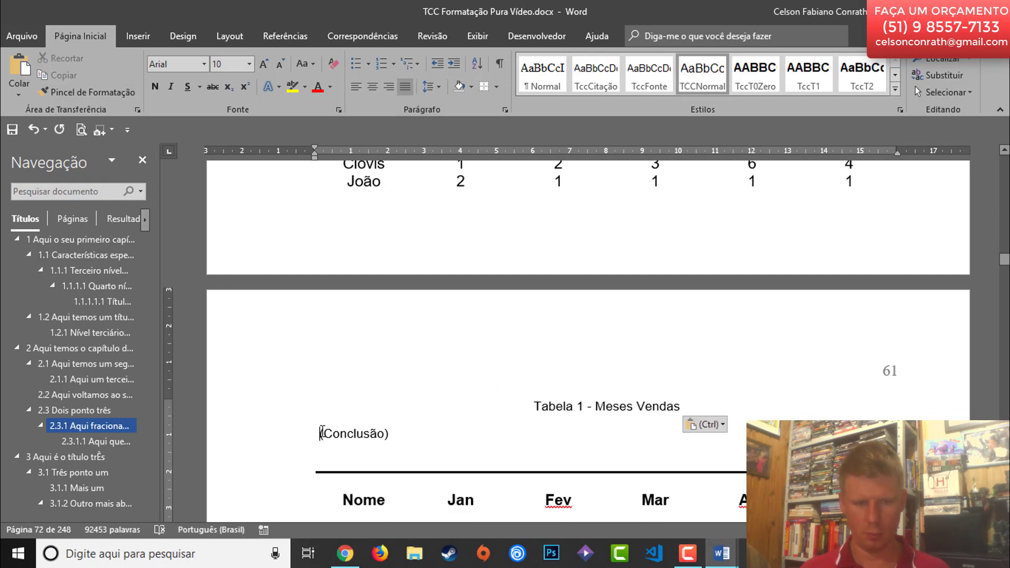
- Align the "(Conclusão)" label above the continuation table to the right
key("Delete")
key("Delete")
key("Delete")
key("Delete")
key("Delete")
key("Delete")
key("Delete")
key("Delete")
key("Delete")
key("Delete")
key("Delete")
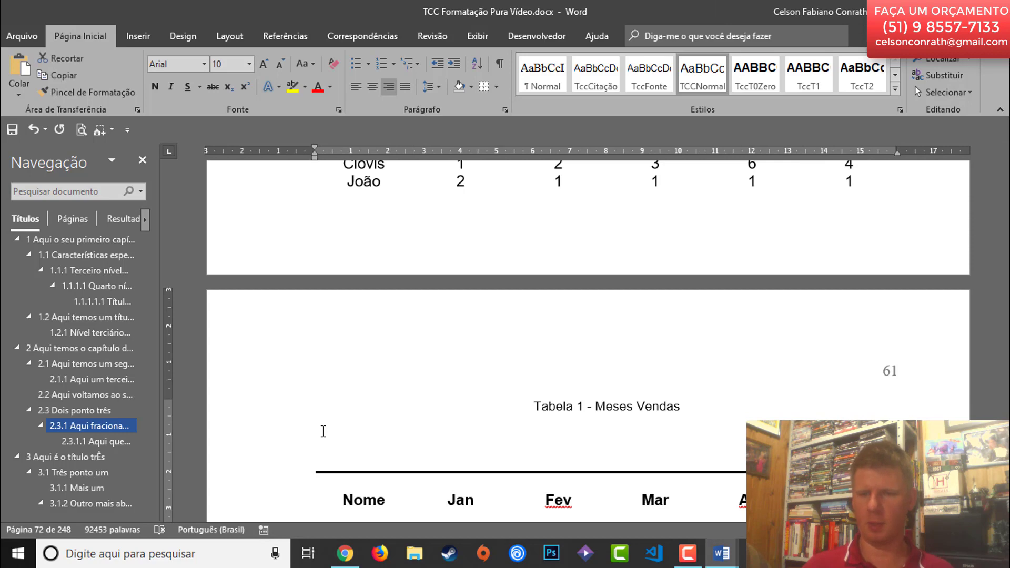
- Set the "(Conclusão)" label's line spacing to Simples and its spacing after to 0 pt
left_click(506, 110)
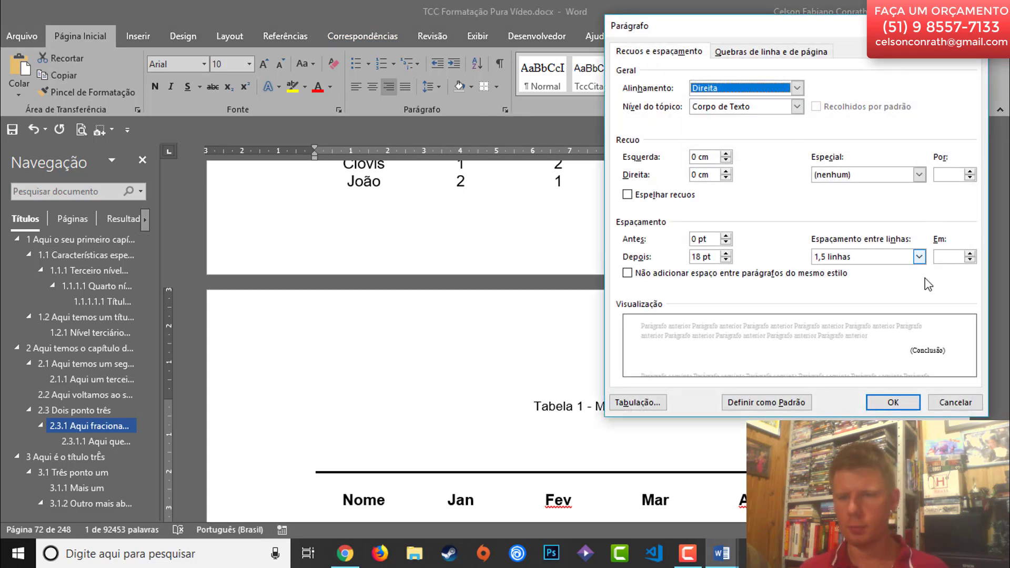
left_click(919, 257)
left_click(884, 269)
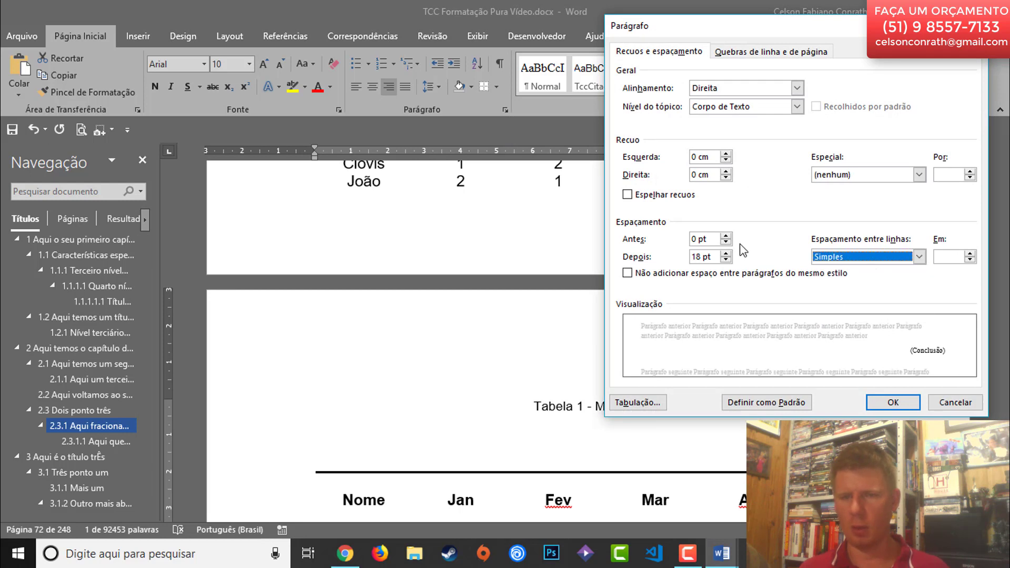
left_click(726, 253)
left_click(729, 253)
left_click(729, 253)
left_click(727, 260)
left_click(728, 259)
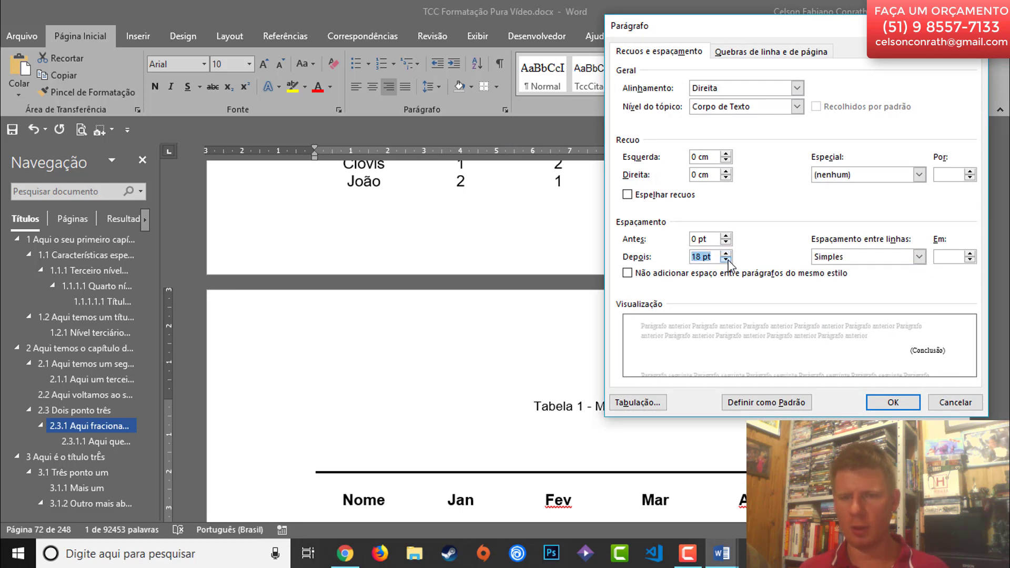
left_click(728, 260)
left_click(728, 260)
left_click(728, 260)
left_click(727, 259)
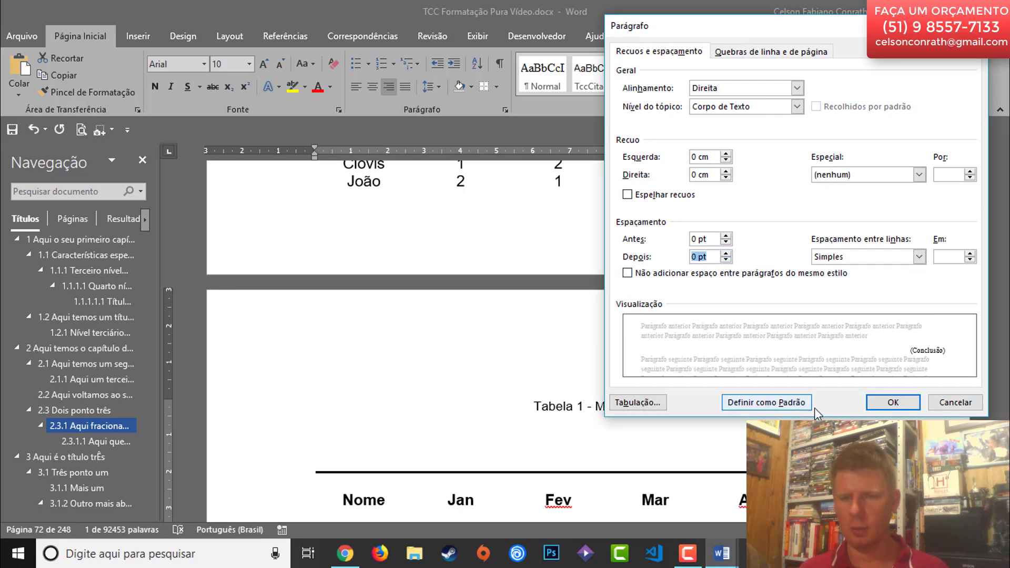
left_click(901, 403)
left_click(664, 399)
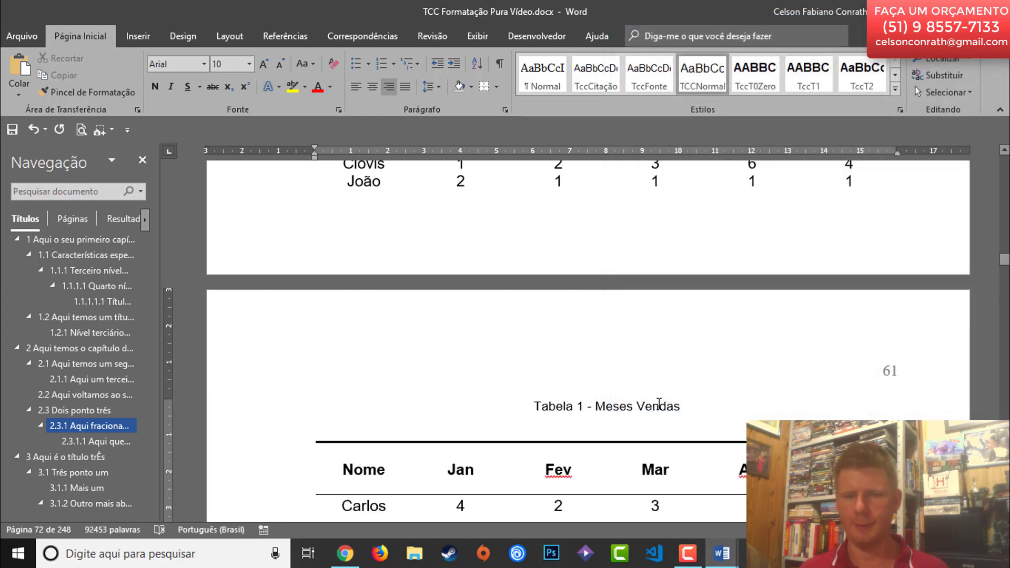
- Apply the TccFonte style to the "Fonte: mmmm" line below the continuation table
scroll(662, 410, "down", 5)
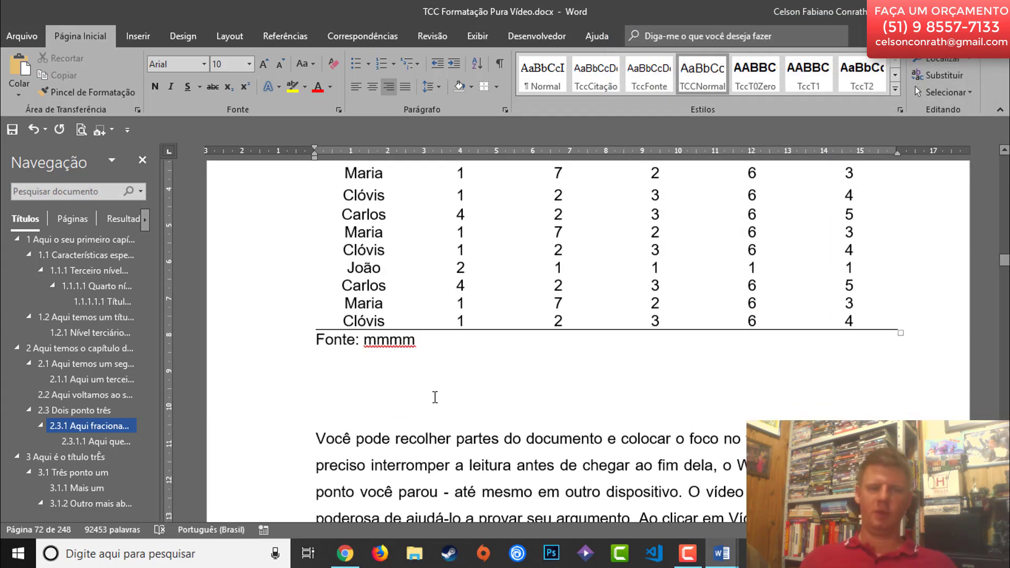
left_click(440, 381)
left_click_drag(437, 345, 302, 344)
left_click(649, 84)
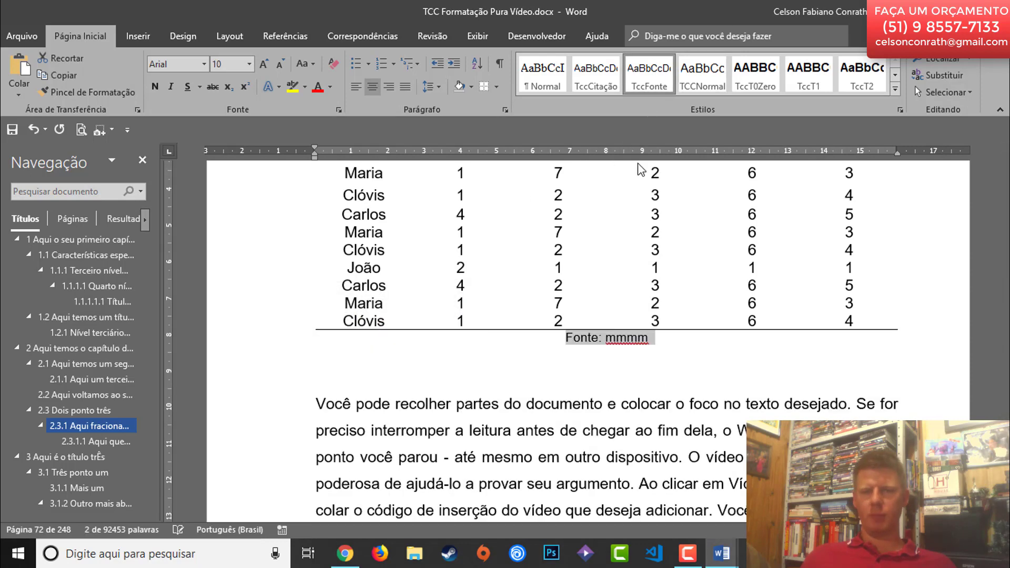
left_click(605, 387)
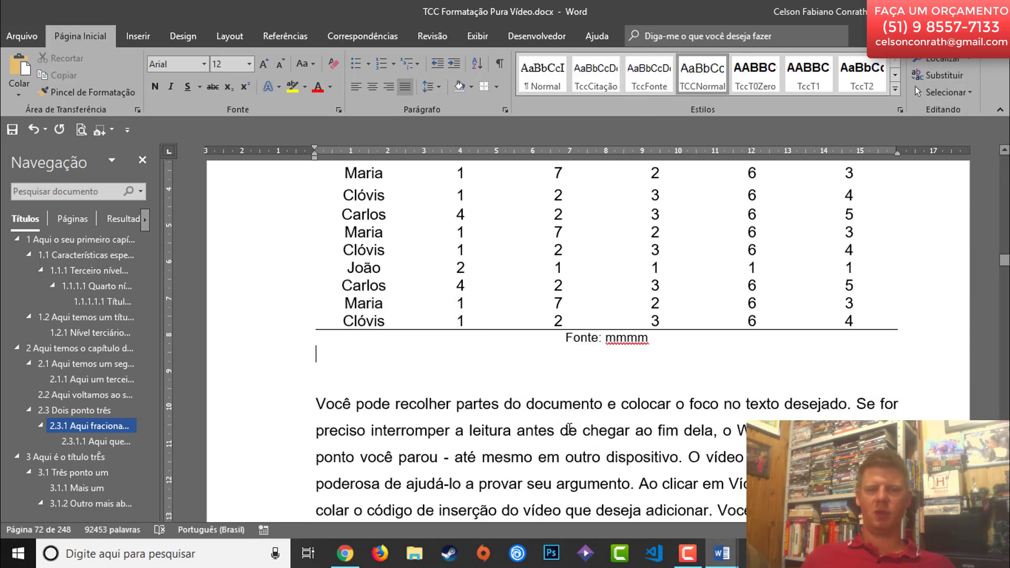
- Compare the captions, labels, borders and source line of the table's first part and its conclusion across the two pages
scroll(571, 426, "up", 10)
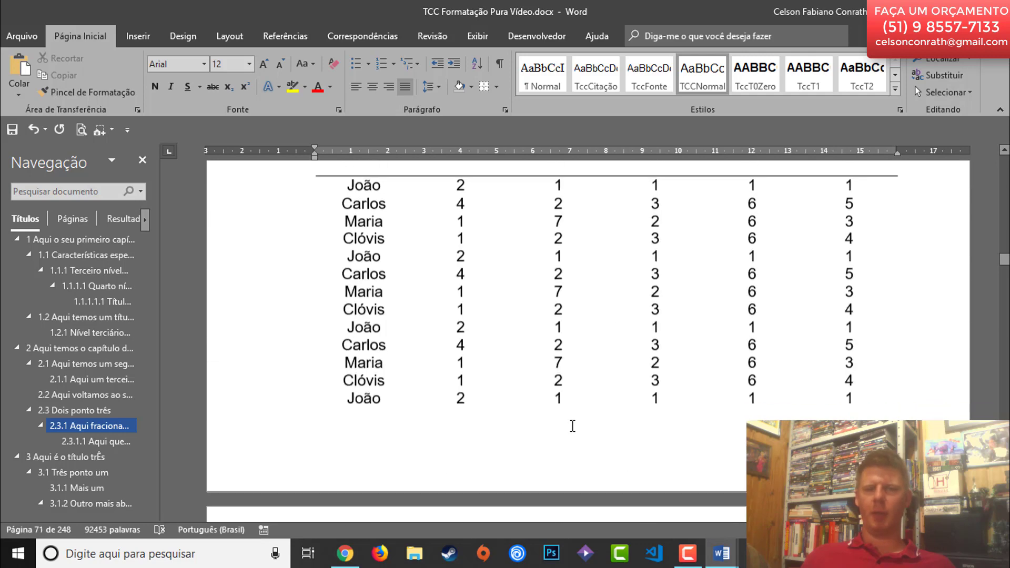
scroll(572, 426, "up", 5)
scroll(657, 392, "up", 2)
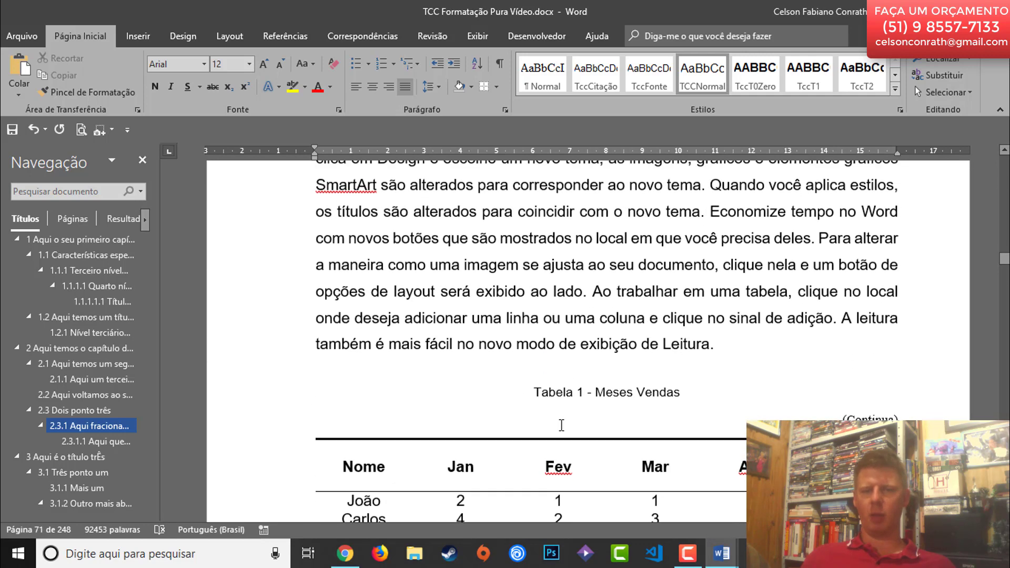
scroll(572, 423, "down", 10)
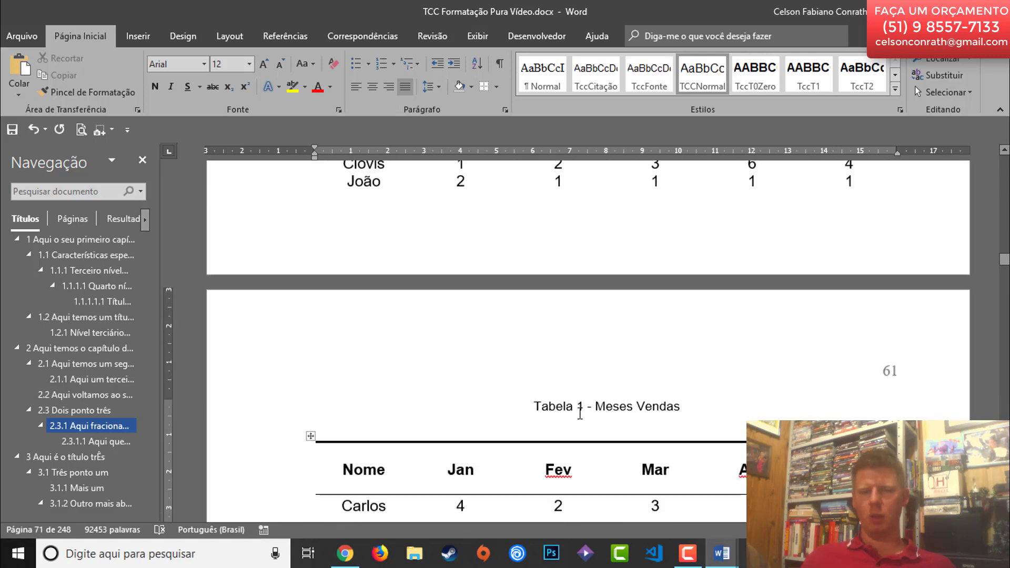
scroll(572, 423, "down", 2)
scroll(598, 424, "up", 5)
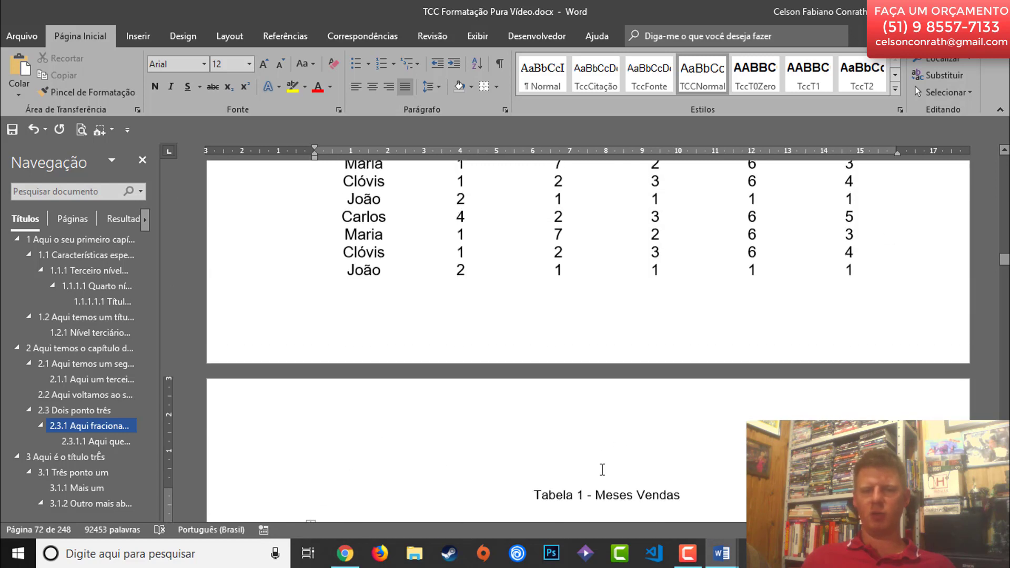
scroll(611, 382, "down", 3)
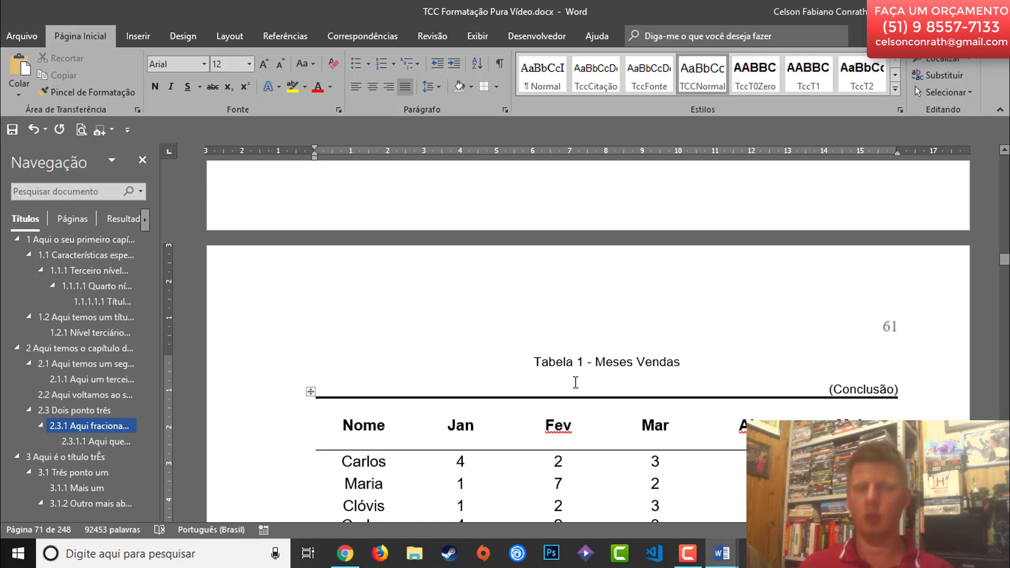
scroll(576, 383, "down", 5)
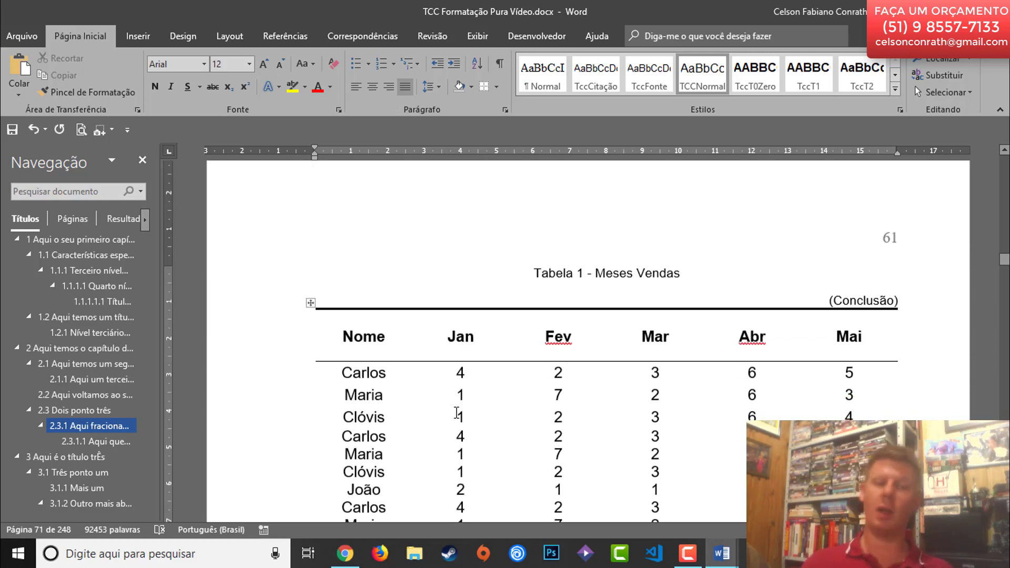
scroll(388, 404, "down", 2)
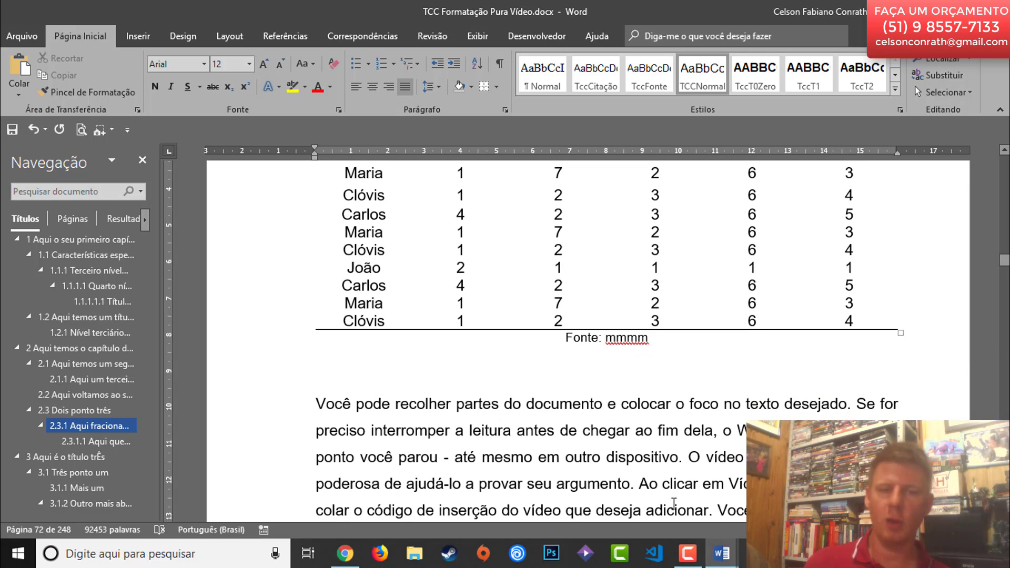
scroll(674, 503, "up", 10)
scroll(508, 272, "up", 3)
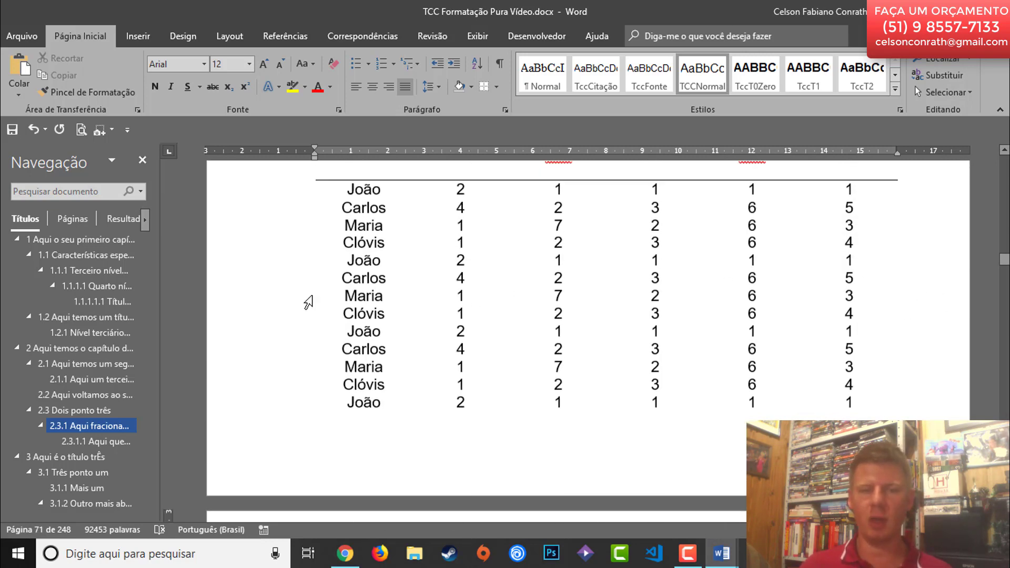
scroll(453, 372, "down", 10)
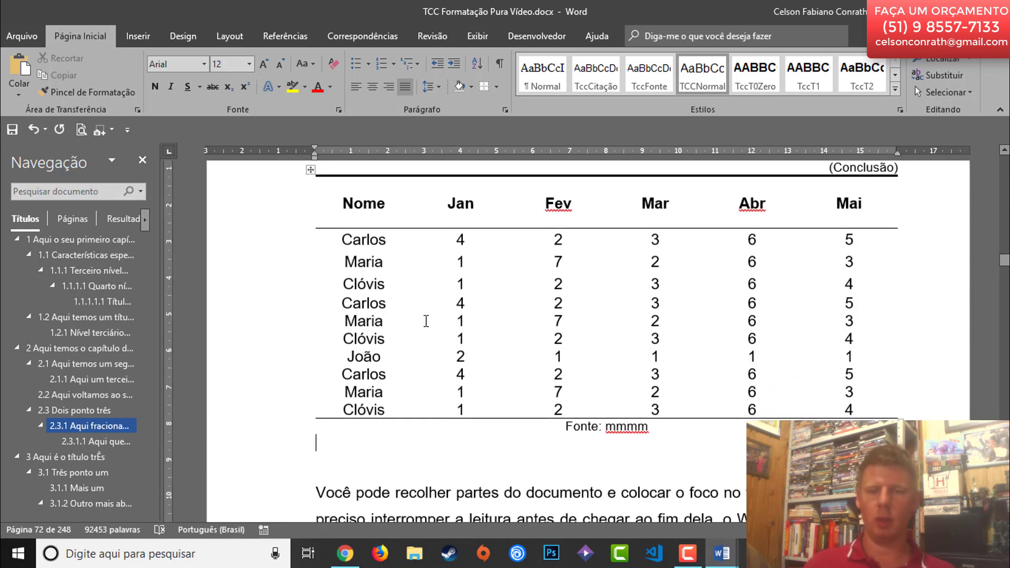
scroll(426, 329, "up", 10)
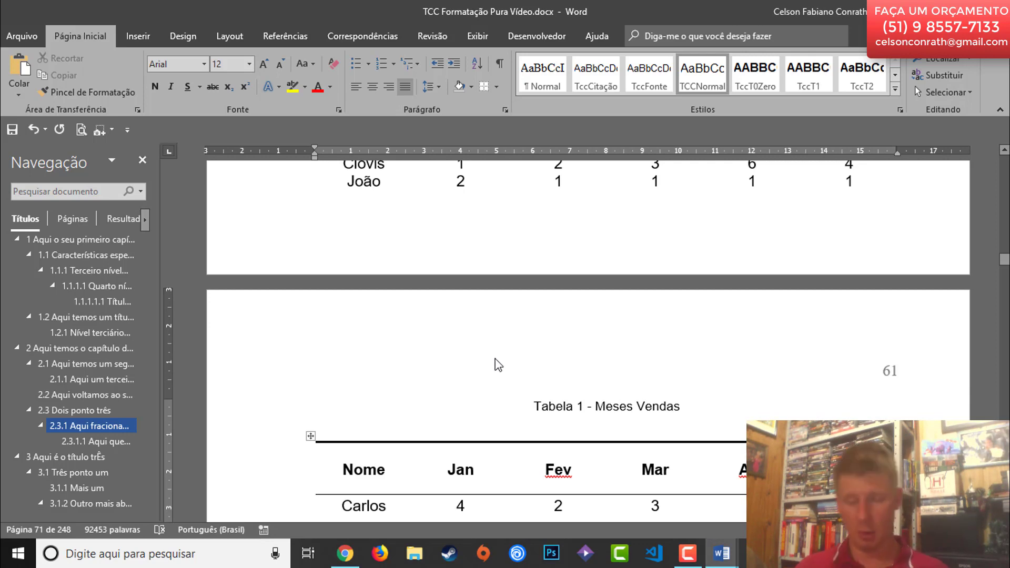
scroll(500, 389, "down", 12)
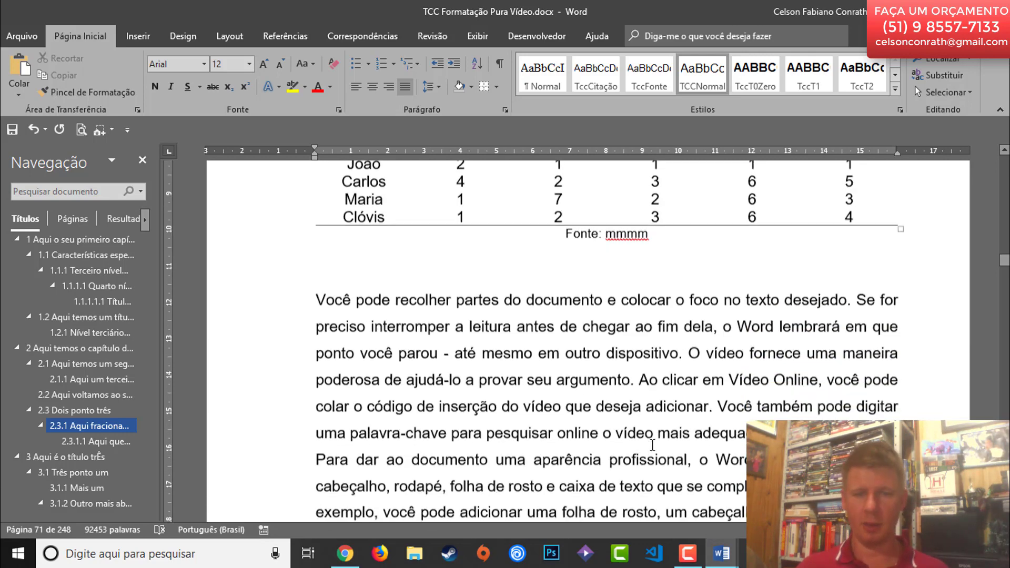
scroll(656, 398, "up", 3)
scroll(656, 398, "up", 20)
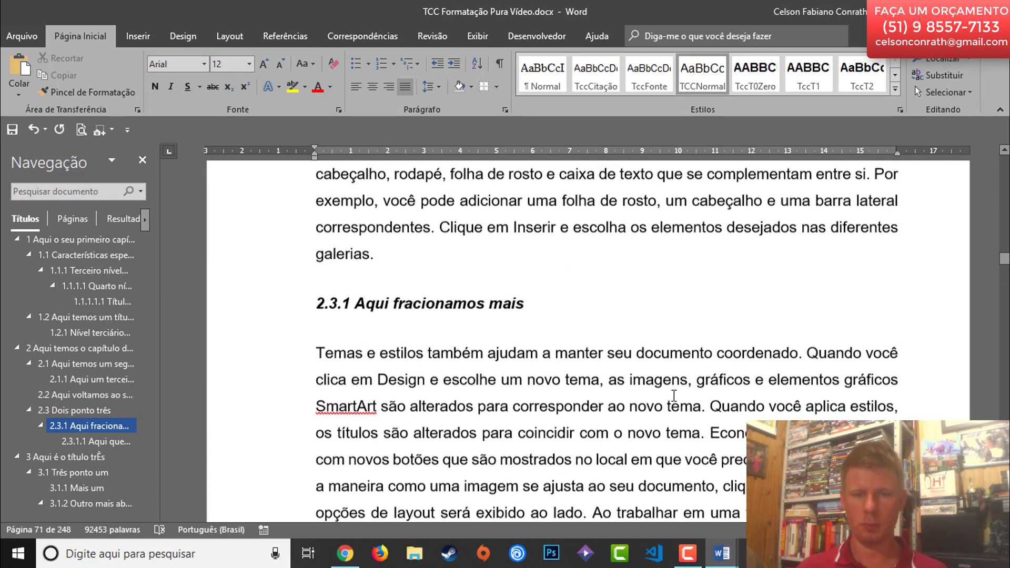
scroll(674, 391, "down", 20)
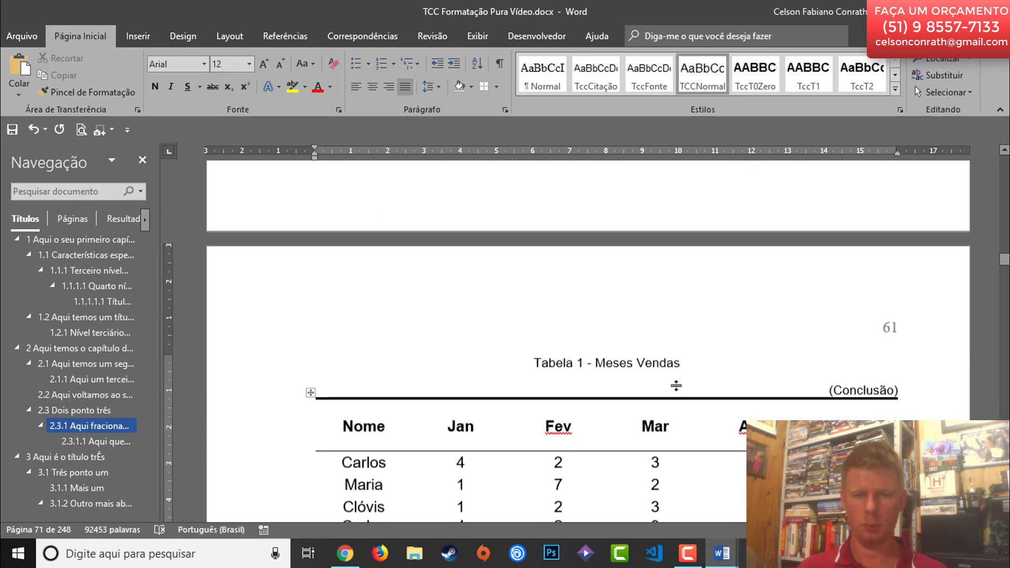
scroll(677, 388, "down", 3)
scroll(737, 394, "up", 7)
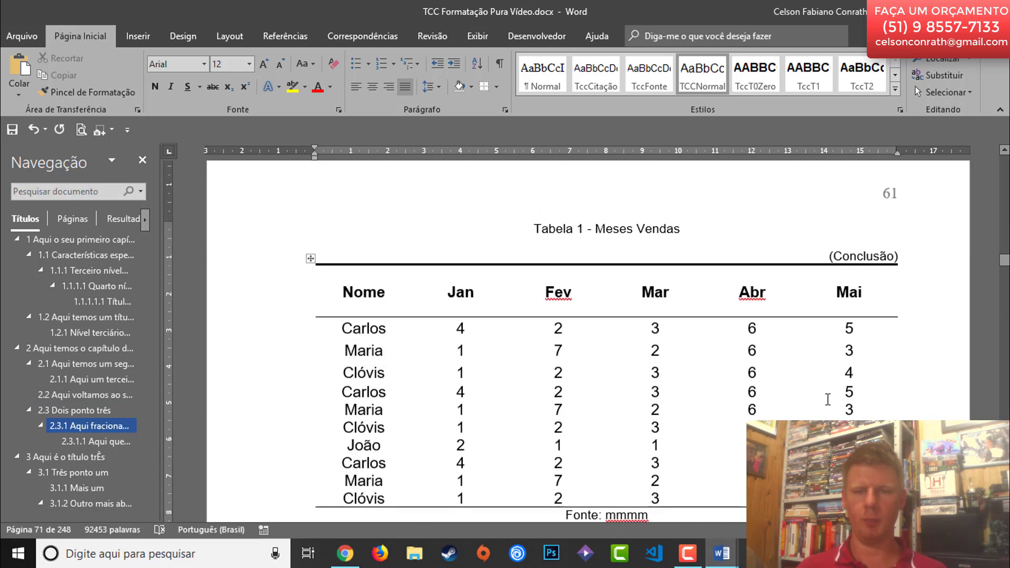
scroll(789, 398, "down", 4)
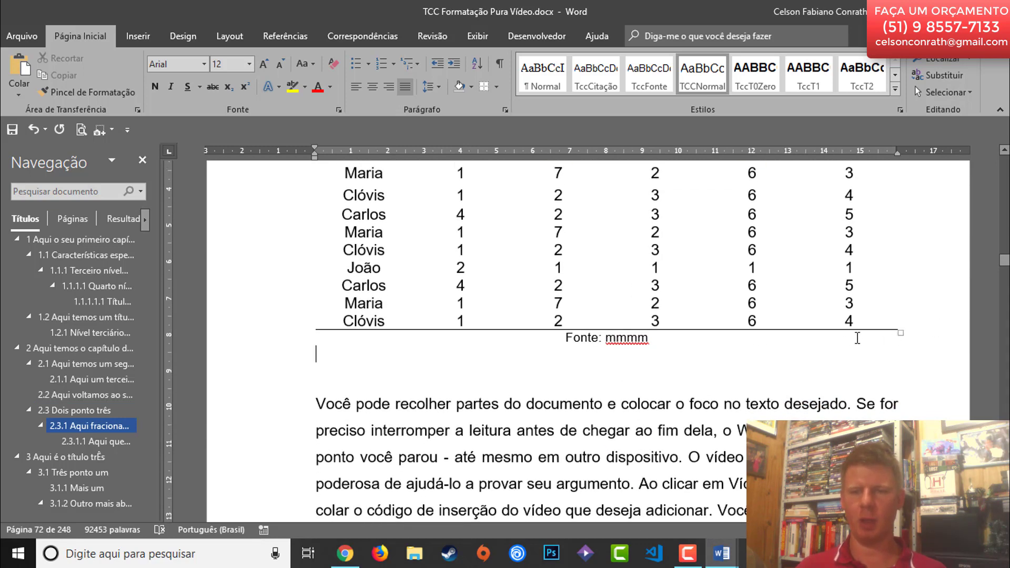
scroll(459, 326, "up", 4)
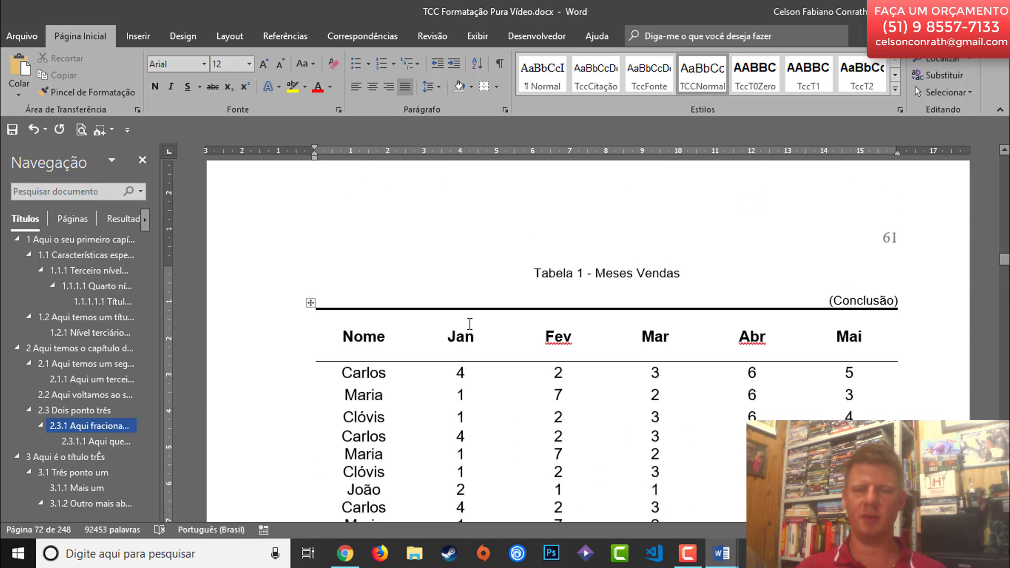
scroll(466, 322, "down", 7)
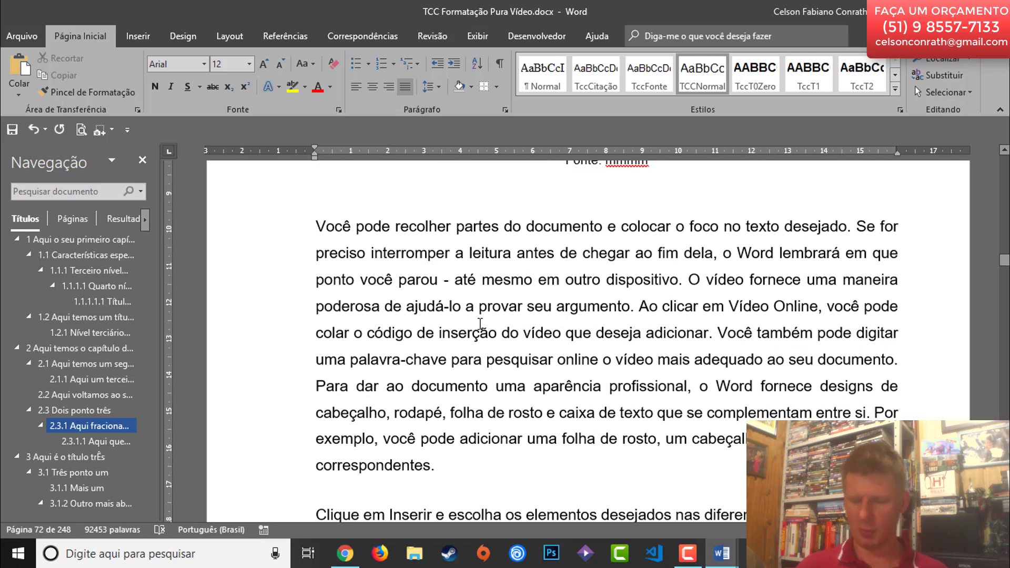
- Go to the end of the document and save the file
key("ctrl+End")
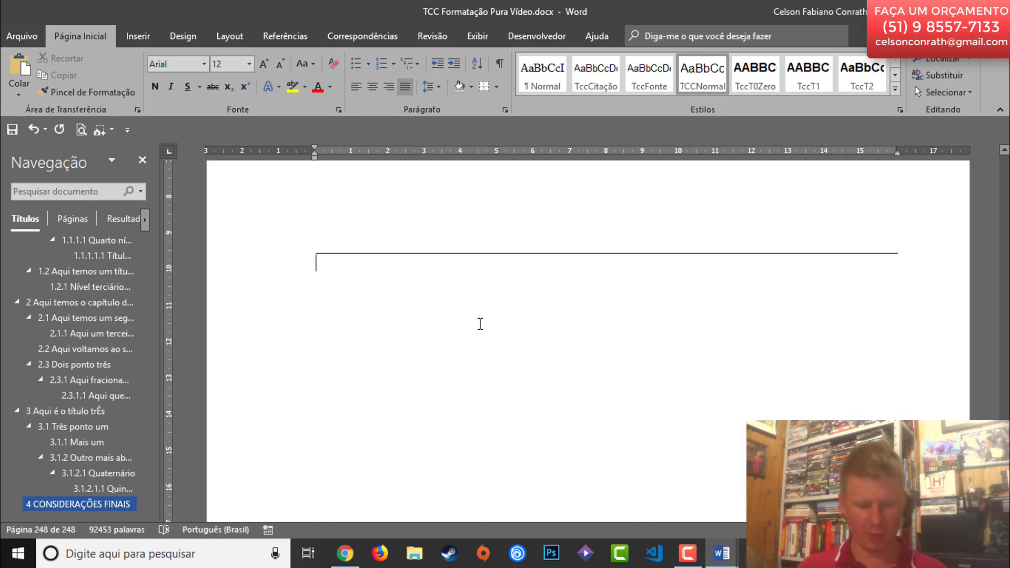
key("ctrl+s")
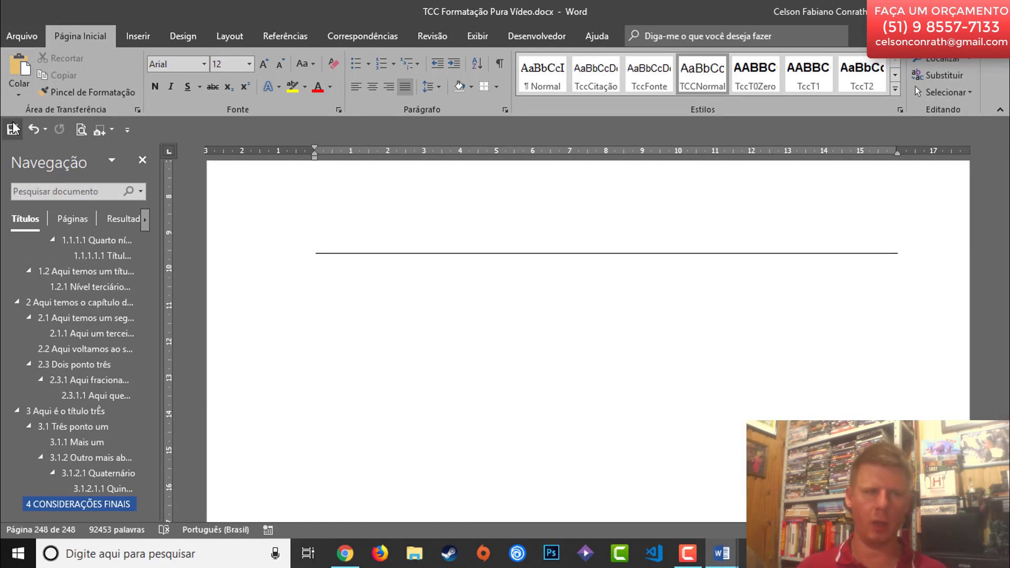
scroll(575, 251, "up", 5)
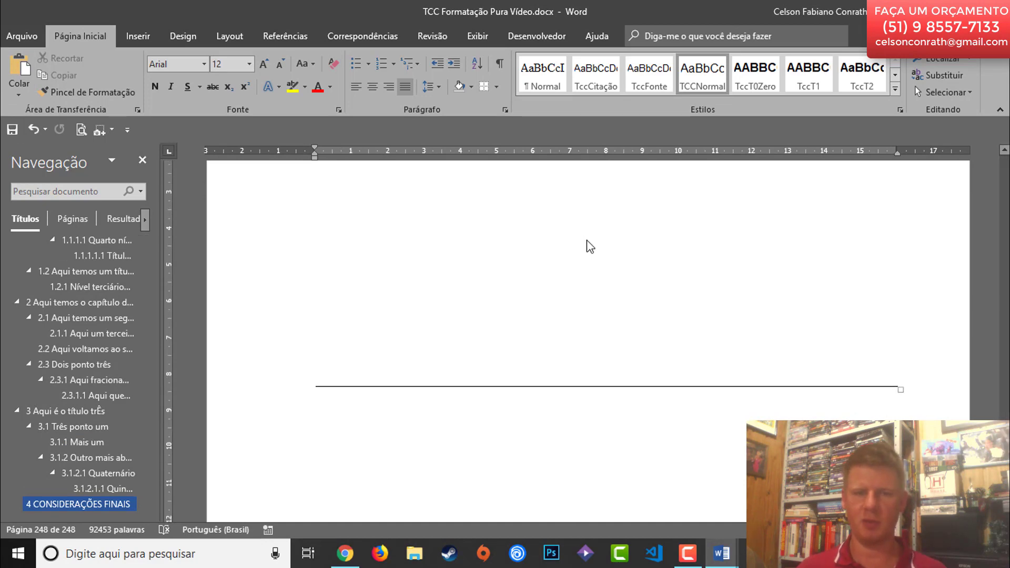
- Cut the "Imagem 2 - London 2" caption with its picture and source line, and remove the blank space left behind
scroll(589, 238, "up", 10)
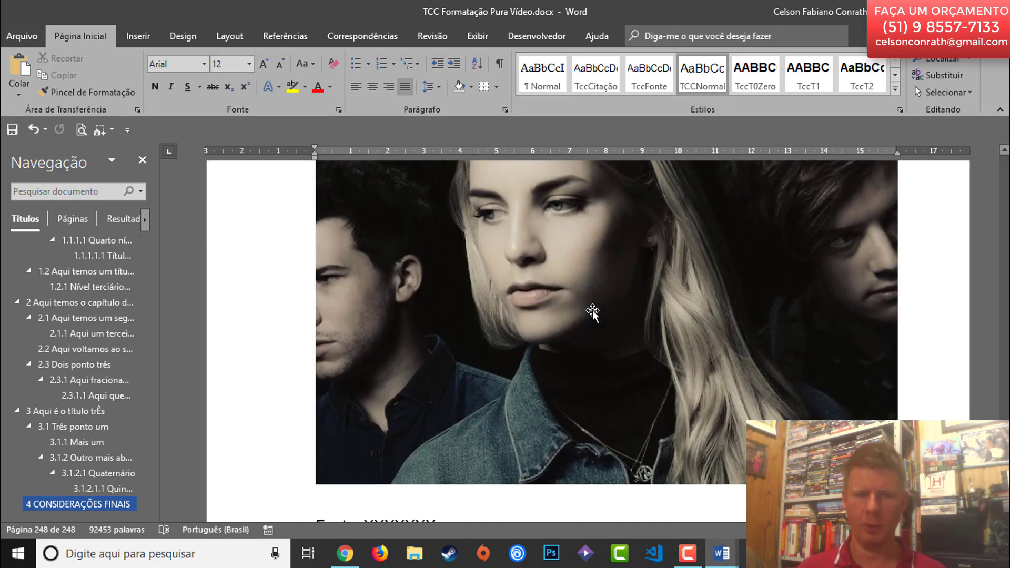
scroll(594, 310, "up", 2)
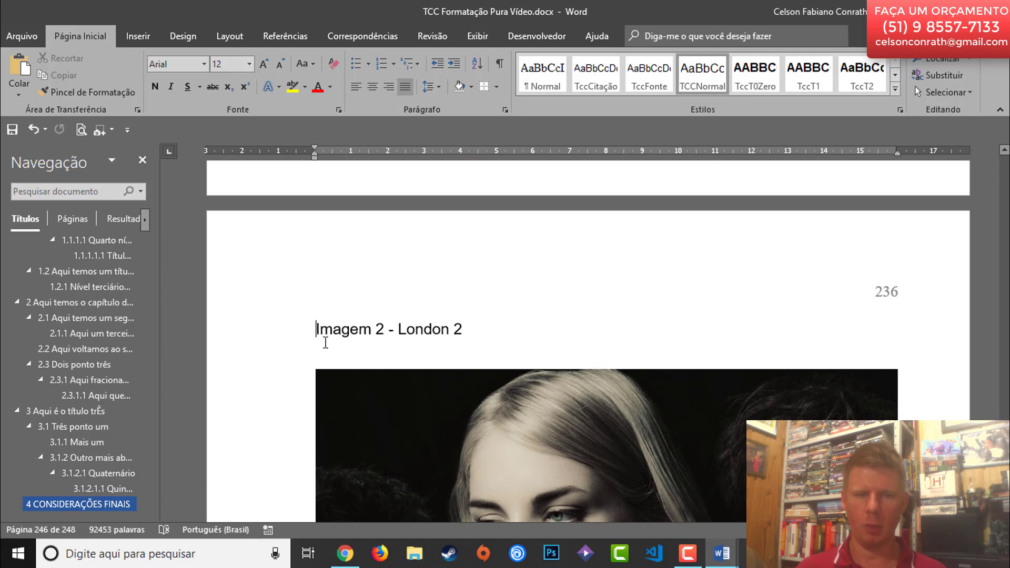
left_click_drag(316, 332, 459, 345)
key("Delete")
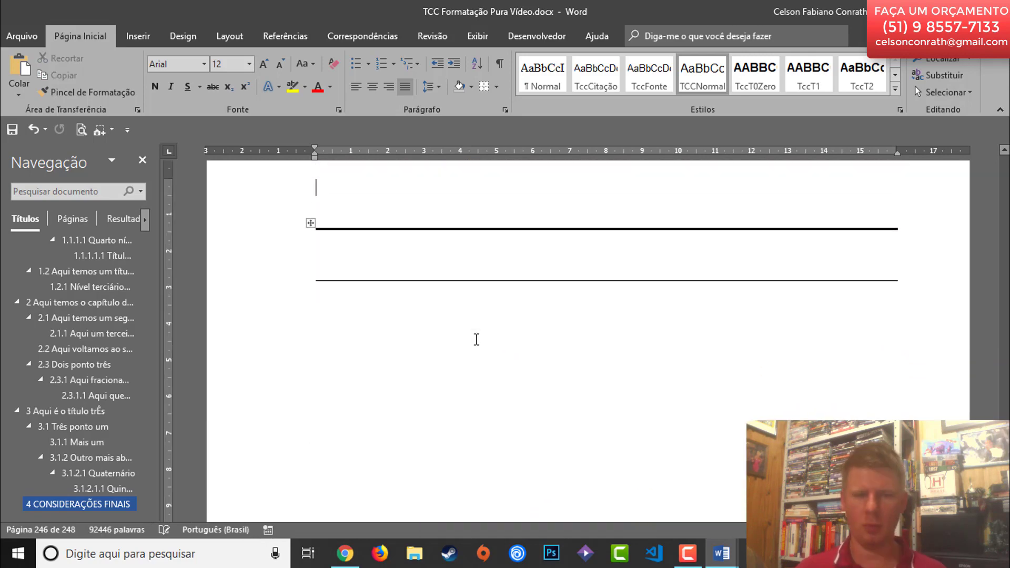
key("Delete")
key("Delete")
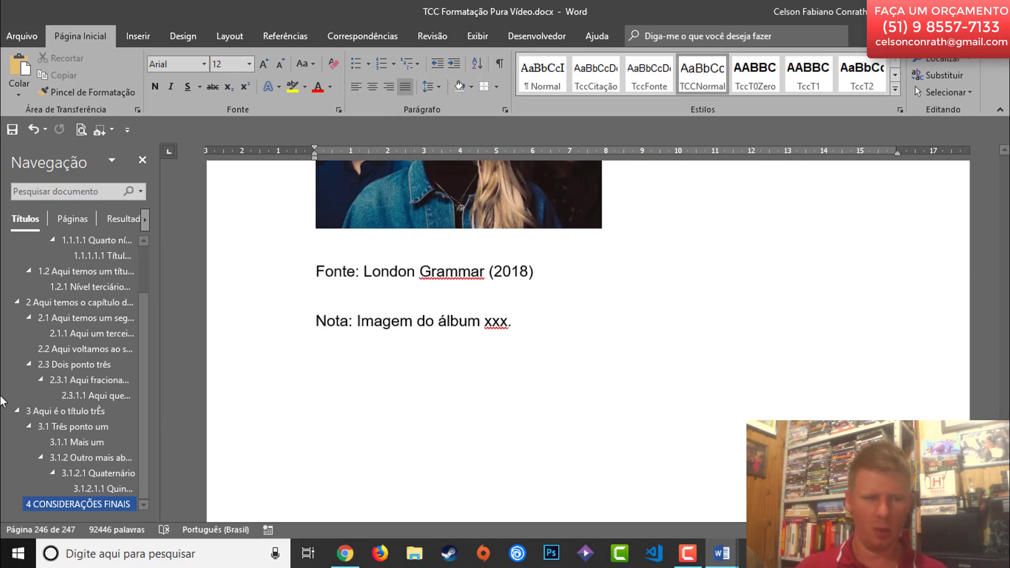
- Paste the cut picture block in section 3.1, on a new line after the paragraph ending "até mesmo em outro dispositivo."
left_click(59, 416)
scroll(456, 371, "down", 1)
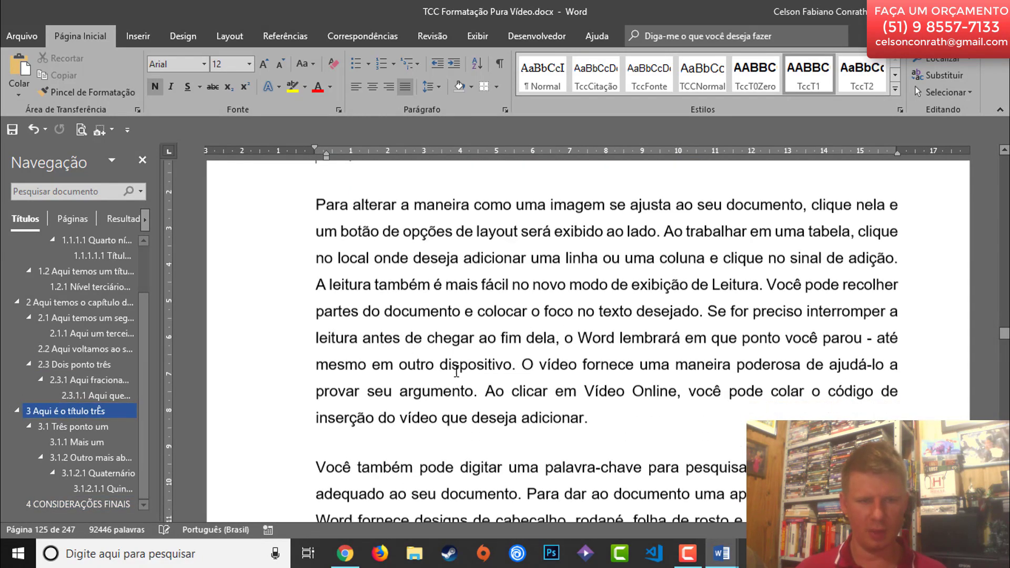
scroll(474, 363, "down", 10)
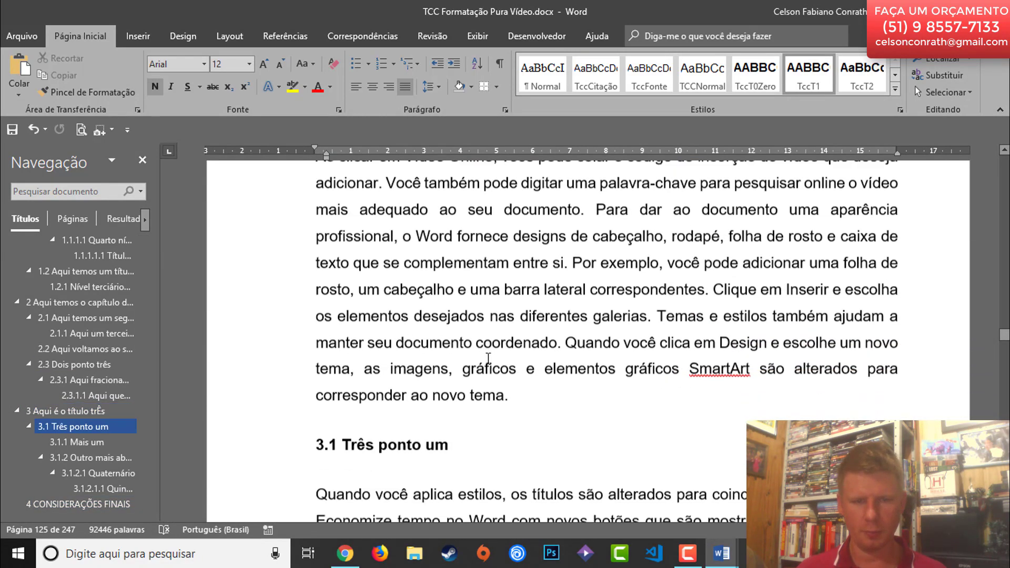
scroll(488, 358, "down", 5)
scroll(488, 358, "down", 5)
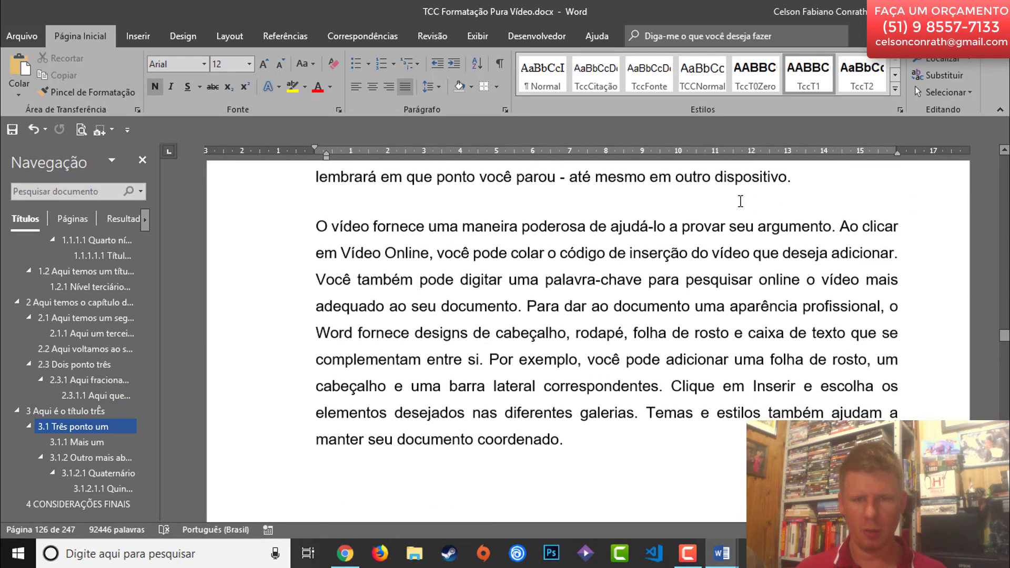
scroll(808, 189, "down", 6)
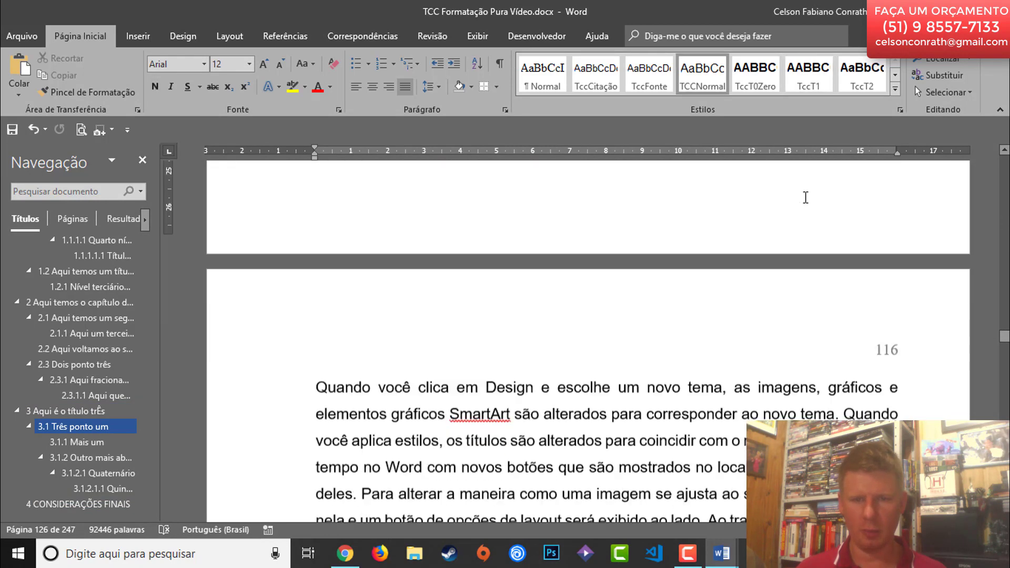
scroll(807, 197, "up", 3)
scroll(807, 197, "up", 3)
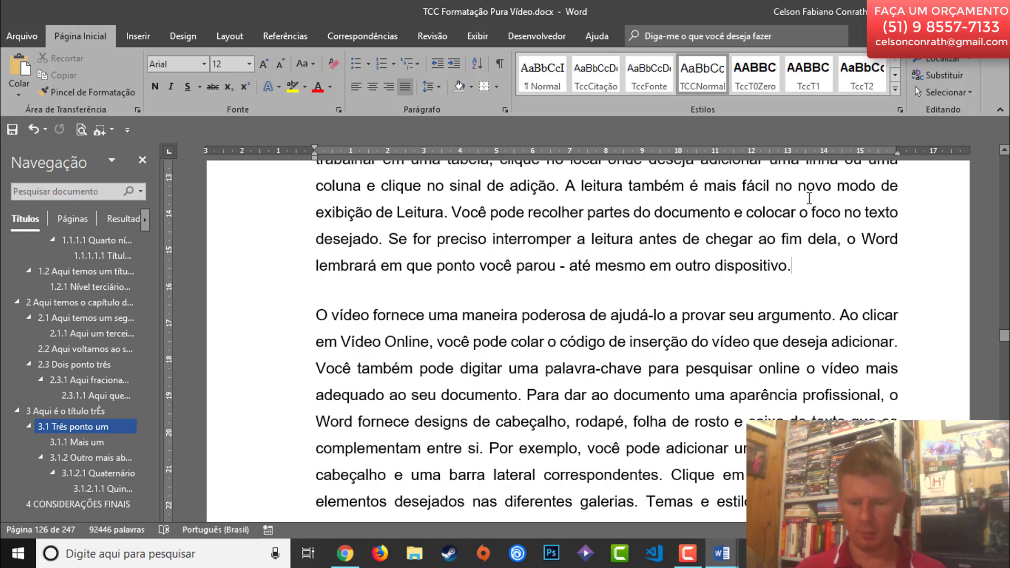
key("Return")
key("ctrl+v")
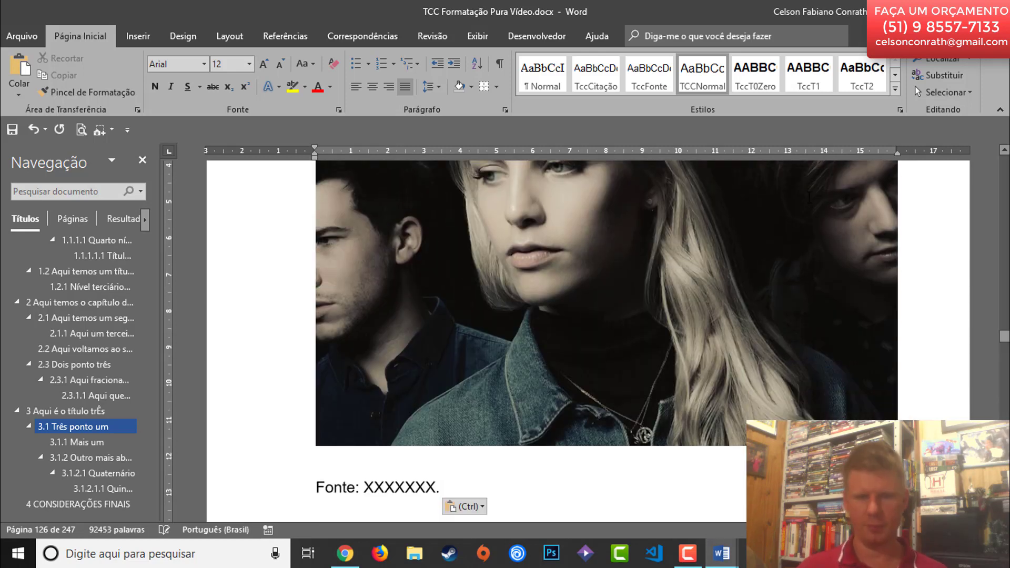
- Scale the pasted picture down proportionally to about 5.6 cm wide so it fits below the paragraph
scroll(808, 234, "up", 10)
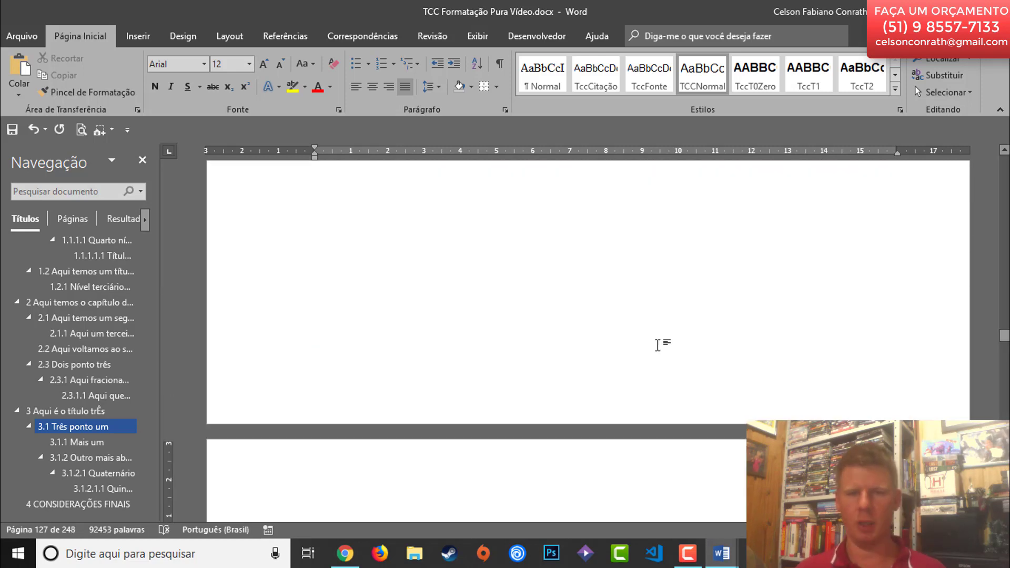
scroll(663, 335, "down", 2)
scroll(663, 334, "down", 6)
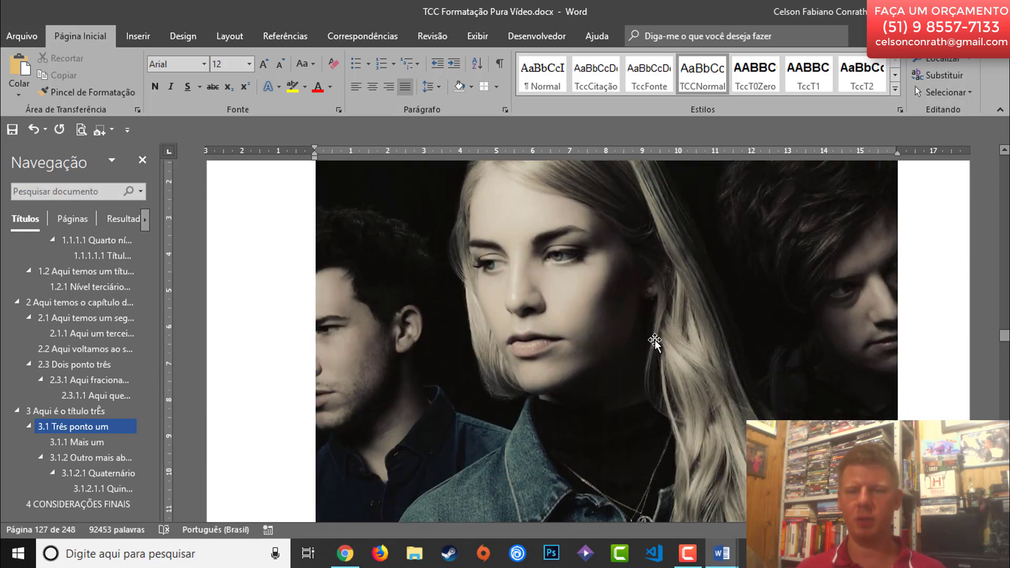
left_click(655, 338)
scroll(684, 338, "down", 5)
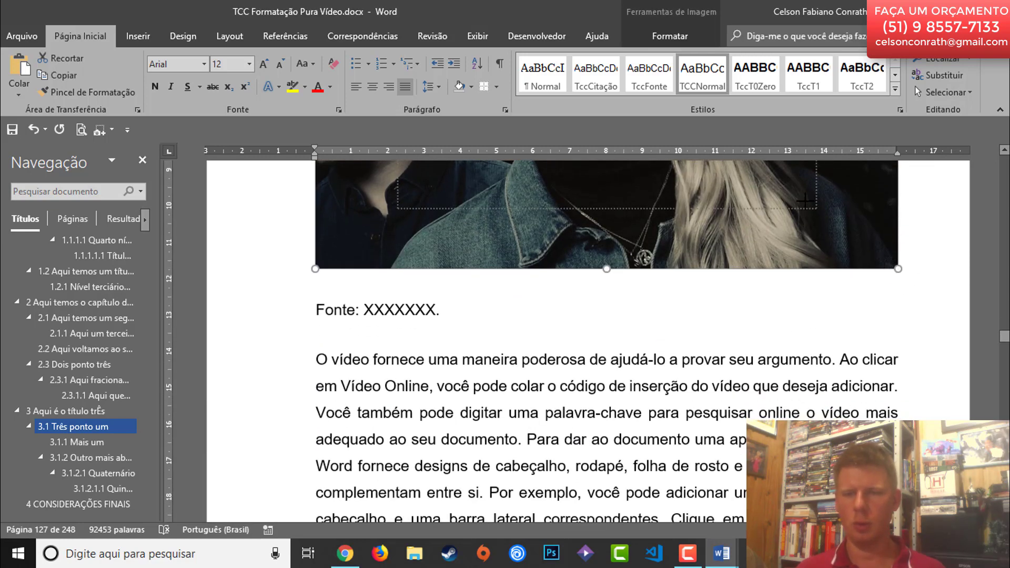
scroll(774, 179, "down", 3)
scroll(773, 220, "up", 12)
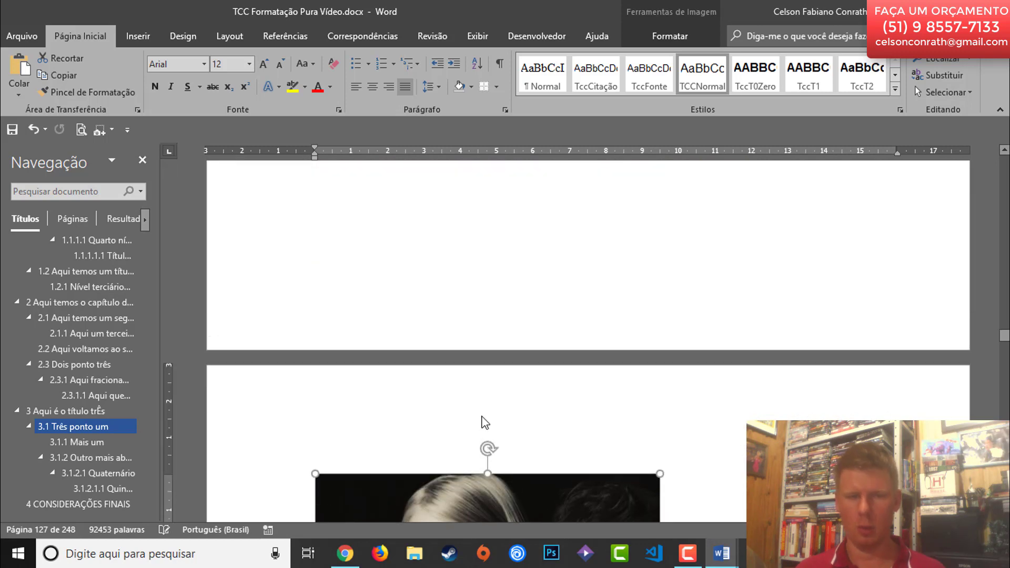
scroll(513, 517, "down", 5)
key("ctrl")
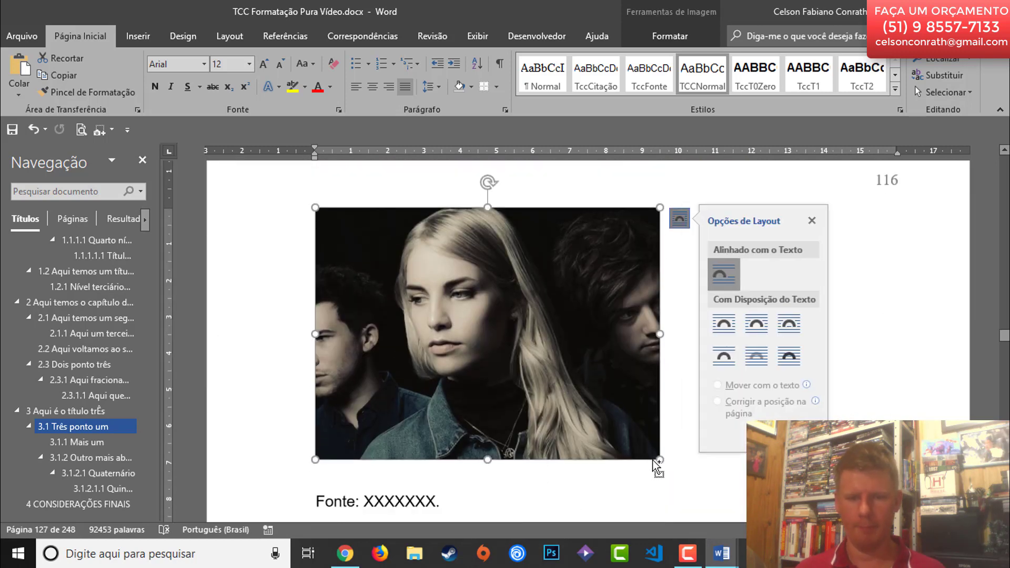
left_click_drag(657, 459, 590, 374)
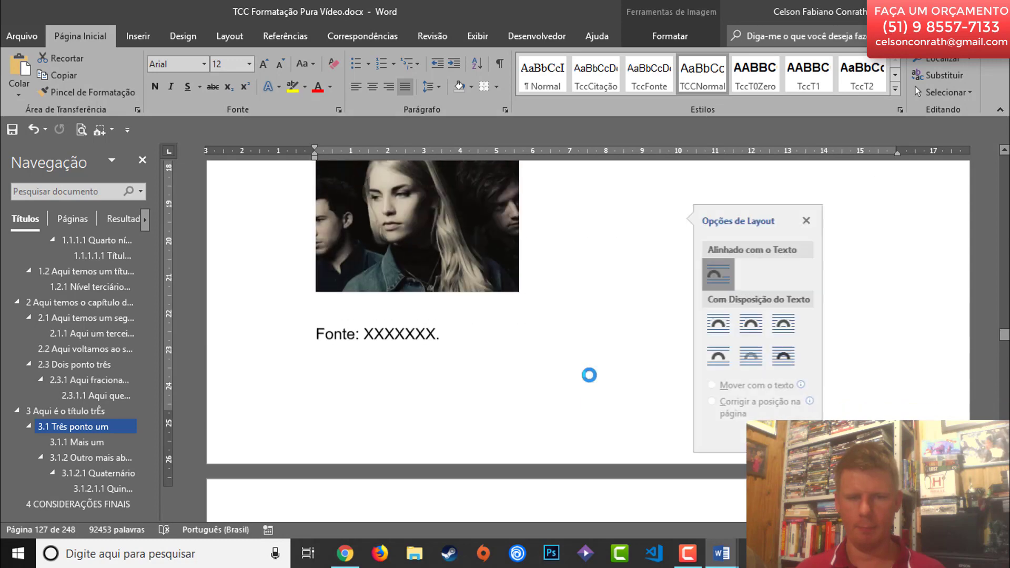
- Delete the "Imagem 2 - London 2" caption line above the resized picture
left_click(370, 348)
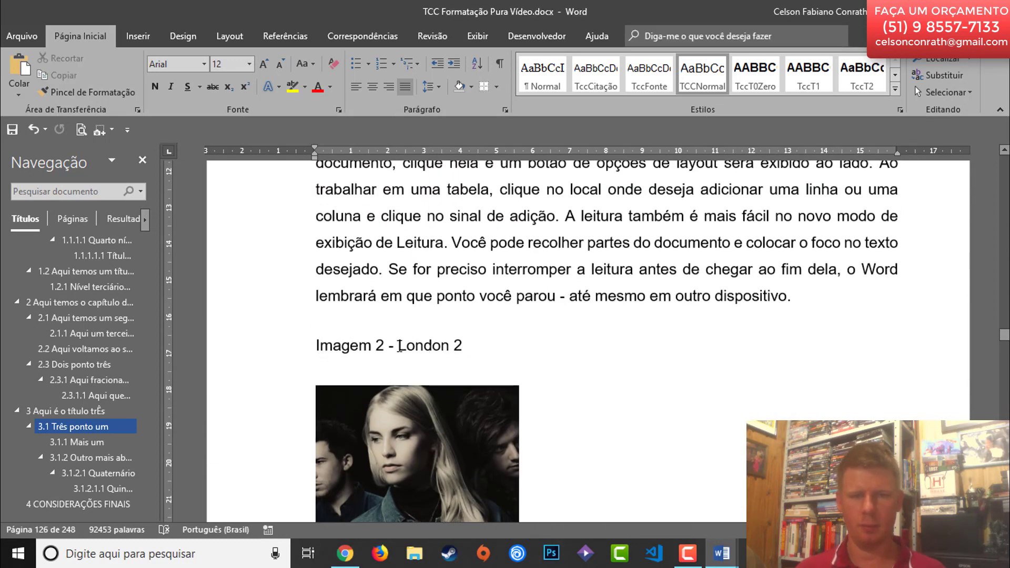
left_click_drag(399, 347, 467, 351)
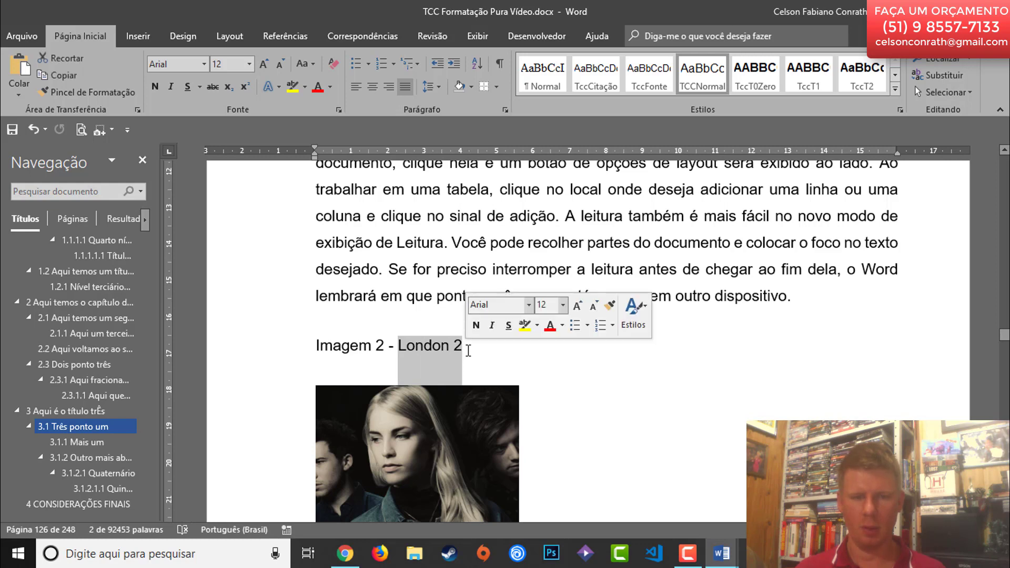
left_click(468, 351)
triple_click(468, 351)
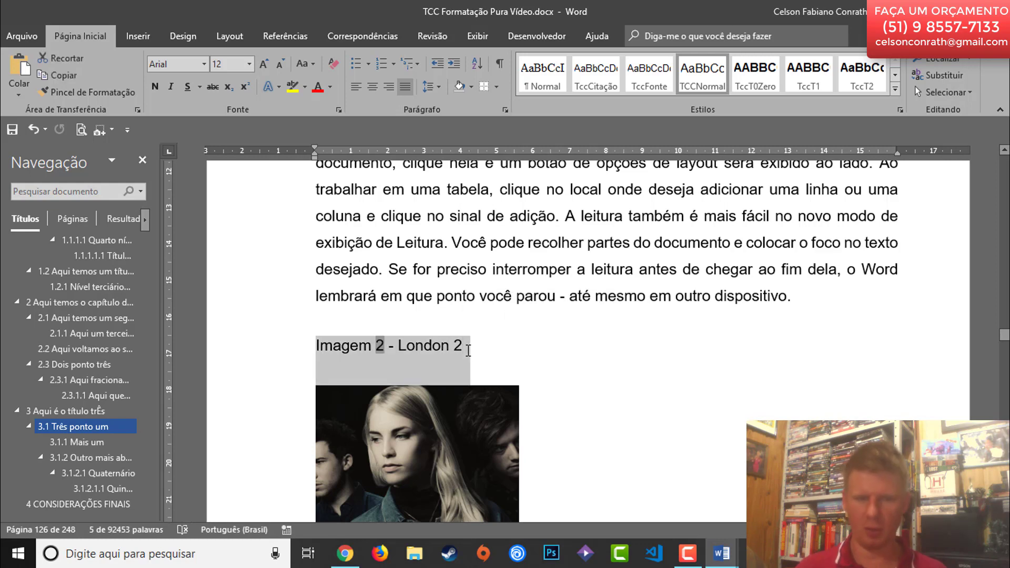
key("Delete")
scroll(457, 353, "down", 3)
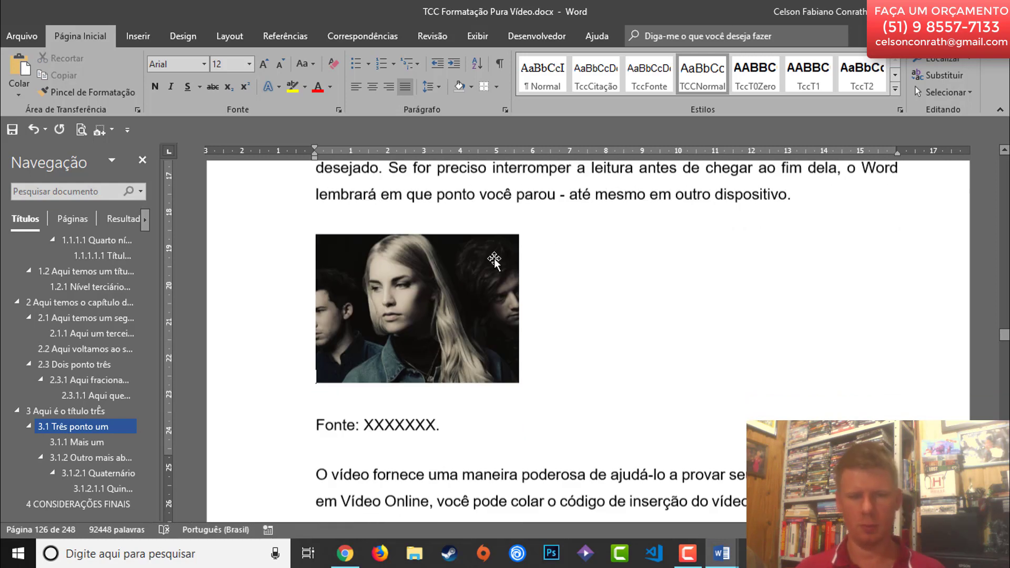
- Apply the TccFonte style to the "Fonte: XXXXXXX." line below the picture
double_click(418, 328)
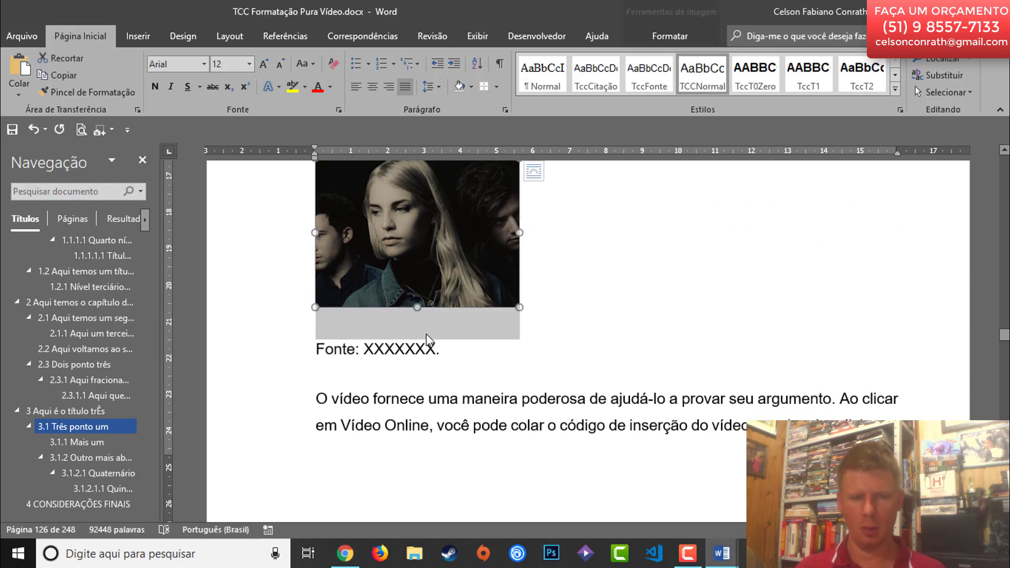
left_click(446, 348)
left_click_drag(449, 347, 338, 353)
left_click(665, 82)
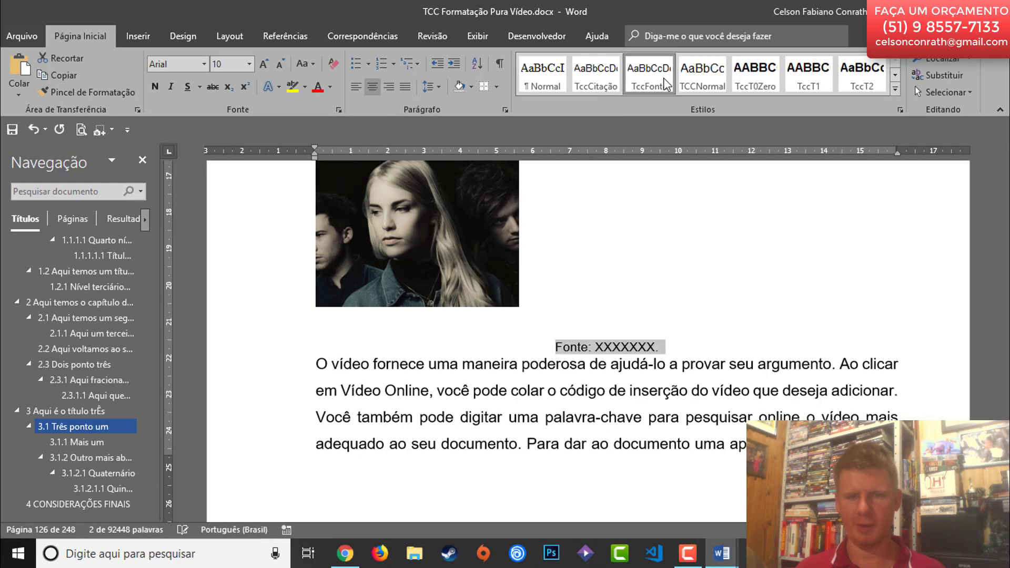
- Check the alignment, indents and spacing defined in the TccFonte style's paragraph settings
left_click(537, 321)
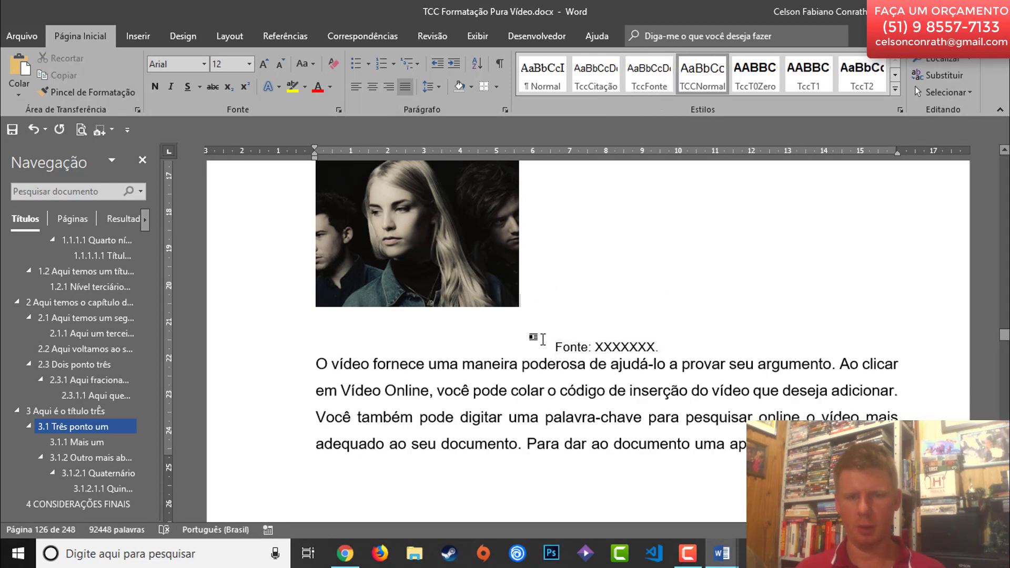
key("Down")
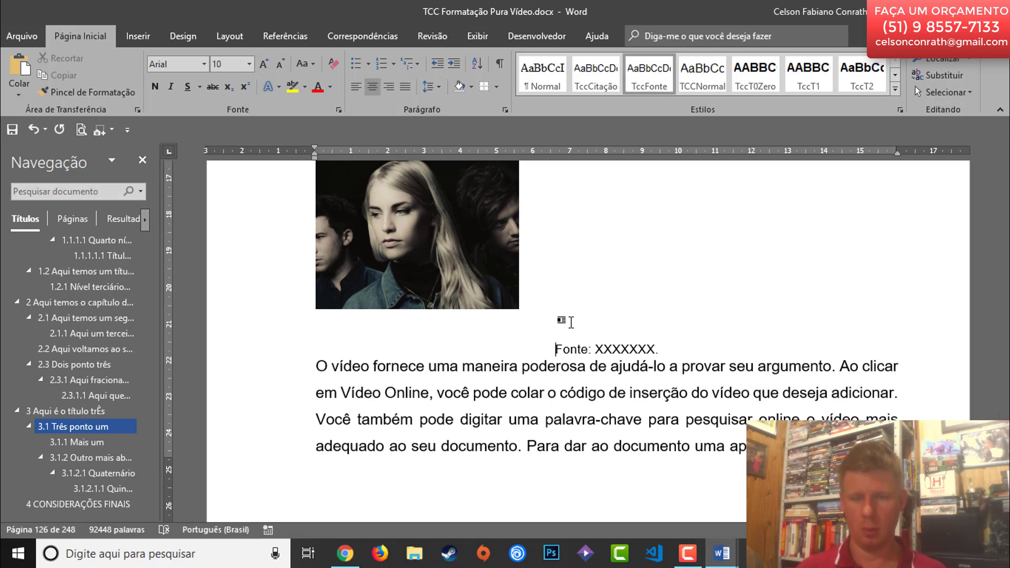
right_click(651, 88)
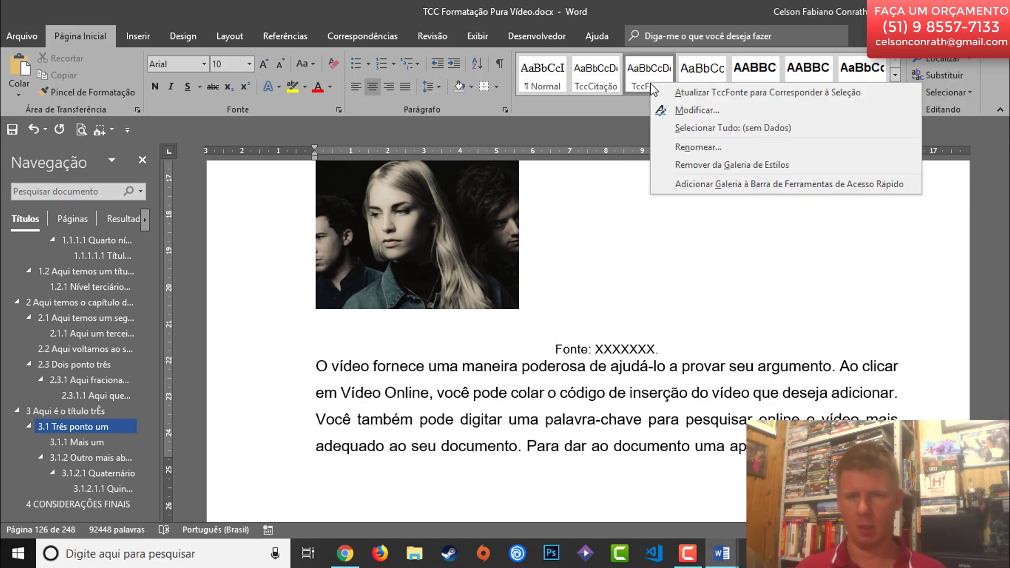
left_click(692, 112)
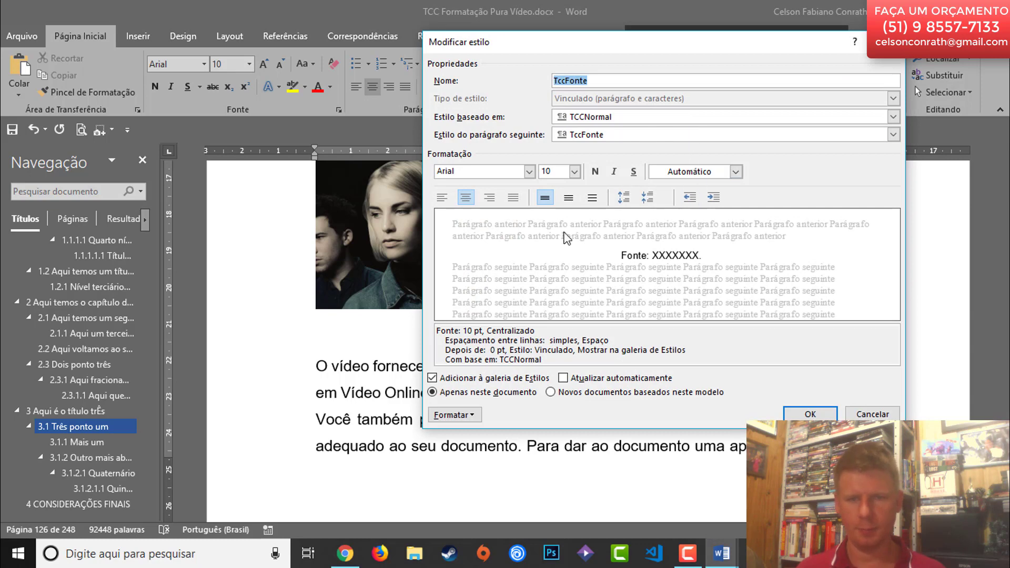
left_click(466, 409)
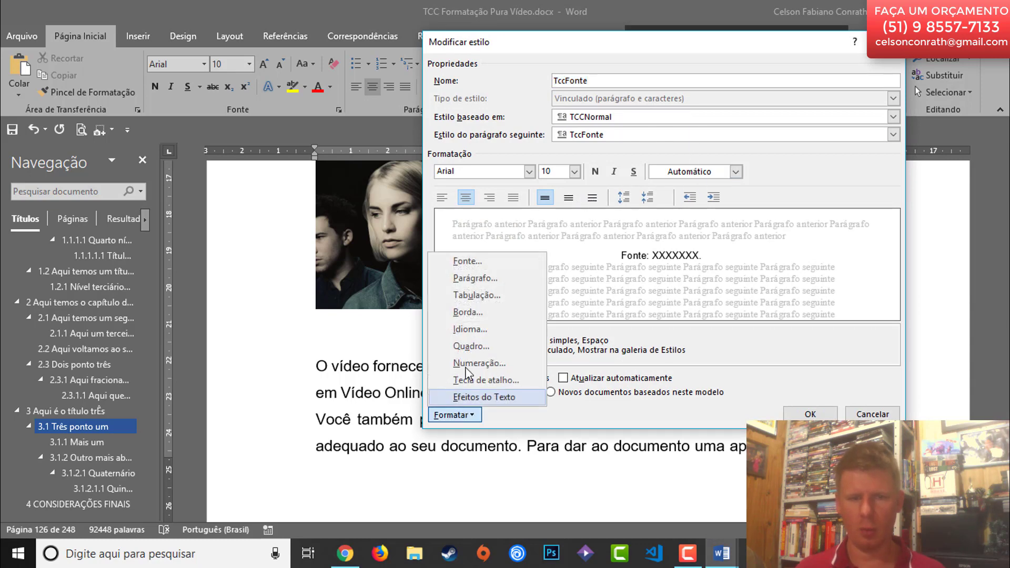
left_click(483, 277)
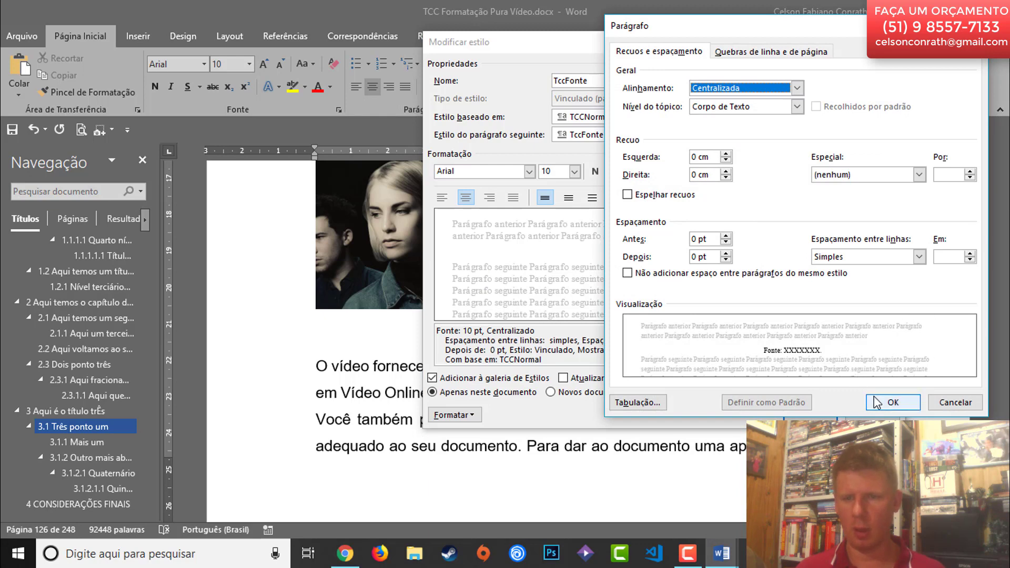
left_click(892, 402)
left_click(808, 414)
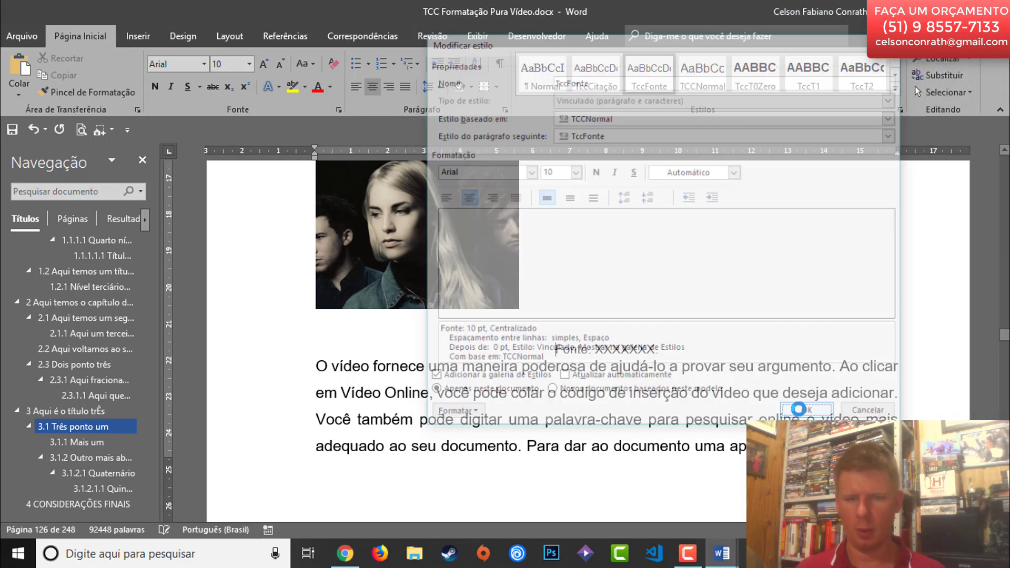
- Set the picture paragraph's spacing after to 0 pt and its line spacing to Simples
left_click(479, 290)
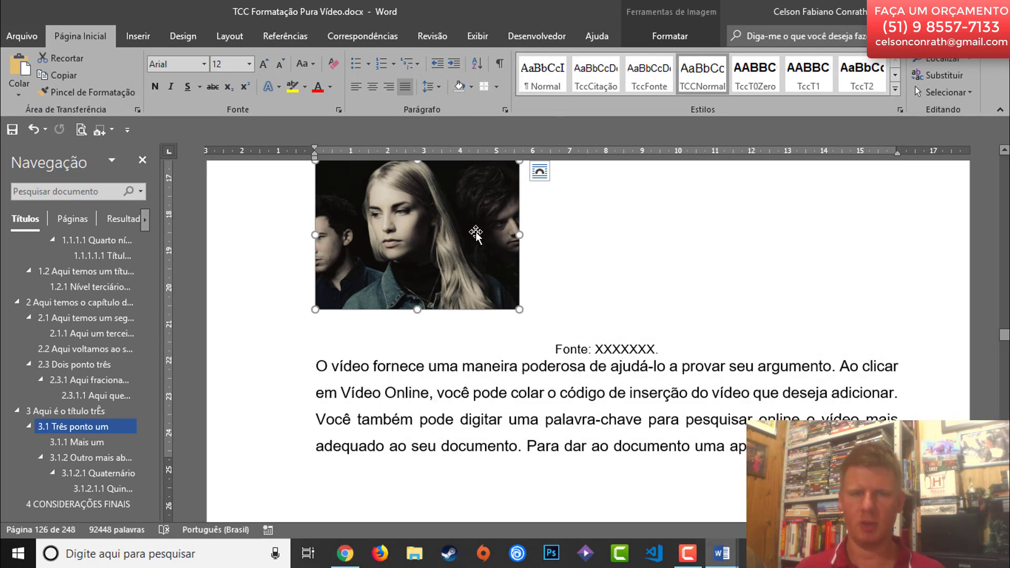
left_click(505, 109)
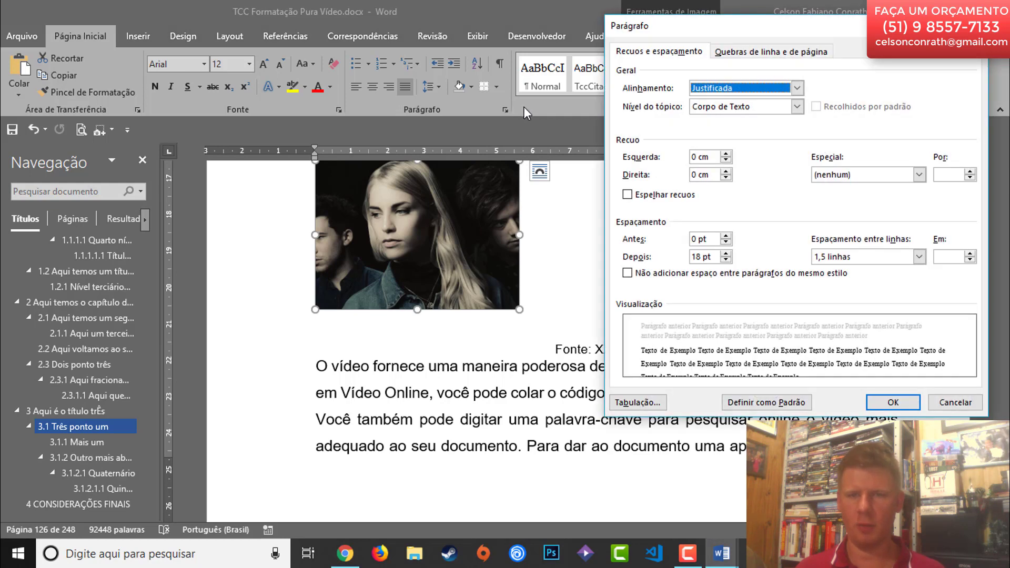
left_click(727, 259)
left_click(726, 260)
left_click(727, 260)
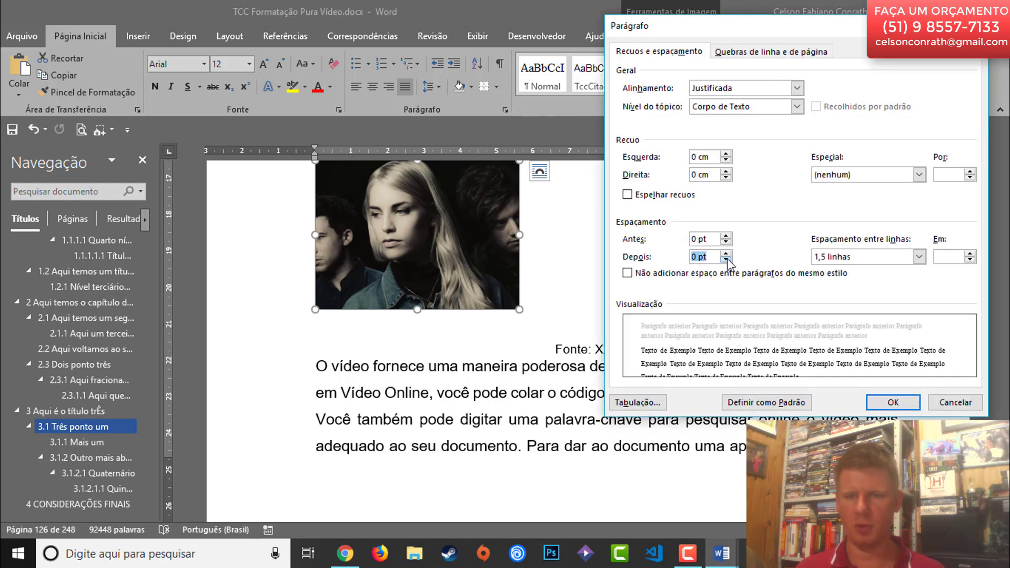
left_click(918, 257)
left_click(903, 269)
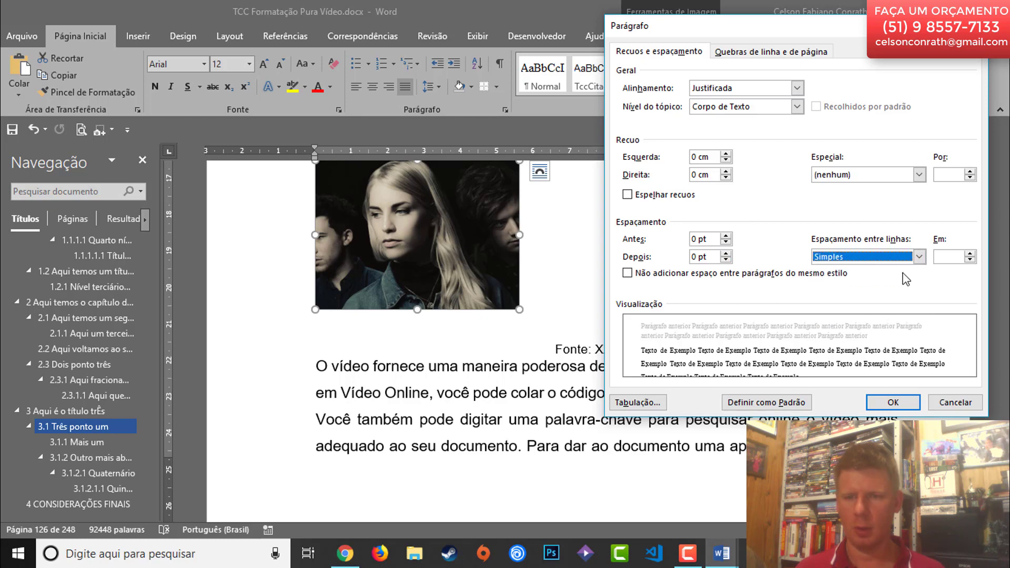
left_click(893, 402)
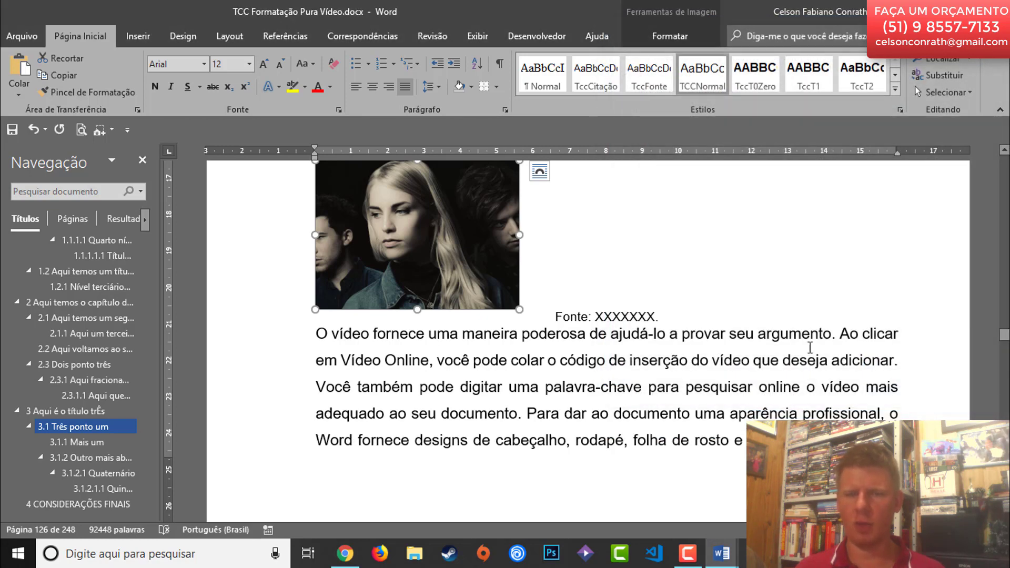
left_click(715, 318)
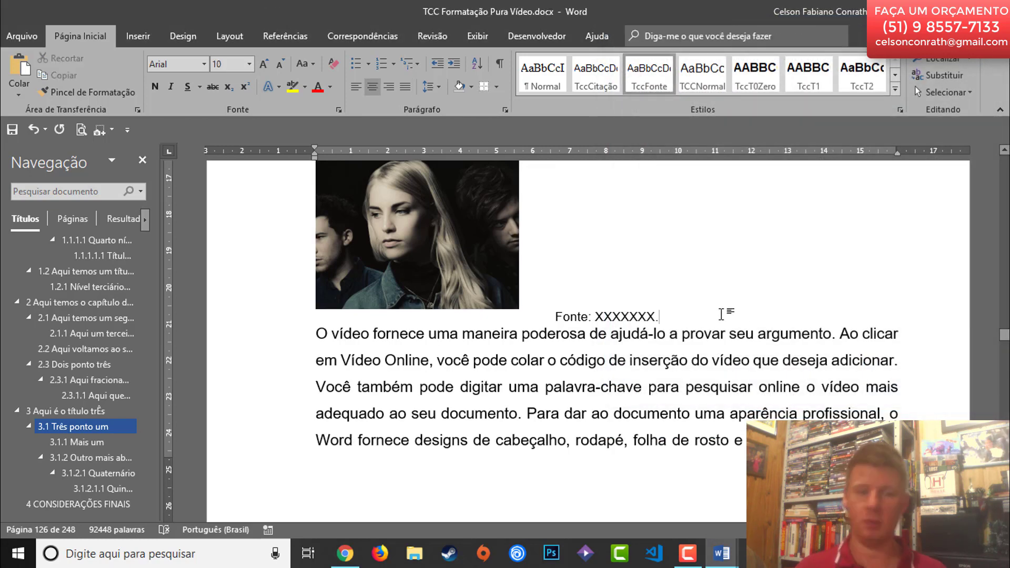
- Add an empty line after the "Fonte: XXXXXXX." line and enlarge the picture above it to about 9 cm wide
key("Return")
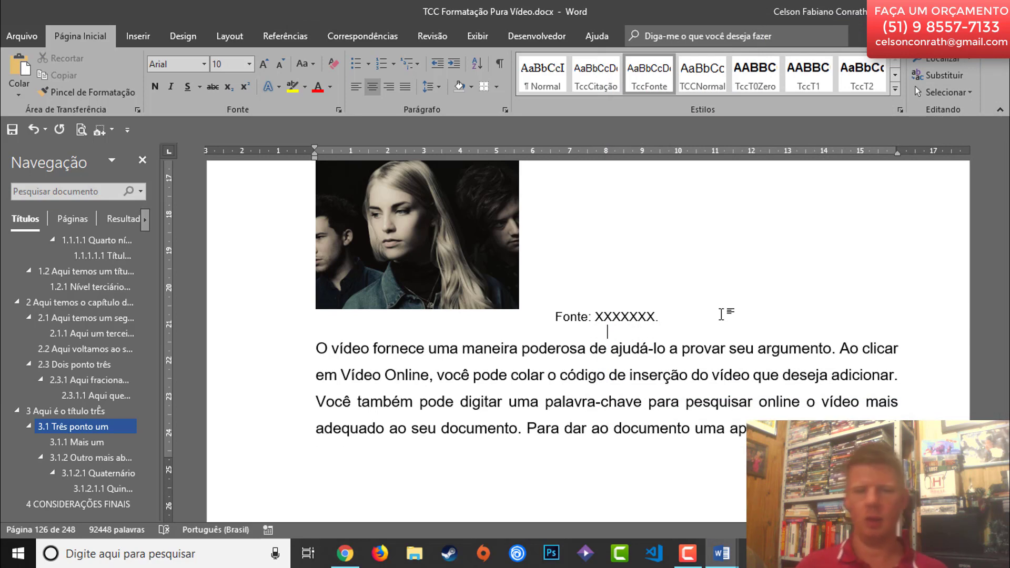
scroll(547, 415, "up", 3)
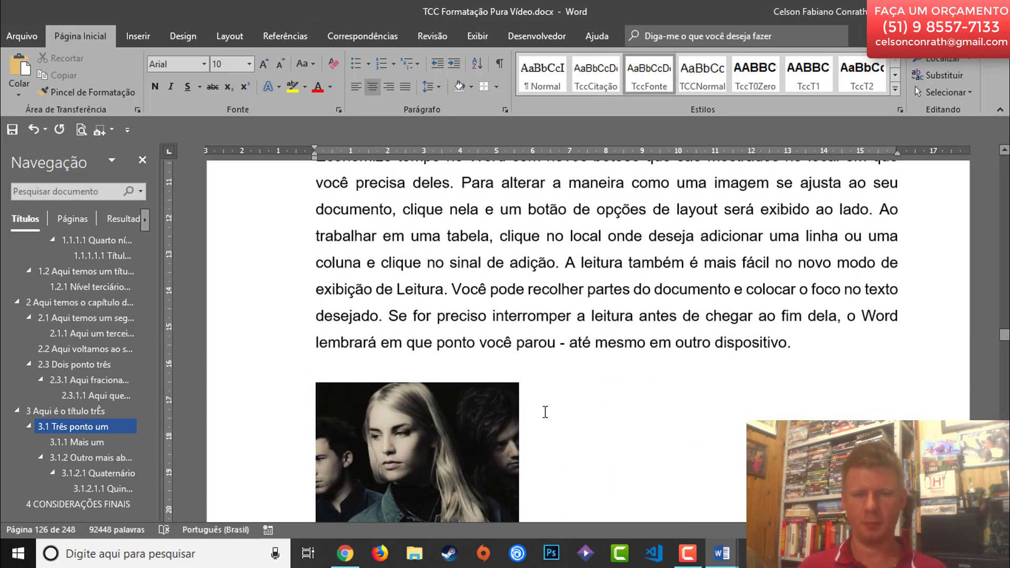
left_click(526, 418)
left_click(520, 418)
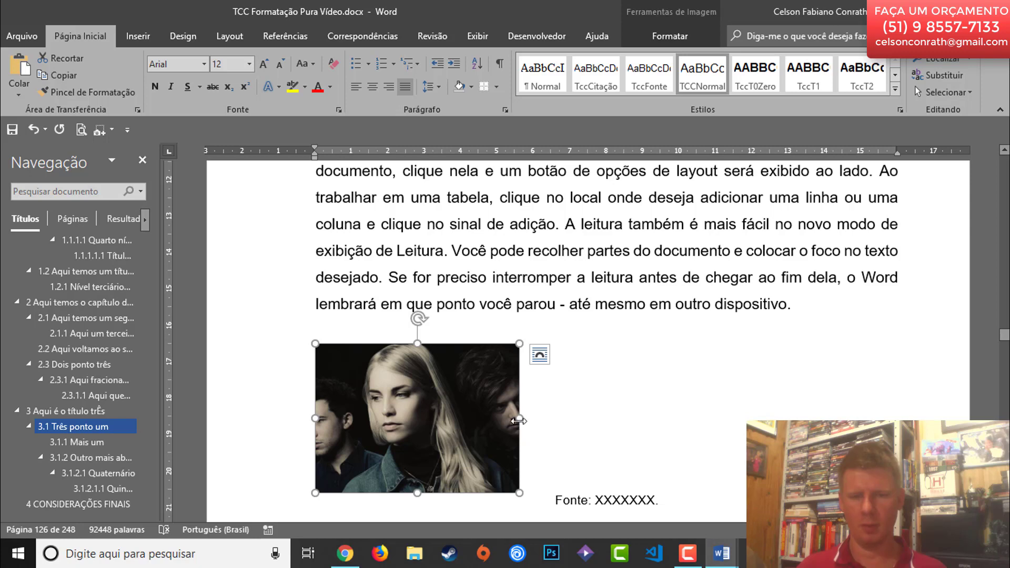
left_click_drag(522, 494, 642, 440)
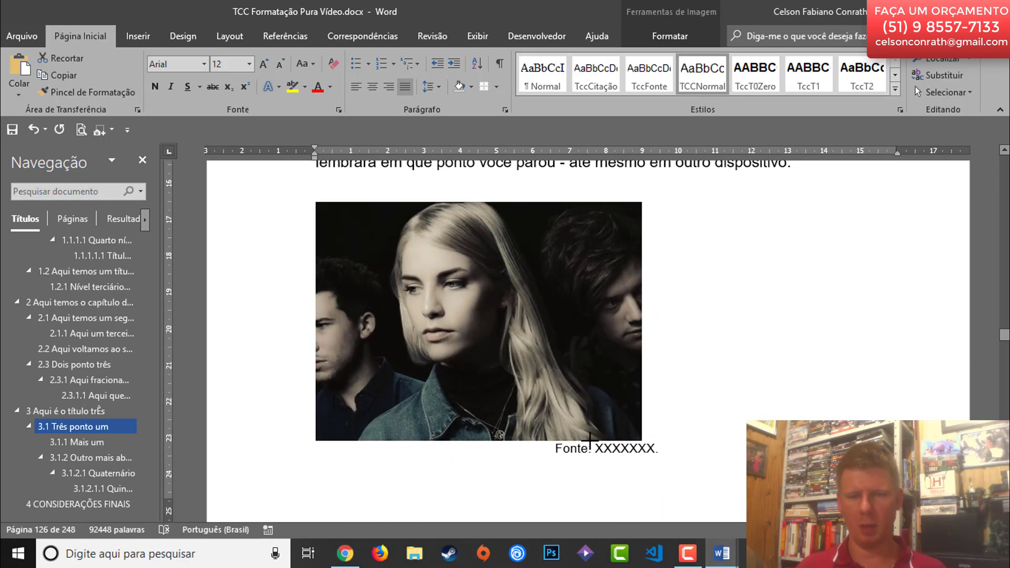
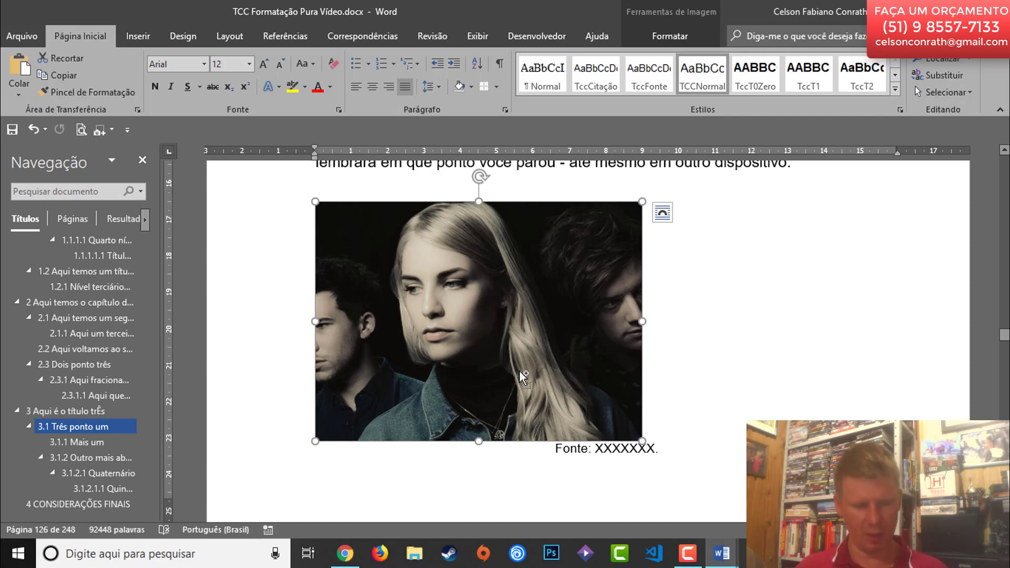
- Center the picture and insert the caption "Imagem 1 - London Grammar" above it, using the Imagem label
key("ctrl+e")
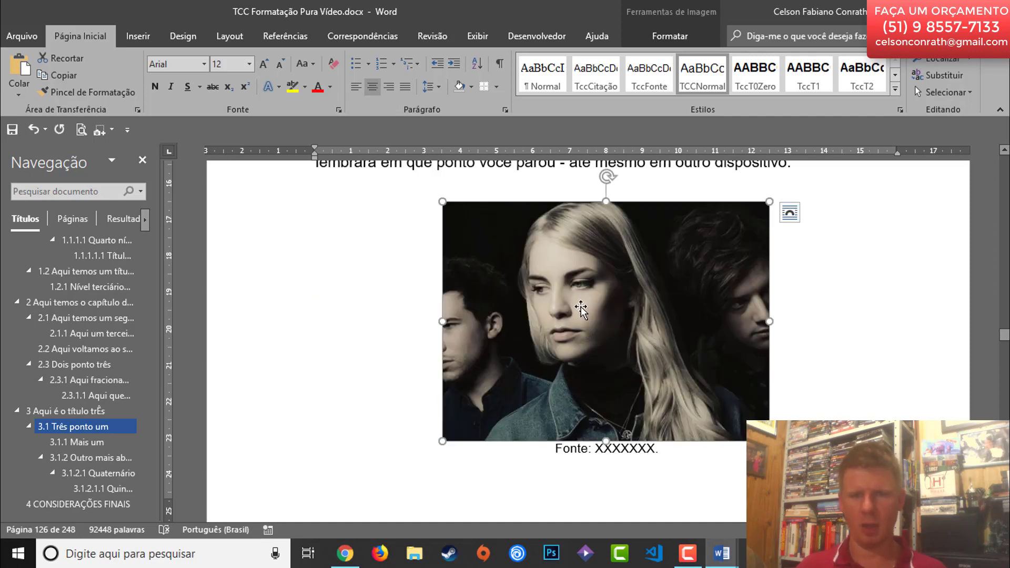
right_click(581, 310)
left_click(654, 225)
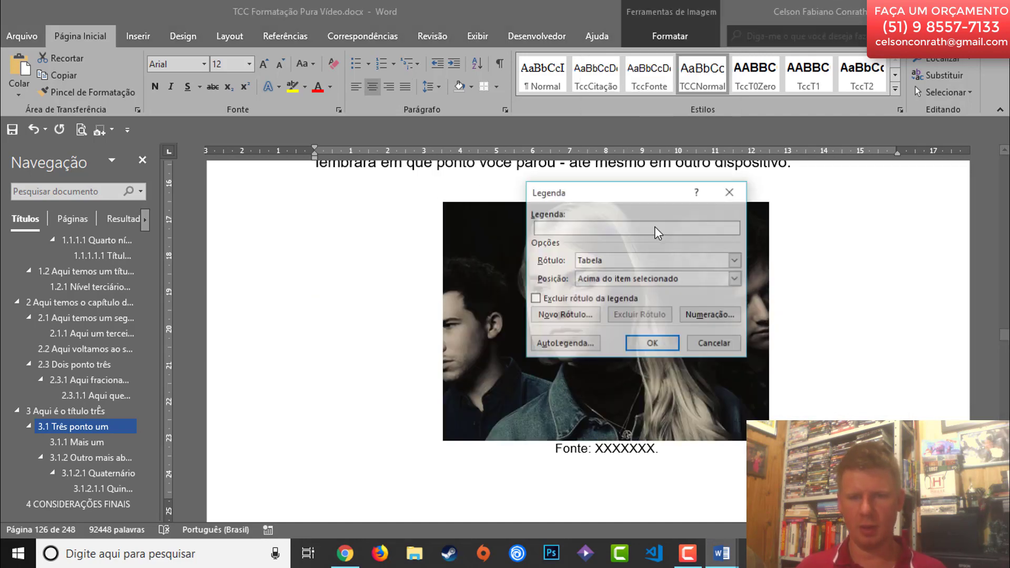
left_click(643, 262)
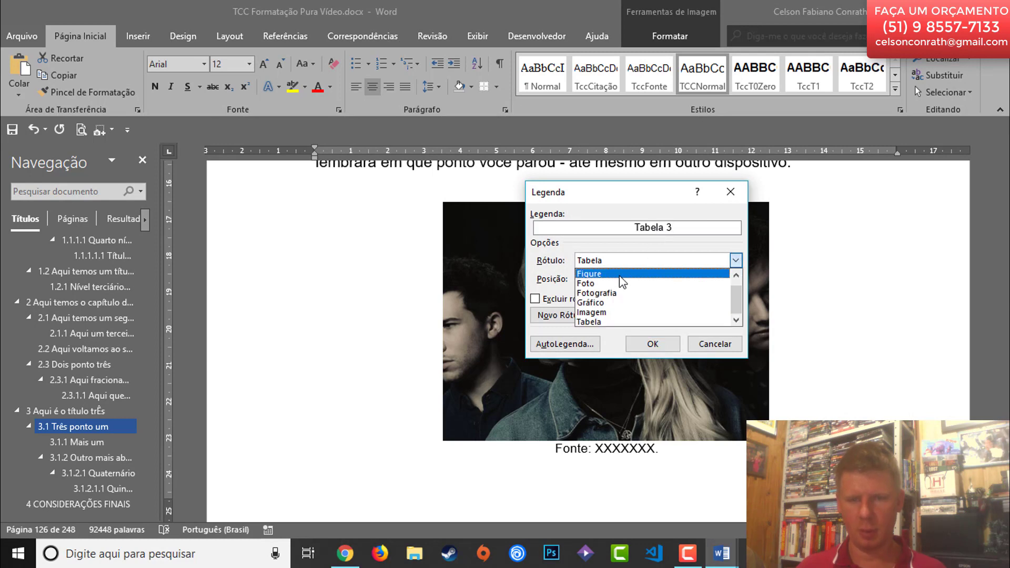
left_click(628, 314)
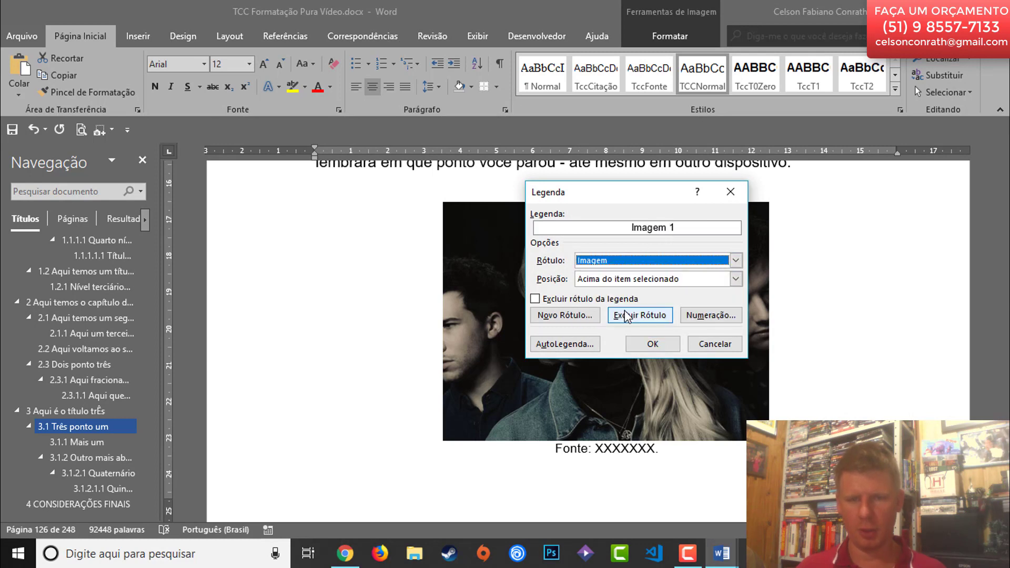
left_click(683, 232)
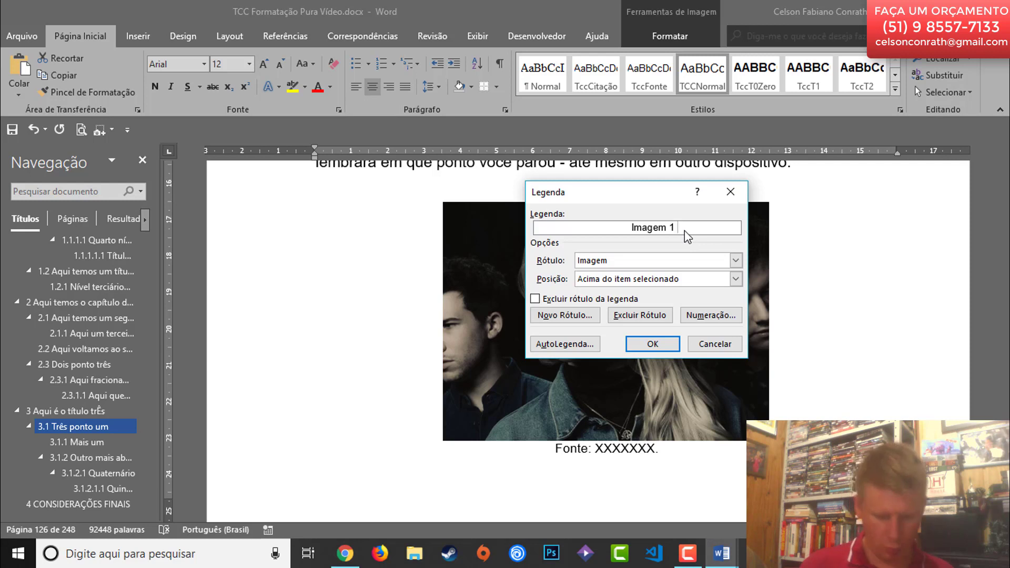
type("- Lo")
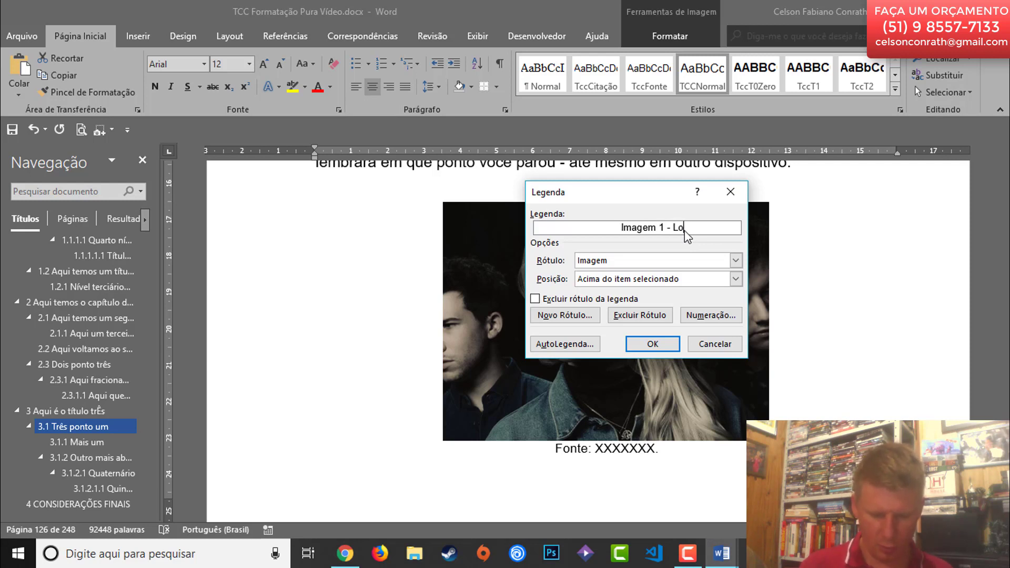
type("ndon Grammar")
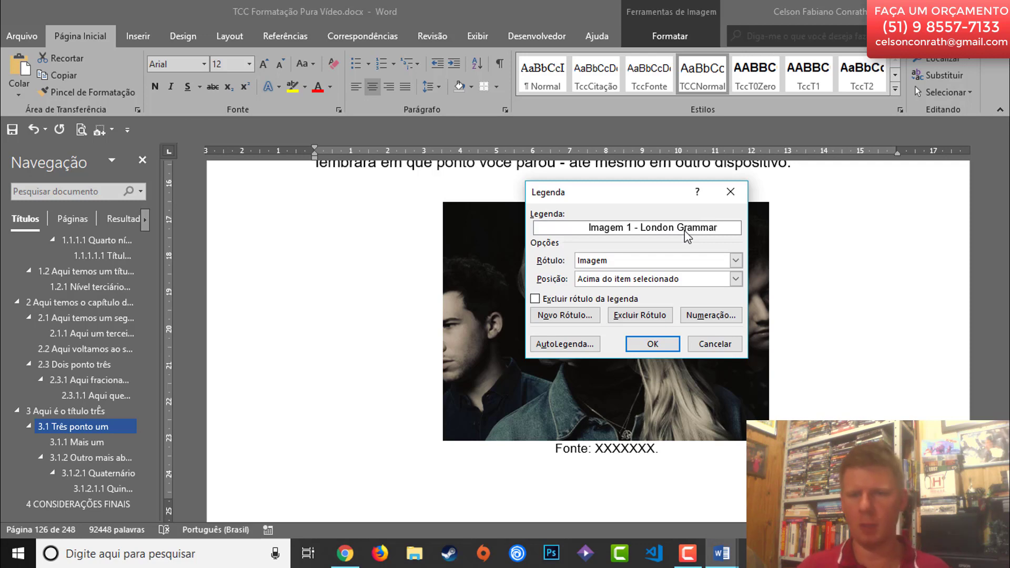
key("Return")
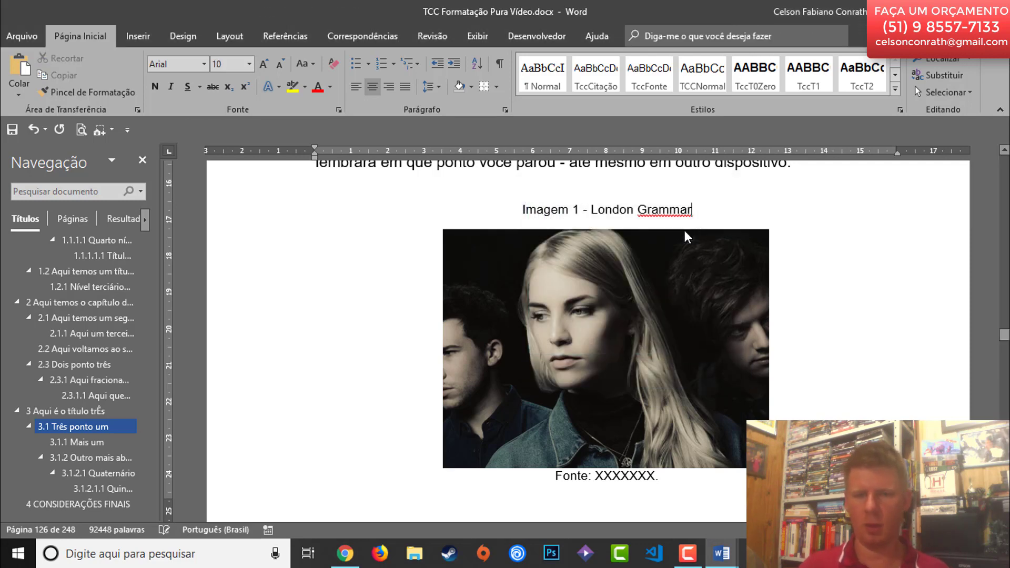
left_click(822, 280)
- Cut the "Imagem 2 - London Grammar" caption, its picture and the Fonte and Nota lines from the end of the document
scroll(786, 251, "up", 3)
scroll(786, 251, "down", 4)
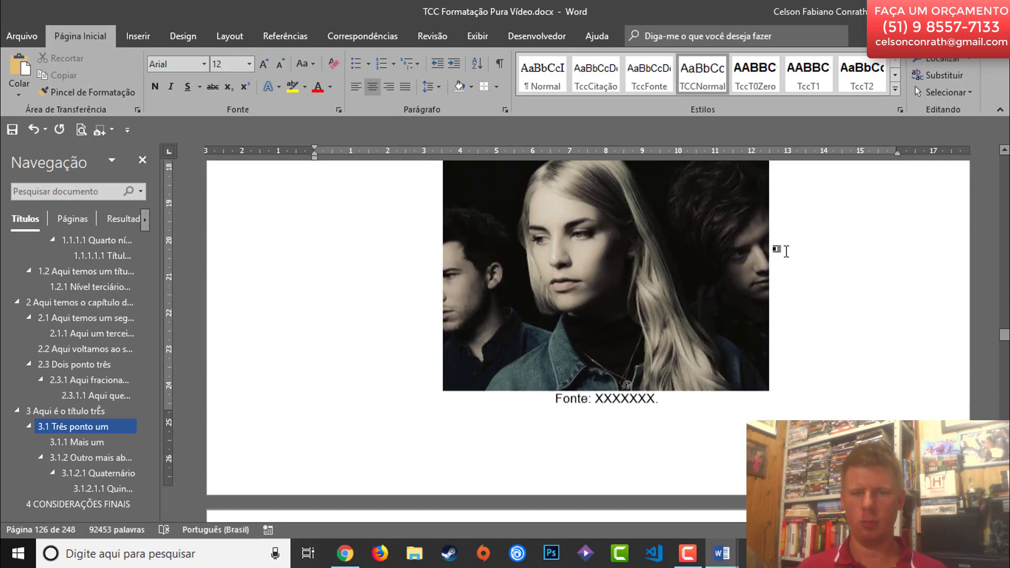
scroll(787, 250, "down", 1)
scroll(789, 247, "up", 2)
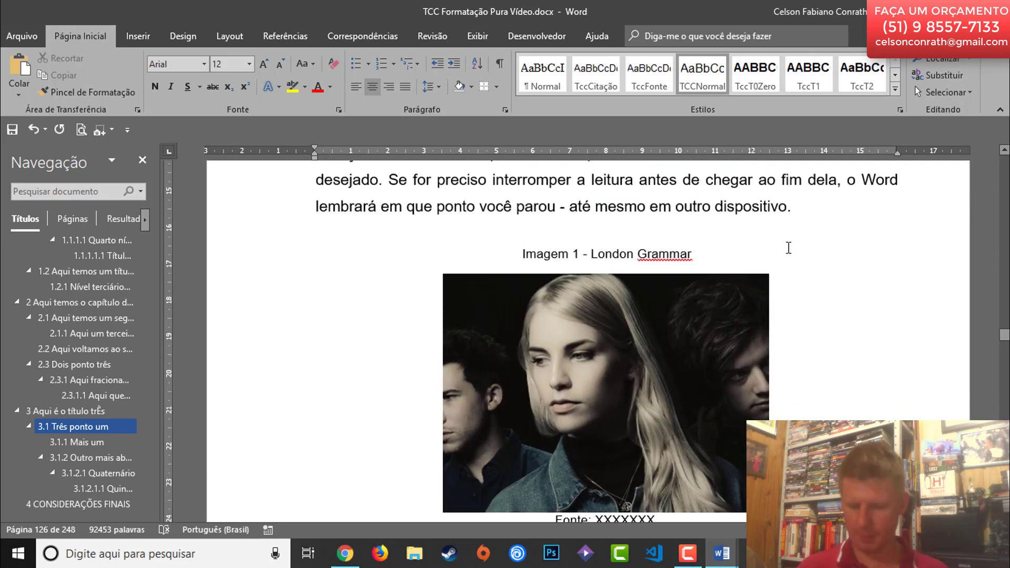
key("ctrl+End")
scroll(609, 368, "up", 8)
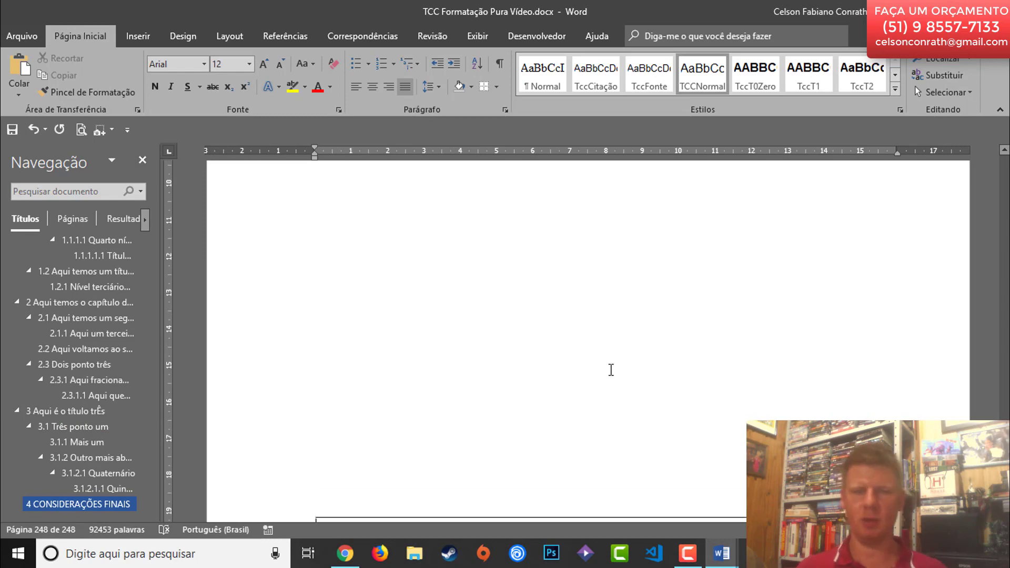
scroll(564, 365, "up", 8)
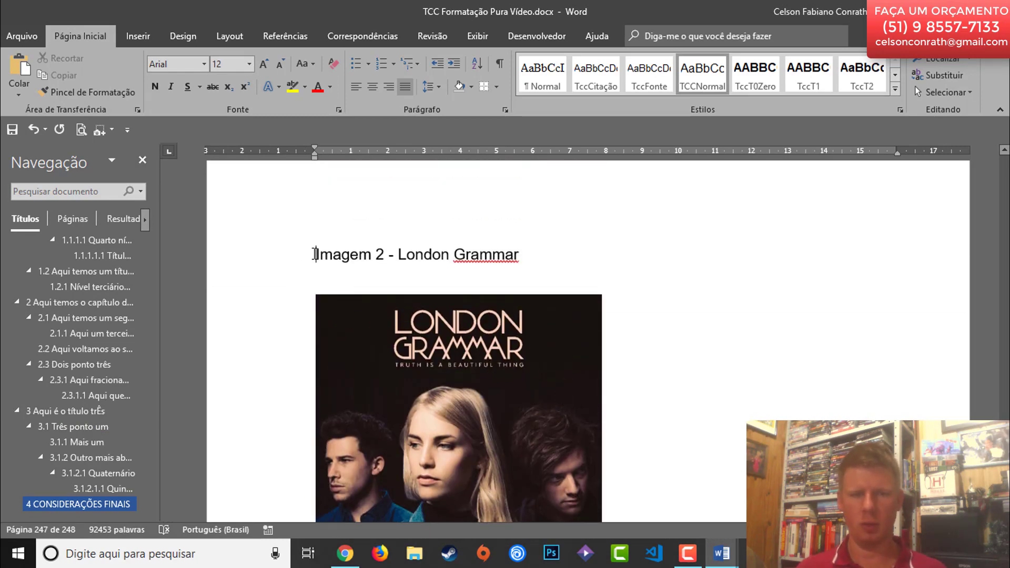
left_click_drag(326, 282, 579, 405)
scroll(379, 363, "down", 5)
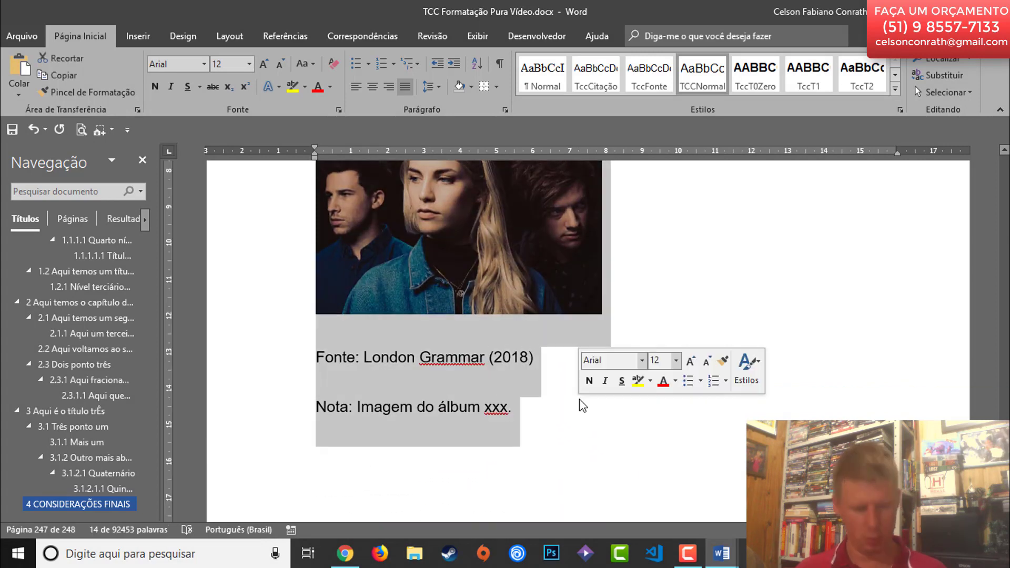
key("Delete")
- Paste the cut caption, picture, source and note in chapter 1, on a new line after the paragraph ending "se complementam entre si."
scroll(579, 406, "up", 10)
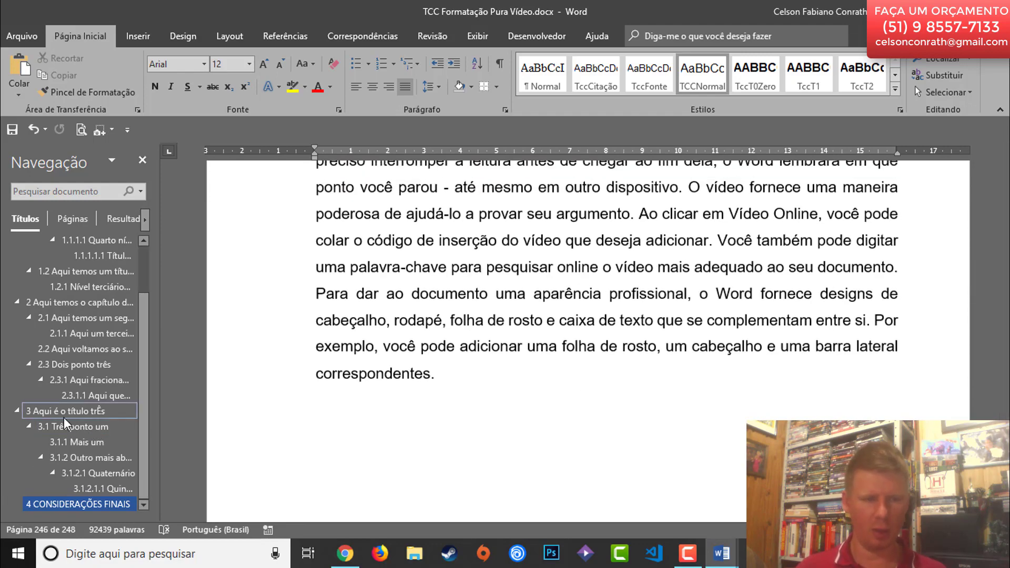
left_click(64, 414)
scroll(340, 392, "down", 10)
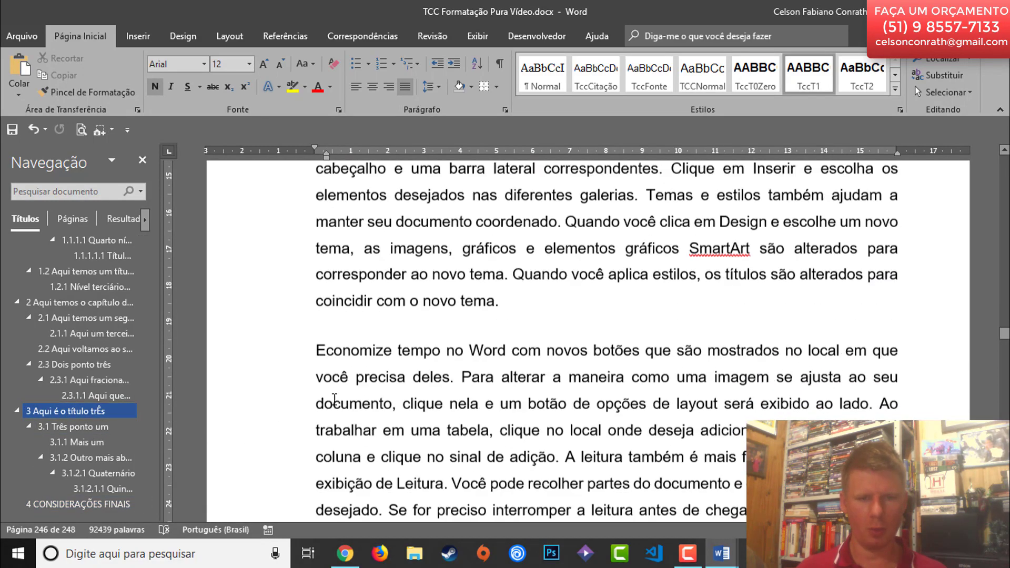
scroll(340, 393, "down", 8)
scroll(337, 391, "up", 4)
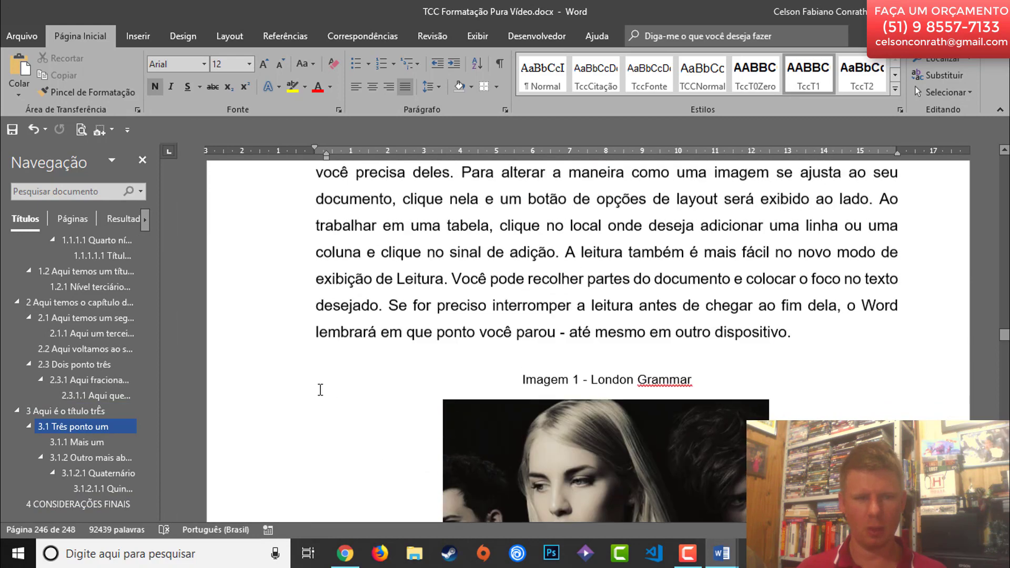
scroll(60, 317, "up", 2)
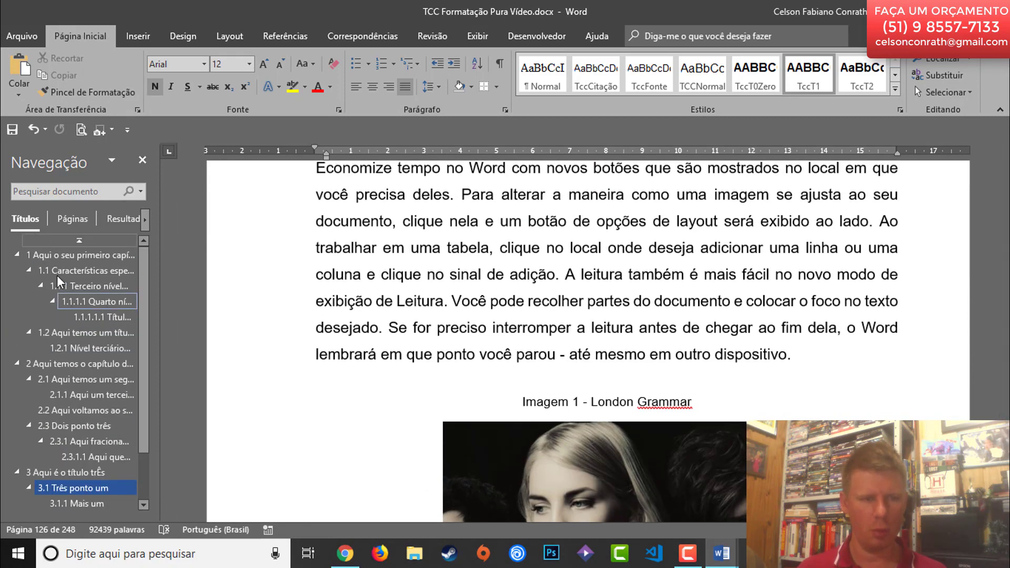
left_click(57, 255)
scroll(508, 361, "down", 8)
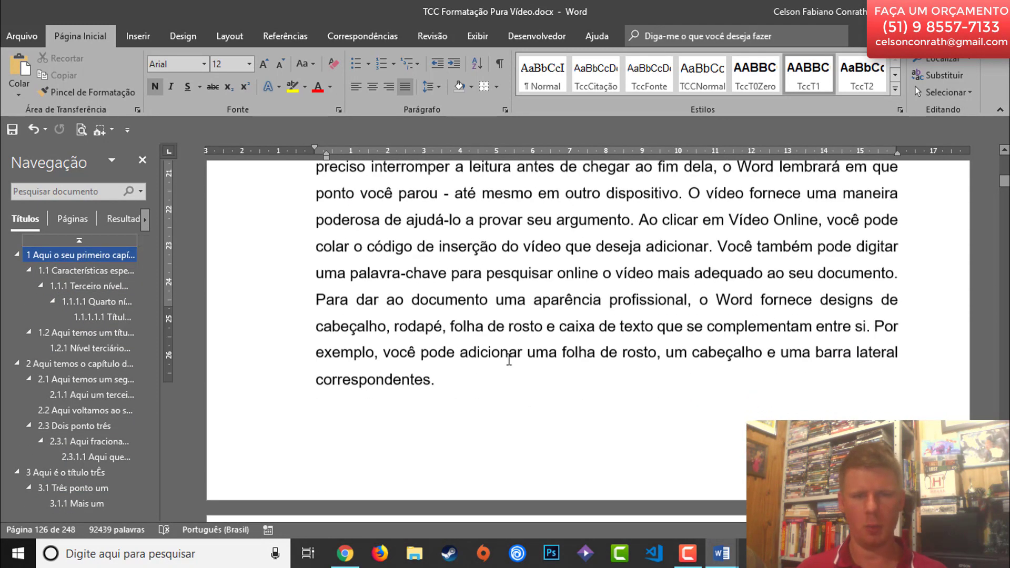
scroll(509, 360, "down", 10)
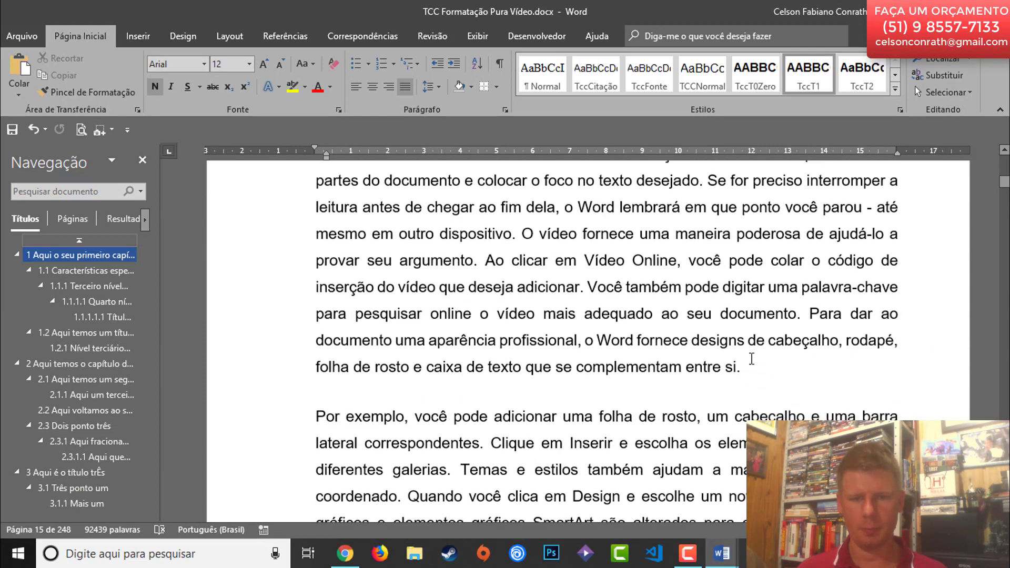
left_click(761, 369)
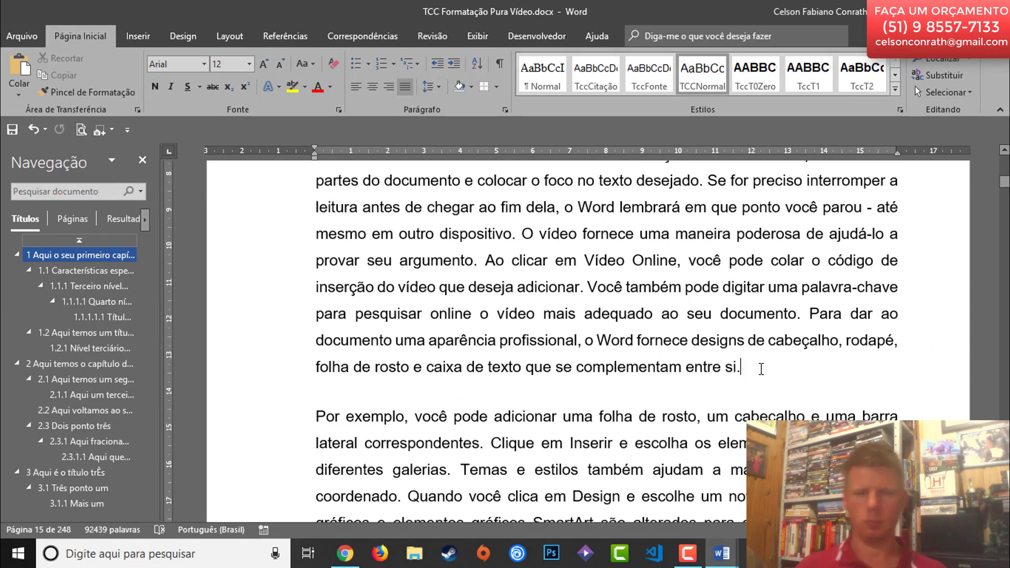
key("Return")
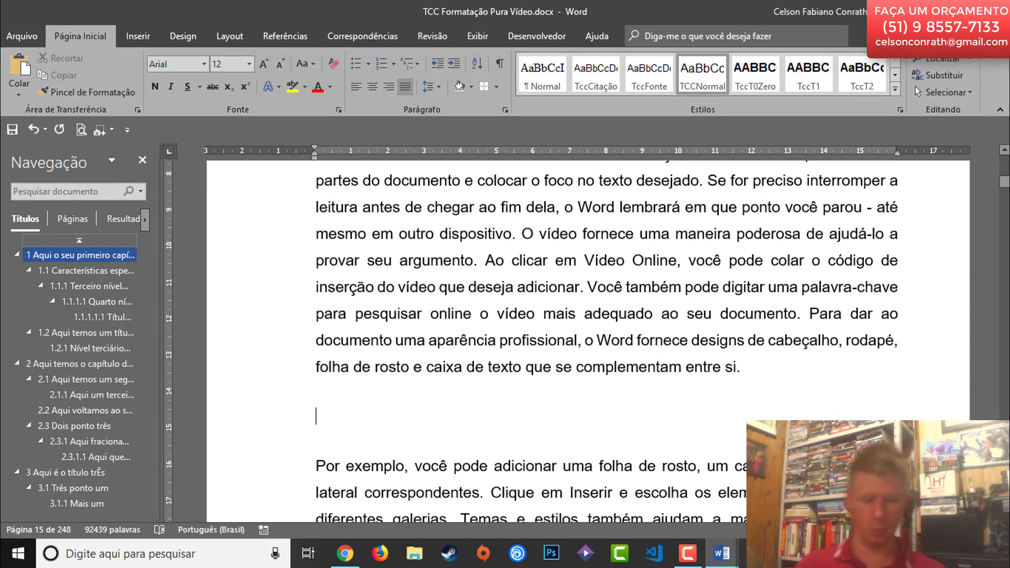
type("Fonte: London Grammar (2018) Nota: Imagem do álbum xxx.")
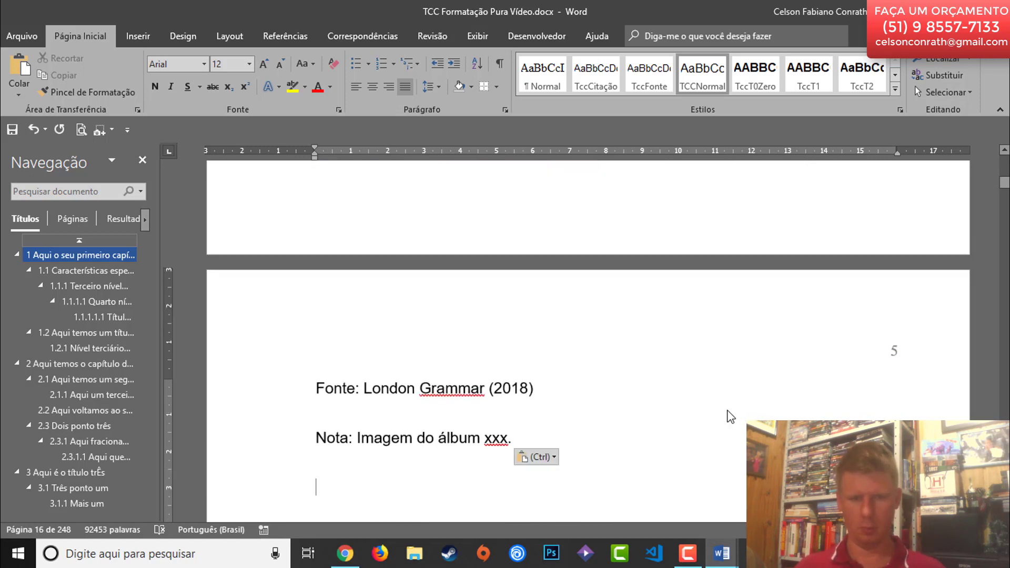
- Delete the "Imagem 2 - London Grammar" caption line above the pasted picture
scroll(731, 410, "up", 10)
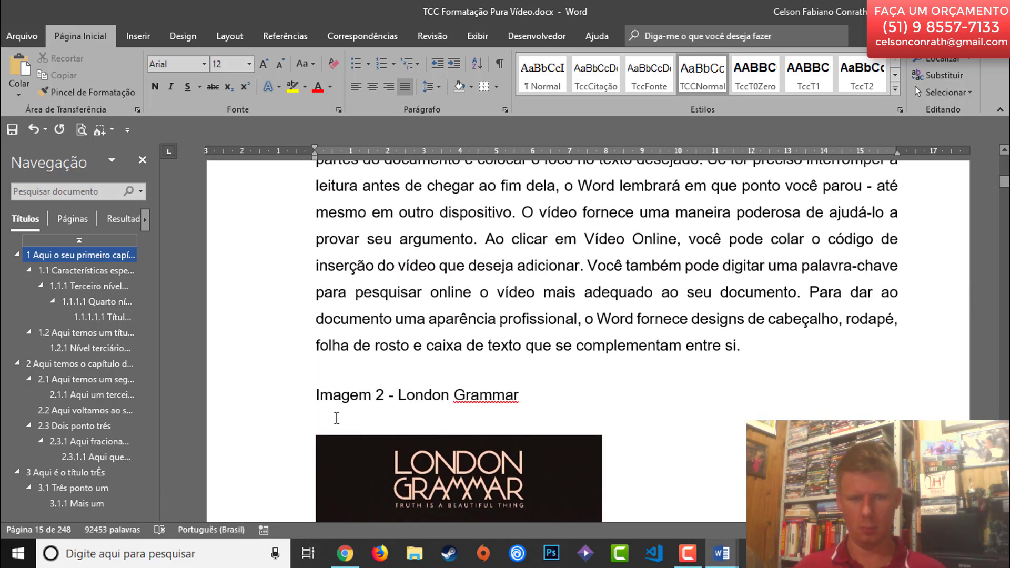
left_click_drag(310, 392, 530, 391)
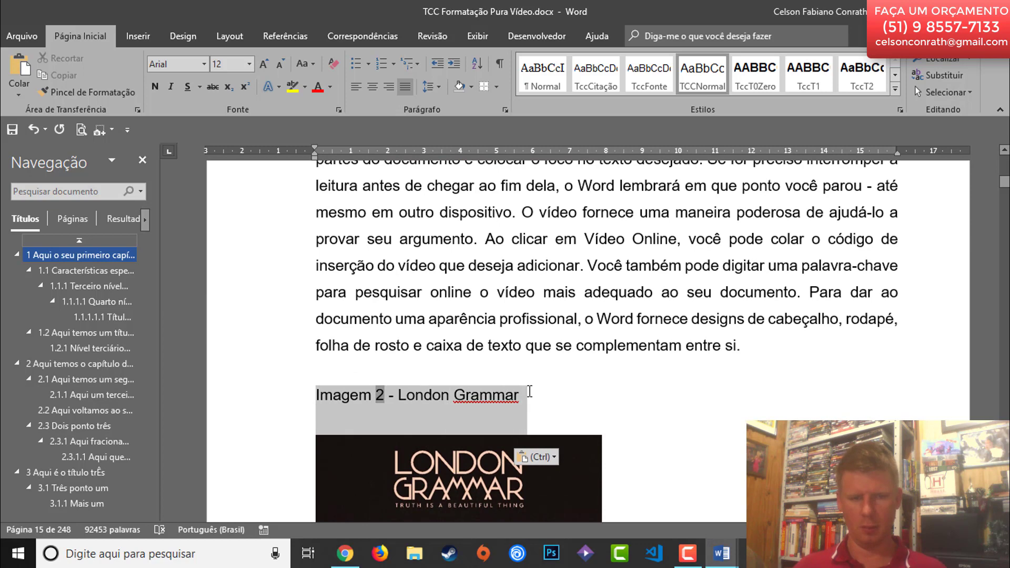
key("Delete")
- Apply the TccFonte style to the "Fonte: London Grammar (2018)" and "Nota: Imagem do álbum xxx." lines below the picture
scroll(530, 391, "down", 2)
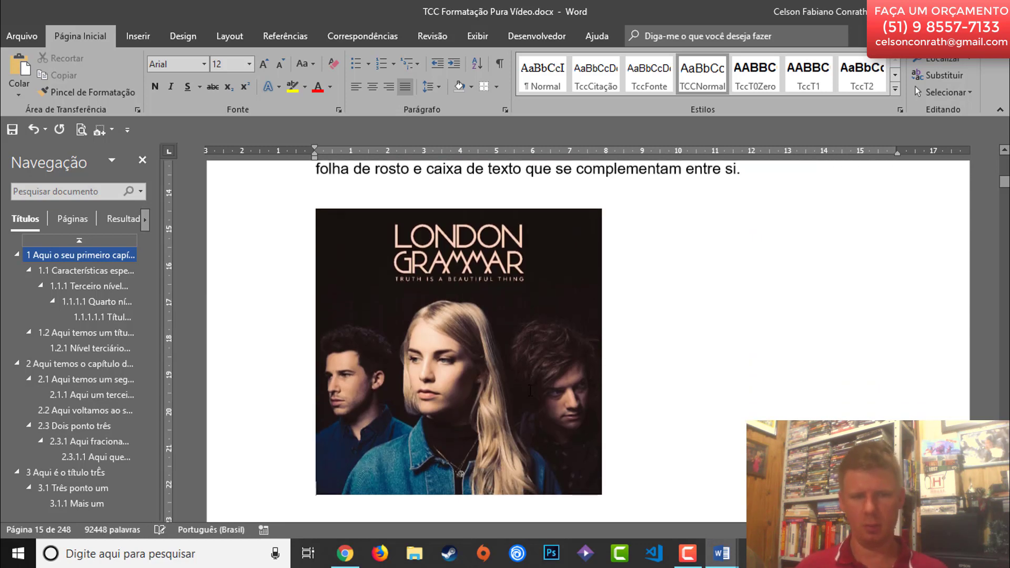
scroll(530, 389, "down", 2)
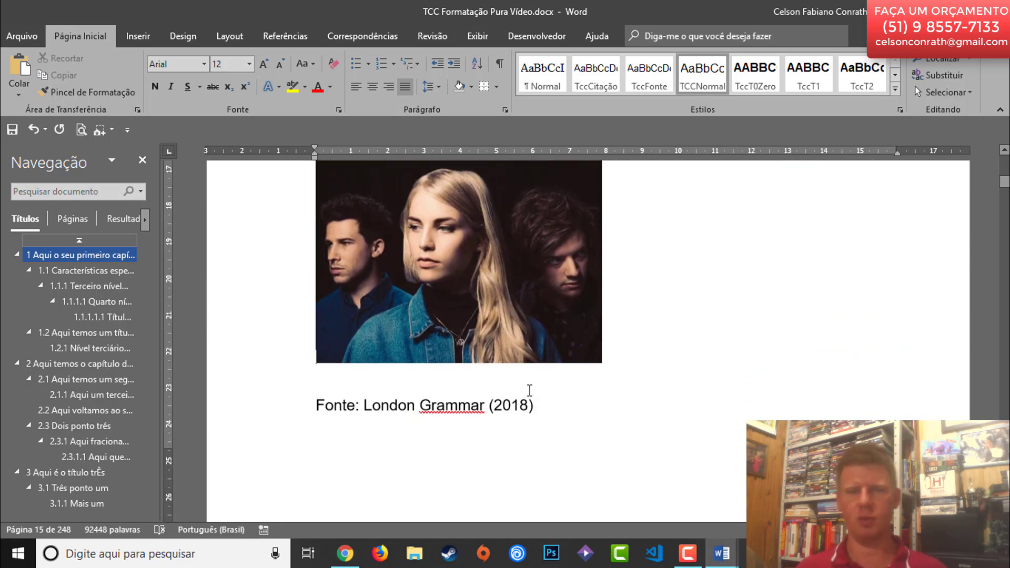
left_click_drag(312, 403, 535, 423)
scroll(397, 415, "down", 4)
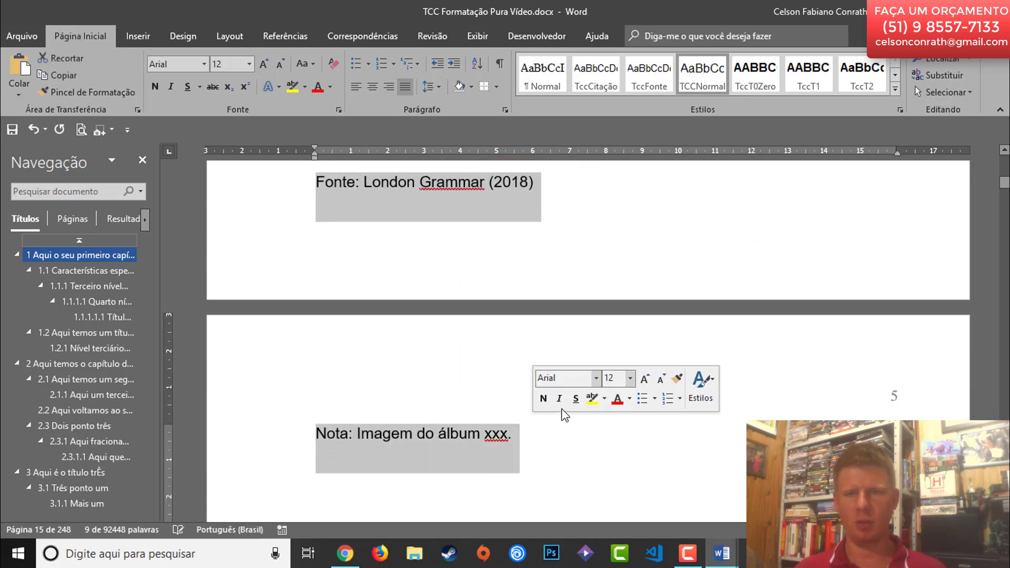
left_click(652, 71)
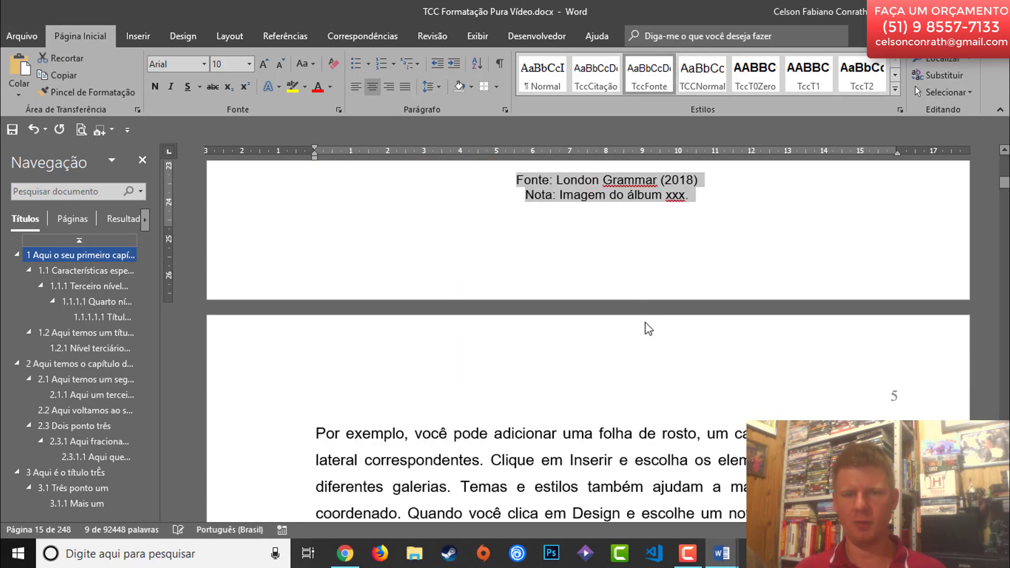
- Set the chapter 1 London Grammar picture's paragraph to 0 pt spacing after and single (Simples) line spacing
scroll(646, 323, "up", 3)
left_click(520, 262)
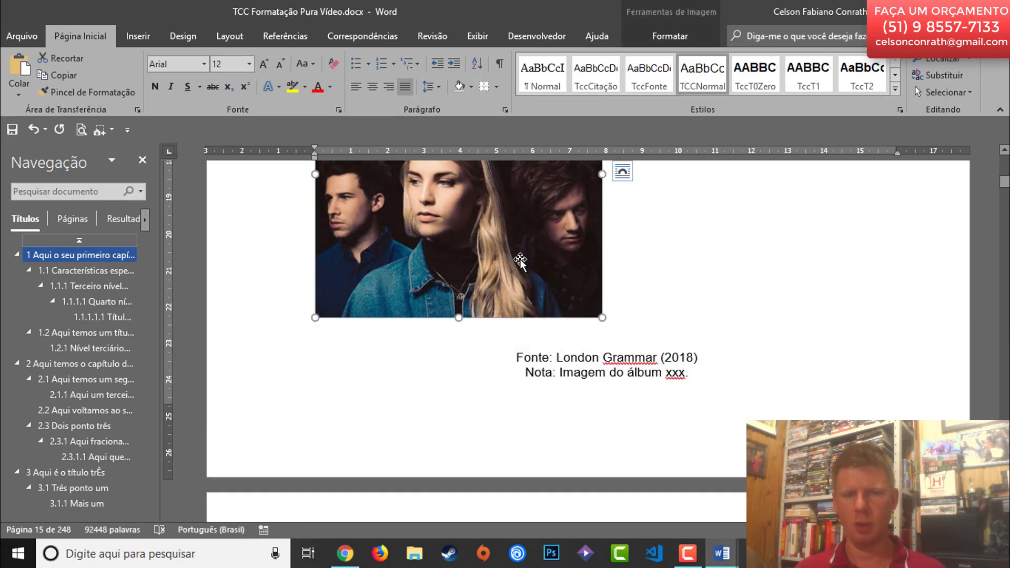
right_click(521, 261)
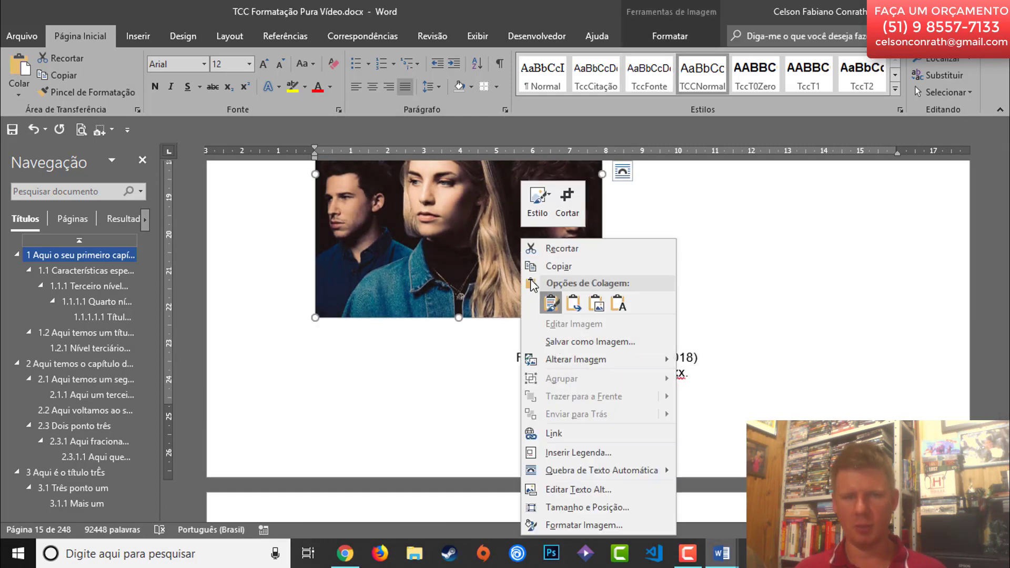
left_click(501, 104)
left_click(505, 110)
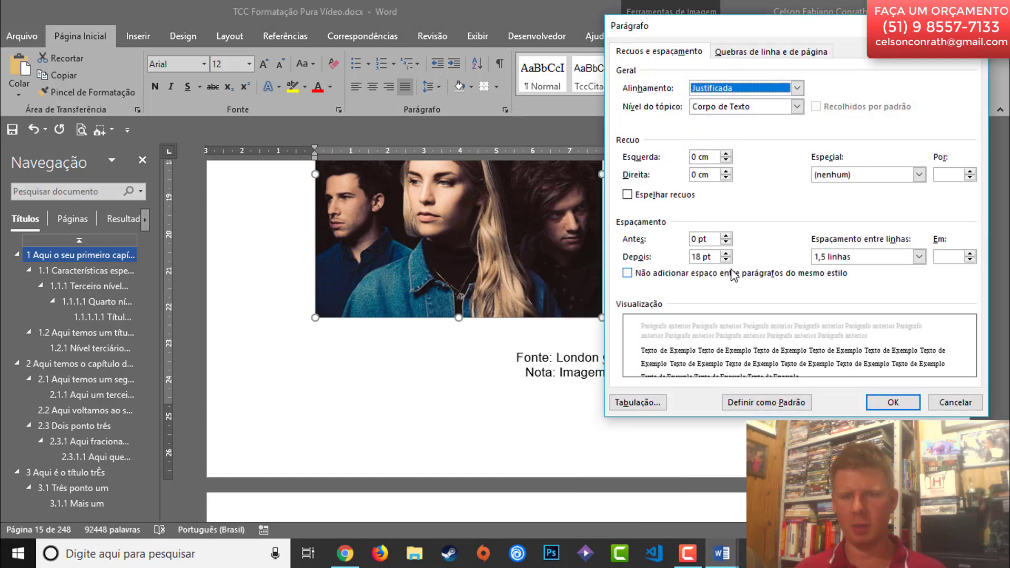
left_click(727, 259)
left_click(919, 257)
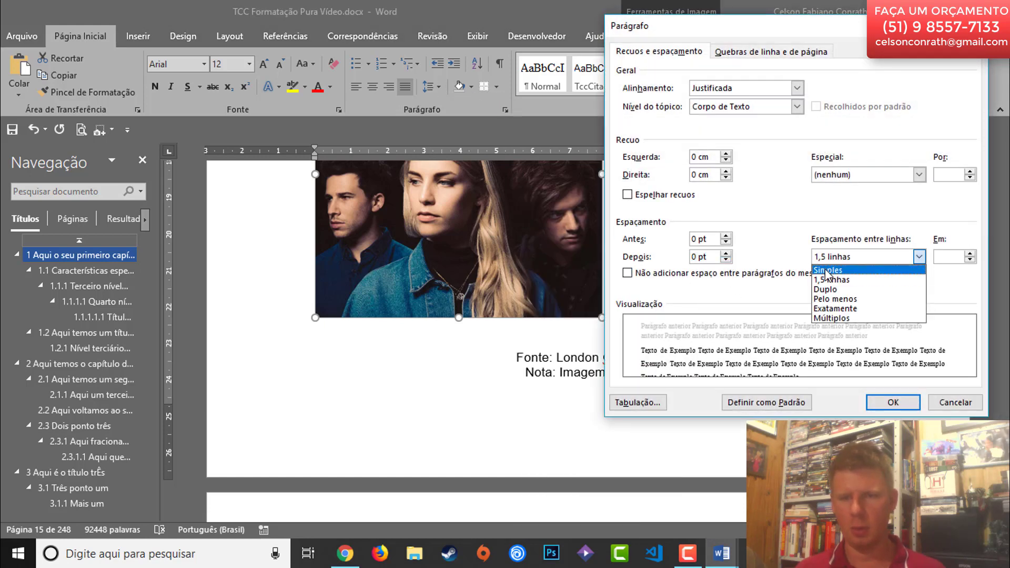
left_click(829, 269)
left_click(893, 403)
- Insert the caption "Imagem 1 - London Grammar 1" above the chapter 1 picture, using the Imagem label
scroll(842, 410, "up", 3)
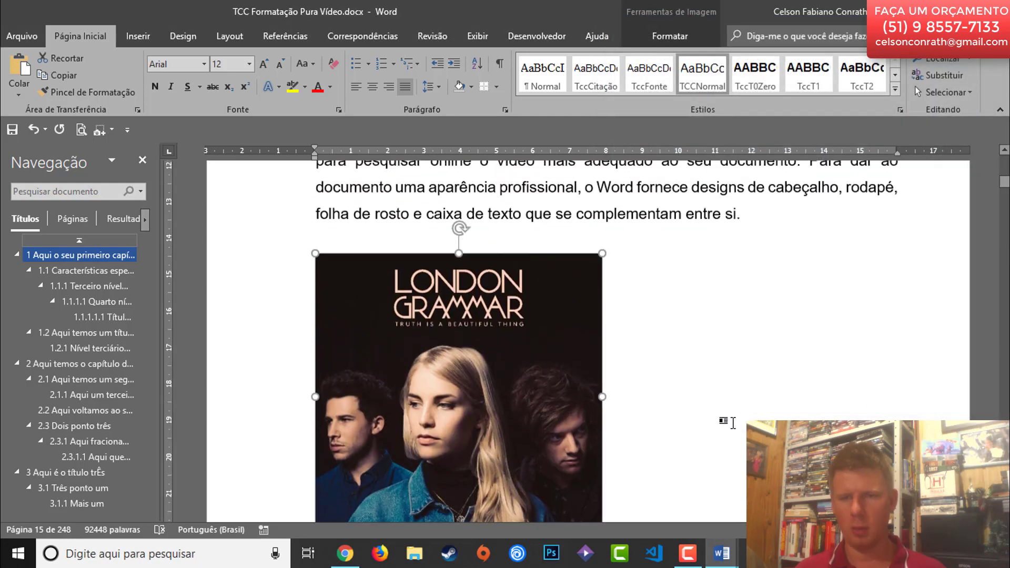
right_click(472, 428)
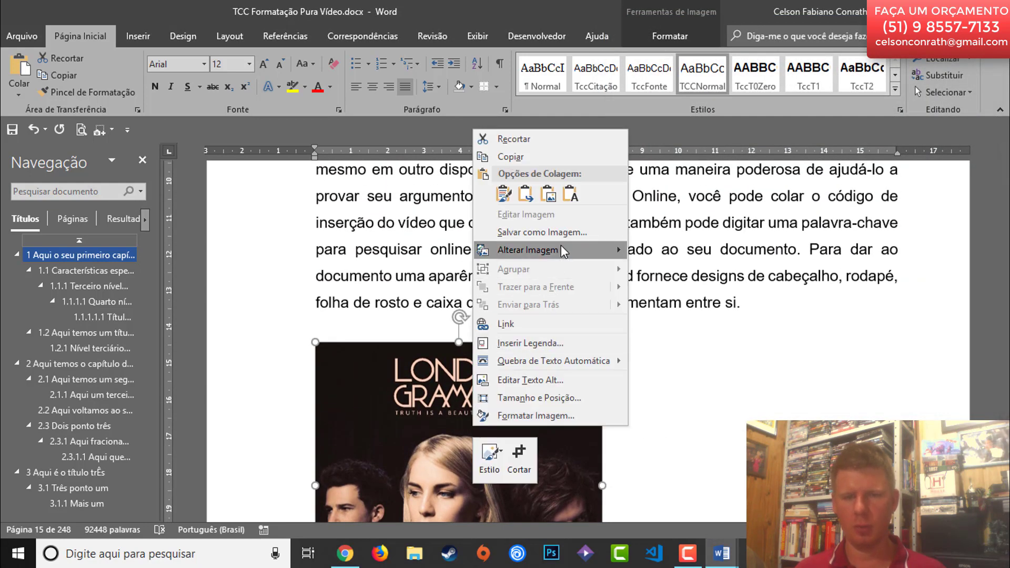
left_click(540, 341)
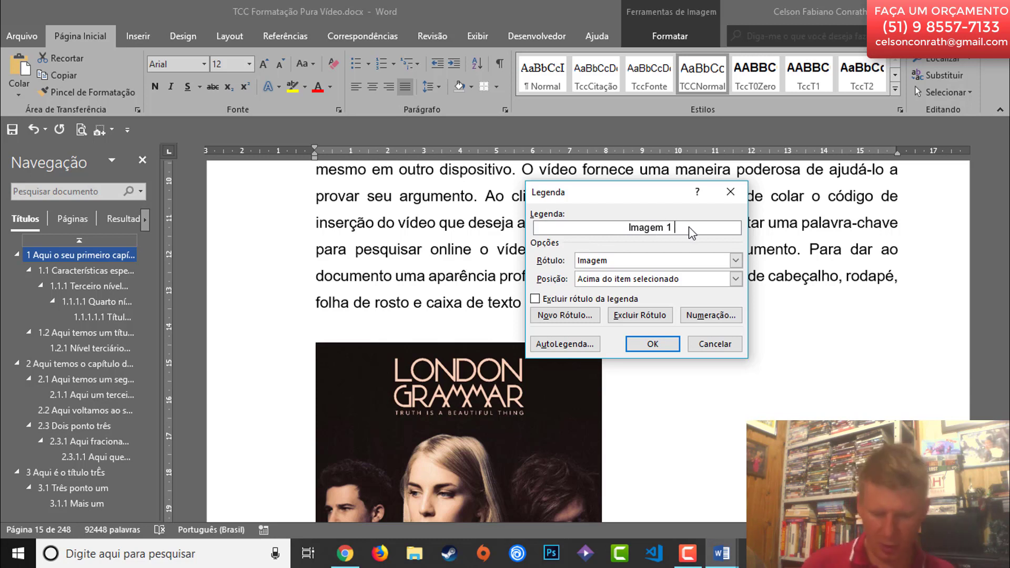
type("- Londo")
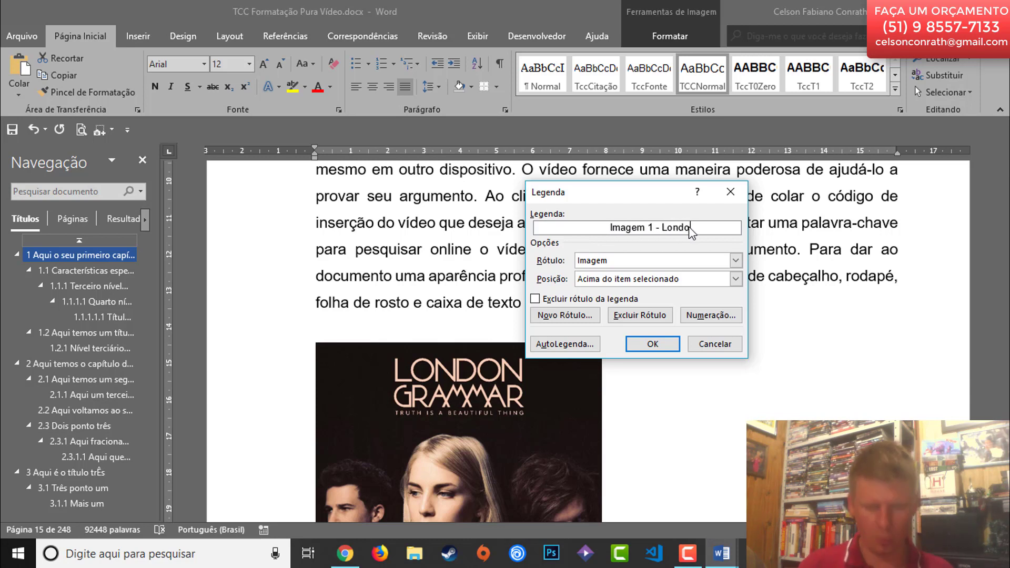
type("n Grammar")
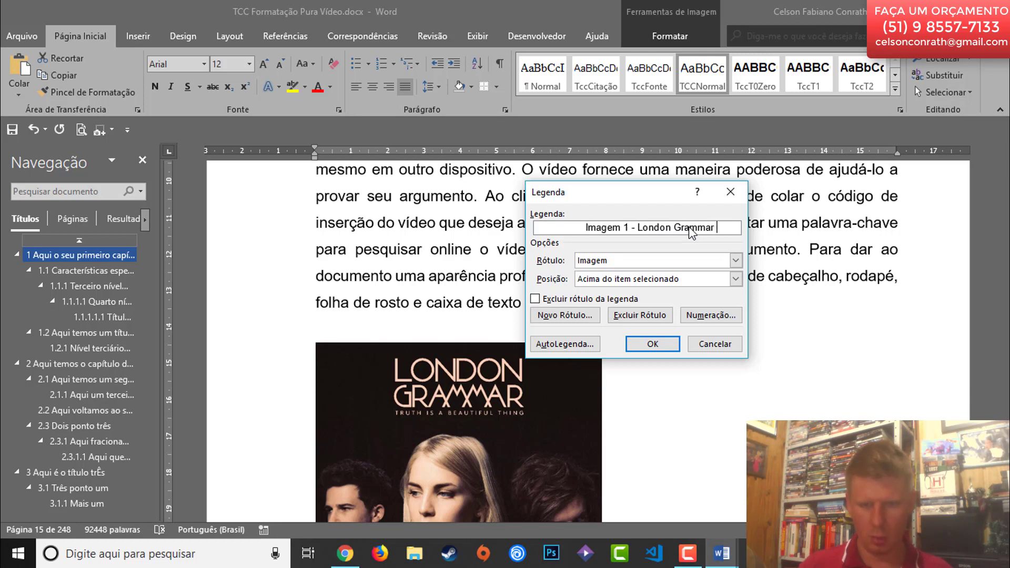
type(" 1")
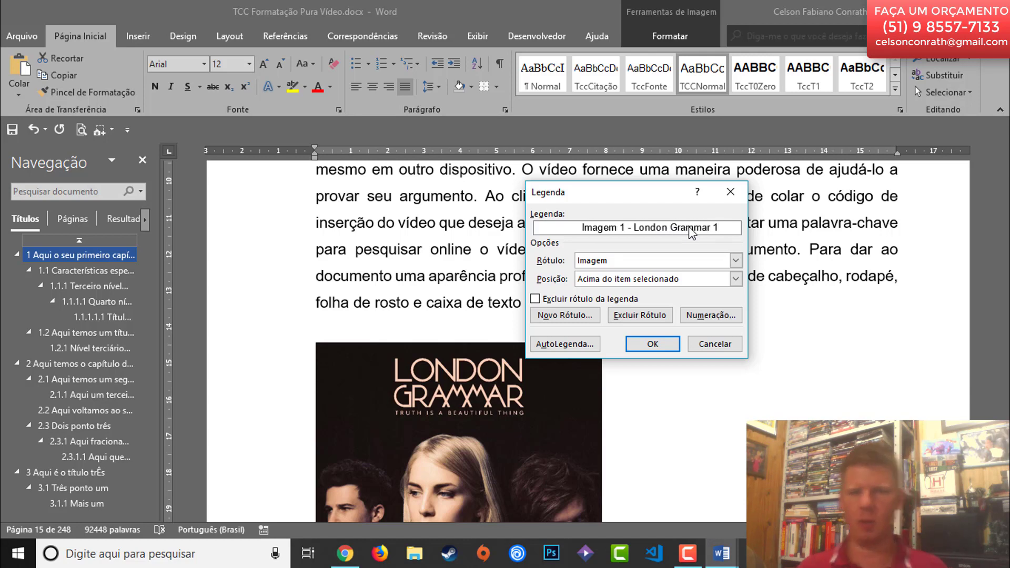
left_click(665, 346)
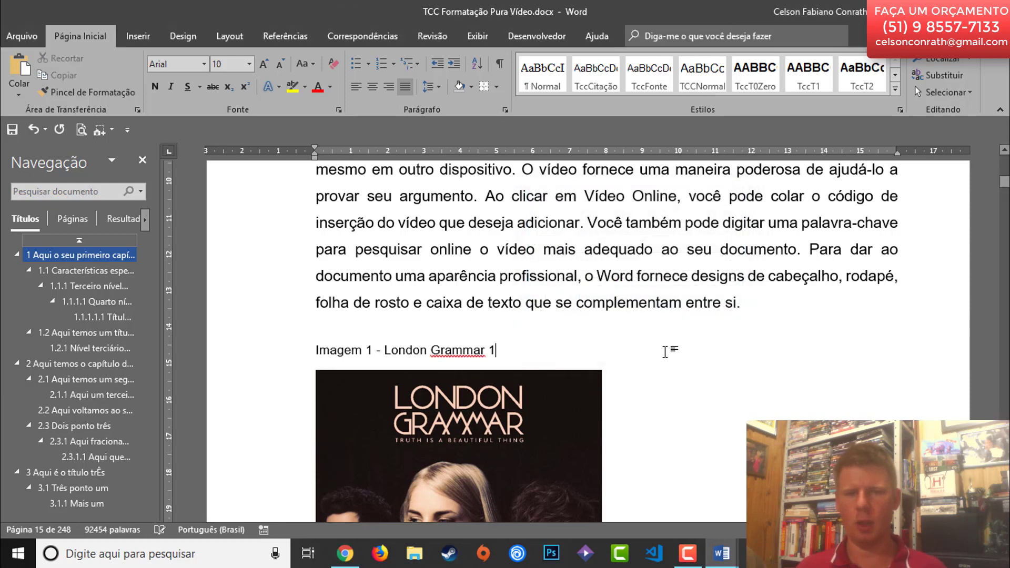
- Center the "Imagem 1 - London Grammar 1" caption and the picture below it
key("ctrl+e")
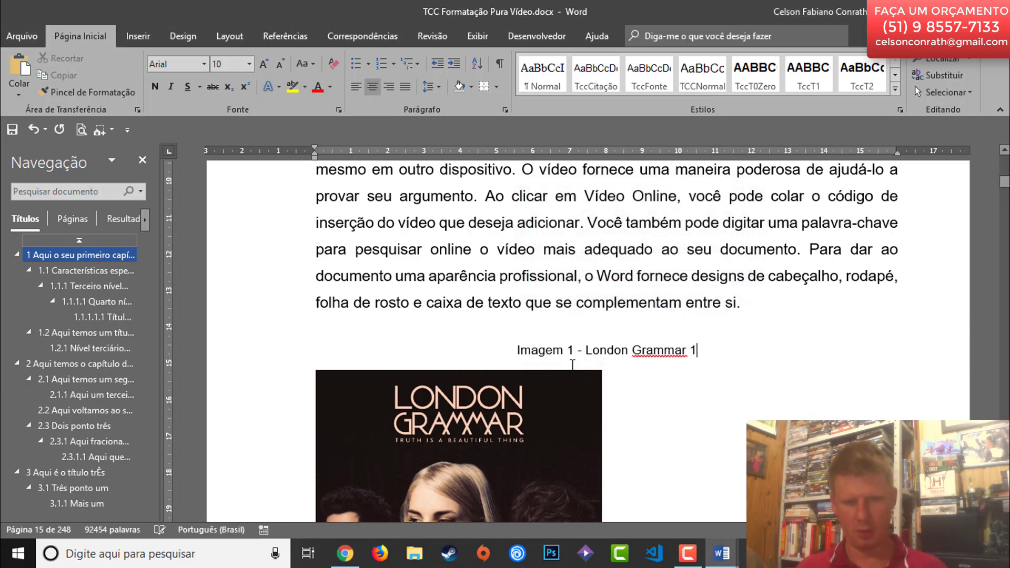
left_click(537, 418)
key("ctrl+e")
scroll(666, 347, "down", 2)
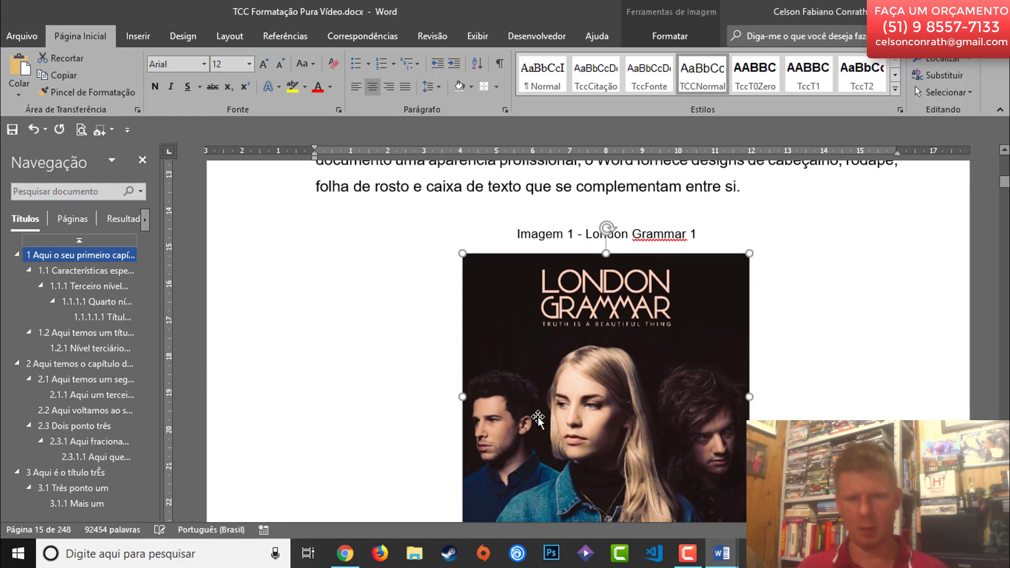
left_click(822, 340)
scroll(518, 212, "down", 1)
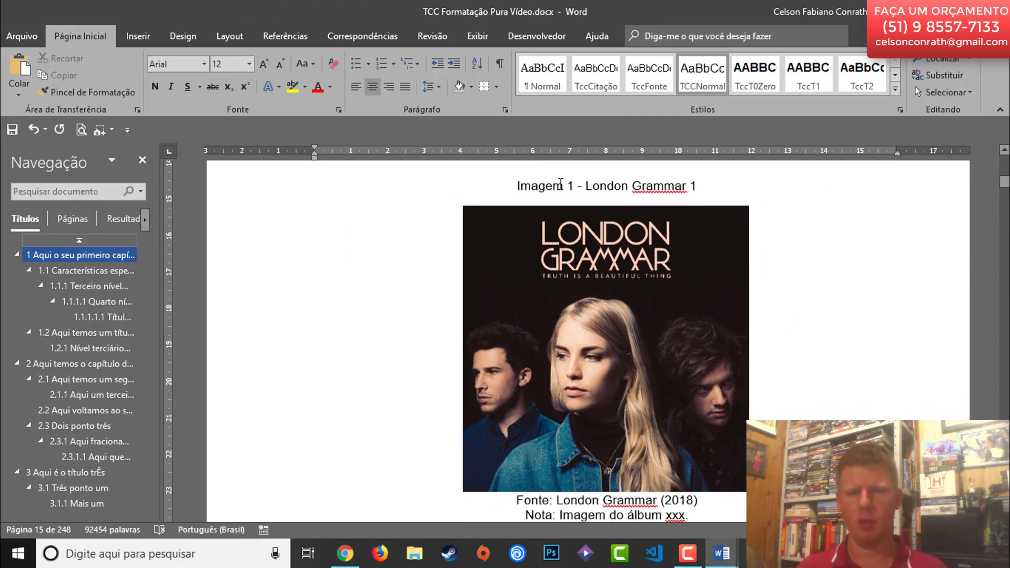
- Examine the caption numbering, picture and source line of the second London Grammar image in section 3.1
scroll(581, 187, "down", 12)
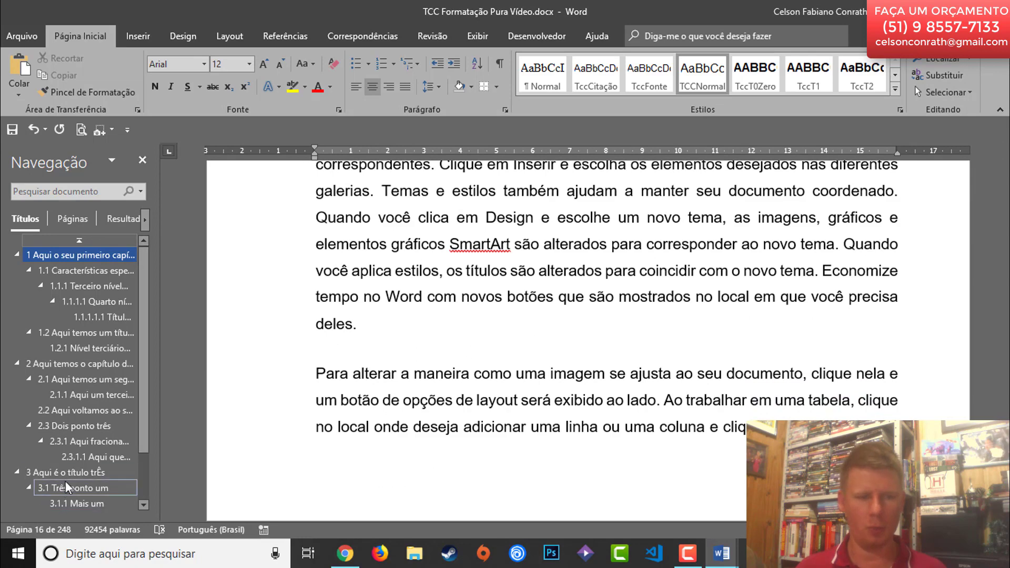
left_click(69, 473)
scroll(465, 428, "down", 10)
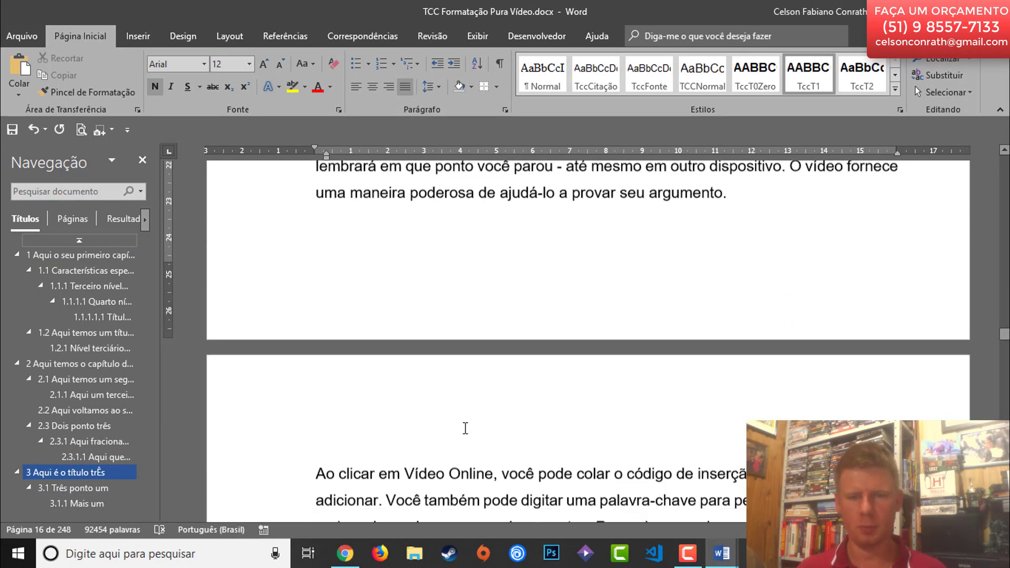
scroll(465, 428, "down", 15)
scroll(465, 428, "up", 5)
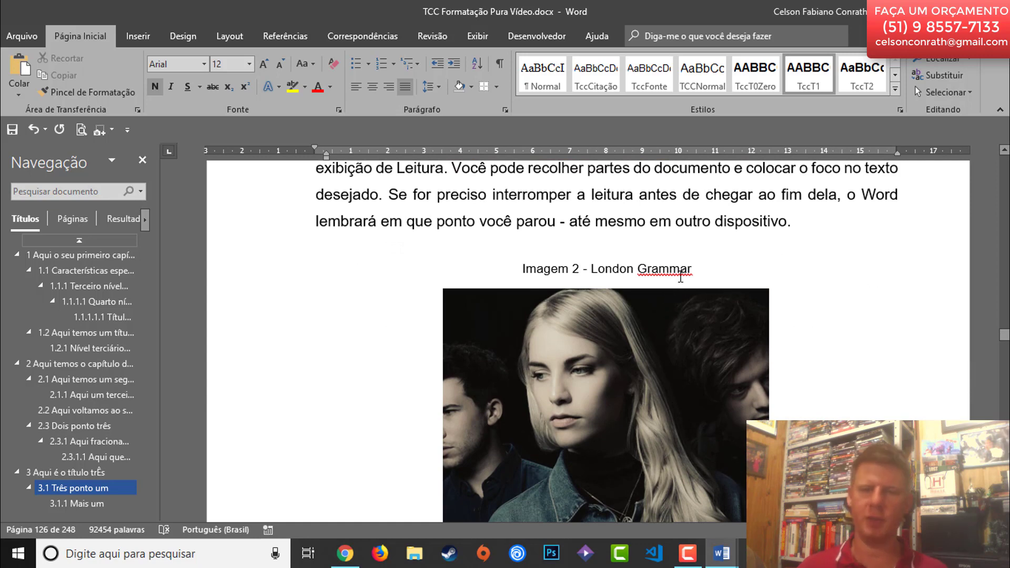
scroll(667, 282, "up", 3)
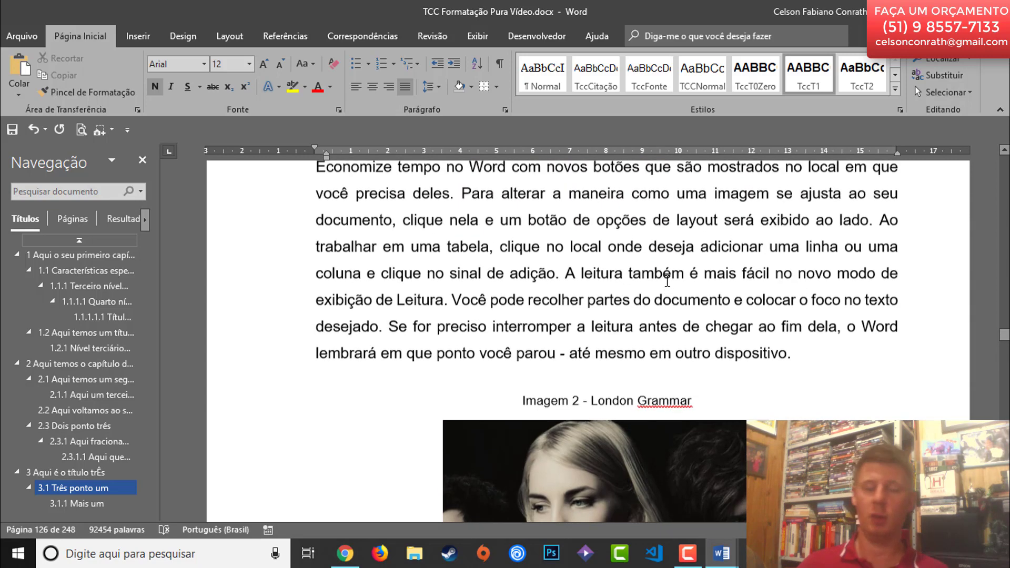
scroll(666, 295, "down", 8)
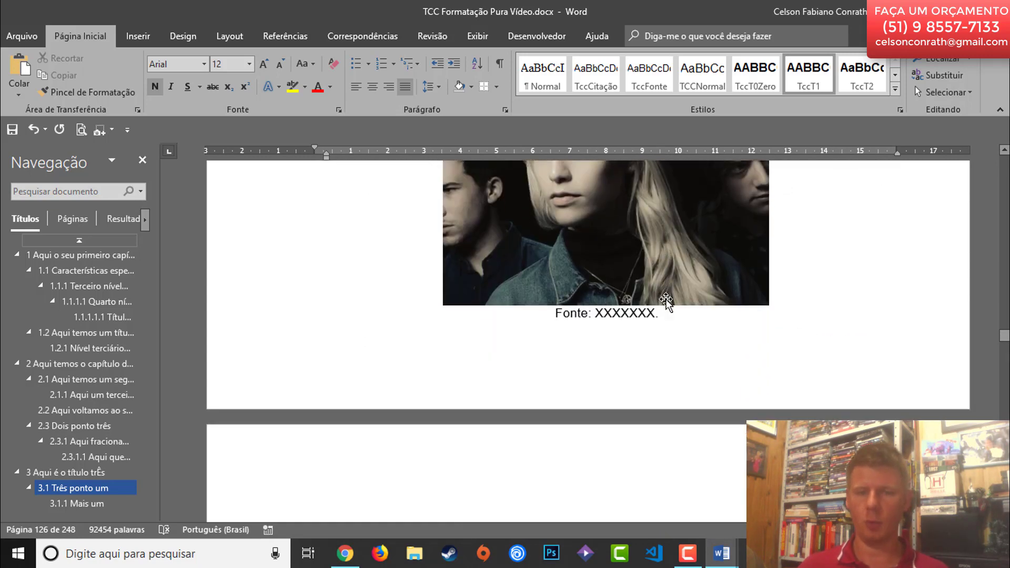
scroll(666, 300, "down", 3)
scroll(667, 299, "up", 2)
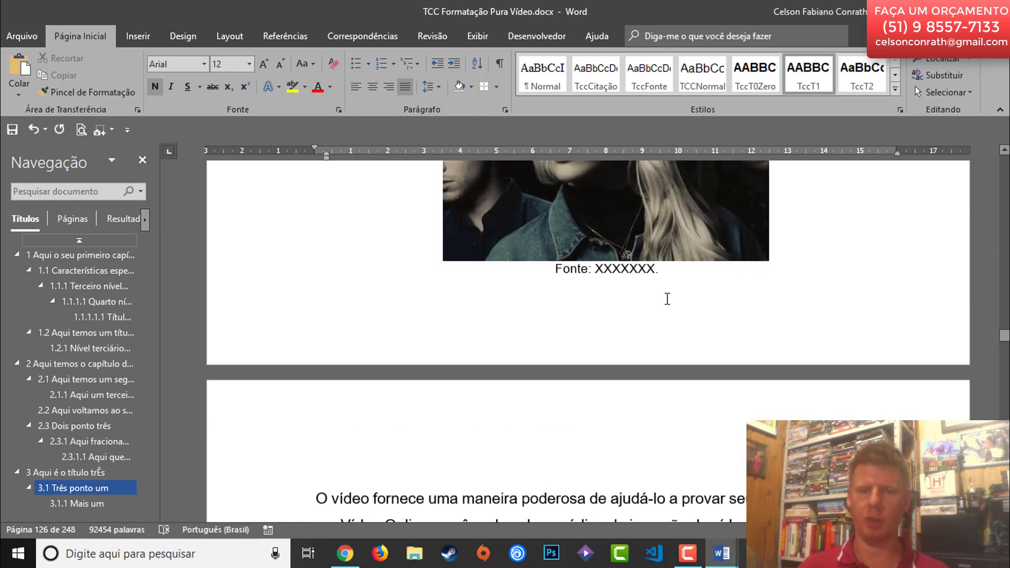
left_click(675, 263)
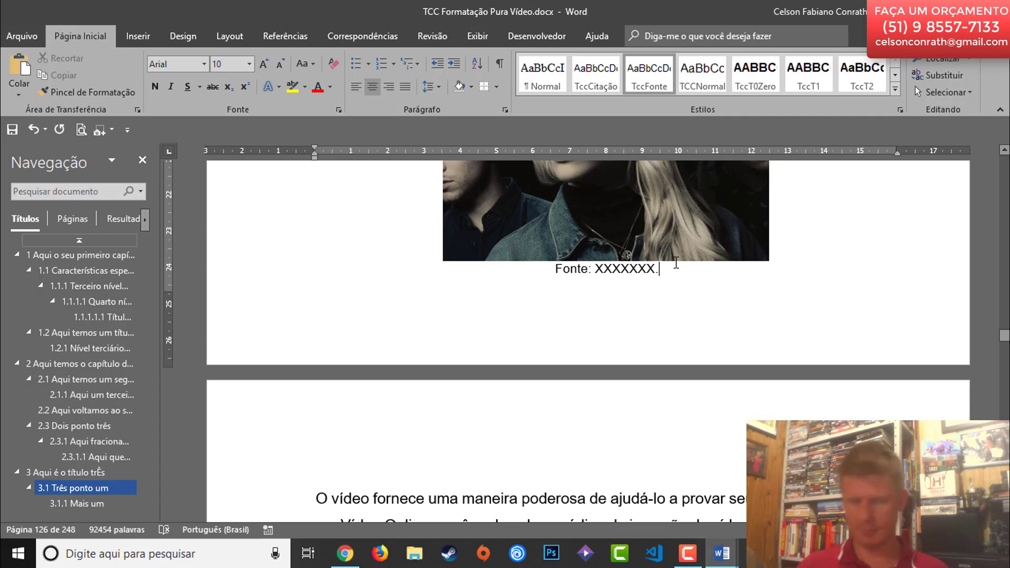
- Delete the leftover empty table and blank lines after the last paragraph at the end of the document
key("ctrl+Home")
key("ctrl+End")
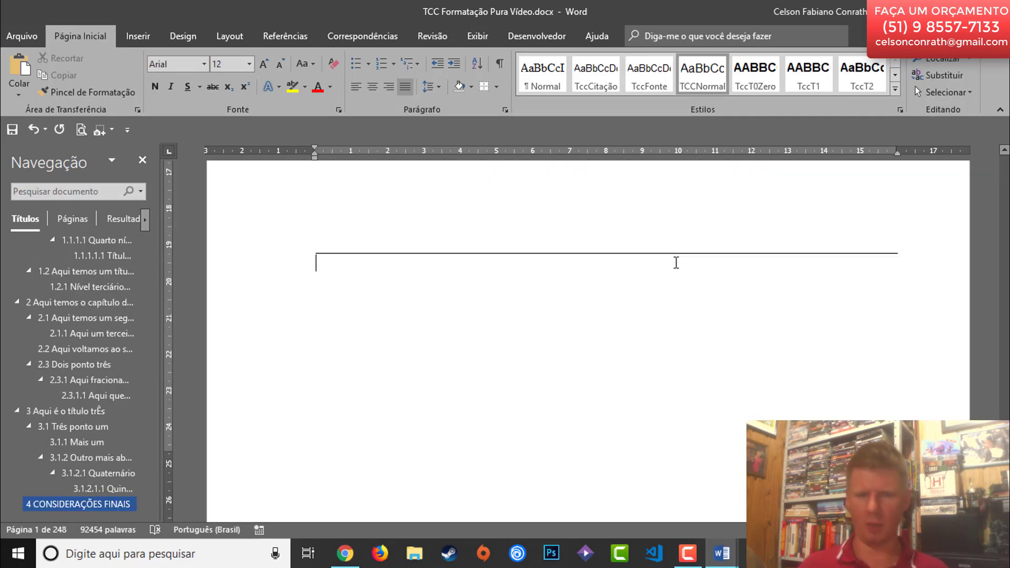
scroll(528, 350, "up", 5)
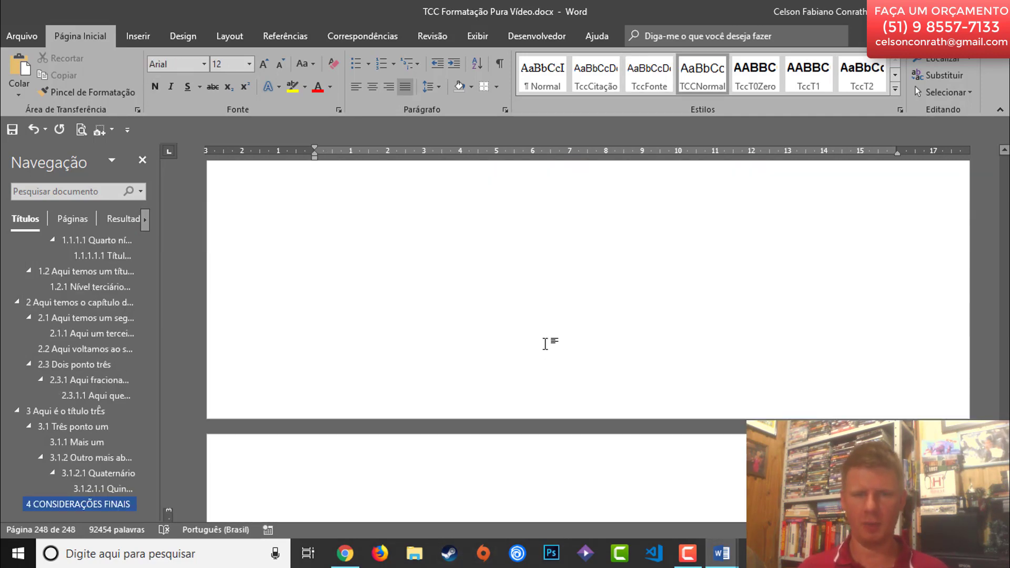
scroll(556, 352, "up", 10)
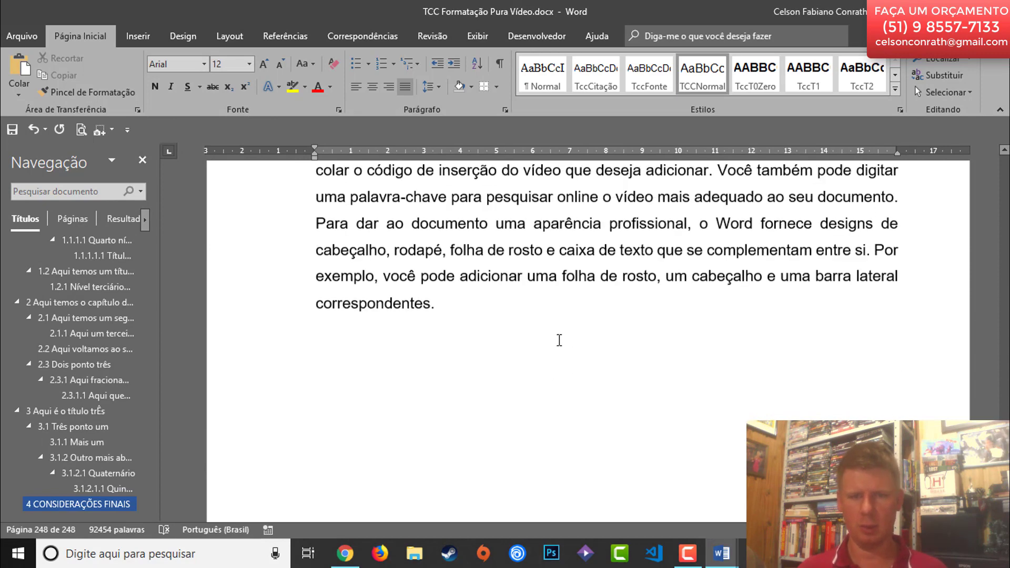
scroll(556, 348, "down", 6)
scroll(353, 418, "down", 5)
left_click(356, 293)
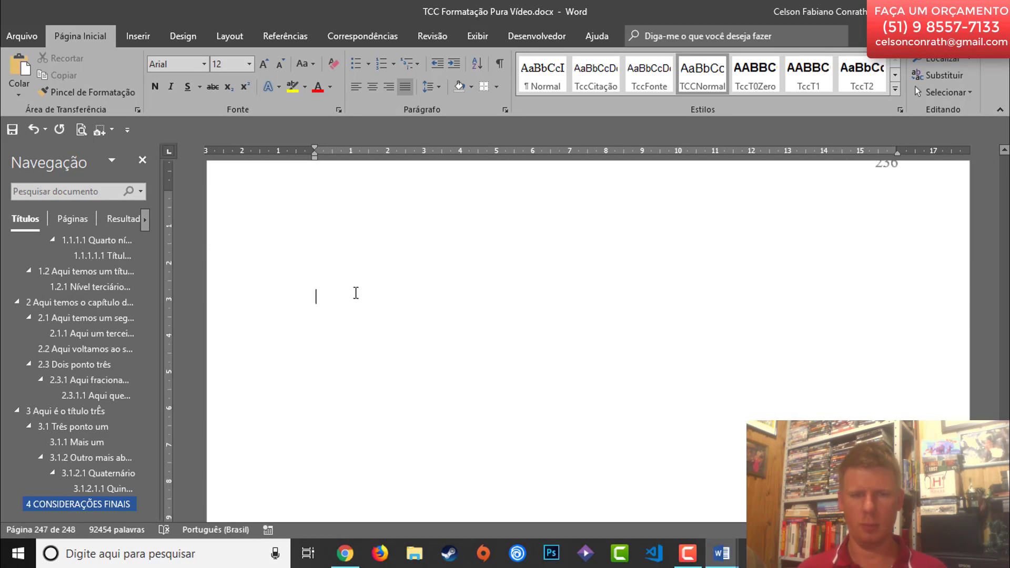
key("shift+Down")
key("shift+Down")
key("shift+Down")
key("shift+Down")
key("shift+Down")
key("shift+Down")
key("shift+Down")
key("shift+Down")
key("shift+Down")
key("shift+Down")
key("shift+Down")
key("shift+Down")
key("shift+Down")
key("shift+Down")
key("shift+Down")
key("shift+Down")
key("shift+Down")
key("shift+Down")
key("shift+Down")
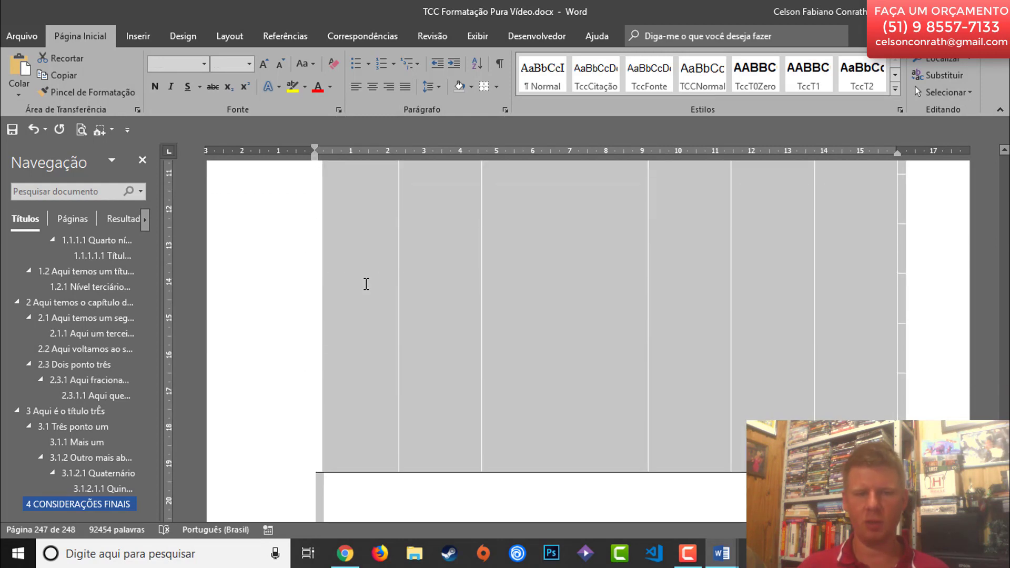
key("Delete")
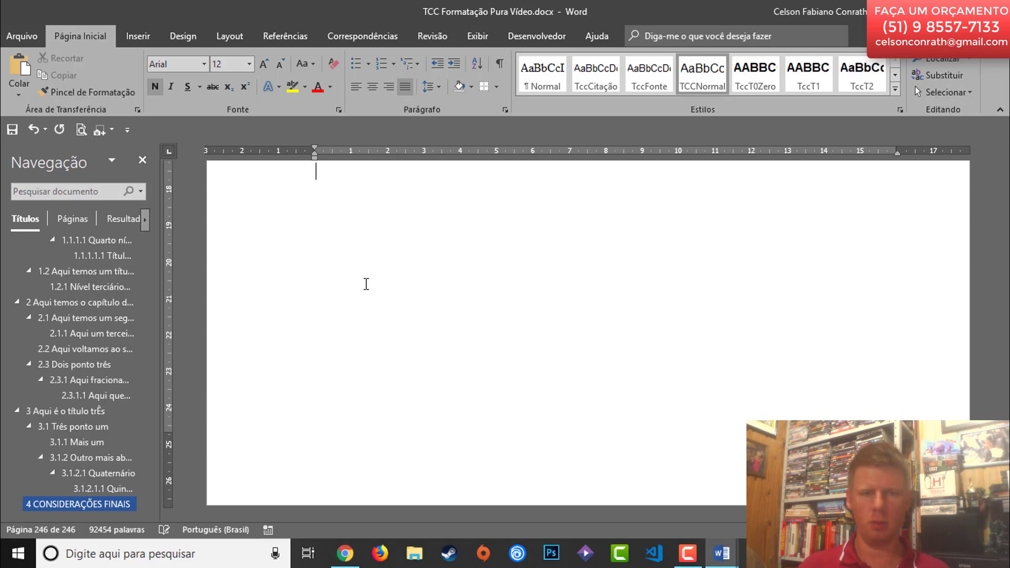
key("BackSpace")
key("BackSpace")
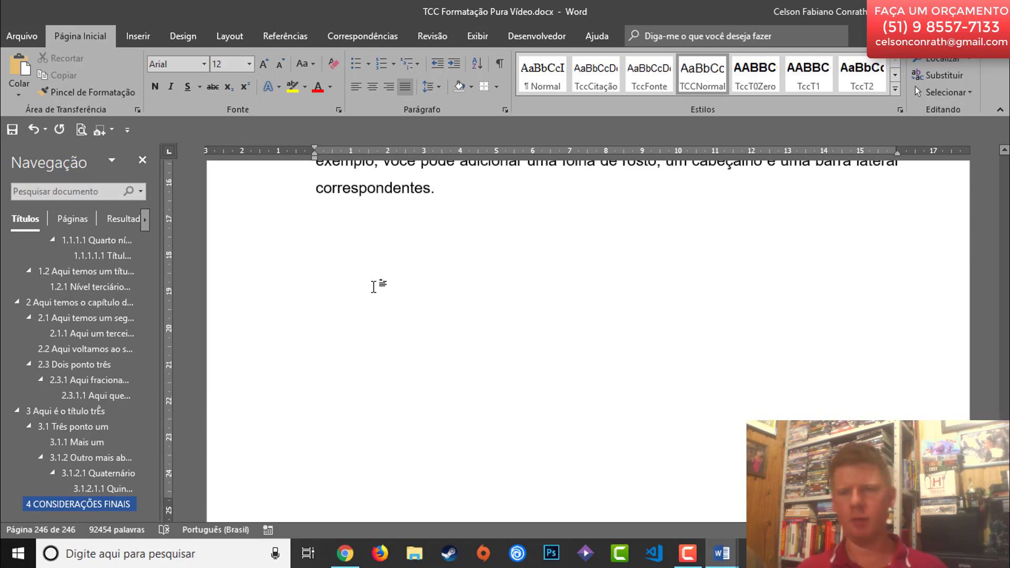
- Review the closing text, and go back to chapter 1 to check the London Grammar picture with its source and note lines
scroll(373, 287, "up", 5)
scroll(539, 357, "up", 6)
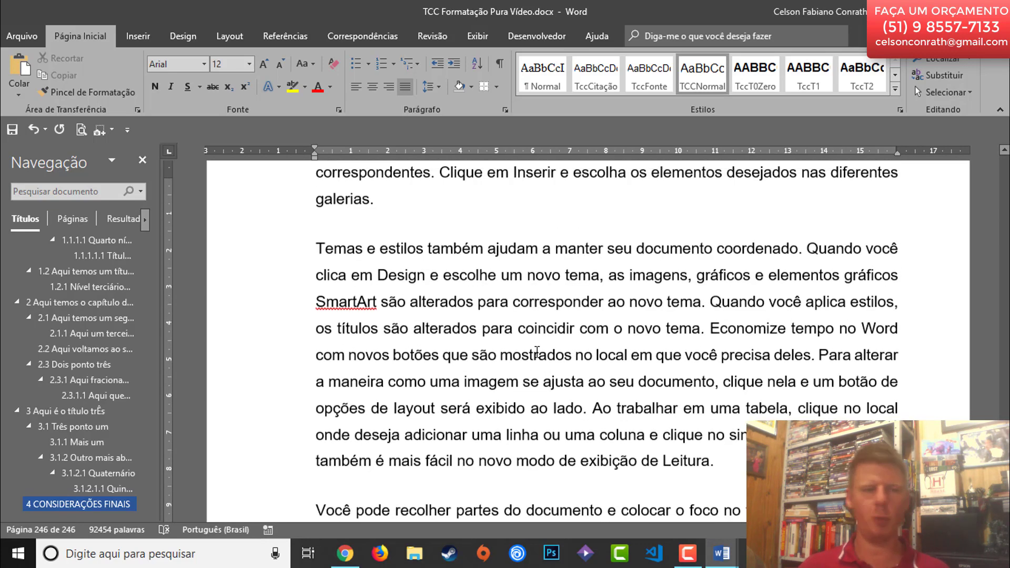
scroll(540, 338, "up", 8)
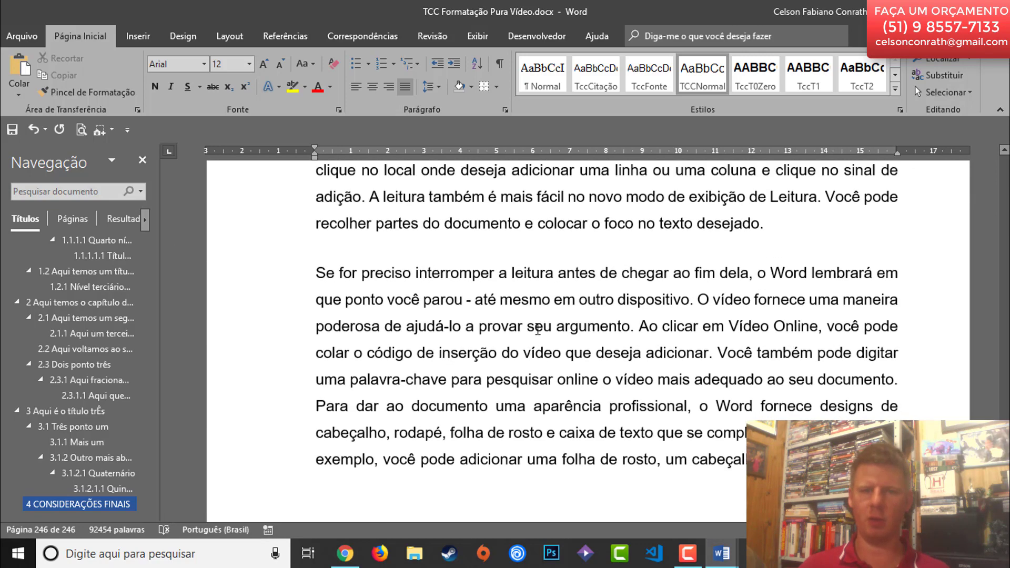
left_click(456, 319)
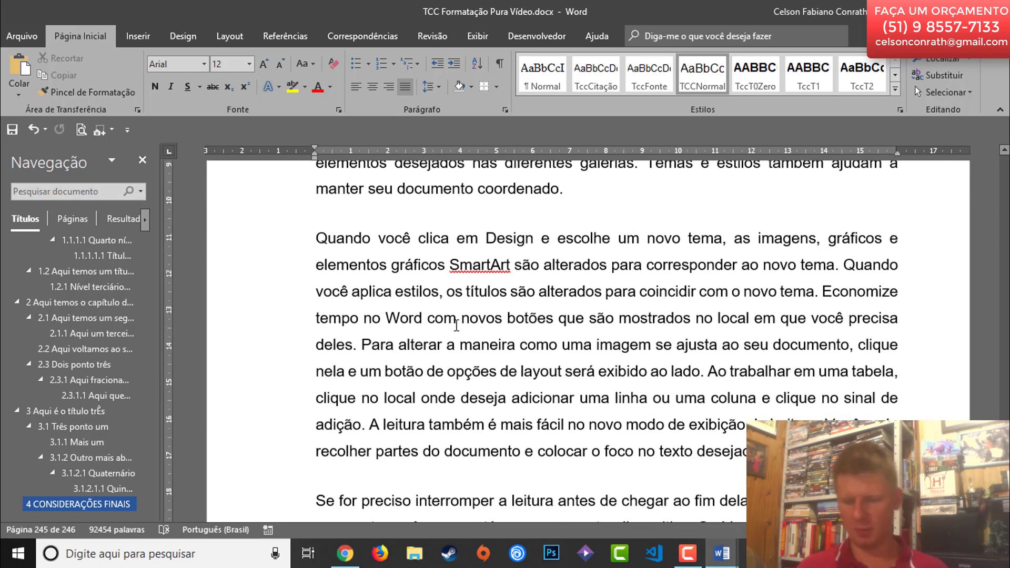
key("ctrl+Home")
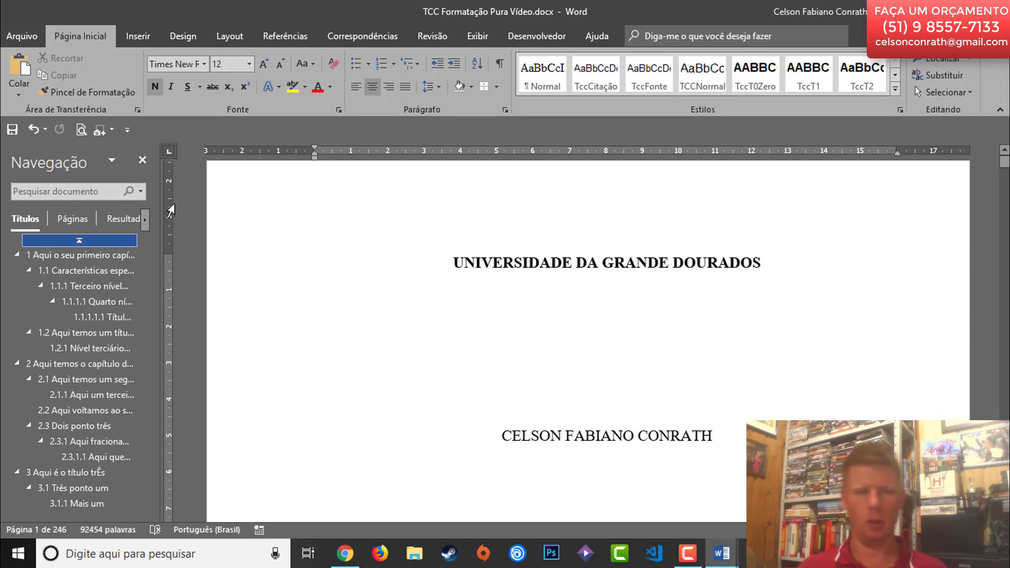
left_click(70, 254)
scroll(467, 377, "down", 15)
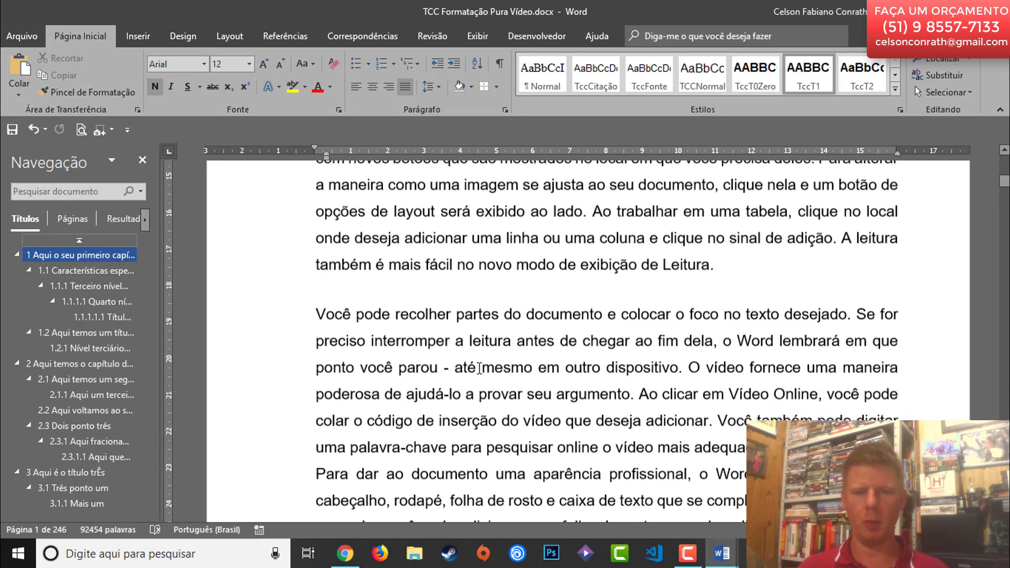
scroll(480, 347, "down", 4)
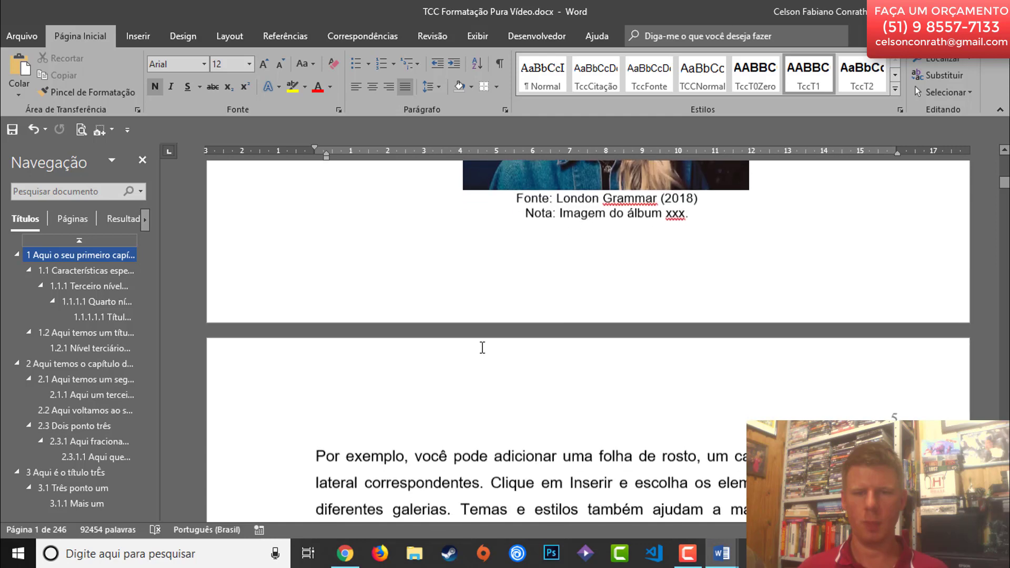
scroll(480, 347, "up", 5)
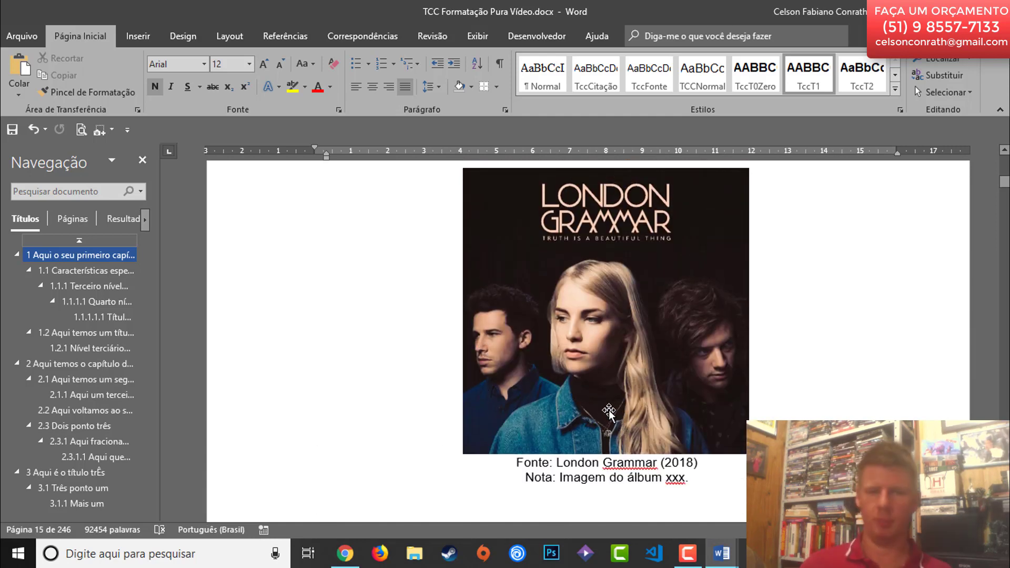
- Consult the formatting guide's sections on textual elements and references (NBR 6023), and return to the thesis document
scroll(593, 437, "up", 6)
scroll(592, 434, "up", 3)
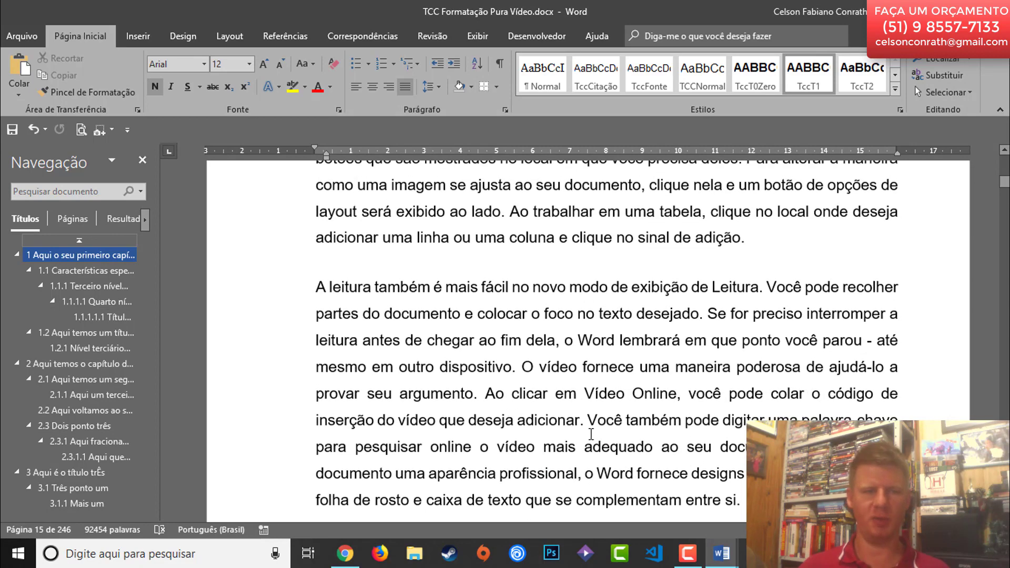
key("alt+Tab")
key("alt+Tab")
key("alt+Tab")
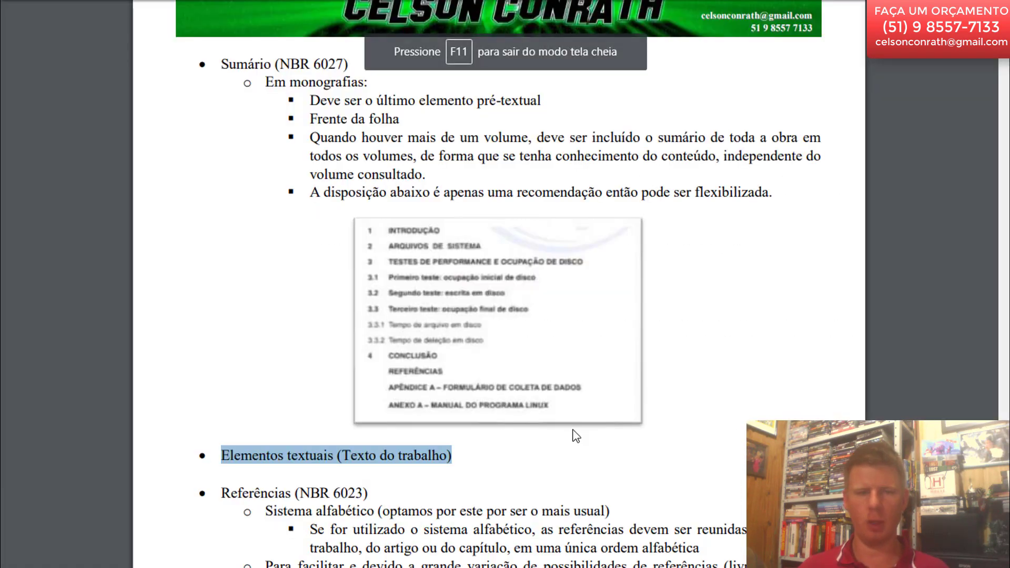
scroll(431, 421, "down", 7)
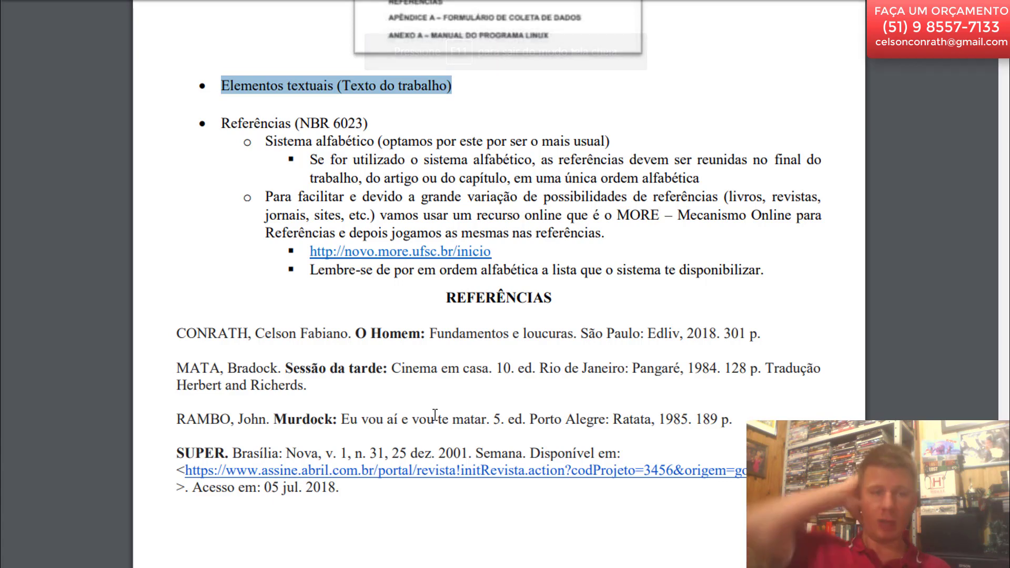
key("alt+Tab")
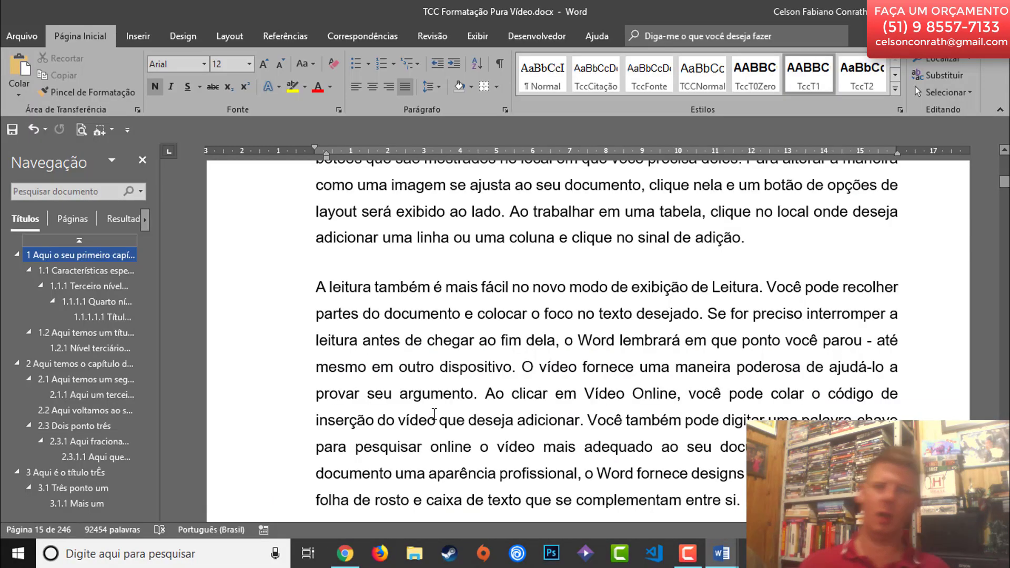
key("alt+Tab")
key("Tab")
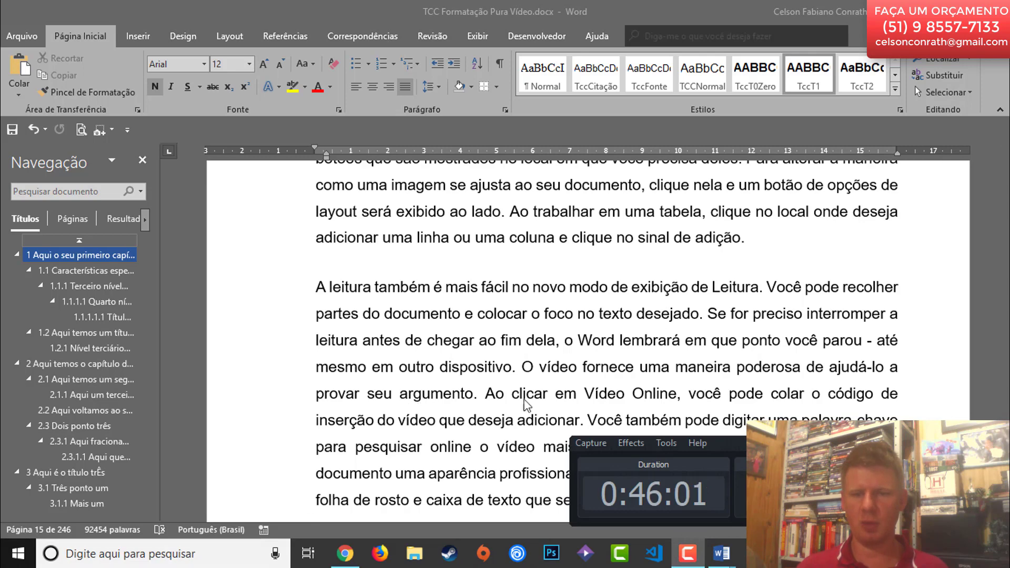
key("alt+Tab")
left_click(953, 443)
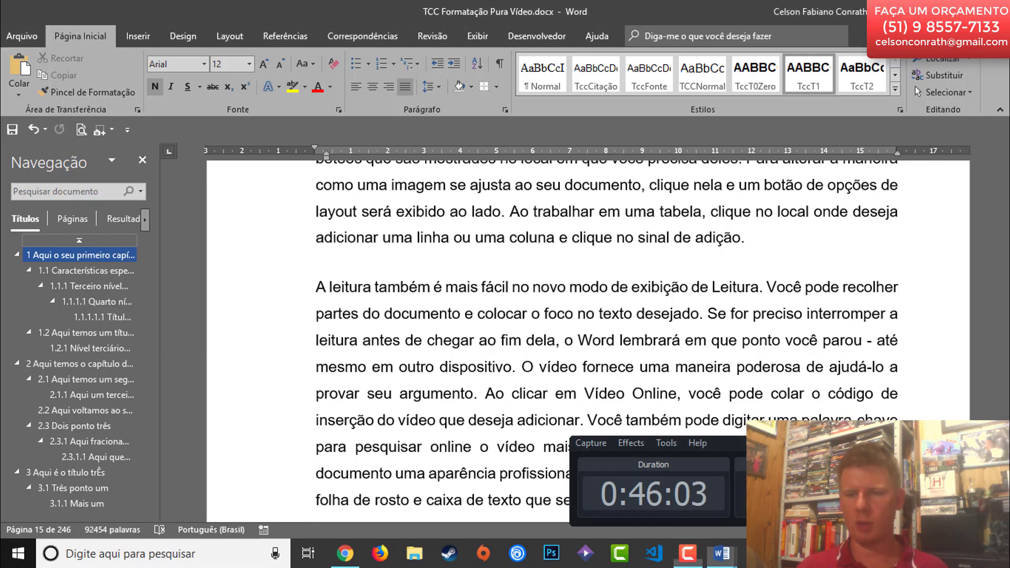
- Close the navigation pane and go back to the heading of chapter 1
scroll(753, 395, "up", 8)
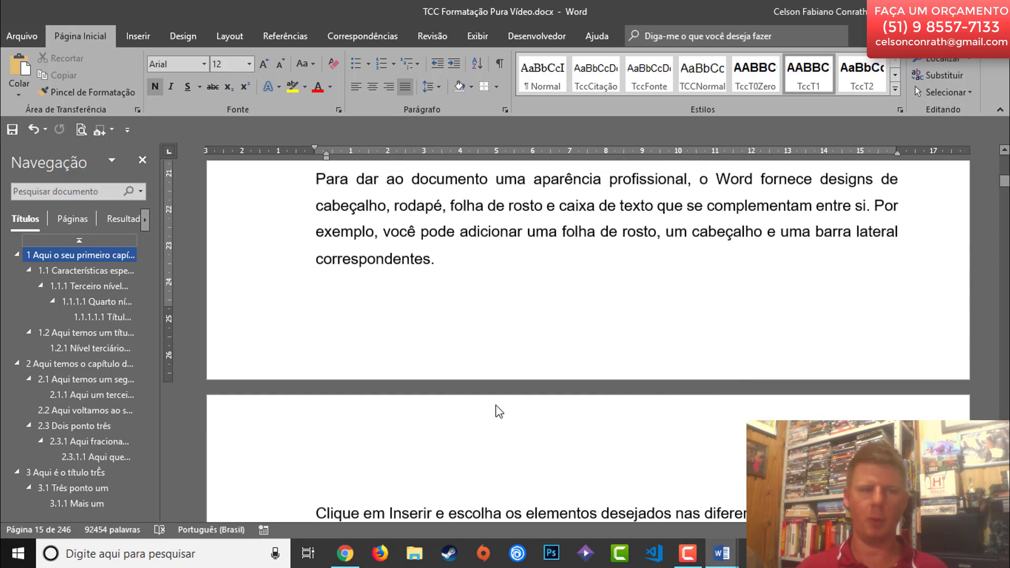
scroll(757, 374, "up", 2)
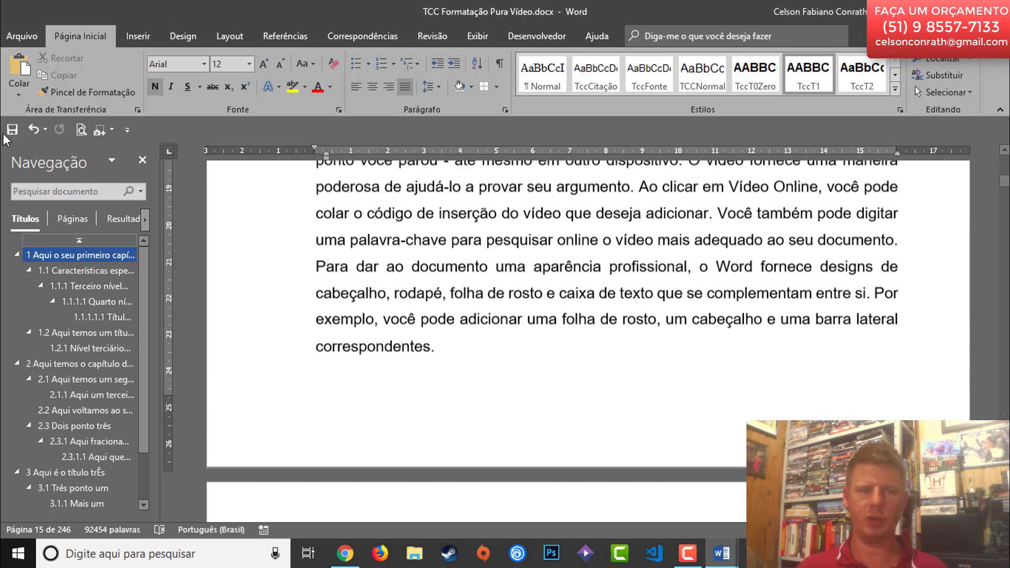
left_click(147, 159)
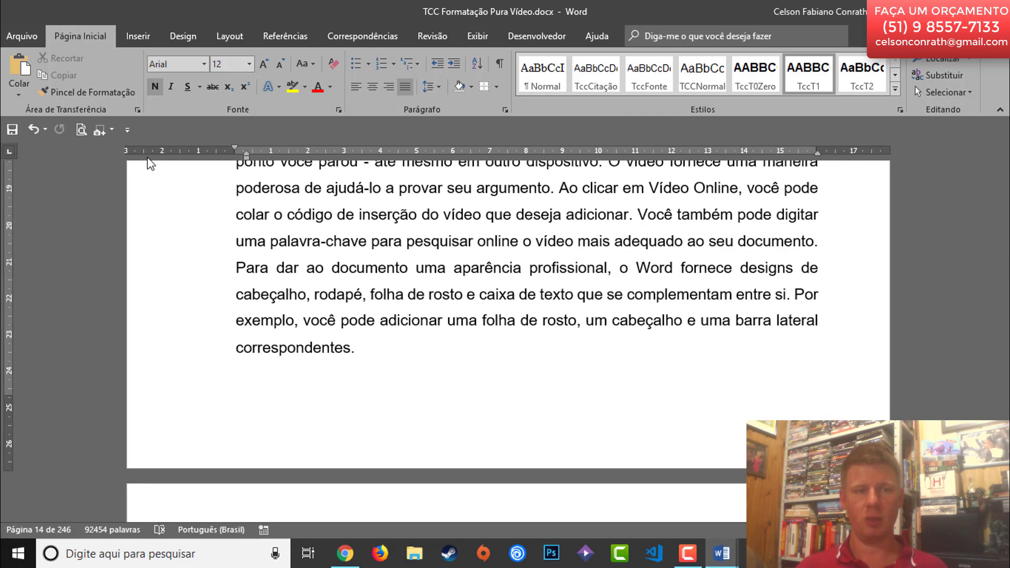
scroll(407, 328, "up", 12)
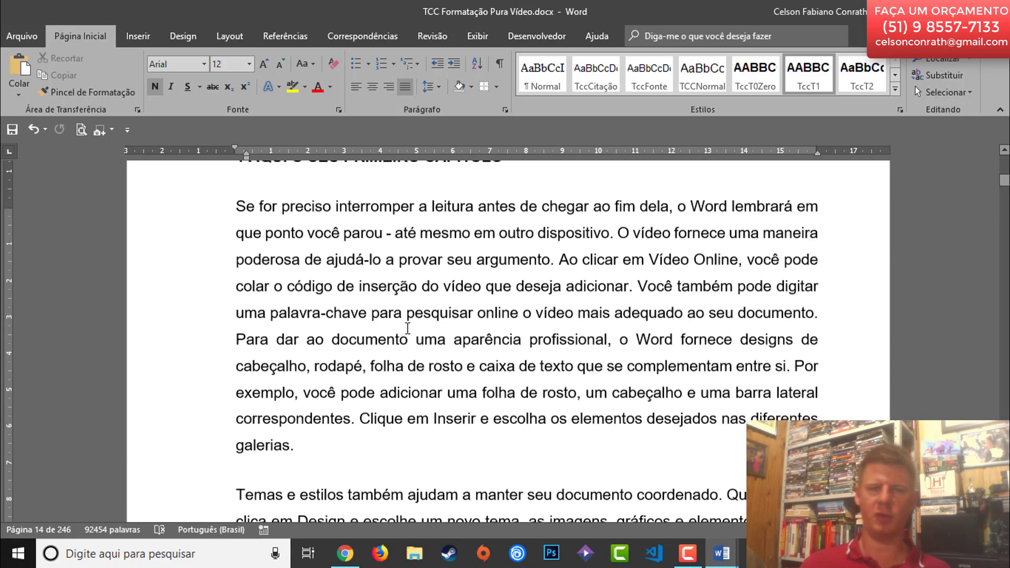
scroll(408, 328, "up", 4)
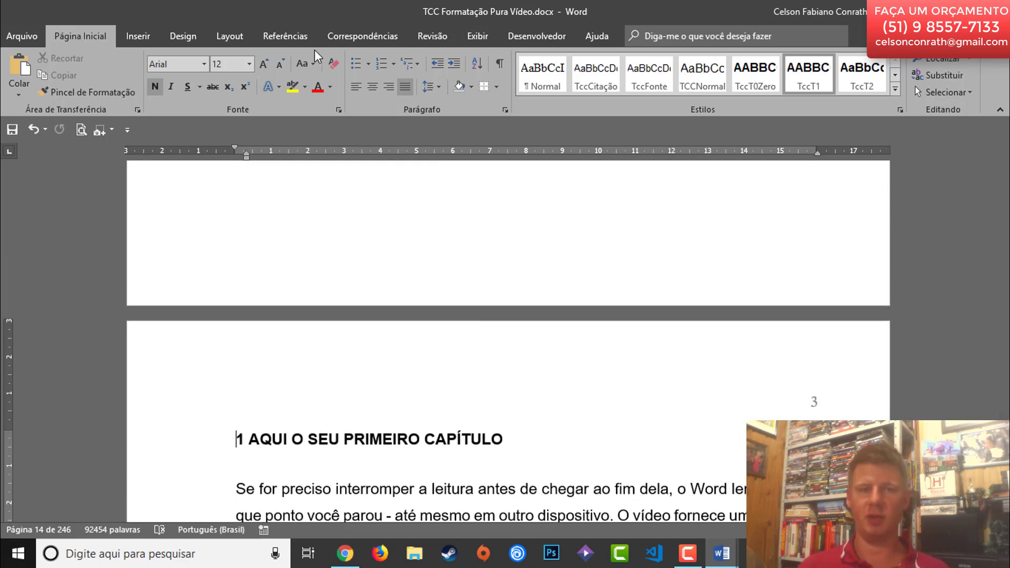
- Insert an index of illustrations for the caption label Imagem on the empty line below the LISTA DE ILUSTRAÇÕES heading
left_click(356, 36)
left_click(429, 34)
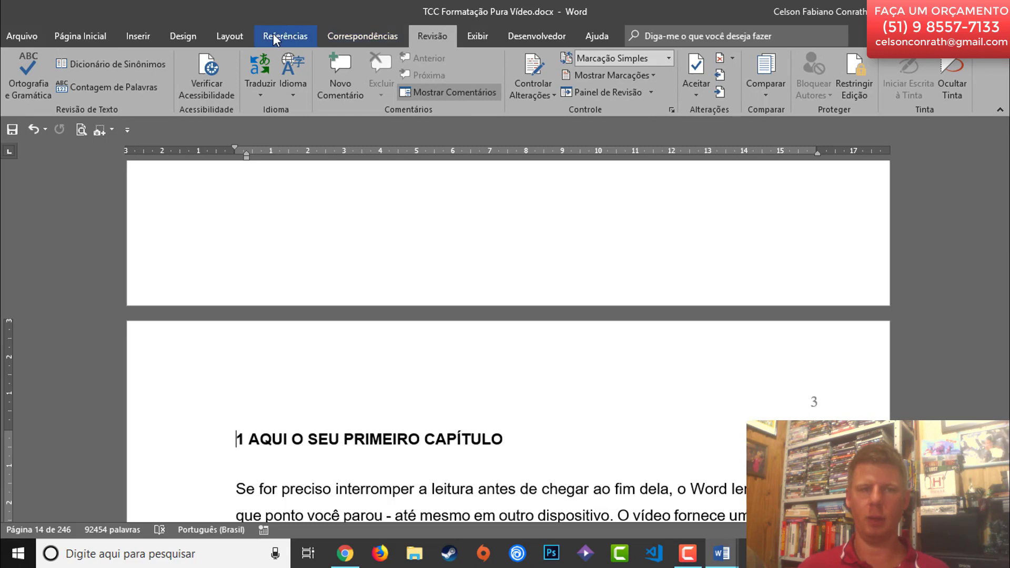
left_click(289, 34)
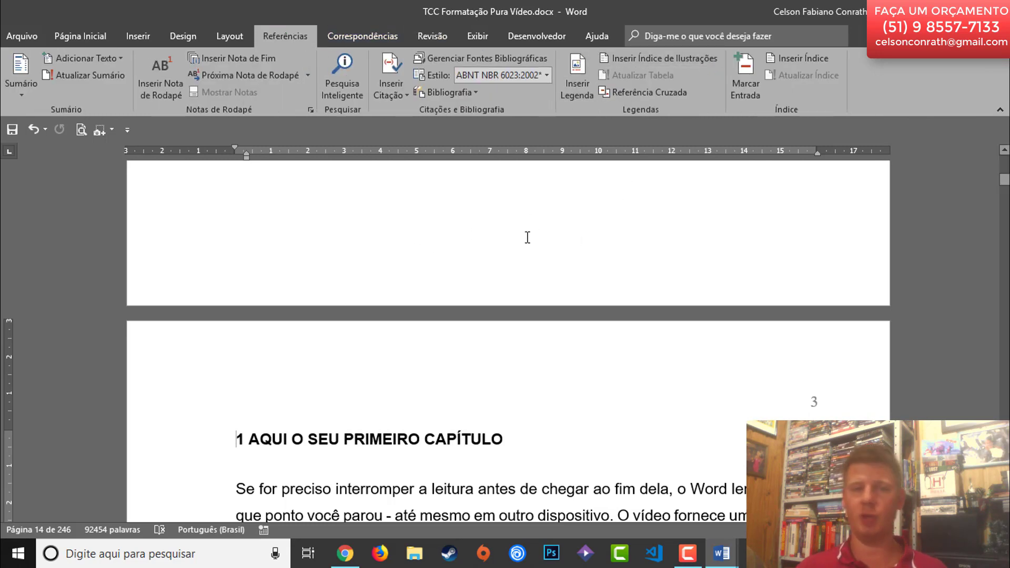
key("ctrl+Home")
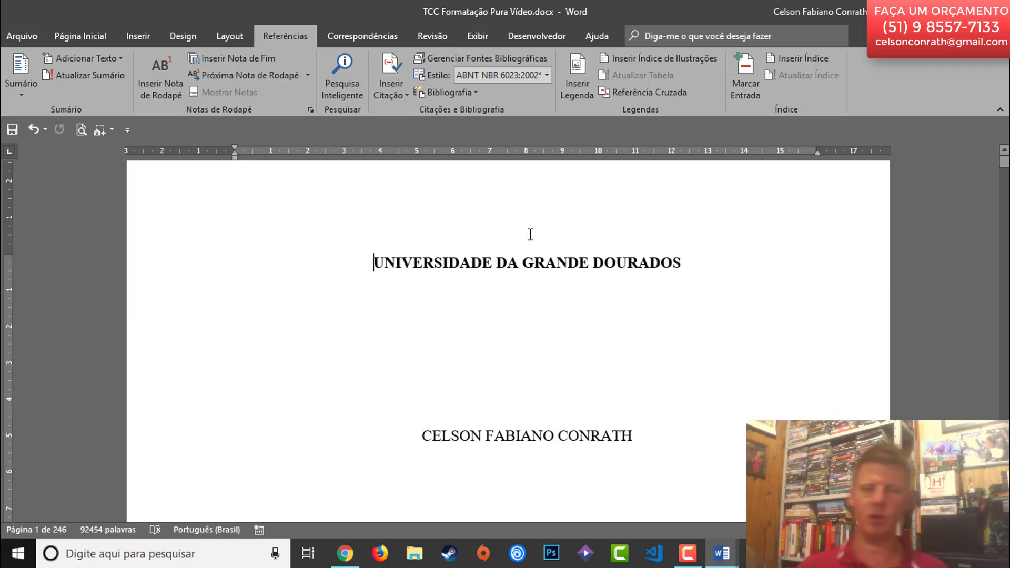
scroll(479, 495, "down", 10)
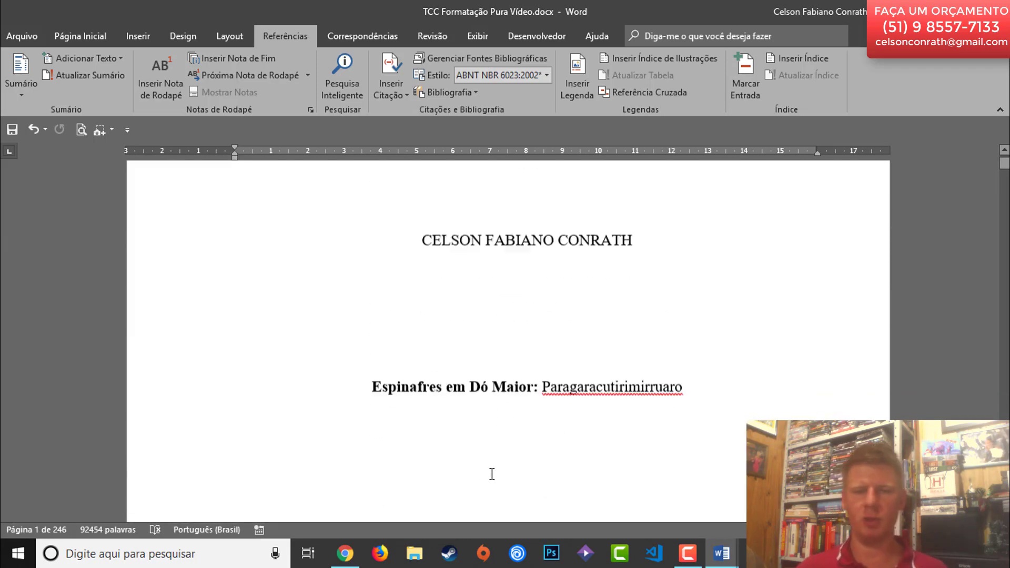
scroll(491, 474, "down", 20)
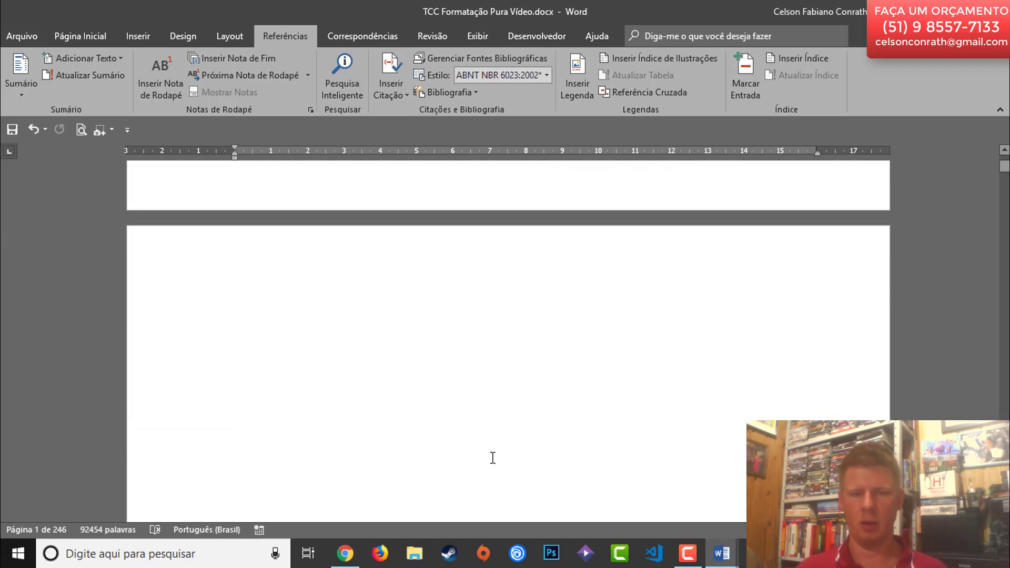
scroll(494, 457, "down", 20)
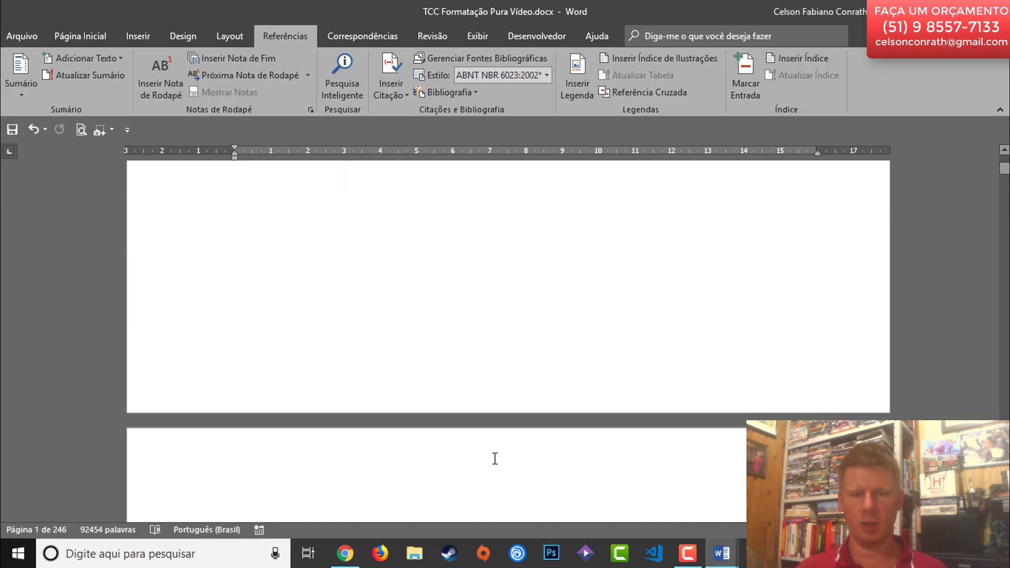
scroll(496, 458, "down", 20)
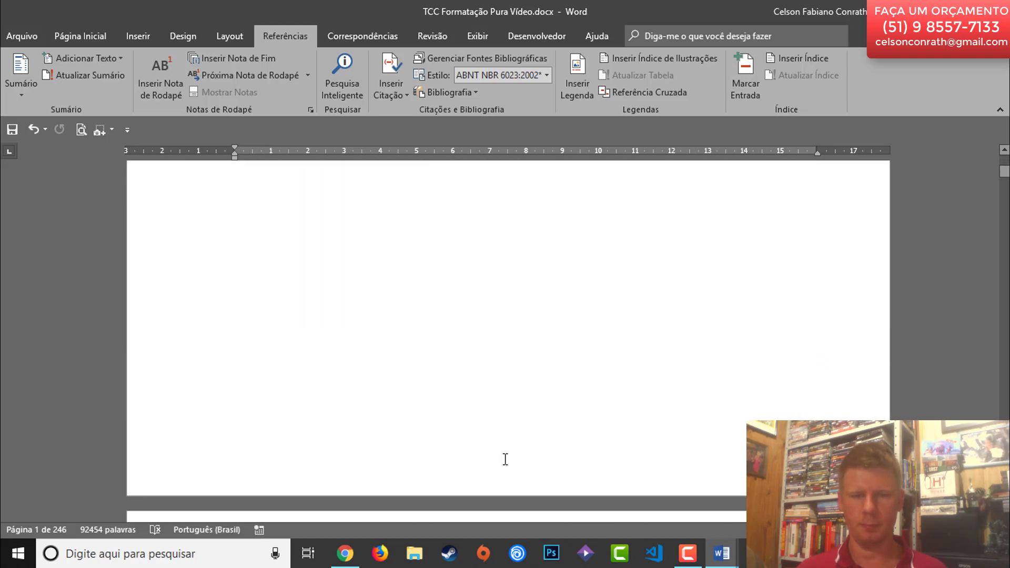
scroll(508, 460, "down", 15)
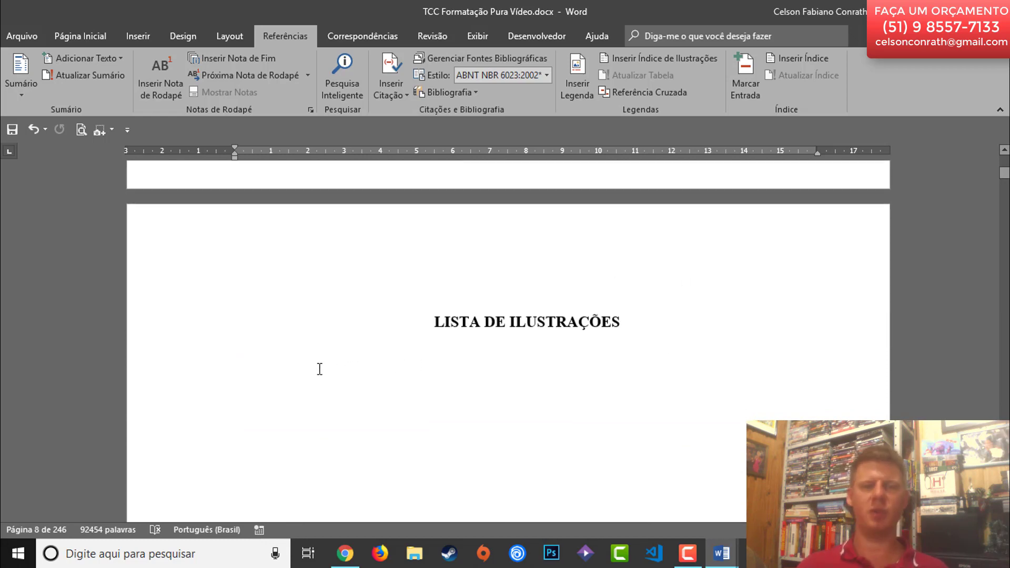
left_click(362, 355)
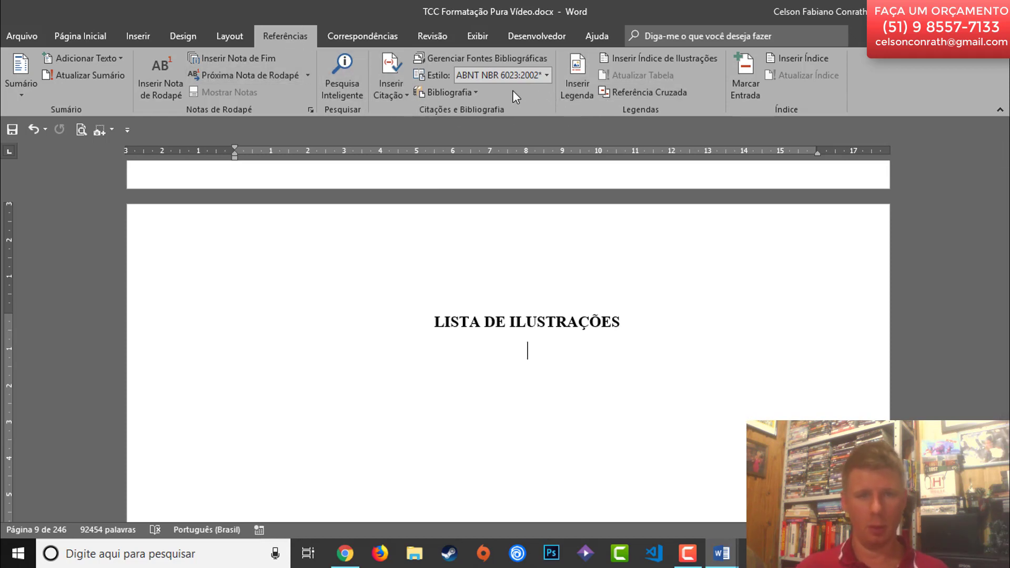
left_click(669, 61)
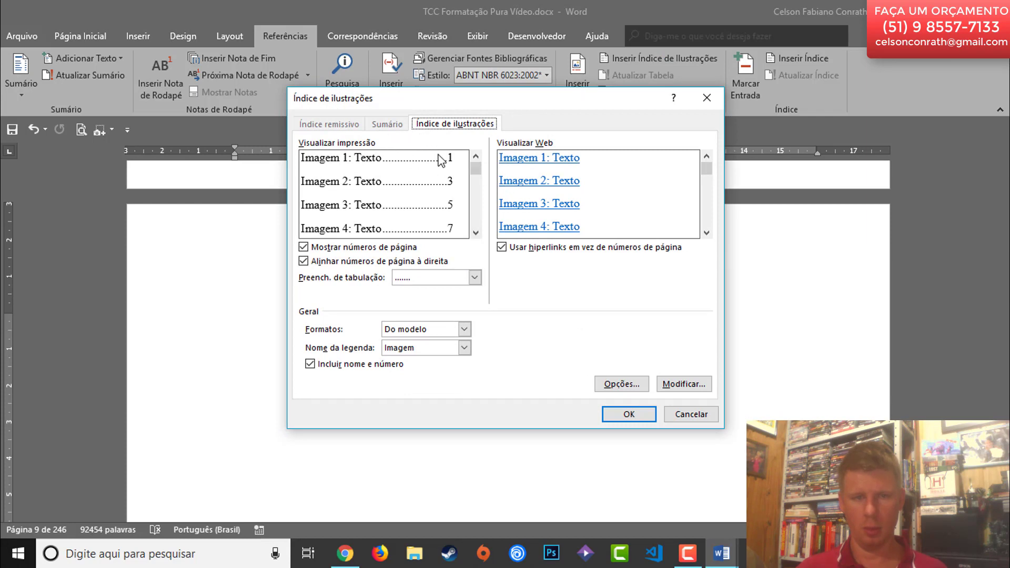
left_click(464, 349)
left_click(464, 348)
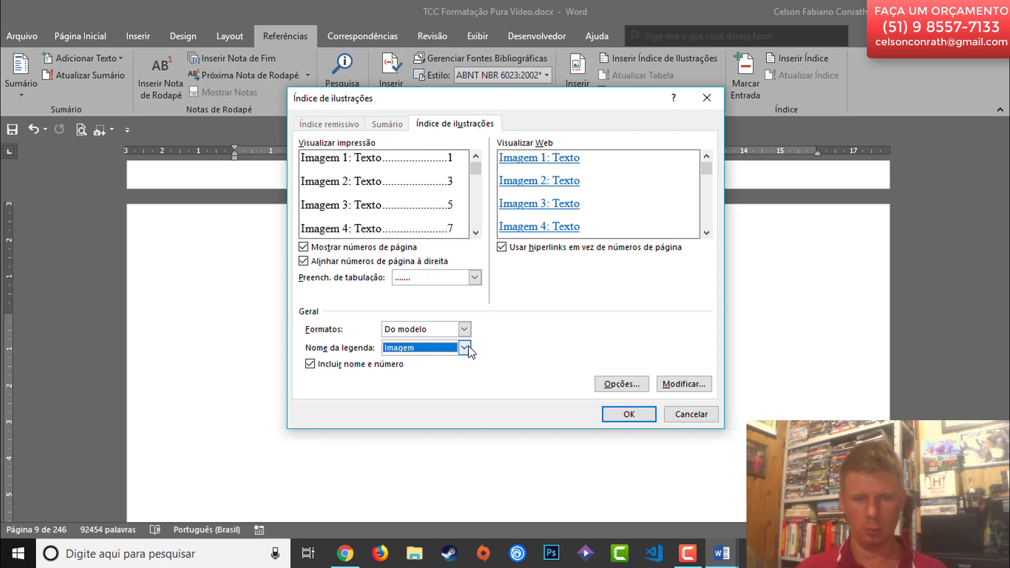
left_click(634, 421)
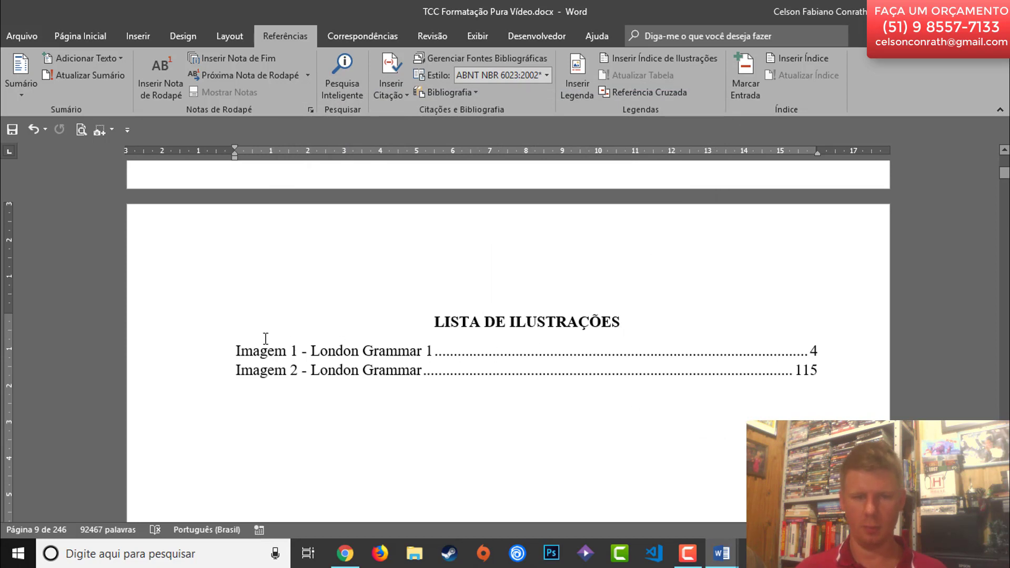
- Add the subheading "Lista de Imagens" on its own line between the LISTA DE ILUSTRAÇÕES heading and the image entries
left_click(684, 316)
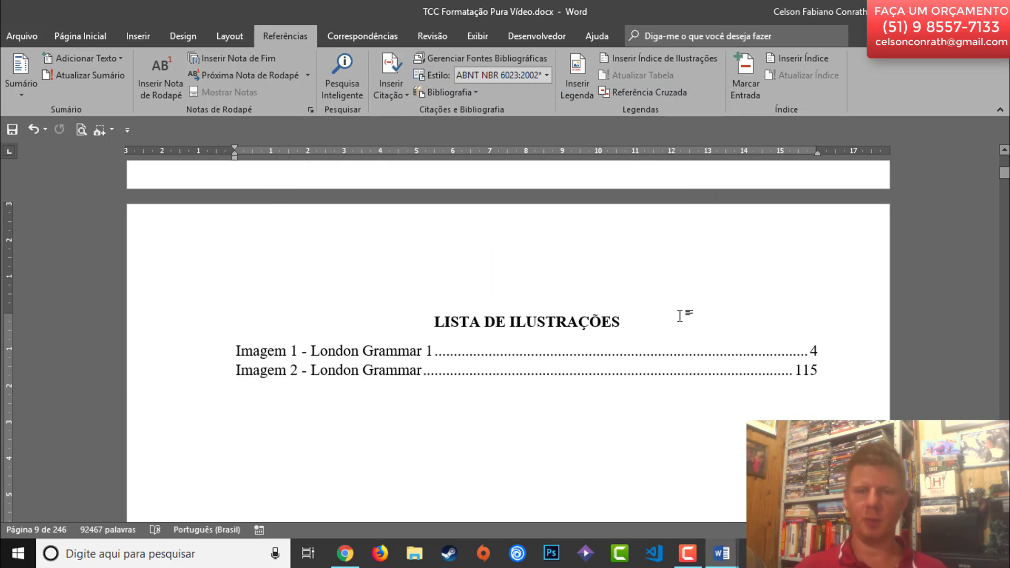
key("Return")
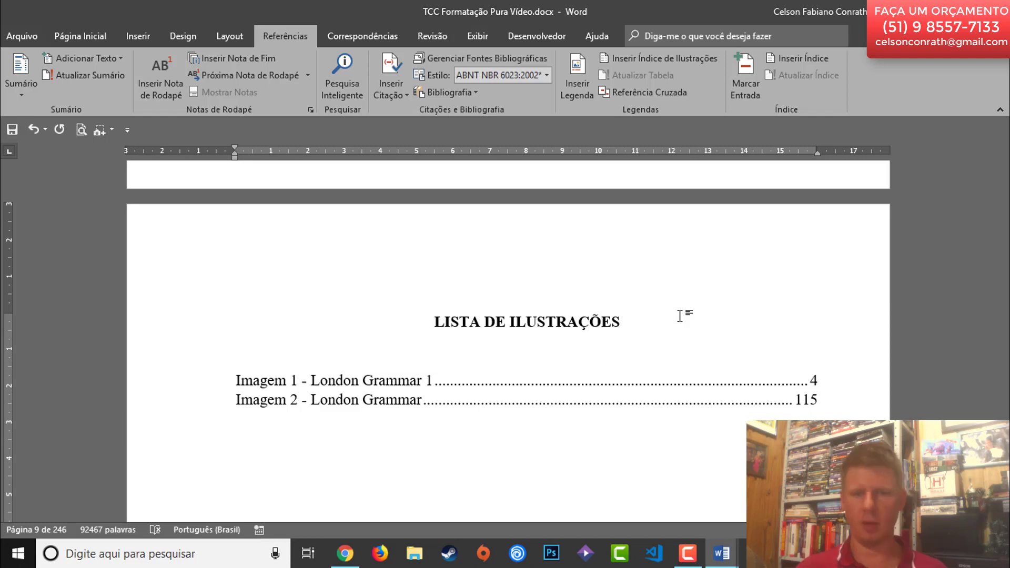
type("Lista")
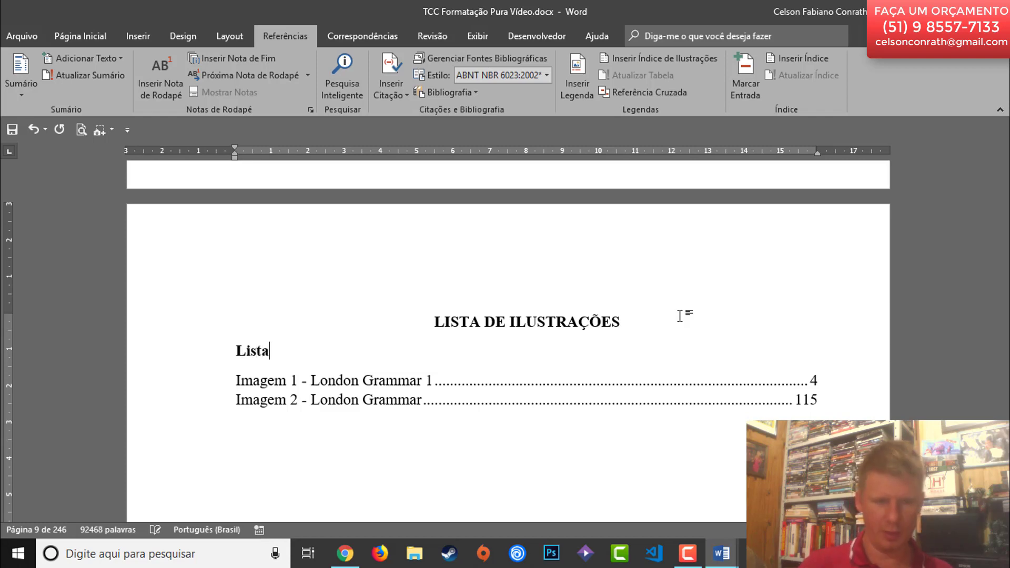
type(" de Imagens")
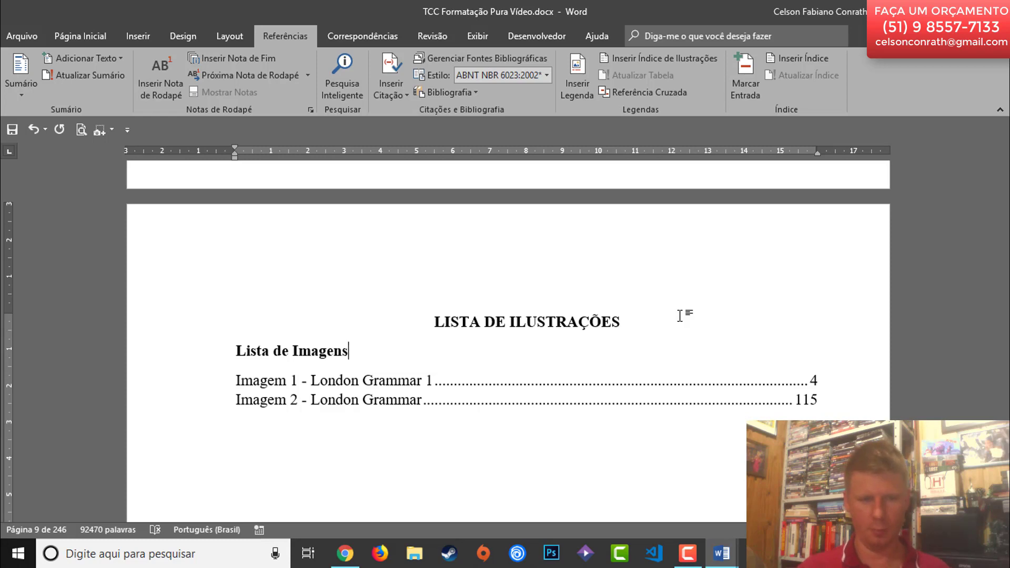
- Add the subheading "Lista de Gráficos" below the image entries, followed by an empty line
key("Down")
key("Down")
key("Down")
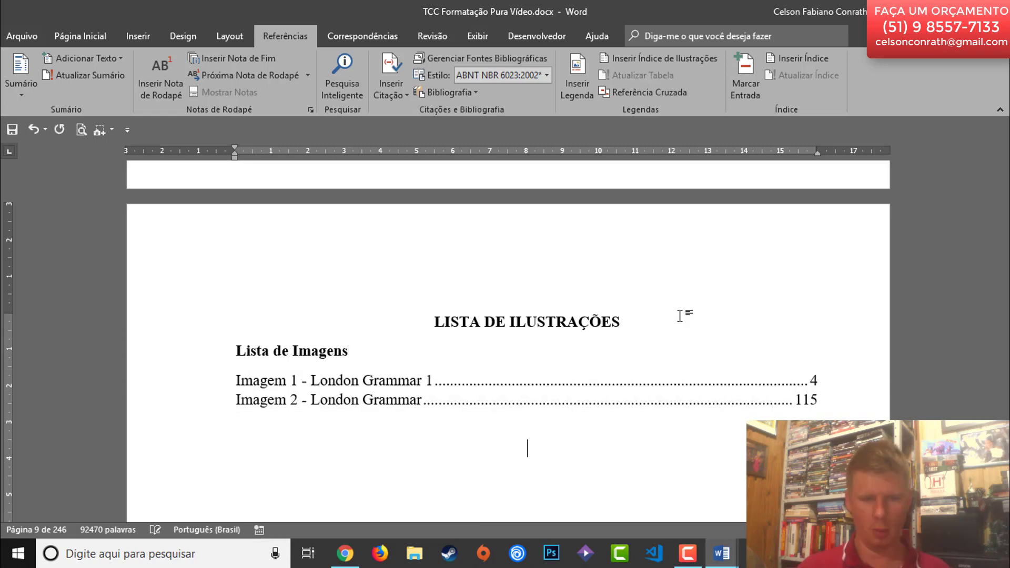
type("Lista de")
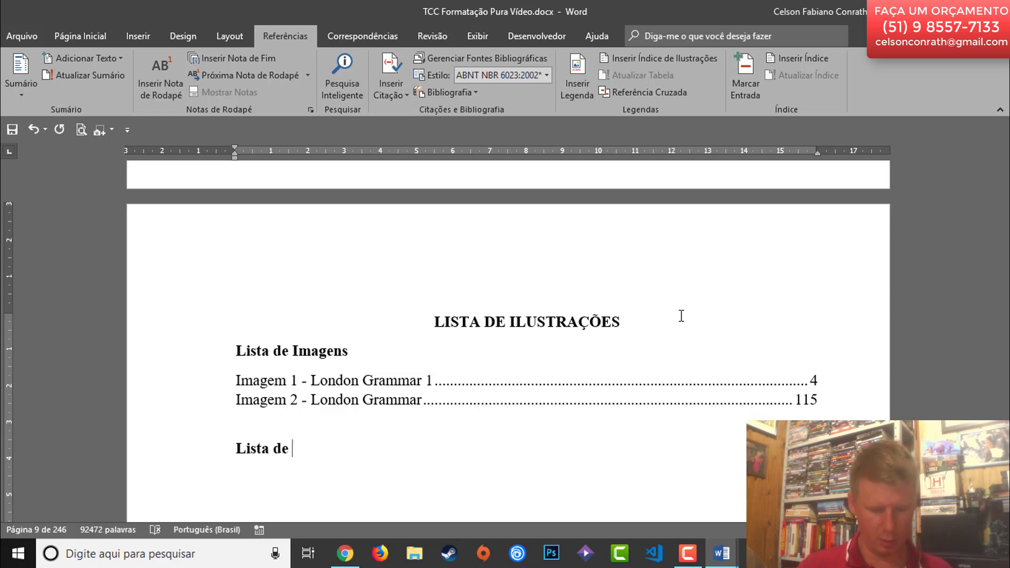
type(" G´raficvos")
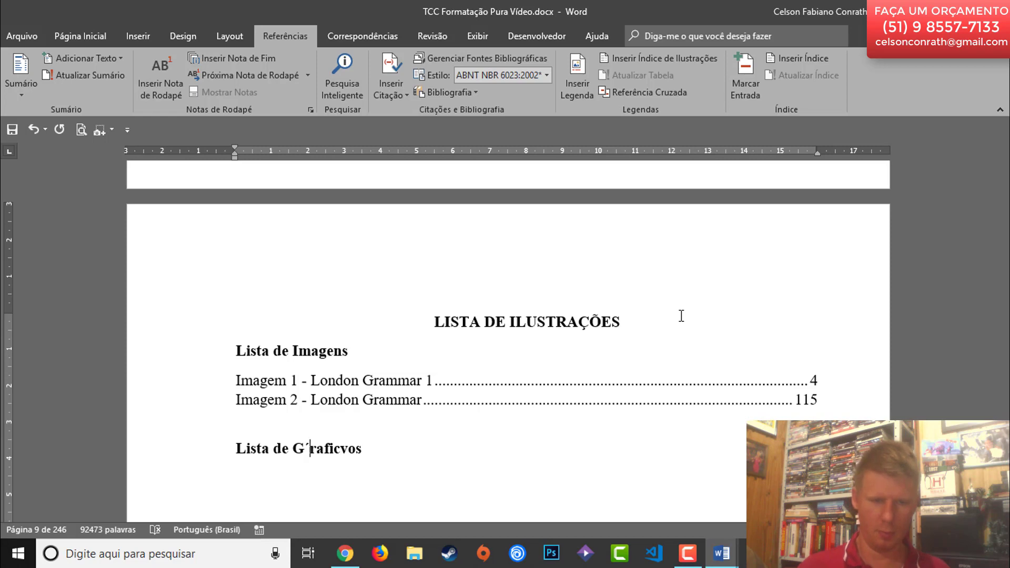
key("BackSpace")
key("Delete")
type("á")
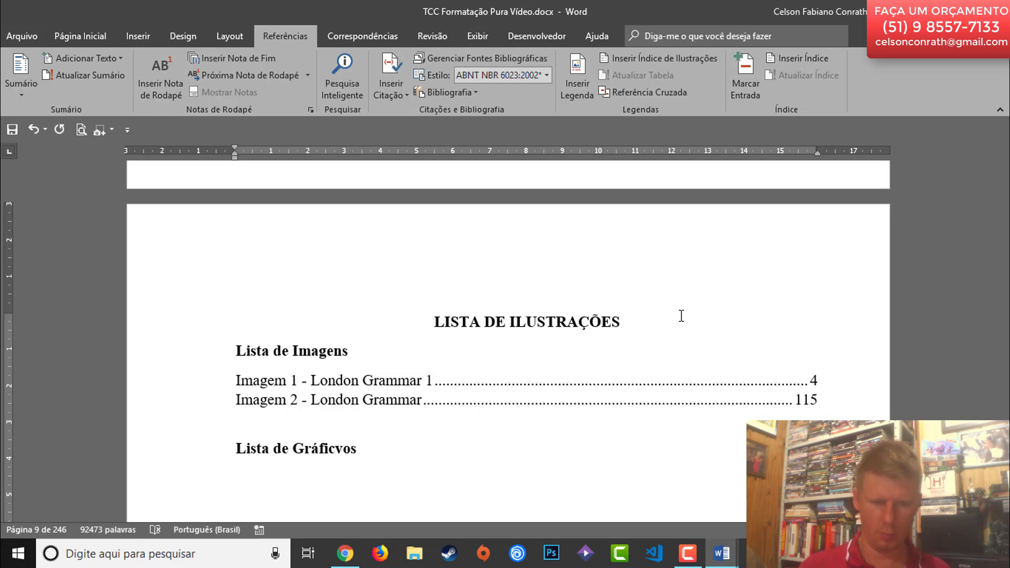
key("Delete")
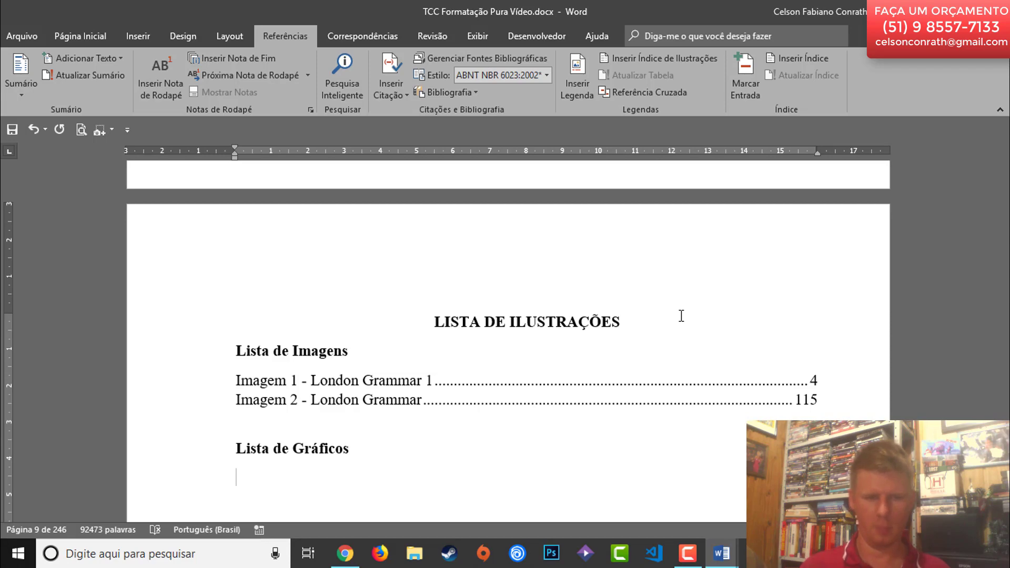
- Insert an index of illustrations for the caption label Gráfico on the empty line below the Lista de Gráficos subheading
left_click(671, 57)
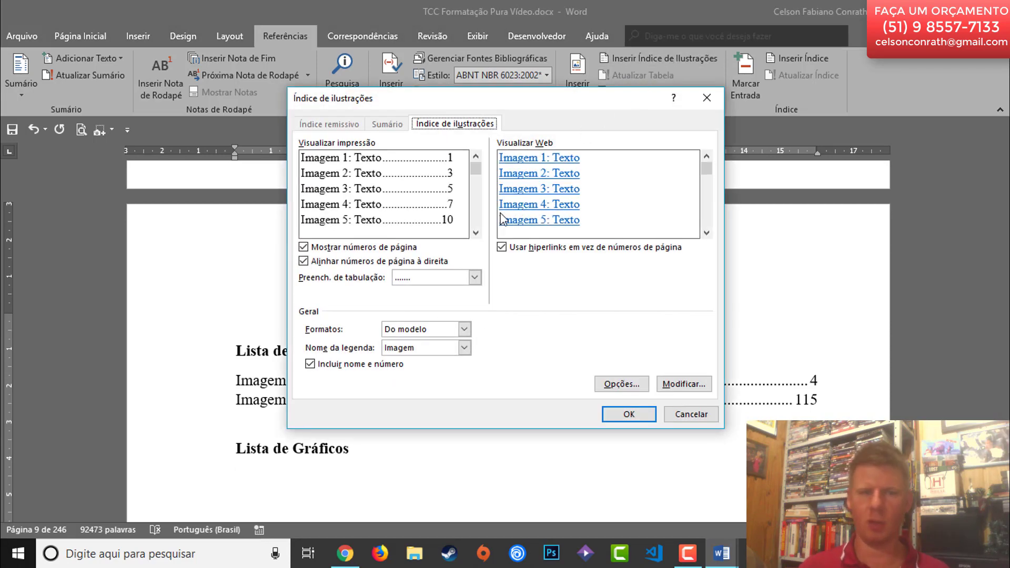
left_click(463, 348)
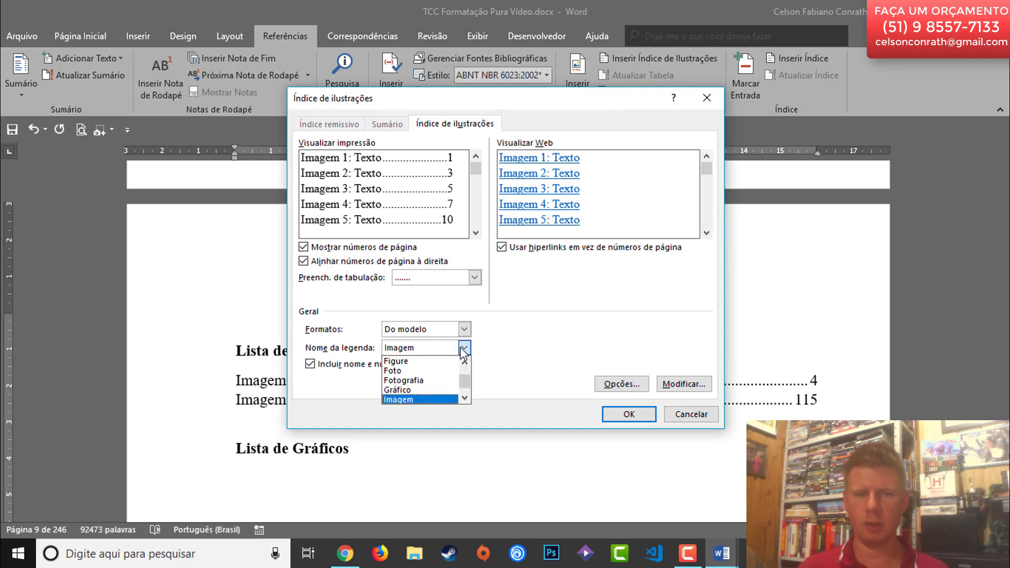
left_click(431, 393)
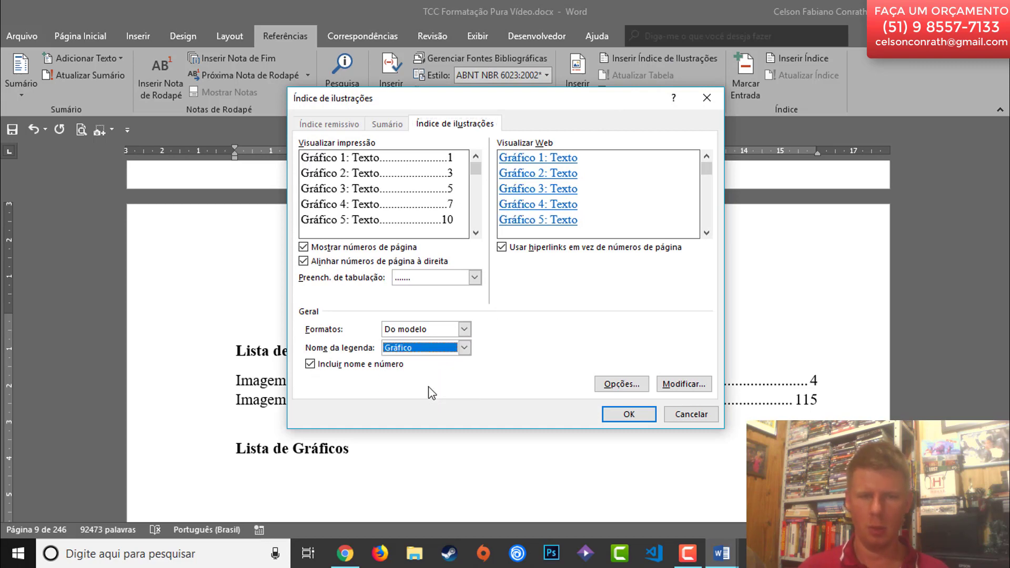
left_click(629, 414)
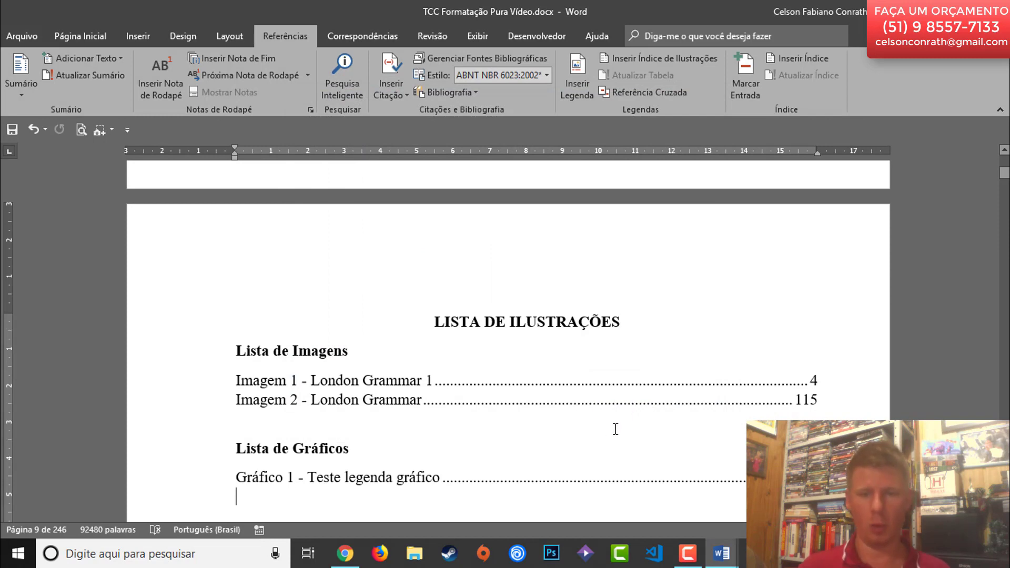
- Add the subheading "Lista de Tabelas" below the chart entry, separated from it by an empty line
key("Return")
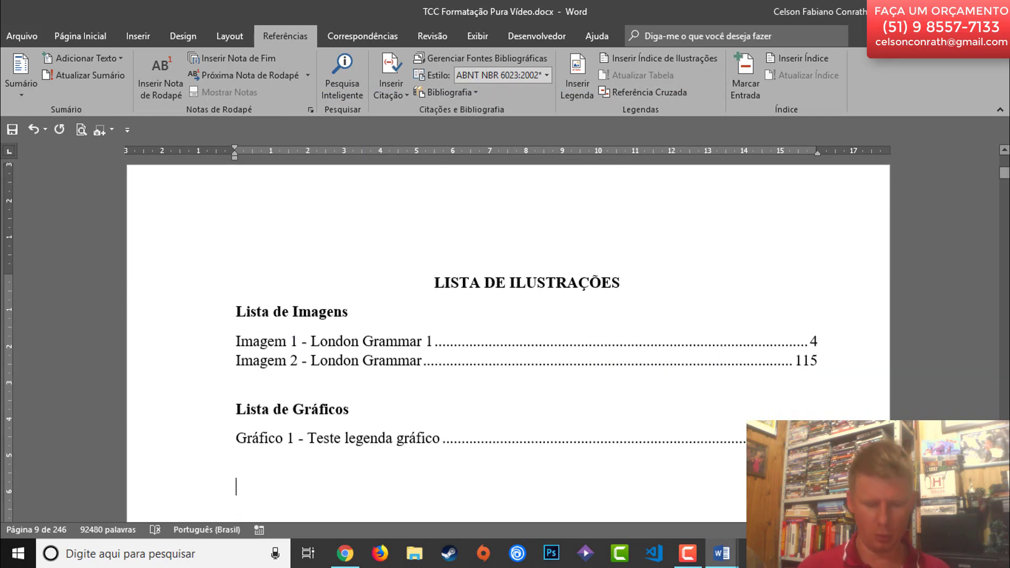
type("Lista")
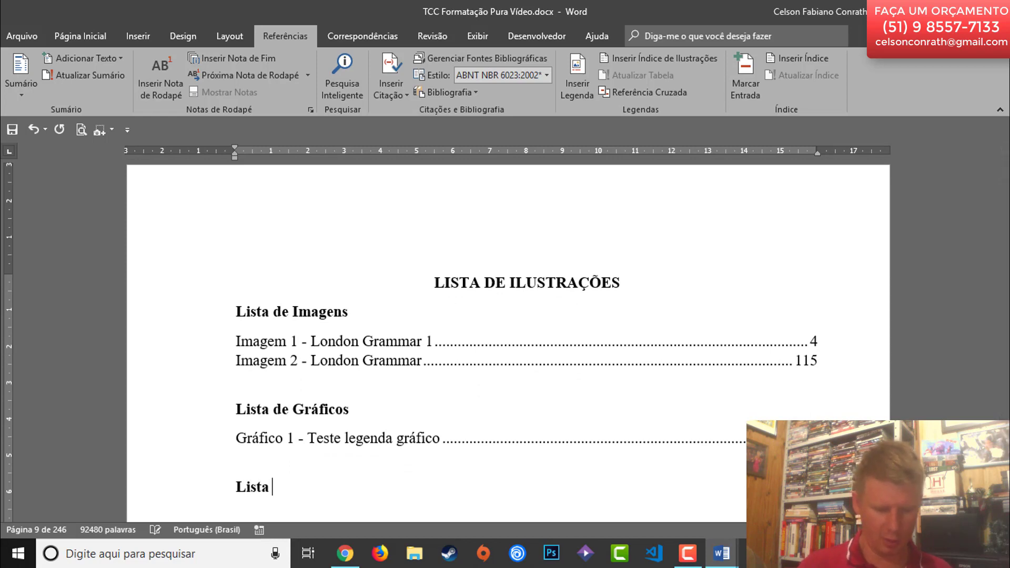
type(" de Tabelas")
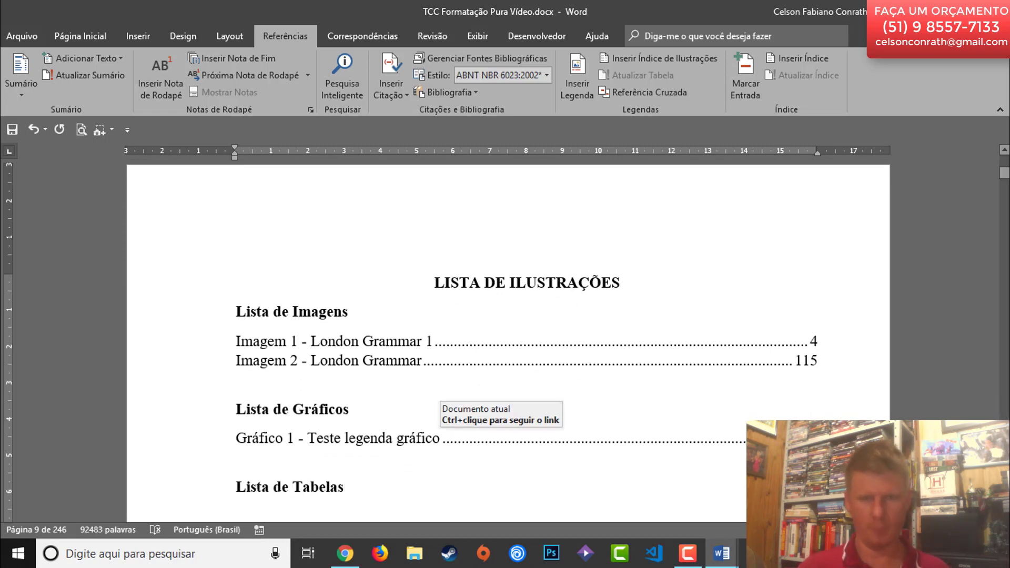
- Insert an index of illustrations for the caption label Tabela below the Lista de Tabelas subheading
left_click(641, 57)
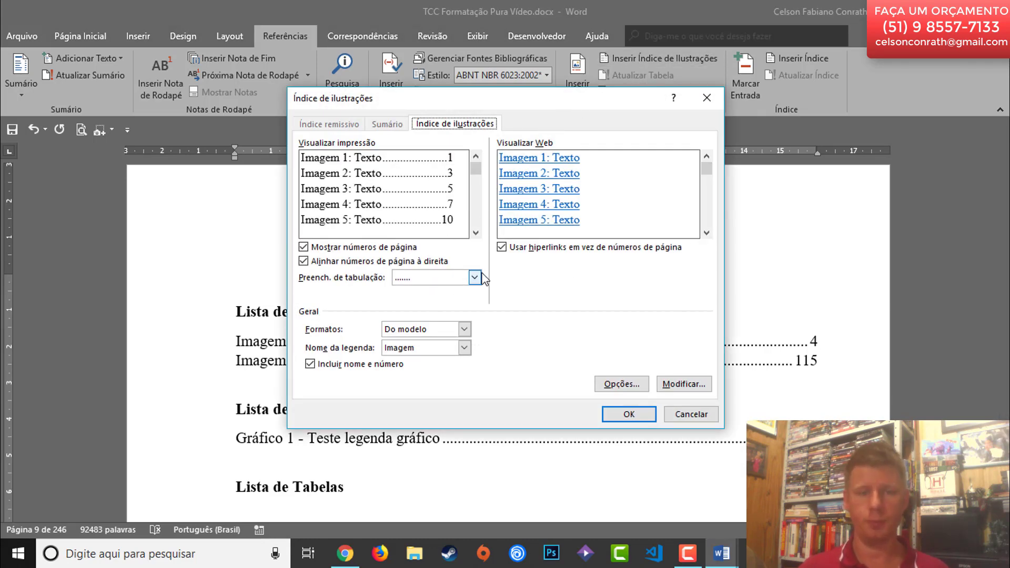
left_click(464, 349)
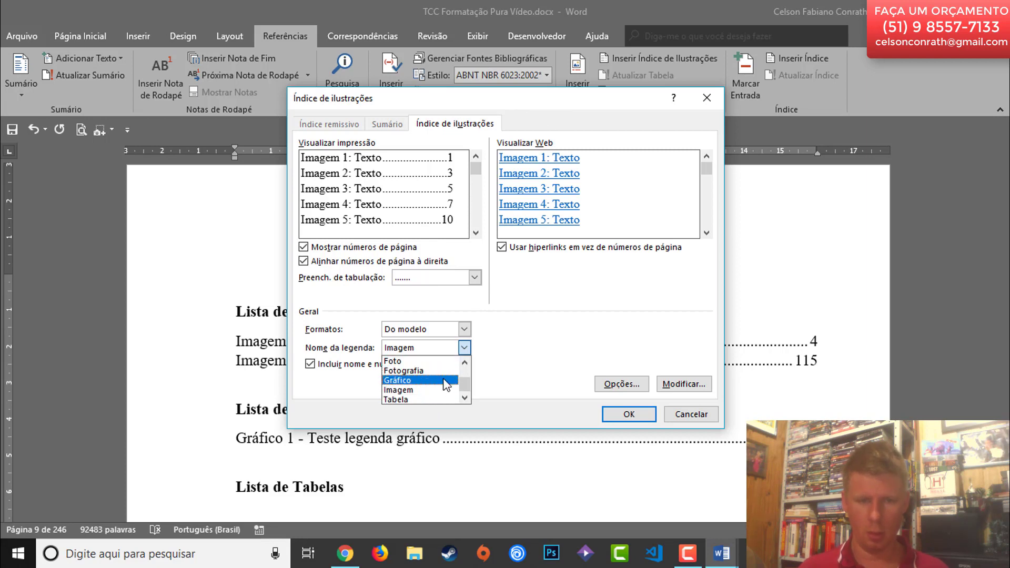
scroll(445, 392, "down", 1)
left_click(439, 399)
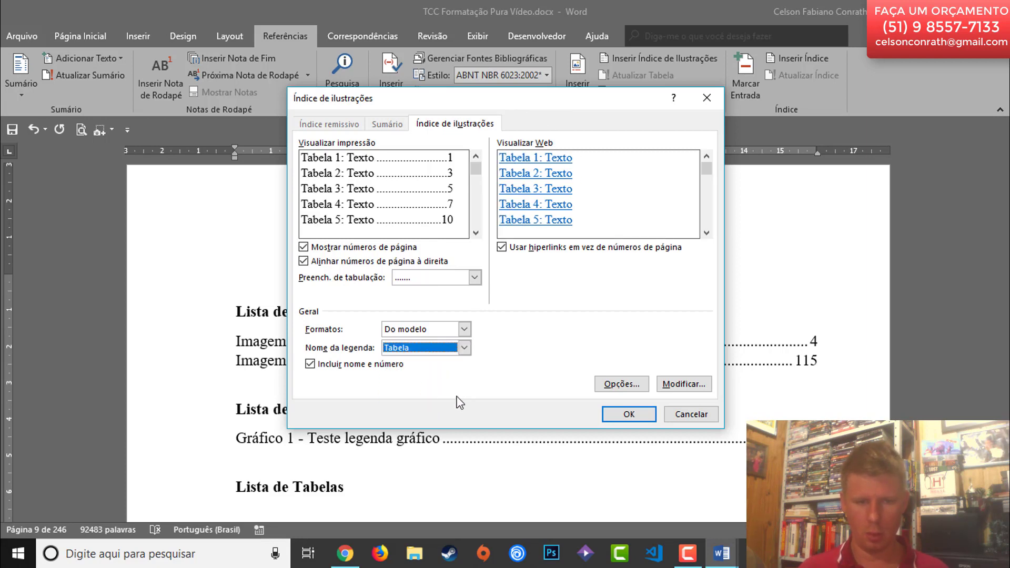
left_click(646, 412)
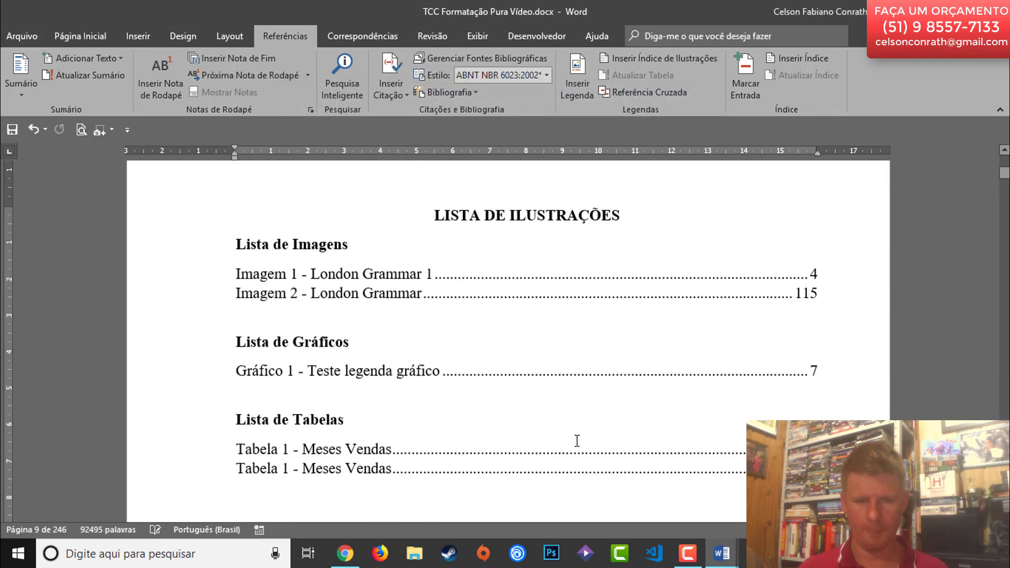
scroll(556, 450, "down", 3)
scroll(557, 450, "down", 1)
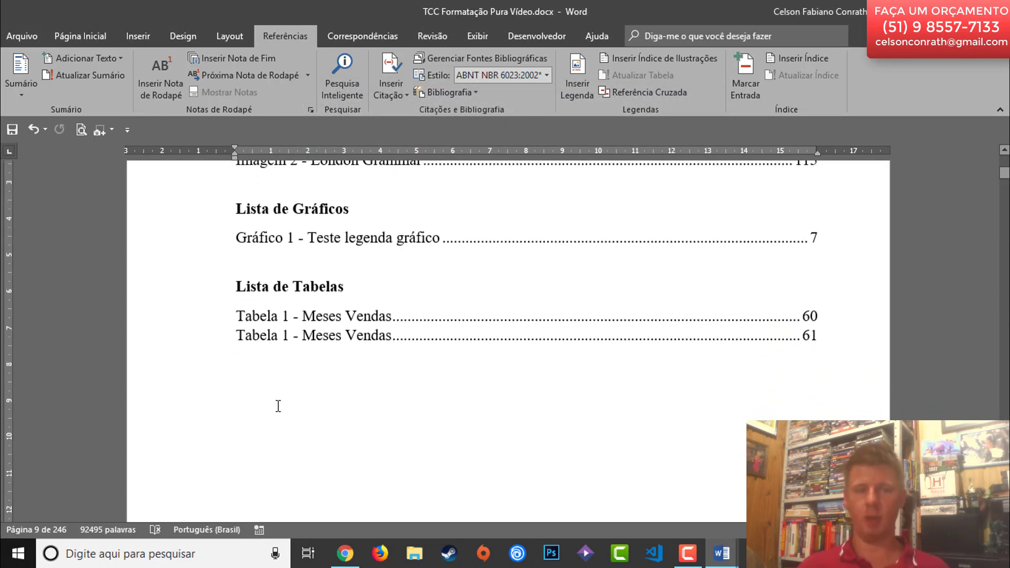
- Clear all formatting from the "Tabela 1 - Meses Vendas" caption above the continued table marked (Conclusão) on page 61
left_click(262, 335)
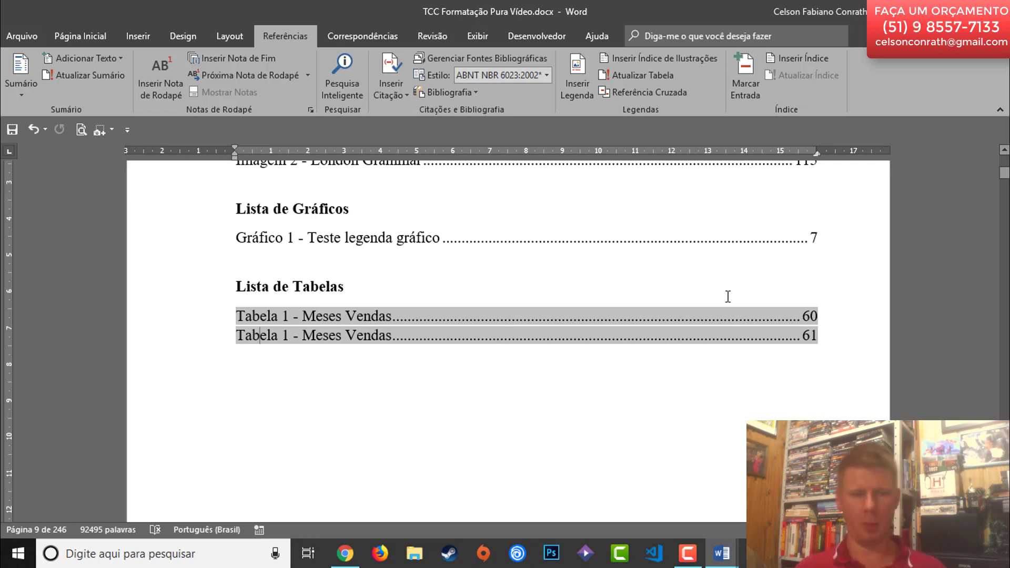
left_click(63, 528)
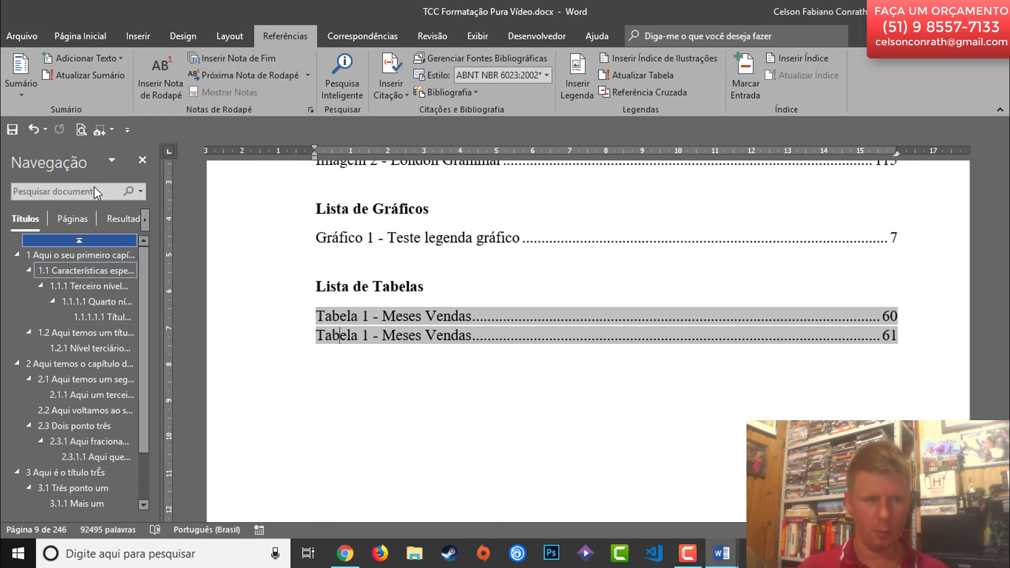
left_click(67, 219)
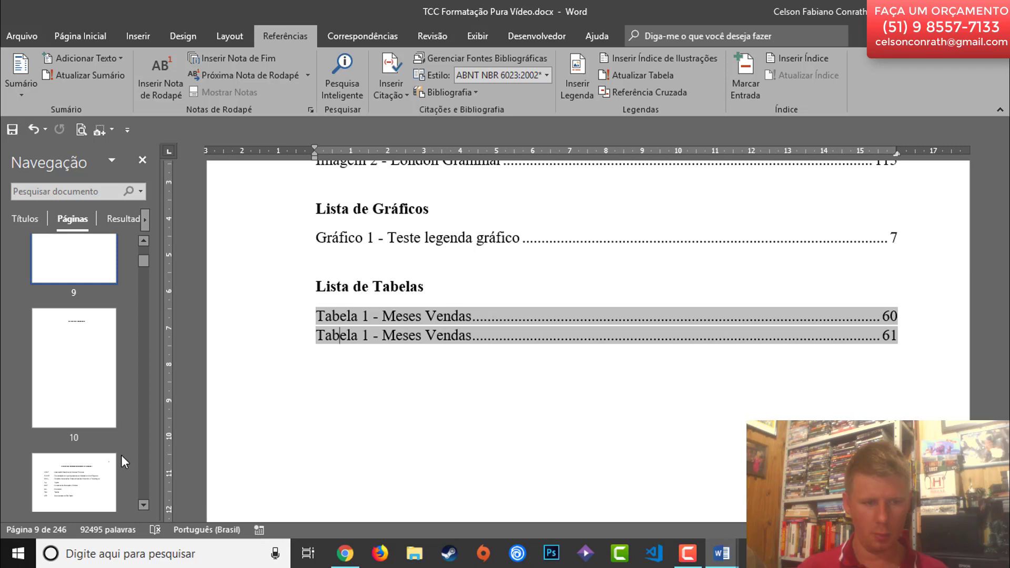
scroll(142, 497, "down", 10)
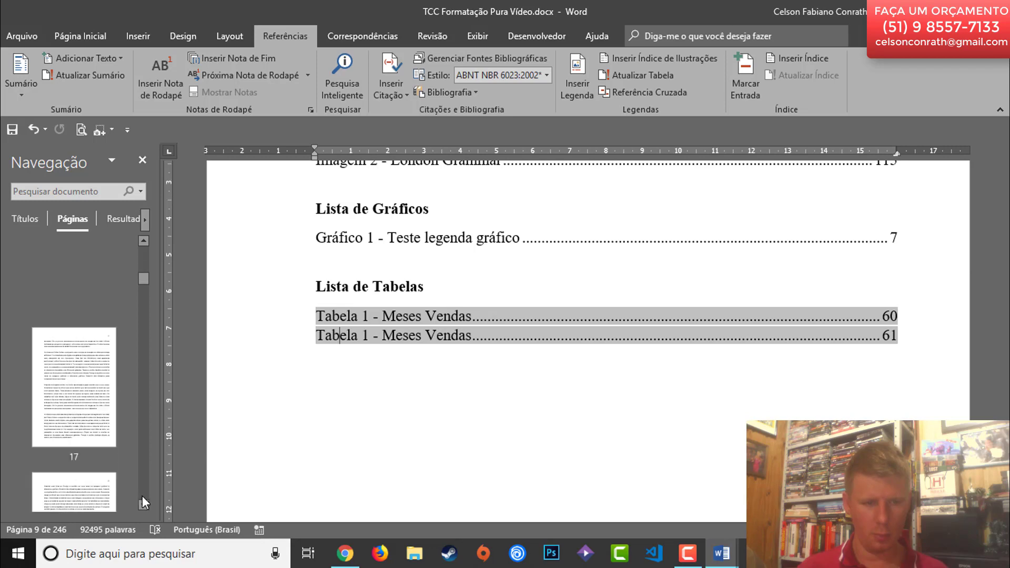
scroll(142, 495, "down", 10)
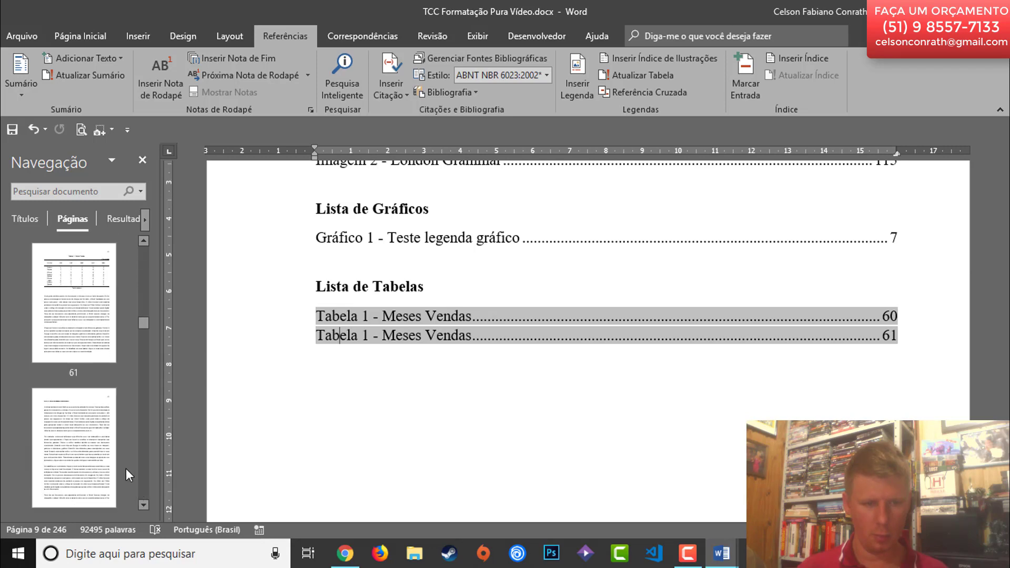
scroll(110, 428, "down", 3)
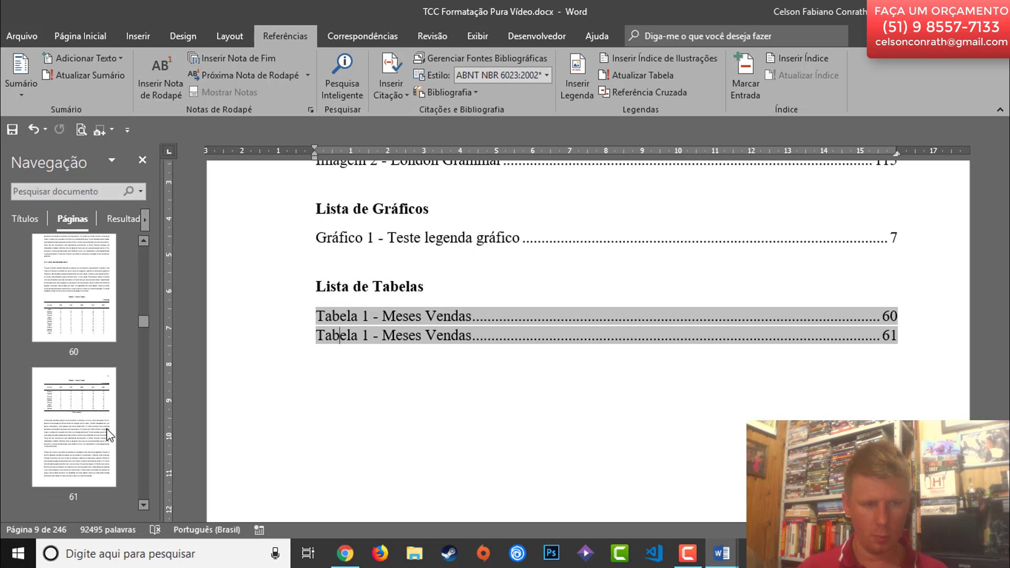
left_click(68, 312)
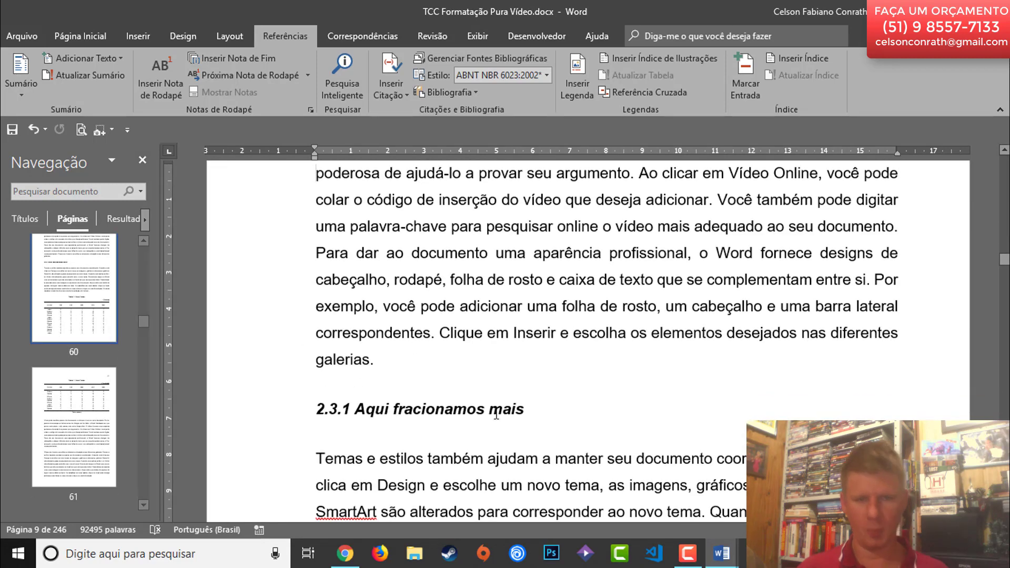
scroll(509, 374, "down", 10)
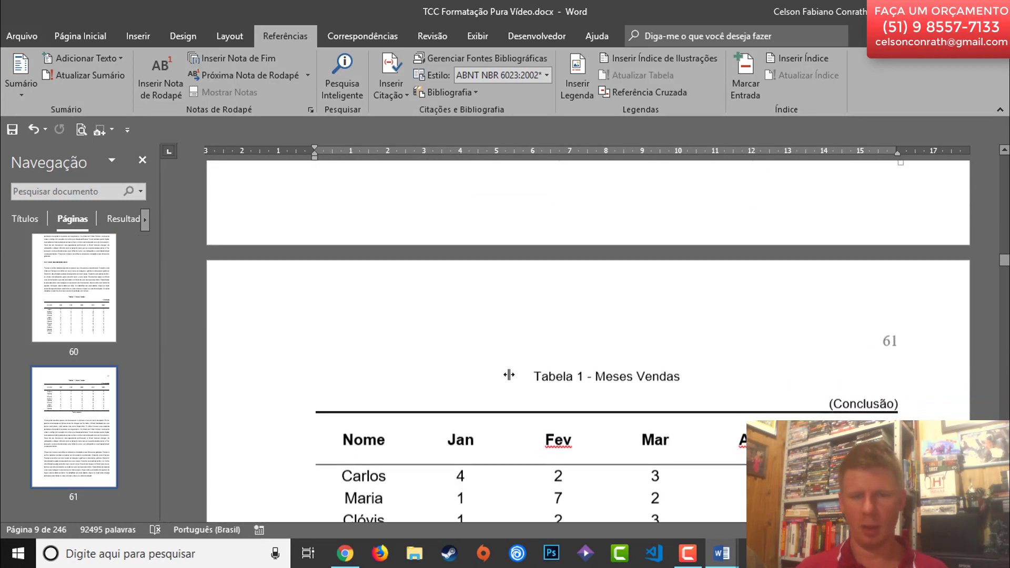
left_click_drag(526, 293, 683, 293)
left_click(90, 30)
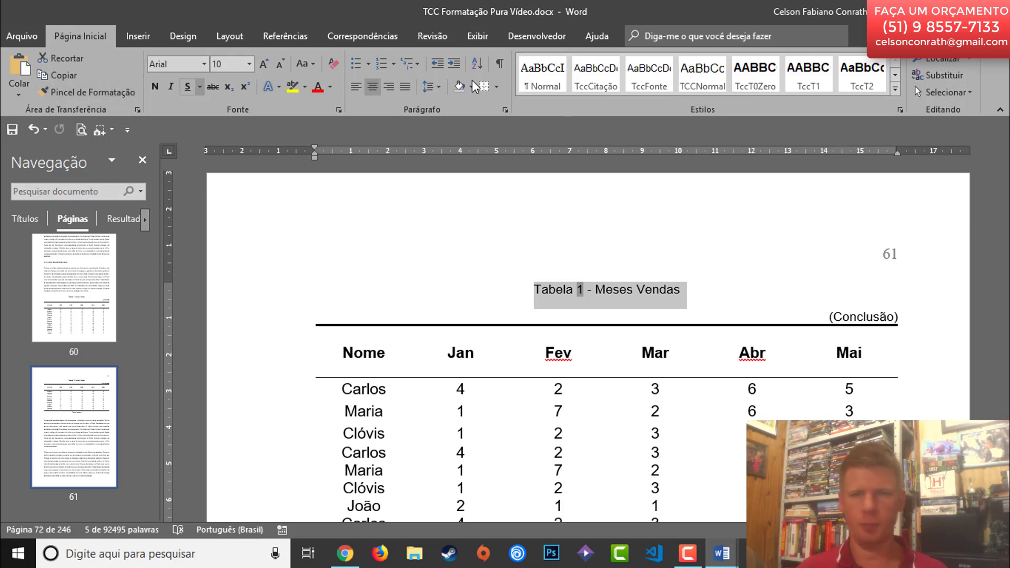
left_click(333, 64)
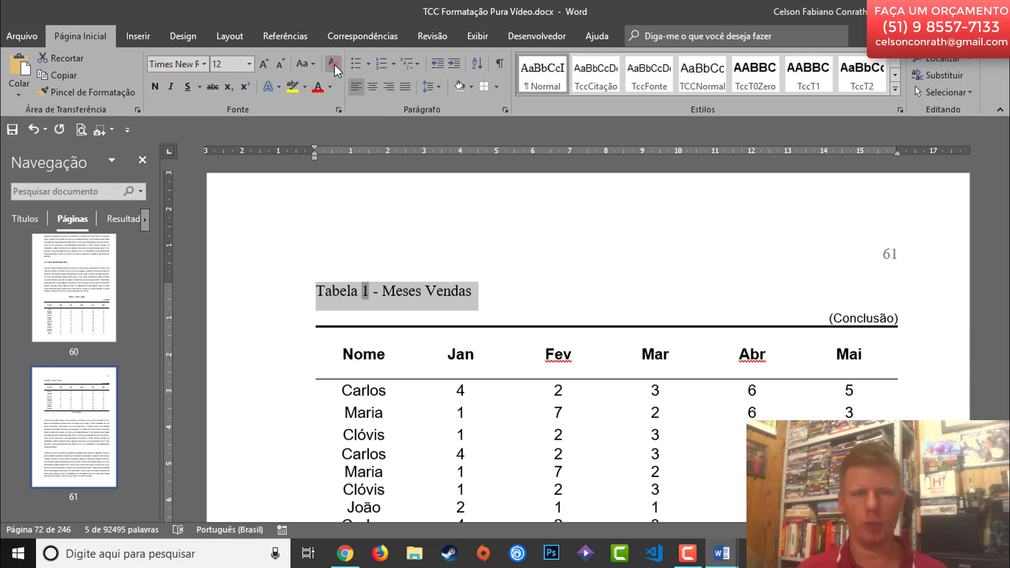
left_click(512, 295)
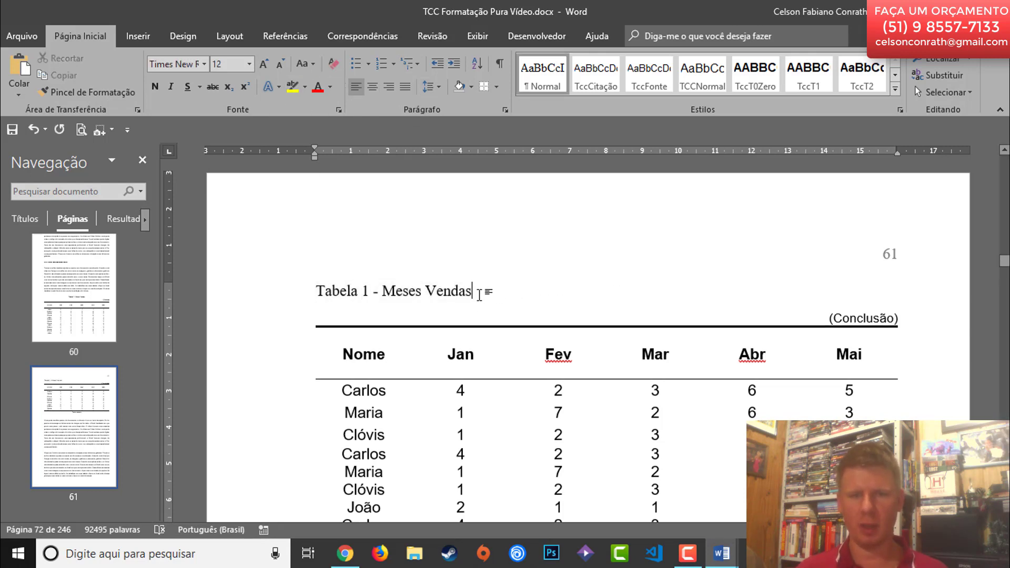
- Center the caption of the continued table on page 61, set it to Arial size 10, and save the document
left_click_drag(477, 292, 315, 291)
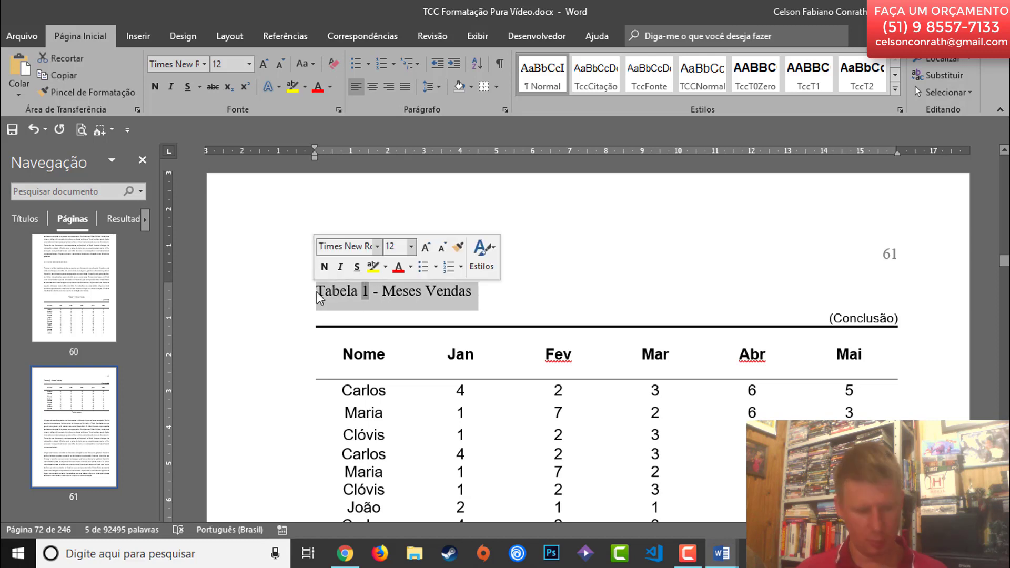
key("ctrl+e")
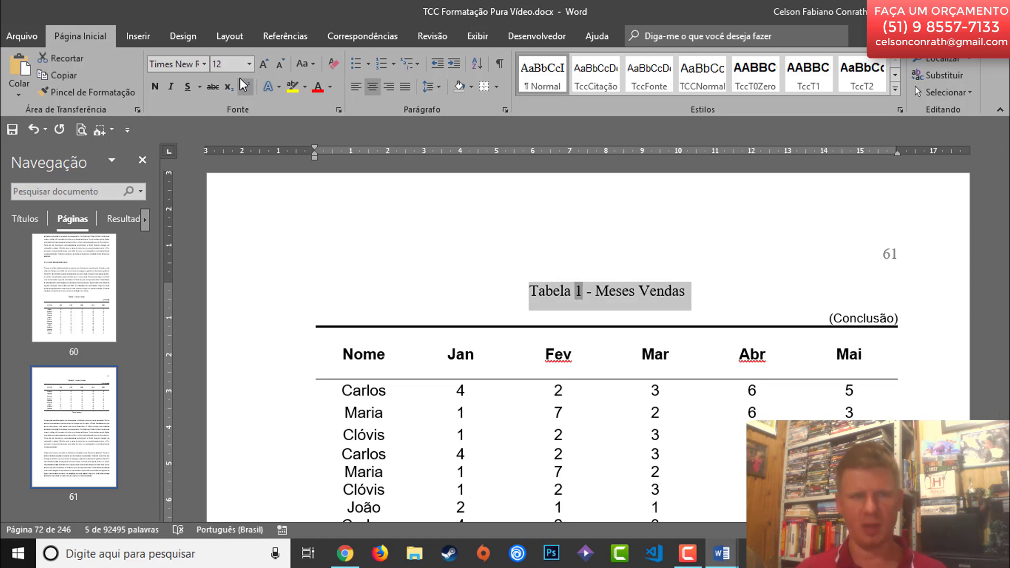
left_click(201, 62)
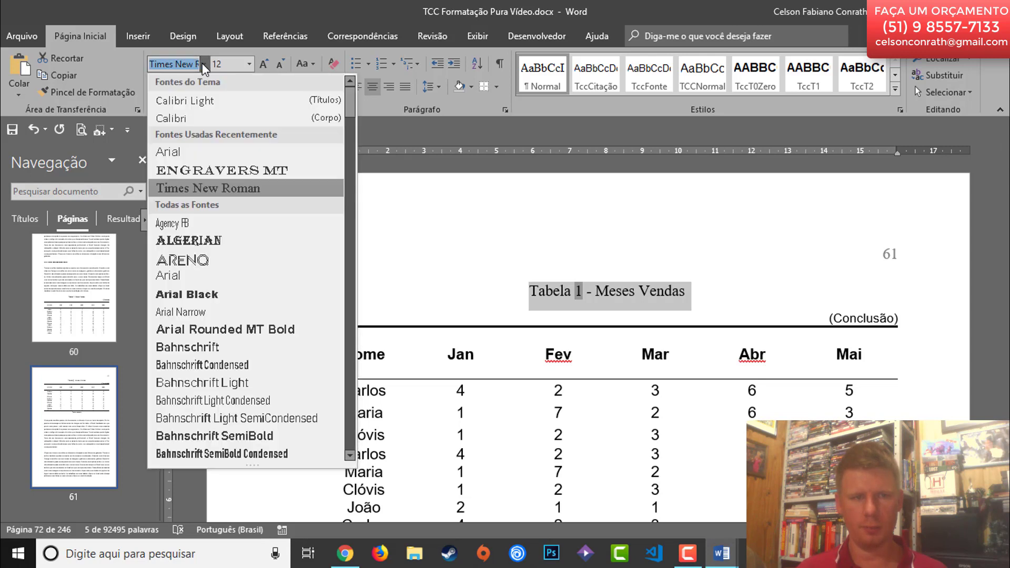
left_click(185, 156)
left_click(241, 65)
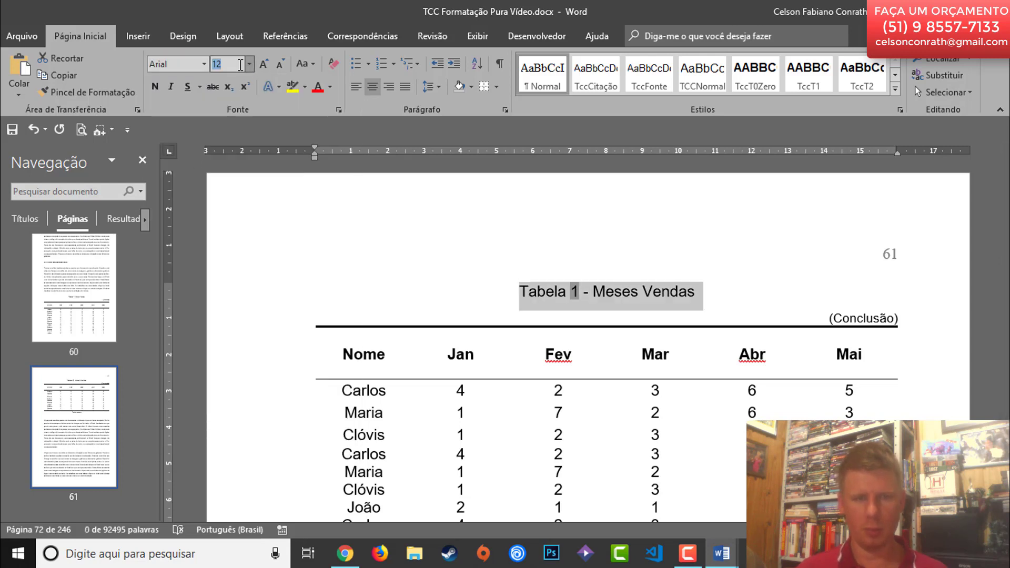
key("Return")
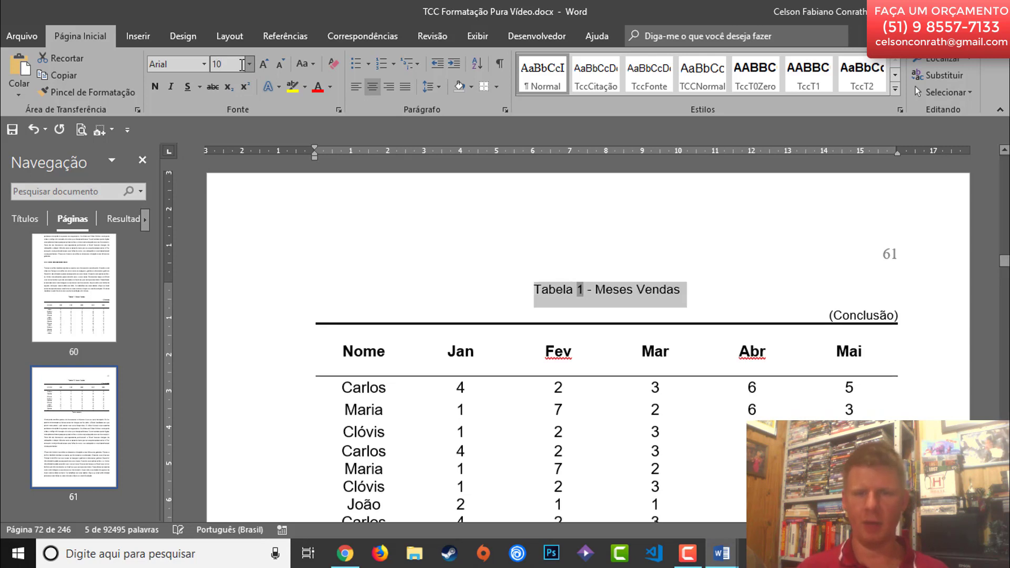
left_click(783, 284)
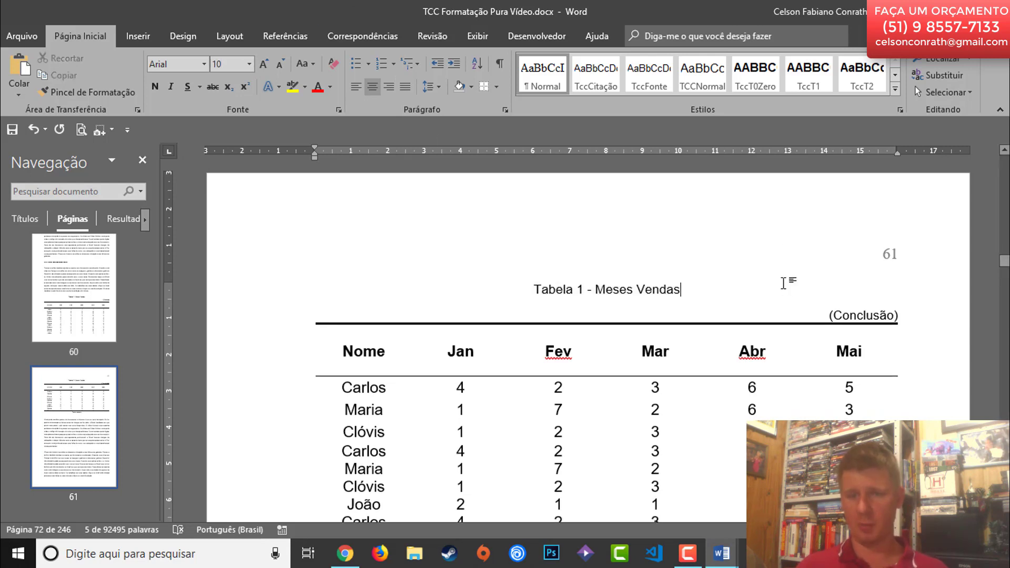
key("ctrl+s")
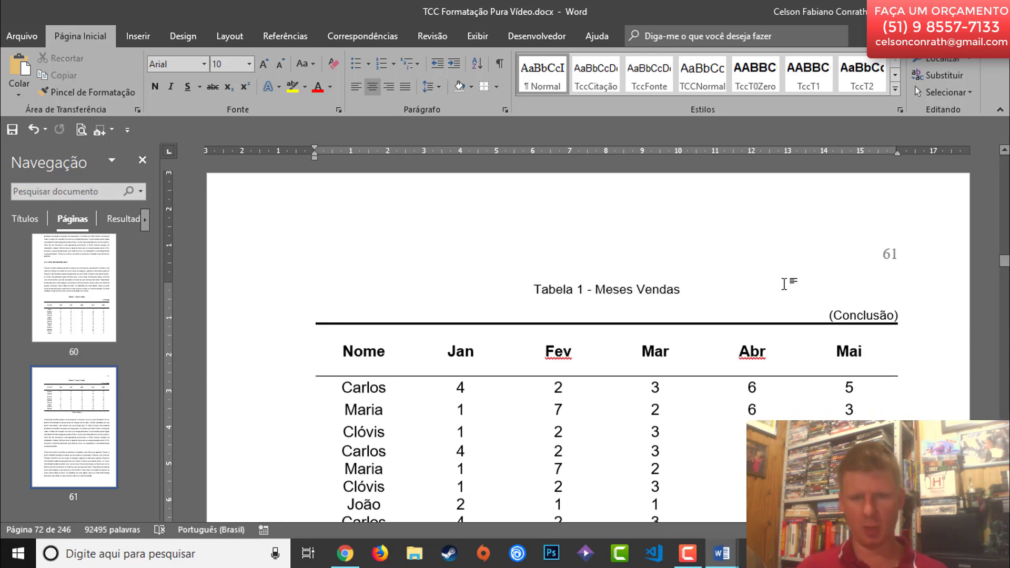
- Update the entire index under the Lista de Tabelas subheading on the LISTA DE ILUSTRAÇÕES page
key("ctrl+Home")
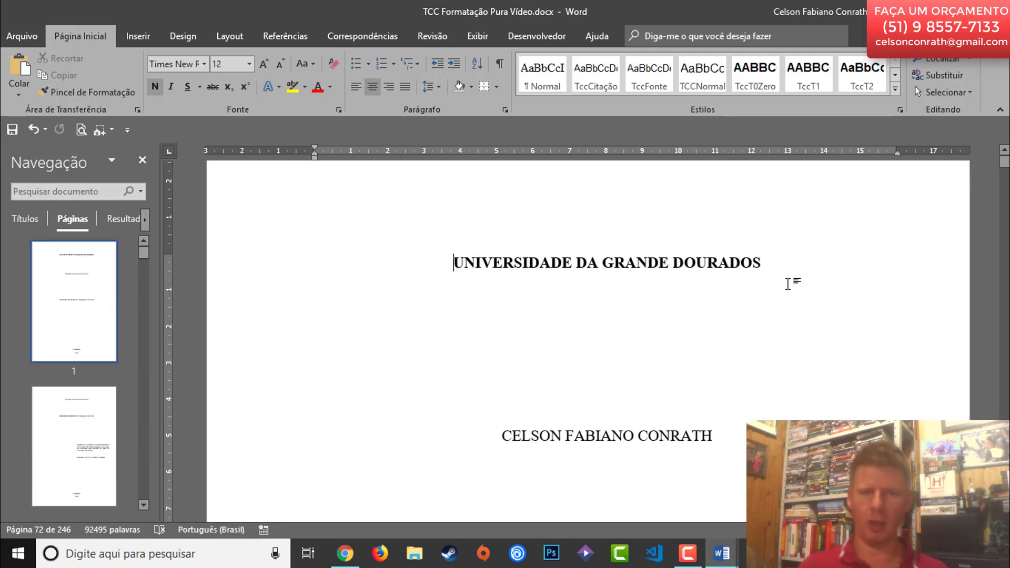
key("Page_Down")
key("Page_Down")
key("Page_Down")
key("Page_Down")
key("Page_Down")
key("Page_Down")
key("Page_Down")
key("Page_Down")
key("Page_Down")
key("Page_Down")
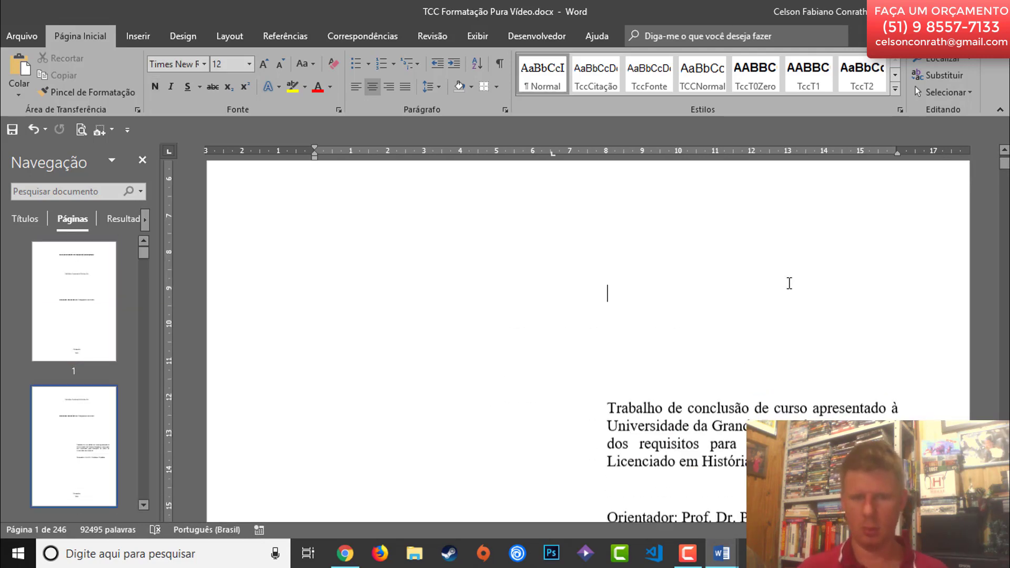
key("Page_Down")
key("Page_Down")
key("Page_Down")
key("Page_Down")
key("Page_Down")
key("Page_Down")
key("Page_Down")
key("Page_Down")
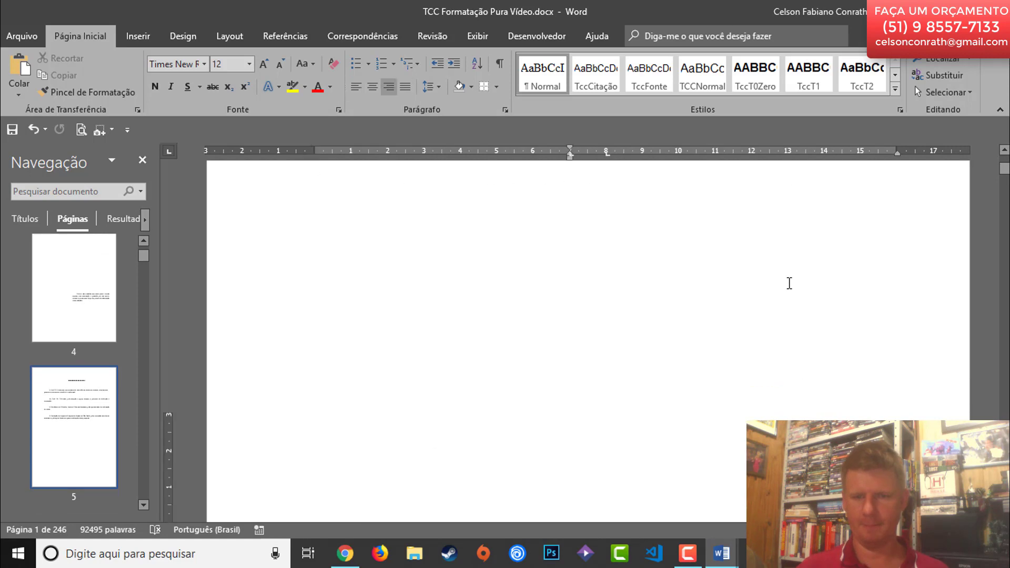
key("Page_Down")
key("Page_Down")
key("Page_Down")
key("Page_Down")
key("Page_Down")
key("Page_Down")
key("Page_Down")
key("Page_Down")
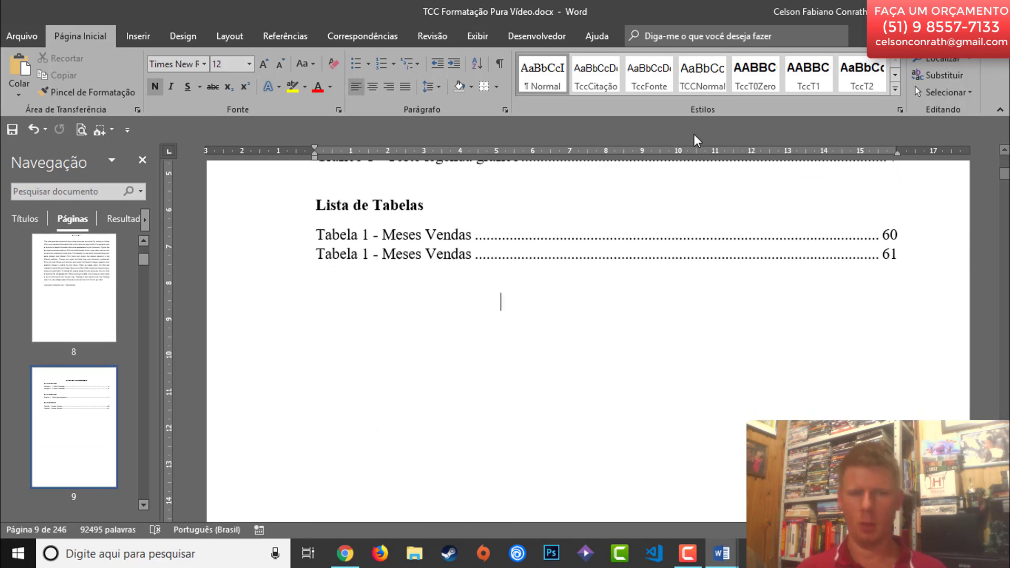
right_click(440, 235)
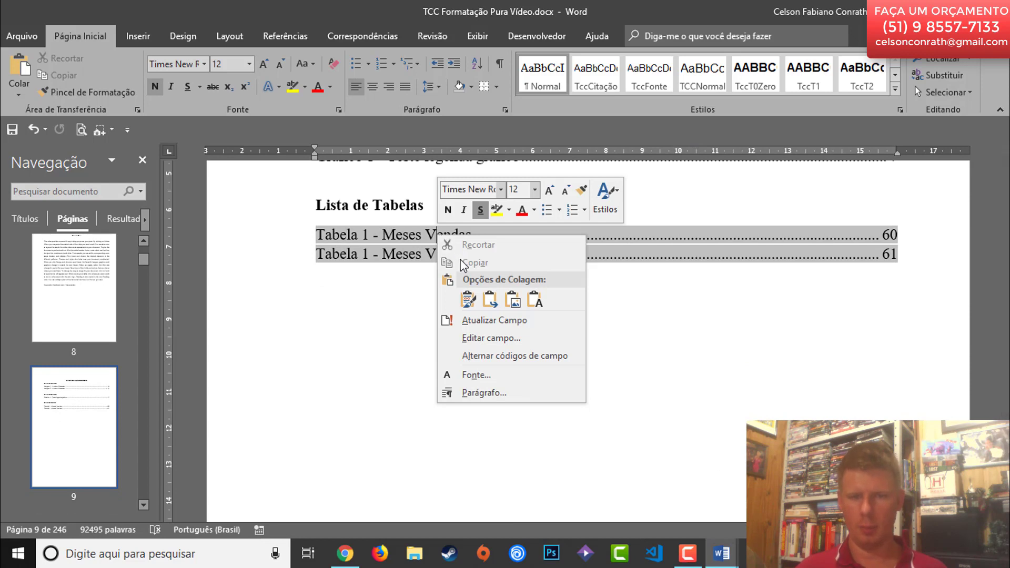
left_click(479, 321)
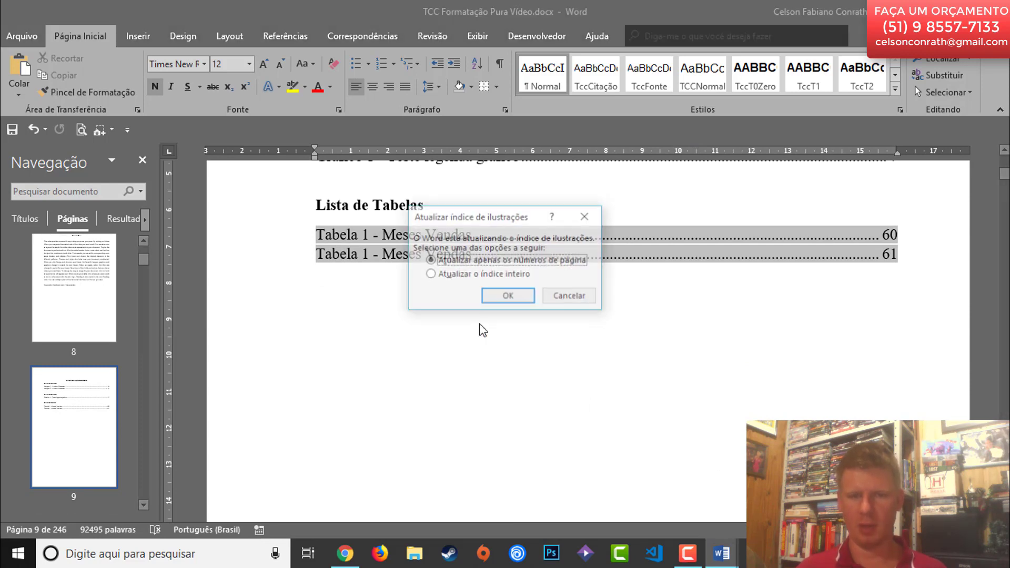
left_click(481, 277)
left_click(499, 296)
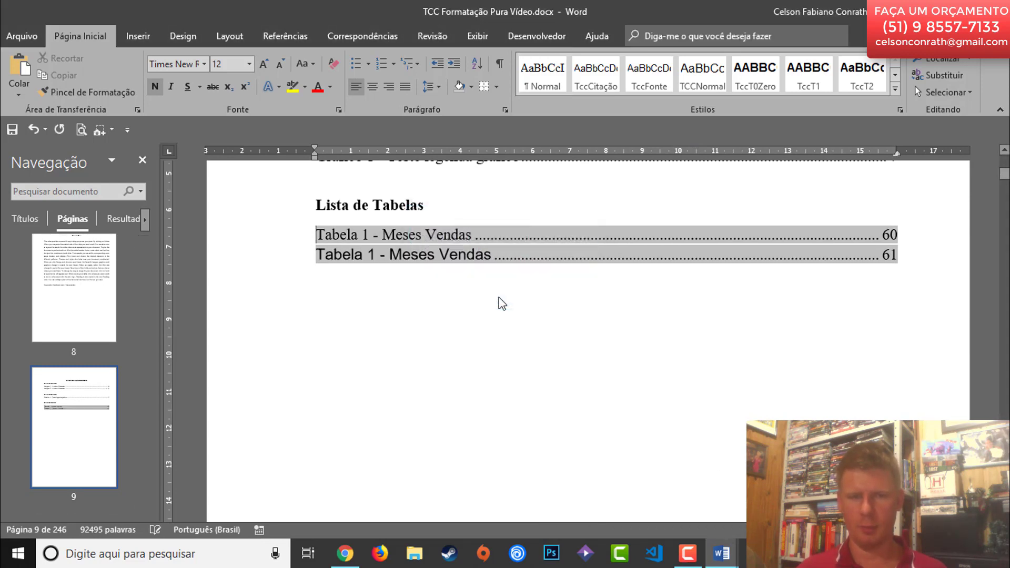
- Delete the duplicate "Tabela 1 - Meses Vendas" entry for page 61 under the Lista de Tabelas subheading
left_click(500, 300)
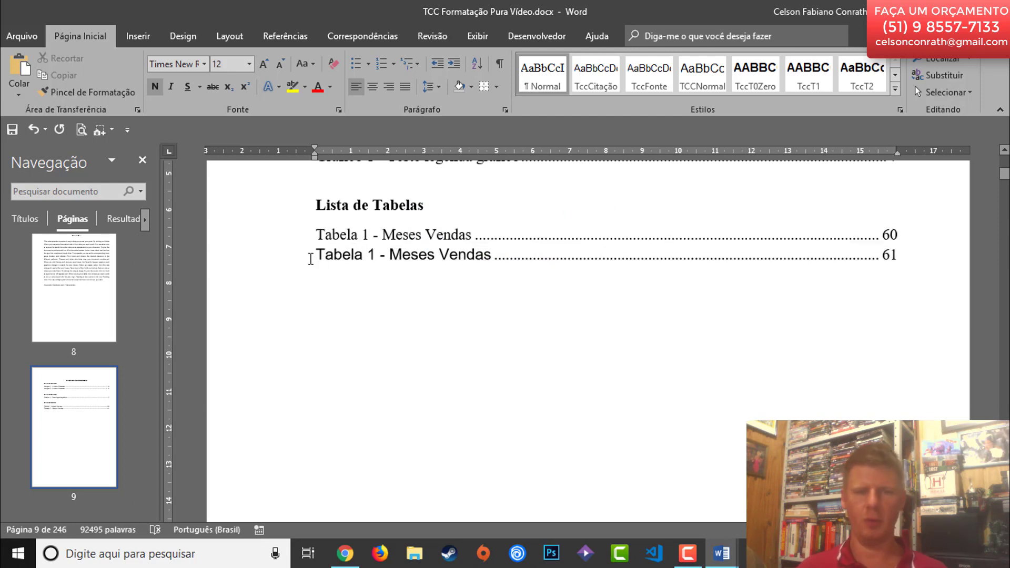
left_click_drag(316, 258, 378, 256)
left_click(377, 256)
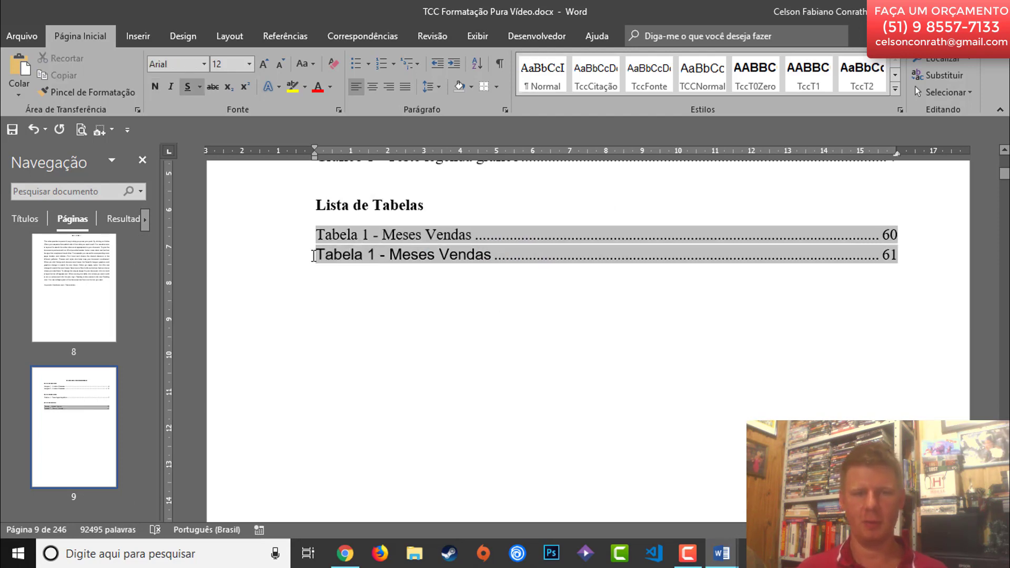
left_click_drag(316, 254, 895, 257)
key("Delete")
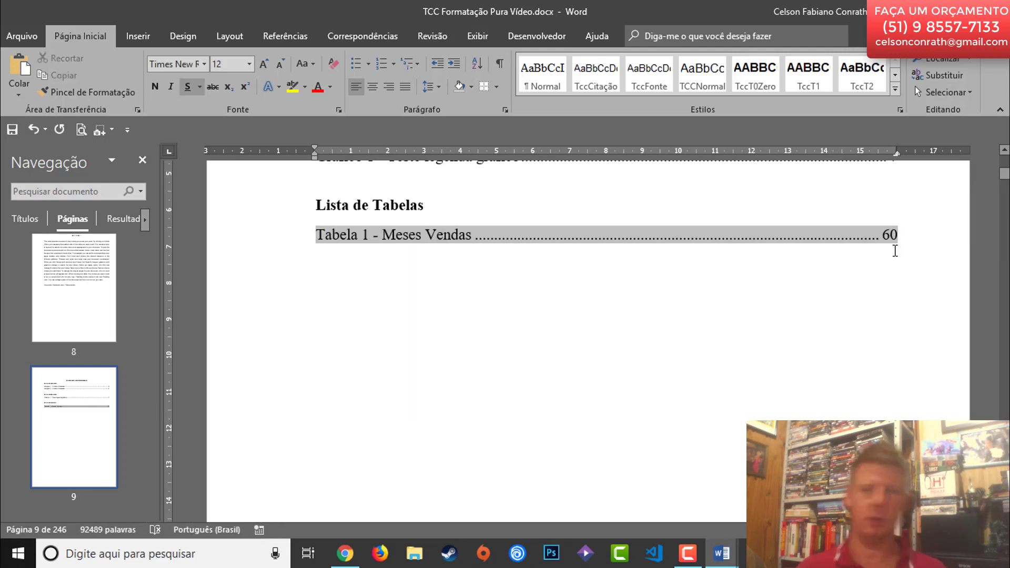
- Close the Navigation pane
scroll(500, 300, "up", 4)
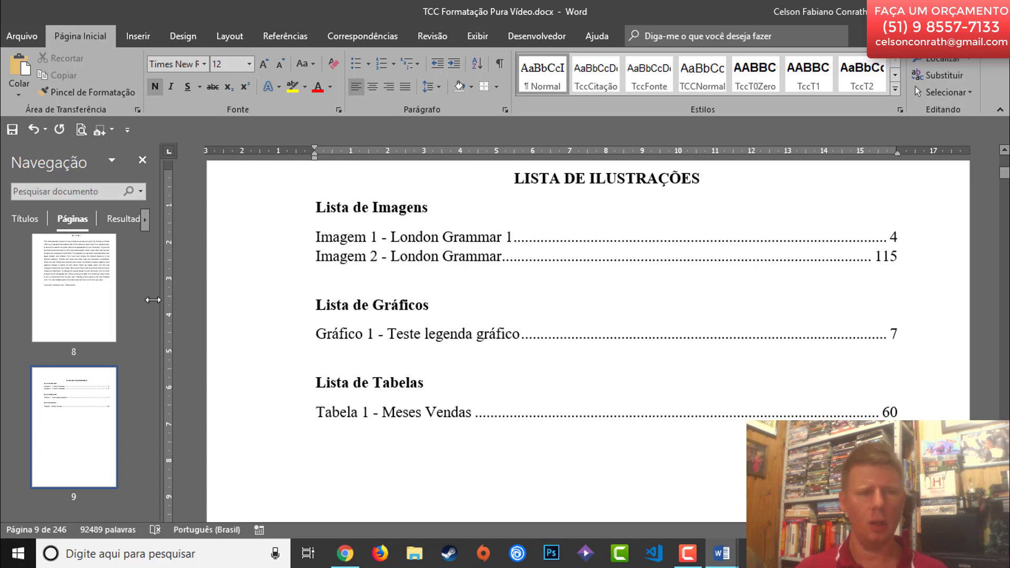
left_click(142, 160)
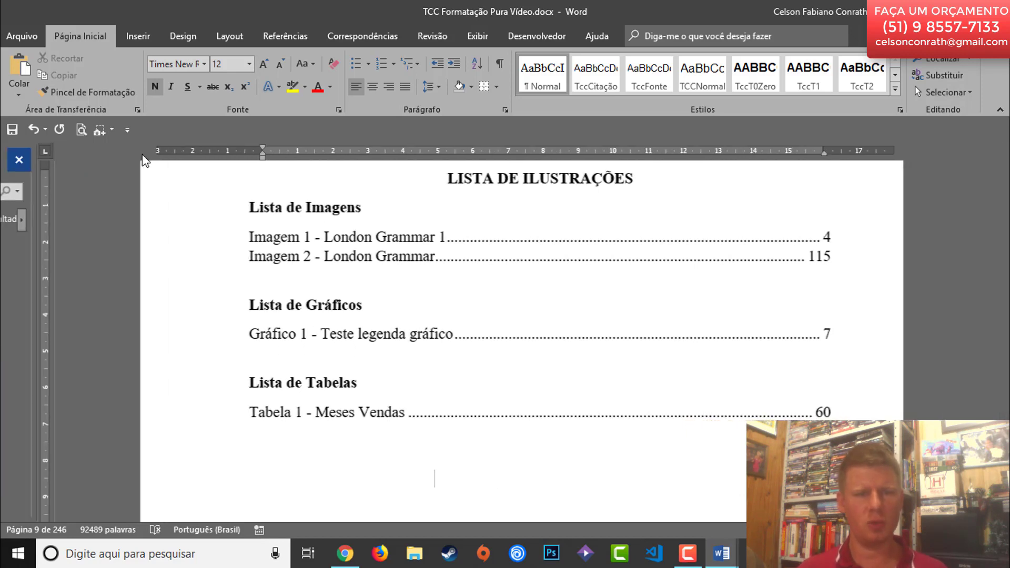
- Review the image, chart and table lists on the LISTA DE ILUSTRAÇÕES page and the separate LISTA DE TABELAS page after it
scroll(550, 293, "up", 4)
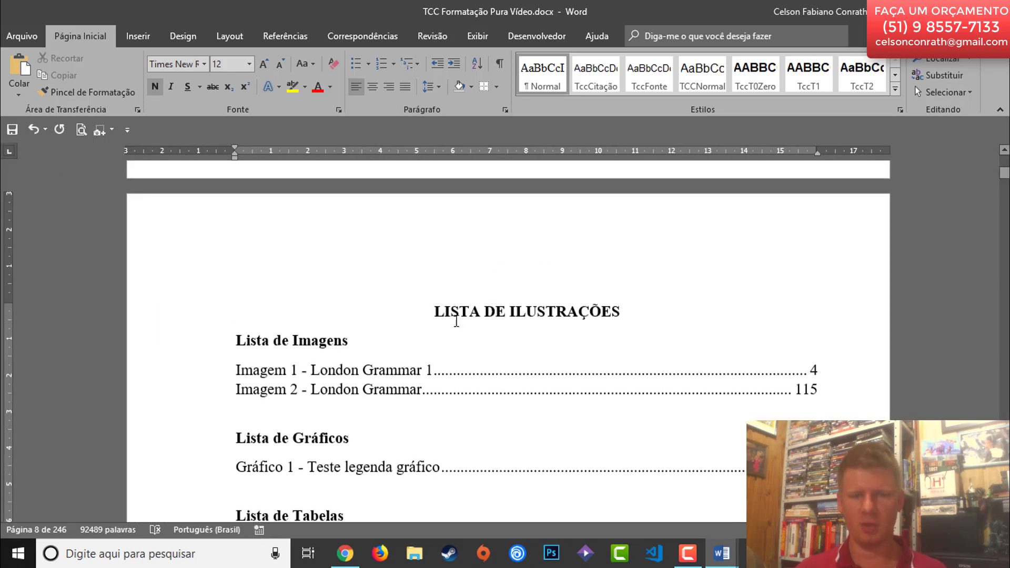
scroll(206, 304, "down", 3)
scroll(257, 266, "down", 4)
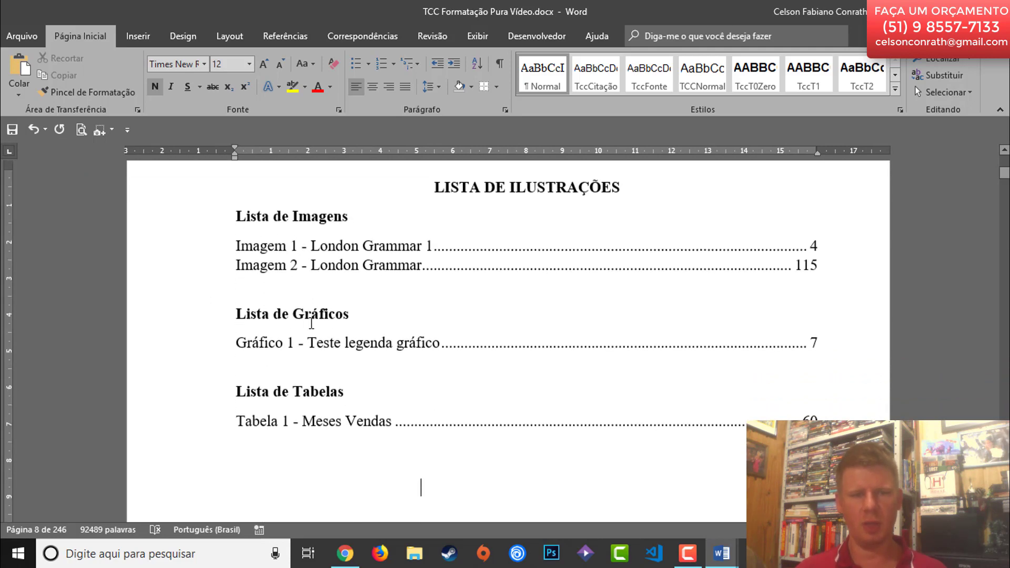
scroll(329, 320, "down", 1)
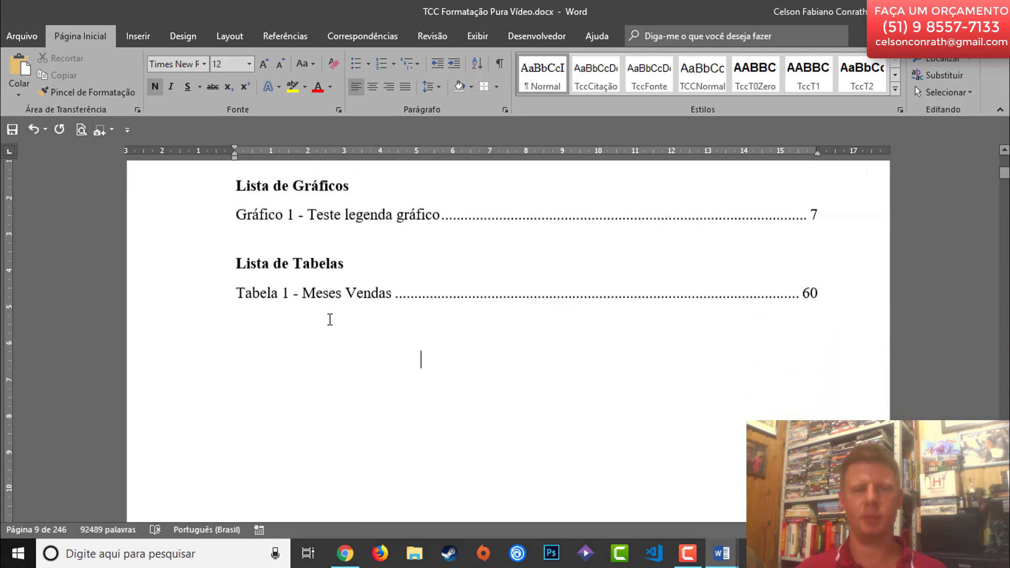
scroll(330, 320, "up", 2)
scroll(330, 317, "down", 7)
scroll(330, 314, "up", 6)
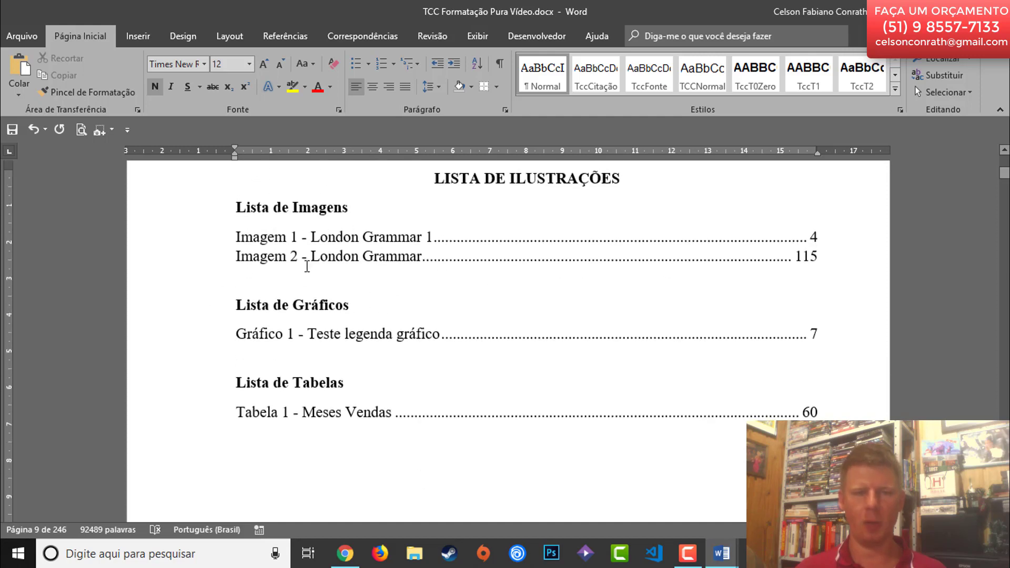
scroll(334, 360, "down", 15)
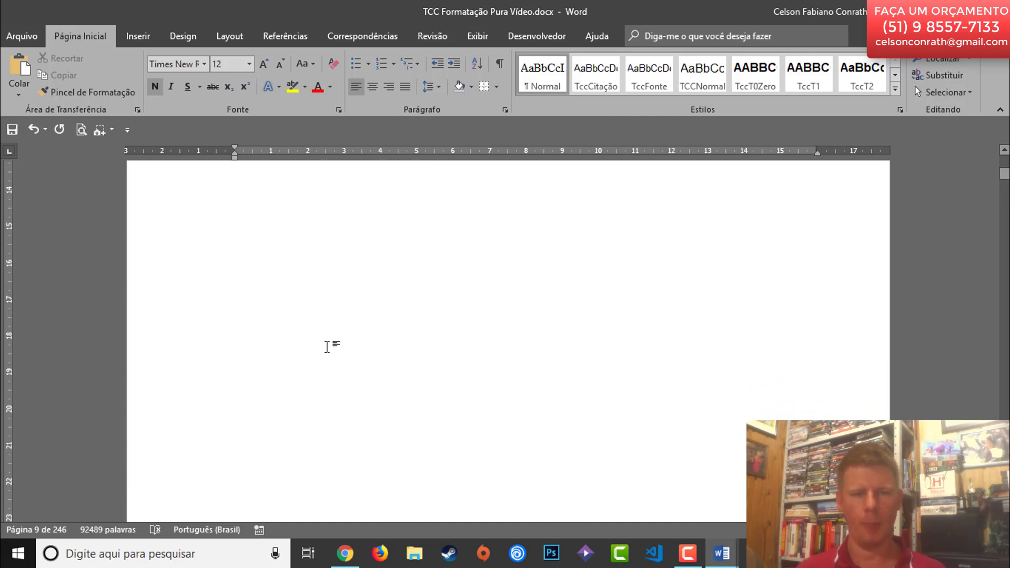
scroll(329, 341, "down", 7)
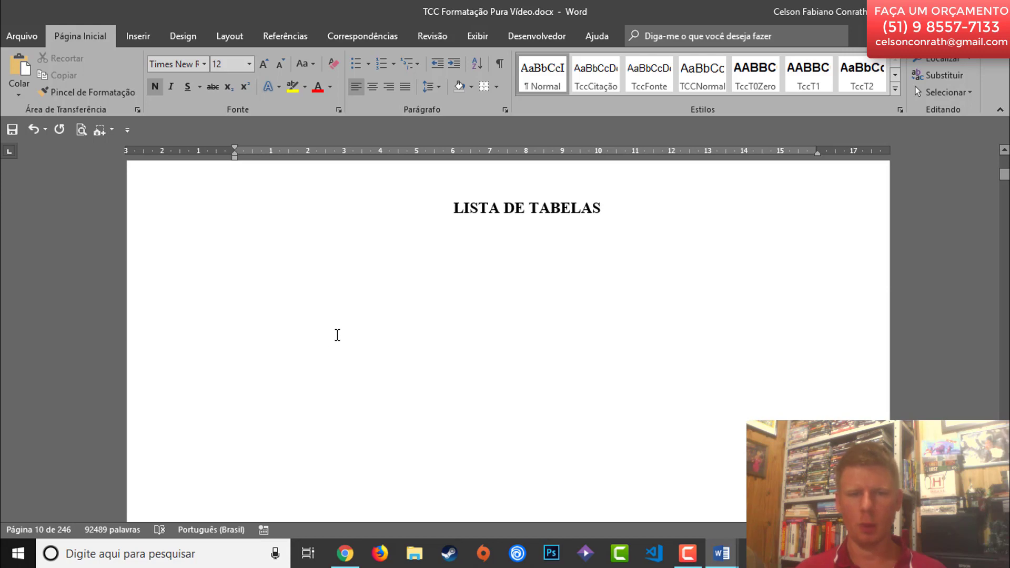
scroll(337, 335, "up", 15)
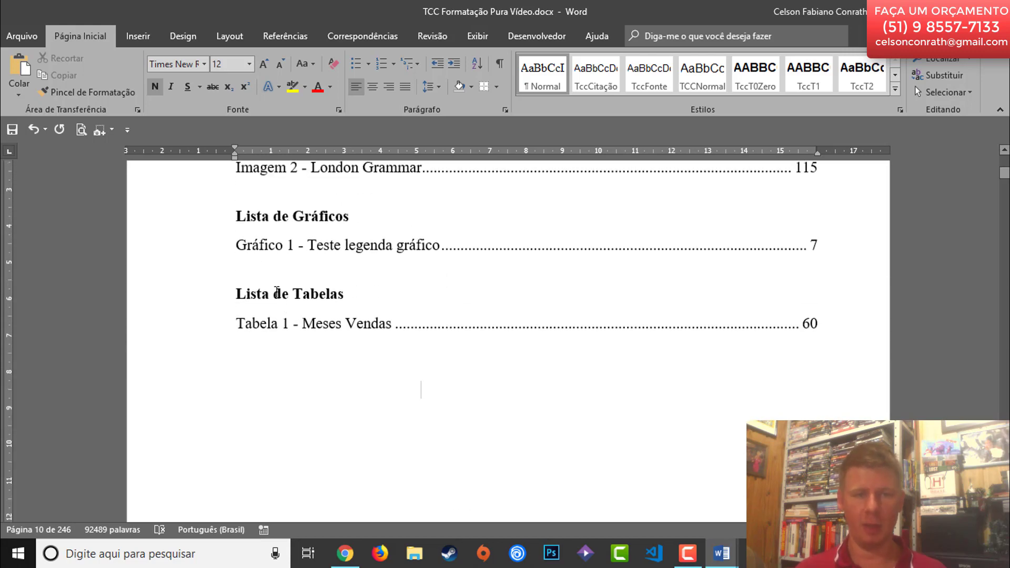
- Delete the Lista de Tabelas subheading and its table entry from the LISTA DE ILUSTRAÇÕES page
left_click(220, 302)
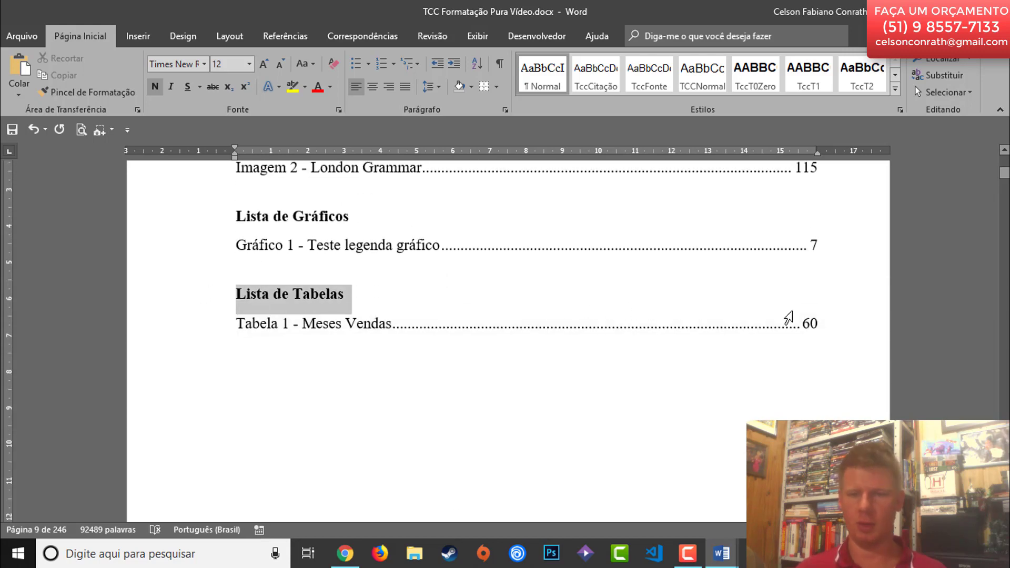
left_click(827, 323, "shift")
key("Delete")
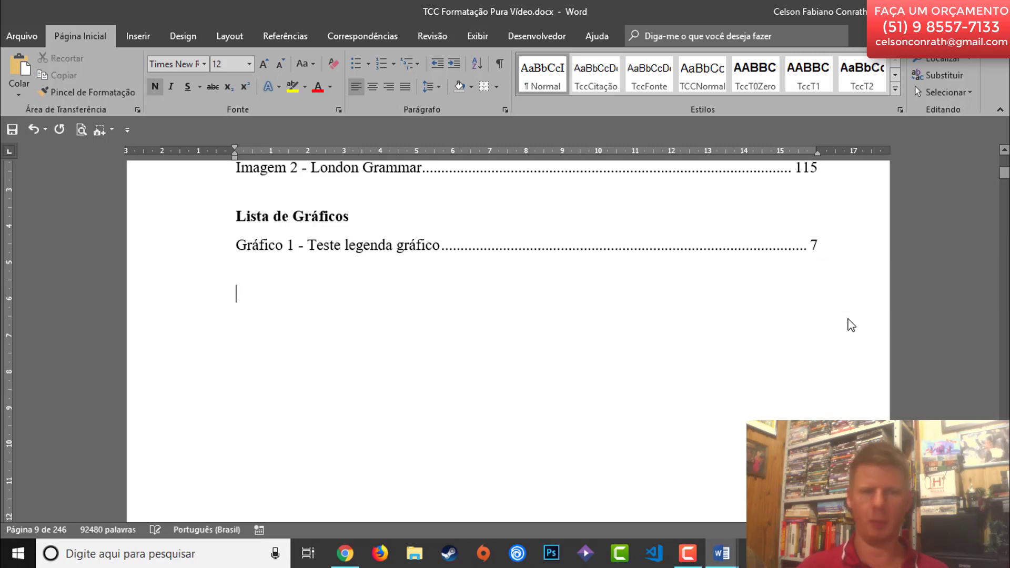
- Insert an index of illustrations for the caption label Tabela below the heading on the separate LISTA DE TABELAS page
scroll(609, 372, "up", 2)
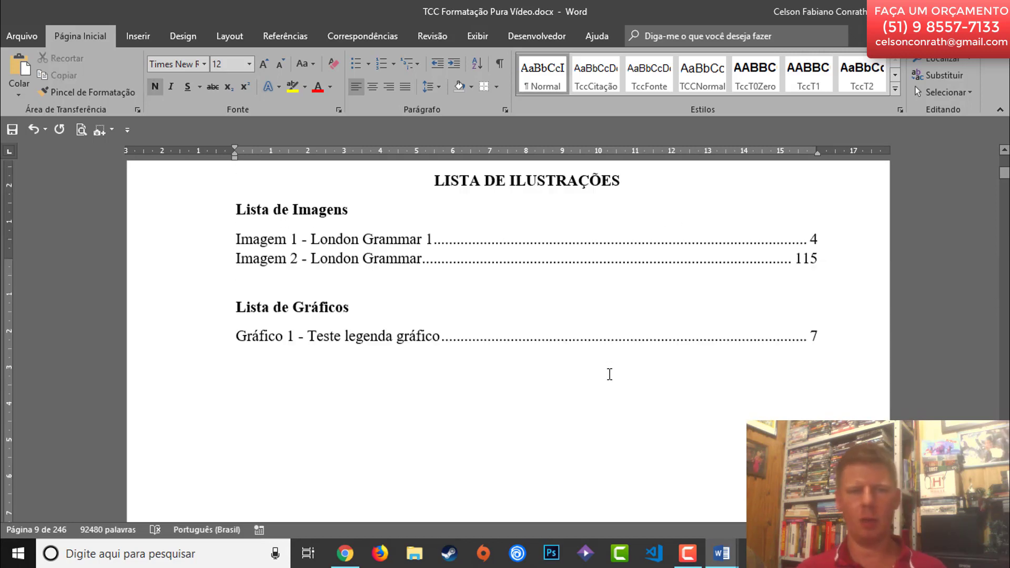
scroll(478, 428, "down", 8)
scroll(478, 421, "down", 5)
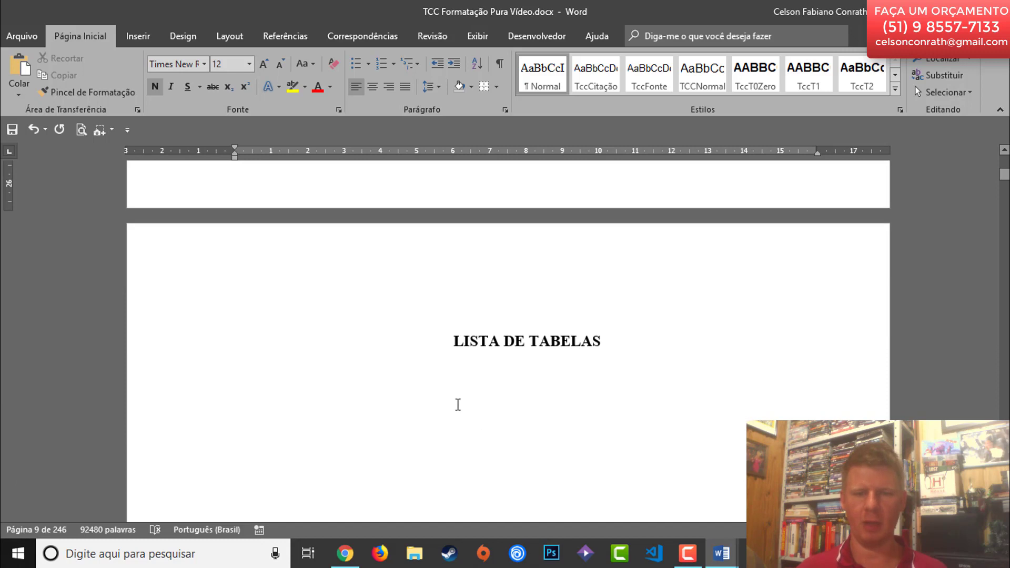
left_click(457, 406)
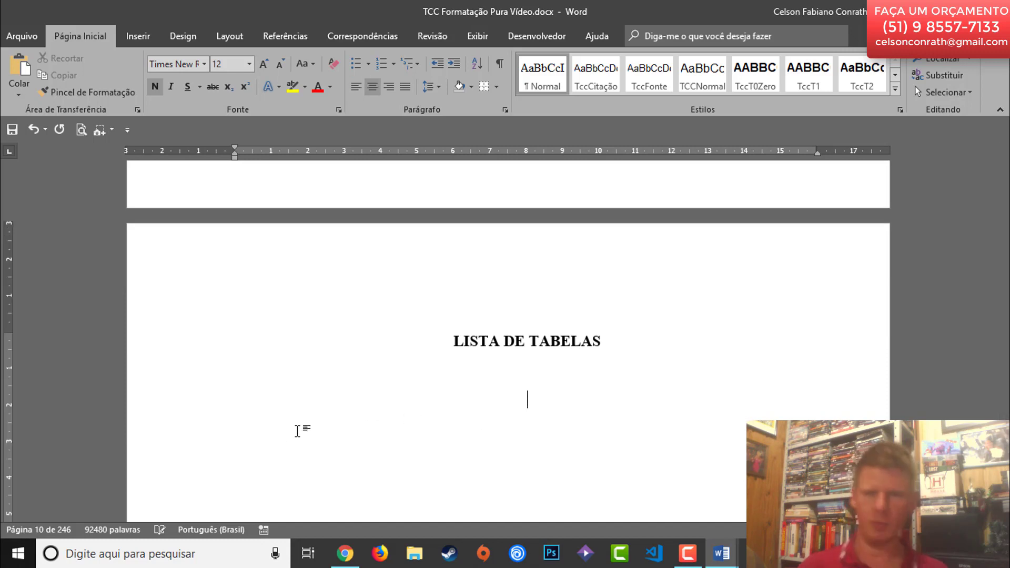
left_click(376, 35)
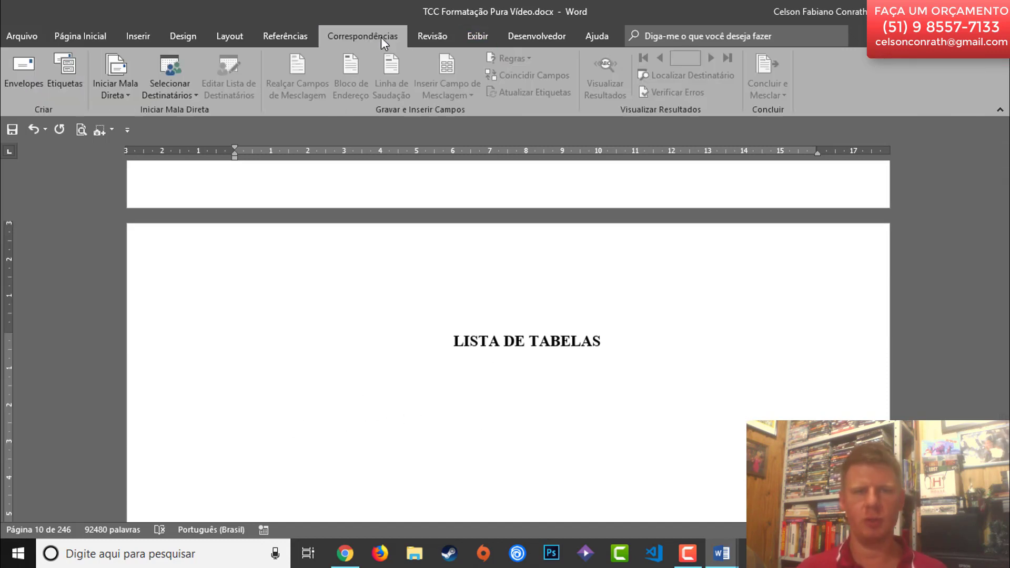
left_click(288, 35)
left_click(633, 55)
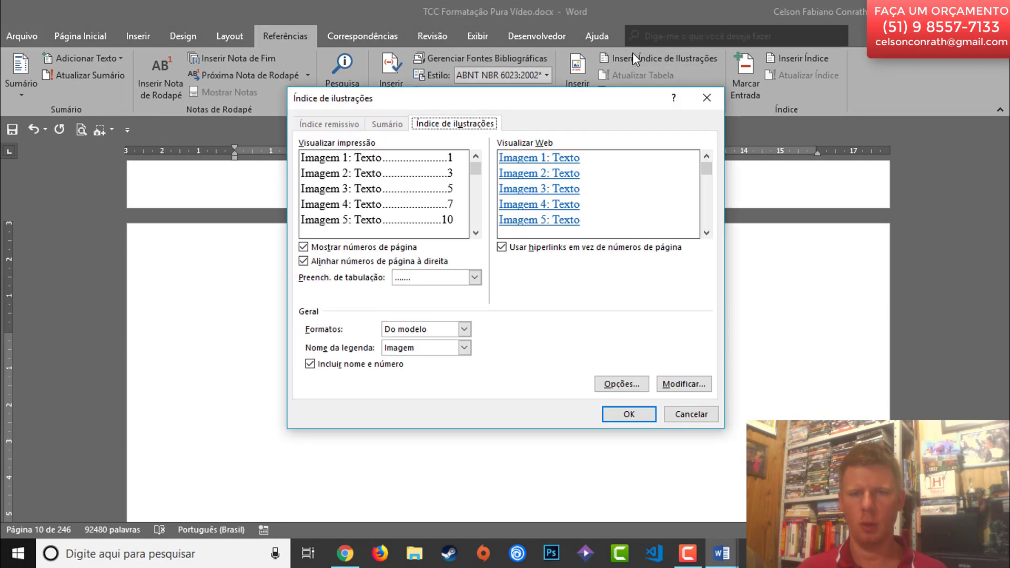
left_click(464, 348)
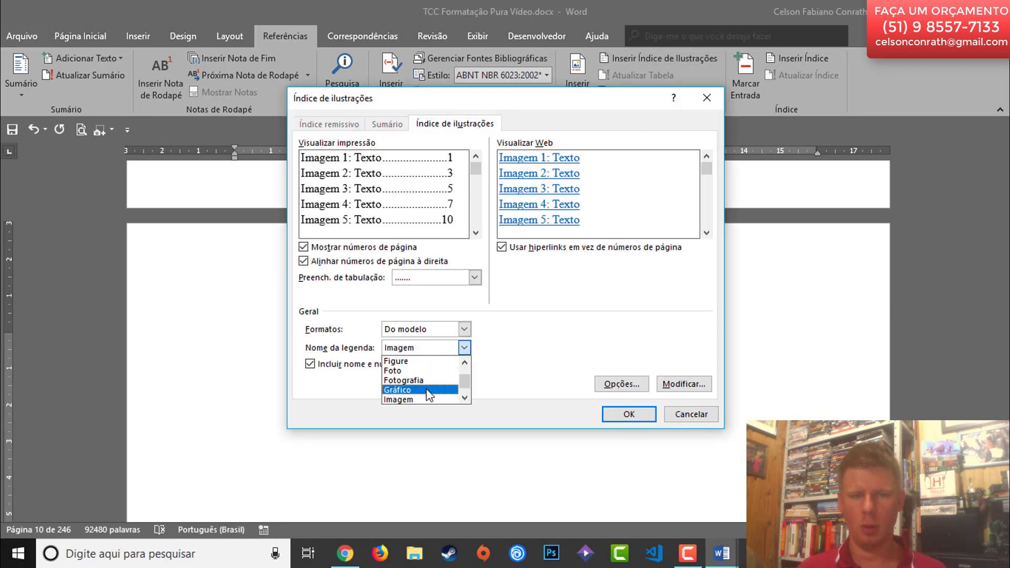
left_click(400, 399)
left_click(630, 415)
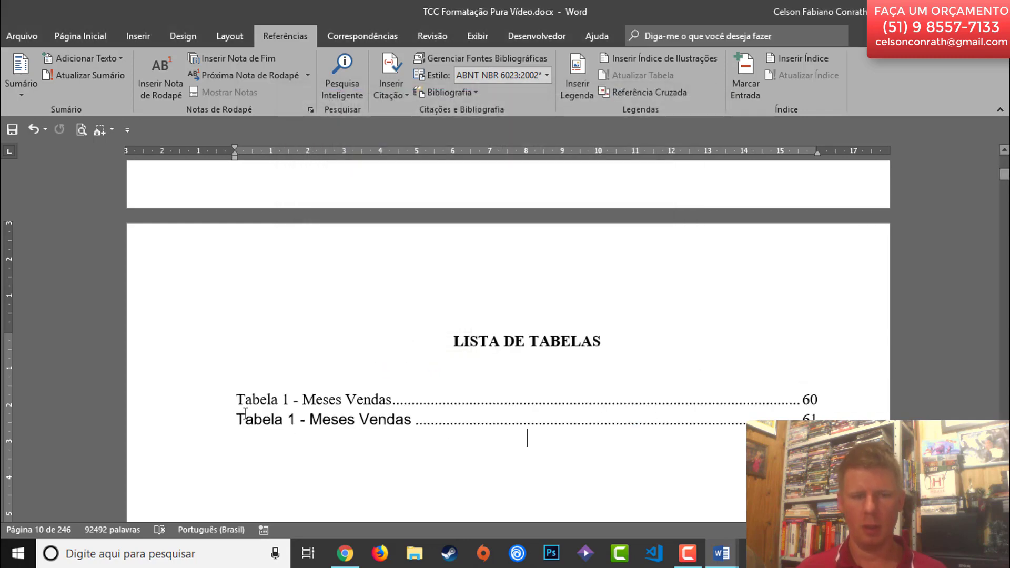
- Remove the duplicate "Tabela 1 - Meses Vendas" entry for page 61 from the LISTA DE TABELAS page
left_click_drag(239, 419, 737, 417)
left_click(784, 416)
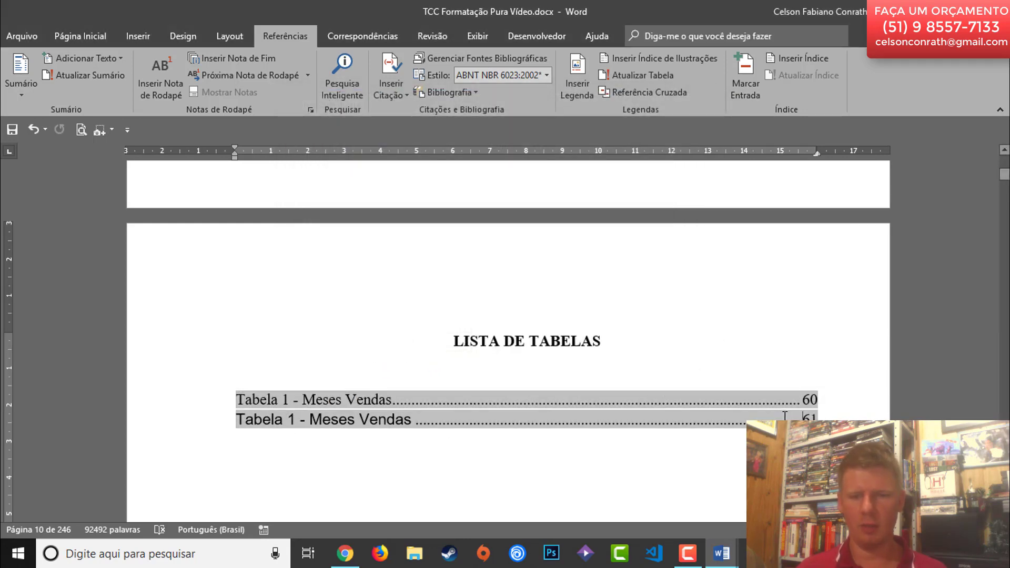
mouse_move(827, 419)
left_mouse_down()
mouse_move(266, 431)
mouse_move(241, 401)
mouse_move(256, 425)
left_mouse_up()
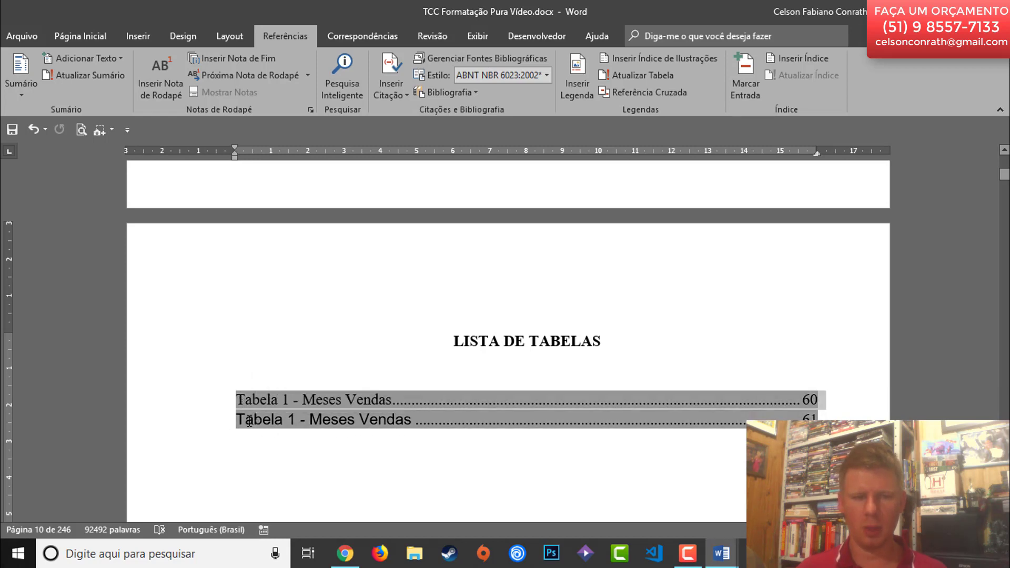
left_click(243, 421)
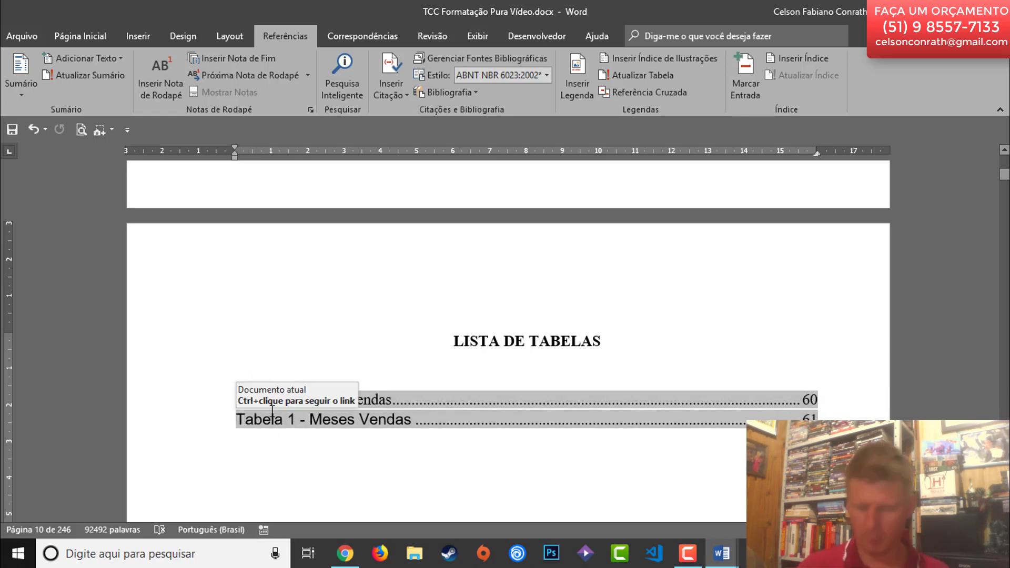
key("ctrl+z")
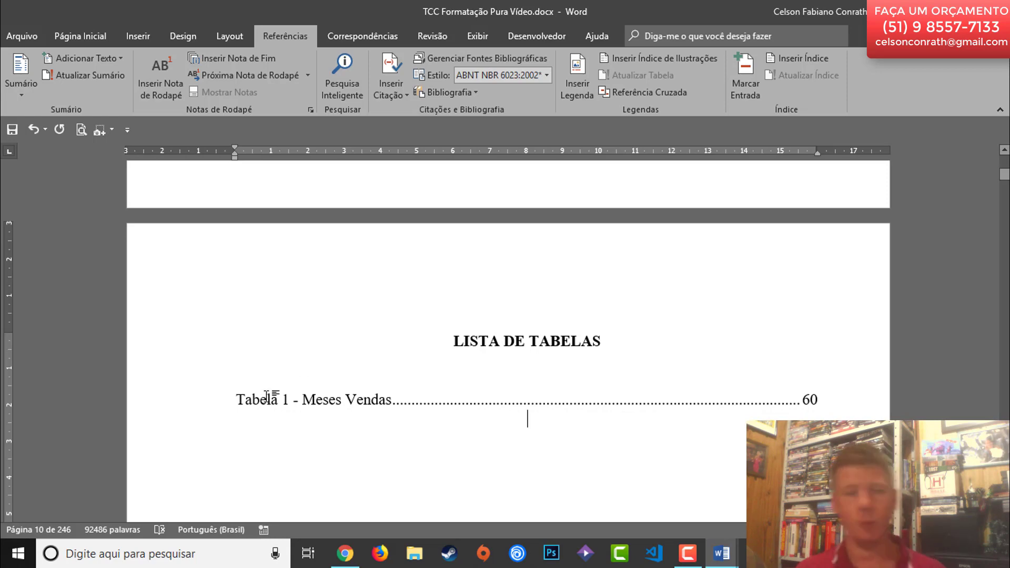
key("ctrl+z")
- Insert the built-in table of contents Sumário Automático 1 on the blank line below the SUMÁRIO heading
scroll(392, 355, "down", 5)
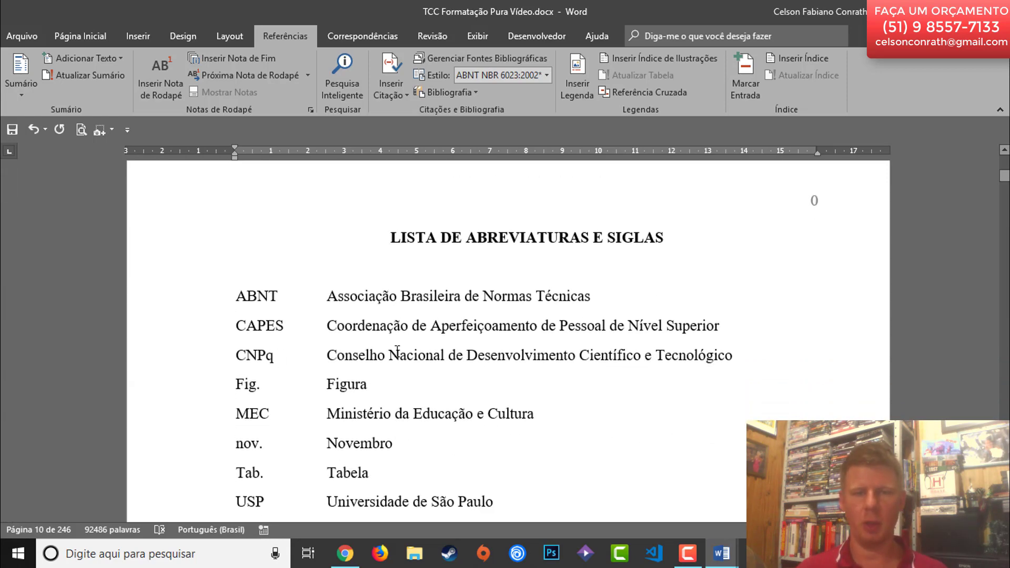
scroll(397, 350, "down", 15)
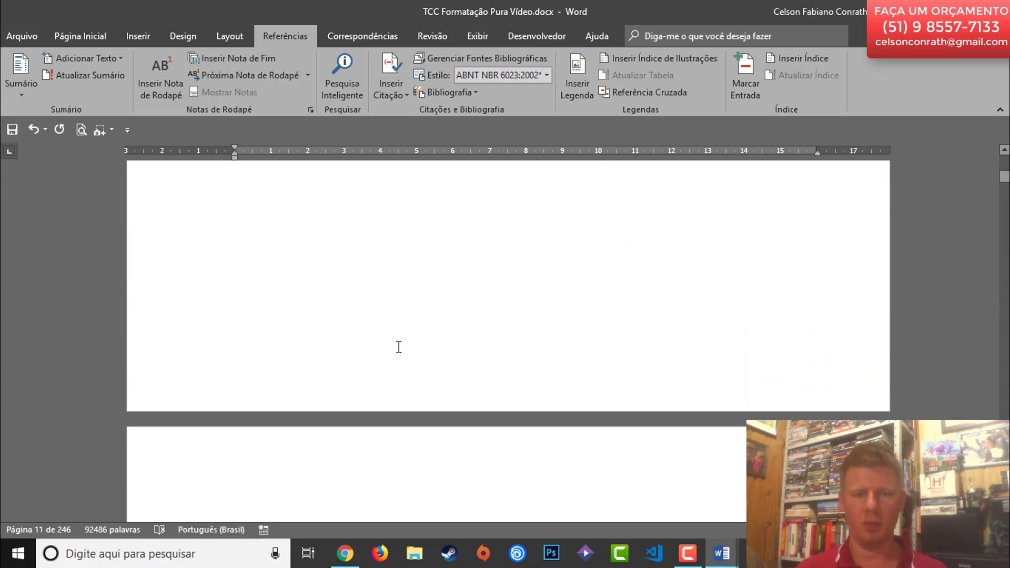
scroll(399, 347, "down", 15)
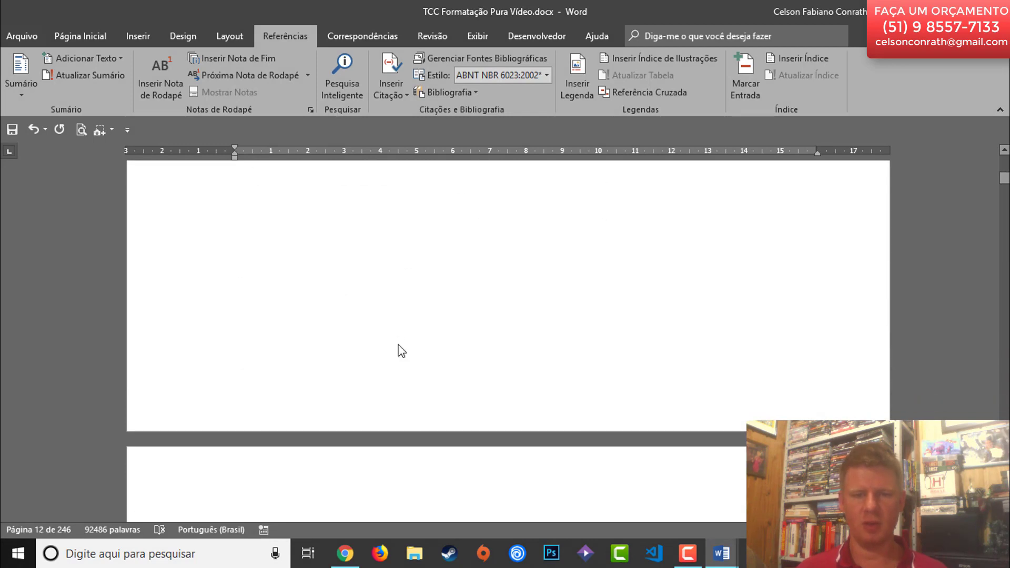
left_click(356, 341)
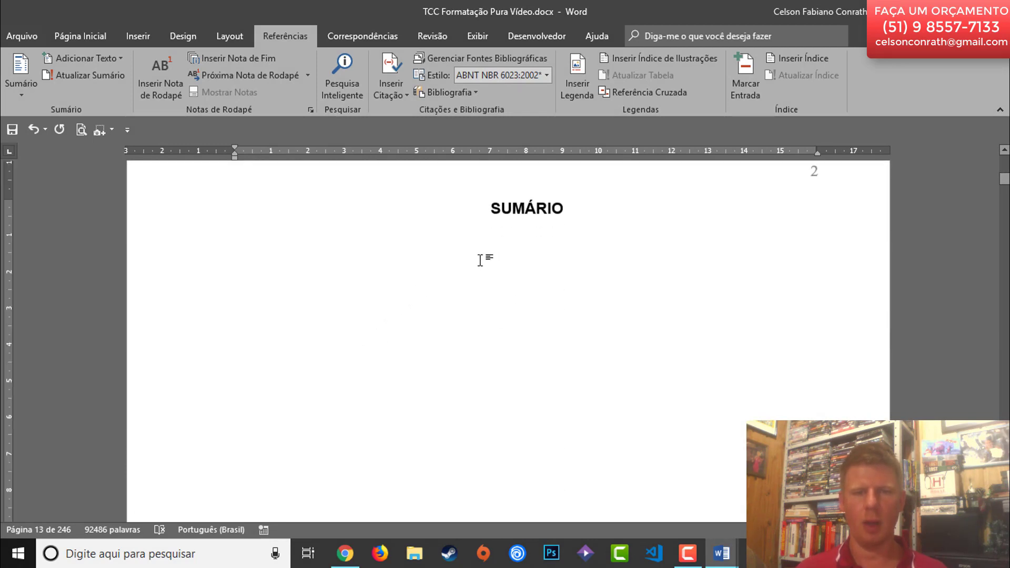
scroll(540, 411, "up", 2)
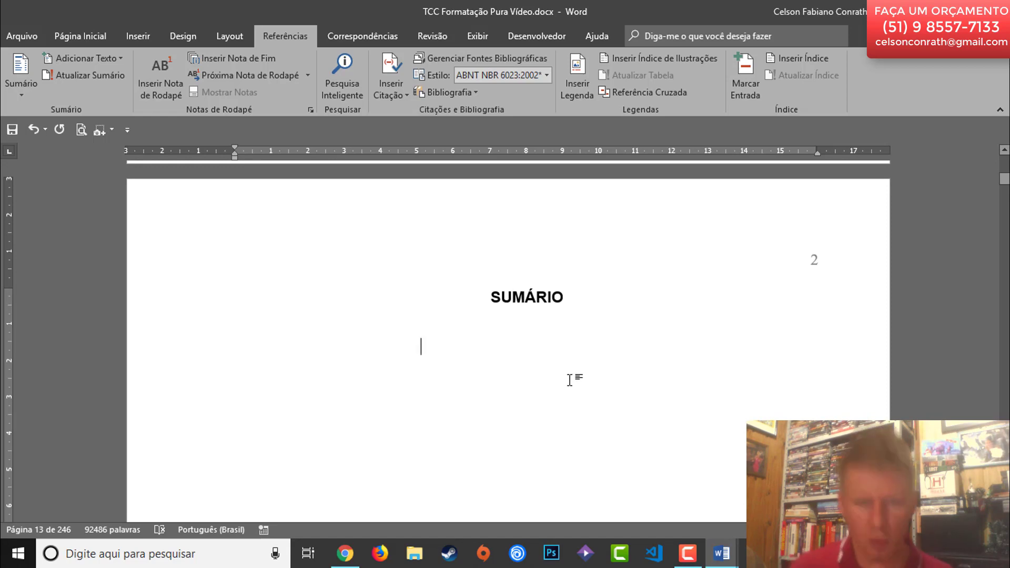
left_click(81, 34)
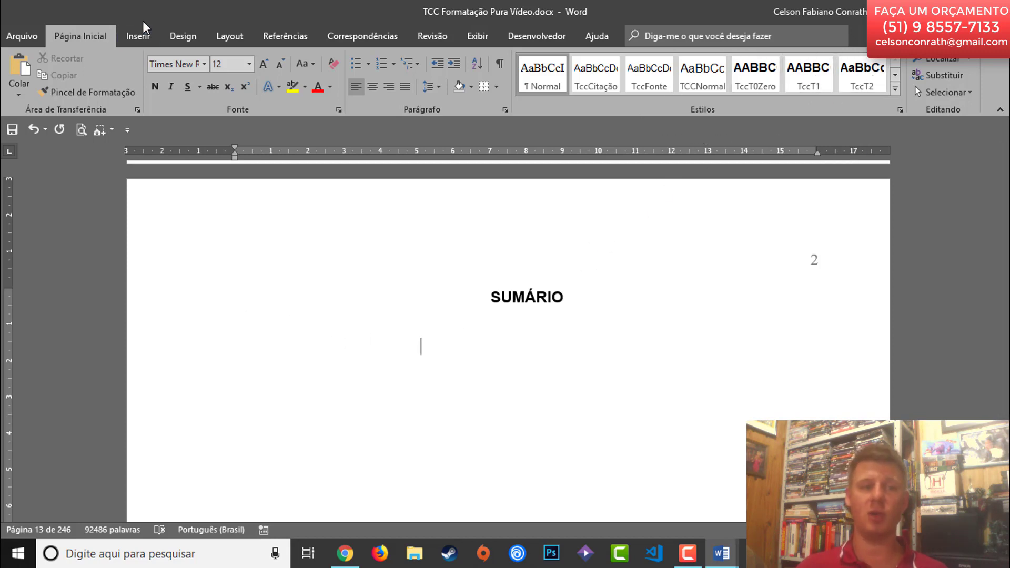
left_click(277, 33)
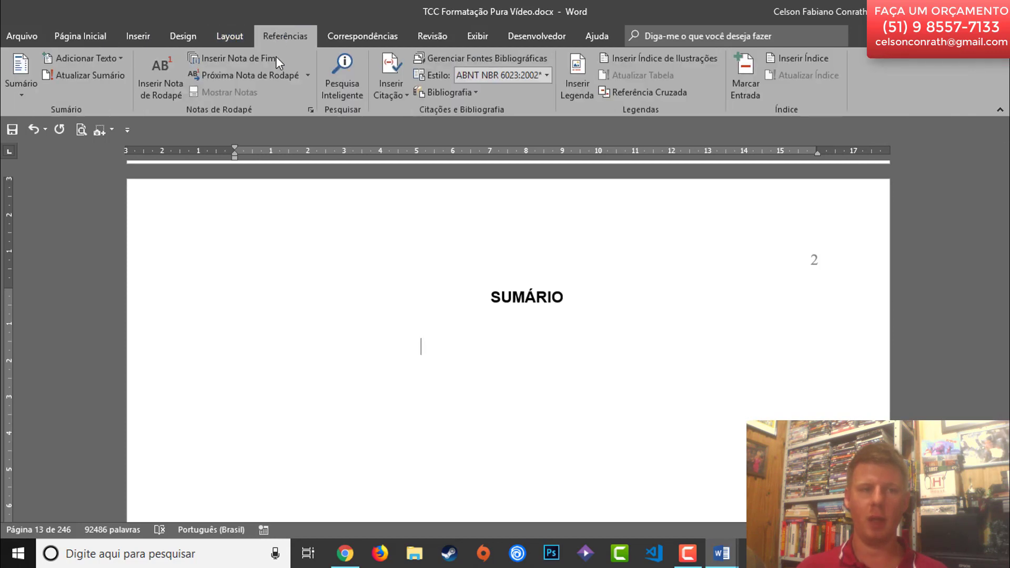
left_click(24, 98)
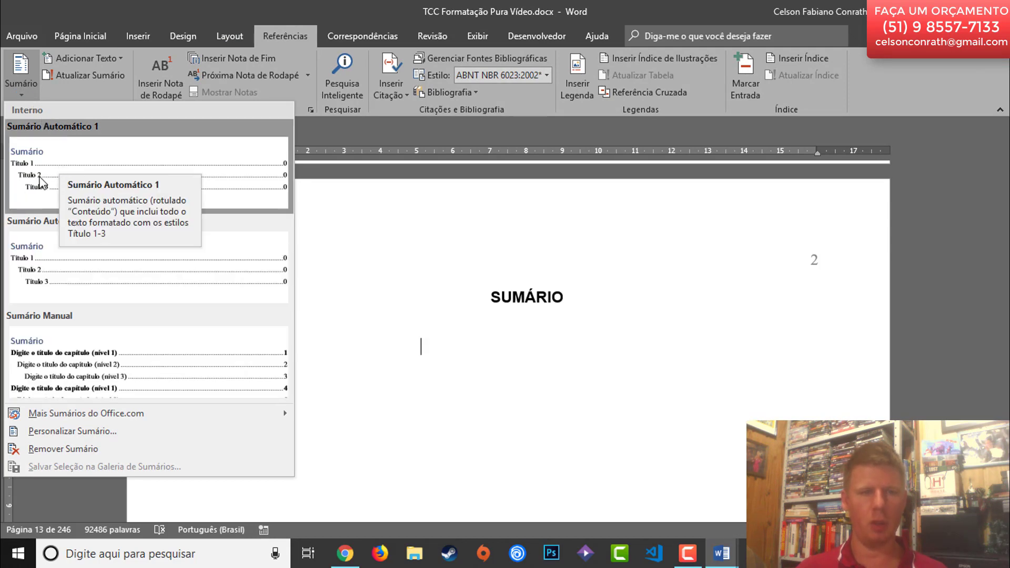
left_click(39, 177)
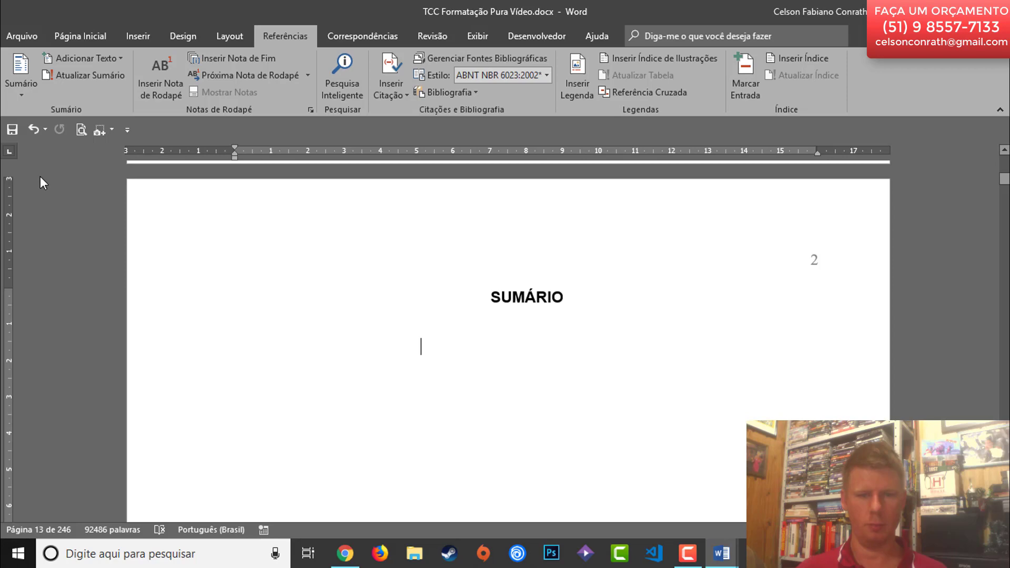
- Insert a page break before the heading "1 AQUI O SEU PRIMEIRO CAPÍTULO" so the chapter starts on a new page after the table of contents
scroll(238, 433, "up", 4)
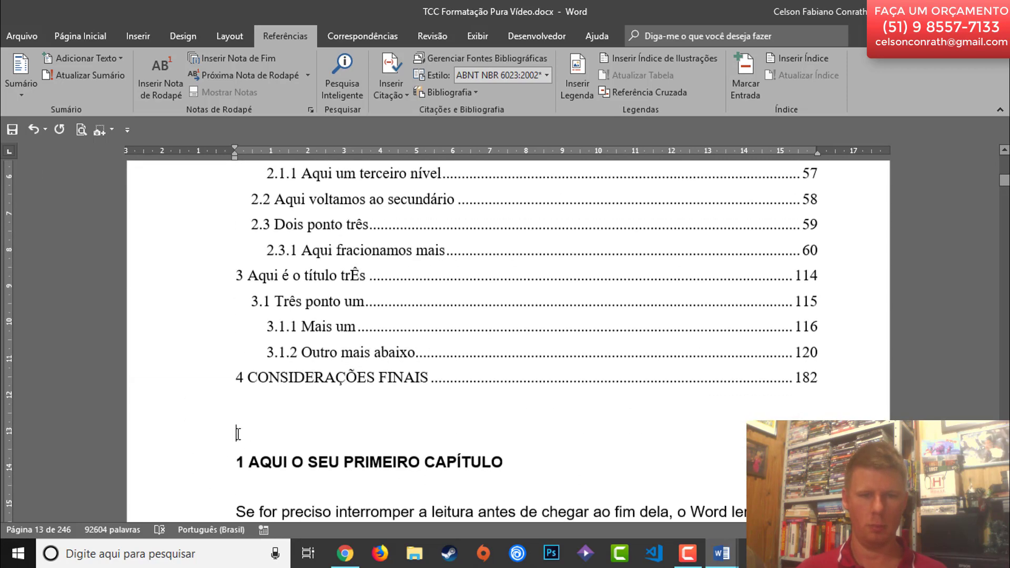
scroll(238, 434, "up", 9)
scroll(254, 428, "down", 8)
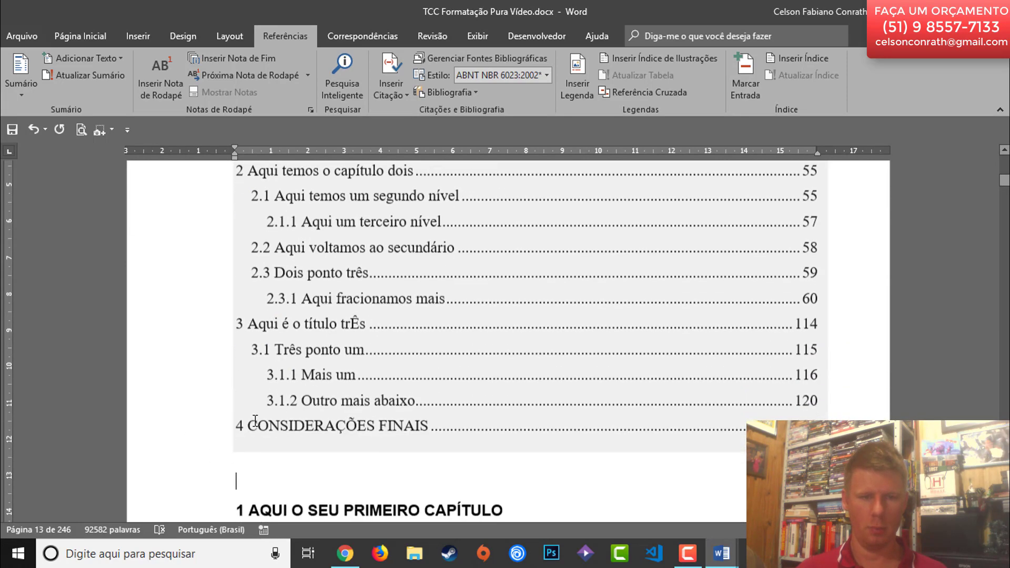
scroll(255, 421, "down", 3)
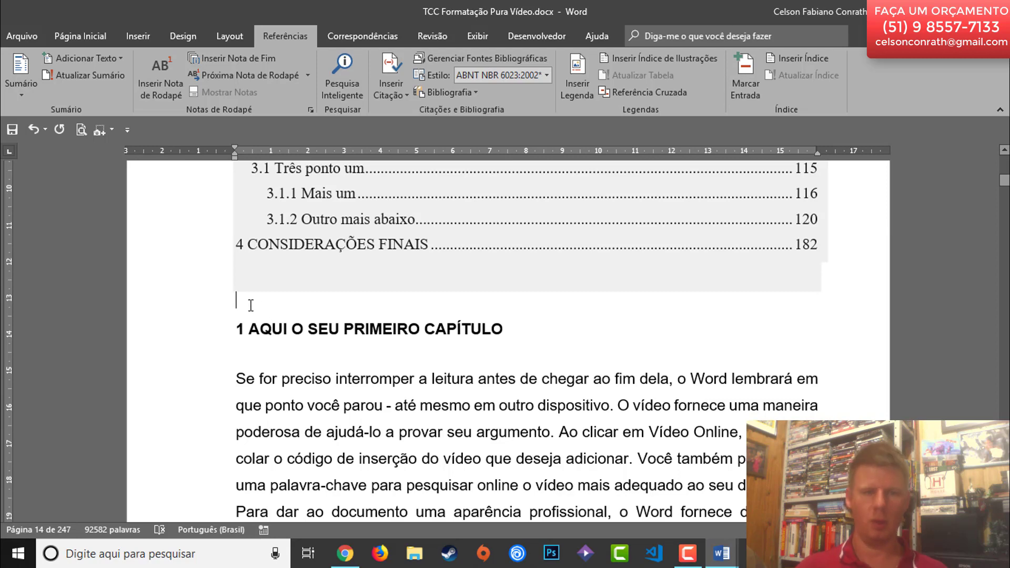
key("Down")
key("ctrl+Return")
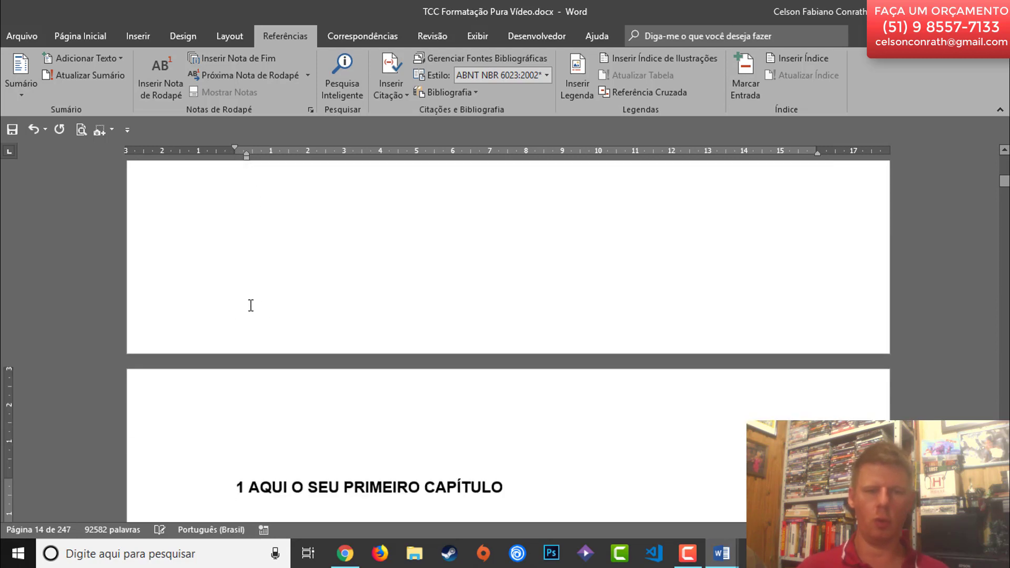
- Delete the break between the SUMÁRIO heading and the table of contents so both share one page
scroll(293, 223, "up", 5)
scroll(438, 345, "up", 20)
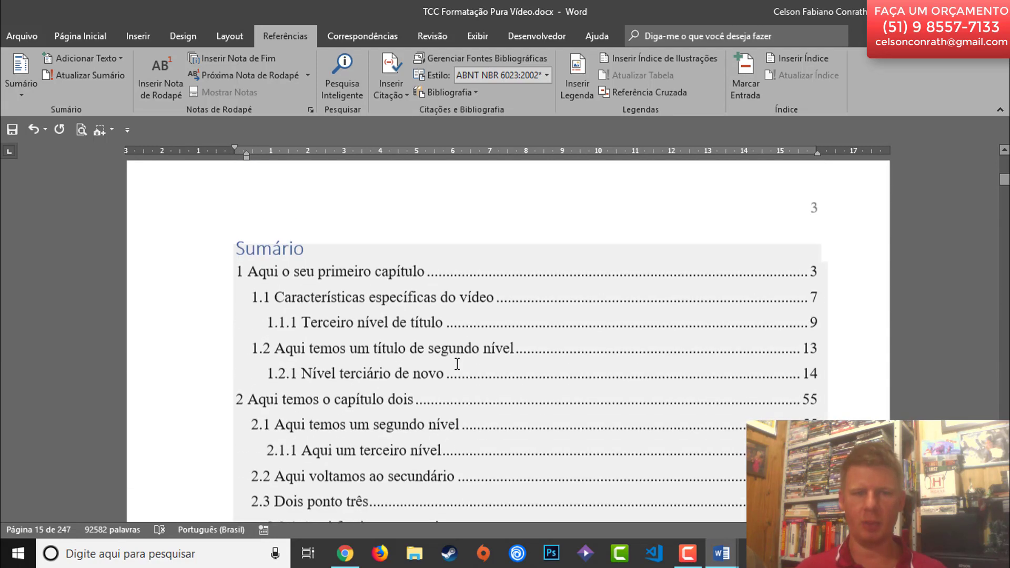
scroll(473, 339, "down", 5)
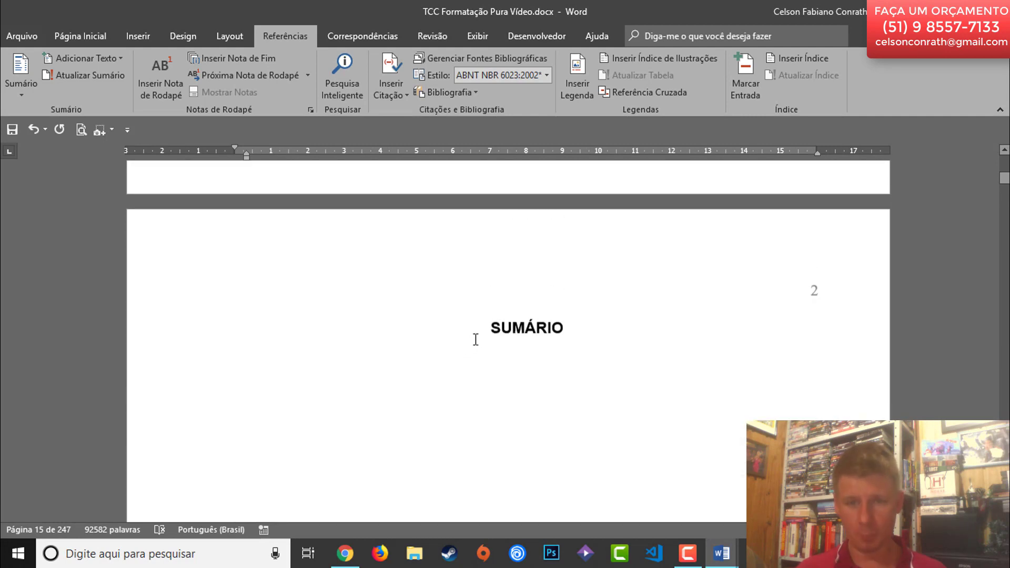
scroll(476, 338, "up", 5)
scroll(476, 342, "down", 7)
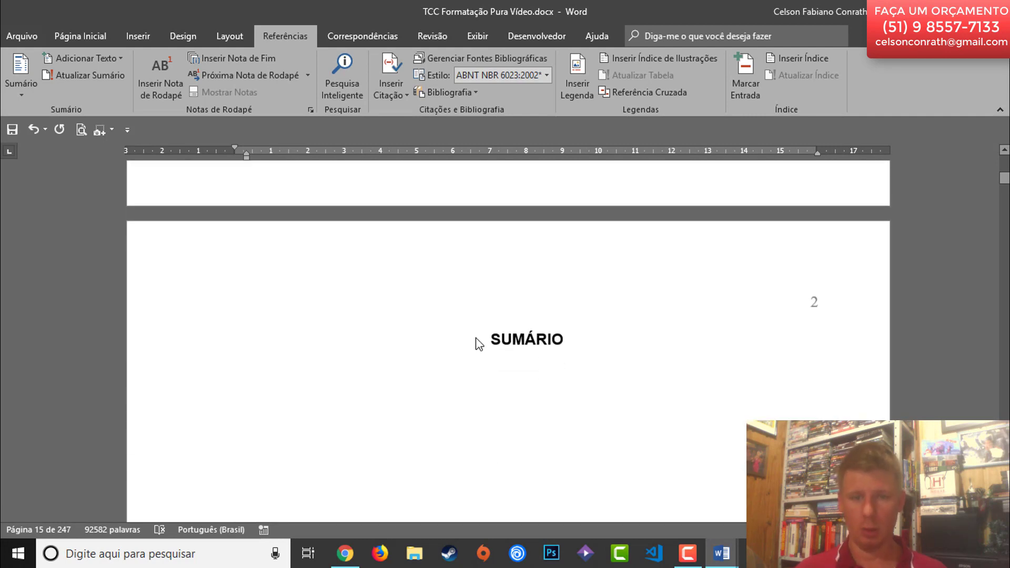
left_click(244, 246)
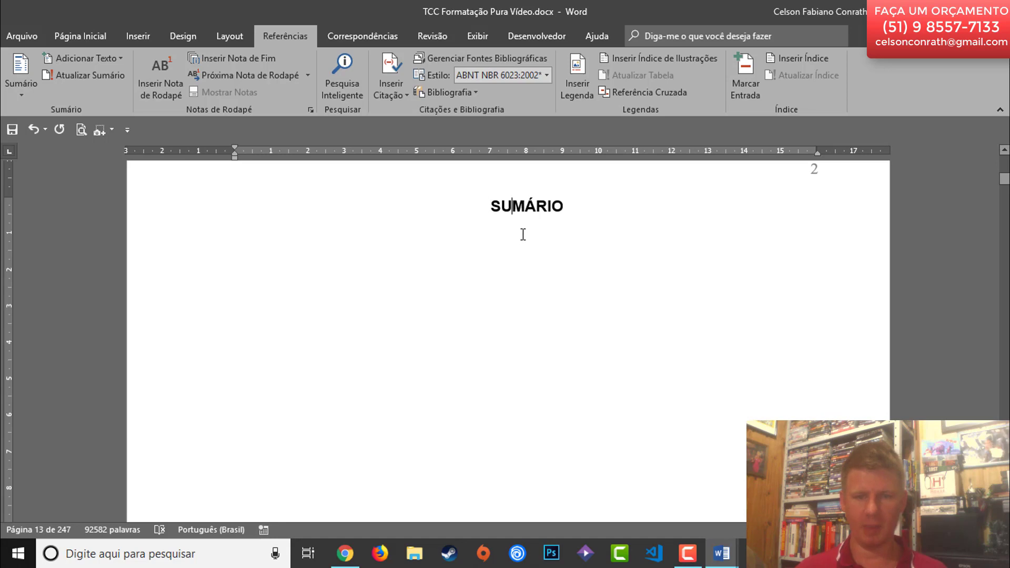
key("Down")
key("Down")
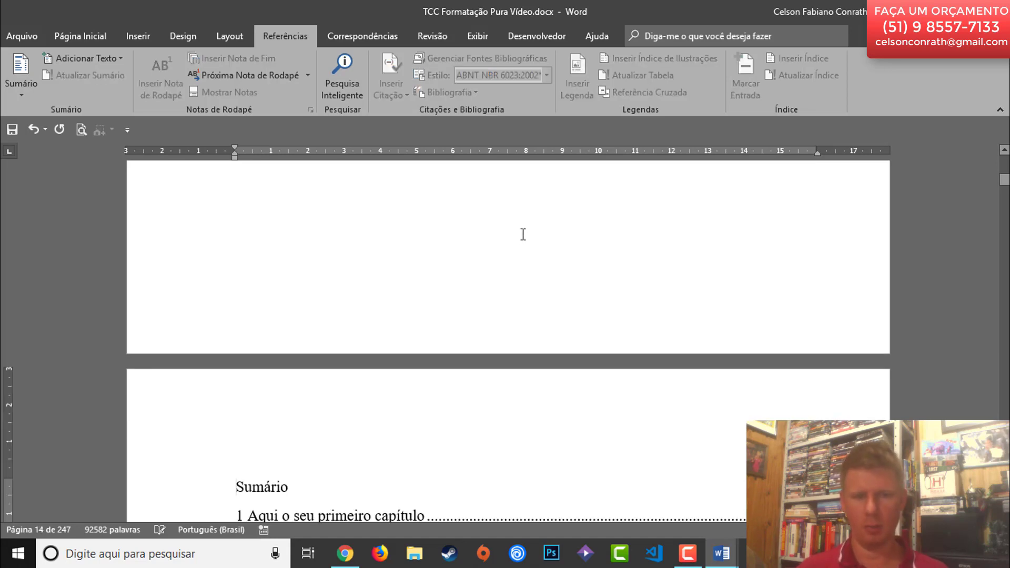
key("Up")
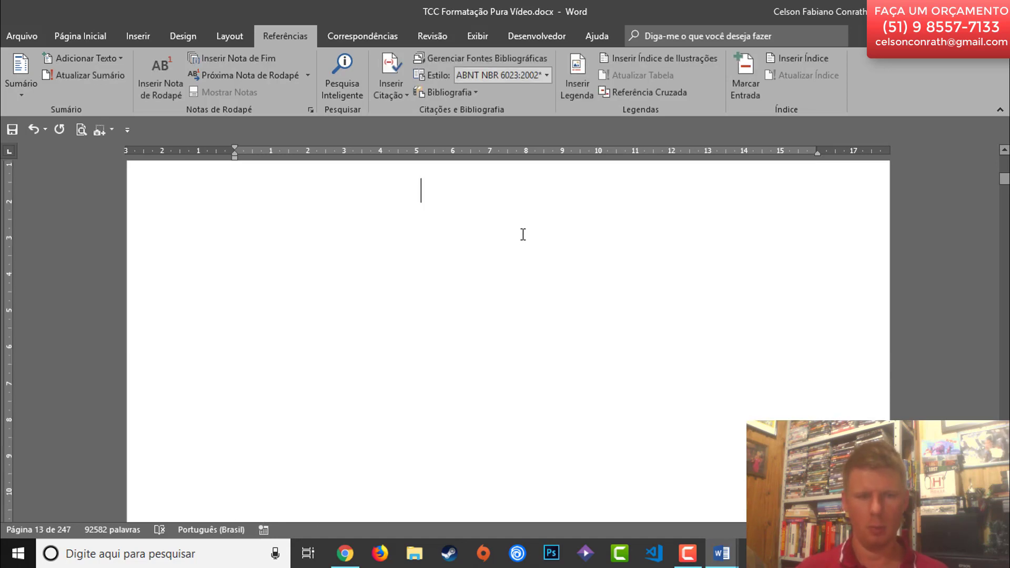
key("BackSpace")
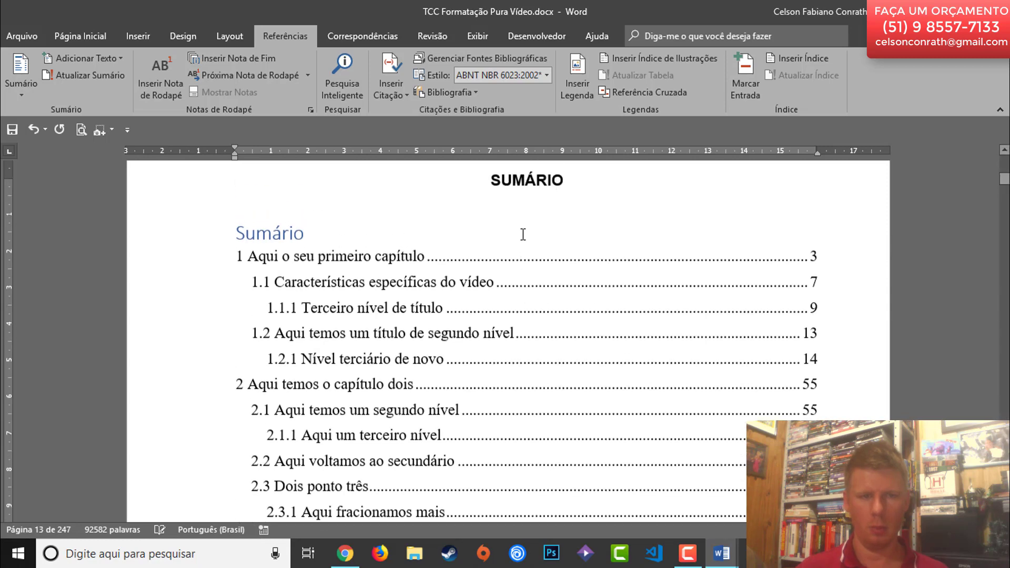
- Try the built-in Sumário Manual in place of the automatic table of contents, and undo it
key("ctrl+z")
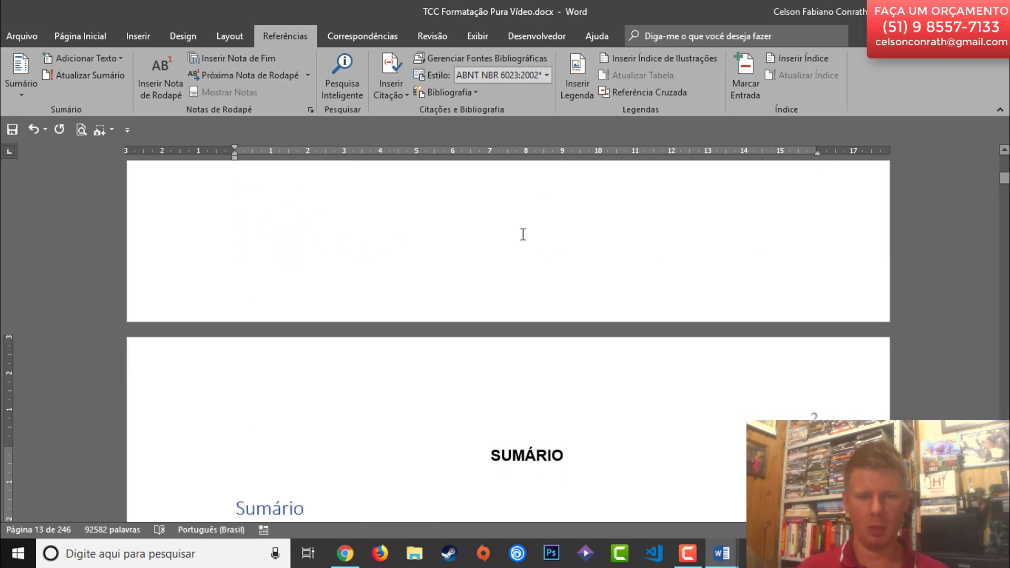
scroll(523, 234, "down", 3)
left_click(192, 394)
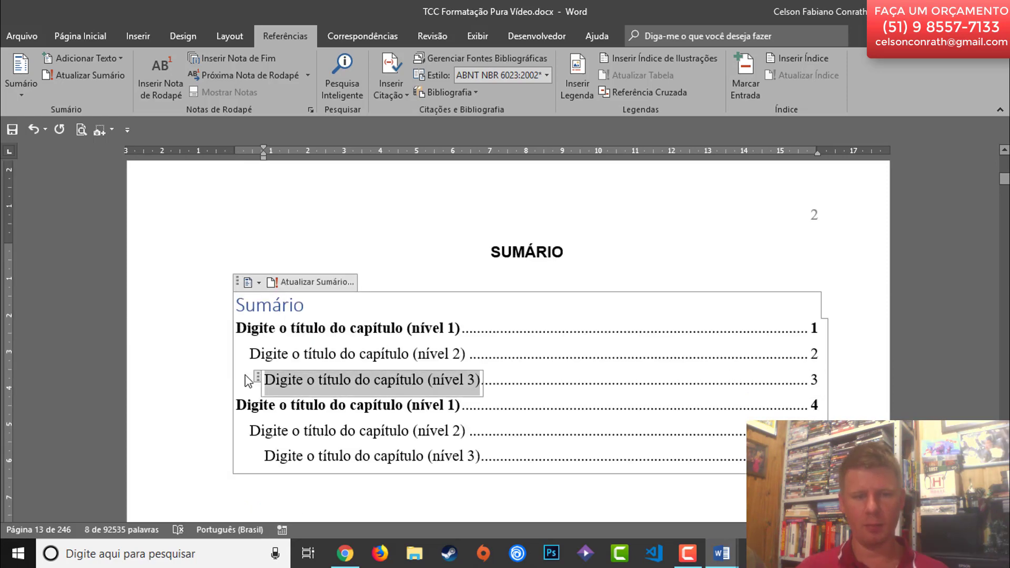
scroll(603, 438, "down", 3)
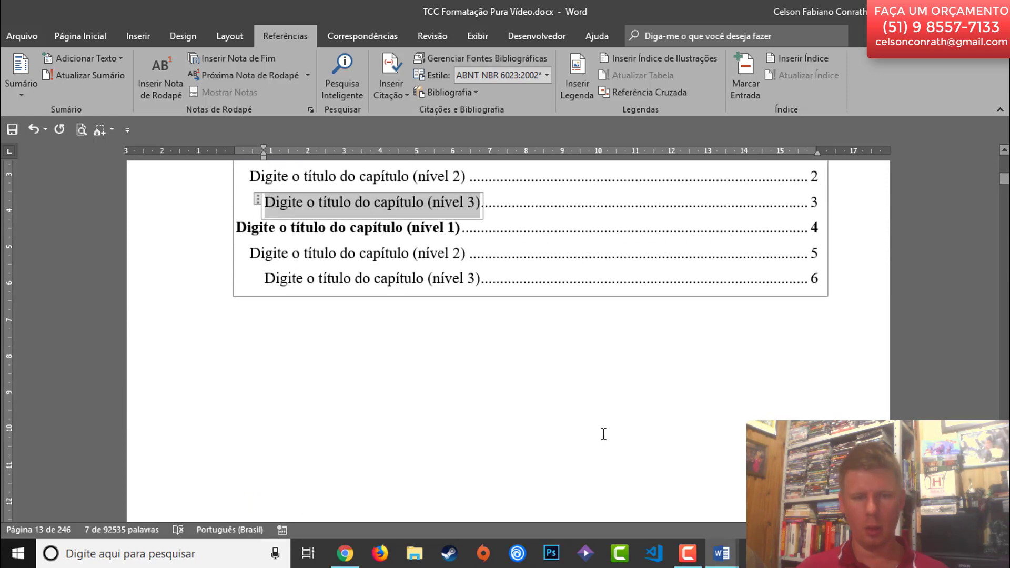
scroll(604, 433, "up", 4)
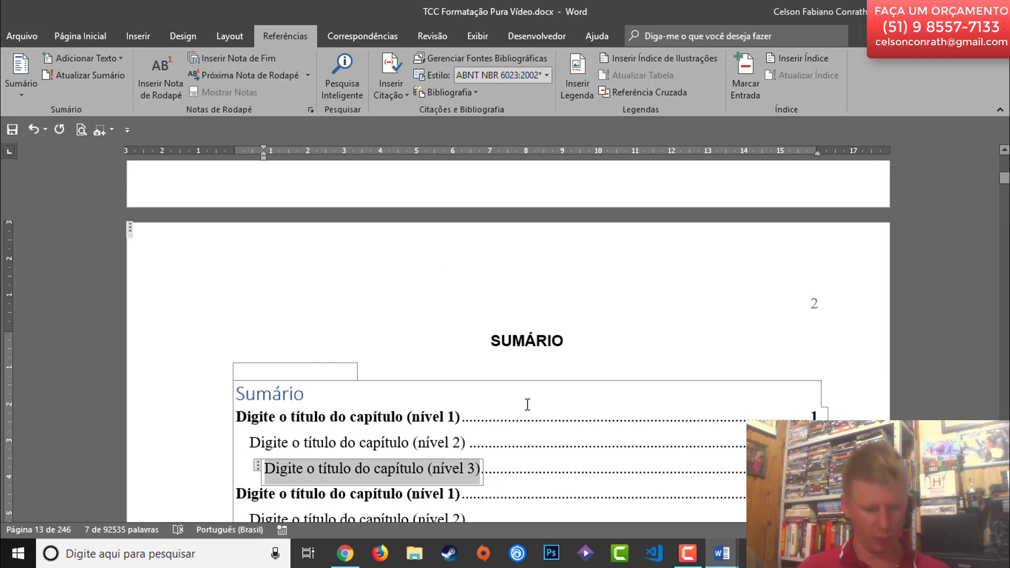
key("ctrl+z")
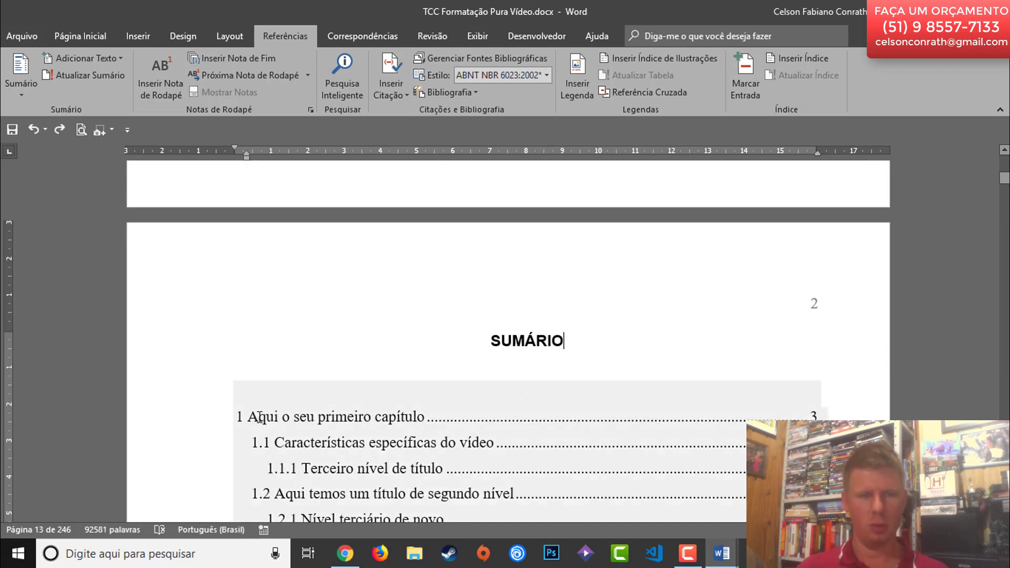
- Replace the table of contents below the SUMÁRIO heading with the built-in Sumário Automático 2
left_click(20, 94)
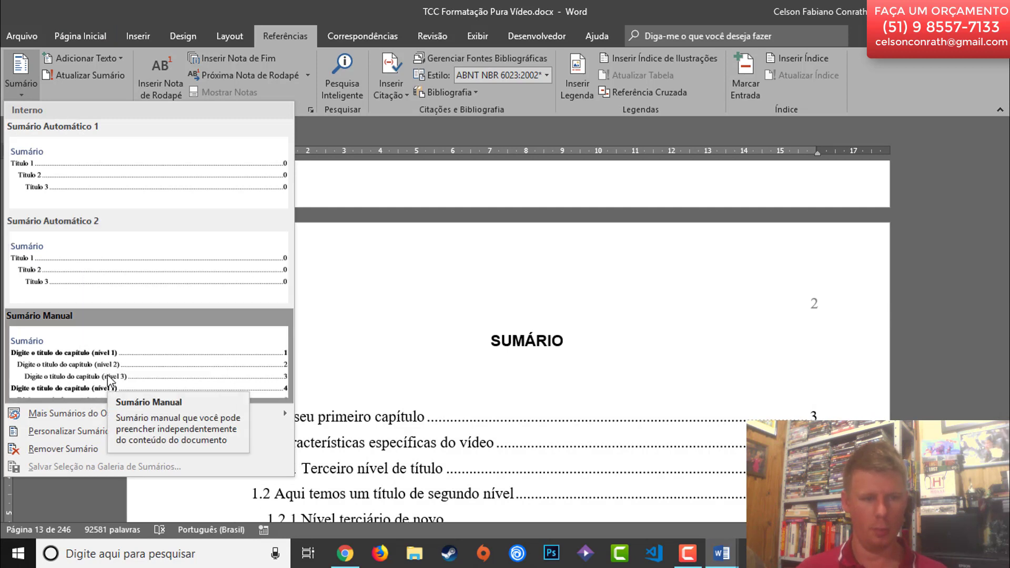
left_click(69, 260)
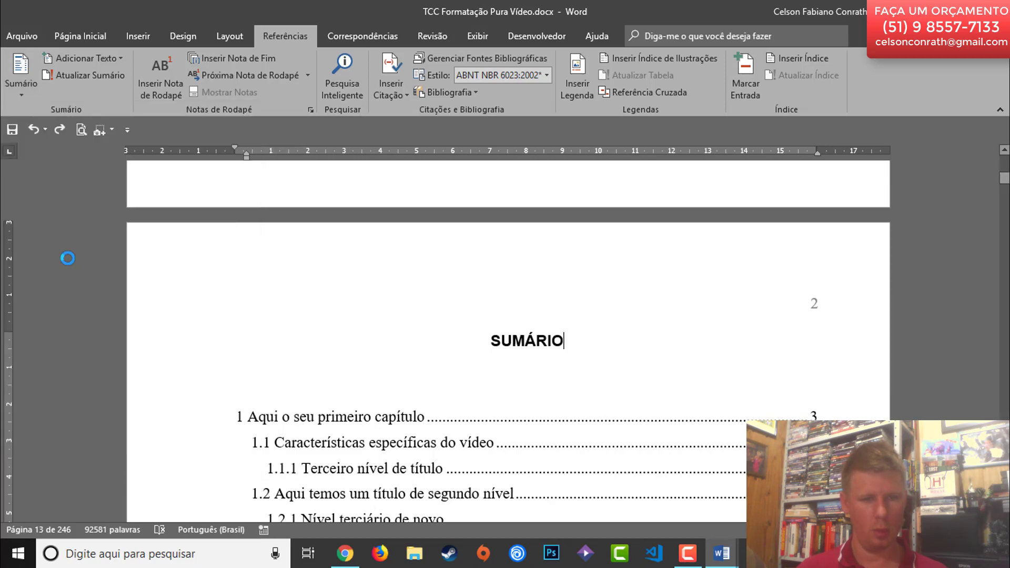
scroll(340, 370, "up", 10)
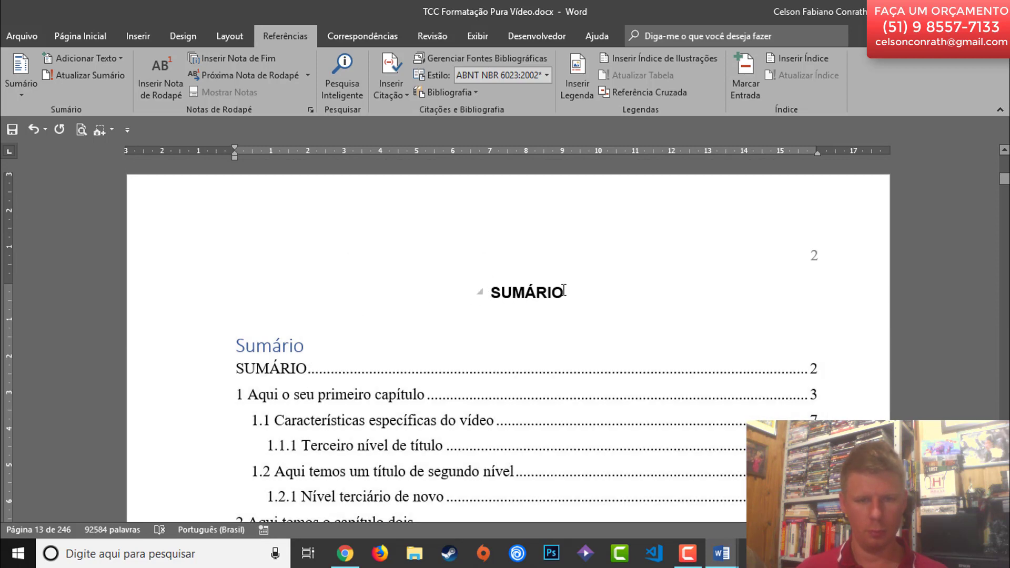
- Apply the TCCNormal style to the SUMÁRIO heading, and make it centred and bold
left_click_drag(564, 291, 494, 288)
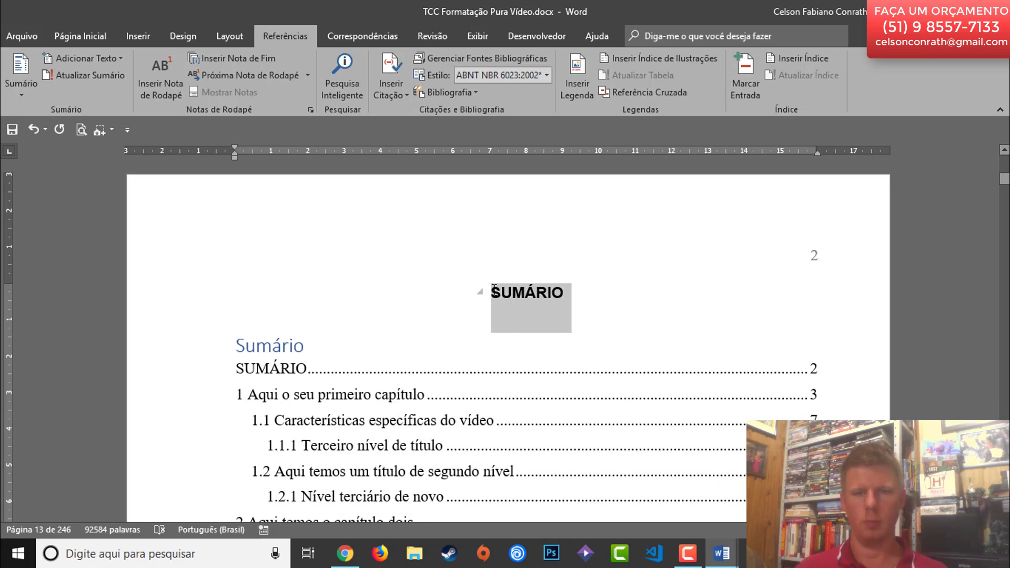
left_click(81, 38)
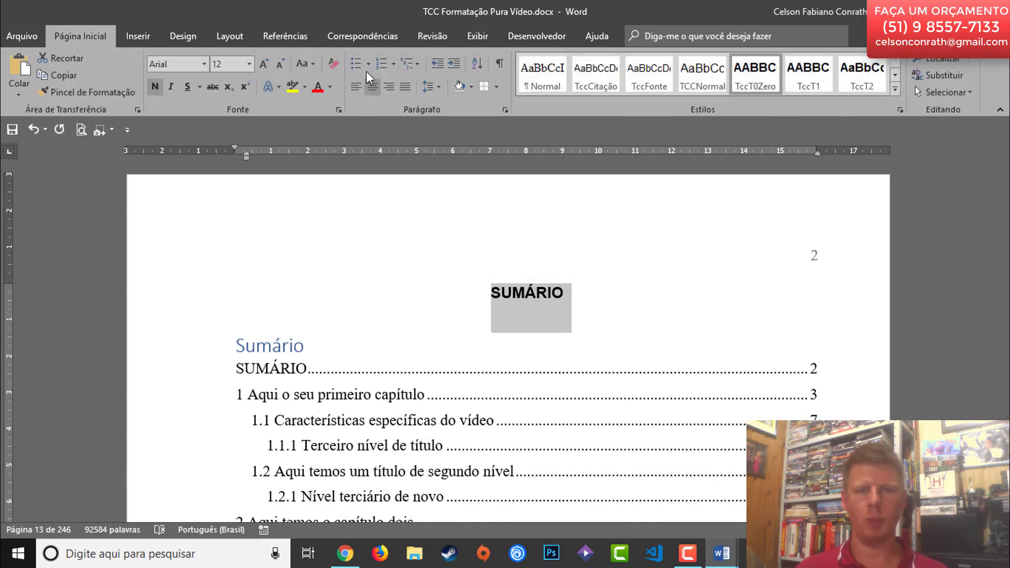
left_click(699, 78)
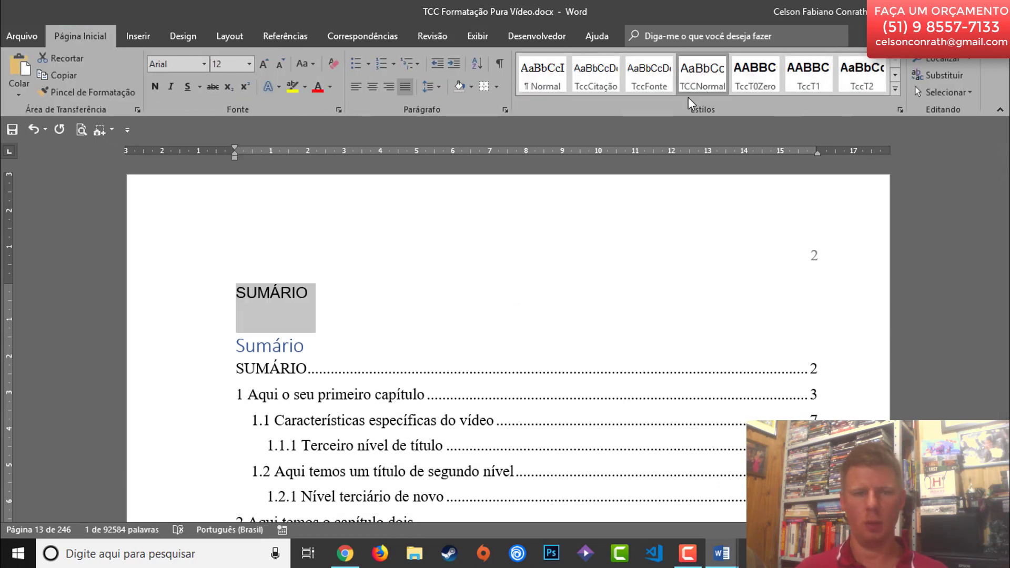
key("ctrl+e")
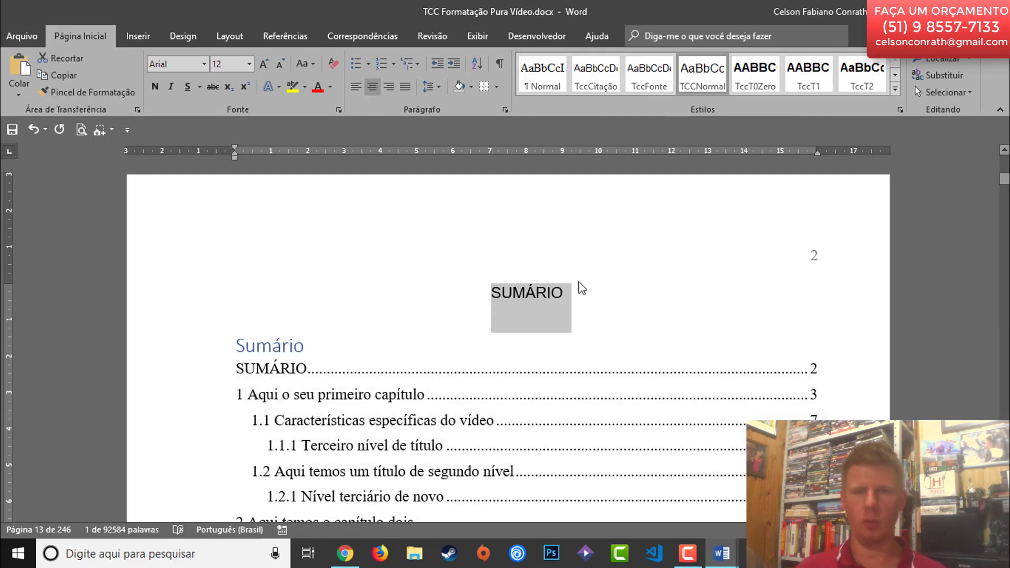
left_click(156, 87)
key("Left")
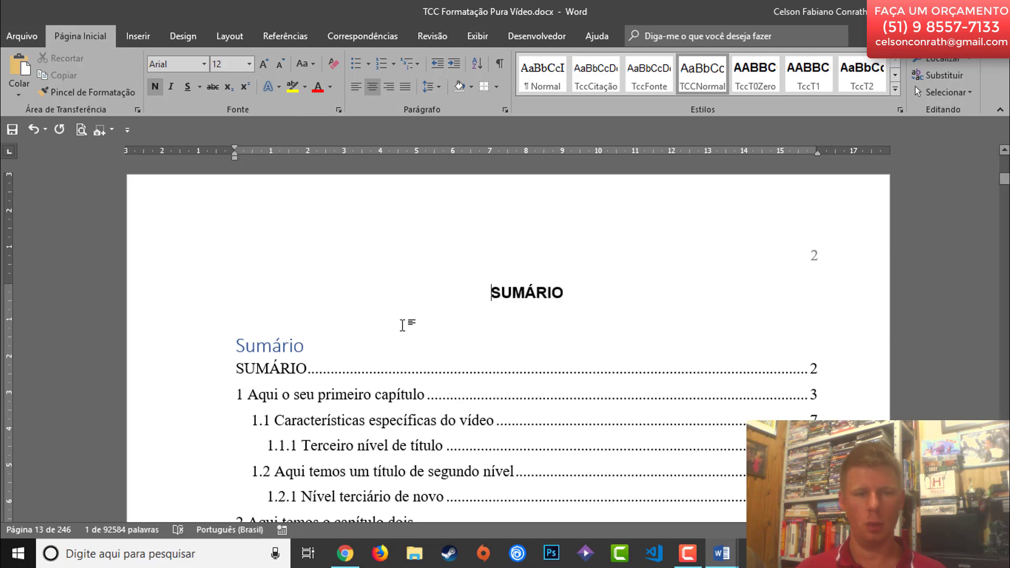
- Update the entire table of contents, not just its page numbers, to refresh the entries below the SUMÁRIO heading
left_click(268, 345)
right_click(330, 421)
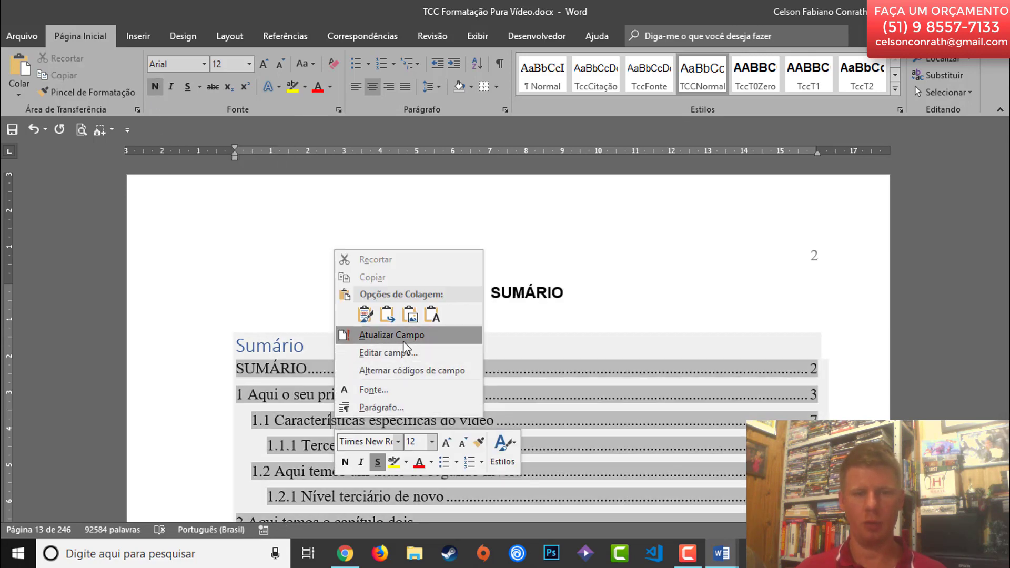
left_click(392, 335)
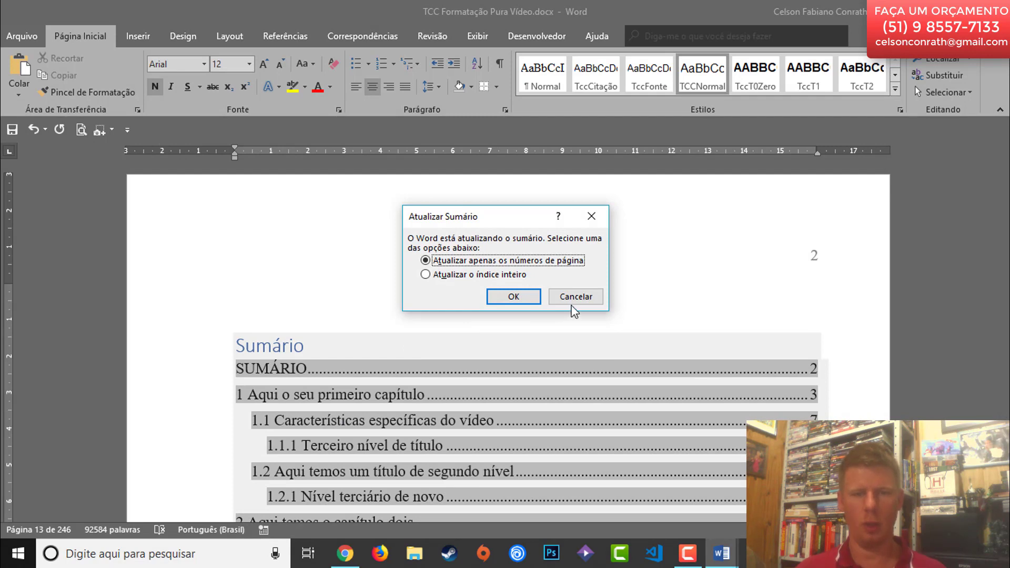
left_click(476, 274)
left_click(514, 296)
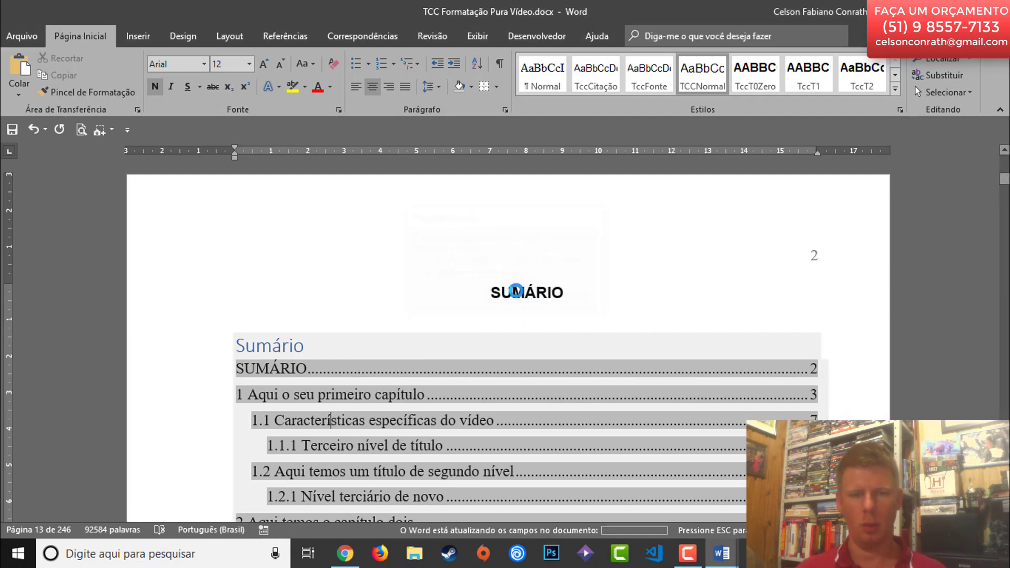
- Delete the blue Sumário title above the table of contents entries, and undo the extra deletion of its empty line
left_click(218, 345)
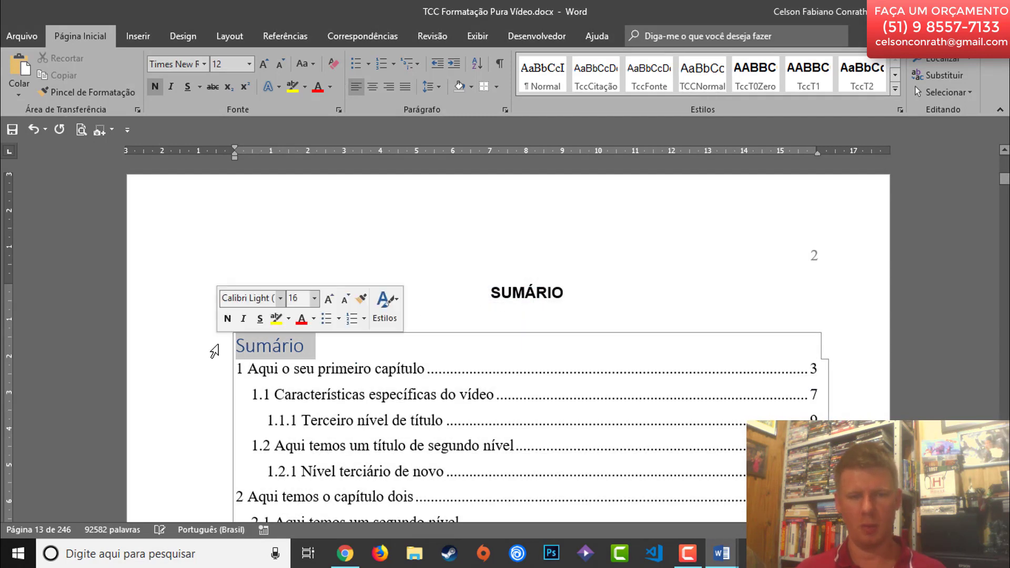
key("Delete")
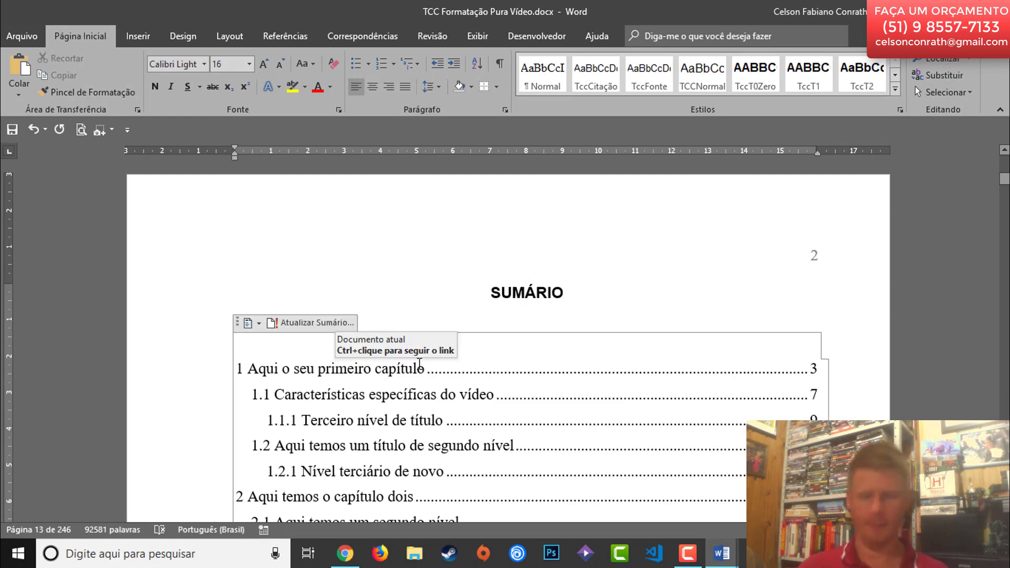
key("Delete")
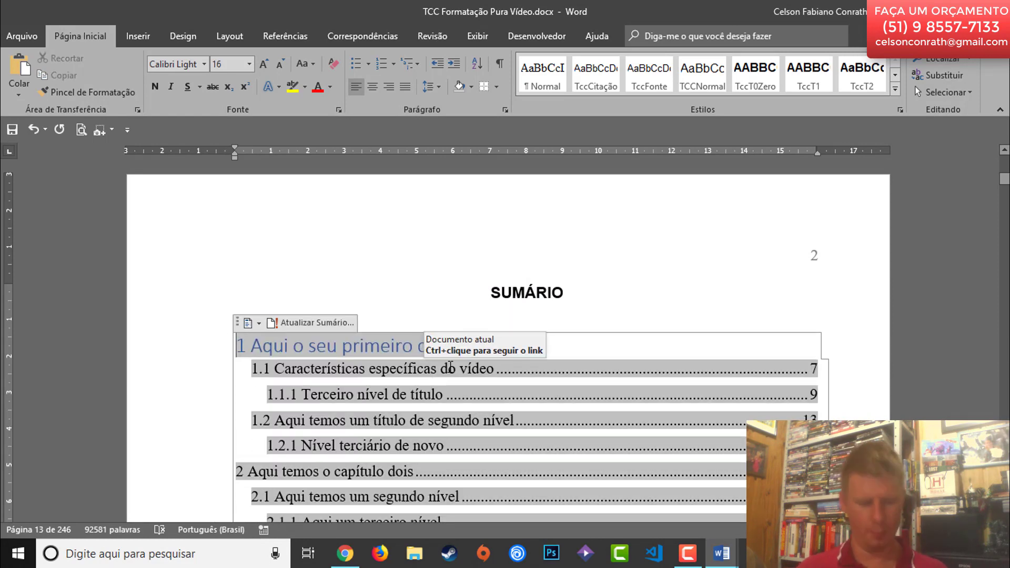
key("ctrl+z")
left_click(701, 311)
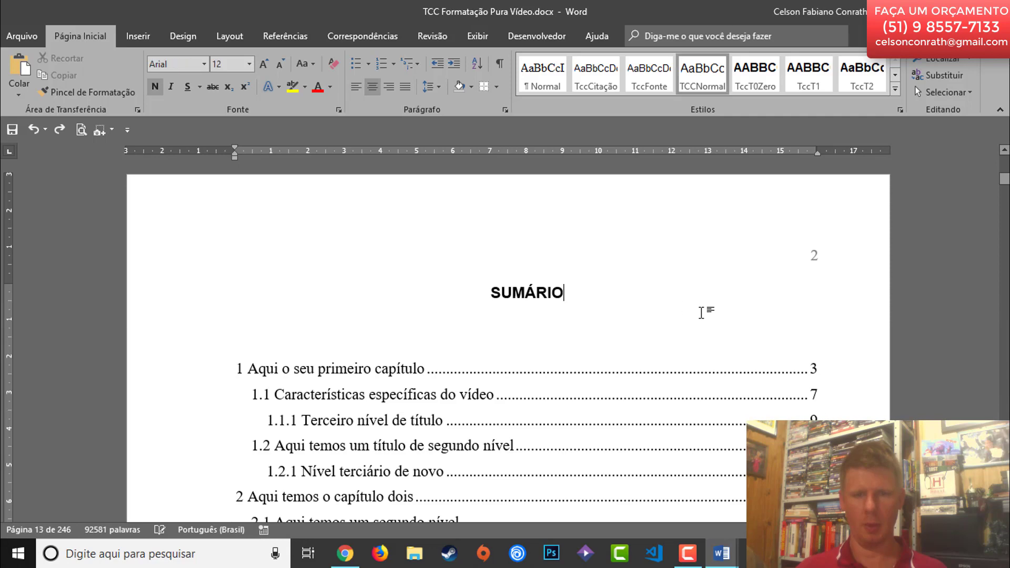
scroll(700, 317, "down", 5)
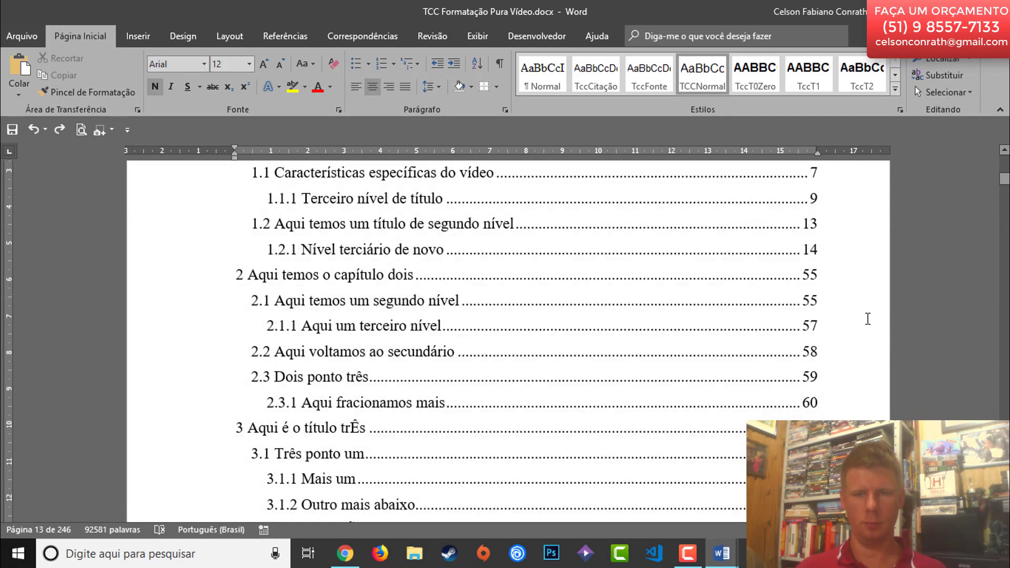
left_click(868, 319)
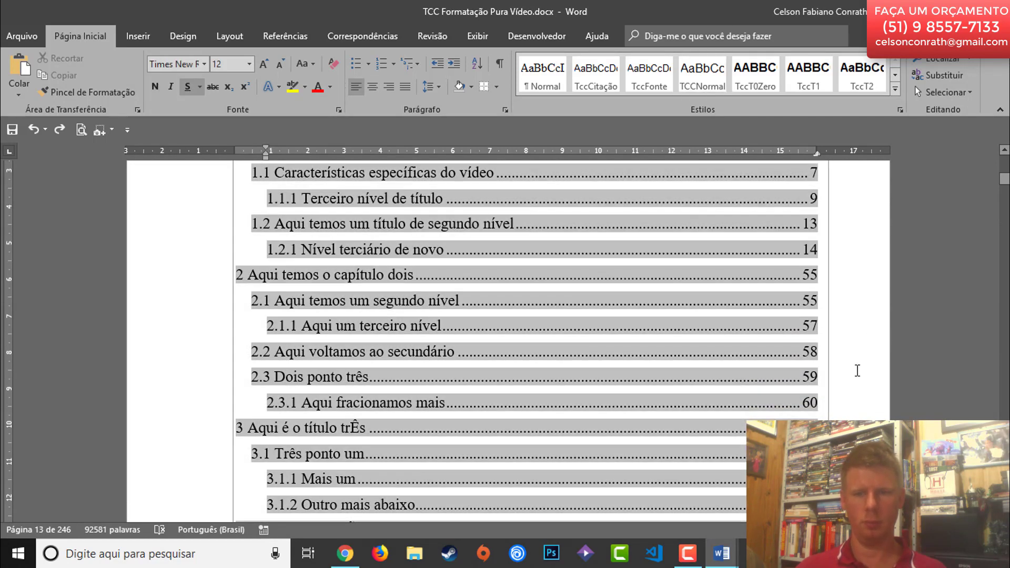
scroll(856, 373, "up", 4)
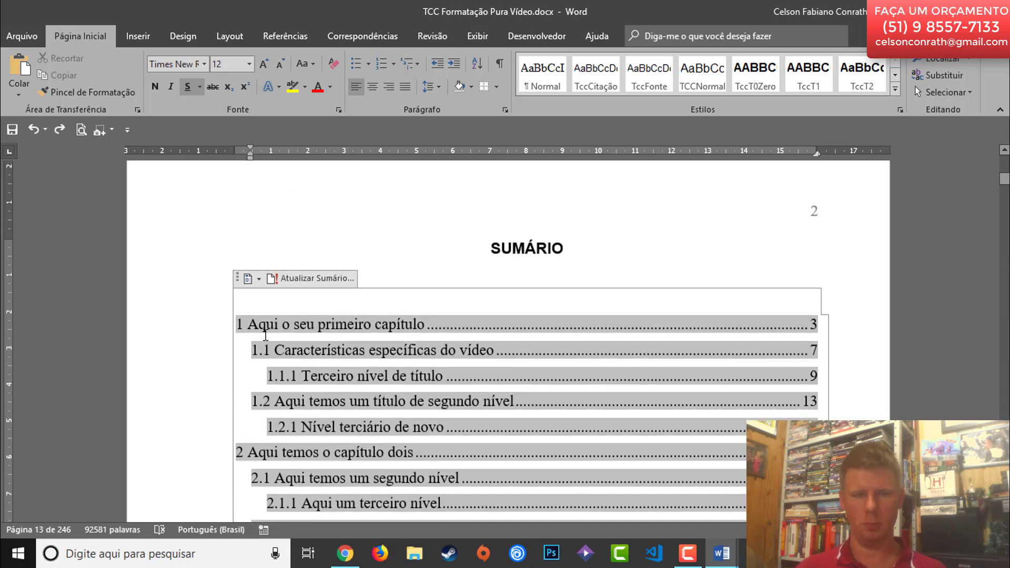
left_click(256, 330)
left_click_drag(256, 326, 427, 327)
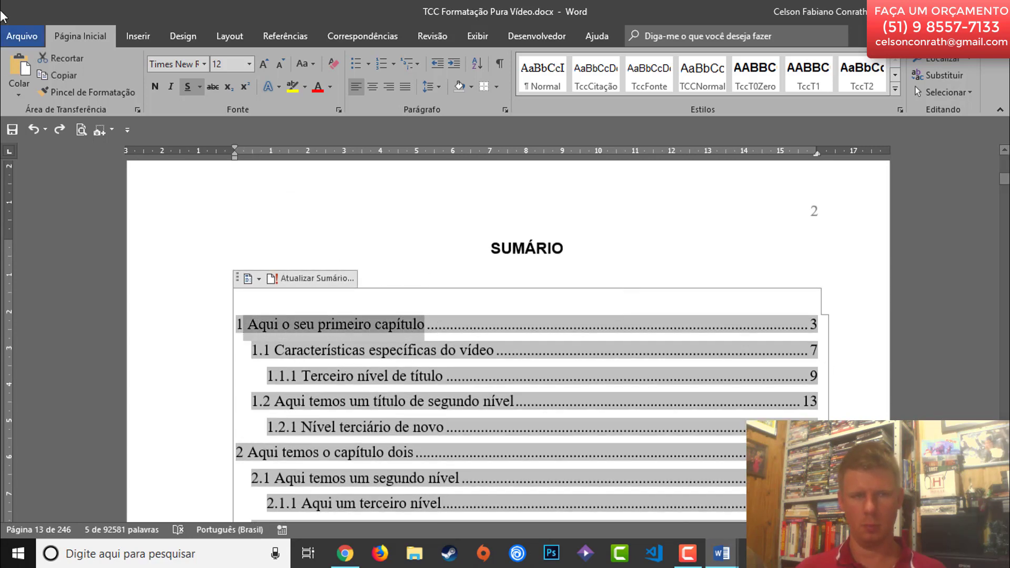
key("F9")
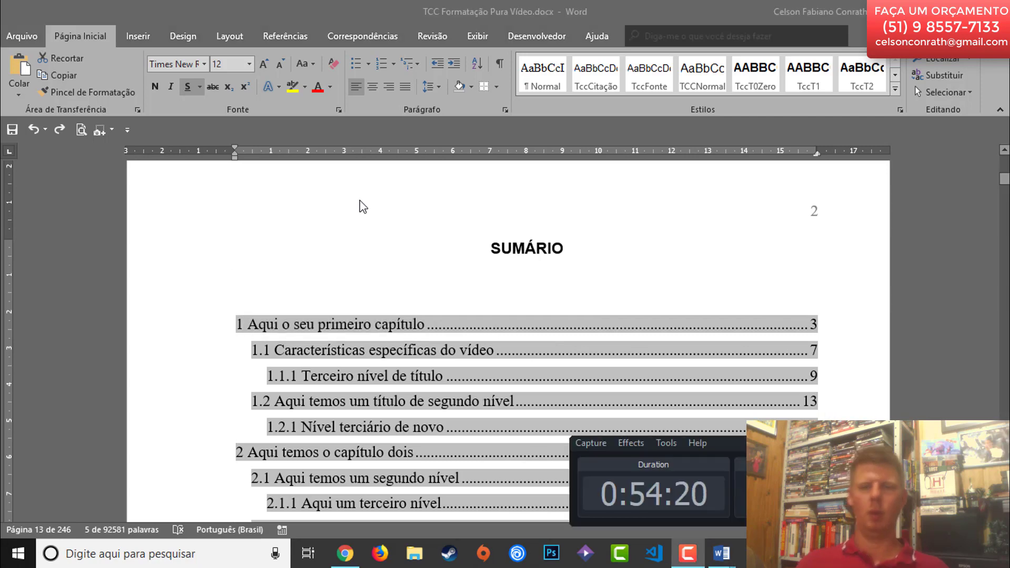
left_click(563, 351)
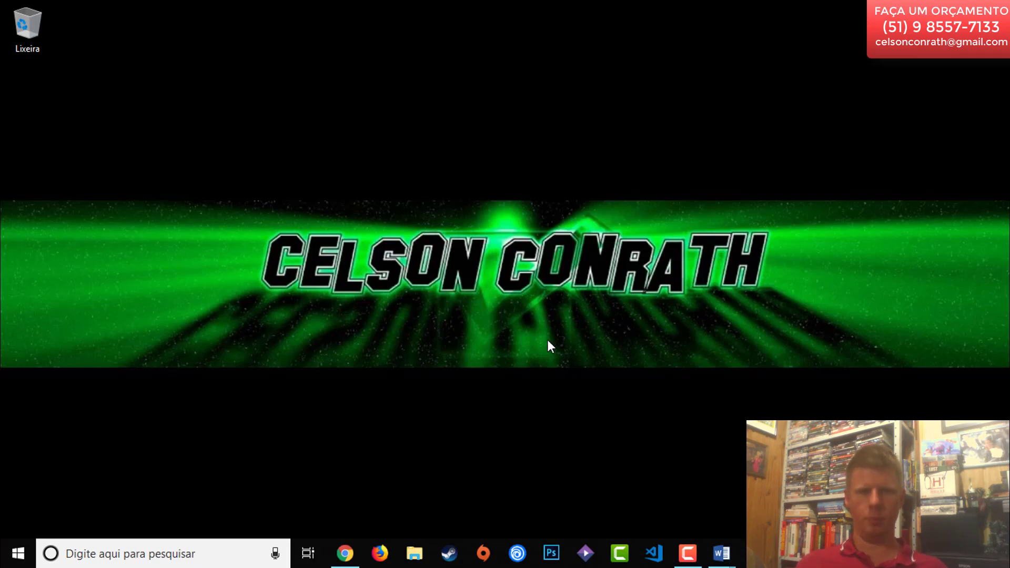